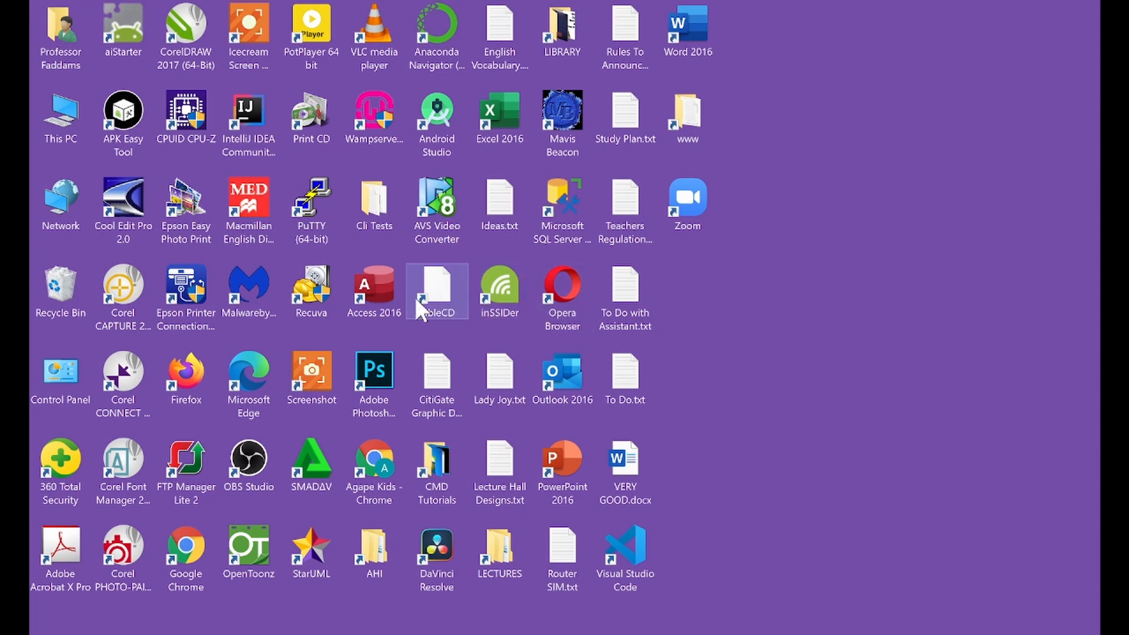
Step: Launch Access 2016 and open SchoolDB.accdb from the Recent files list
double_click(388, 292)
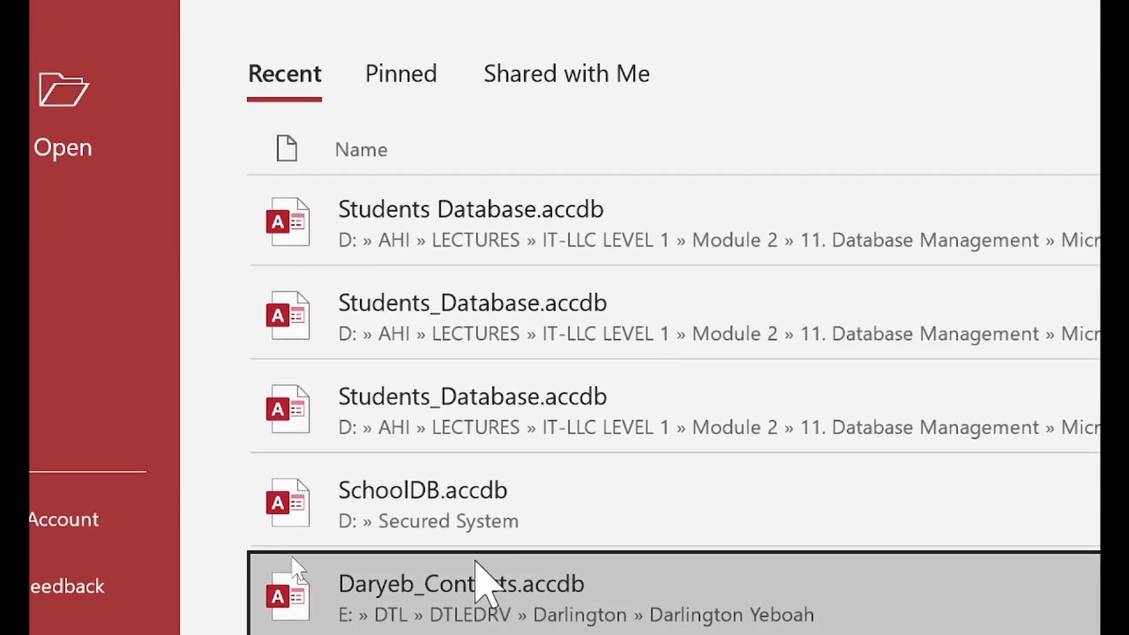
left_click(474, 503)
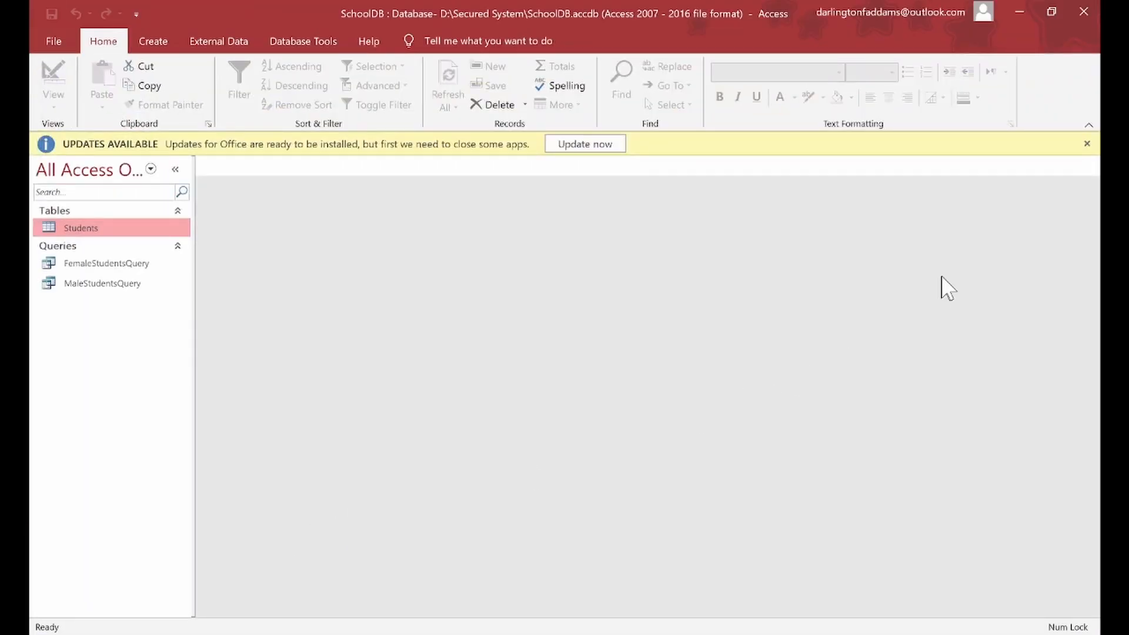
Step: Dismiss the updates notice, open FemaleStudentsQuery and MaleStudentsQuery, then return to FemaleStudentsQuery
left_click(1086, 143)
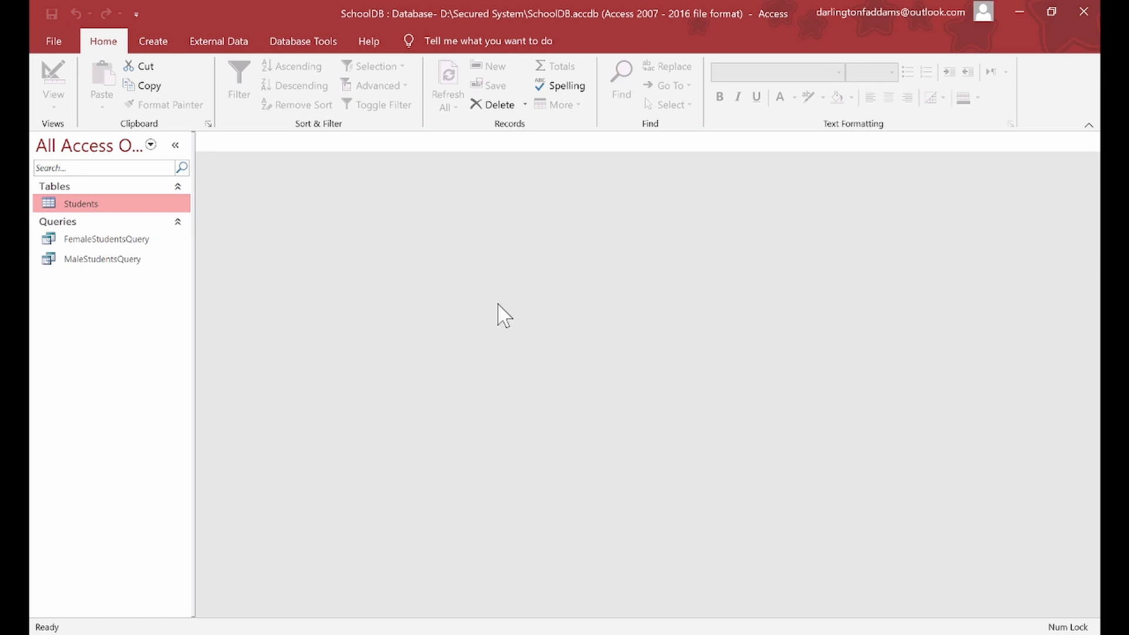
left_click(89, 237)
double_click(90, 237)
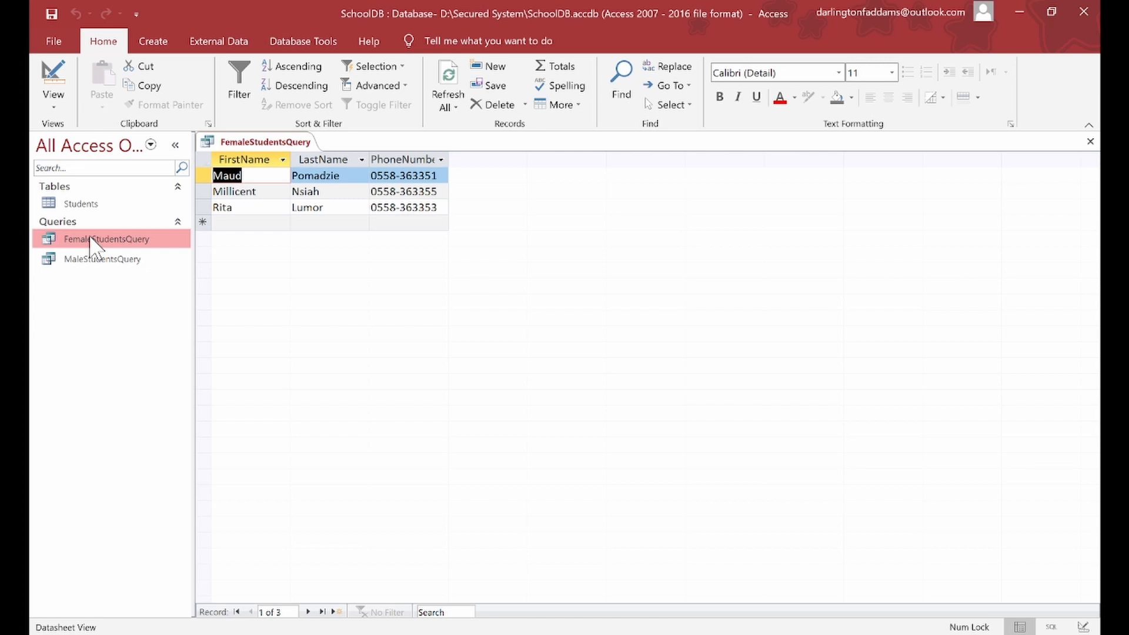
double_click(100, 260)
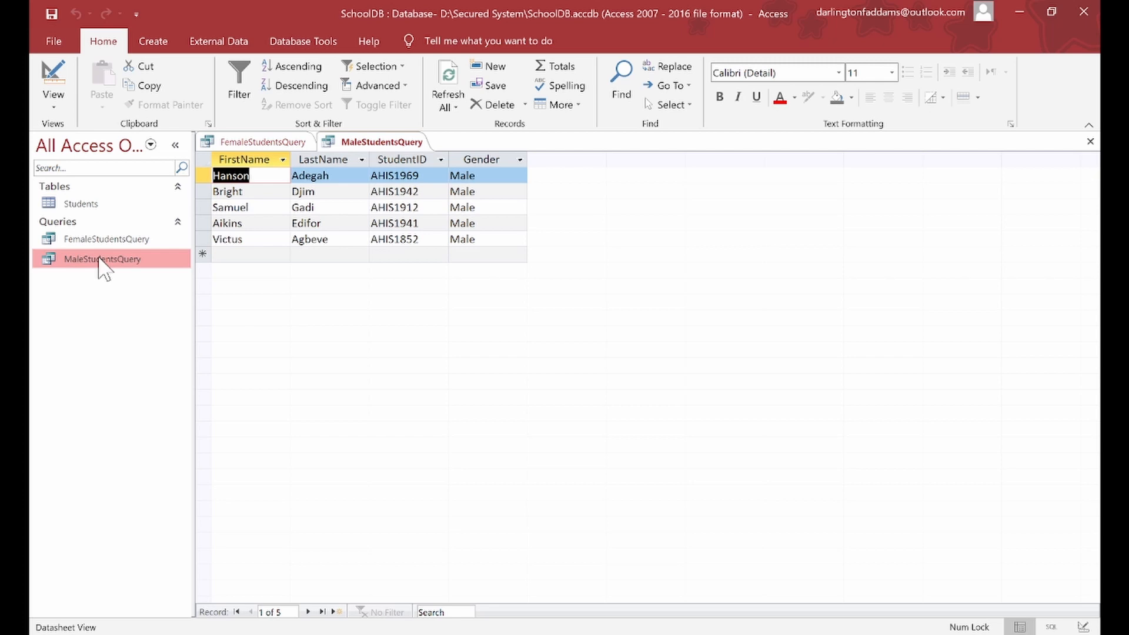
left_click(262, 142)
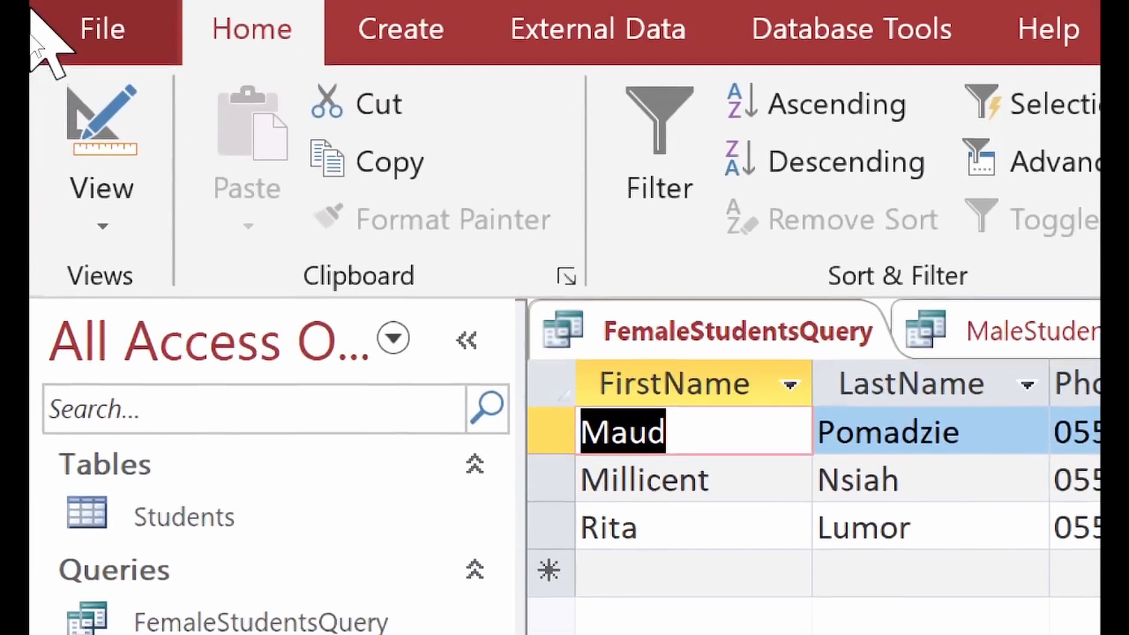
Step: Switch FemaleStudentsQuery to SQL View and delete its existing SQL statement
left_click(112, 228)
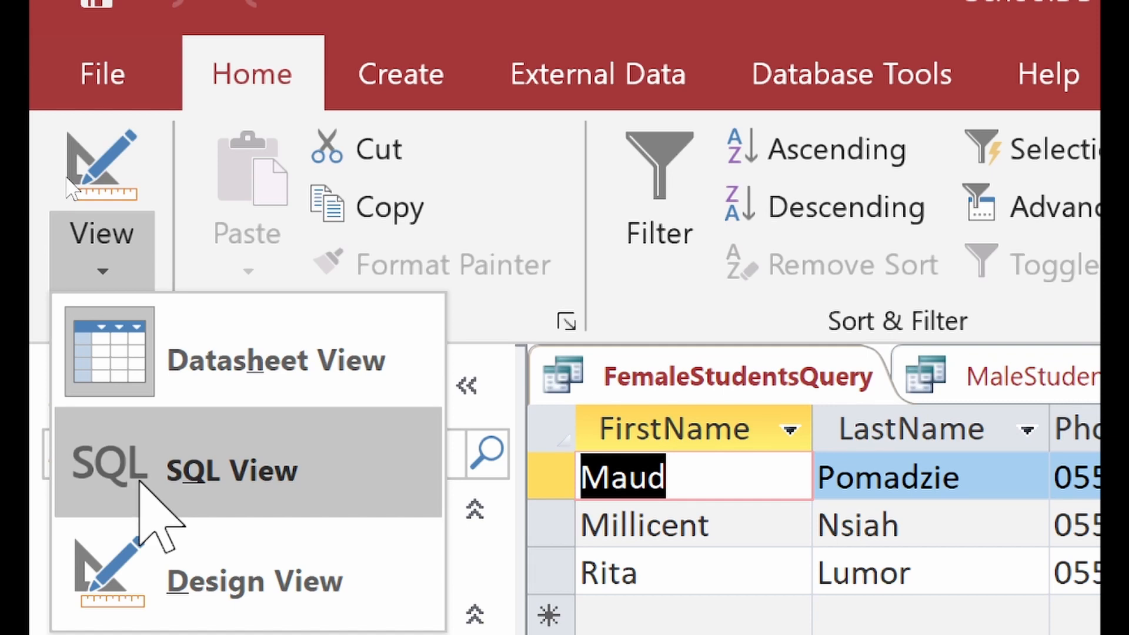
left_click(141, 480)
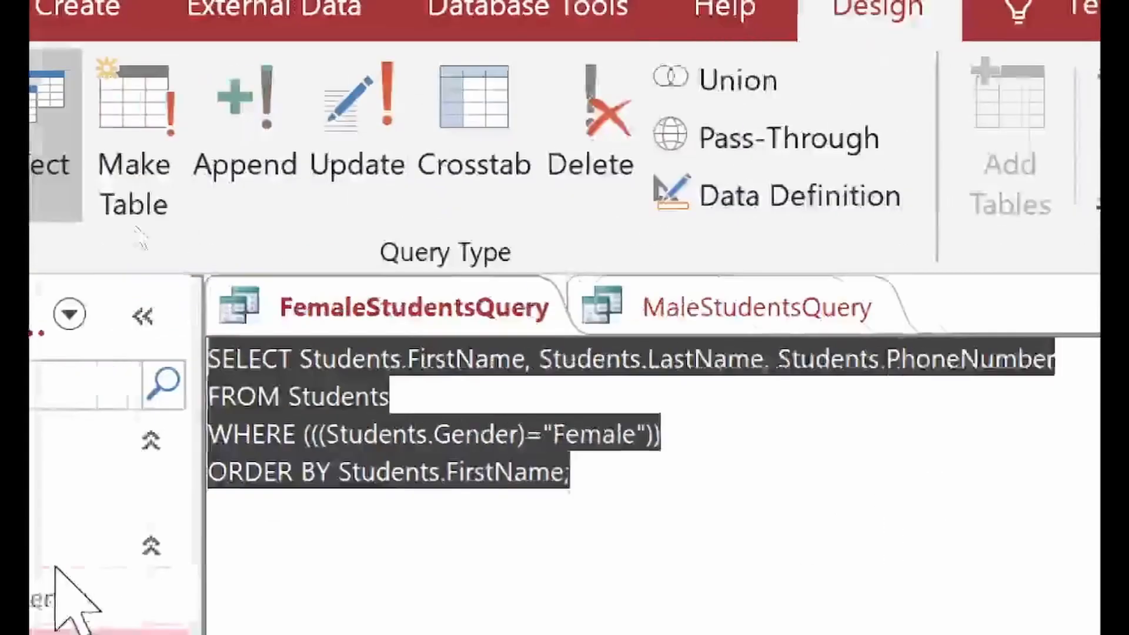
key("Delete")
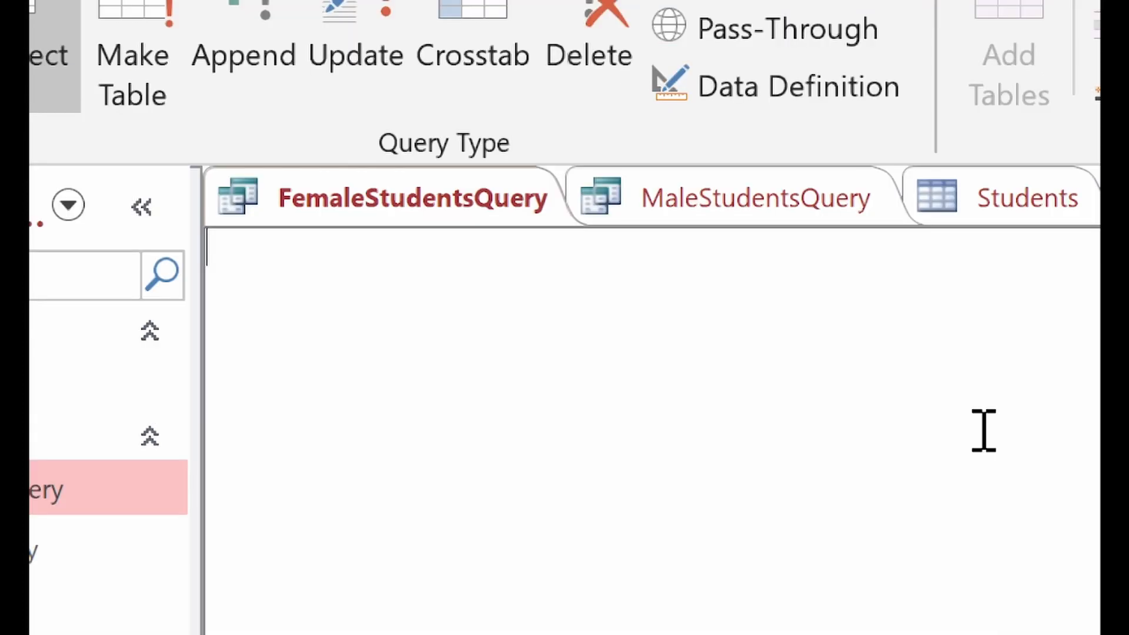
Step: Write the SQL: SELECT FirstName,LastName,PhoneNumber FROM Students WHERE Gender='Male';
type("SELECT")
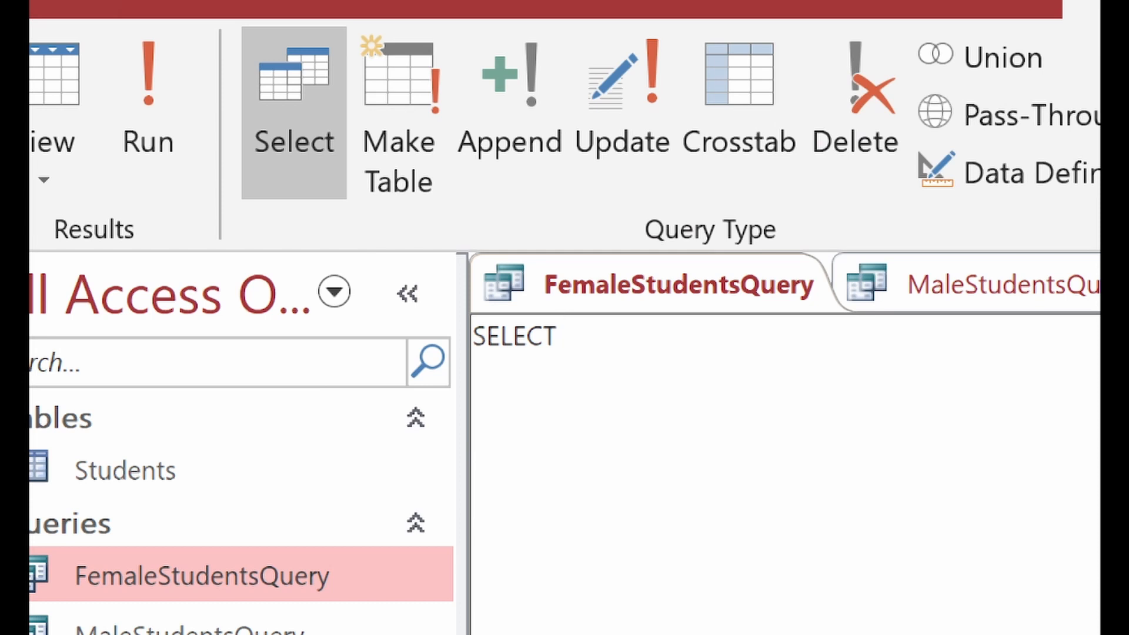
type("*")
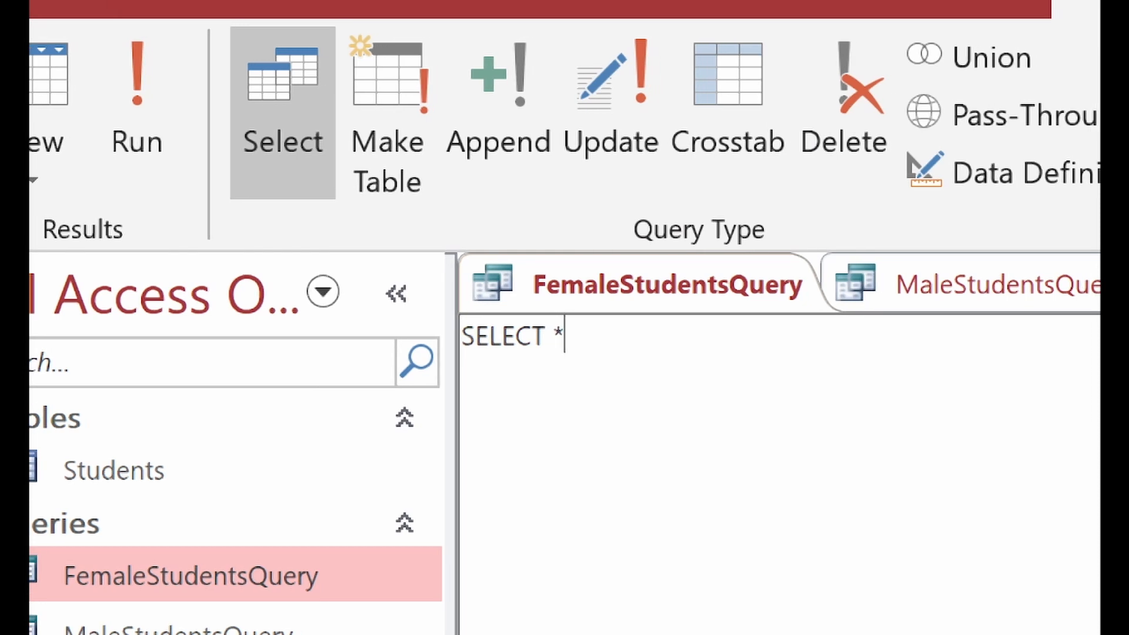
type(" FROM")
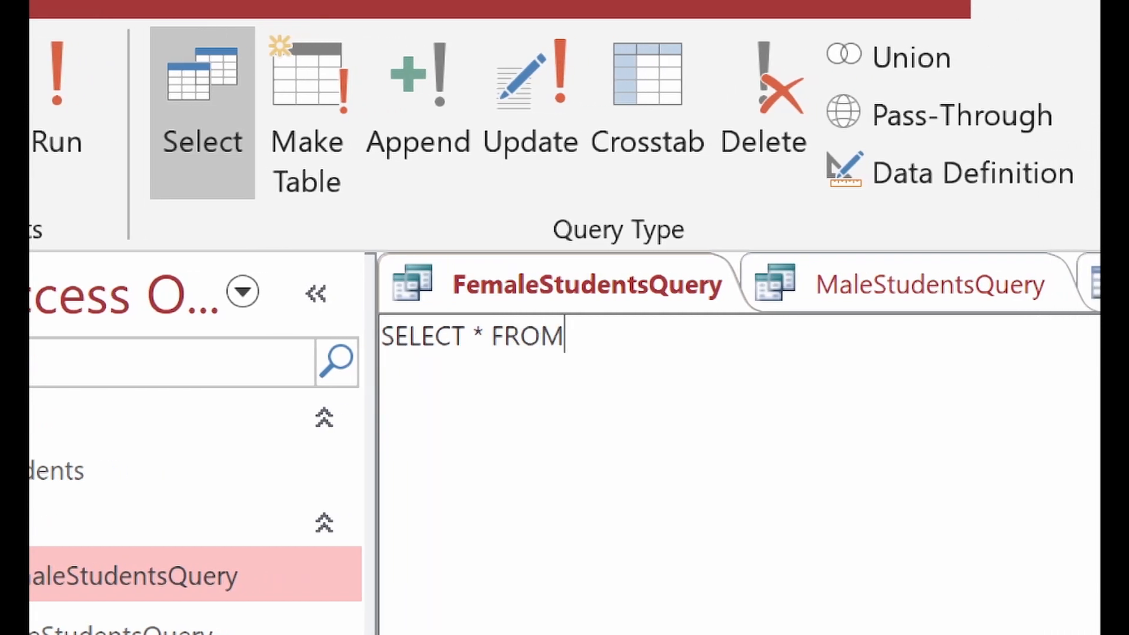
type(" Studen")
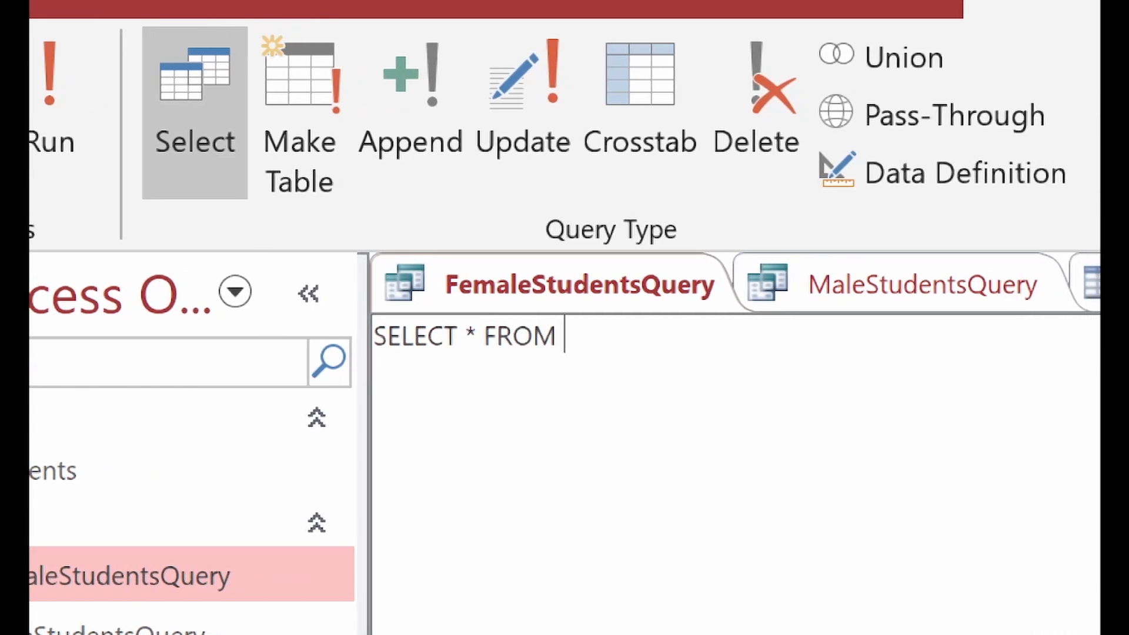
type("ts")
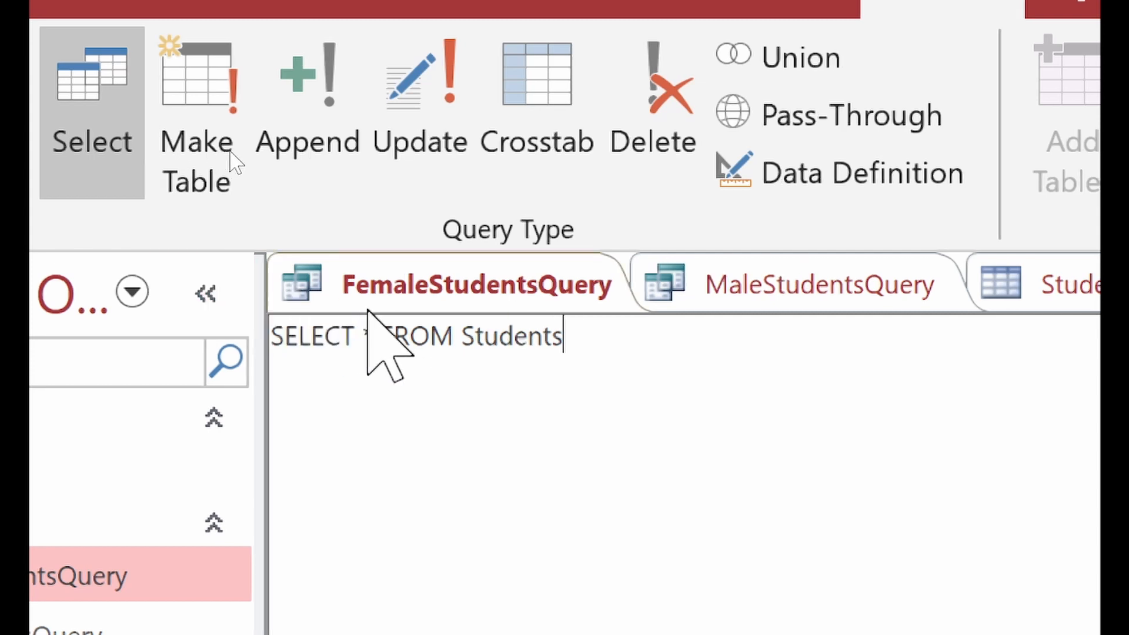
left_click(375, 336)
key("BackSpace")
key("BackSpace")
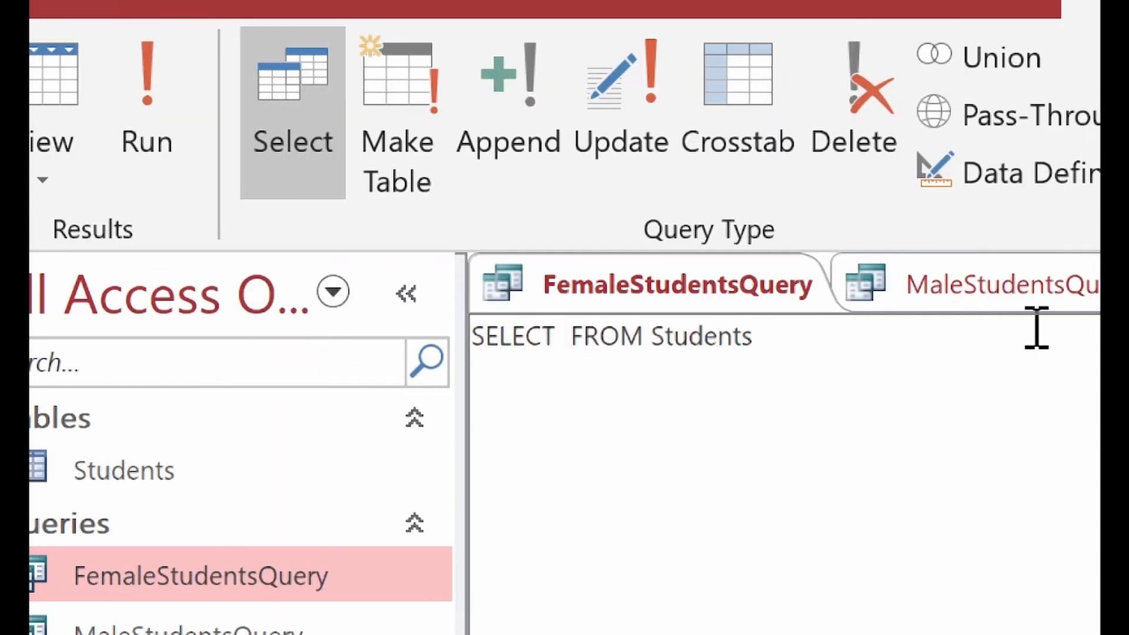
type("FirstName,f")
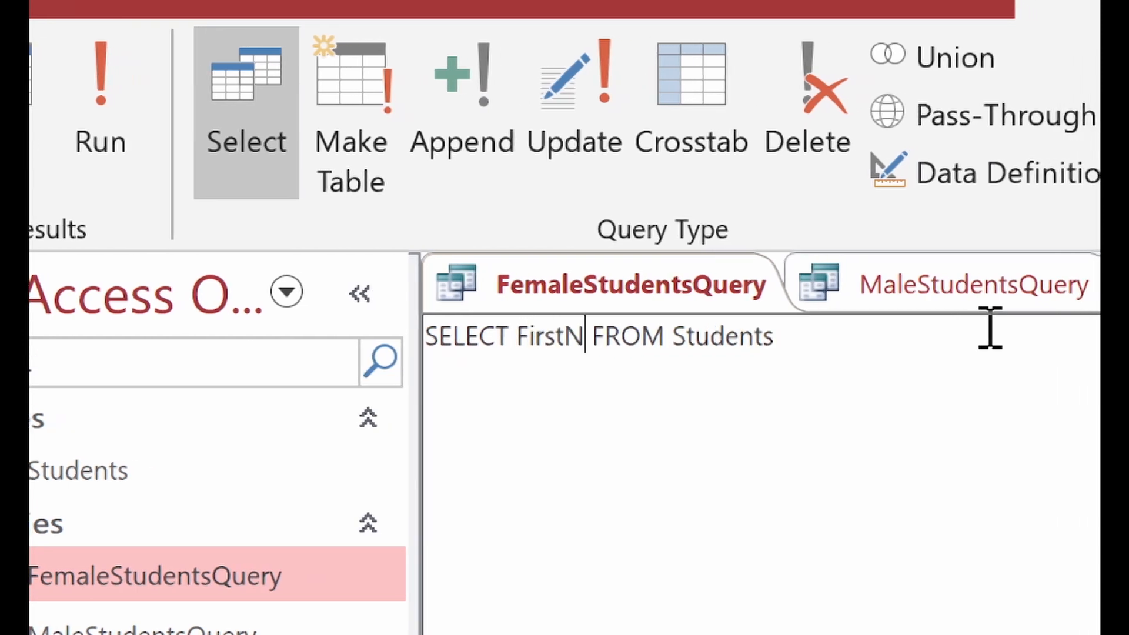
key("BackSpace")
type("LastName,P")
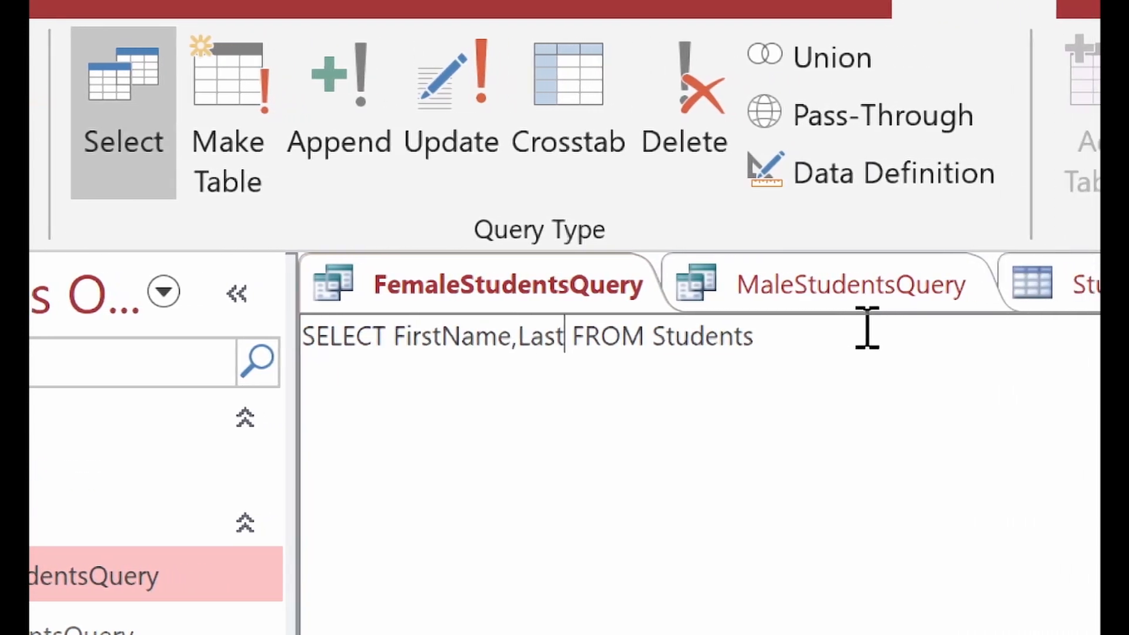
type("honeNumber")
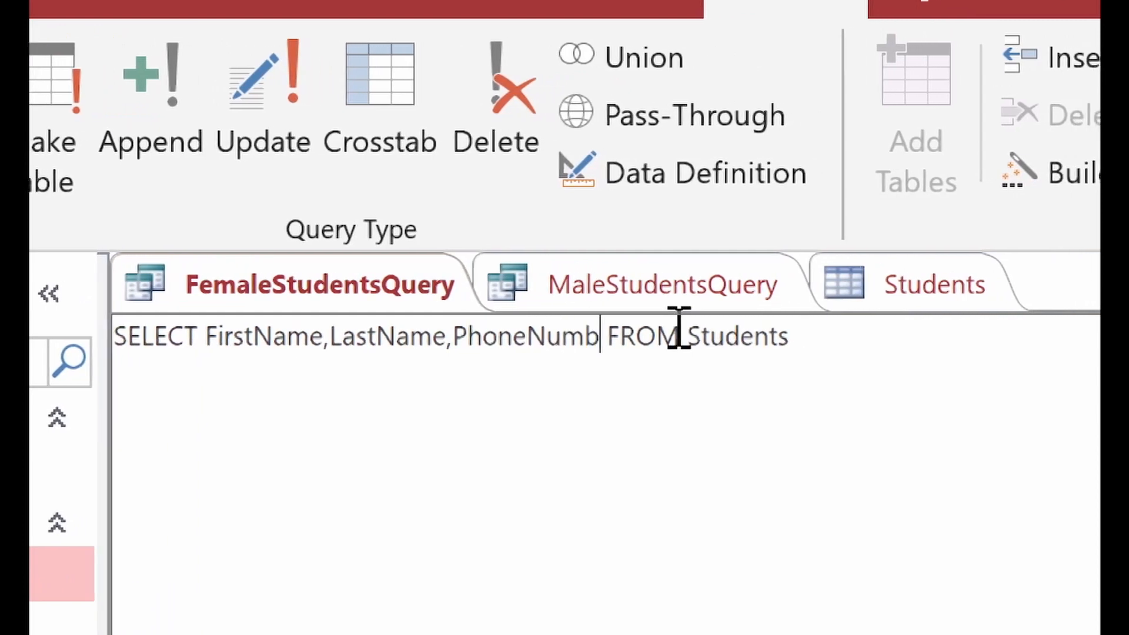
left_click(808, 342)
type("WHERE ")
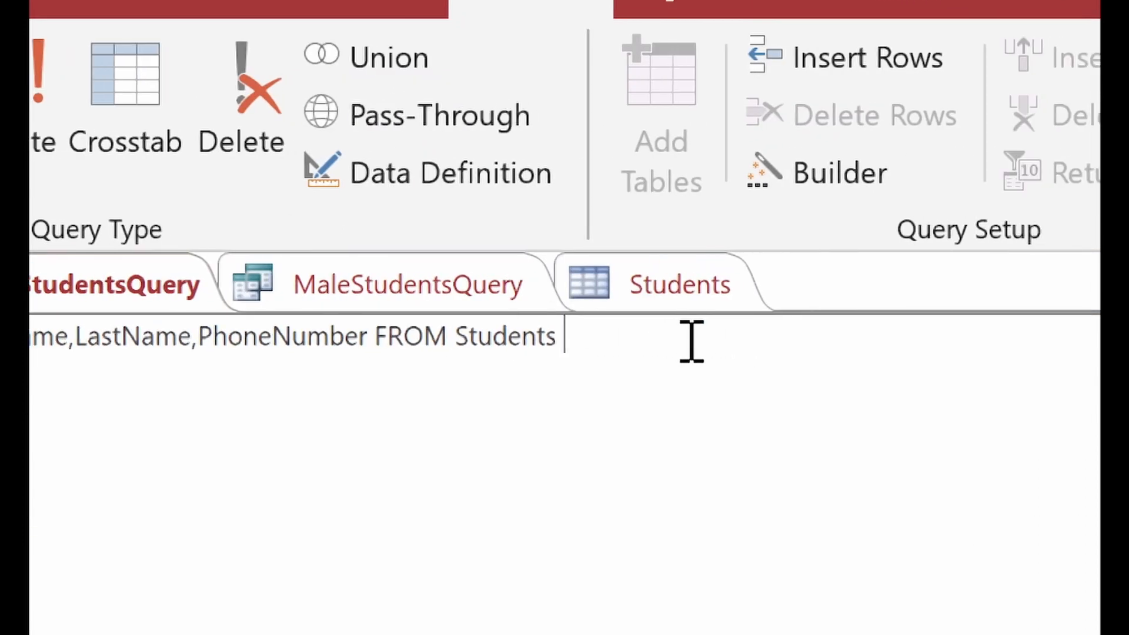
type("Gender=")
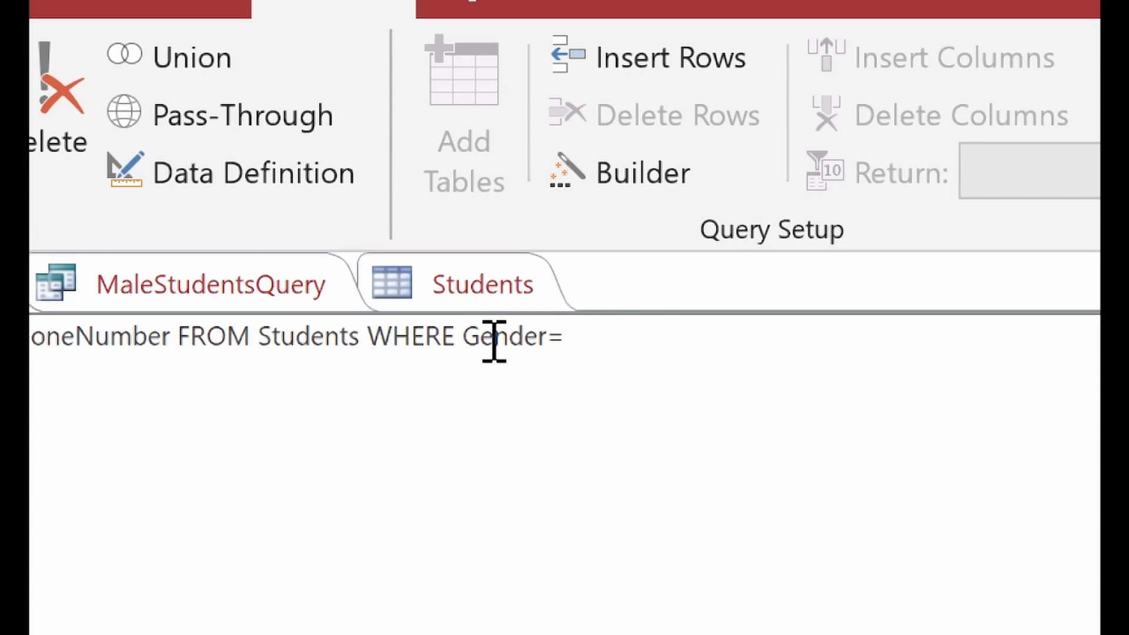
type("'Male';")
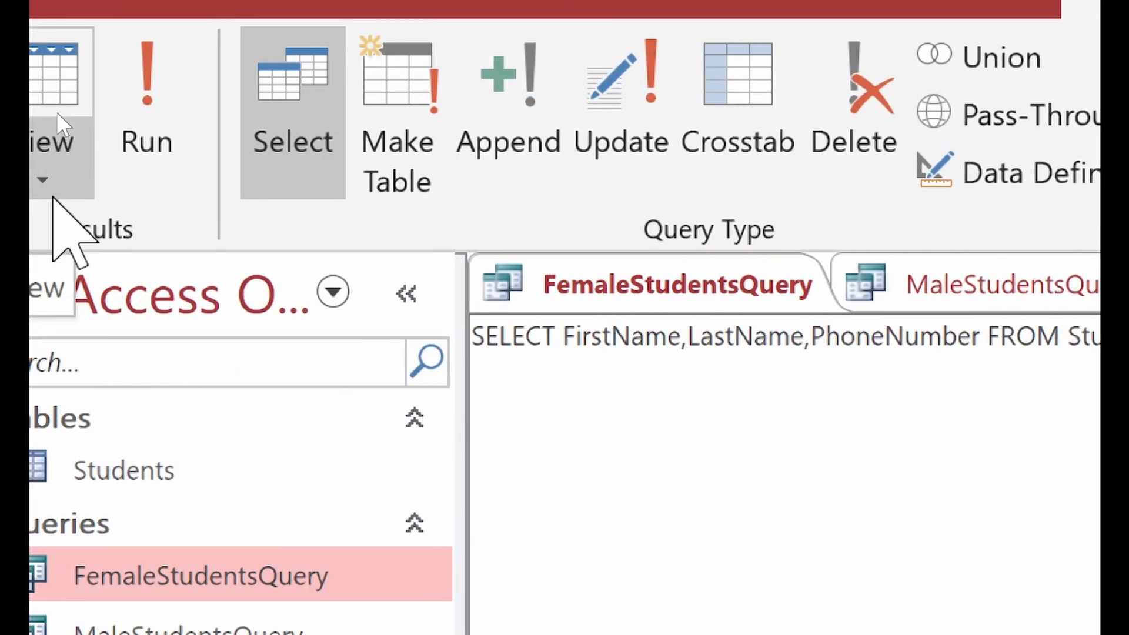
Step: Run FemaleStudentsQuery to show the five male students' names and phone numbers
left_click(127, 120)
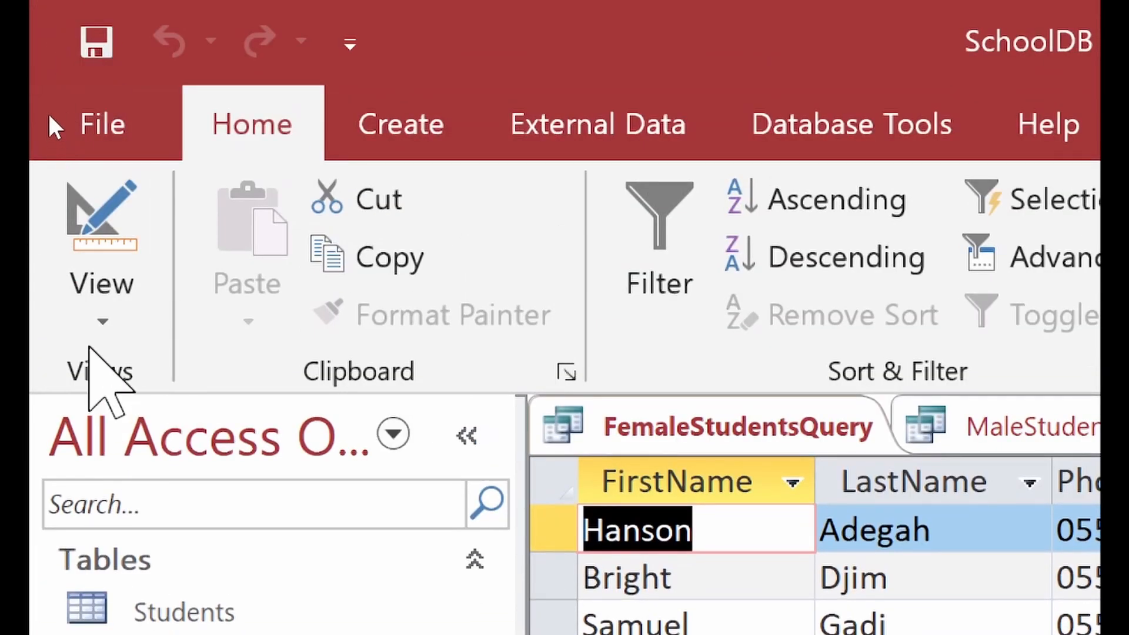
Step: In SQL View, insert ', Gender' after PhoneNumber and rerun the query
left_click(97, 327)
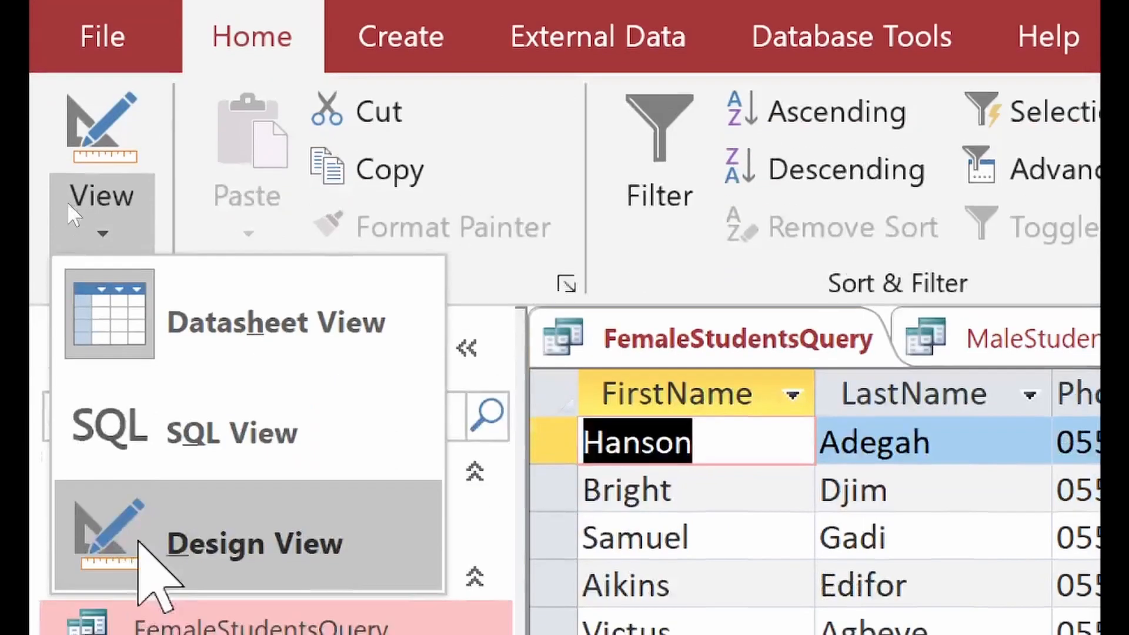
left_click(157, 529)
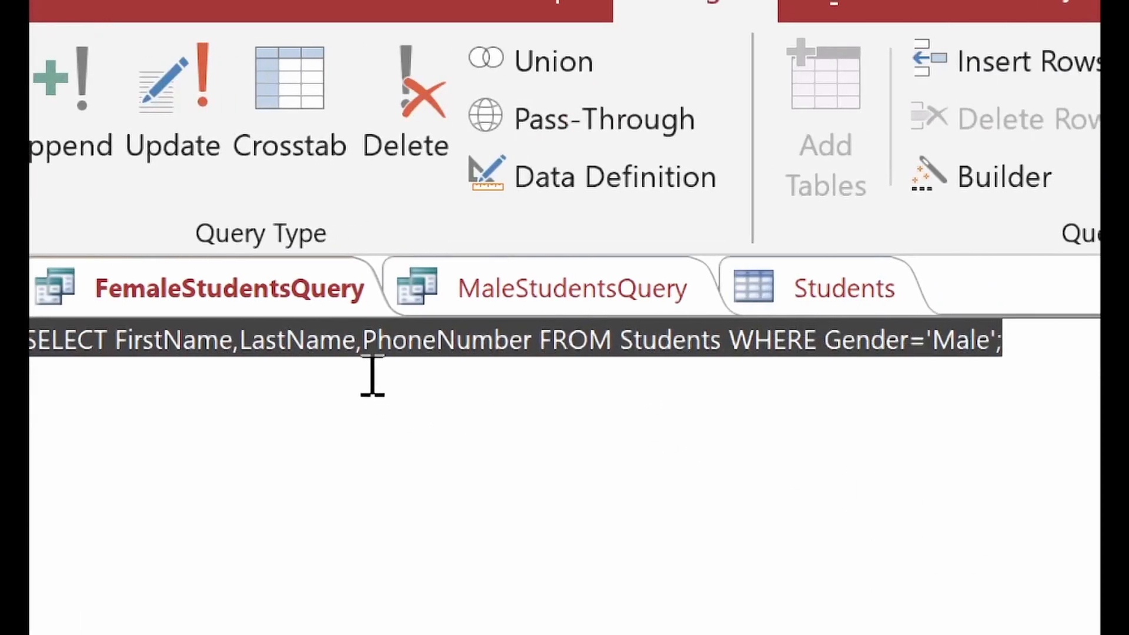
left_click(762, 376)
left_click(531, 352)
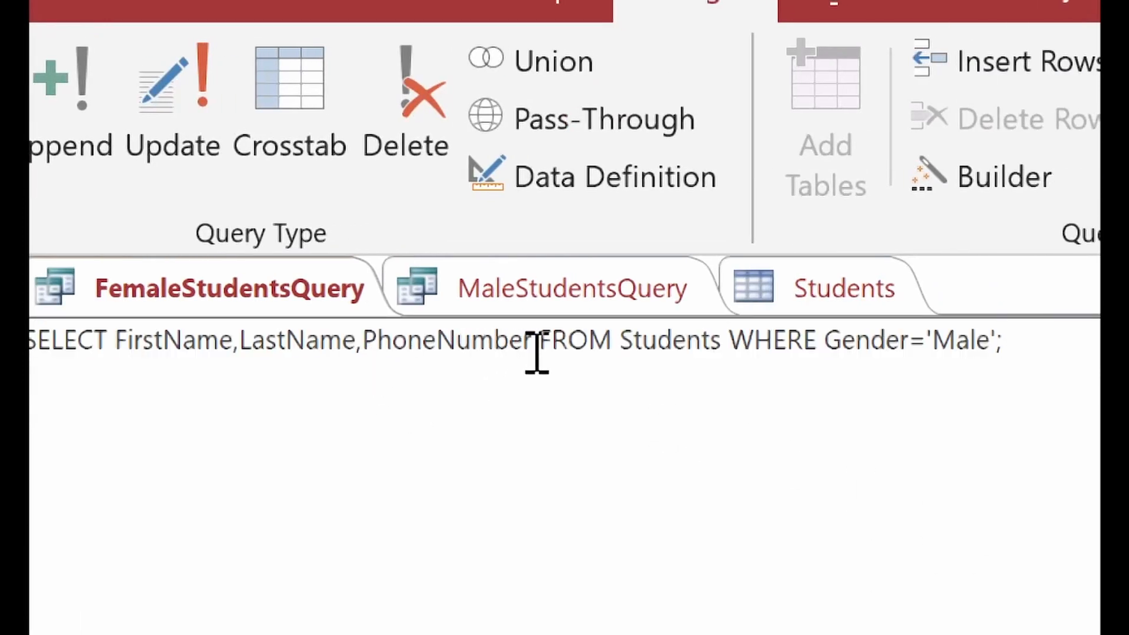
type(", Gender")
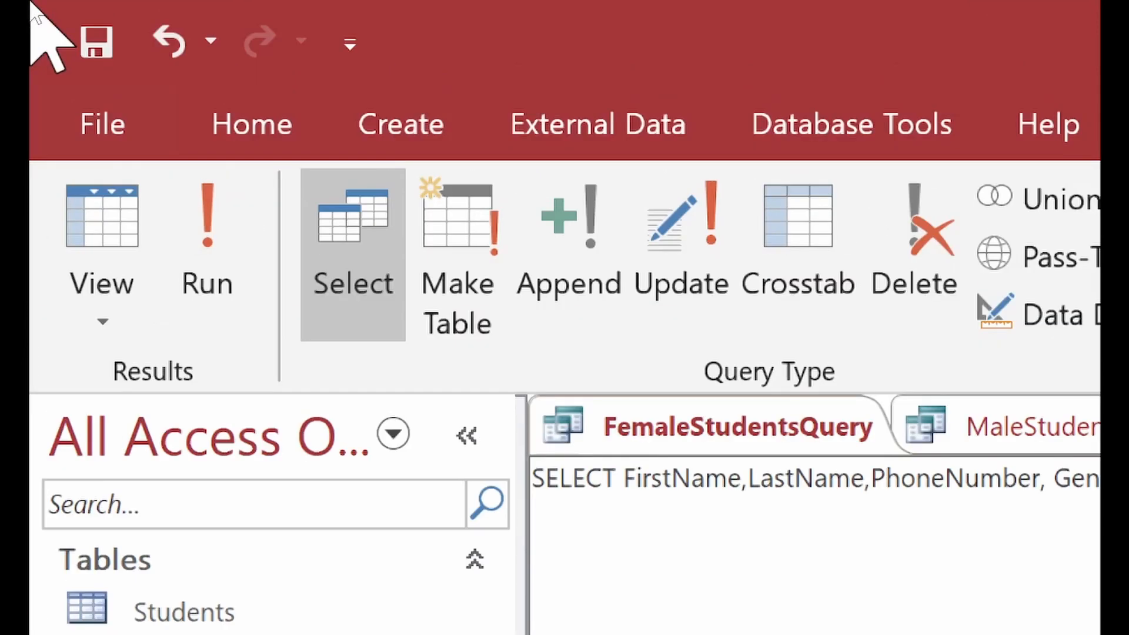
left_click(203, 270)
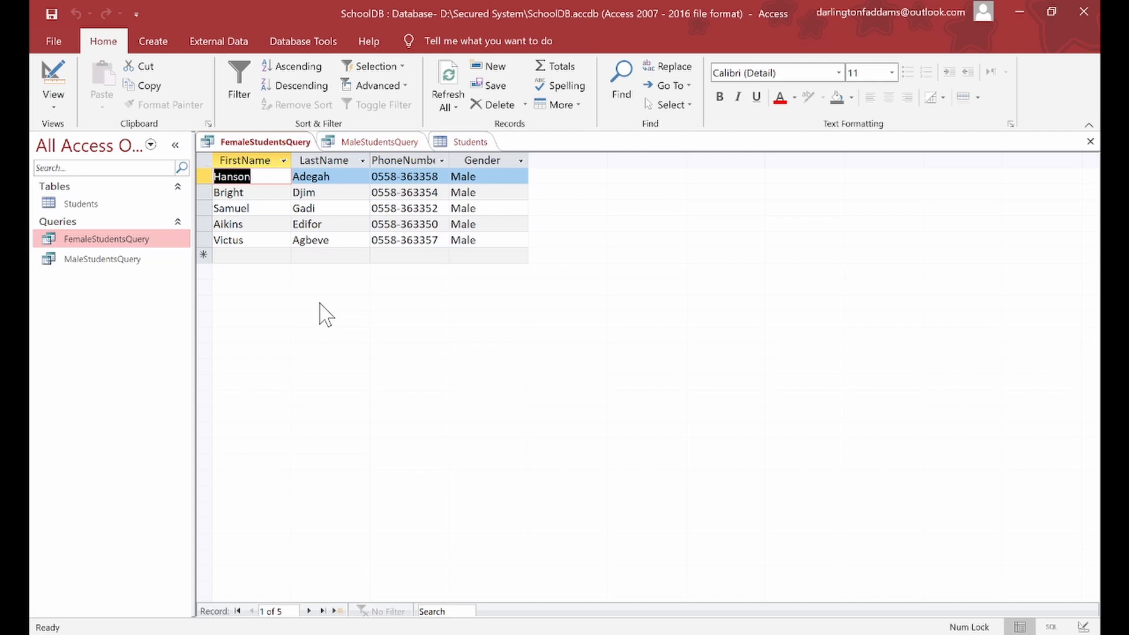
Step: Show the Create ribbon tab for making new tables, queries and forms
left_click(158, 50)
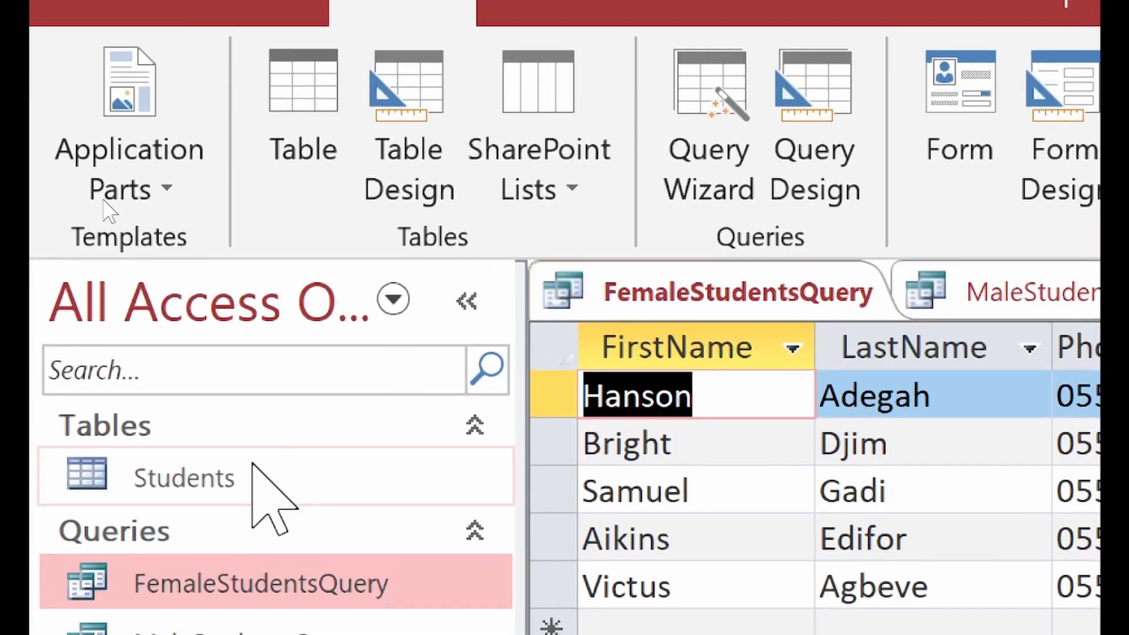
Step: Build a new form from the Students table using the Form command
left_click(188, 468)
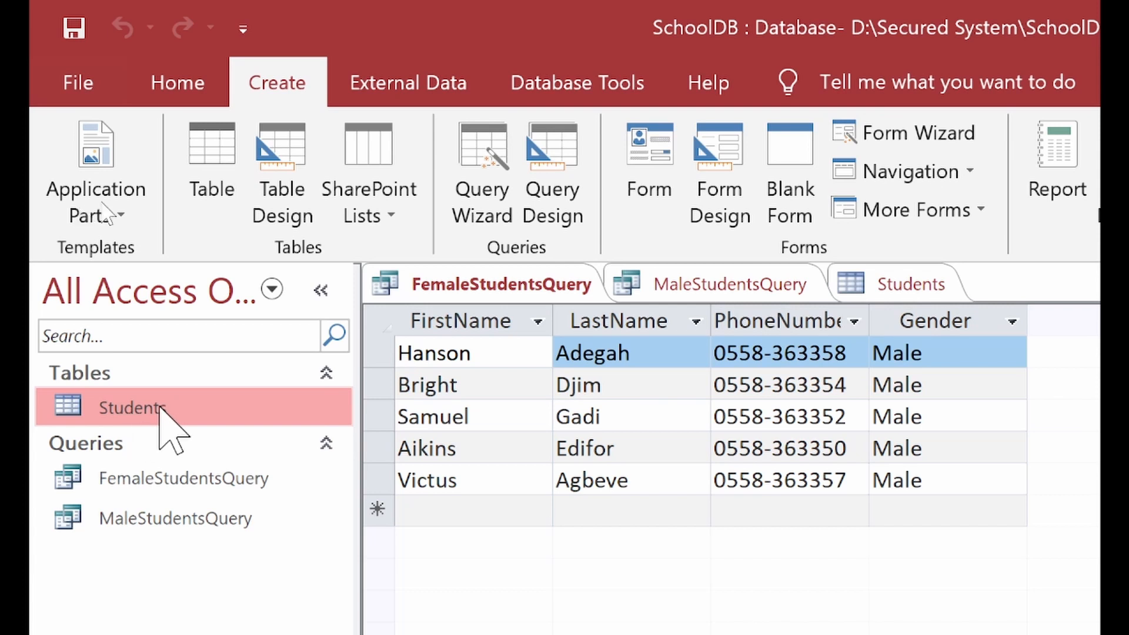
left_click(325, 86)
left_click(622, 170)
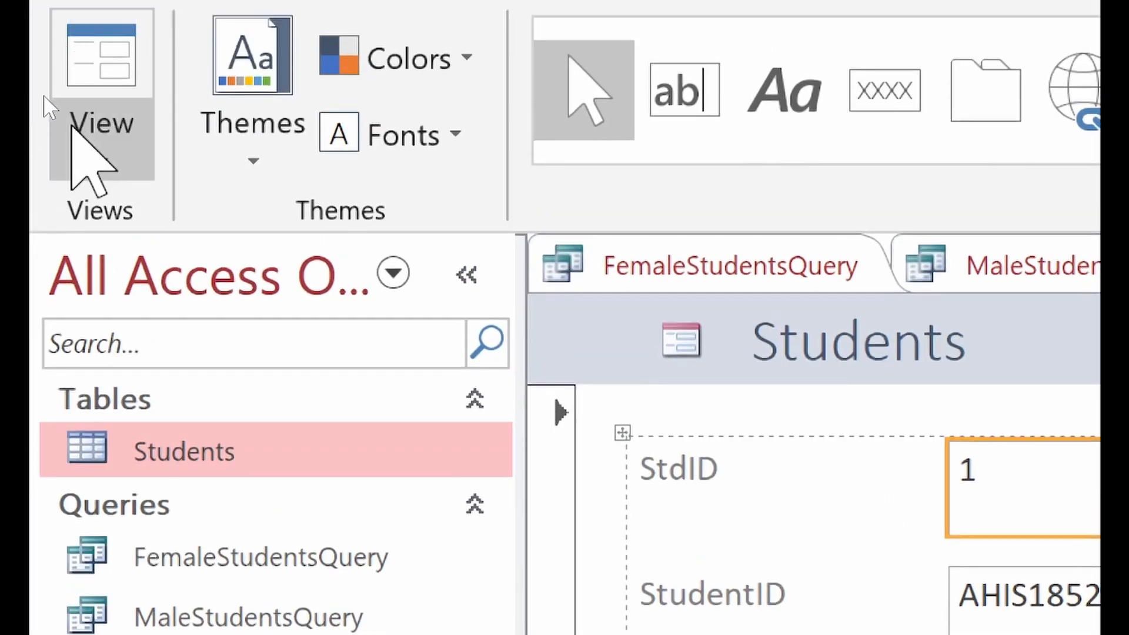
Step: Put the Students form into Design View with the Design tab's controls showing
left_click(52, 105)
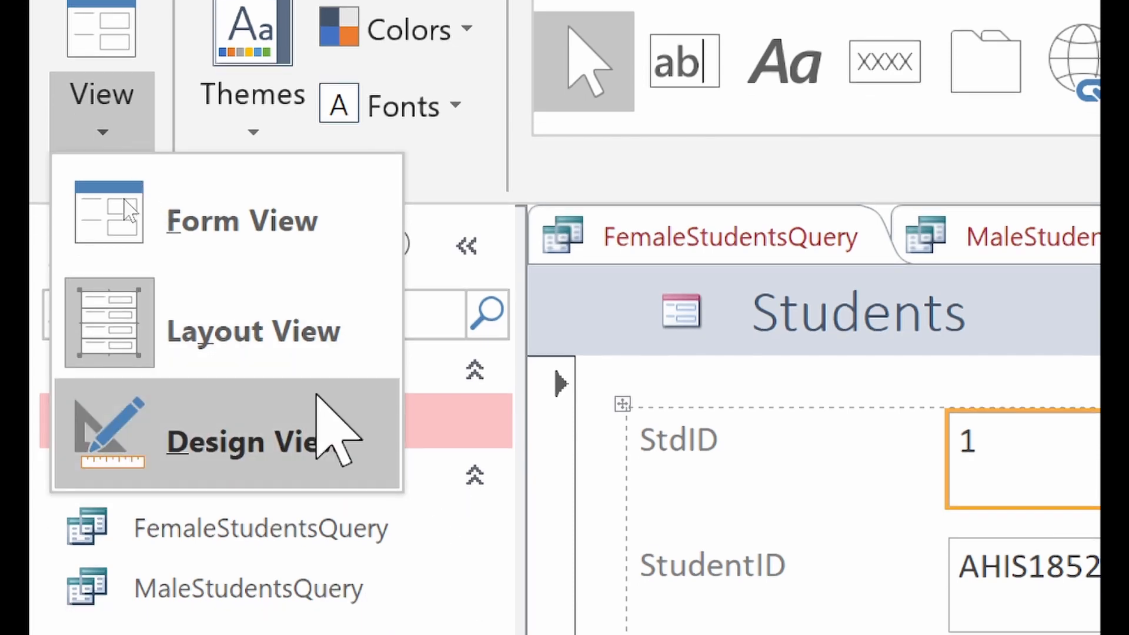
left_click(323, 429)
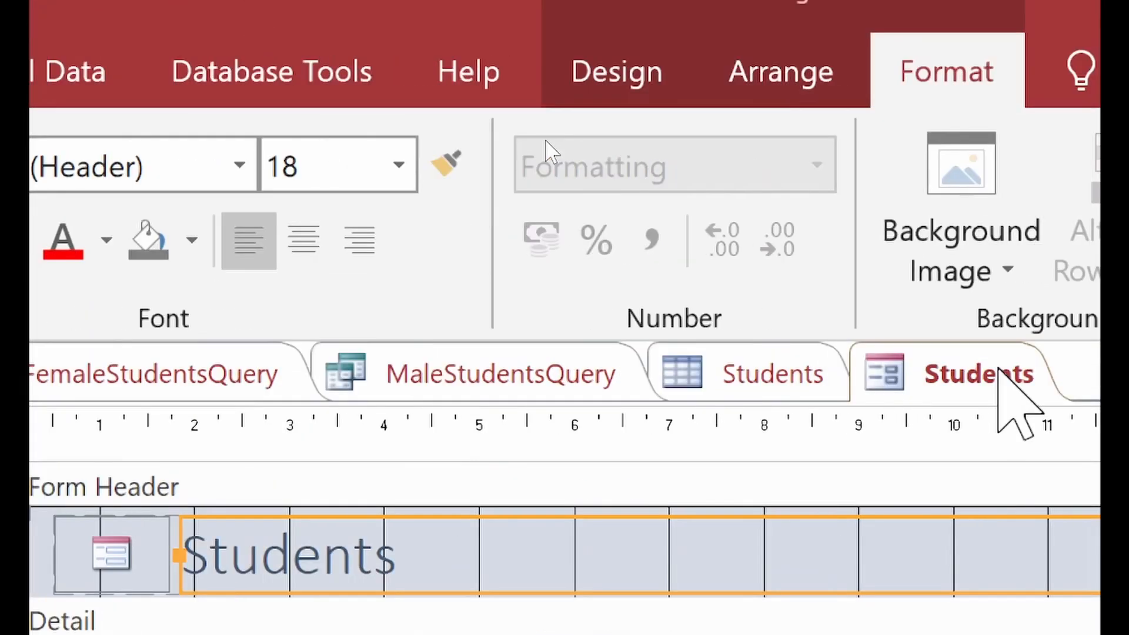
left_click(656, 65)
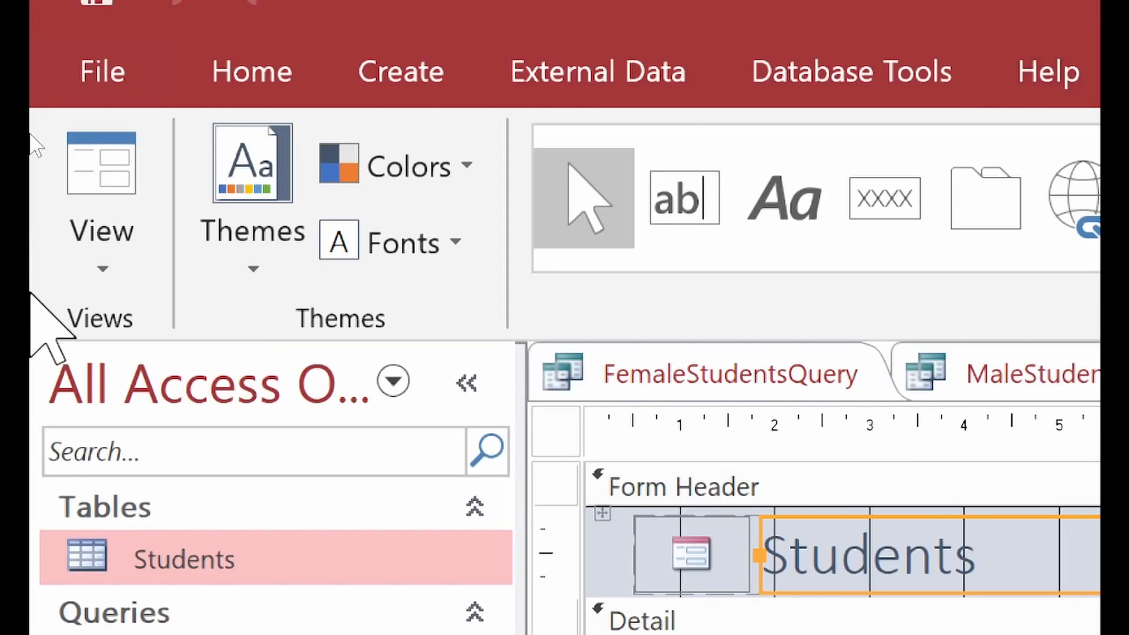
left_click(117, 247)
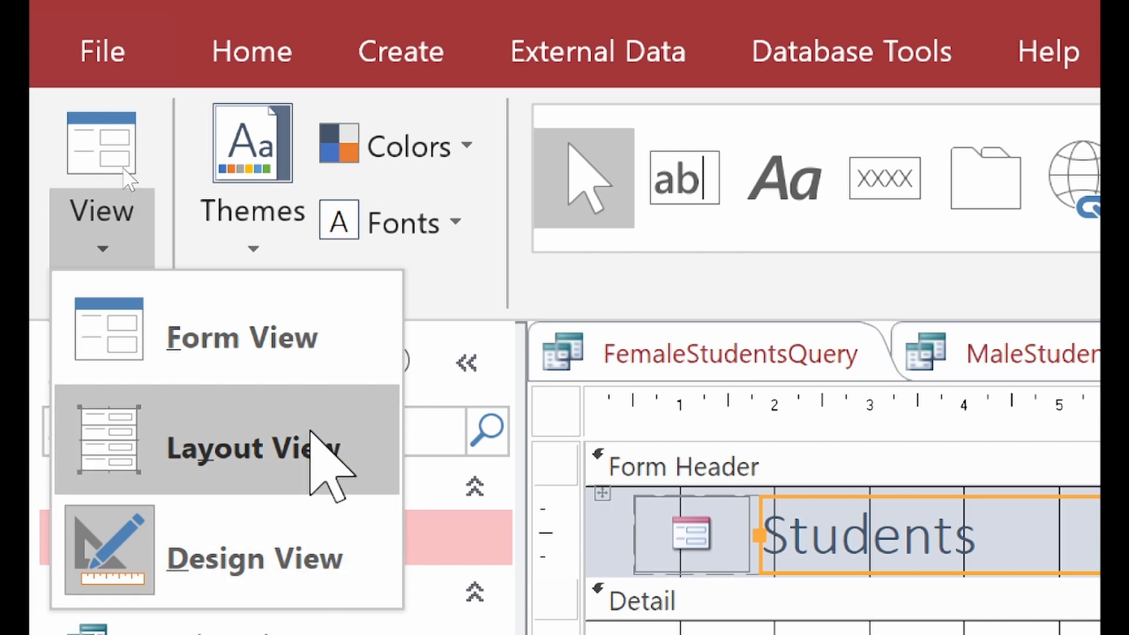
Step: Switch the Students form back to Form View and click into the FirstName and LastName fields
left_click(309, 348)
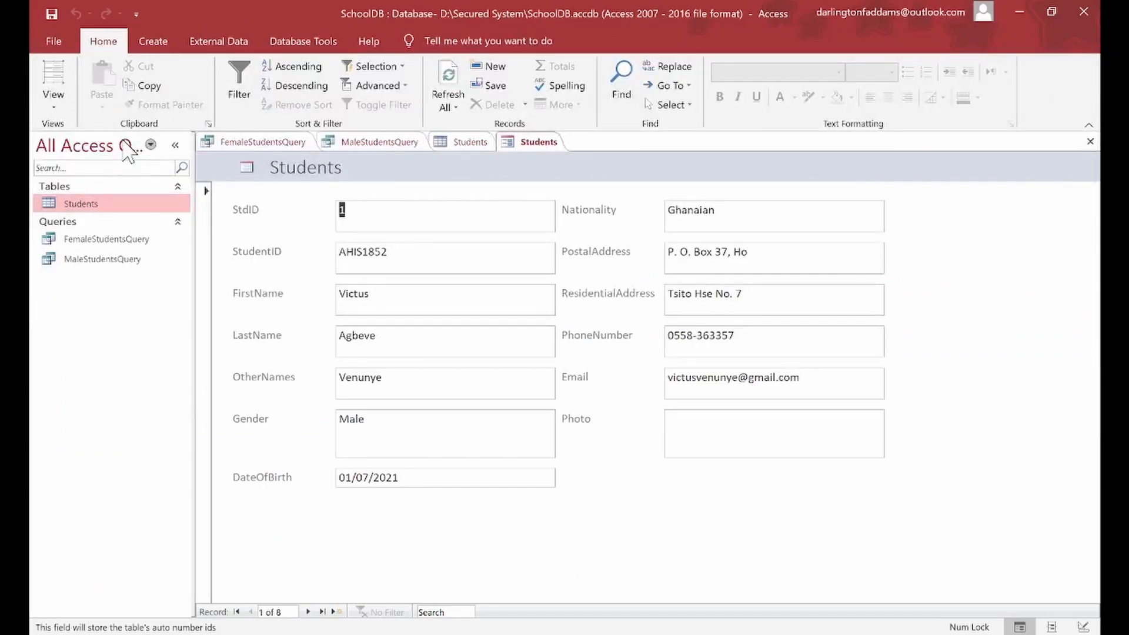
left_click(428, 259)
left_click(429, 289)
left_click(430, 334)
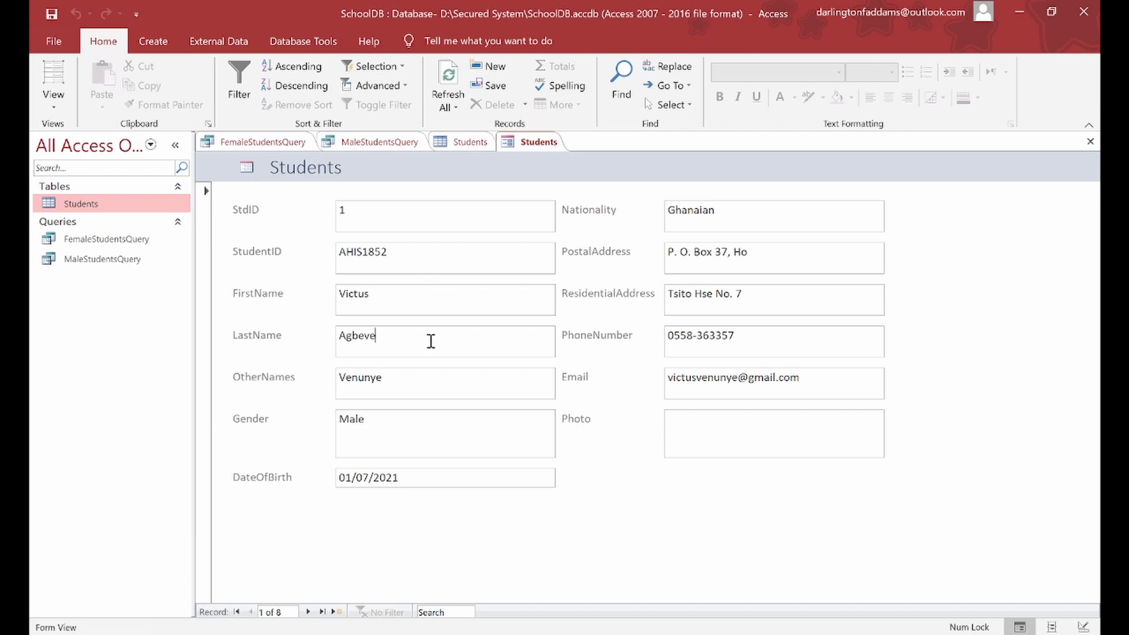
Step: Step forward five records, then back through the records to record 3 of 8
left_click(307, 611)
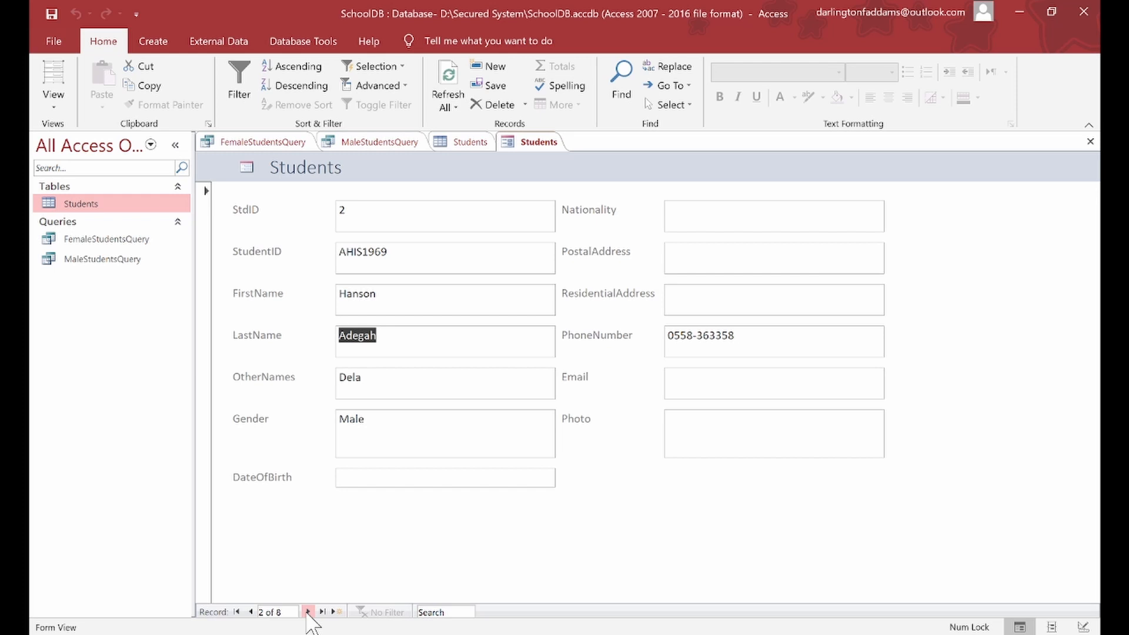
left_click(308, 612)
left_click(308, 611)
left_click(308, 611)
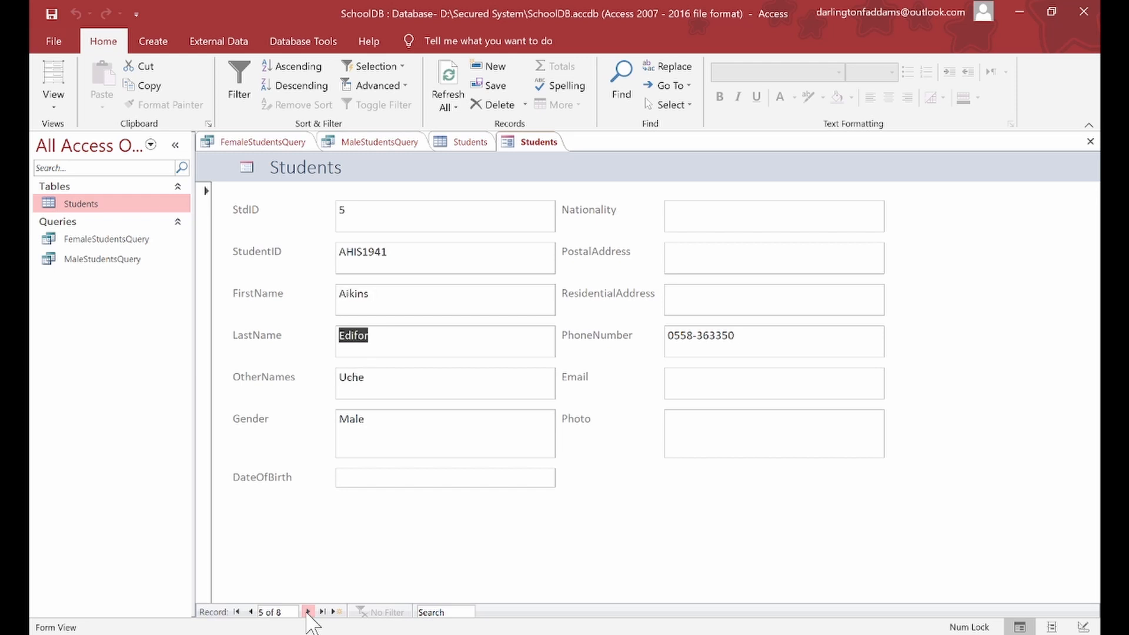
left_click(307, 611)
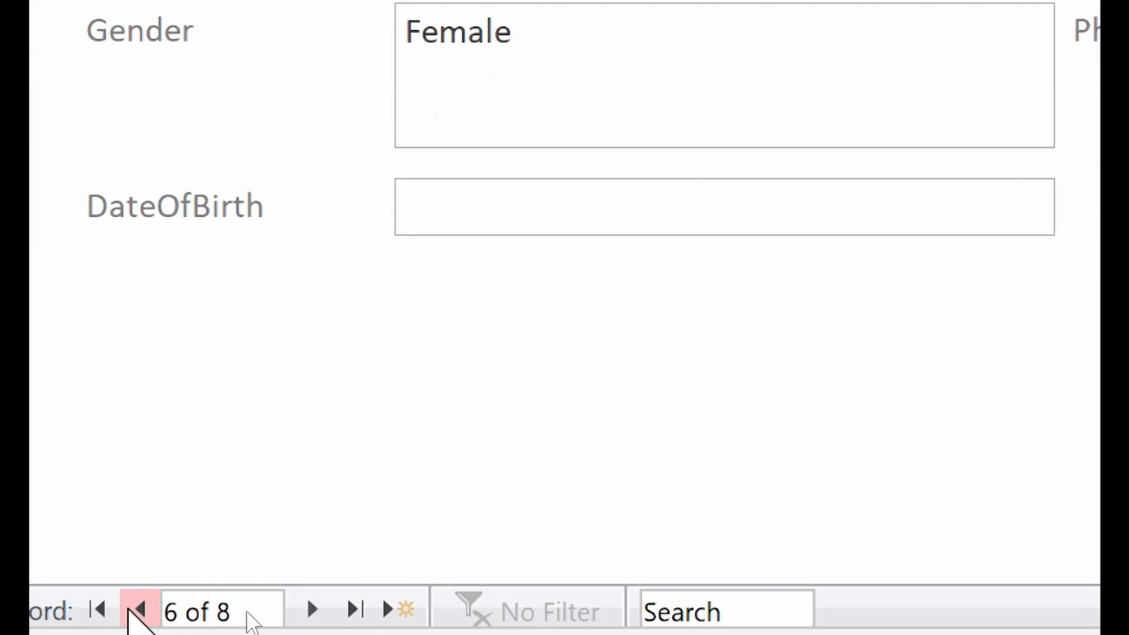
left_click(138, 610)
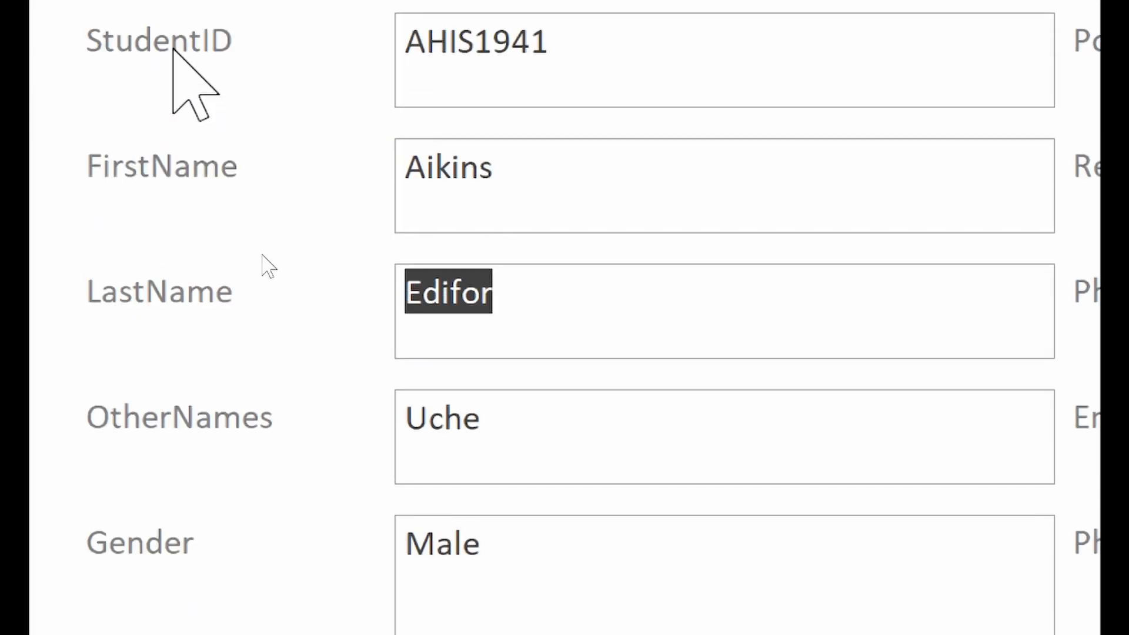
left_click(504, 209)
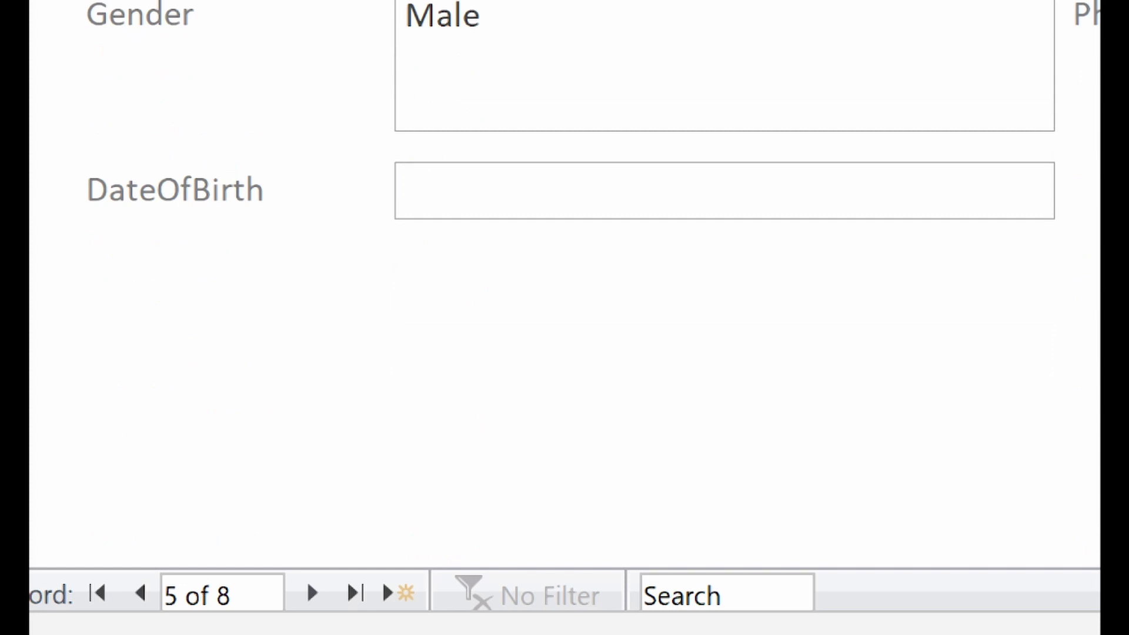
left_click(141, 595)
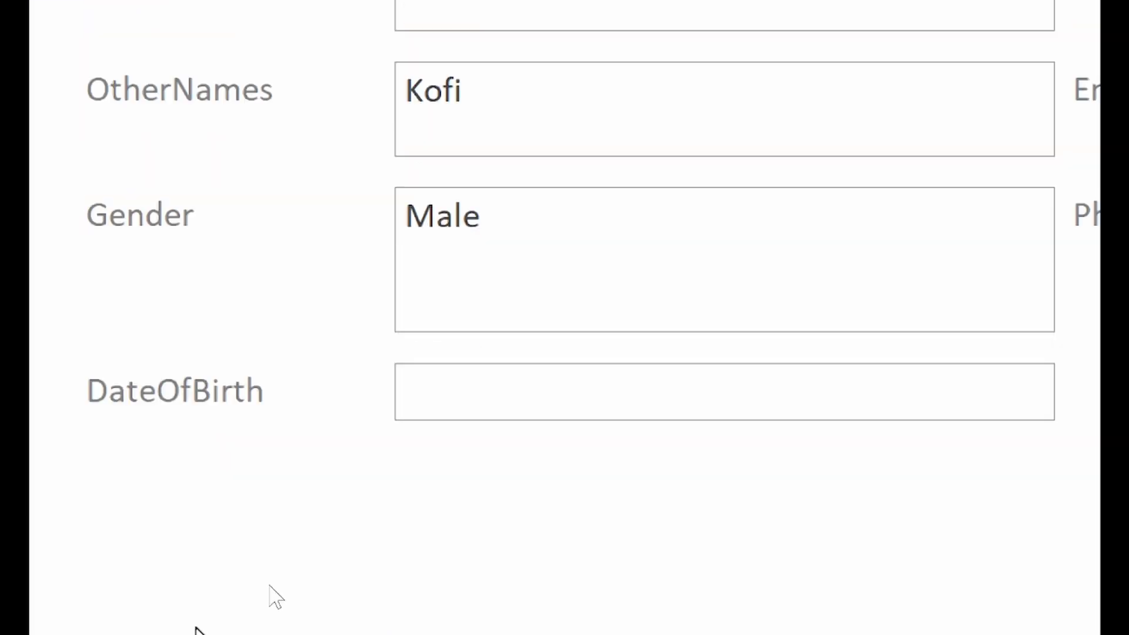
left_click(140, 611)
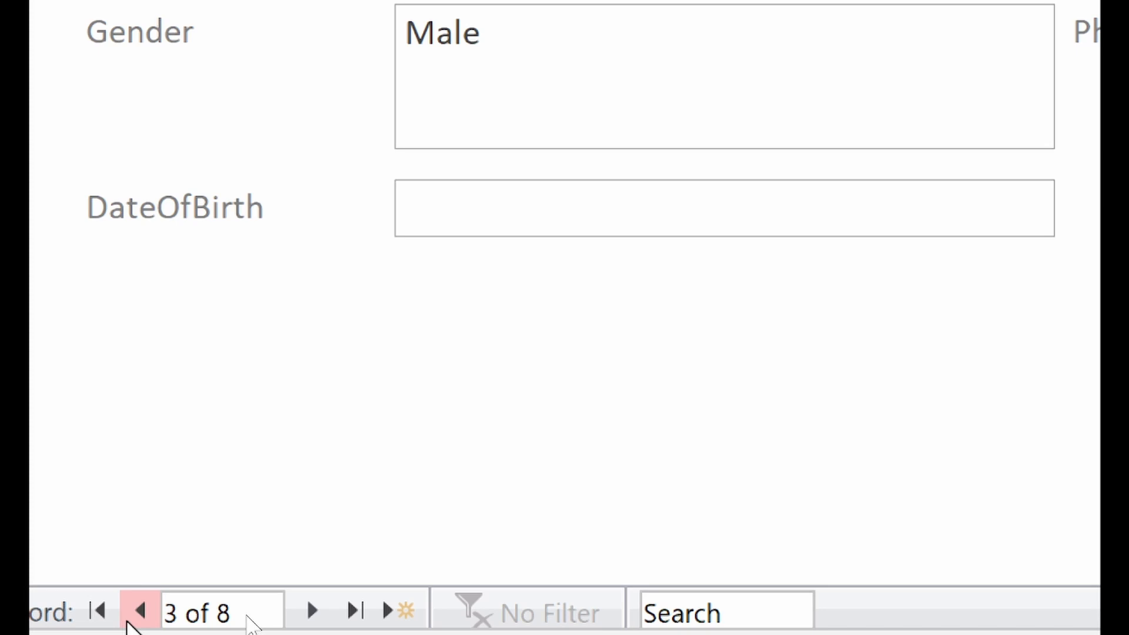
left_click(530, 192)
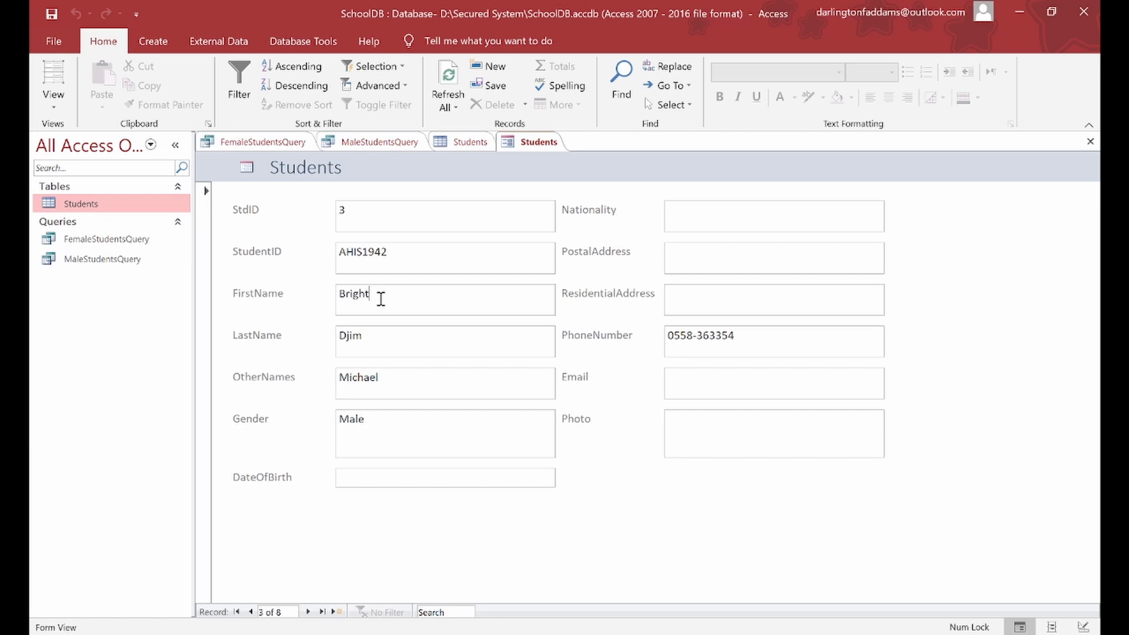
Step: Start a blank form in Design View and stretch its Detail section to 12.898 cm tall
left_click(172, 43)
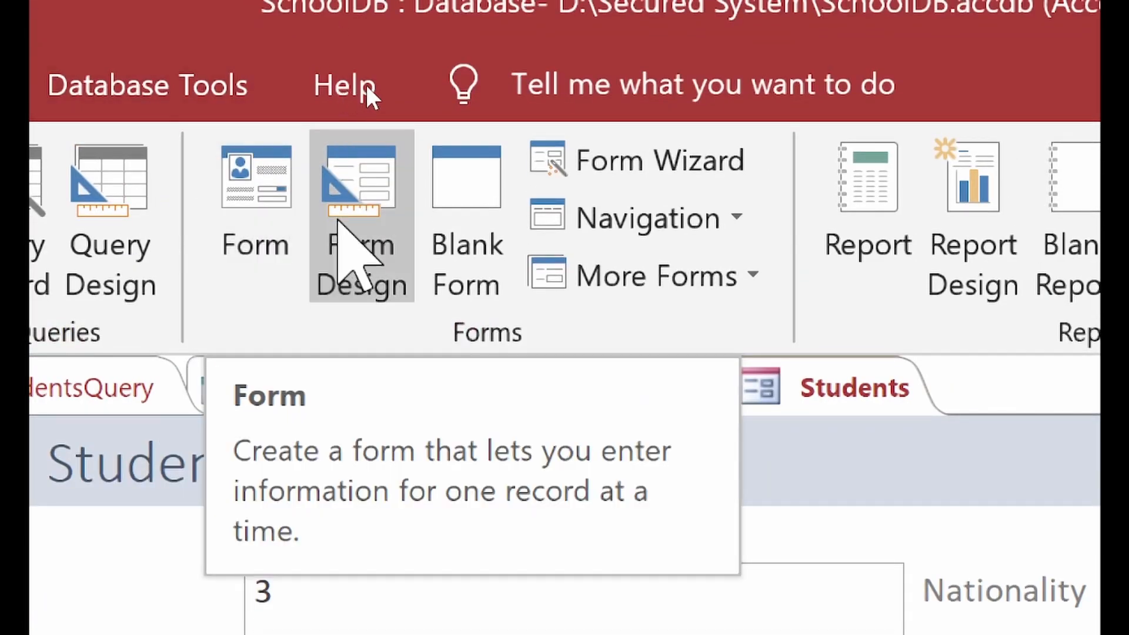
left_click(363, 197)
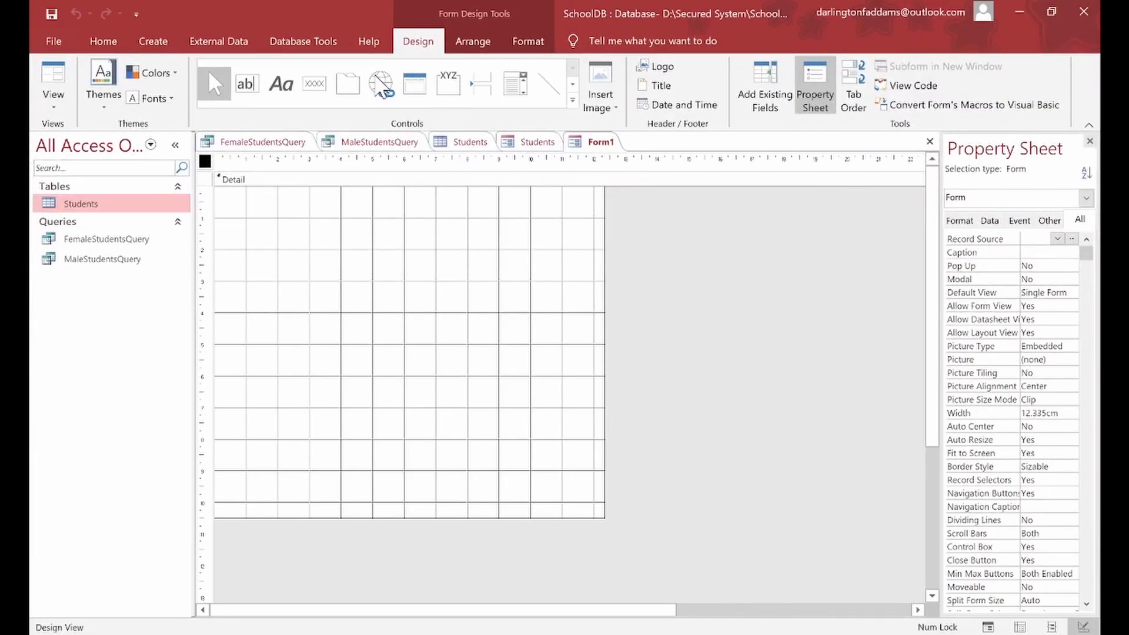
left_click(378, 232)
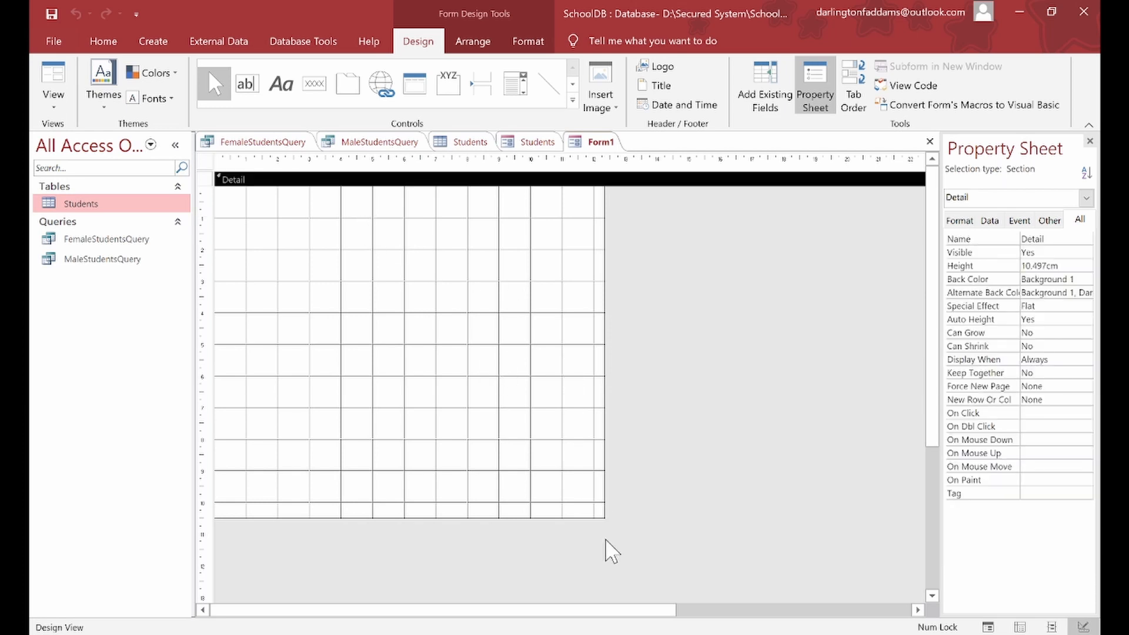
left_click_drag(603, 518, 679, 545)
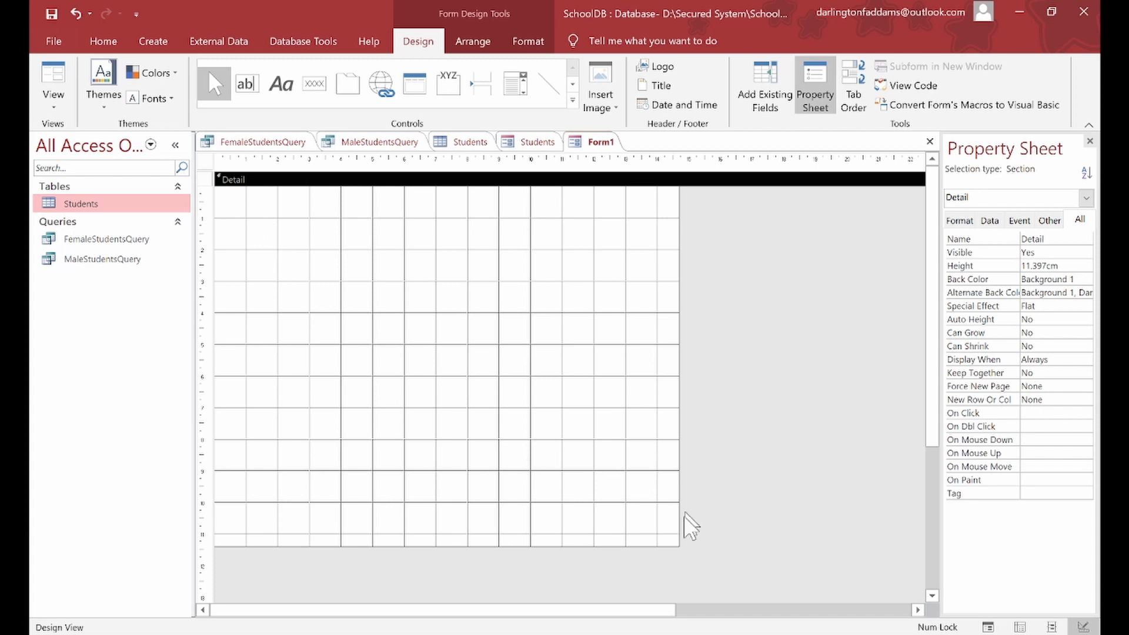
left_click_drag(675, 546, 748, 583)
left_click_drag(749, 588, 764, 594)
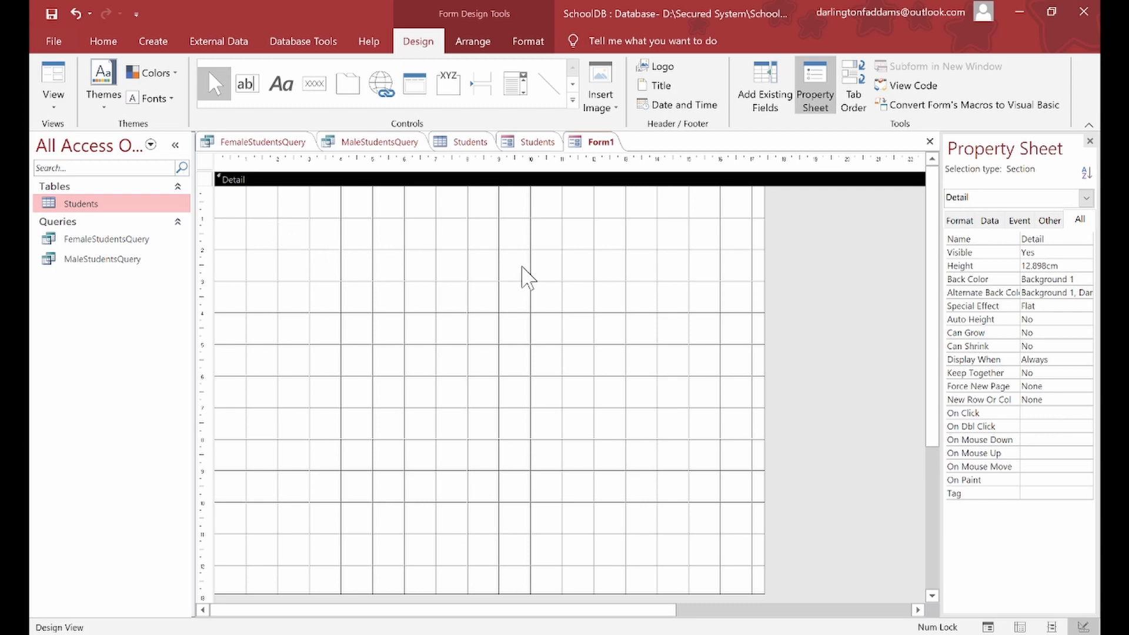
Step: Add a form header title and change its text from Form1 to STUDENTS DATABASE
key("super")
key("super")
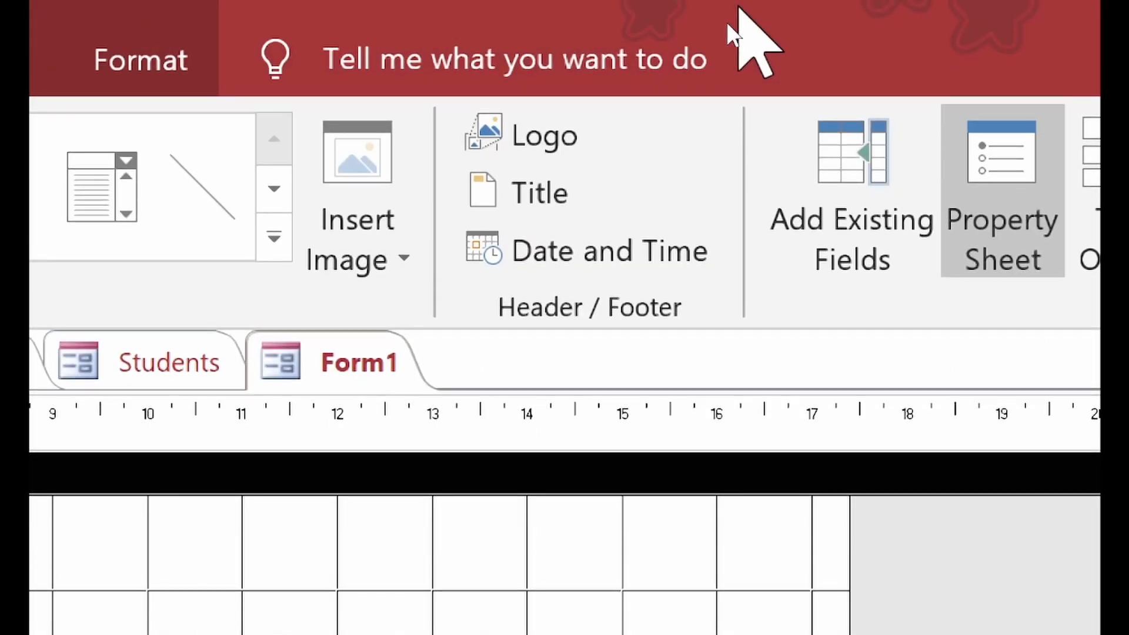
left_click(559, 178)
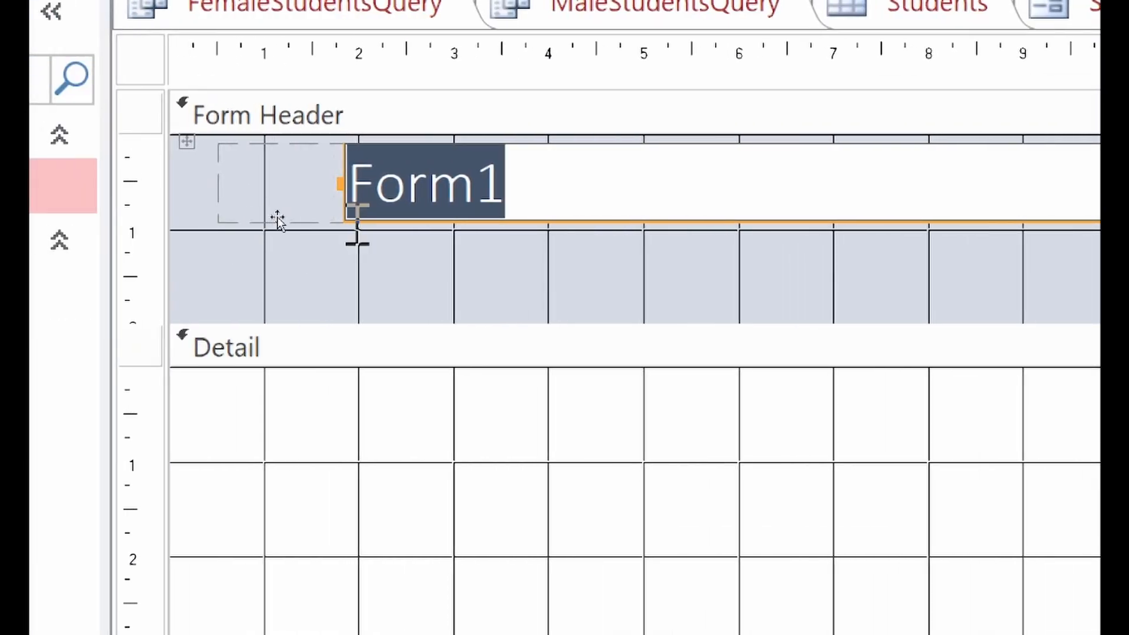
left_click(243, 230)
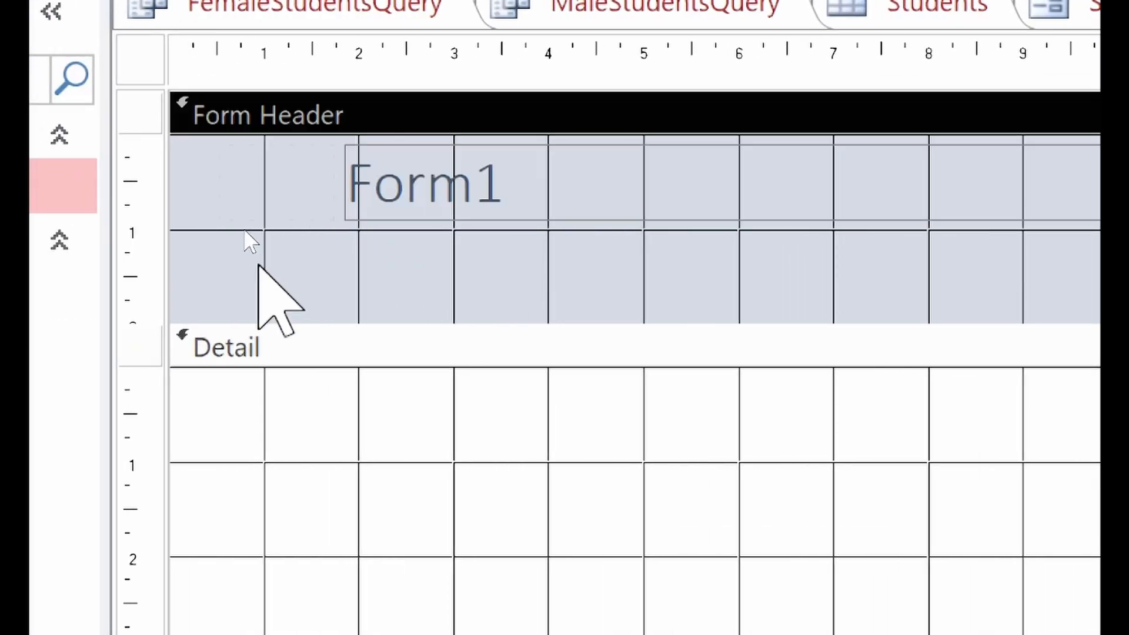
left_click(376, 207)
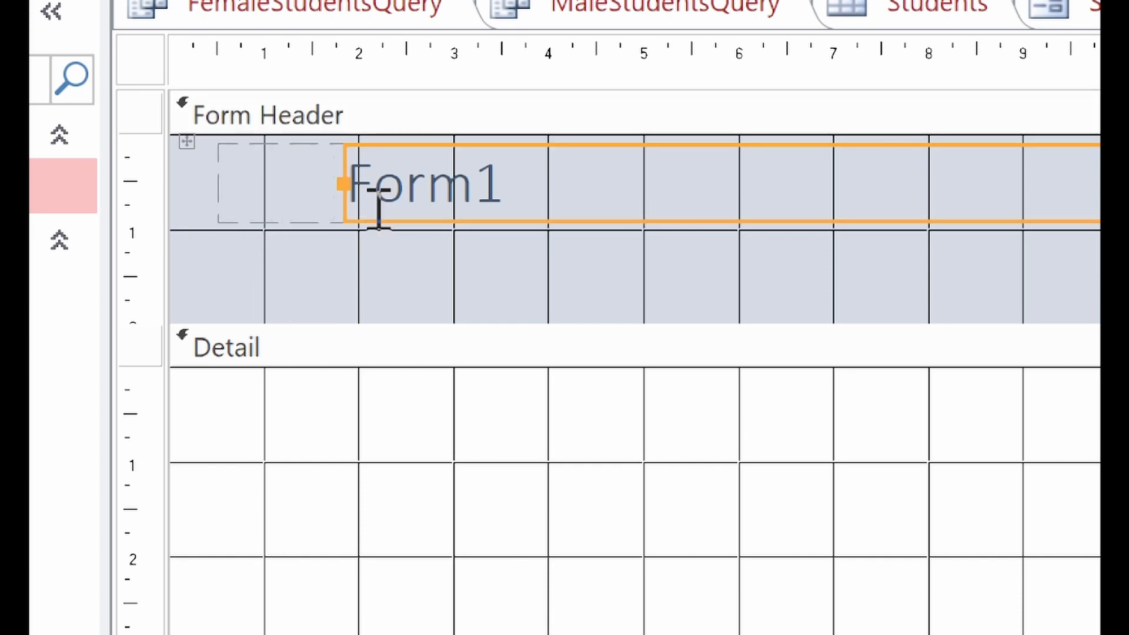
left_click(418, 197)
double_click(418, 198)
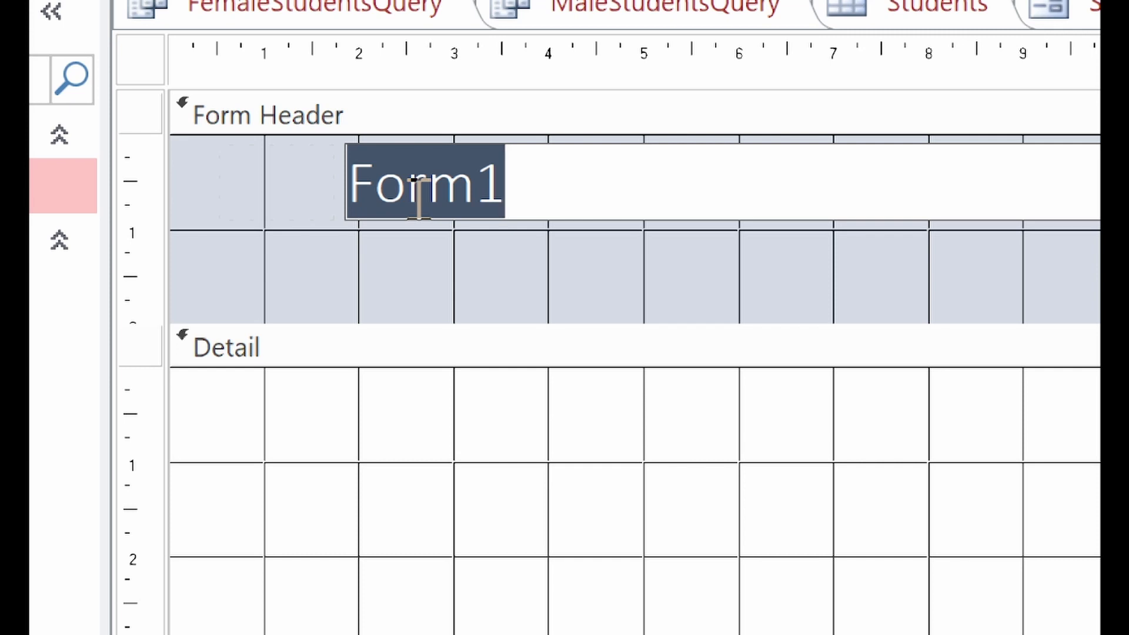
type("STUDENTS")
type(" DATABASE")
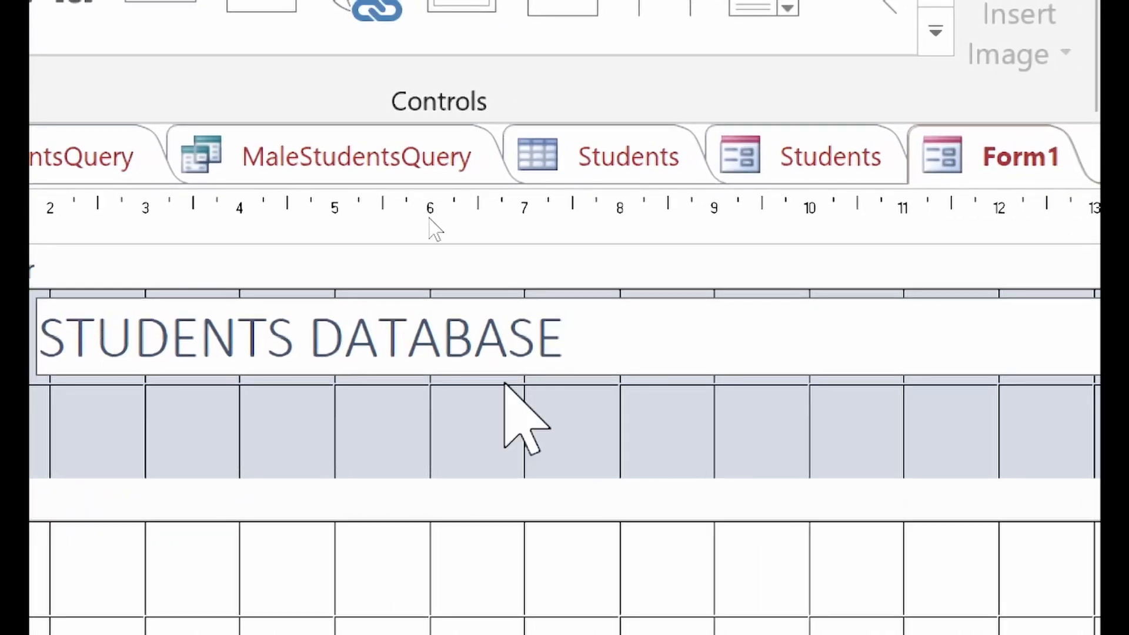
left_click(479, 435)
Step: Delete the empty placeholder cell left of the title, leaving the title selected
left_click(305, 362)
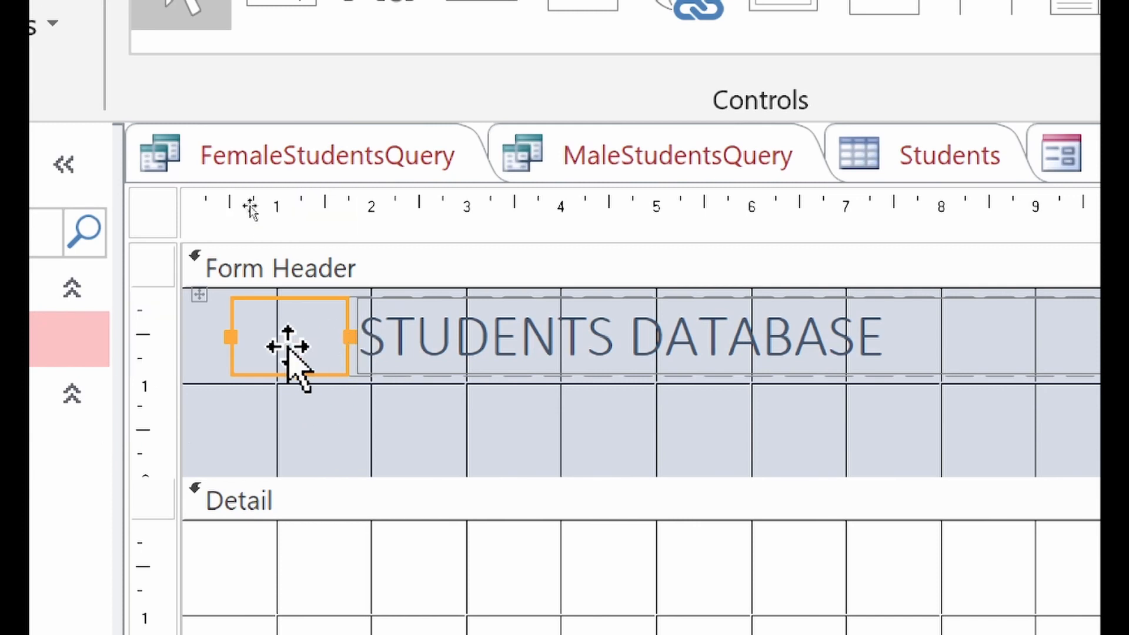
left_click(287, 347)
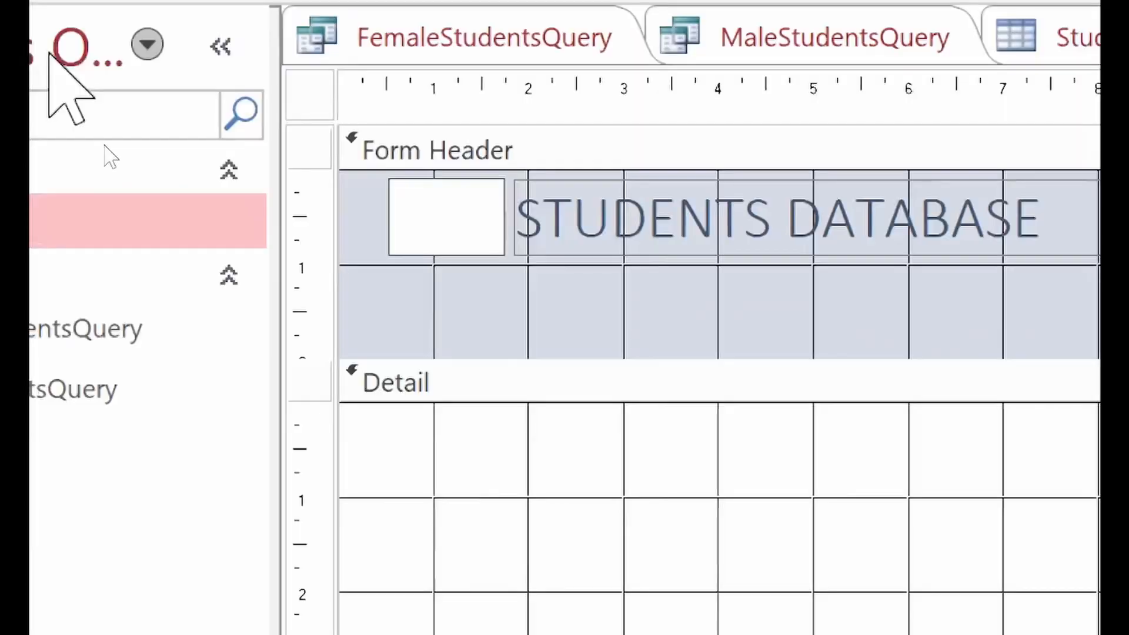
left_click(517, 282)
left_click(494, 216)
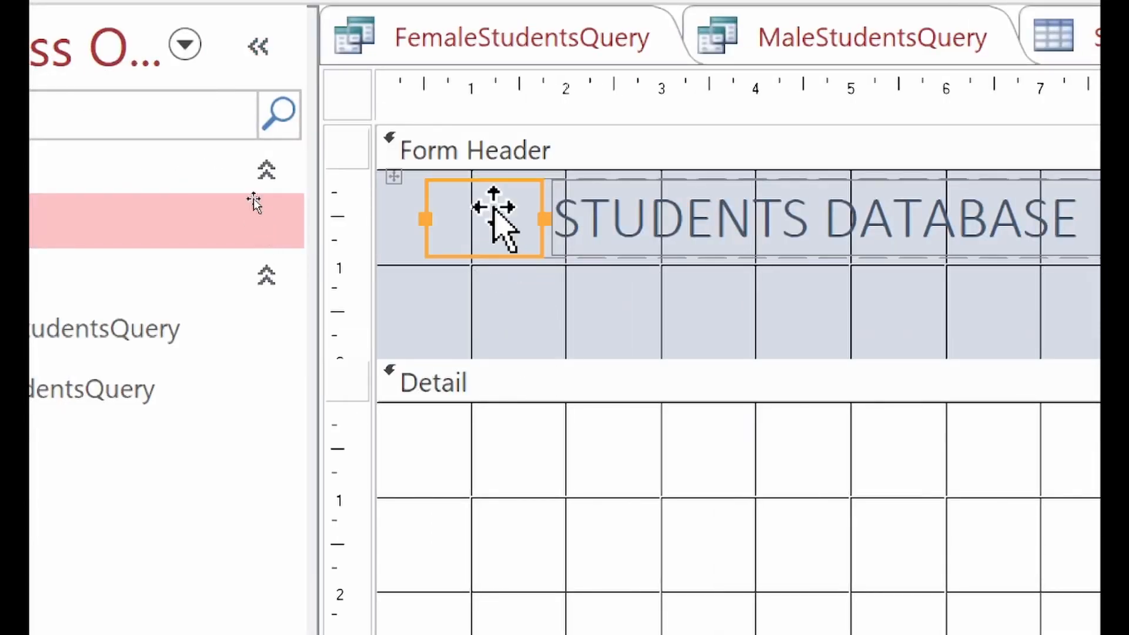
key("Delete")
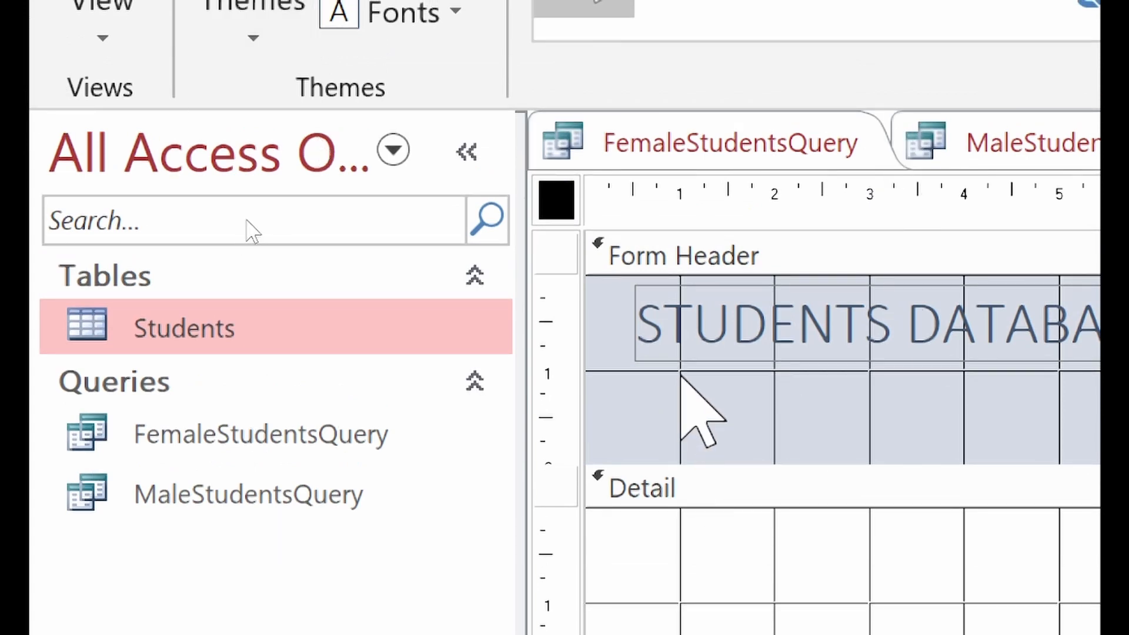
left_click(696, 360)
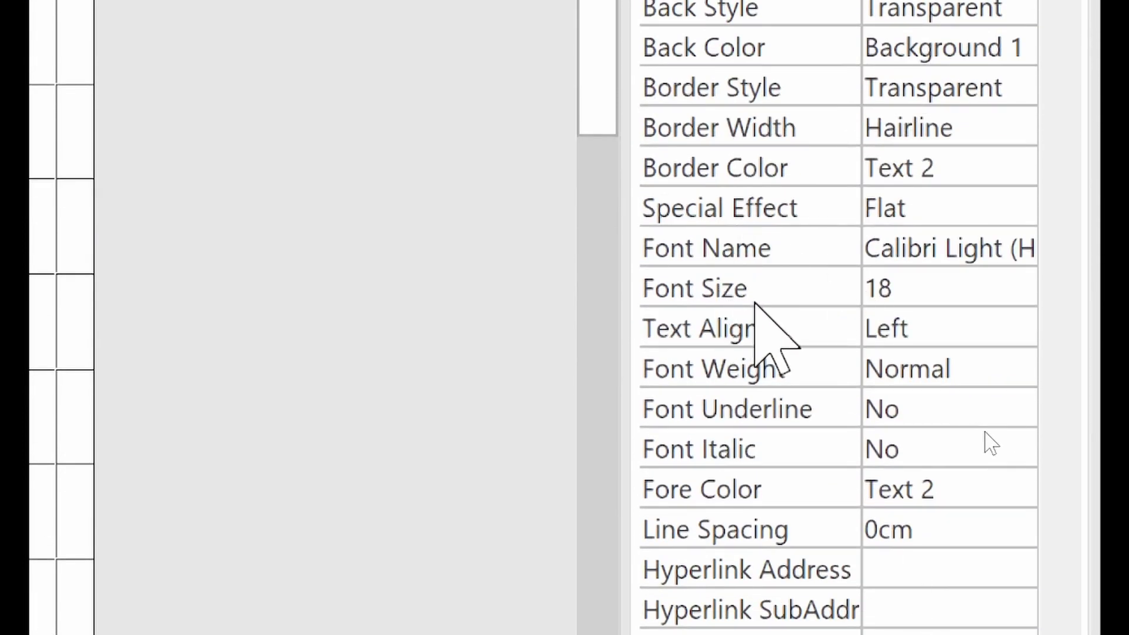
Step: Set the STUDENTS DATABASE title's font size to 10
left_click(958, 288)
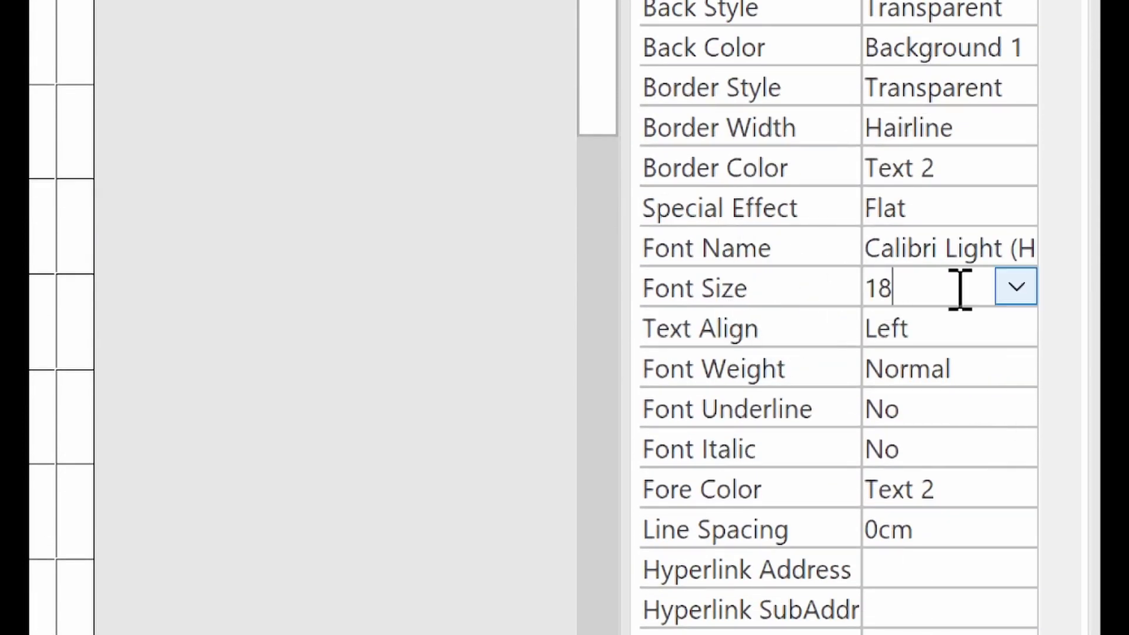
left_click(1016, 291)
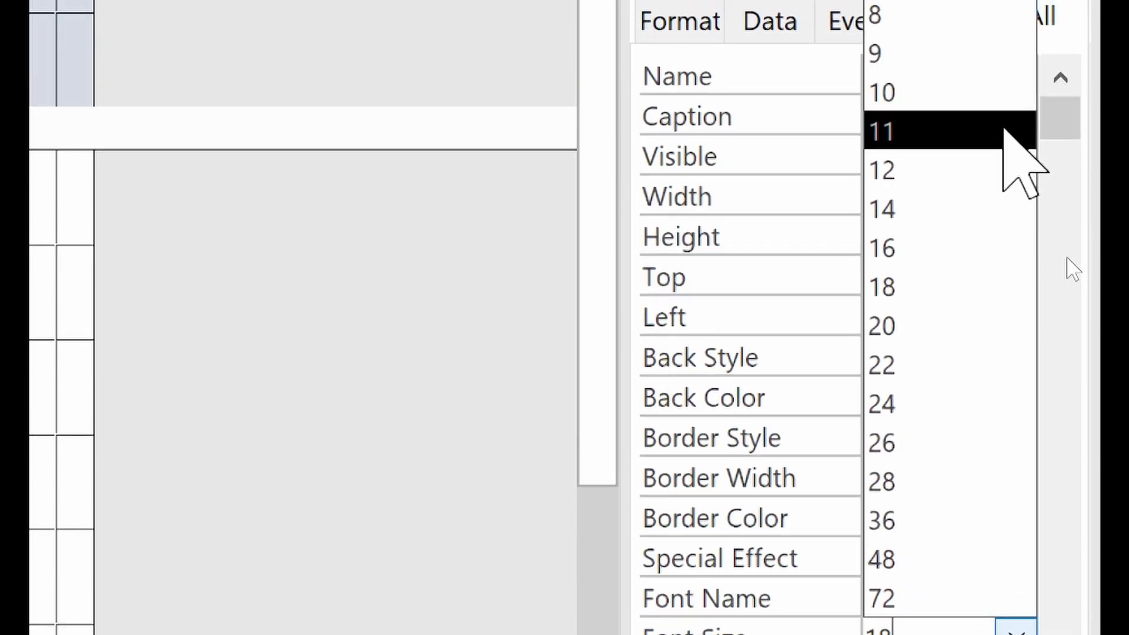
left_click(987, 169)
key("Return")
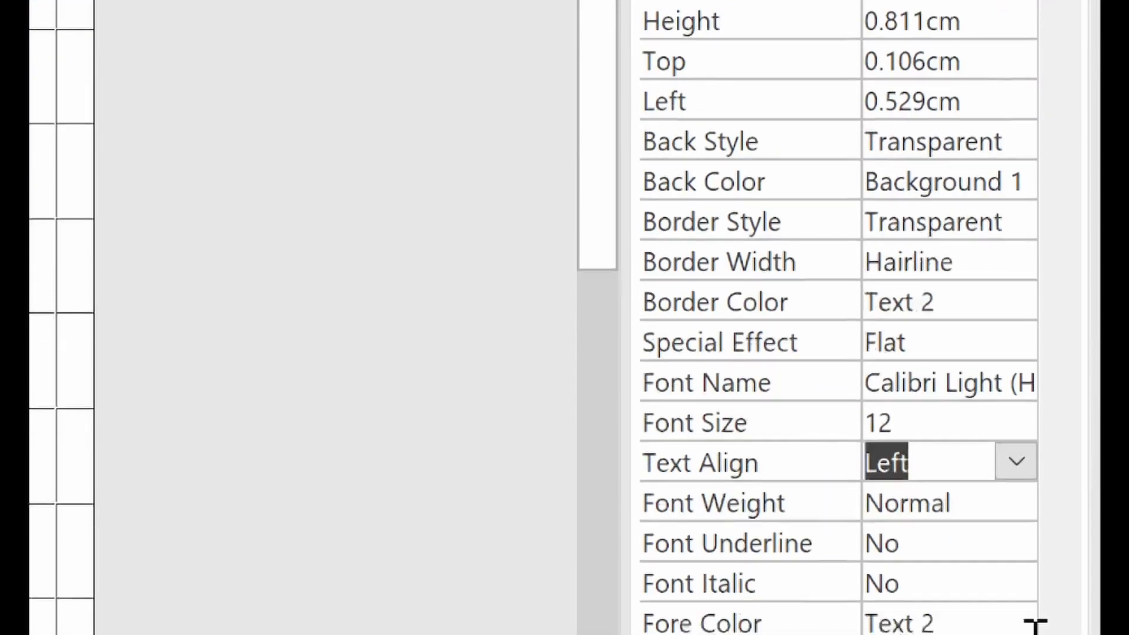
left_click(1009, 426)
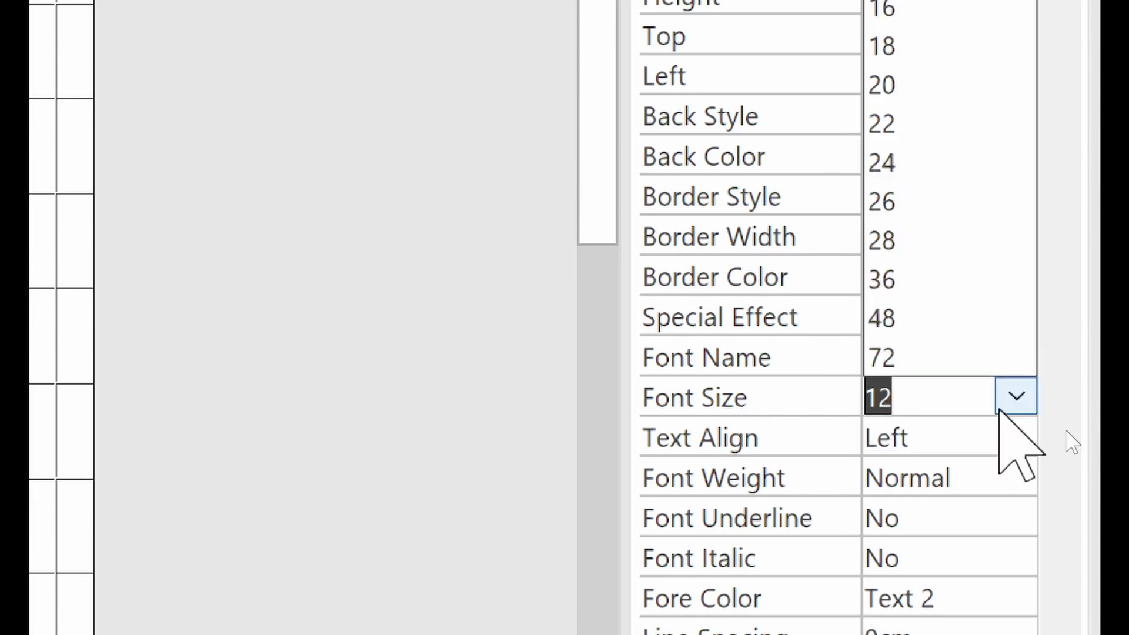
type("10")
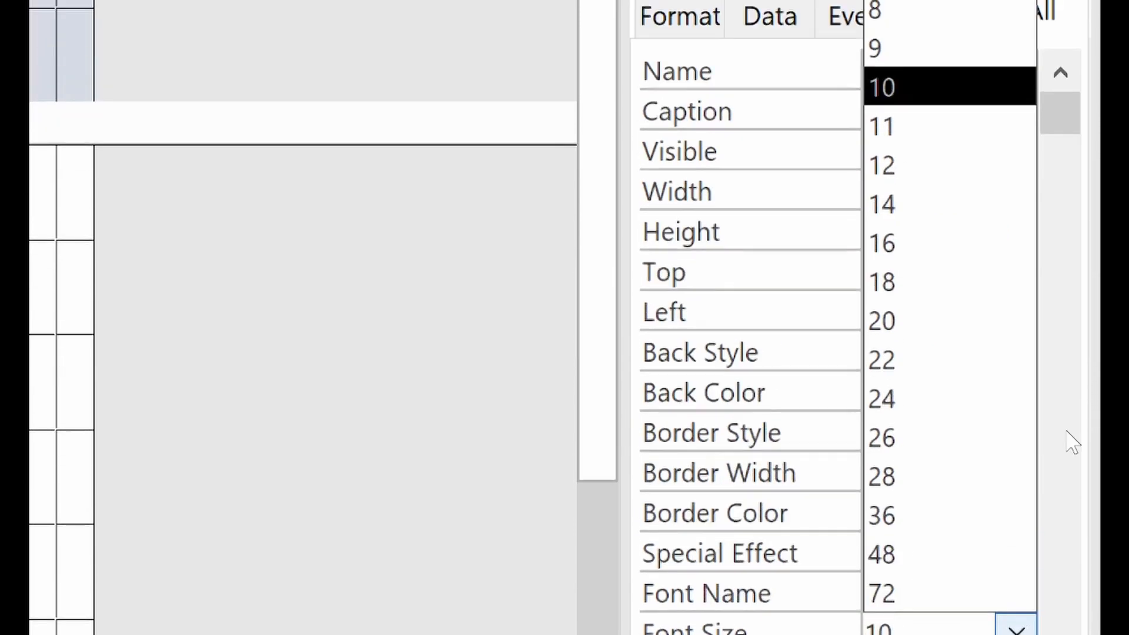
key("Return")
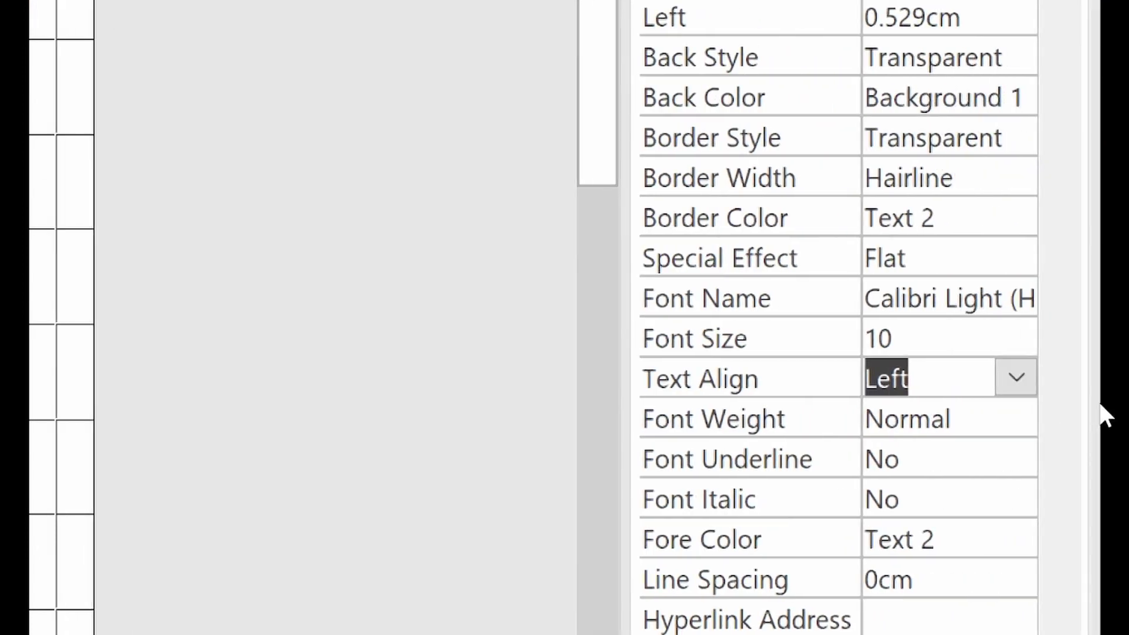
Step: Set the title's font weight to Extra Bold
left_click(753, 421)
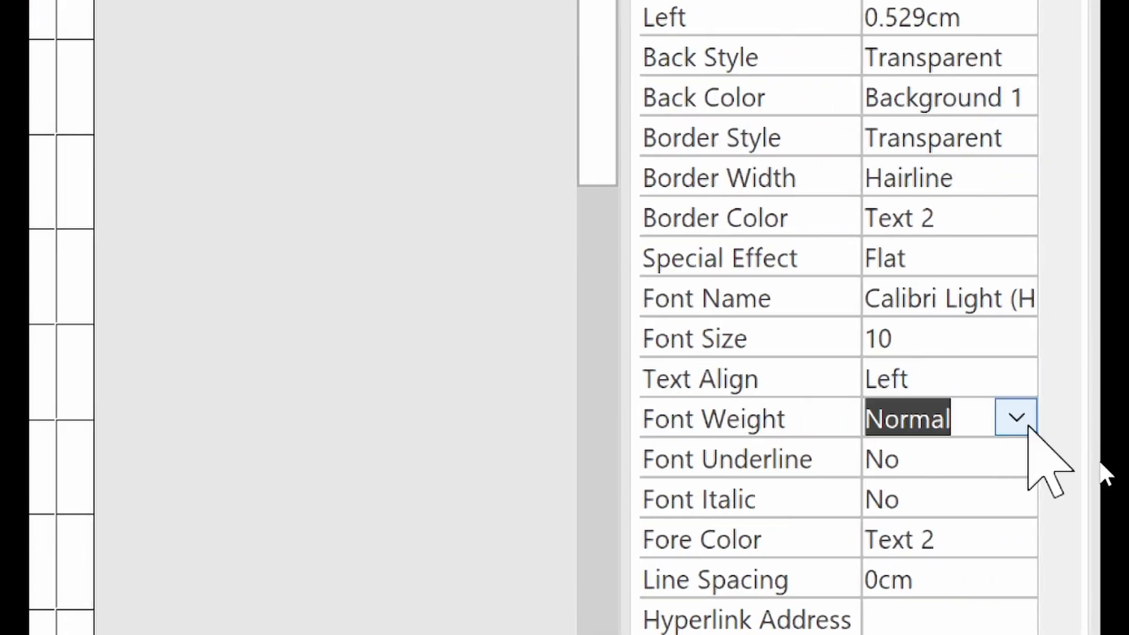
left_click(1023, 418)
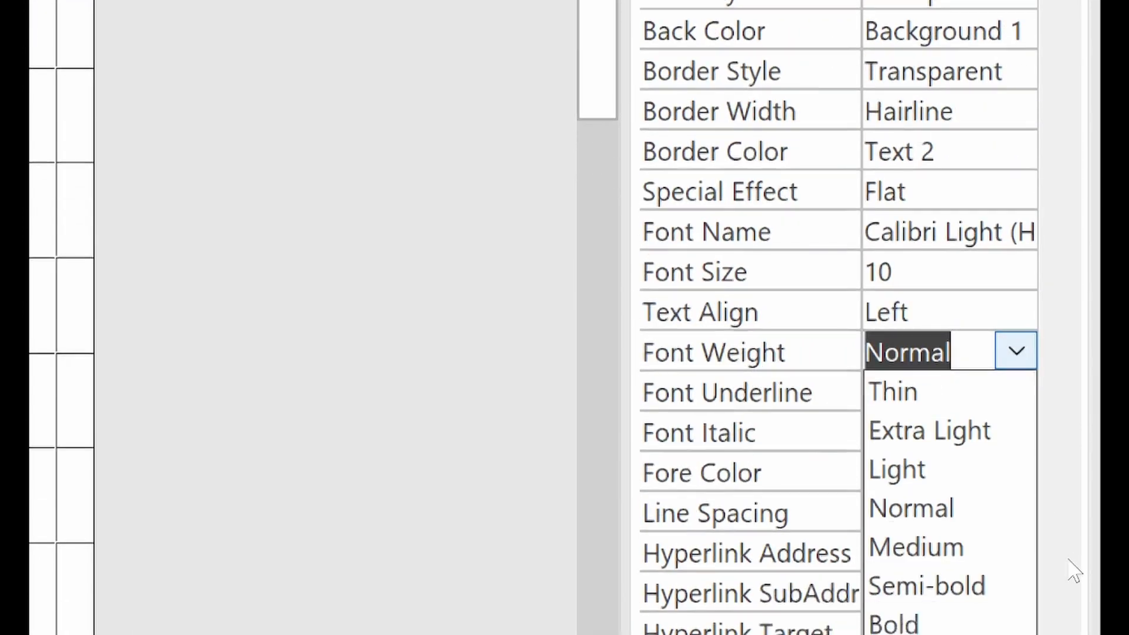
left_click(981, 600)
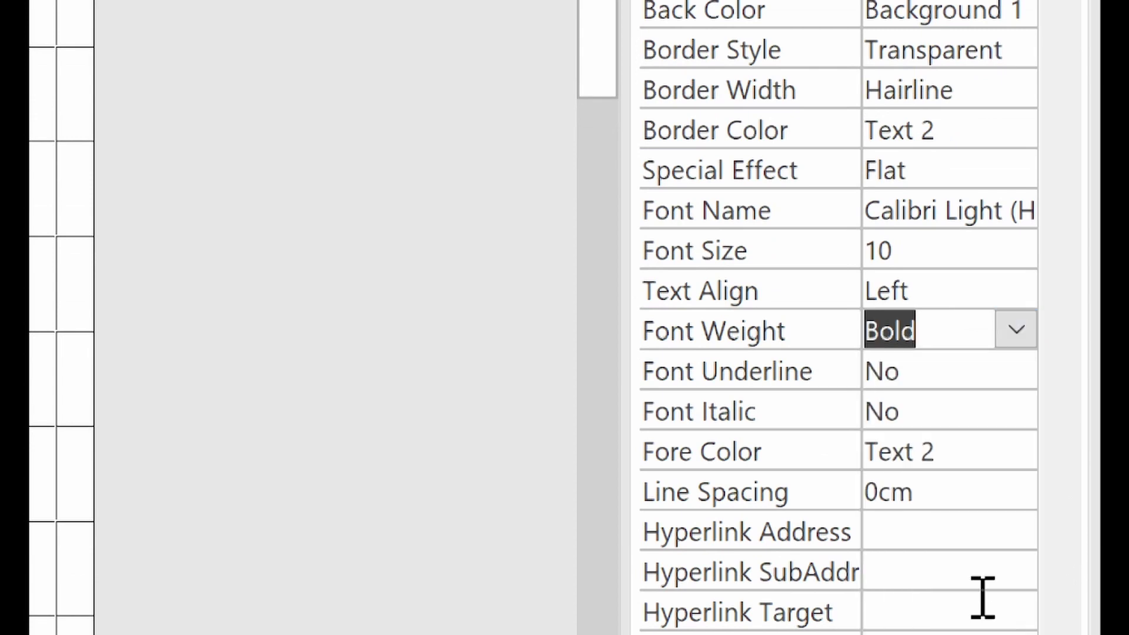
left_click(1015, 327)
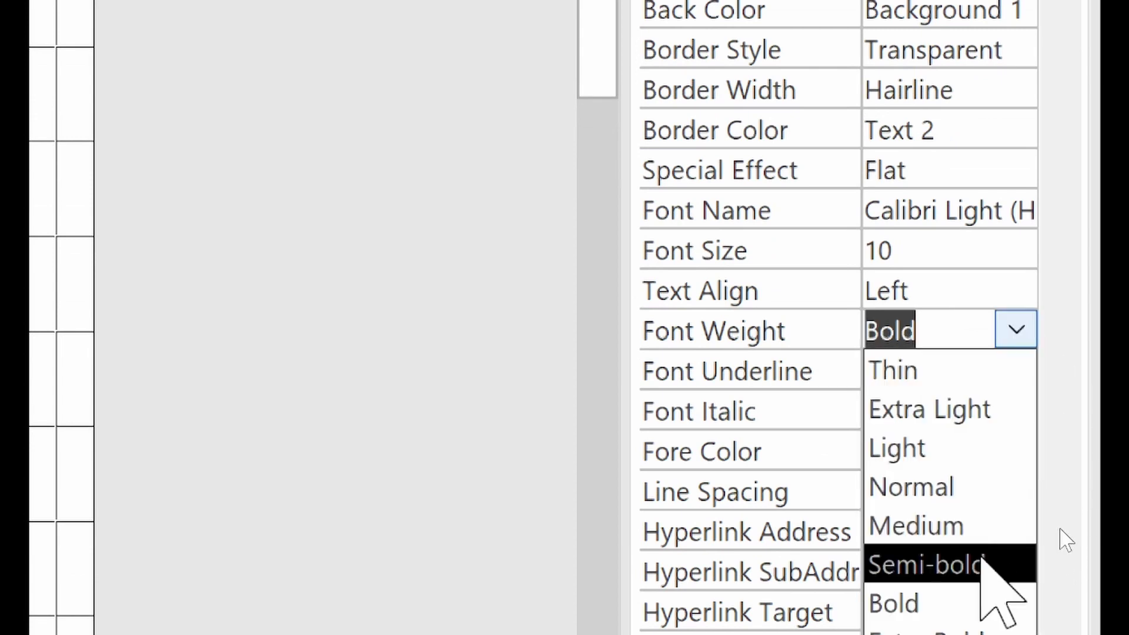
left_click(923, 627)
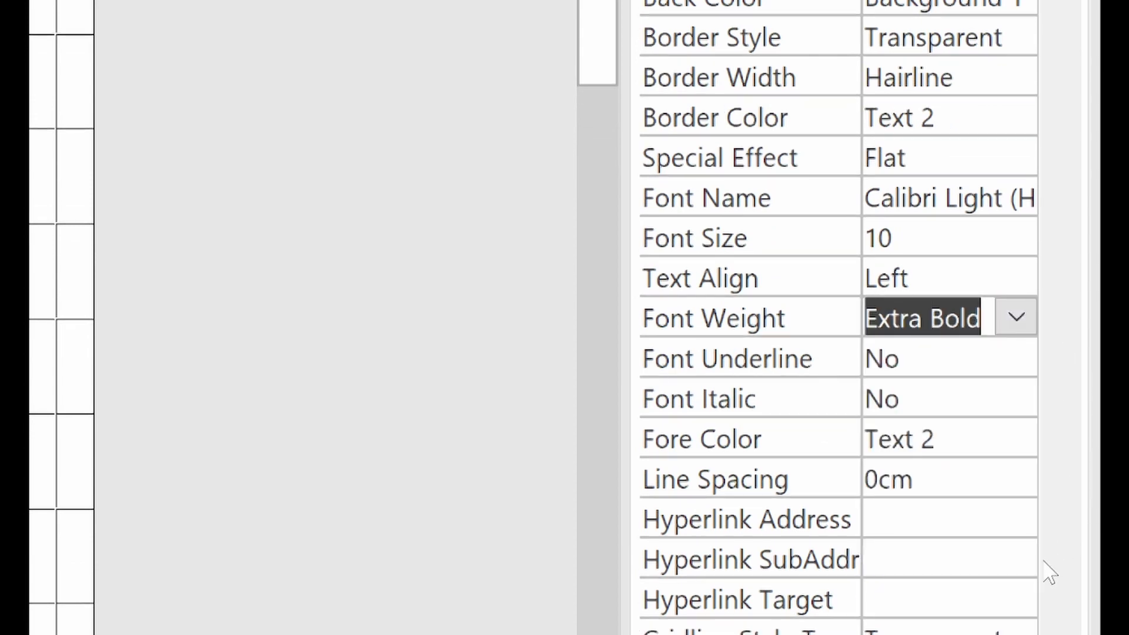
left_click(467, 351)
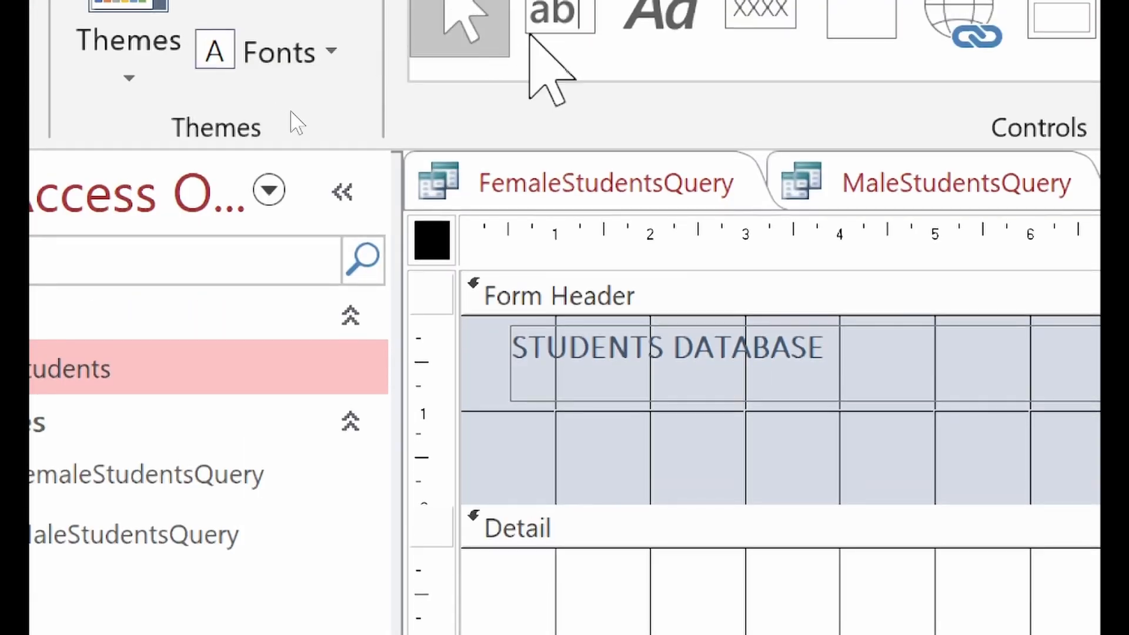
left_click(716, 333)
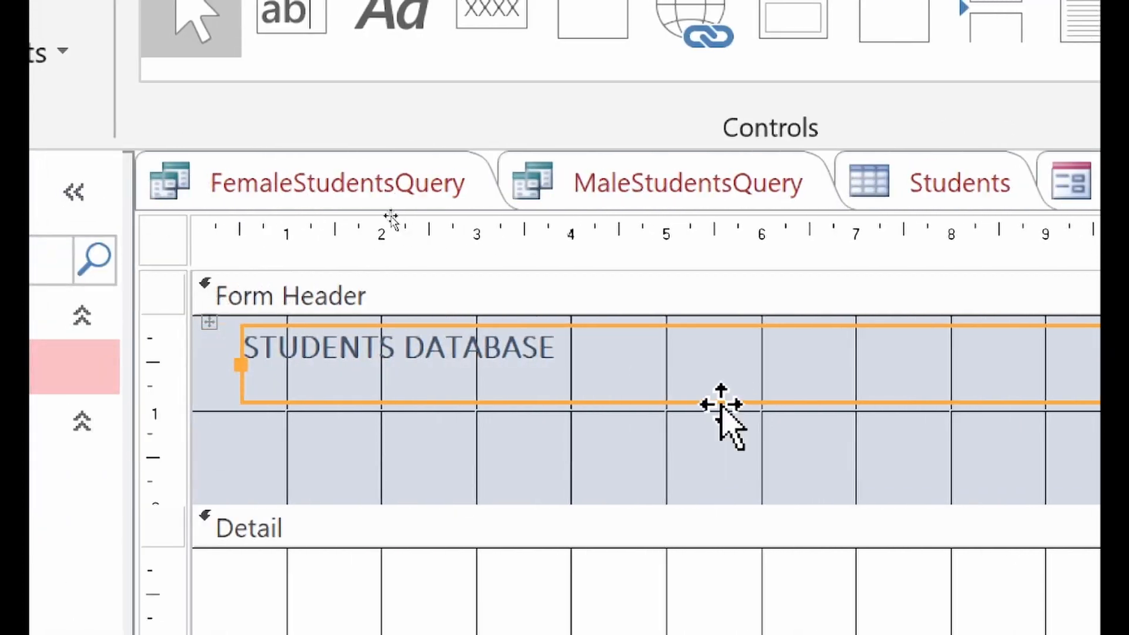
Step: Shrink the STUDENTS DATABASE label to about 7.37 cm wide by 0.402 cm high
left_click(547, 400)
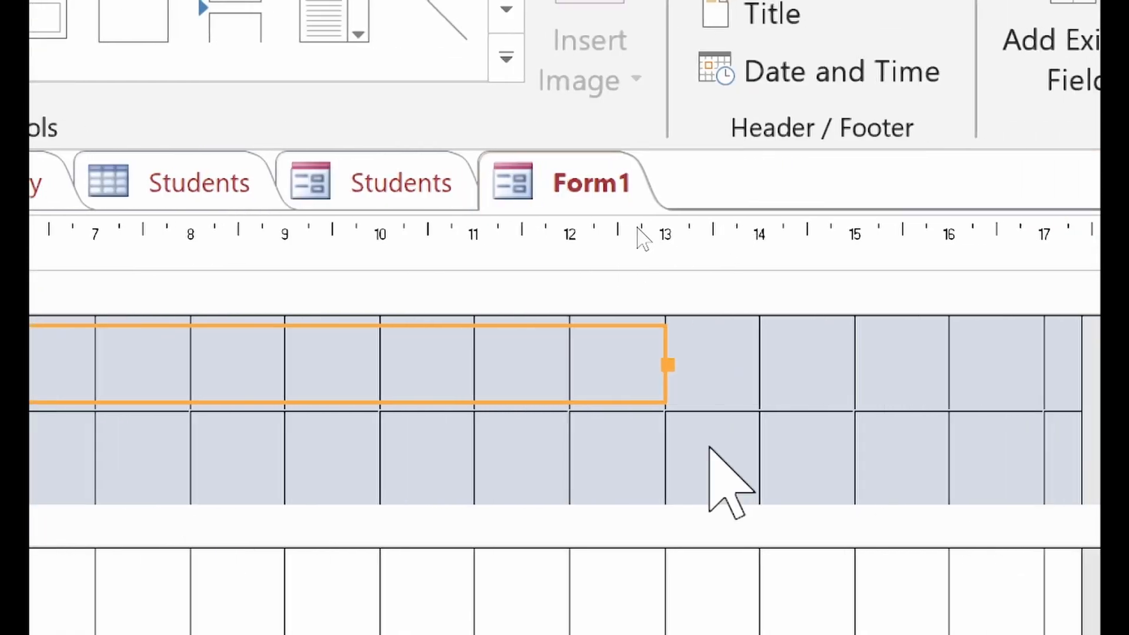
left_click_drag(668, 364, 287, 323)
left_click_drag(285, 403, 182, 360)
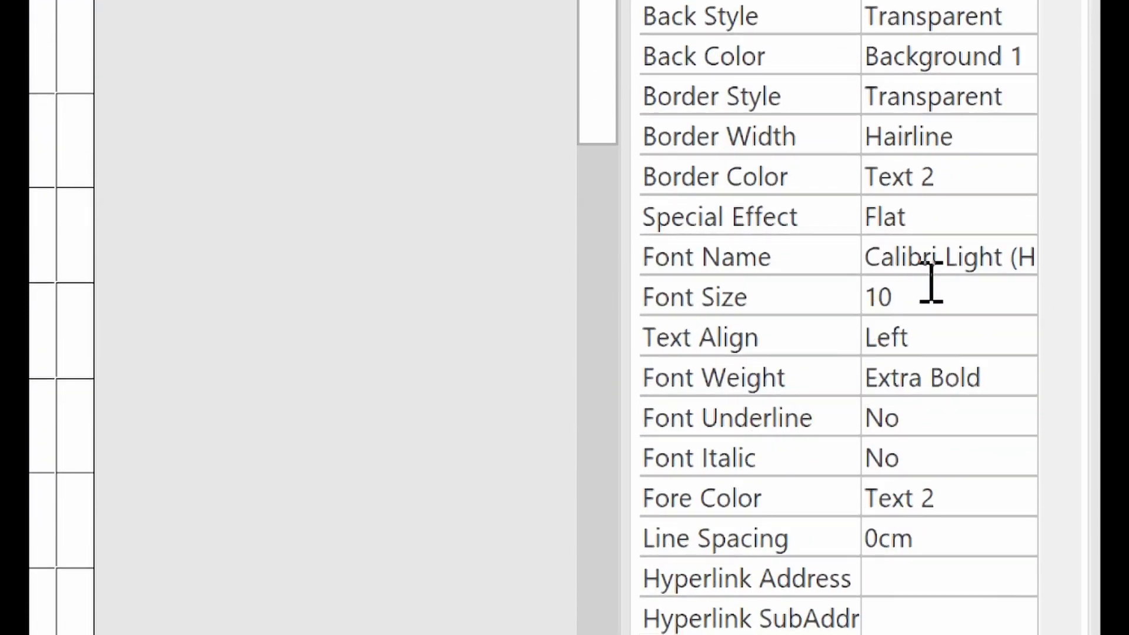
Step: Set the title's Font Name to Arial Black and widen the Property Sheet
left_click(818, 265)
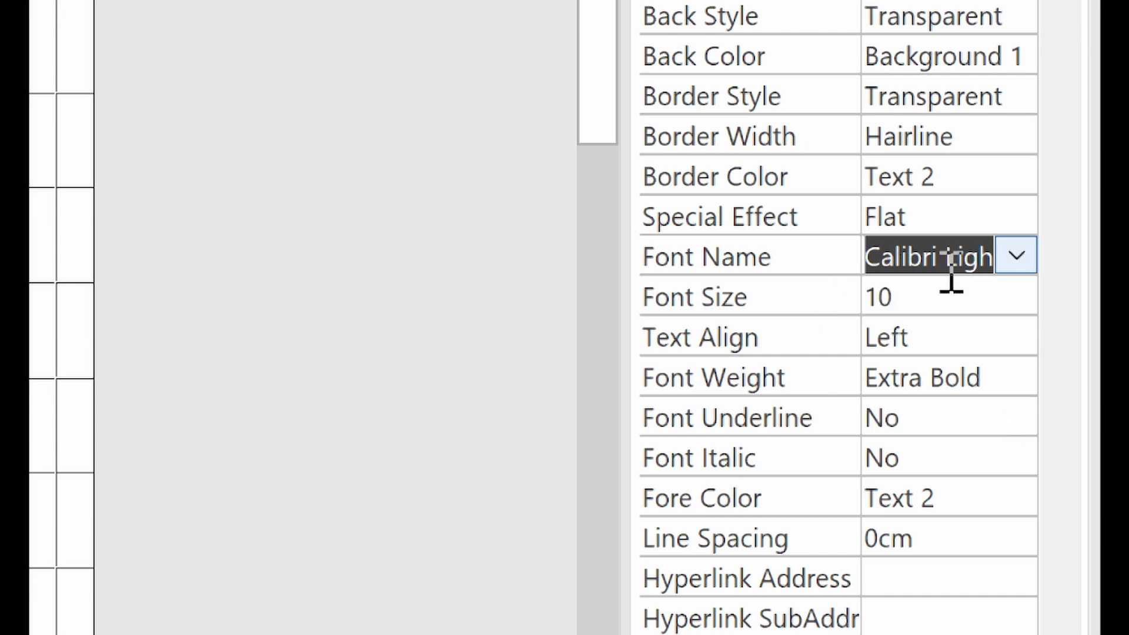
left_click(1013, 259)
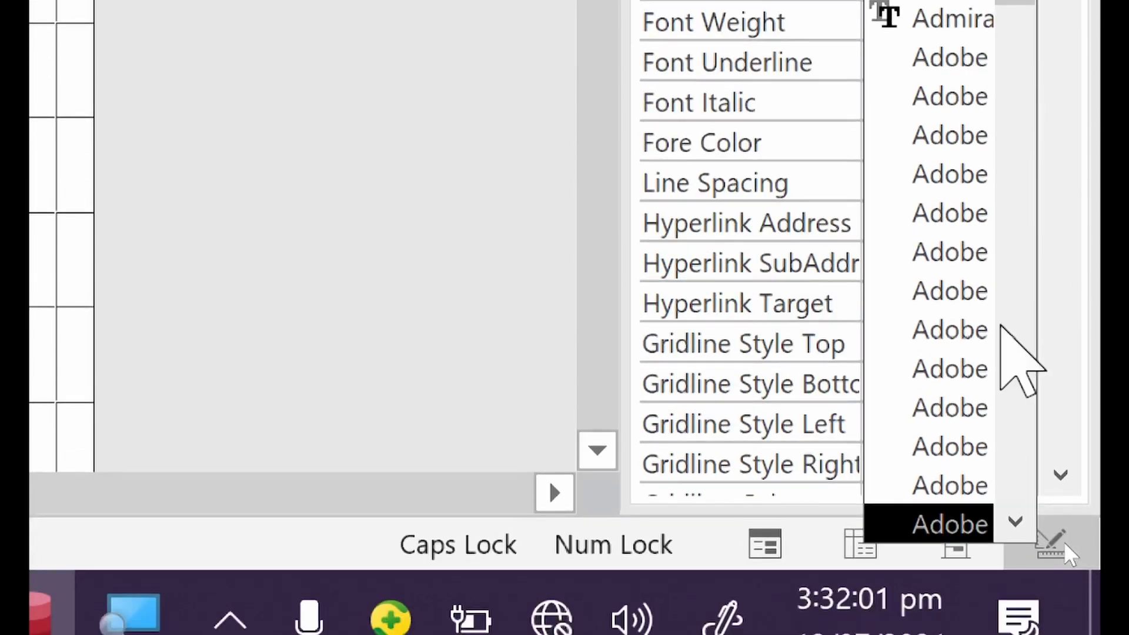
scroll(958, 227, "down", 3)
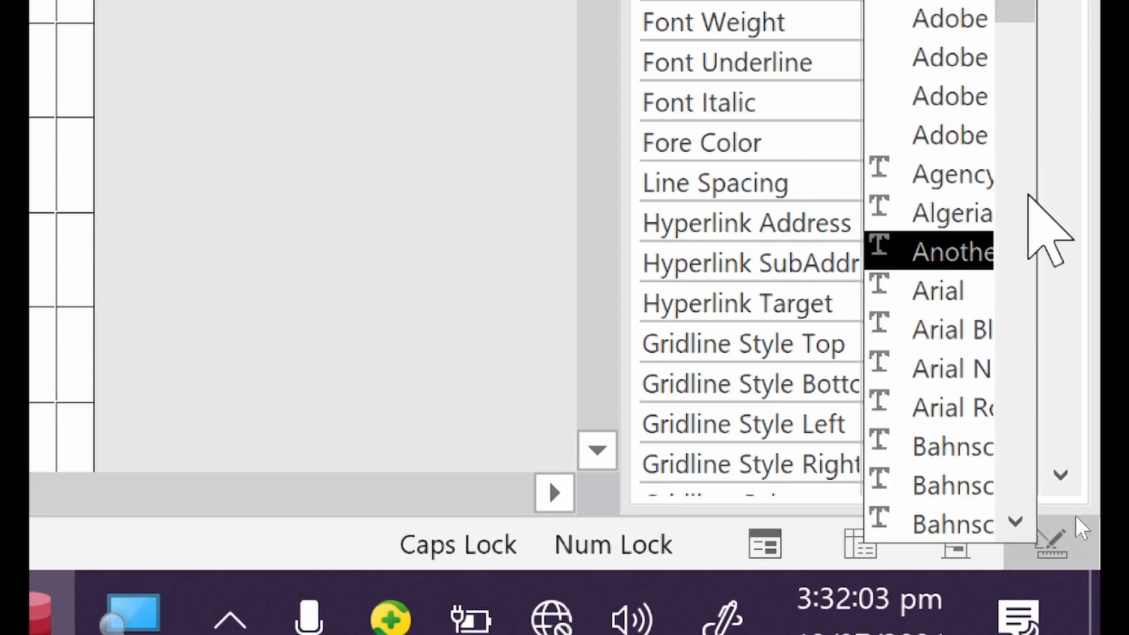
left_click(962, 331)
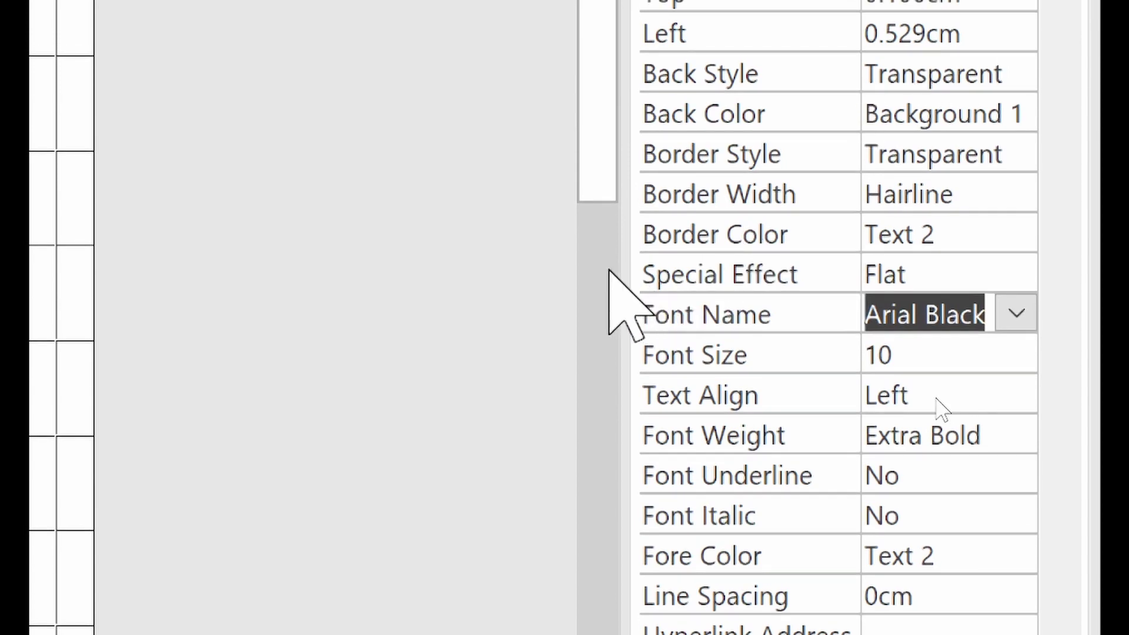
left_click_drag(609, 270, 525, 272)
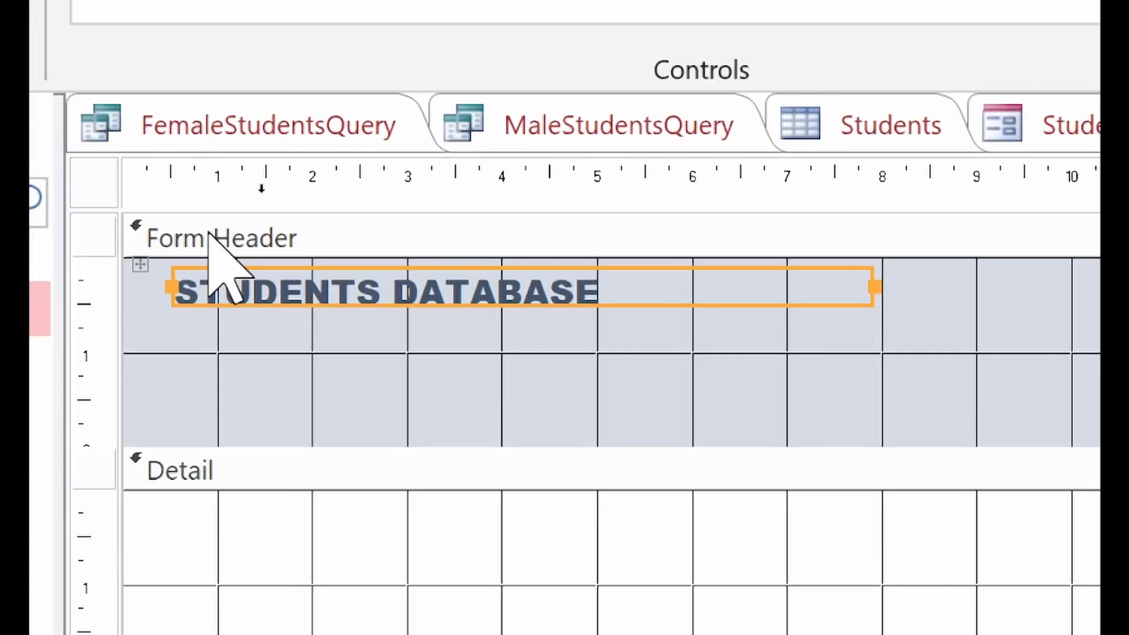
Step: Adjust the title label's corner and colour its text dark blue from the standard palette
mouse_move(866, 308)
left_mouse_down()
mouse_move(845, 309)
mouse_move(850, 322)
left_mouse_up()
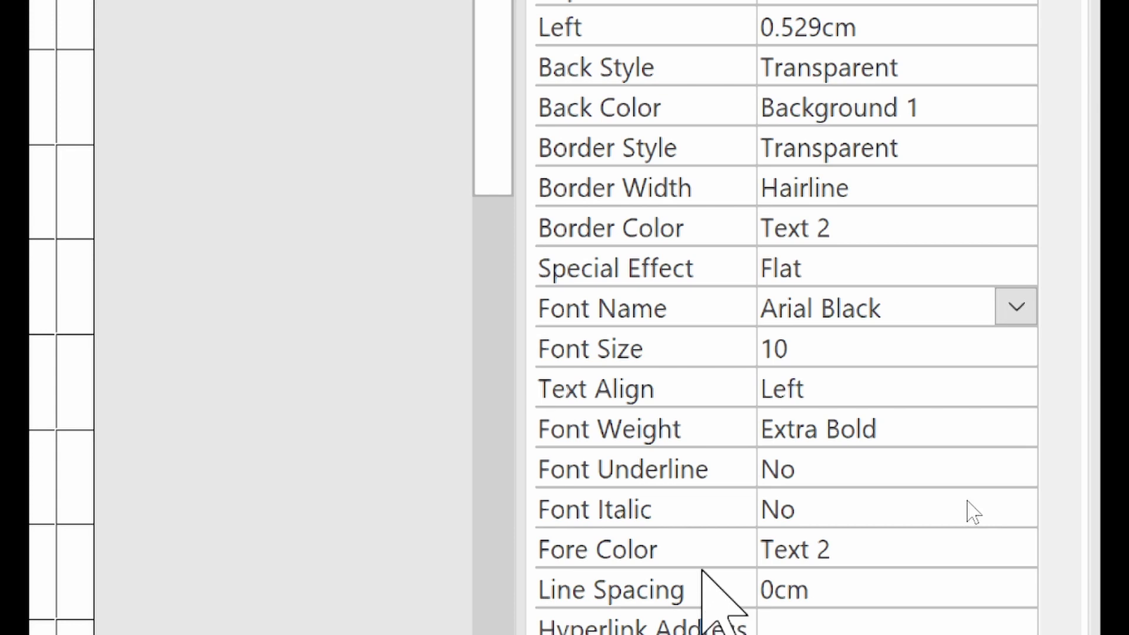
left_click(978, 529)
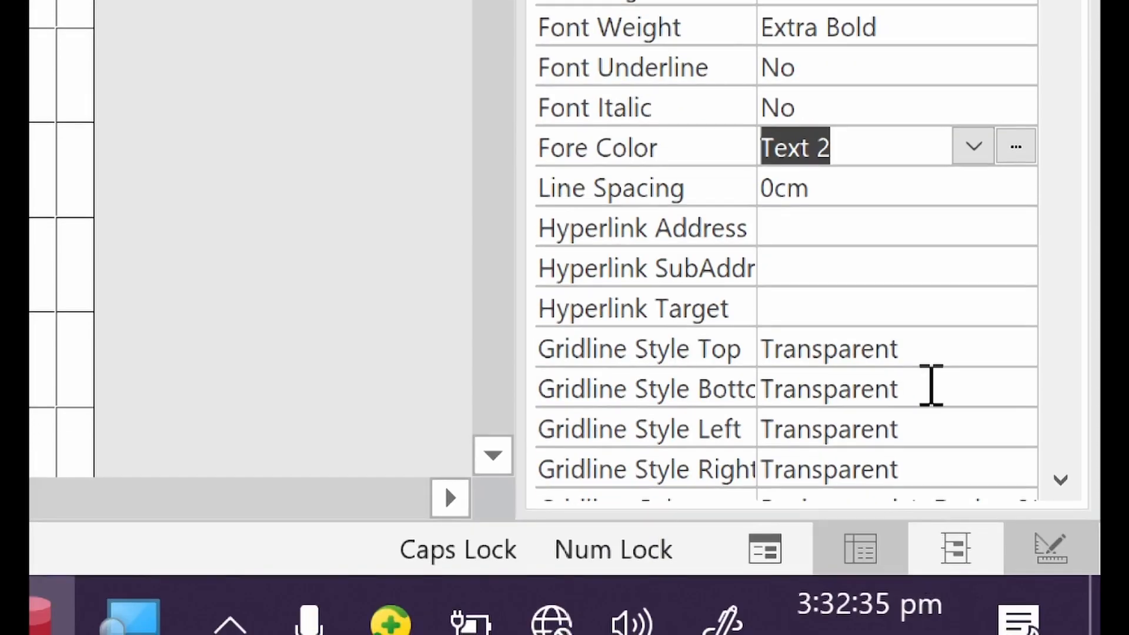
left_click(972, 547)
left_click(1014, 135)
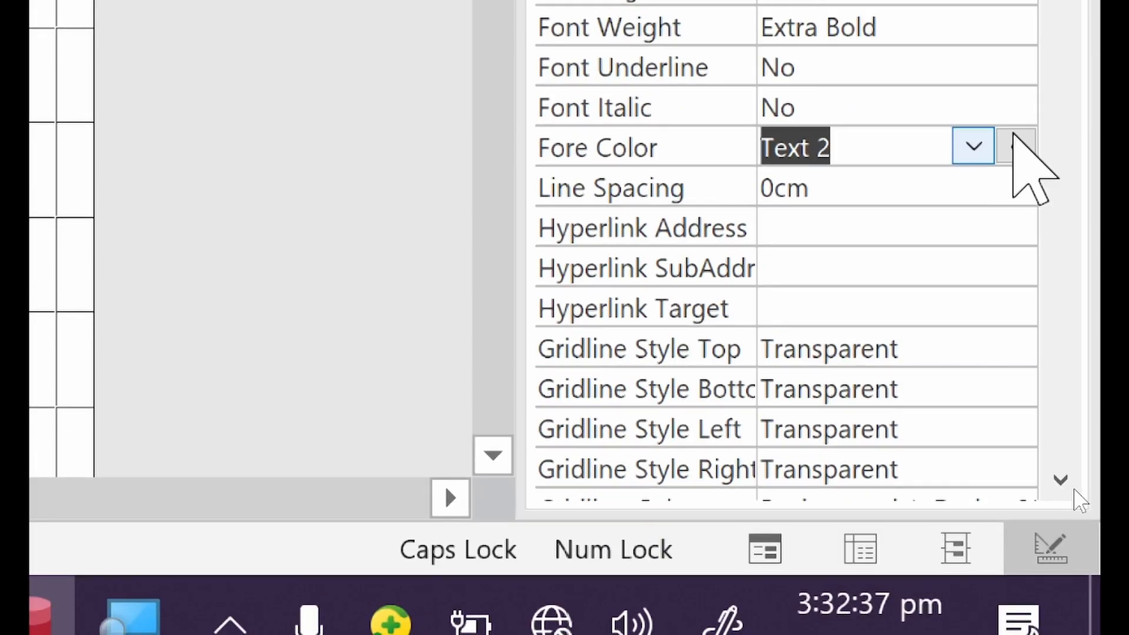
left_click(1028, 144)
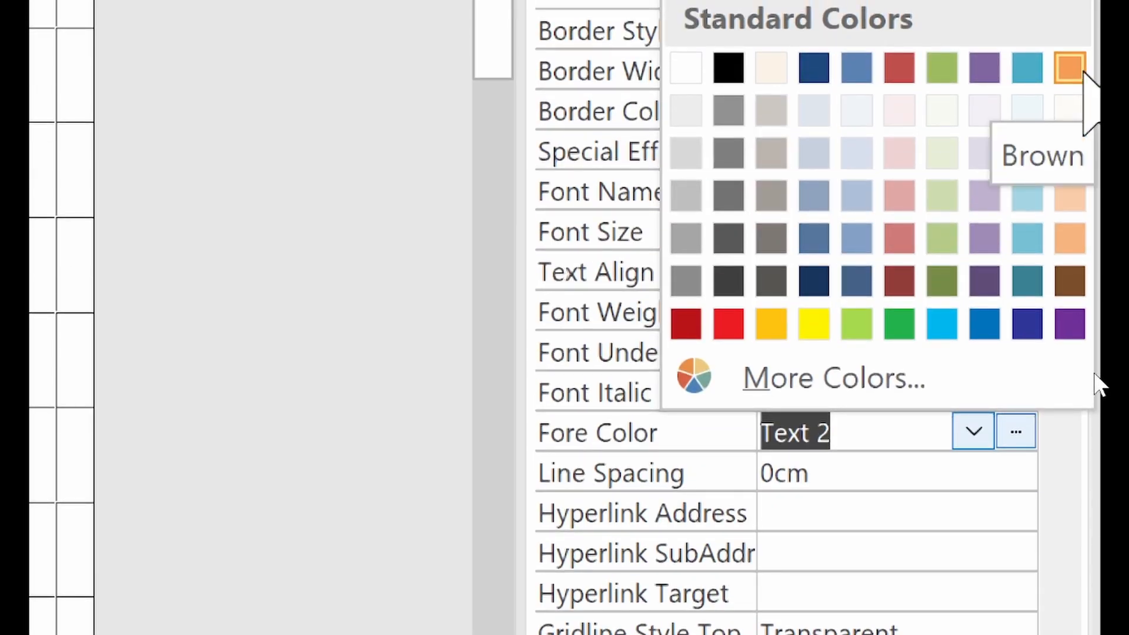
left_click(1035, 325)
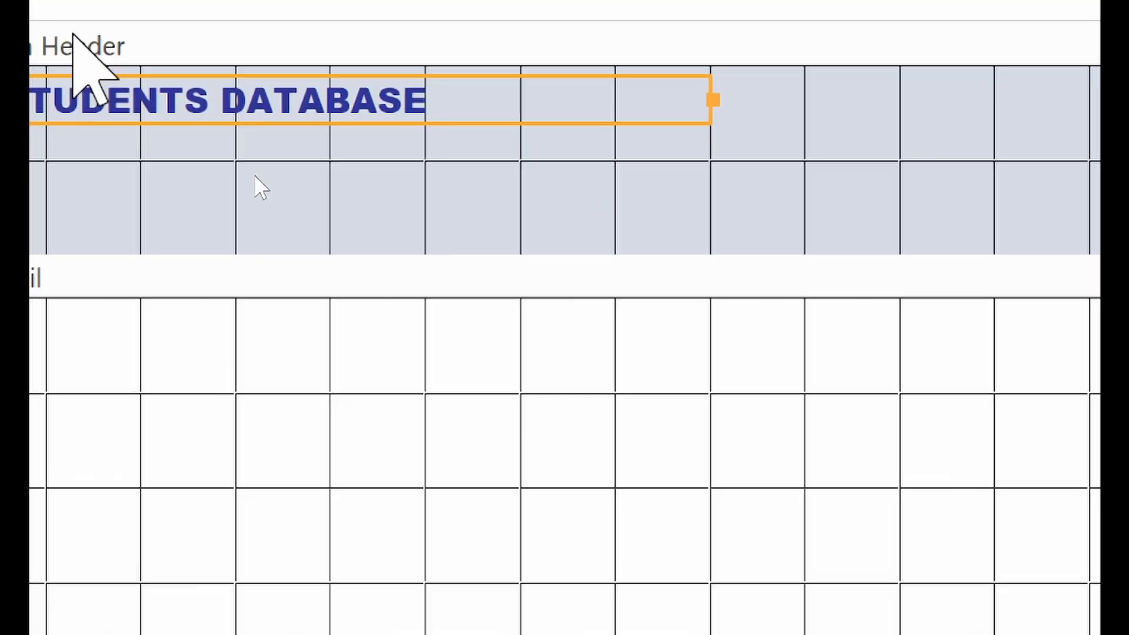
Step: Reselect the title, keep it non-italic, and inspect its #2F3699 colour code
left_click(276, 218)
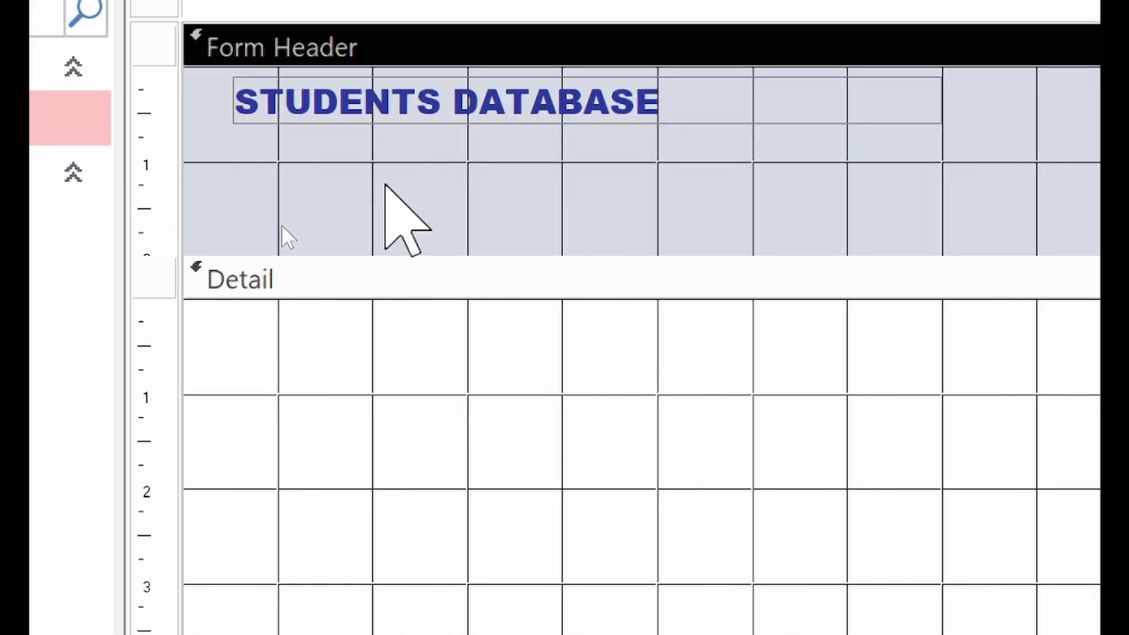
left_click(484, 114)
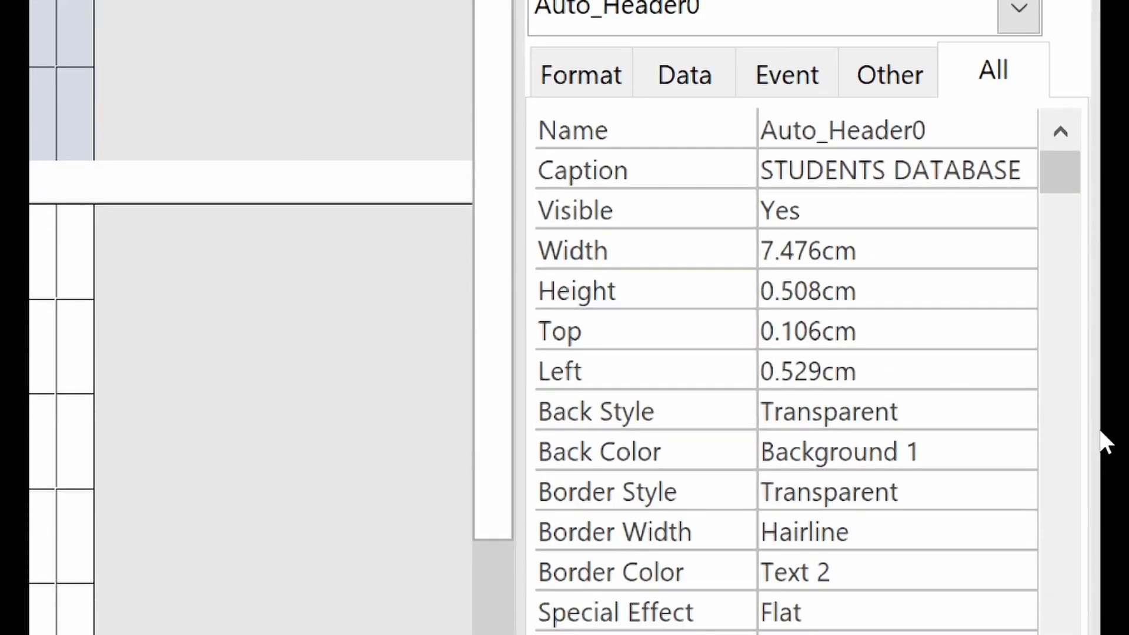
left_click(1015, 502)
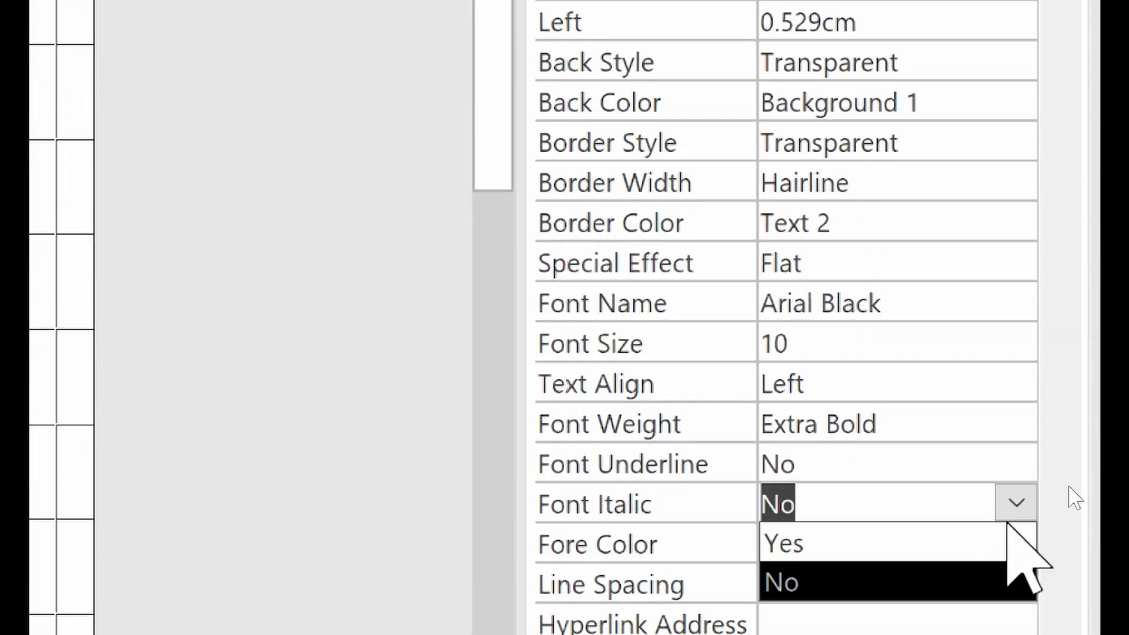
left_click(1015, 503)
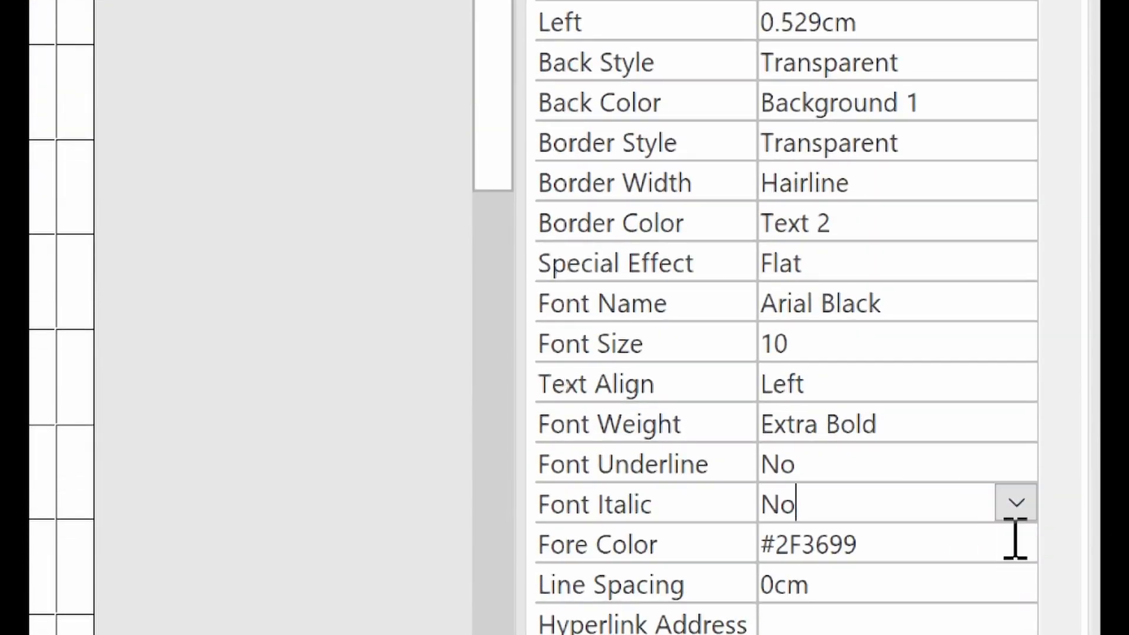
left_click(1021, 565)
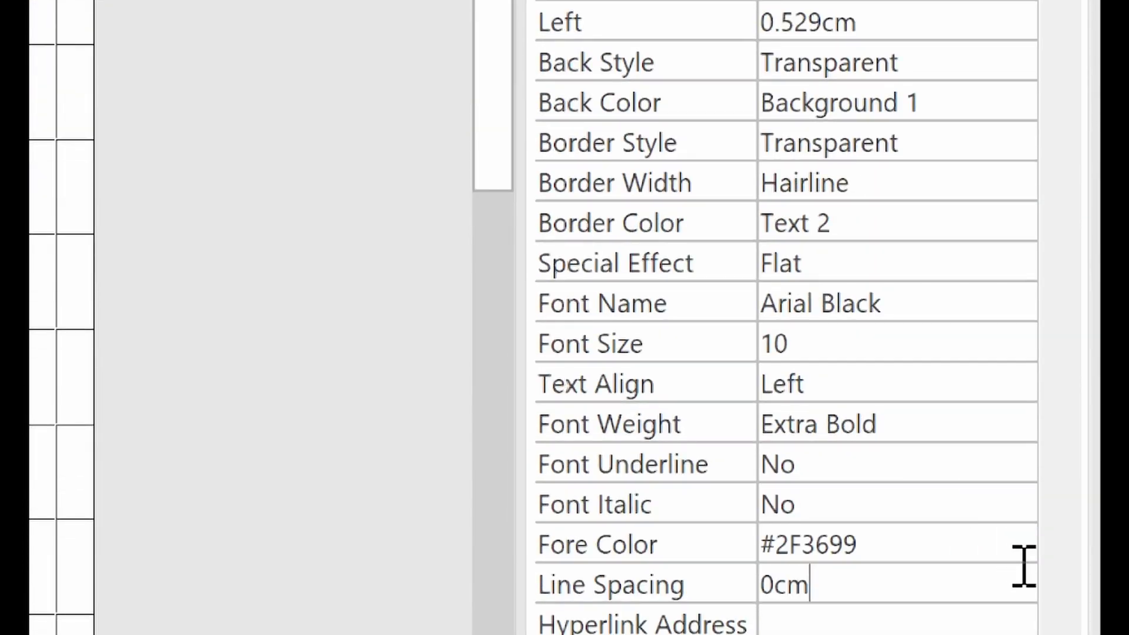
left_click(892, 556)
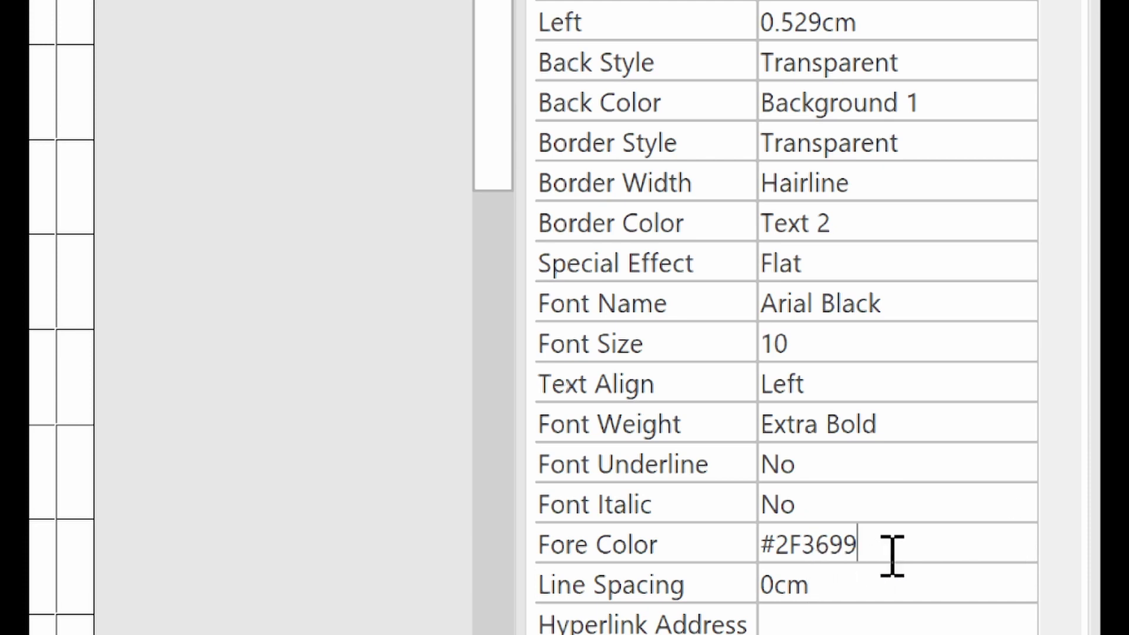
left_click_drag(889, 554, 770, 535)
left_click(892, 554)
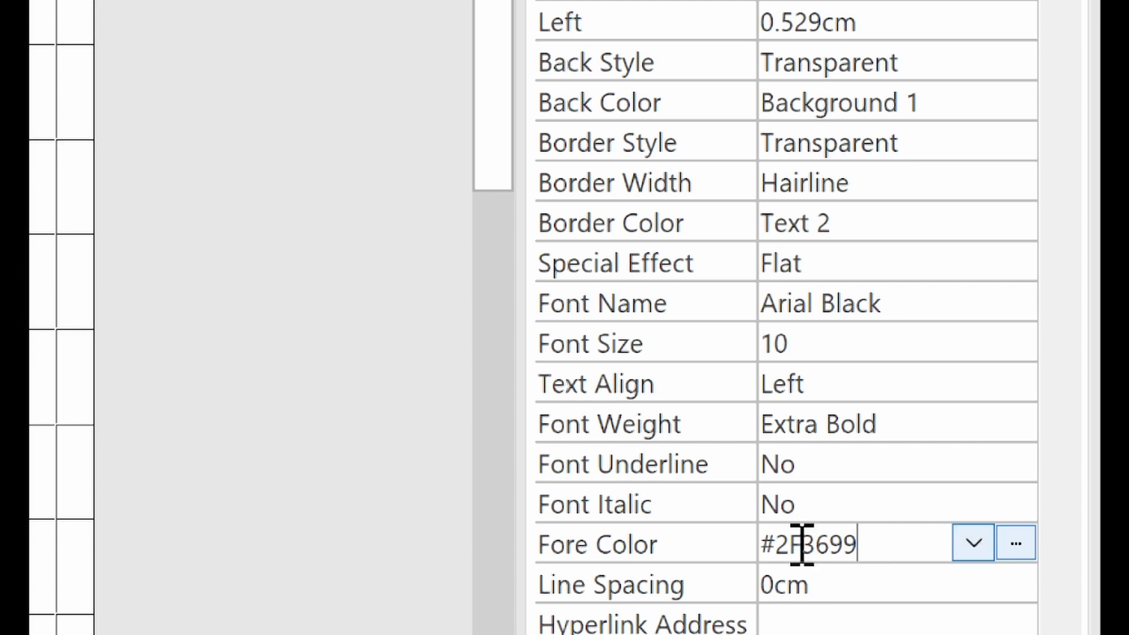
left_click_drag(801, 545, 779, 547)
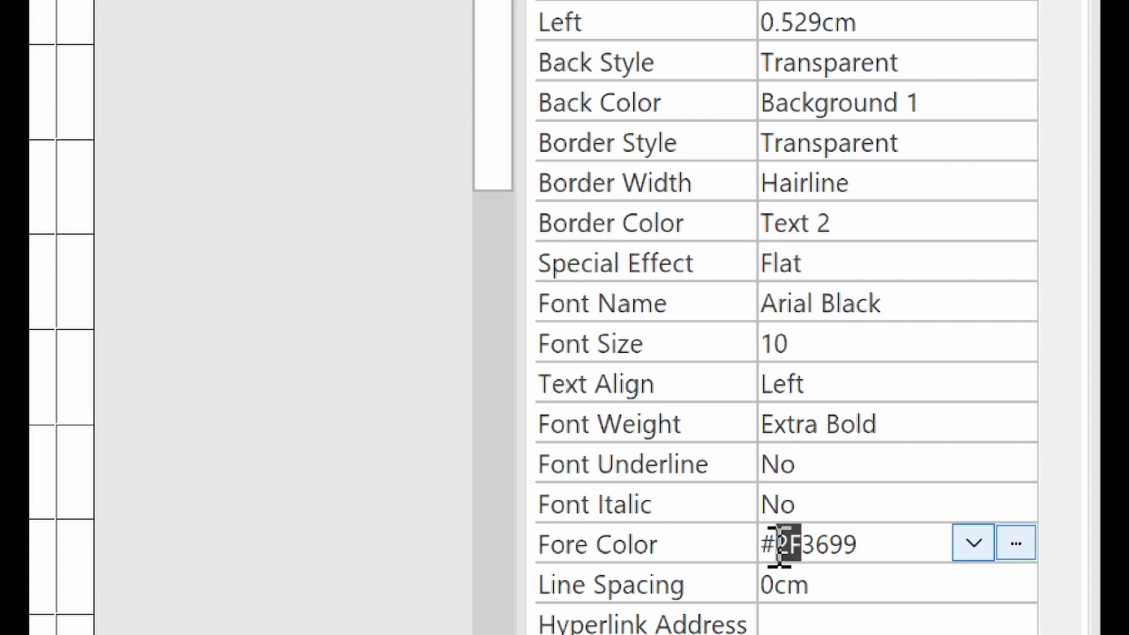
left_click(837, 545)
Step: Change the title's Fore Color to Blue, Accent 1, Darker 50%
scroll(1088, 574, "down", 2)
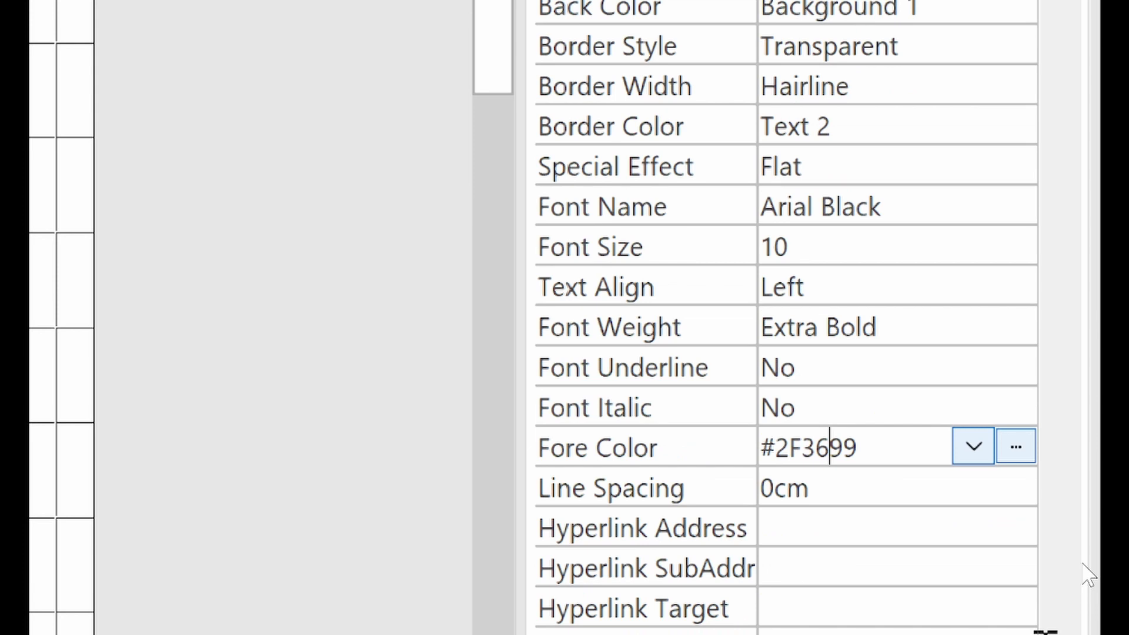
scroll(908, 417, "down", 1)
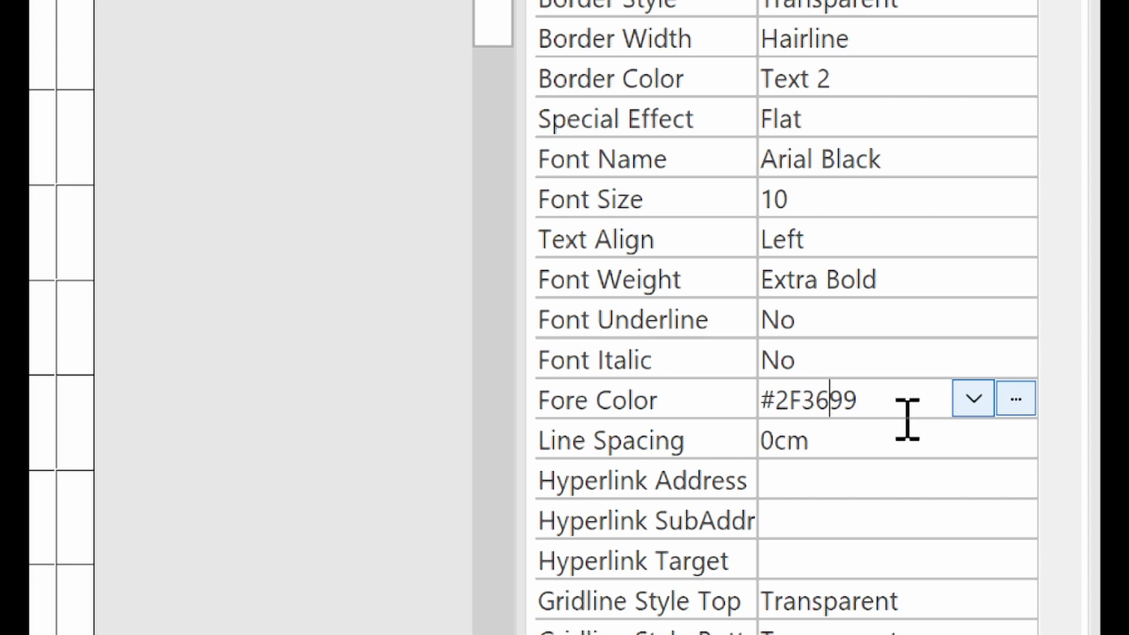
left_click(907, 418)
left_click(1023, 398)
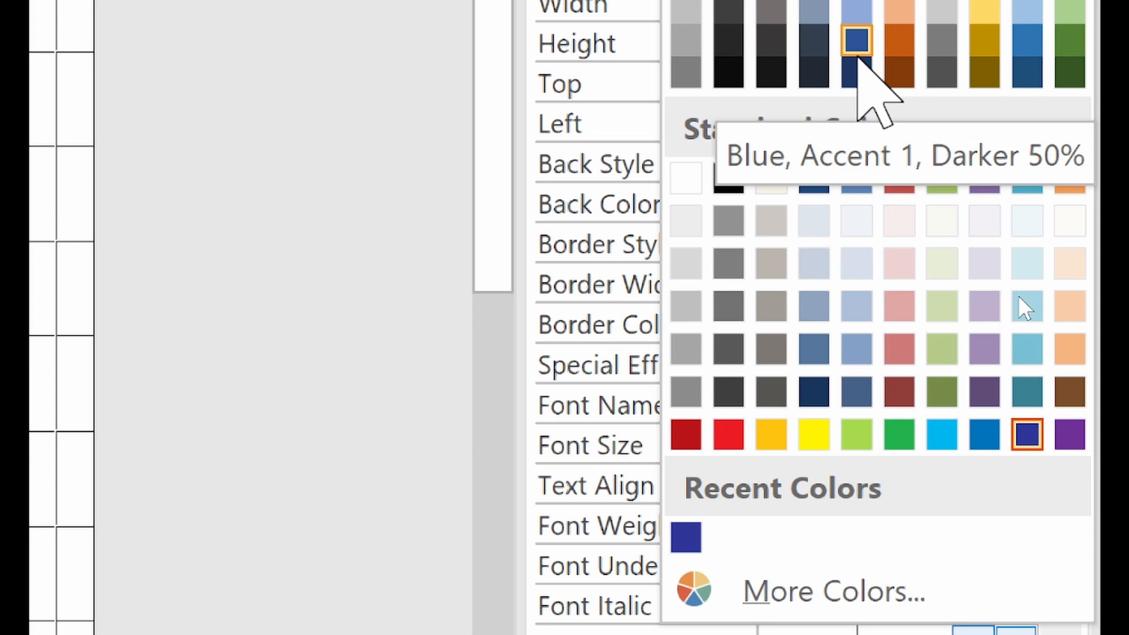
left_click(857, 54)
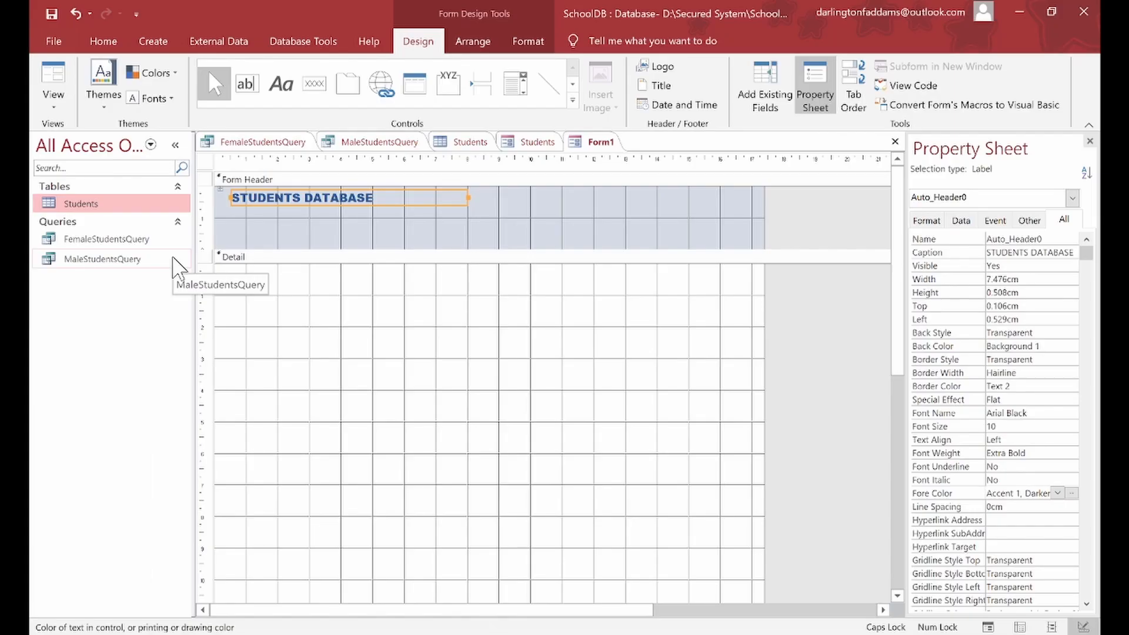
Step: Drag the Header/Detail divider down so the Form Header is 3.298 cm tall
left_click(379, 357)
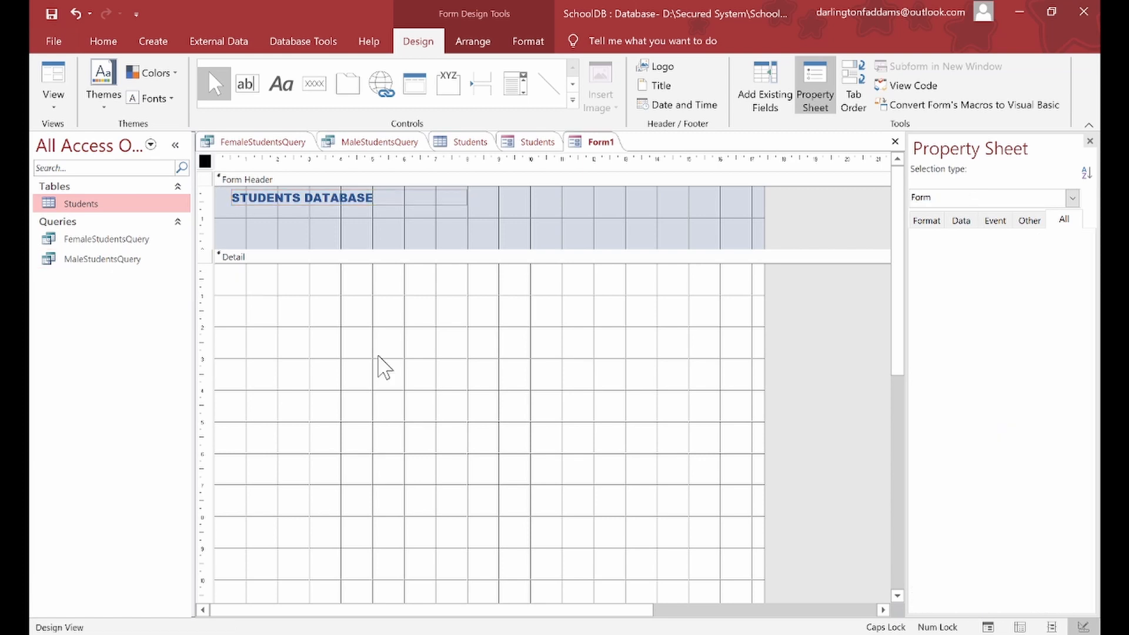
left_click(441, 239)
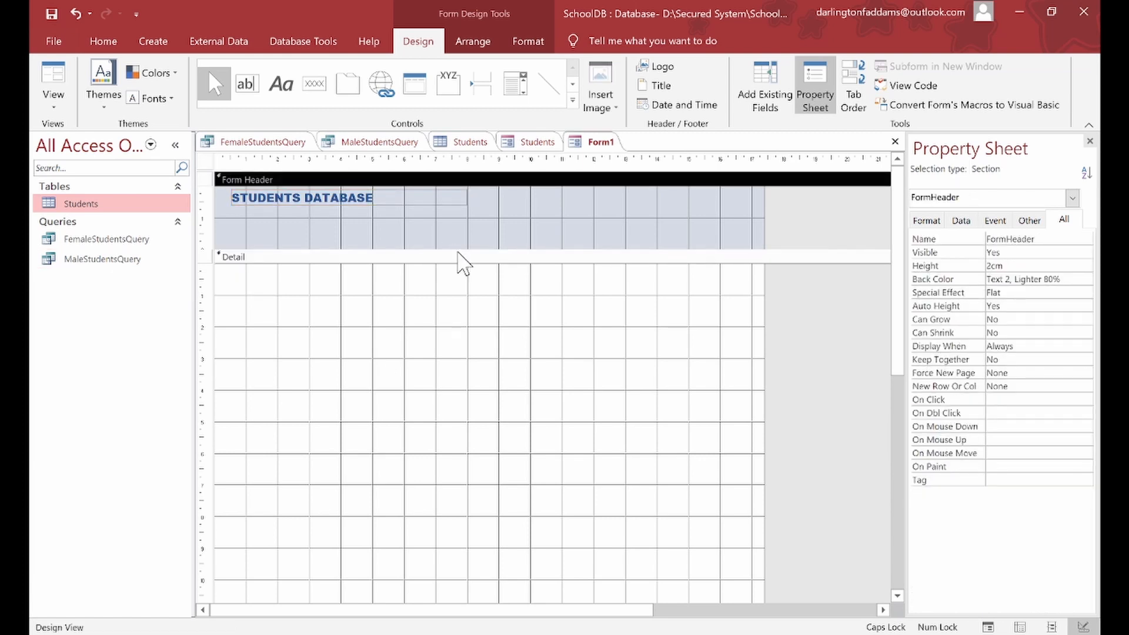
left_click_drag(457, 249, 461, 288)
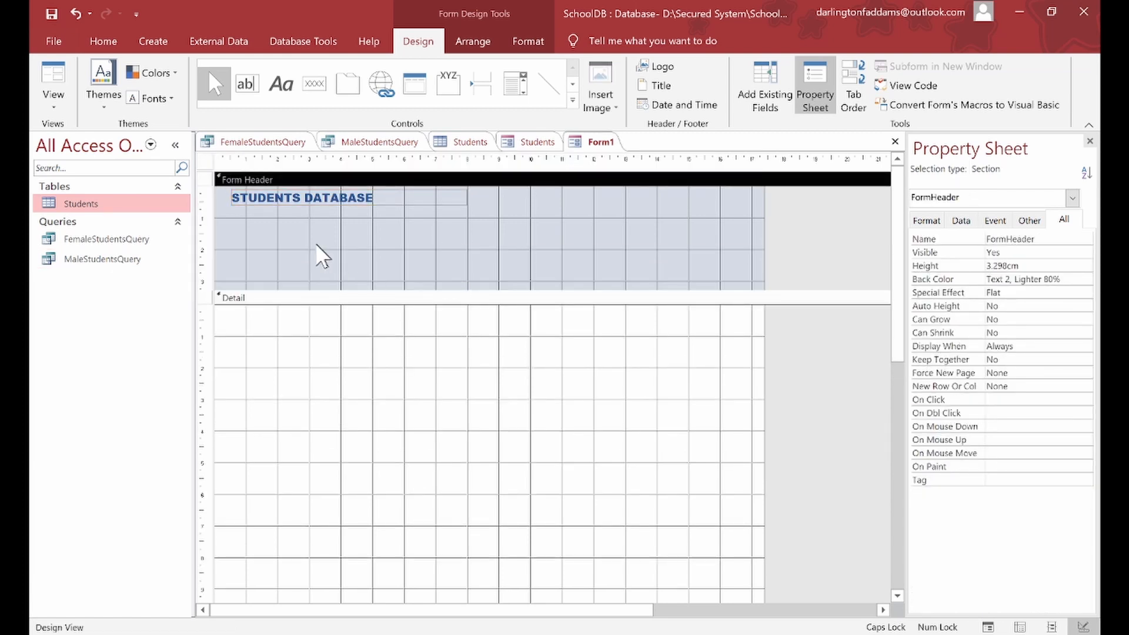
left_click(287, 231)
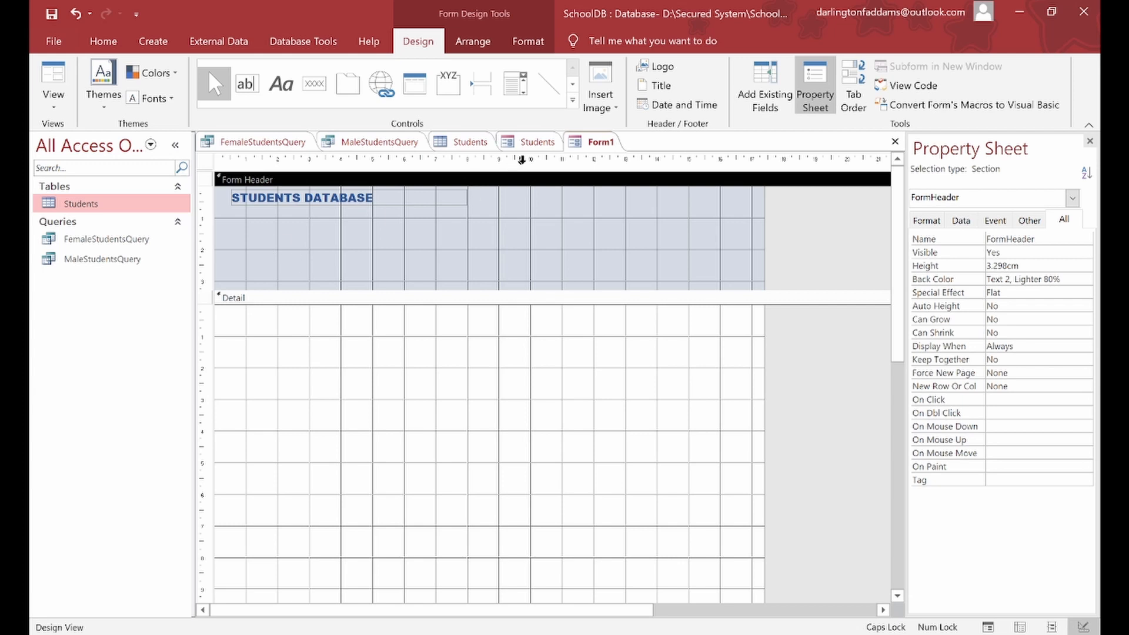
left_click(742, 97)
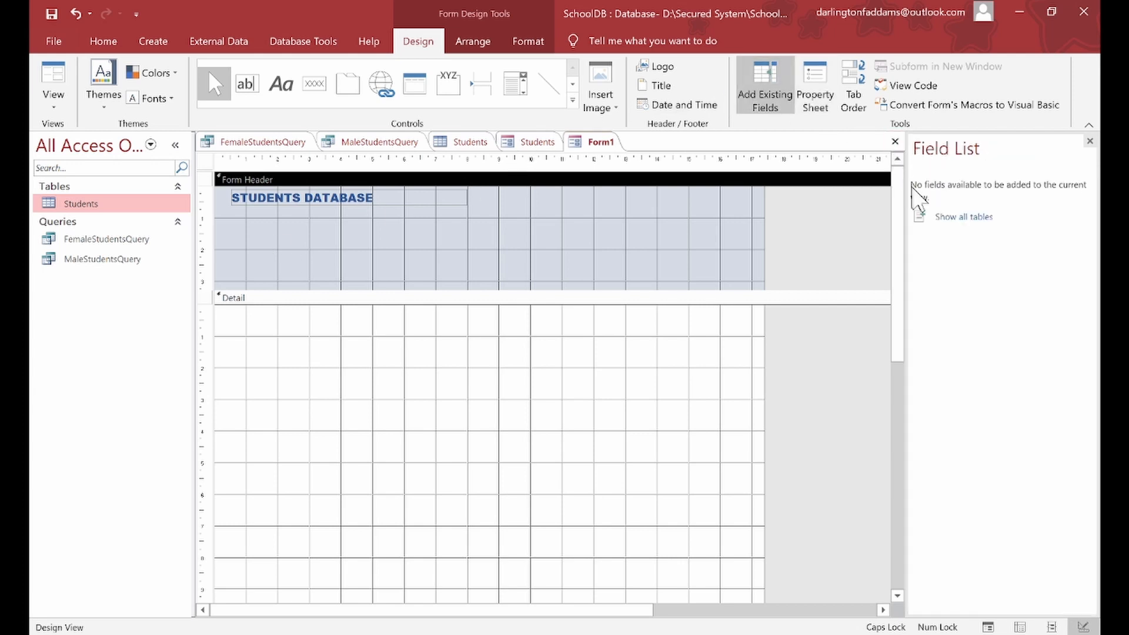
Step: Add the Students table's Photo field to the Form Header and delete its label
left_click(962, 218)
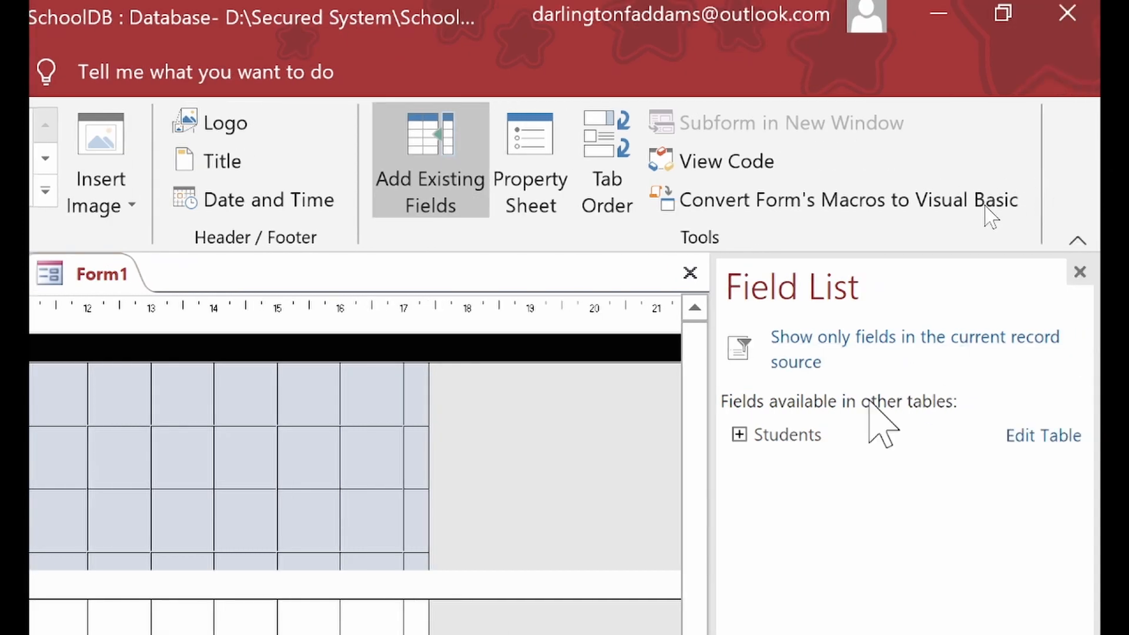
left_click(738, 435)
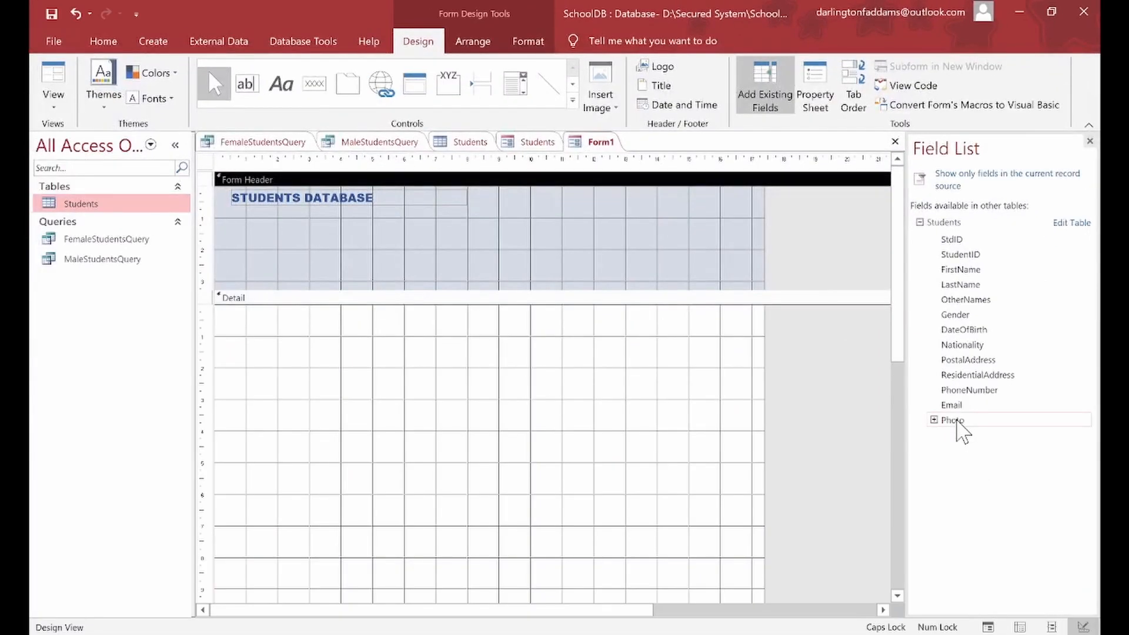
left_click_drag(813, 588, 164, 561)
left_click_drag(632, 405, 517, 237)
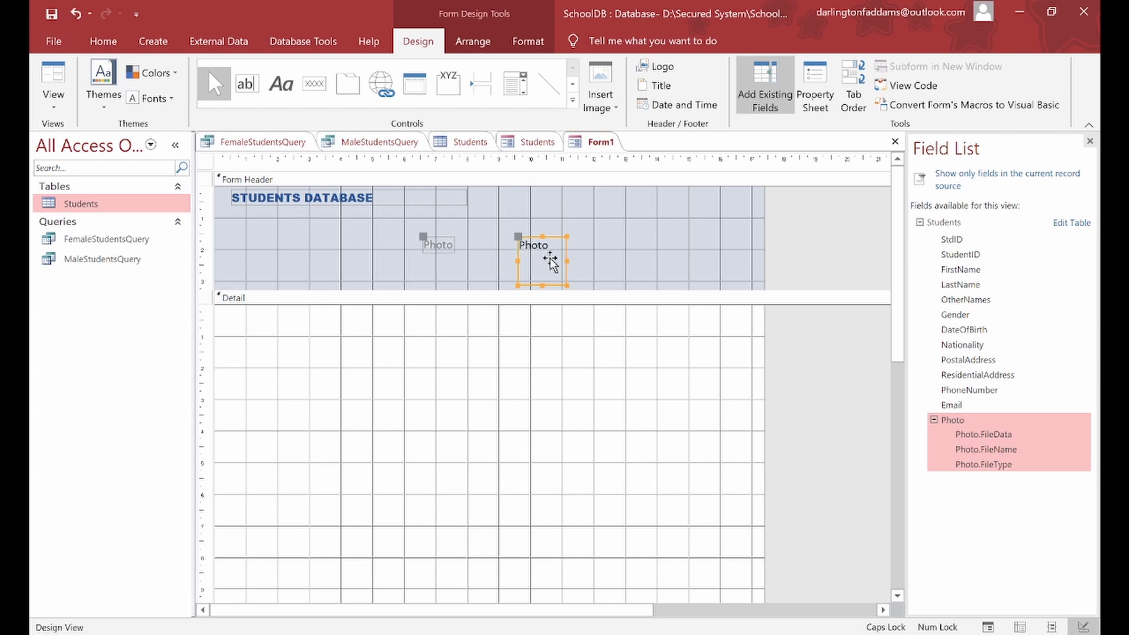
left_click_drag(548, 248, 535, 230)
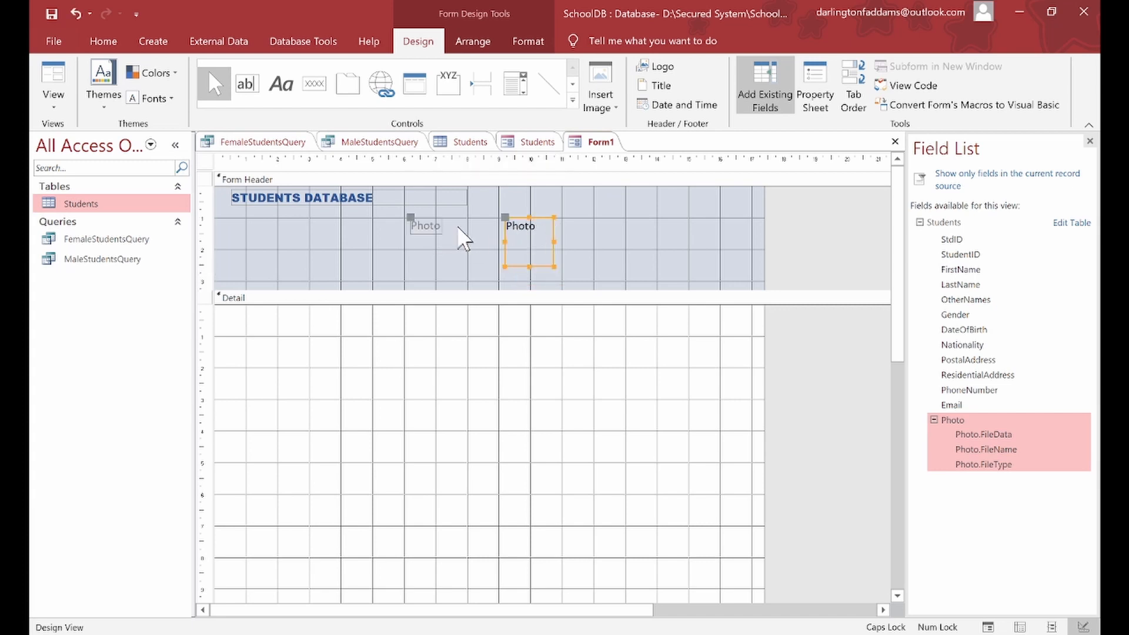
left_click(440, 227)
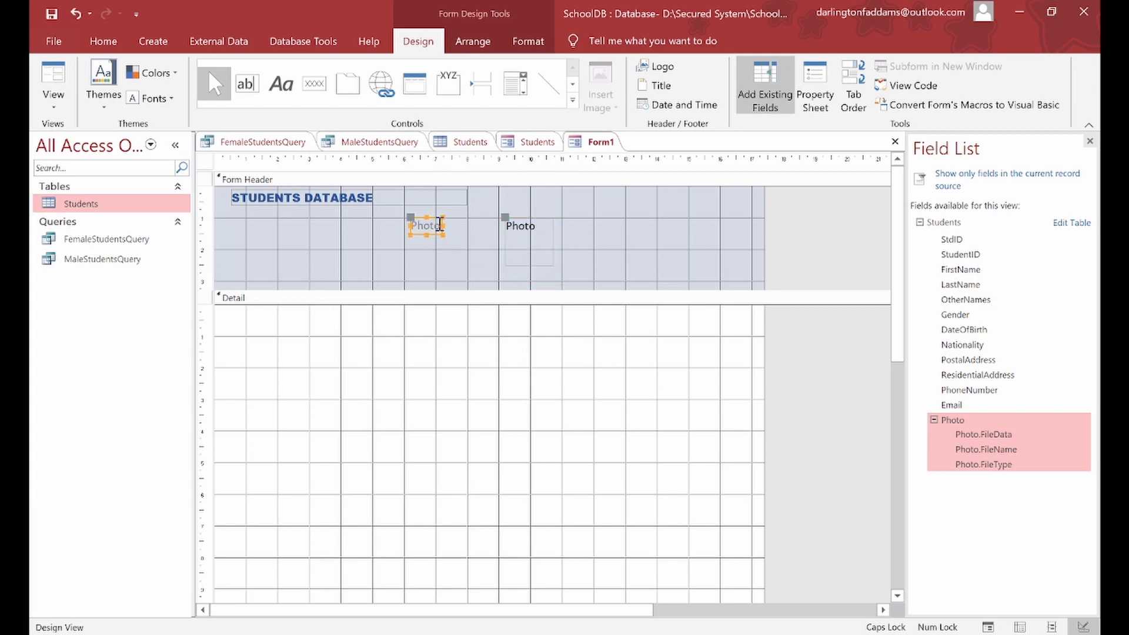
key("Delete")
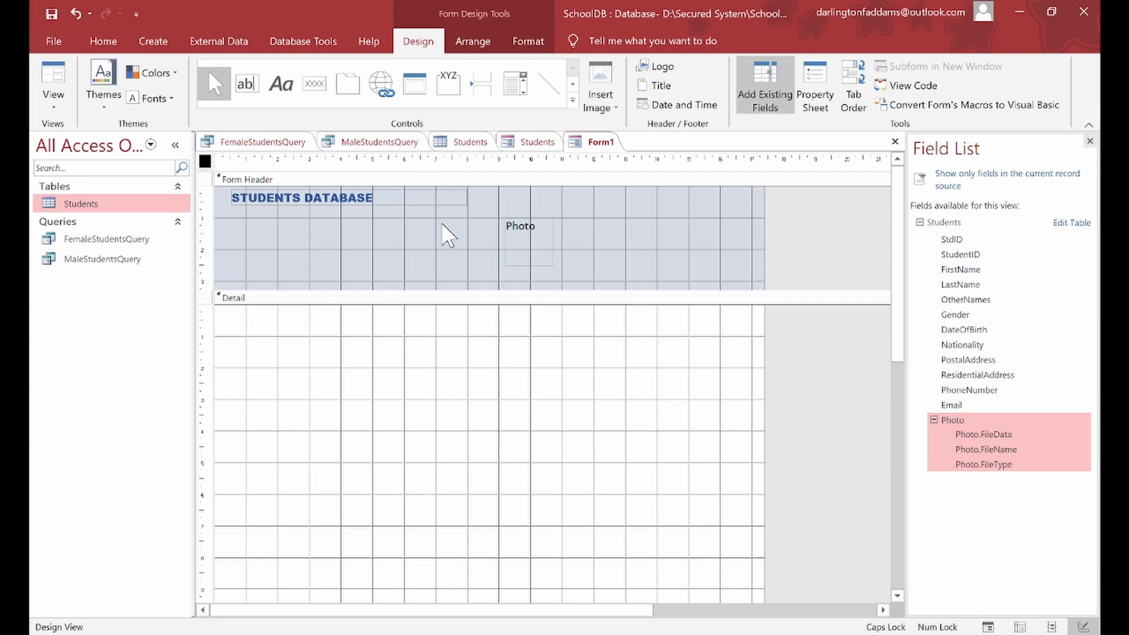
Step: Move the photo box to the header's left, sized about 2.501 by 2.594 cm
left_click(521, 236)
left_click_drag(520, 236, 306, 290)
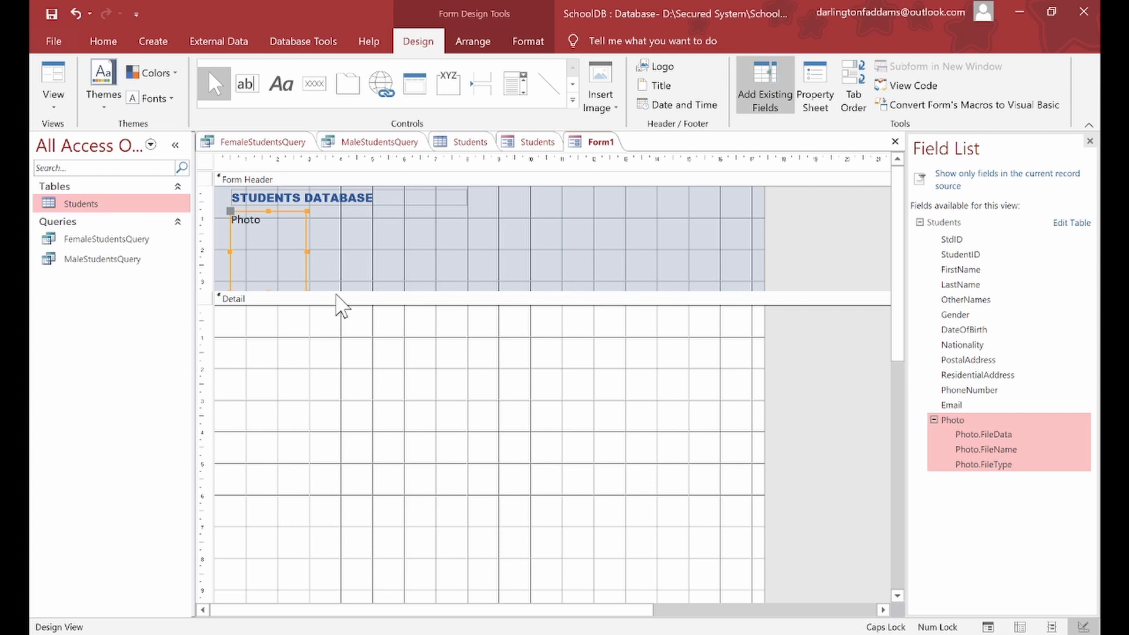
left_click_drag(333, 292, 333, 299)
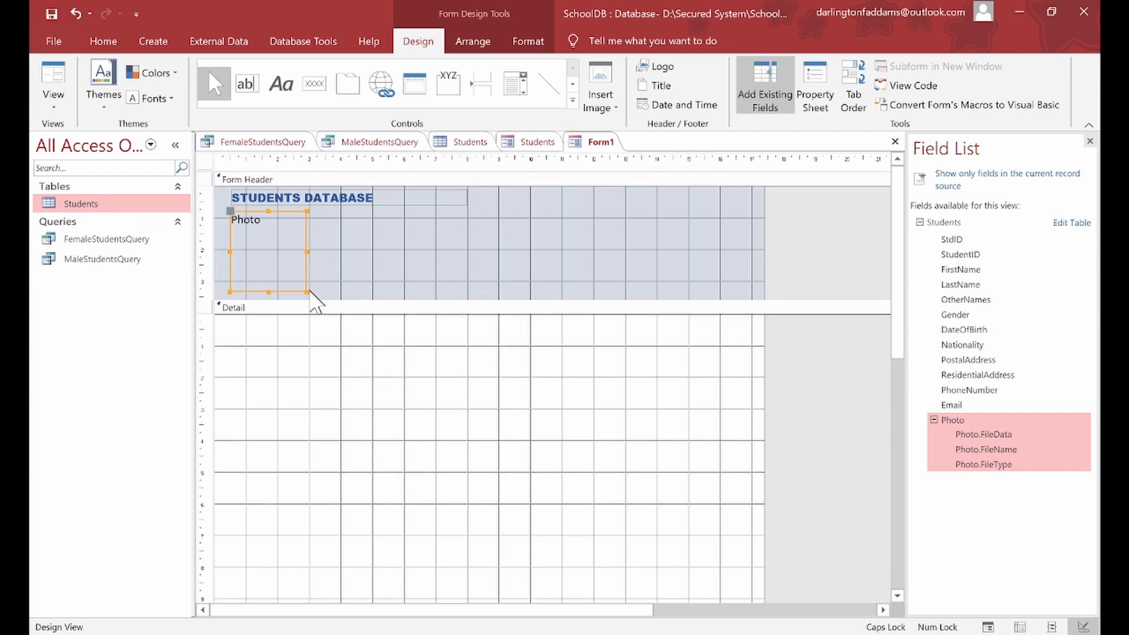
left_click_drag(307, 291, 309, 293)
left_click(355, 201)
left_click_drag(467, 205, 467, 203)
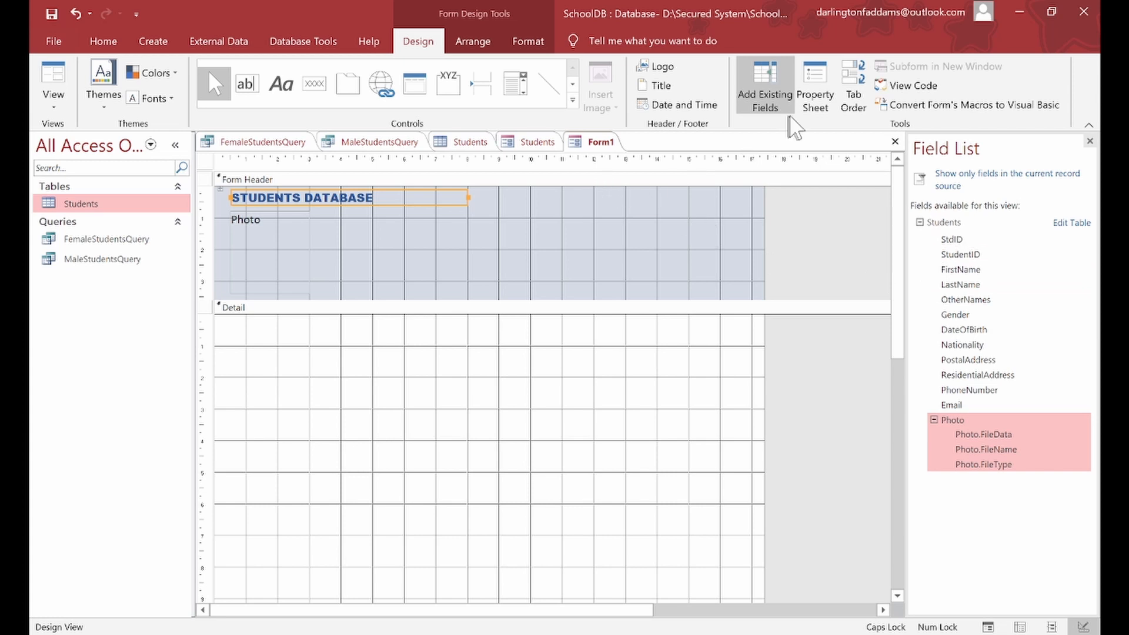
left_click(457, 239)
left_click(298, 240)
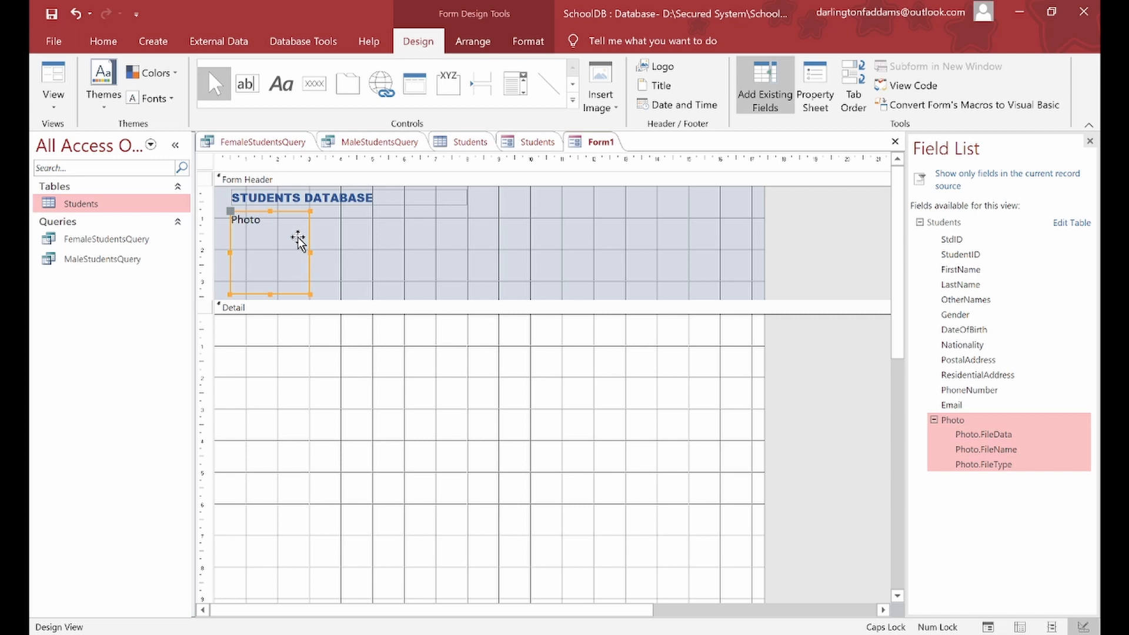
left_click(823, 82)
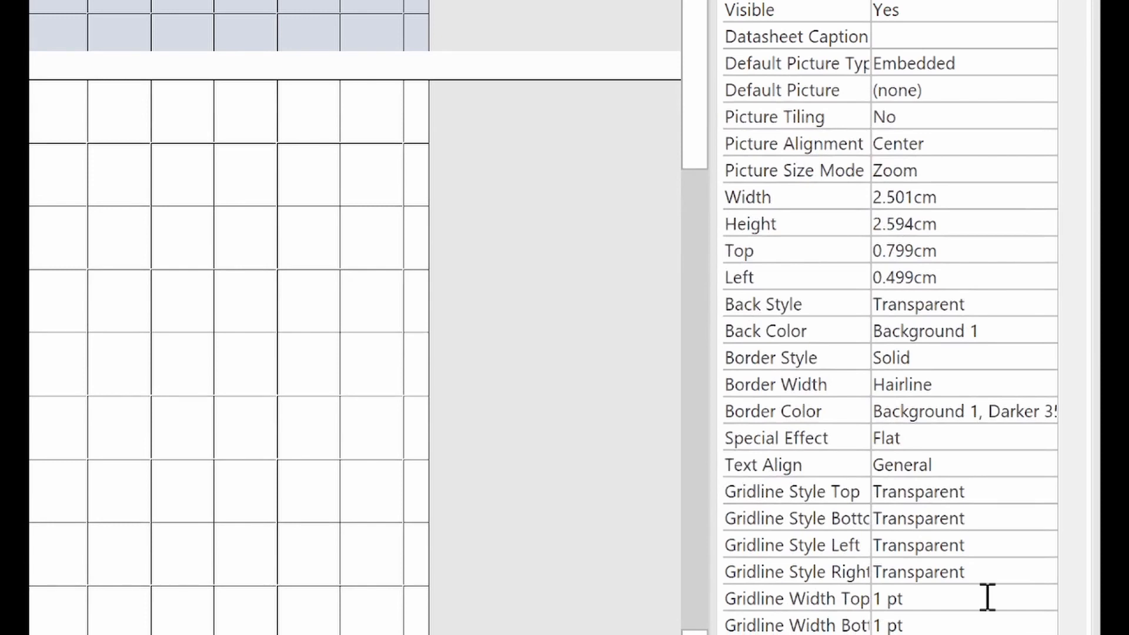
Step: Give the photo box a 3 pt border width
left_click(970, 357)
left_click(1007, 383)
left_click(1043, 384)
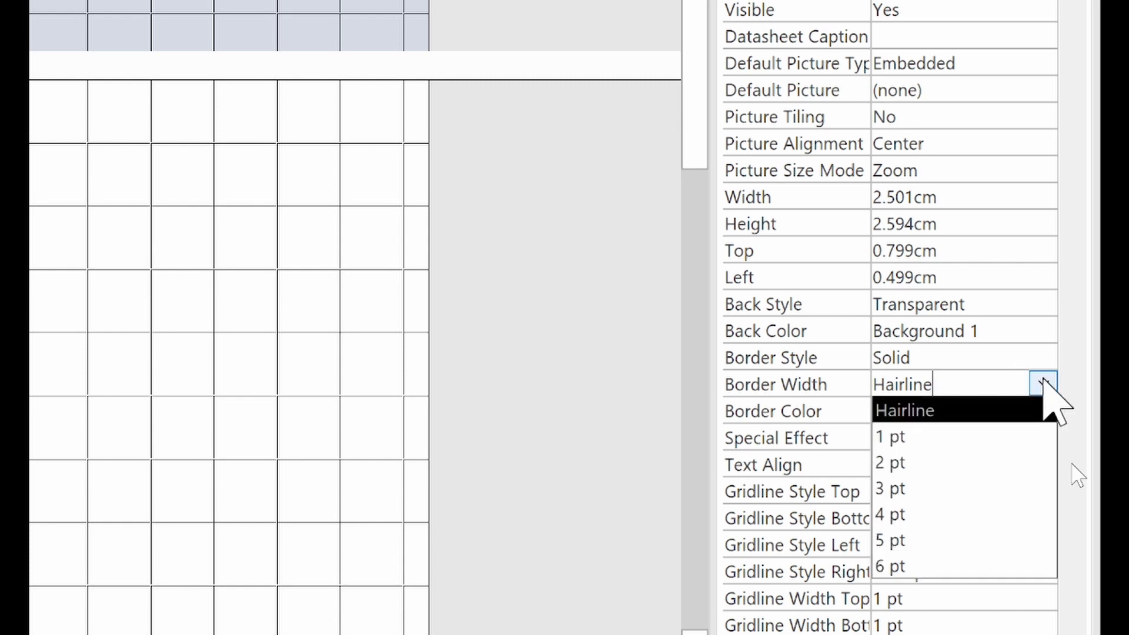
left_click(1001, 513)
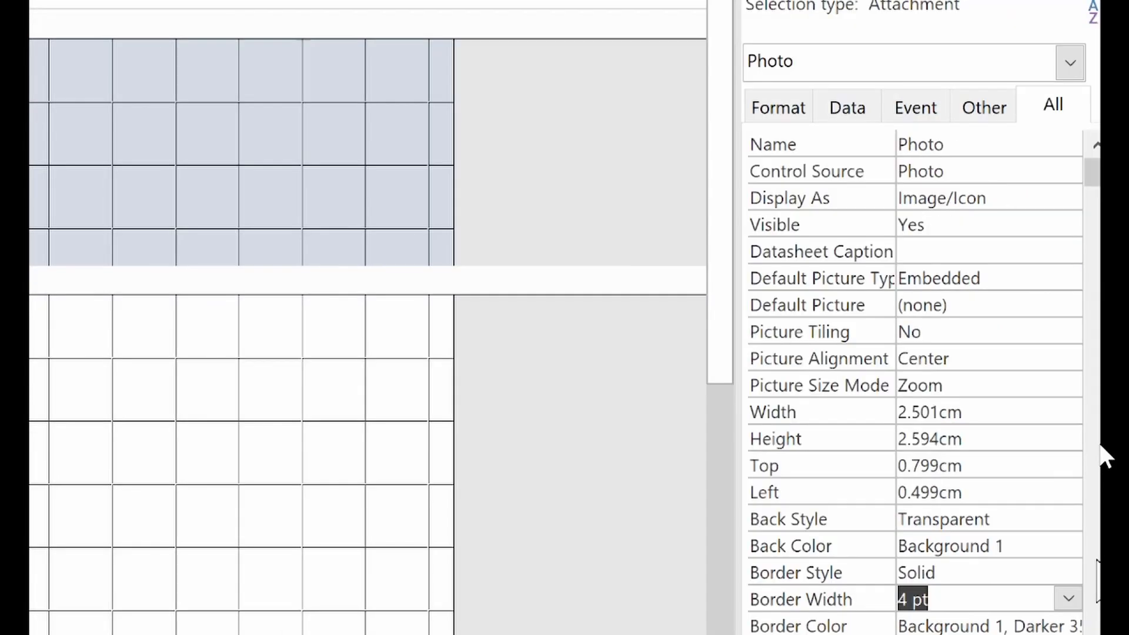
left_click(1044, 360)
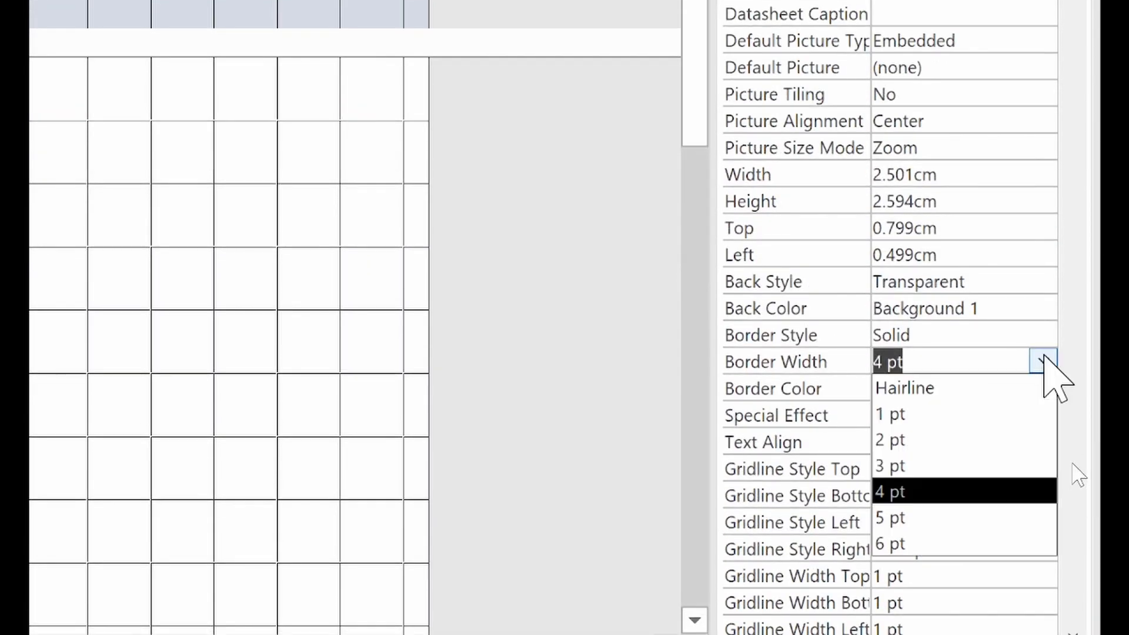
left_click(978, 467)
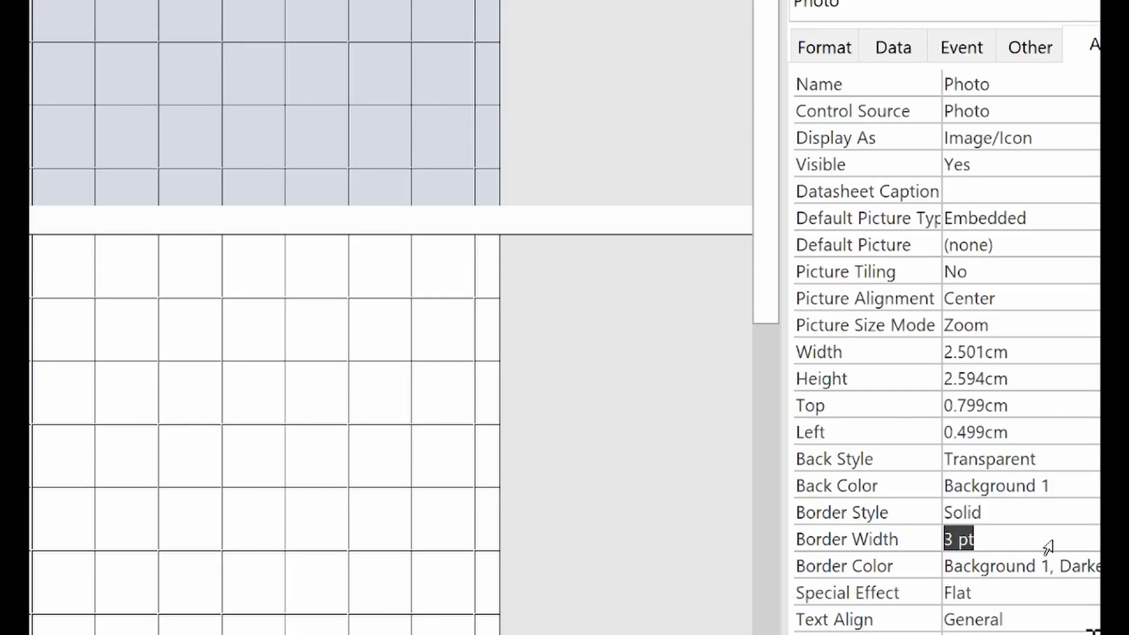
Step: Set the photo box's Back Color to light grey #D8D8D8
left_click(1041, 434)
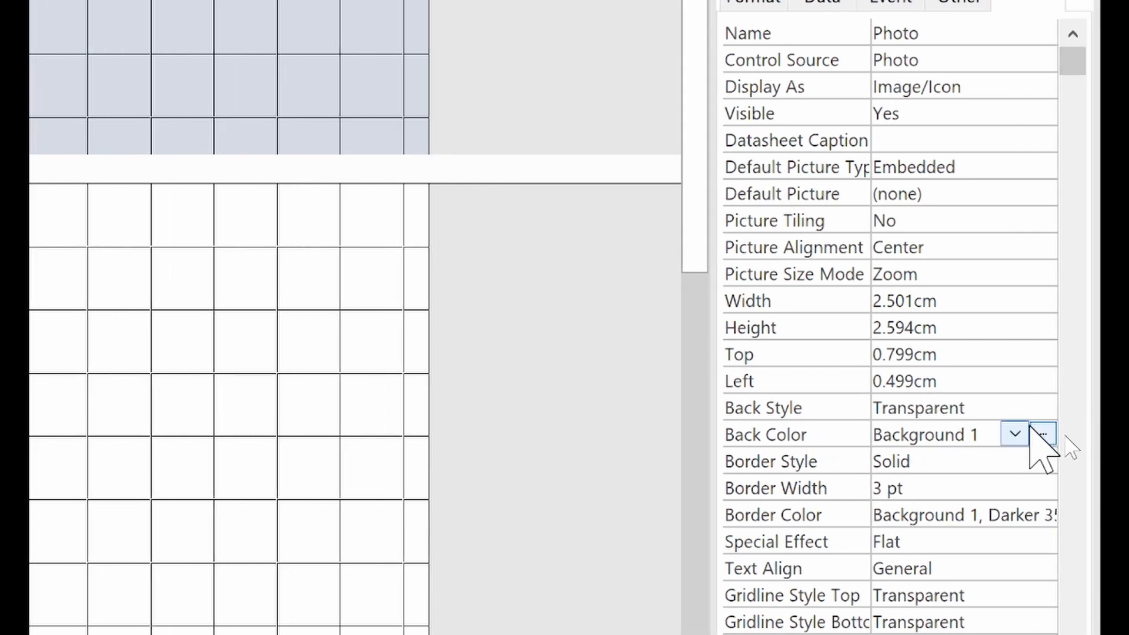
left_click(1043, 435)
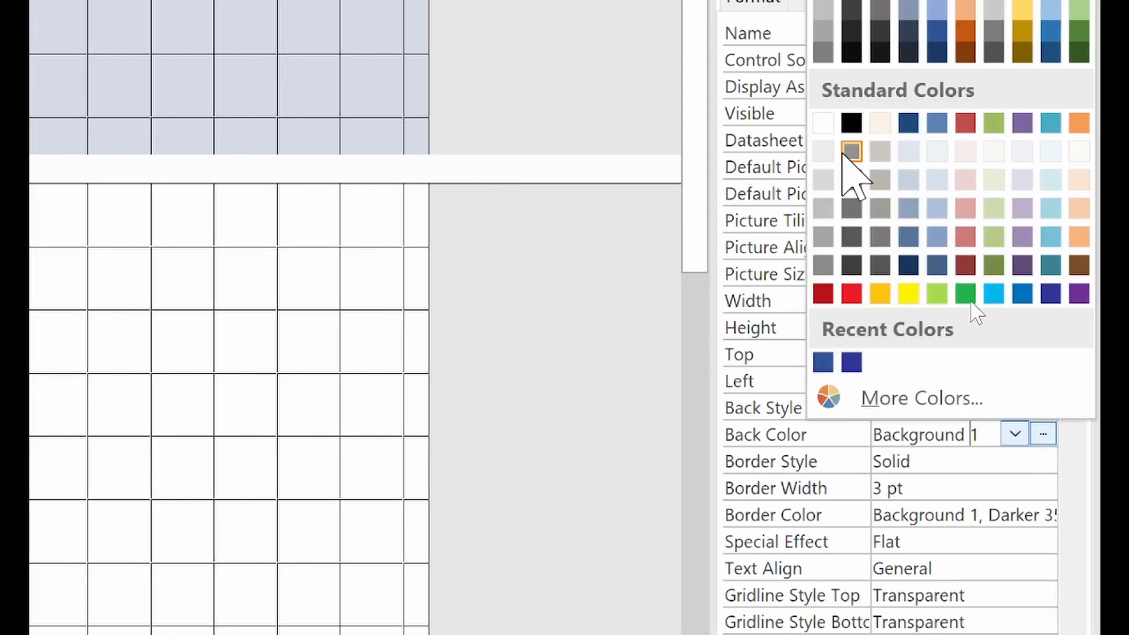
left_click(825, 207)
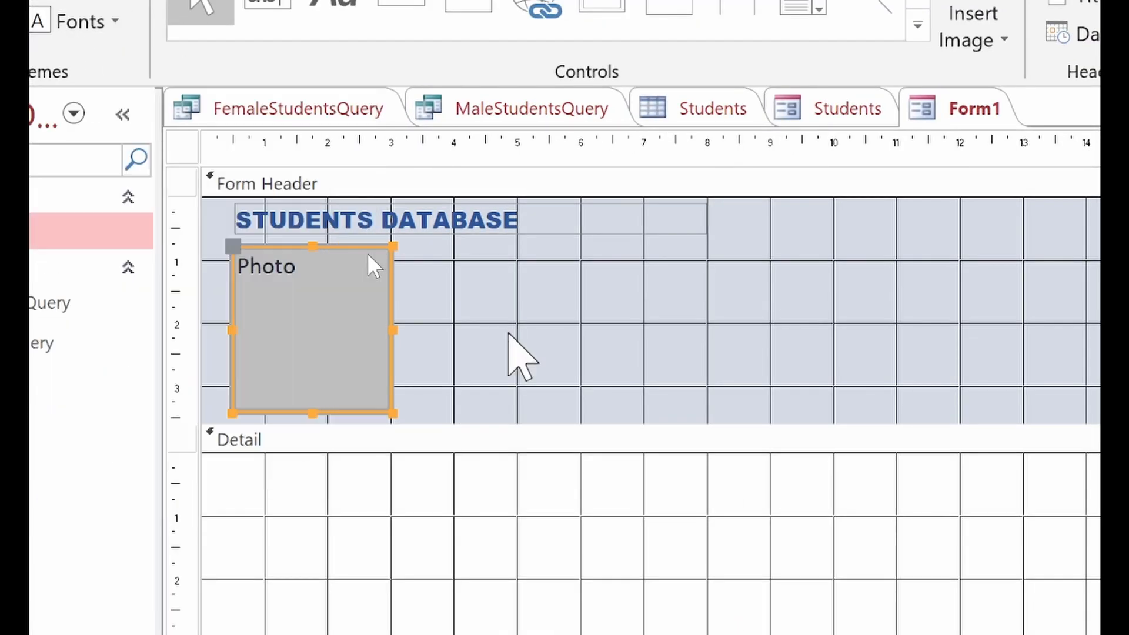
left_click(509, 334)
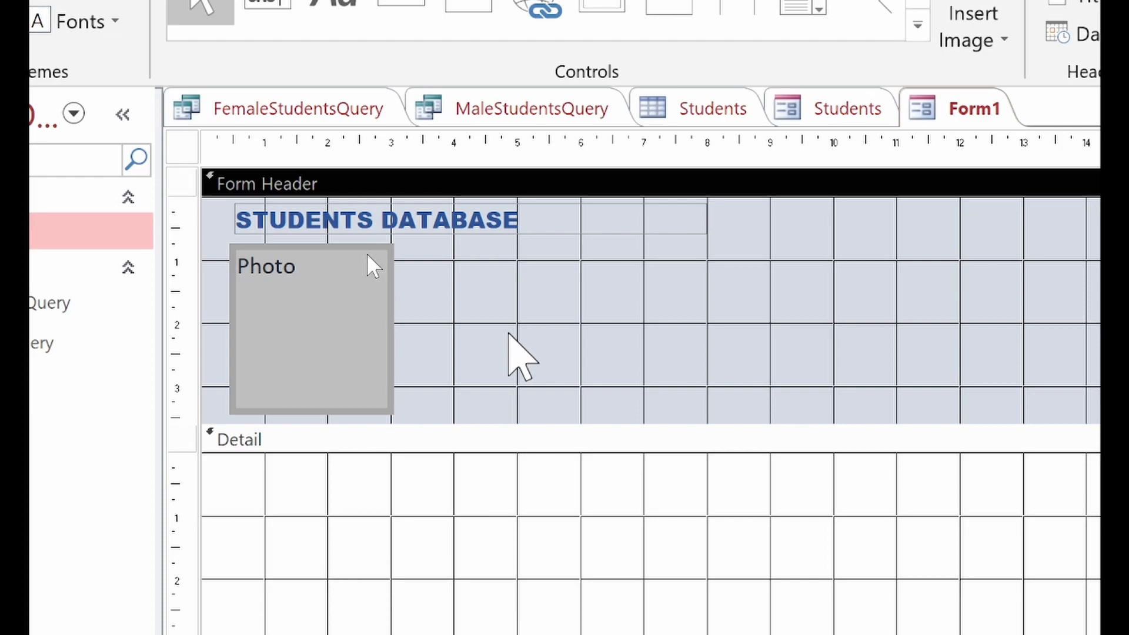
left_click(389, 325)
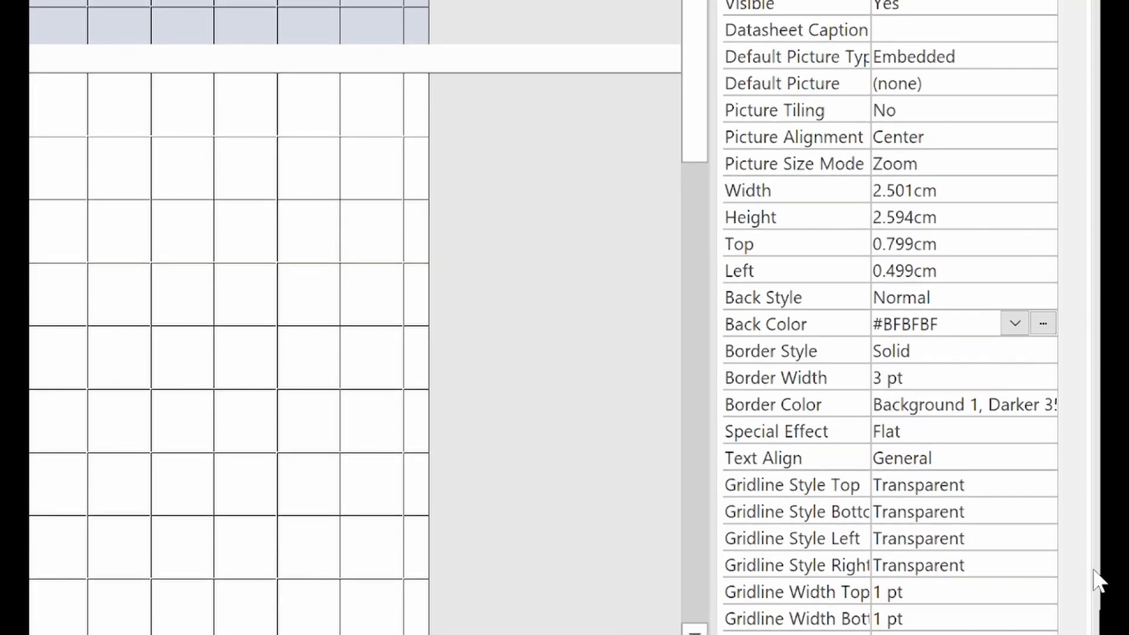
left_click(1042, 323)
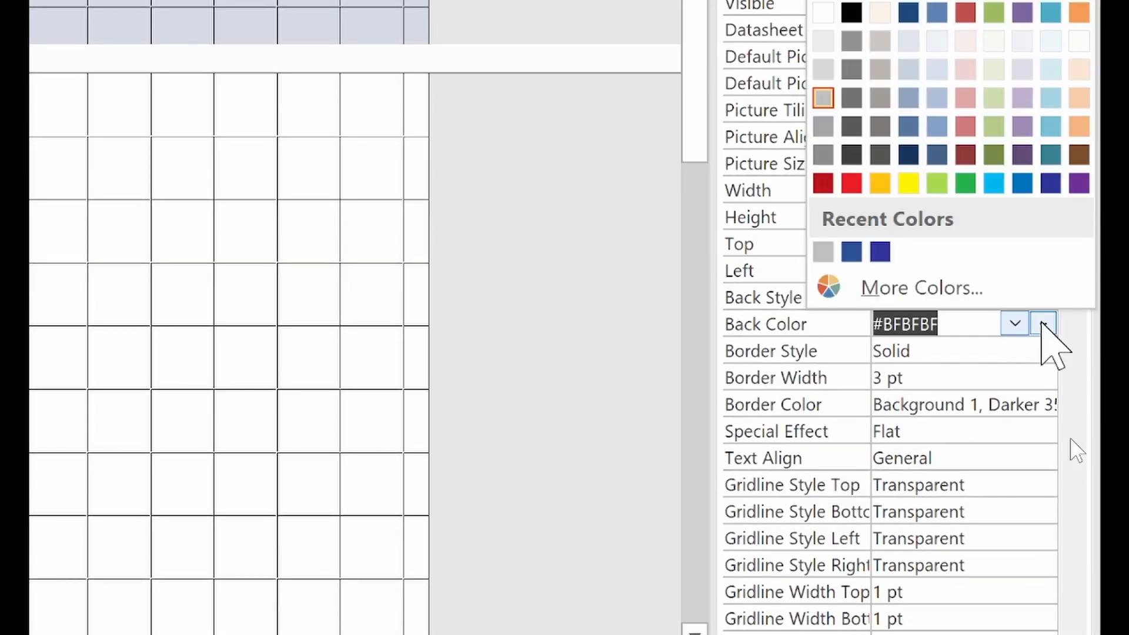
left_click(823, 68)
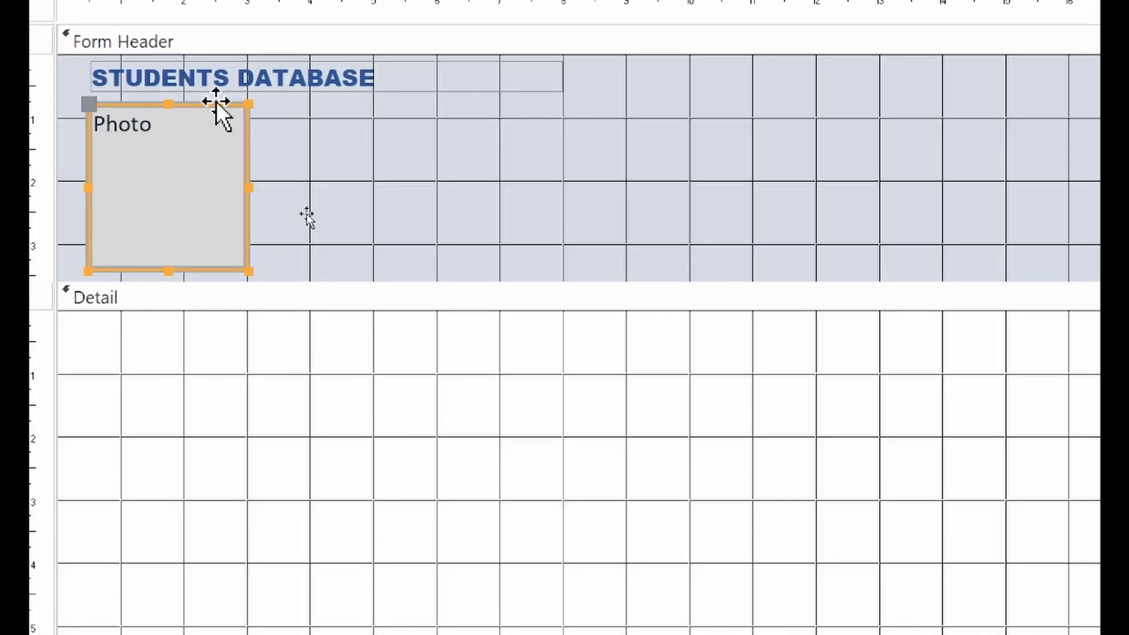
left_click(295, 132)
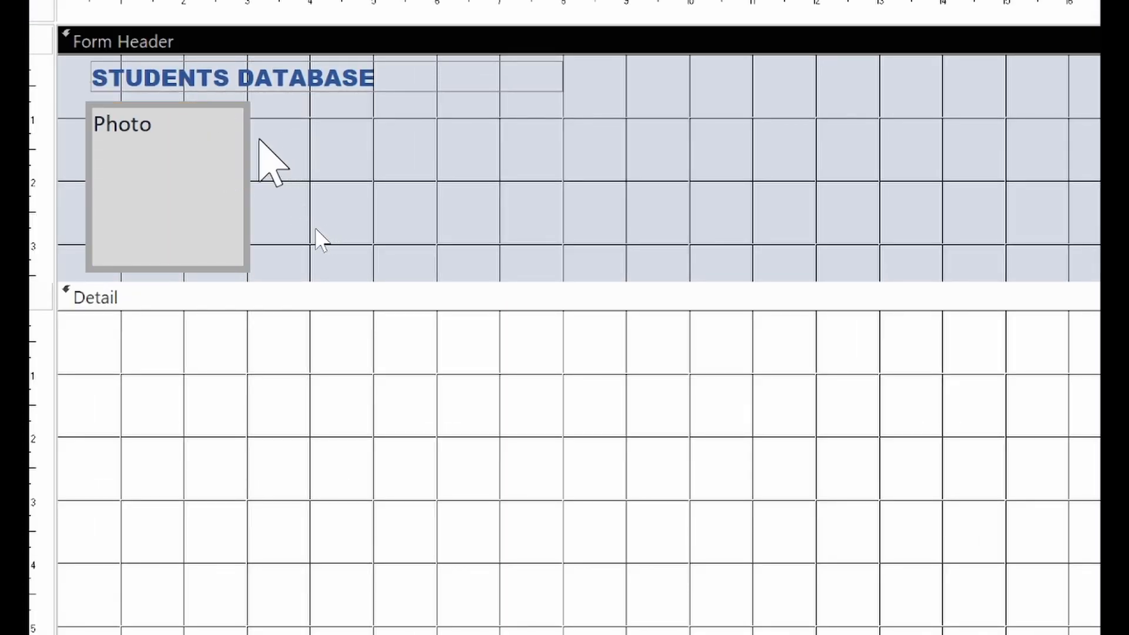
Step: Nudge the STUDENTS DATABASE label with arrow keys until it aligns with the Photo box
left_click(260, 80)
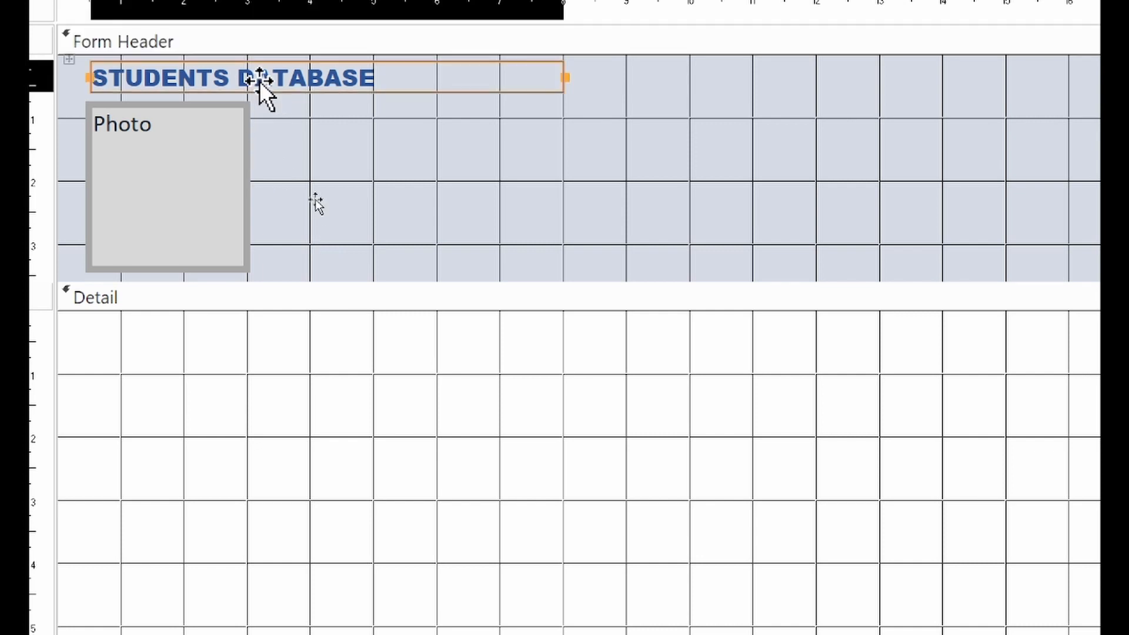
key("Left")
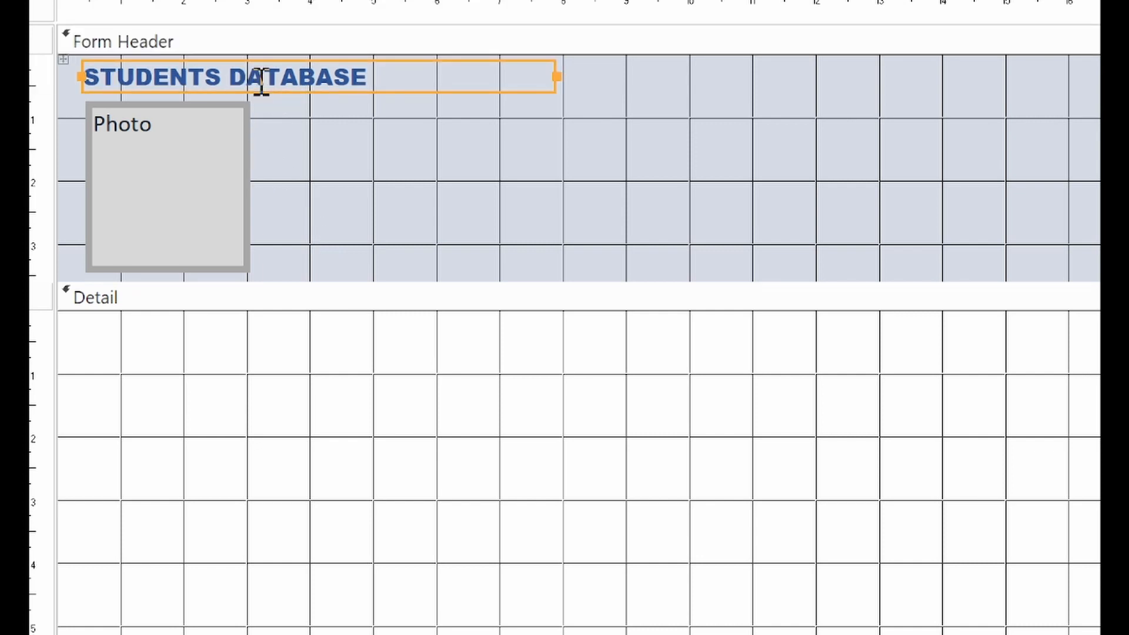
key("Right")
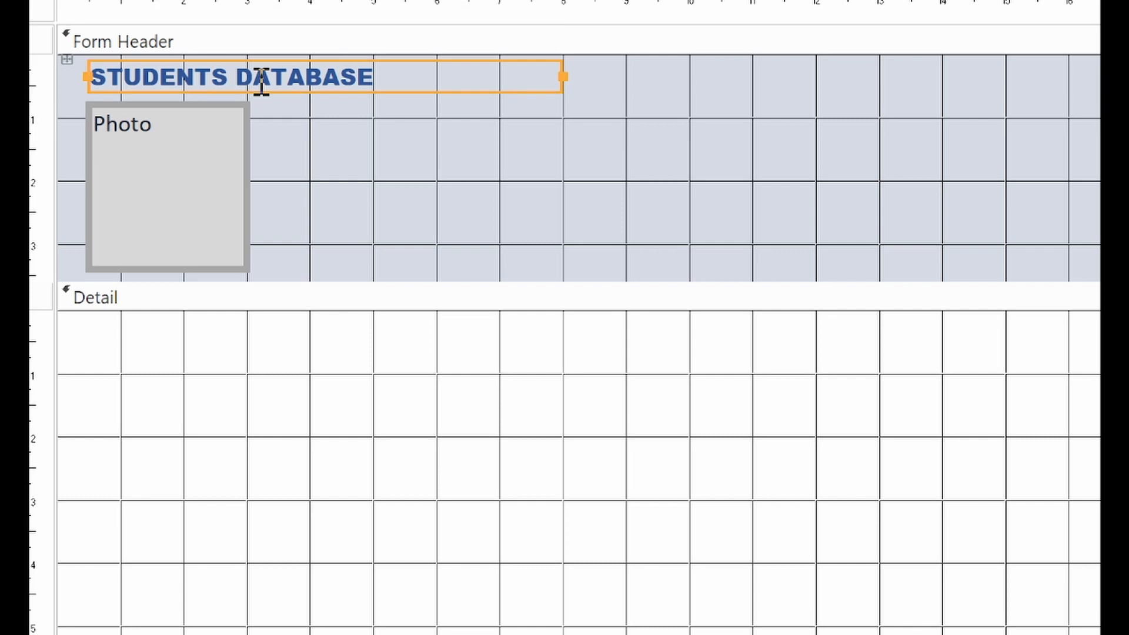
key("ctrl+Left")
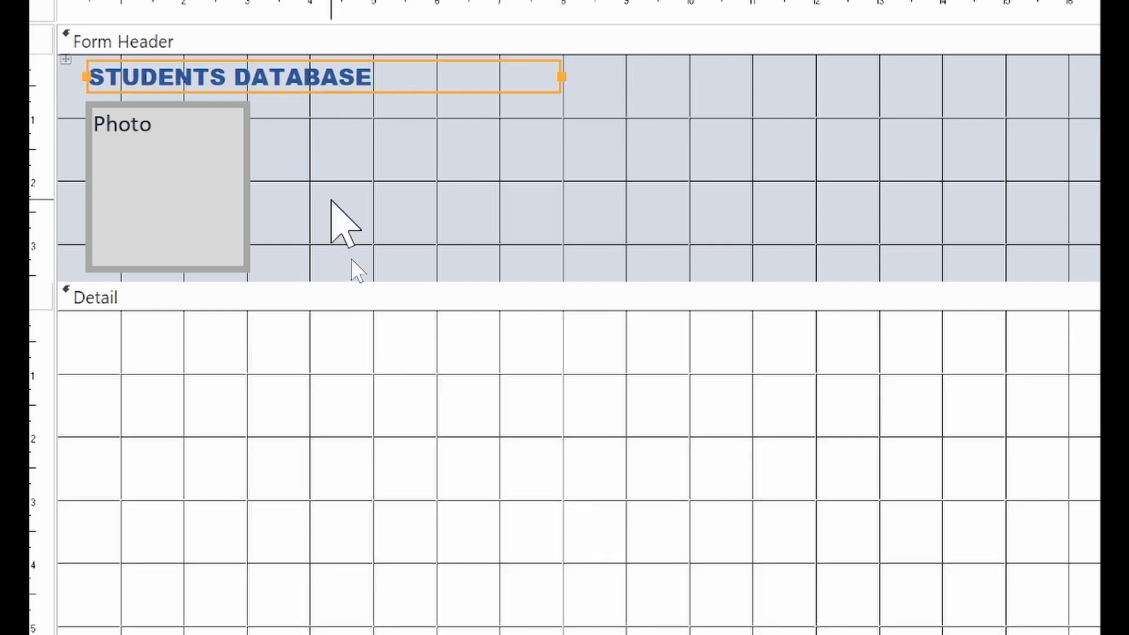
left_click(331, 200)
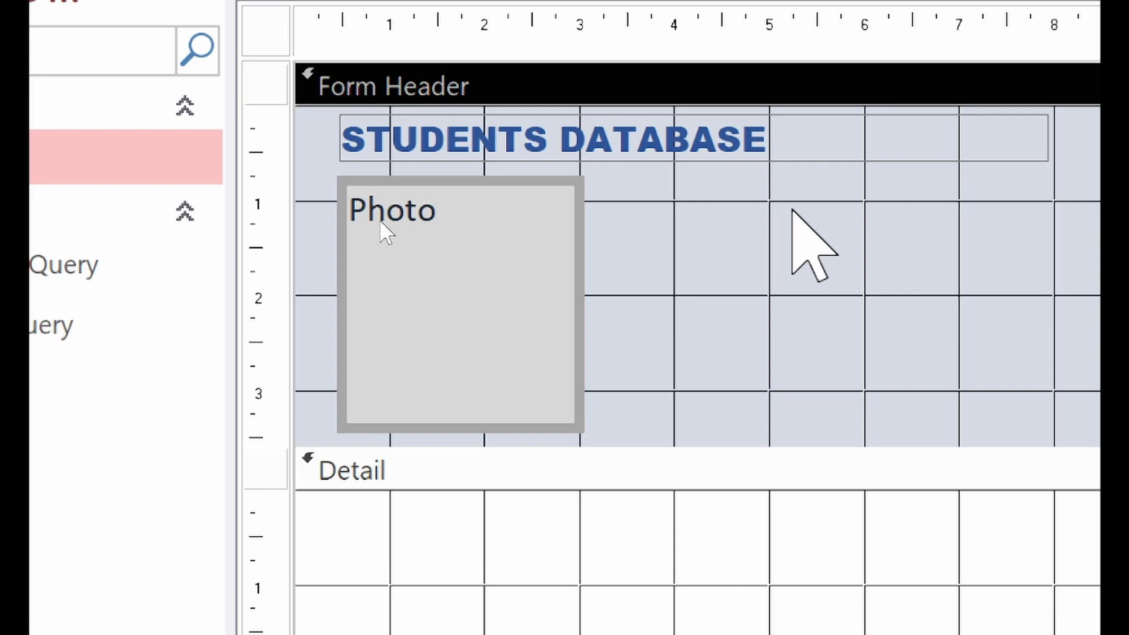
left_click(498, 304)
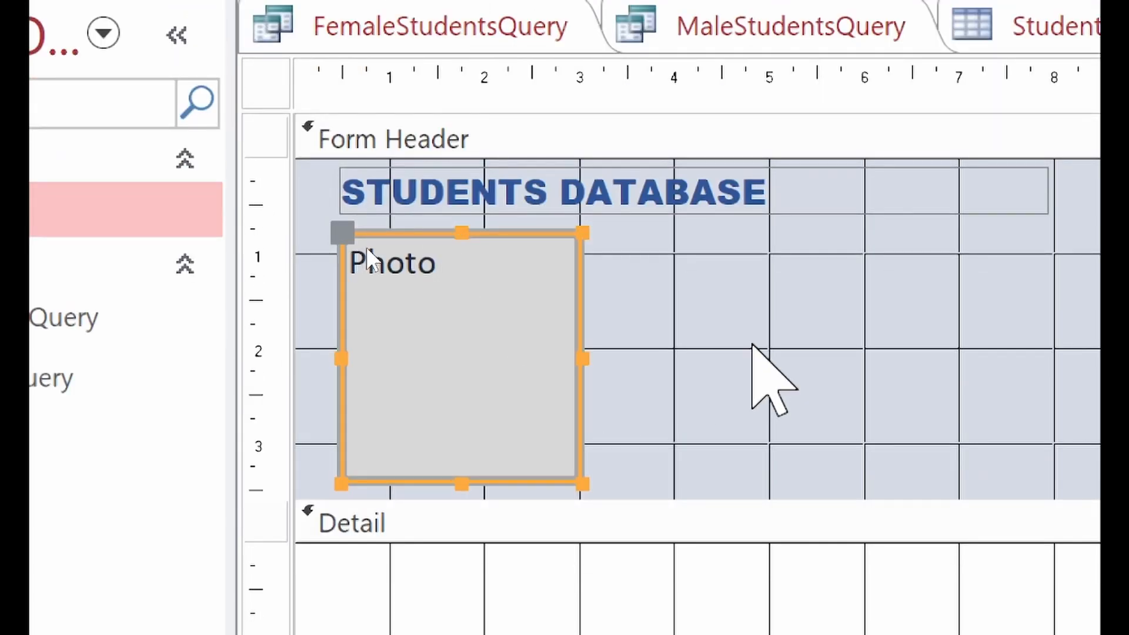
left_click(751, 345)
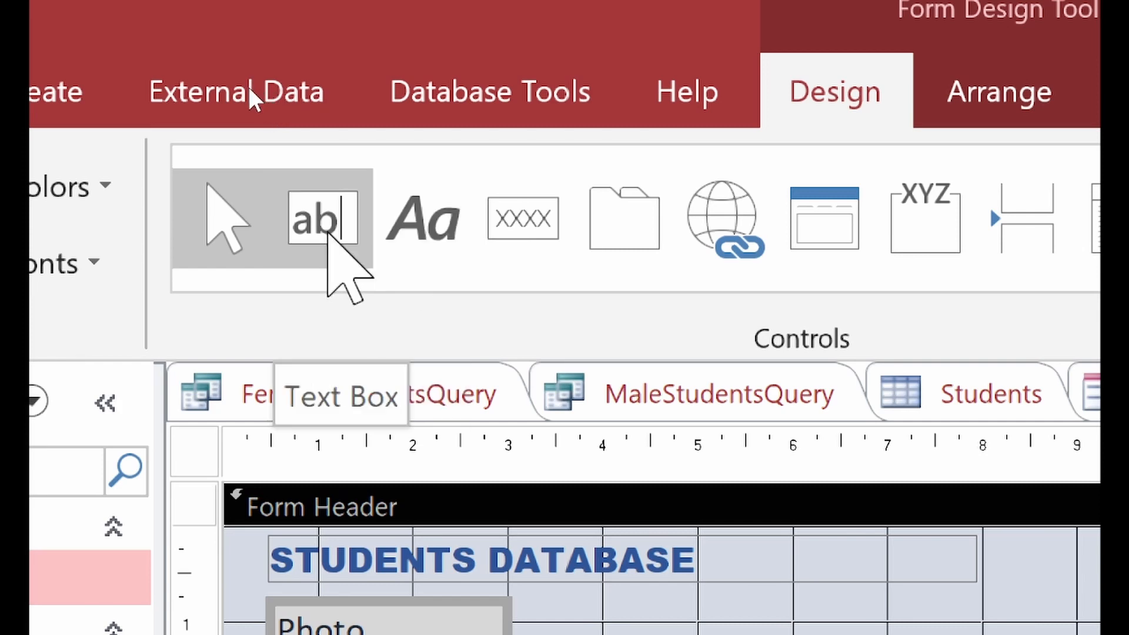
Step: Draw an unbound text box beside the header's Photo box and delete its attached Text3 label
left_click(328, 234)
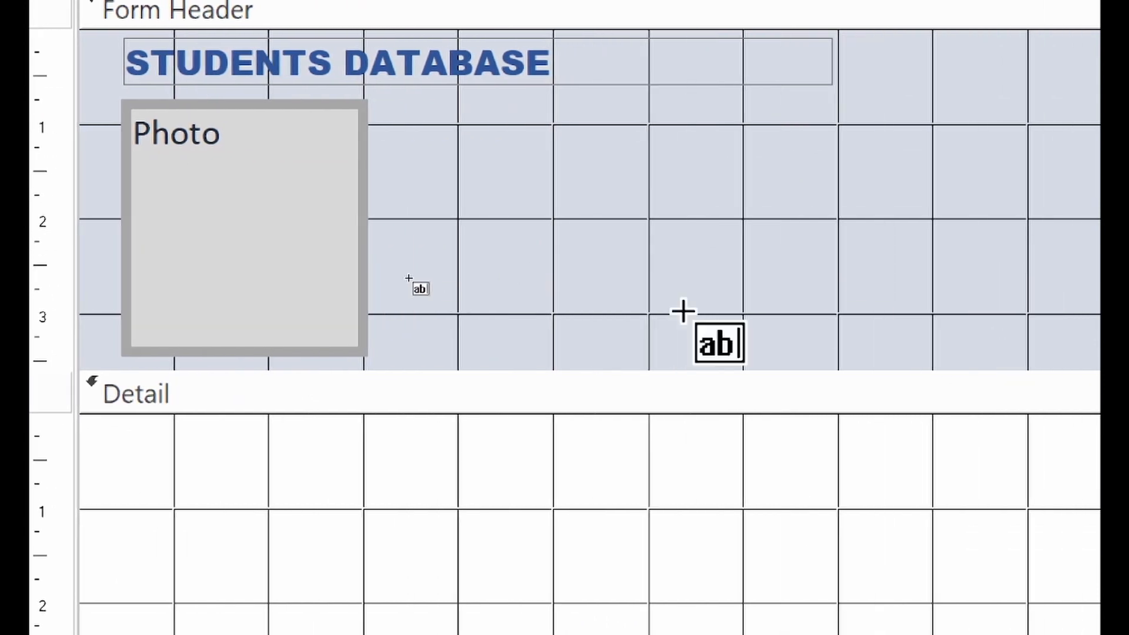
left_click_drag(390, 105, 1066, 205)
left_click_drag(997, 205, 1003, 201)
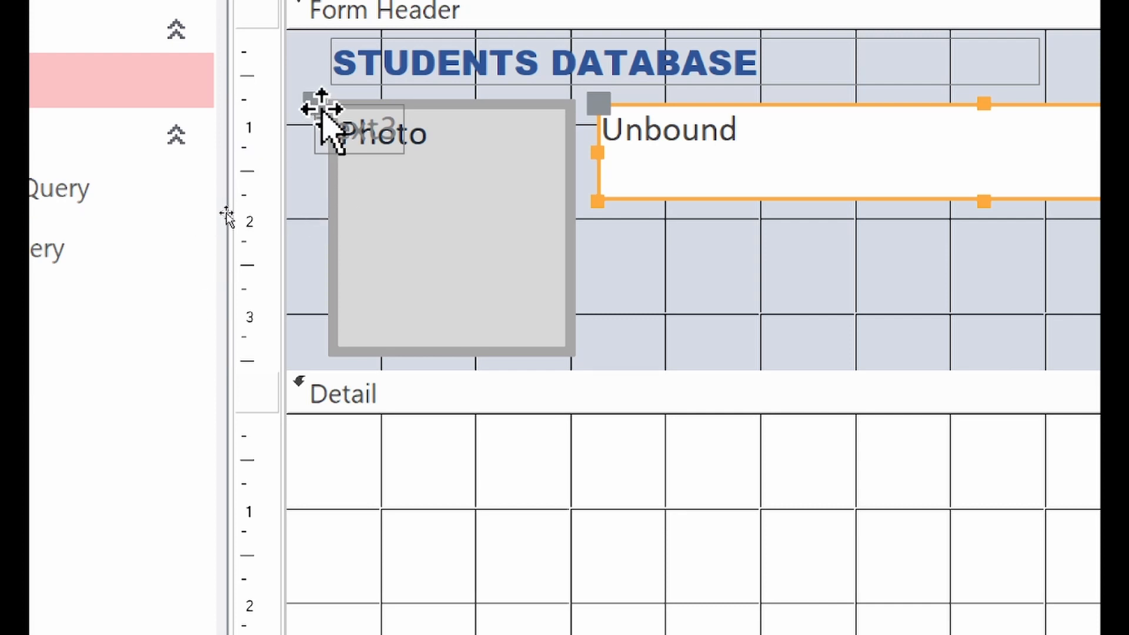
left_click(371, 135)
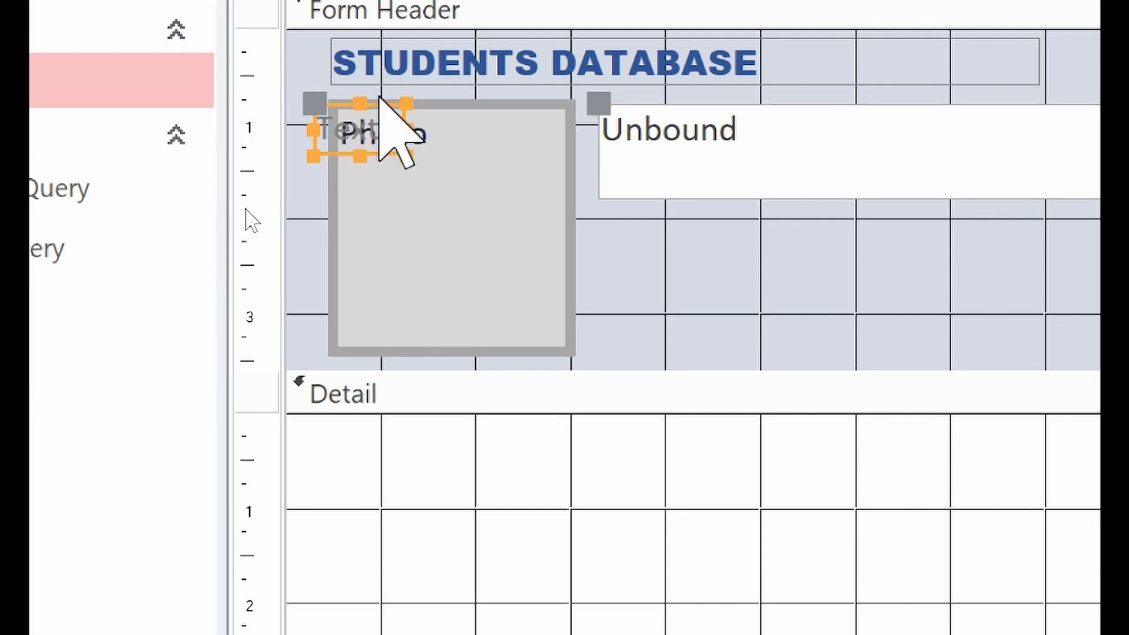
key("Delete")
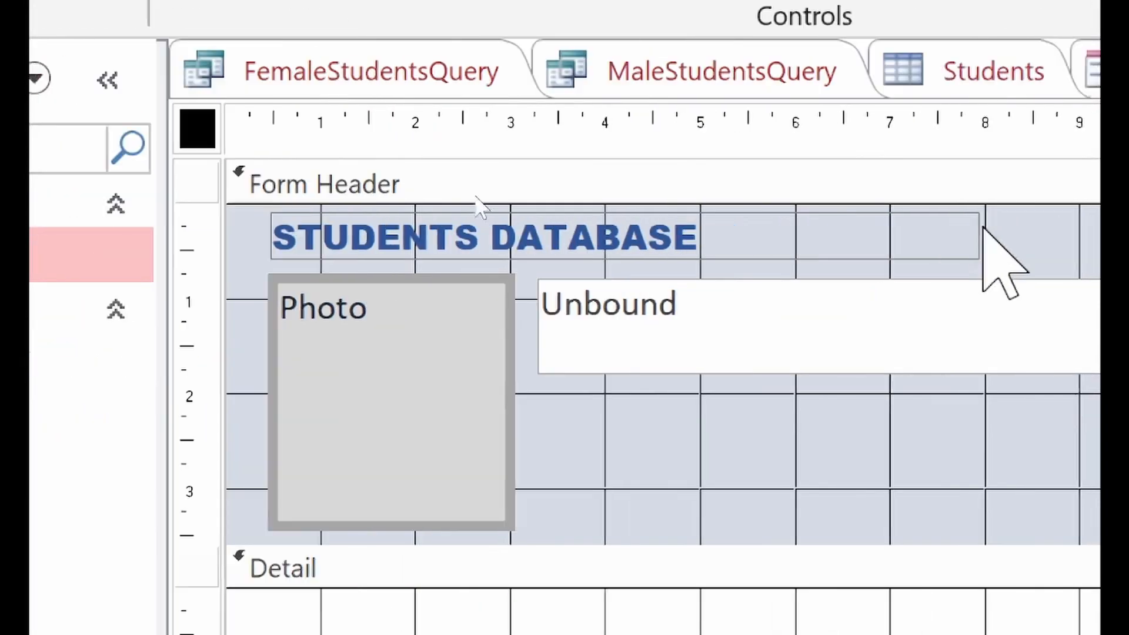
Step: Rename the new text box from Text3 to txtName in the Property Sheet
left_click(937, 174)
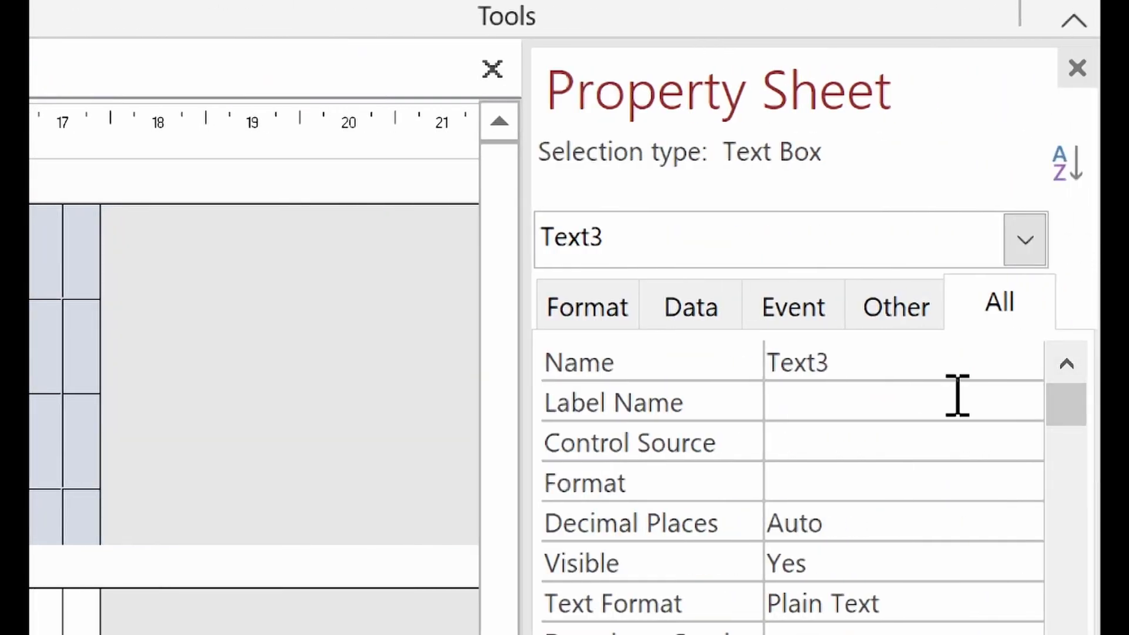
left_click(842, 381)
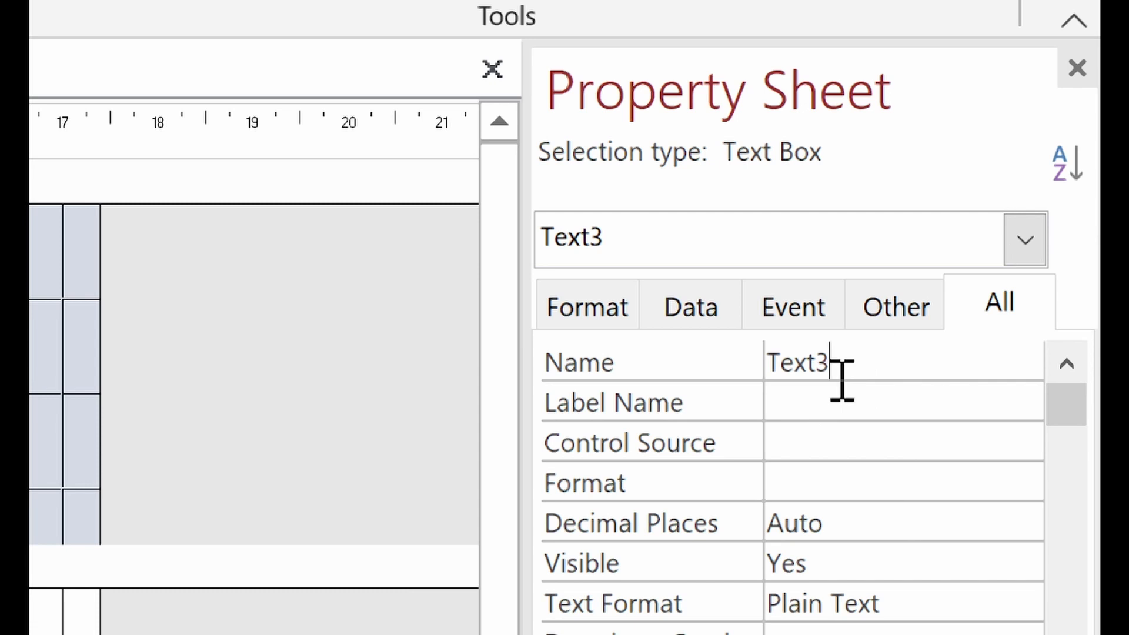
double_click(842, 381)
type("TXT")
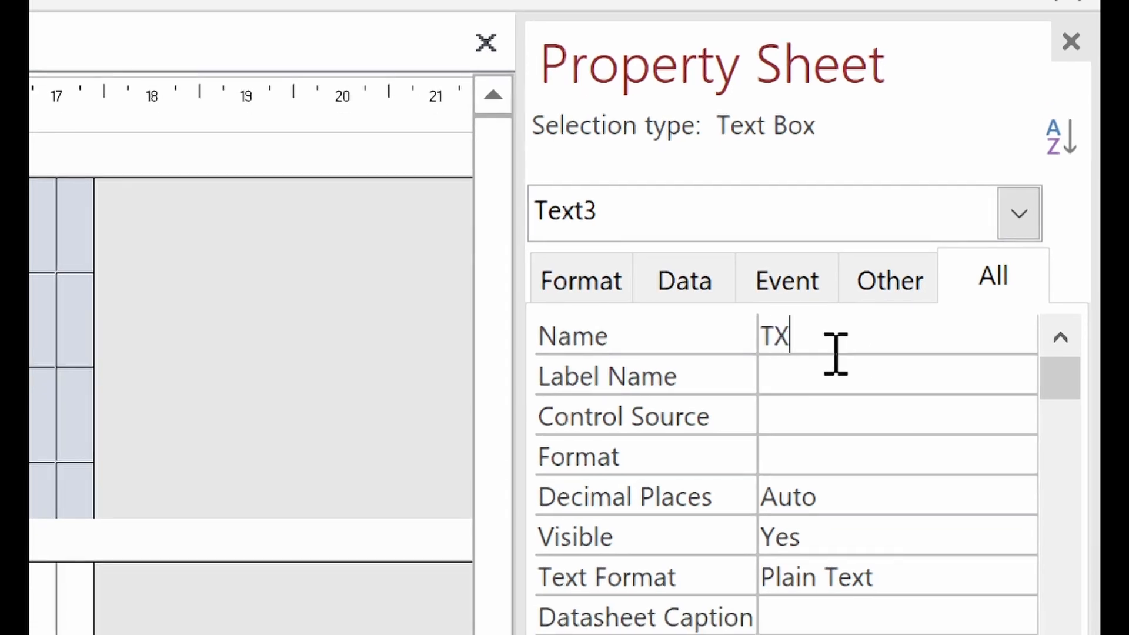
key("BackSpace")
key("BackSpace")
key("BackSpace")
type("txtName")
key("Return")
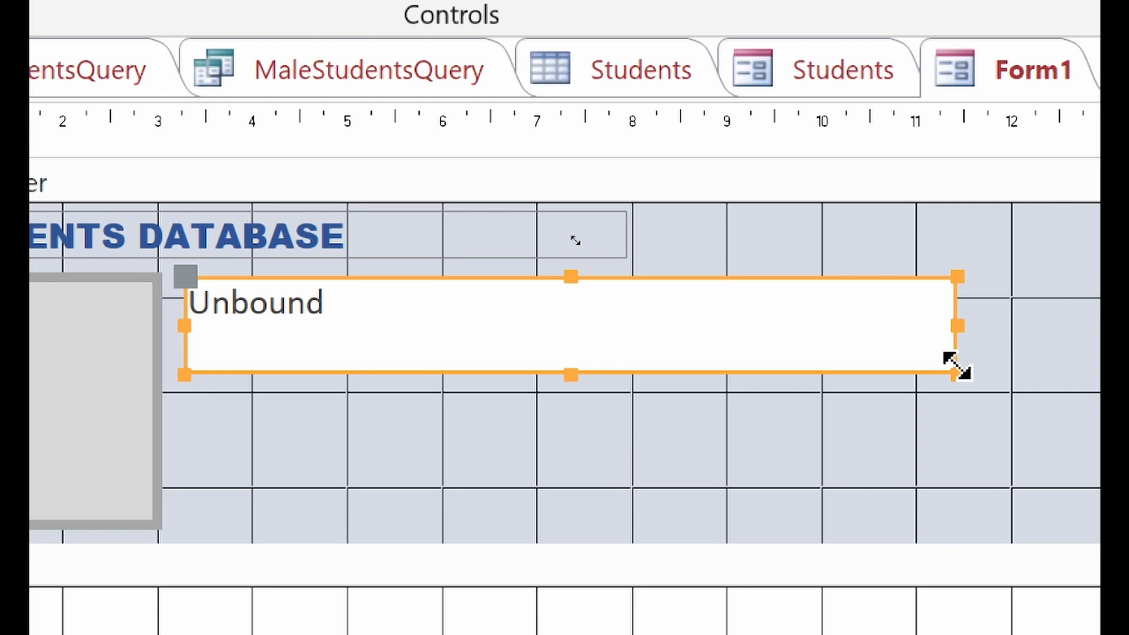
key("F4")
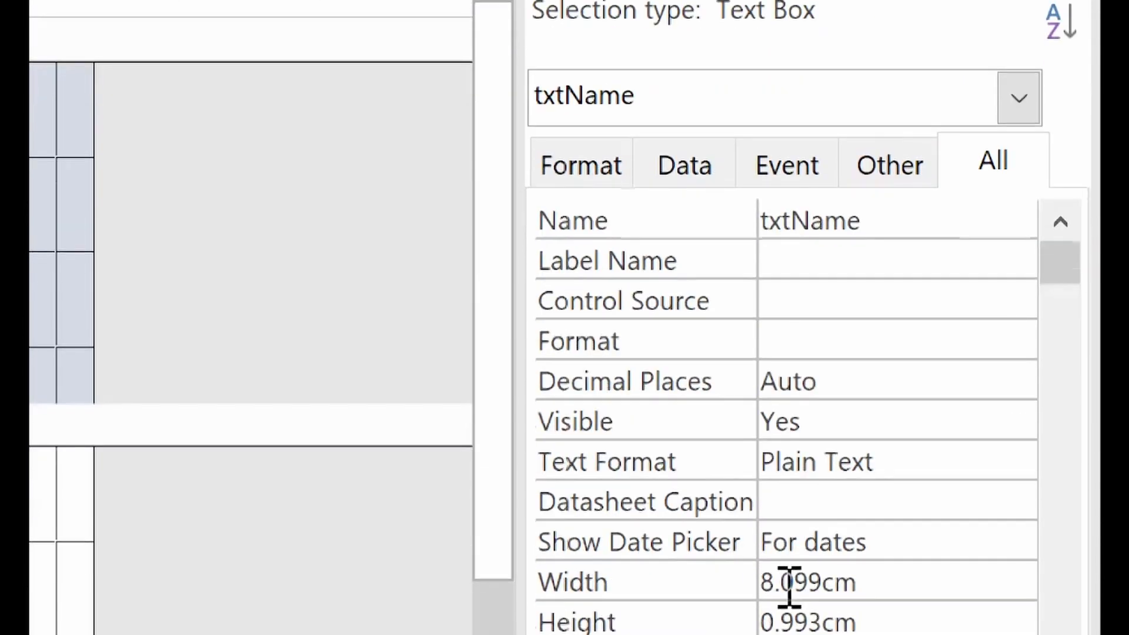
Step: Browse txtName's control source list without choosing a field
left_click(784, 294)
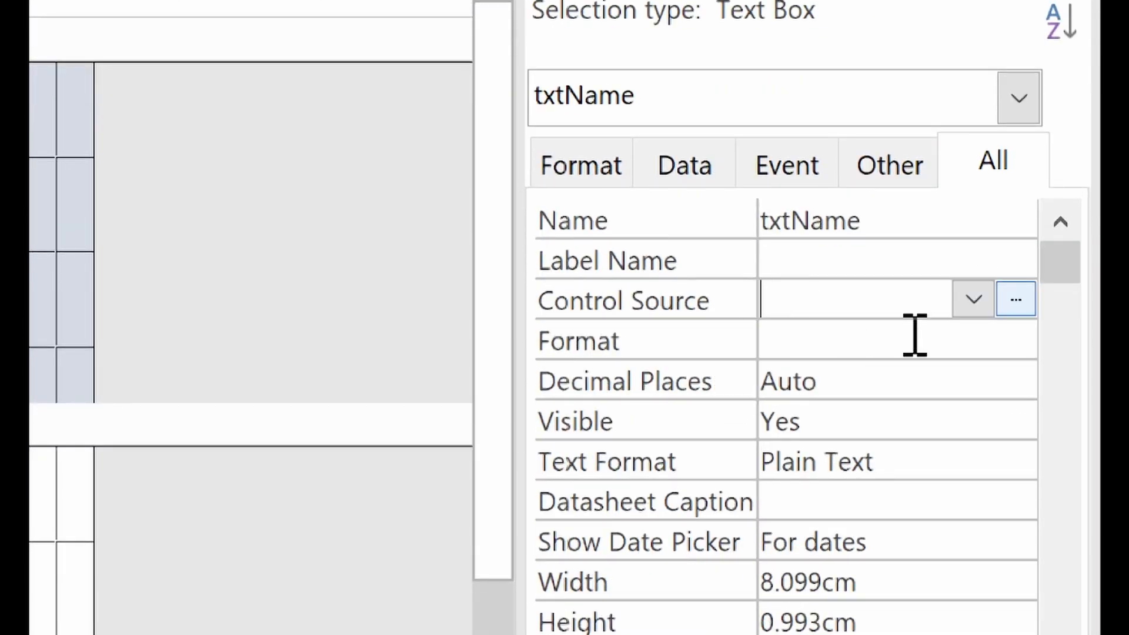
left_click(965, 304)
left_click(965, 304)
left_click(966, 304)
left_click(966, 304)
left_click(965, 304)
left_click(965, 303)
left_click(965, 304)
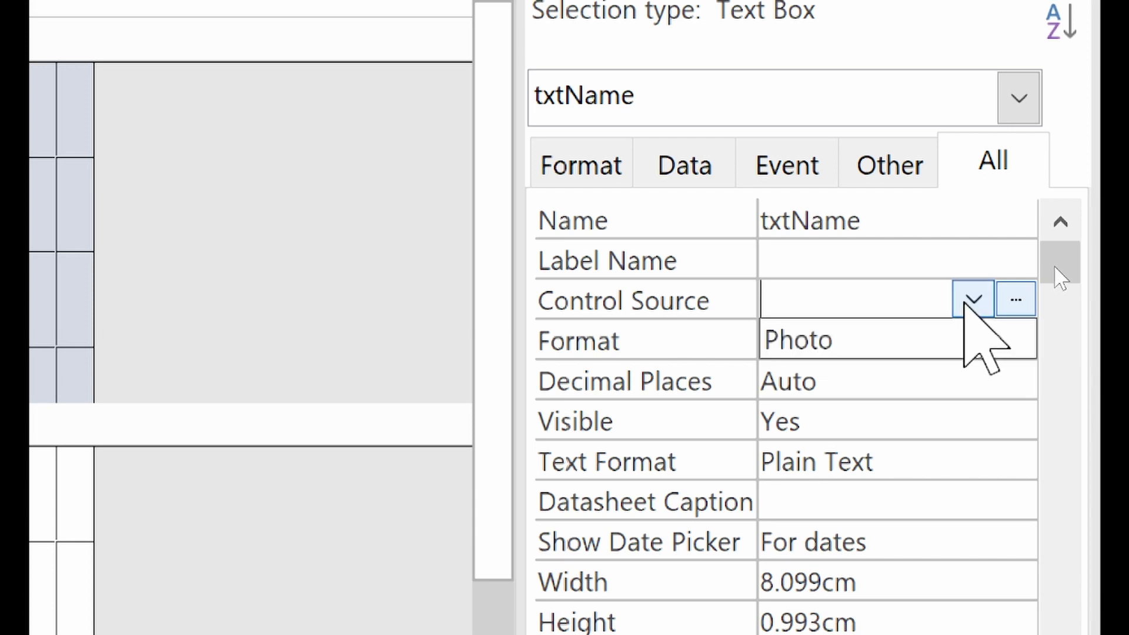
left_click(965, 302)
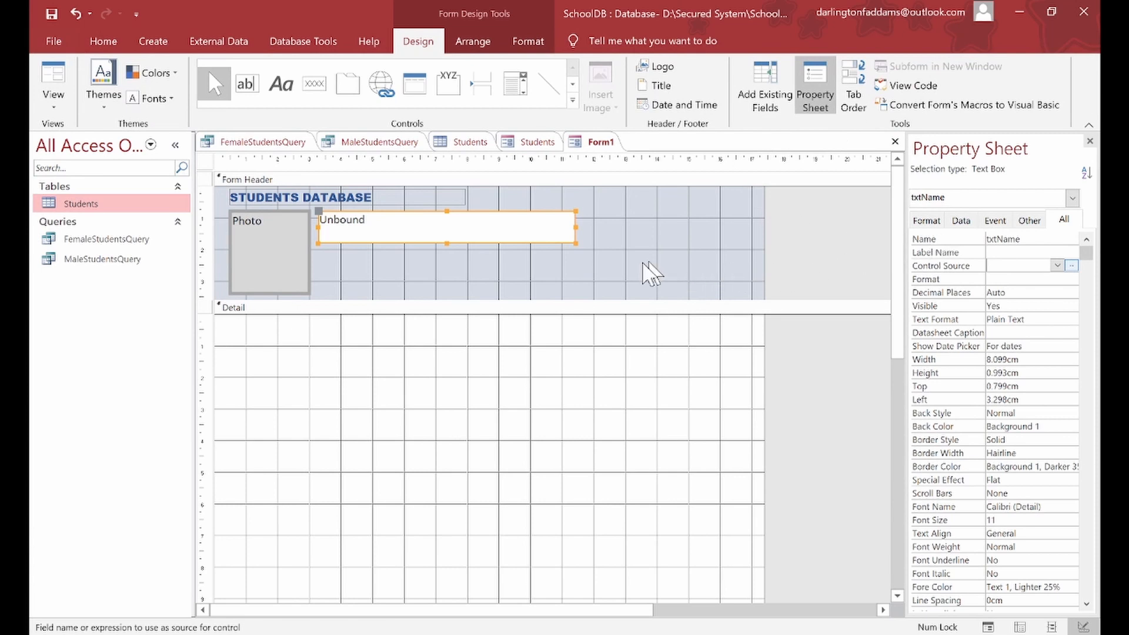
left_click(535, 247)
left_click(534, 235)
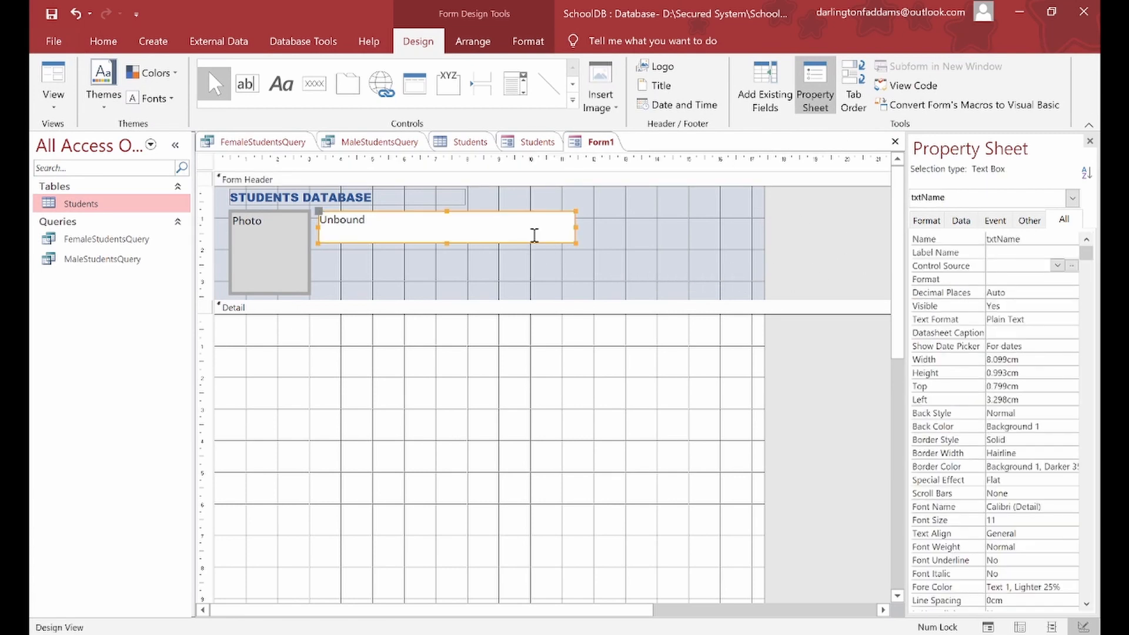
Step: Add the Students table's FirstName field to the Detail section
left_click(365, 338)
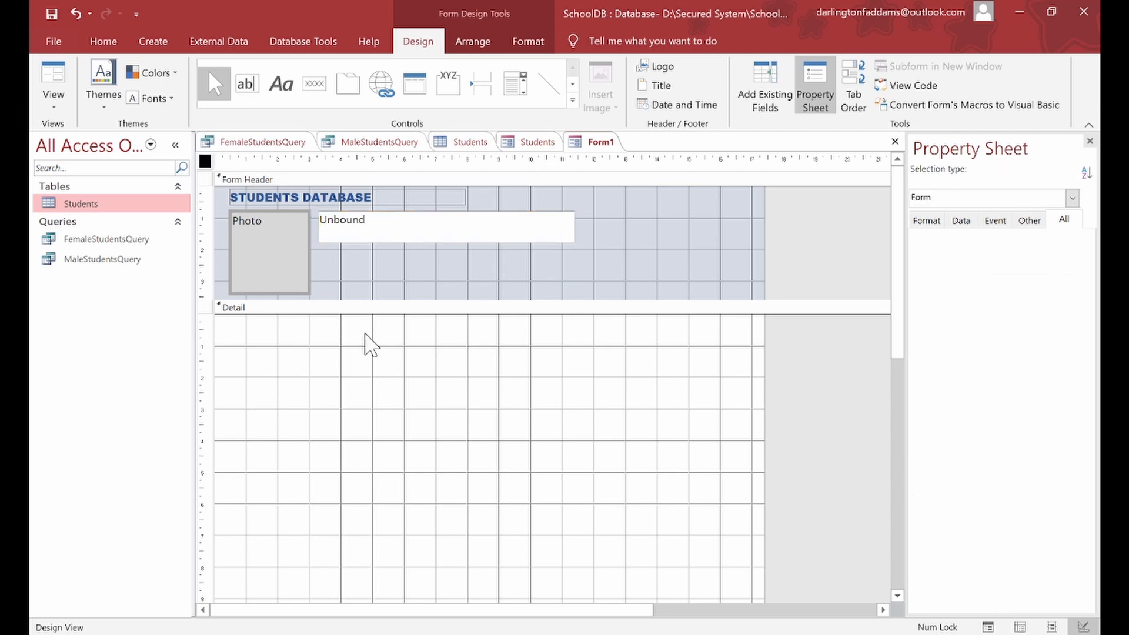
left_click(783, 112)
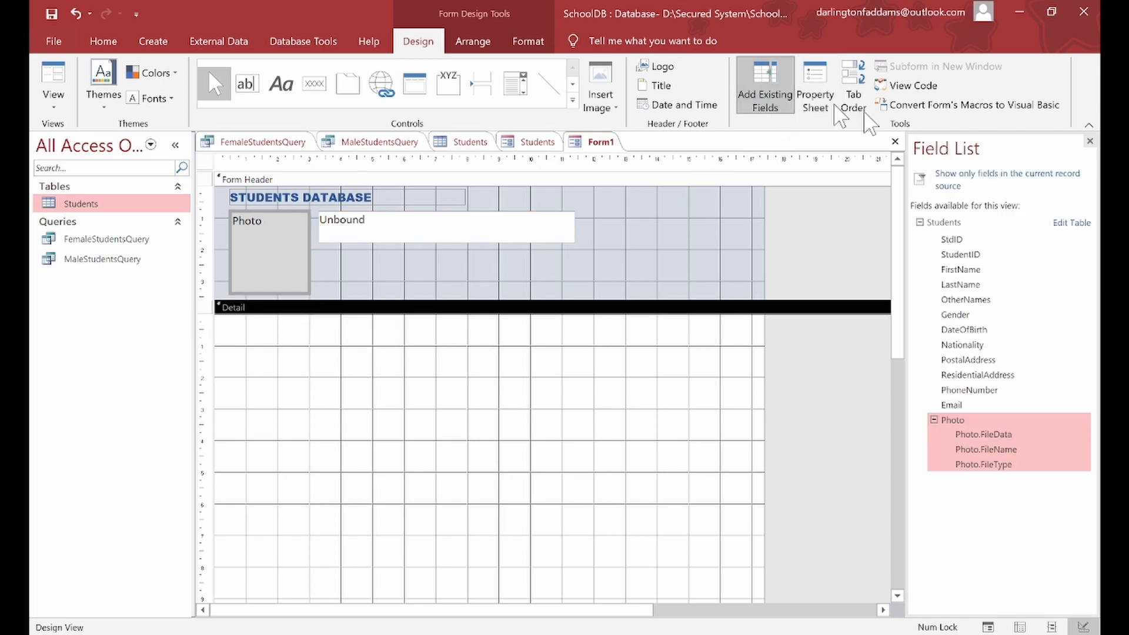
left_click_drag(973, 270, 401, 346)
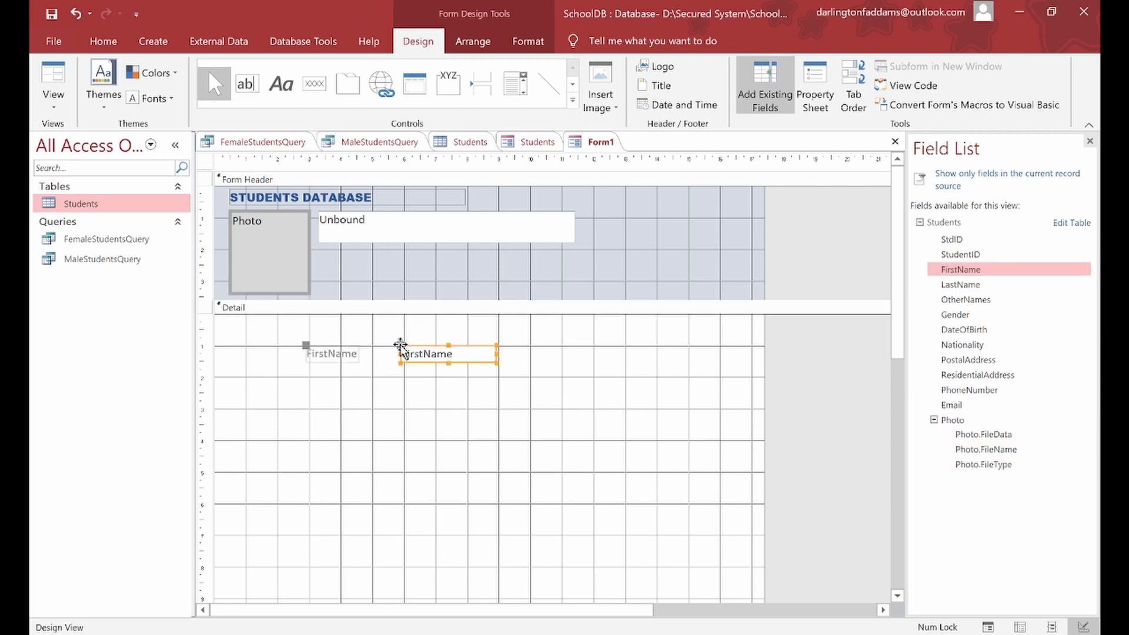
key("ctrl+z")
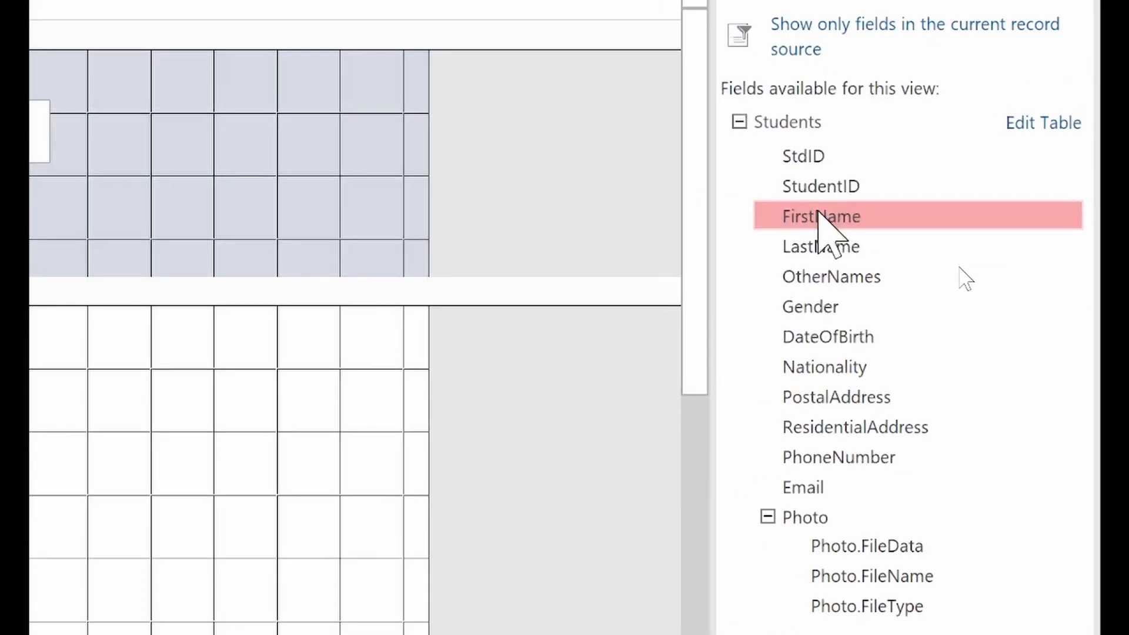
left_click_drag(817, 213, 382, 346)
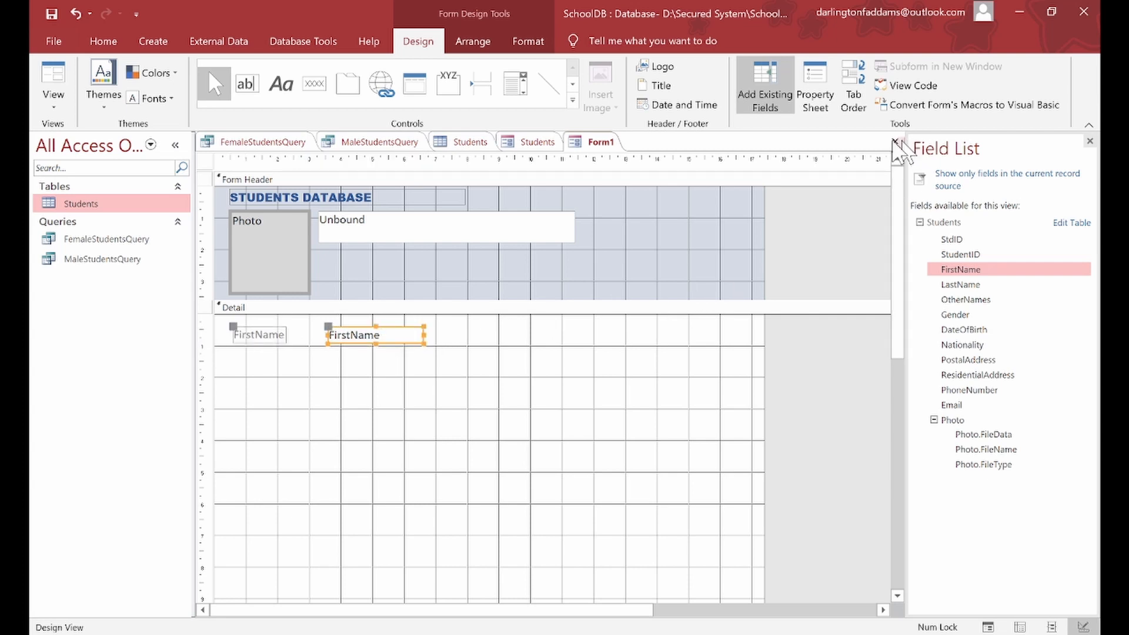
Step: Bind the header's txtName text box to the FirstName field
left_click(823, 107)
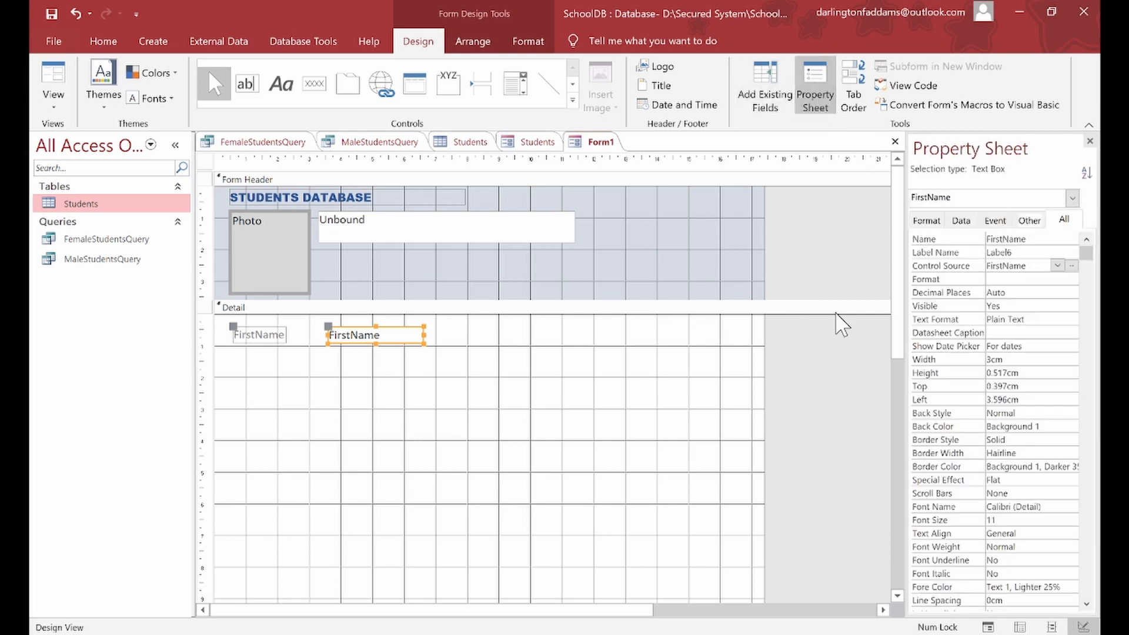
left_click(1057, 266)
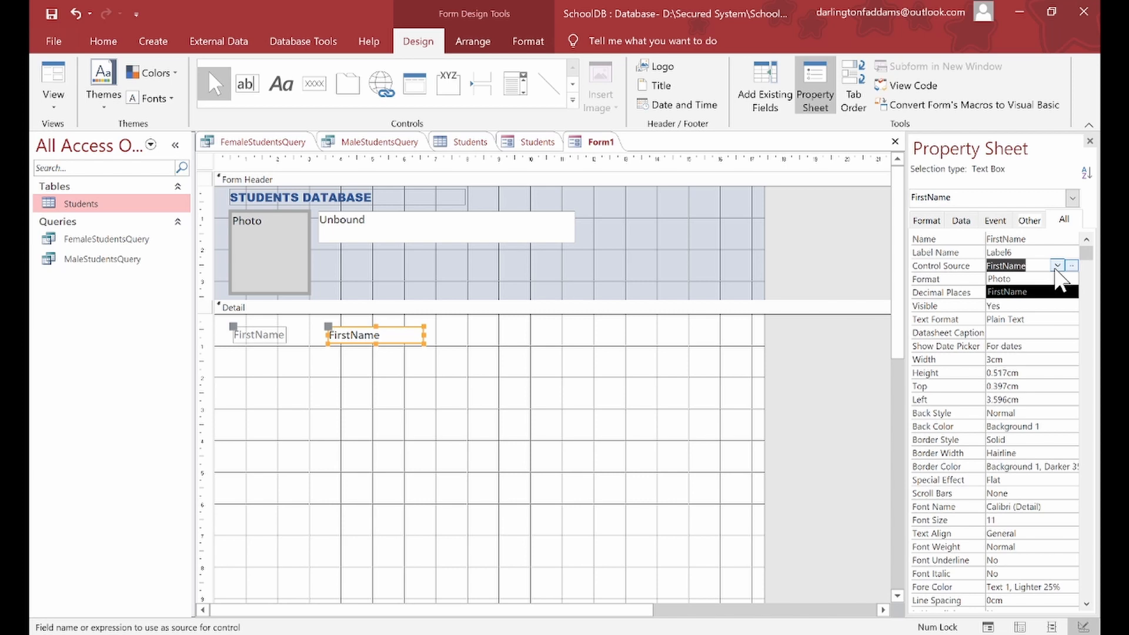
left_click(1057, 268)
left_click(529, 227)
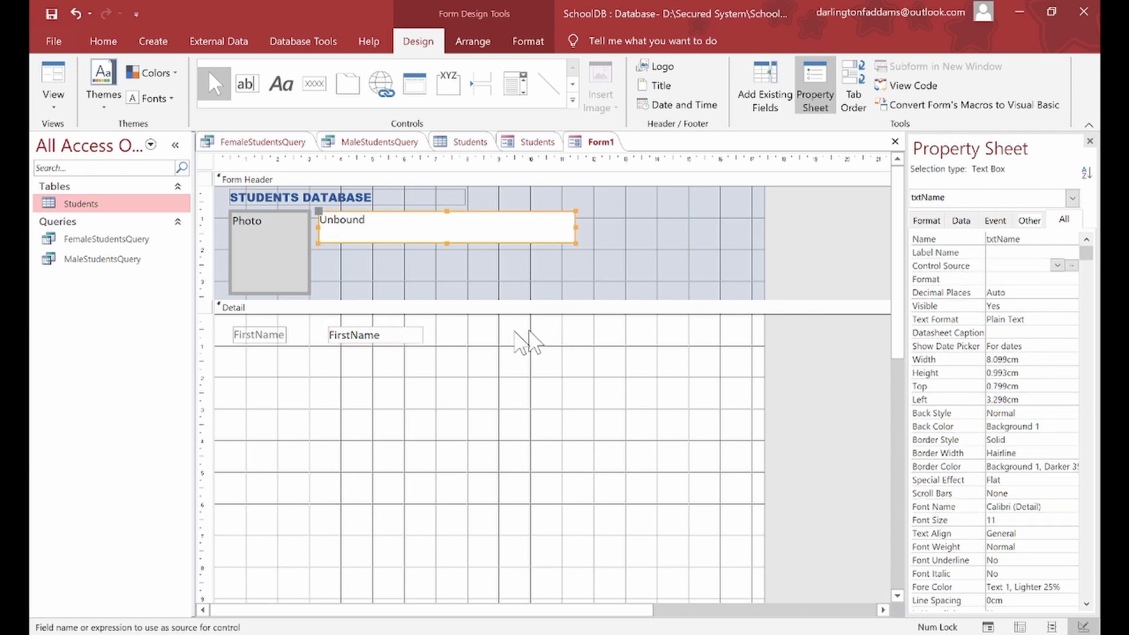
left_click(352, 341)
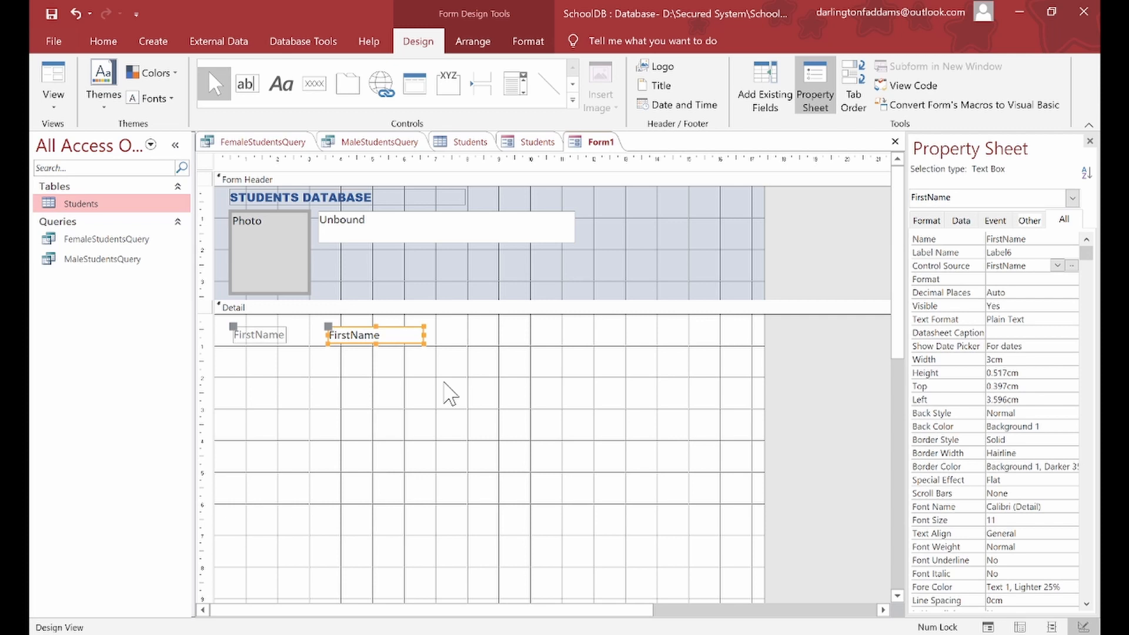
left_click(504, 231)
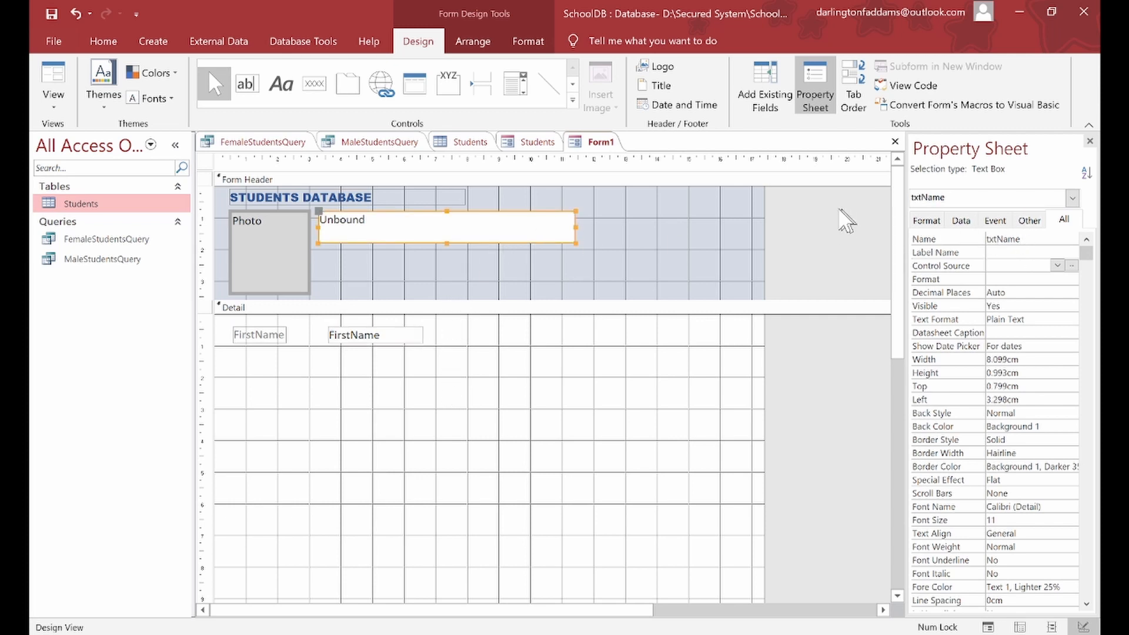
left_click(1057, 266)
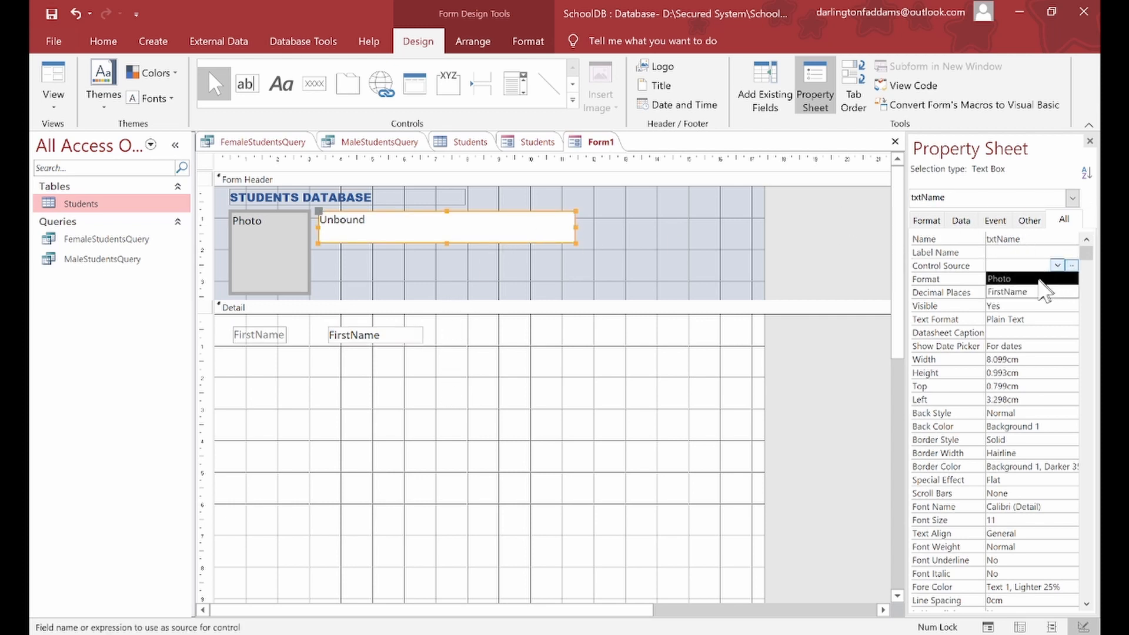
left_click(1030, 292)
left_click(557, 410)
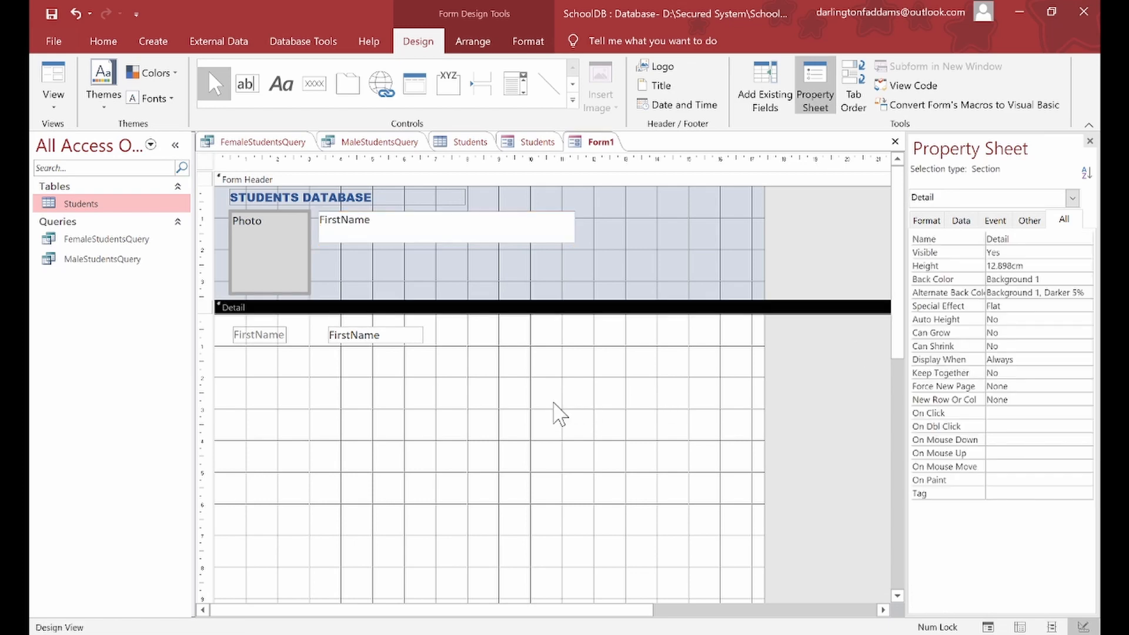
Step: Make the header name box's Back Style Transparent, keeping the Background 1 colour
left_click(516, 238)
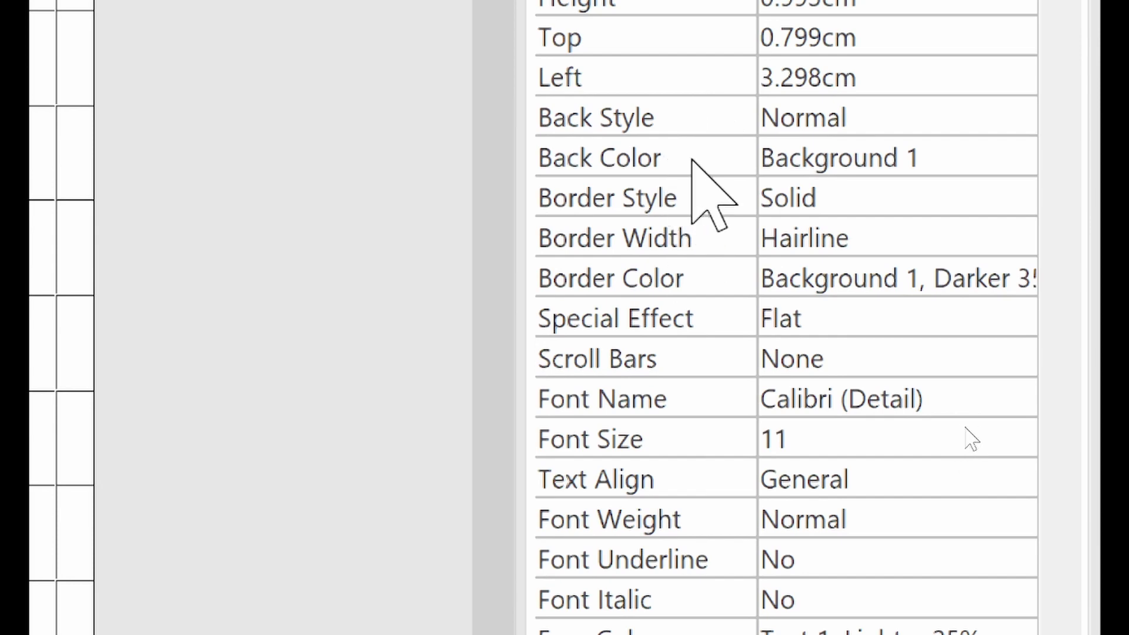
left_click(740, 157)
left_click(973, 157)
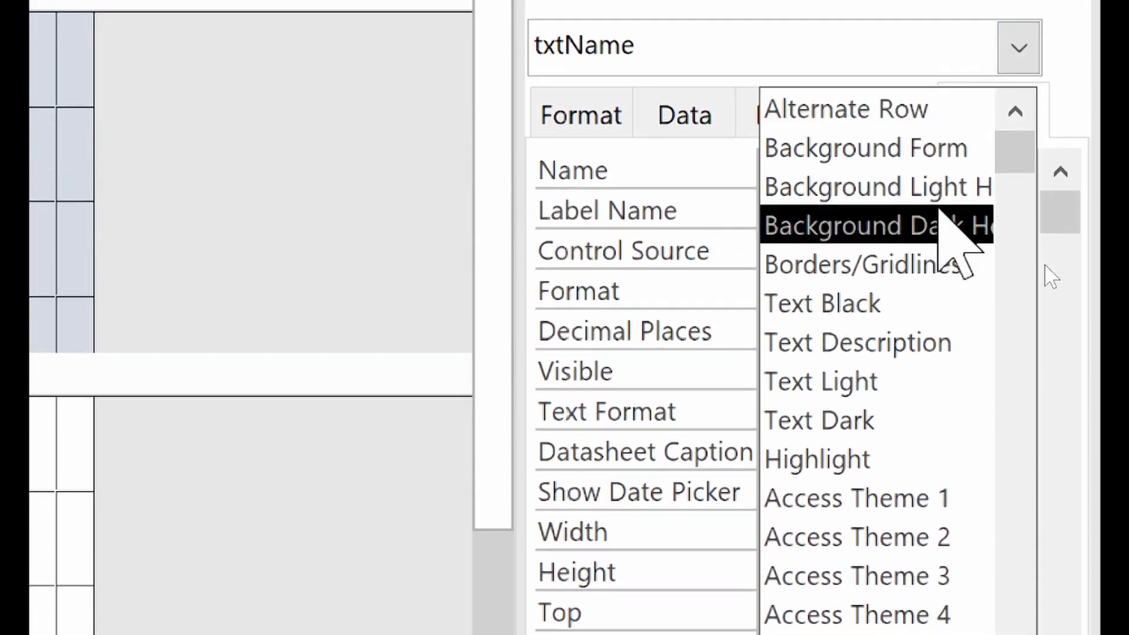
left_click_drag(1026, 147, 1040, 497)
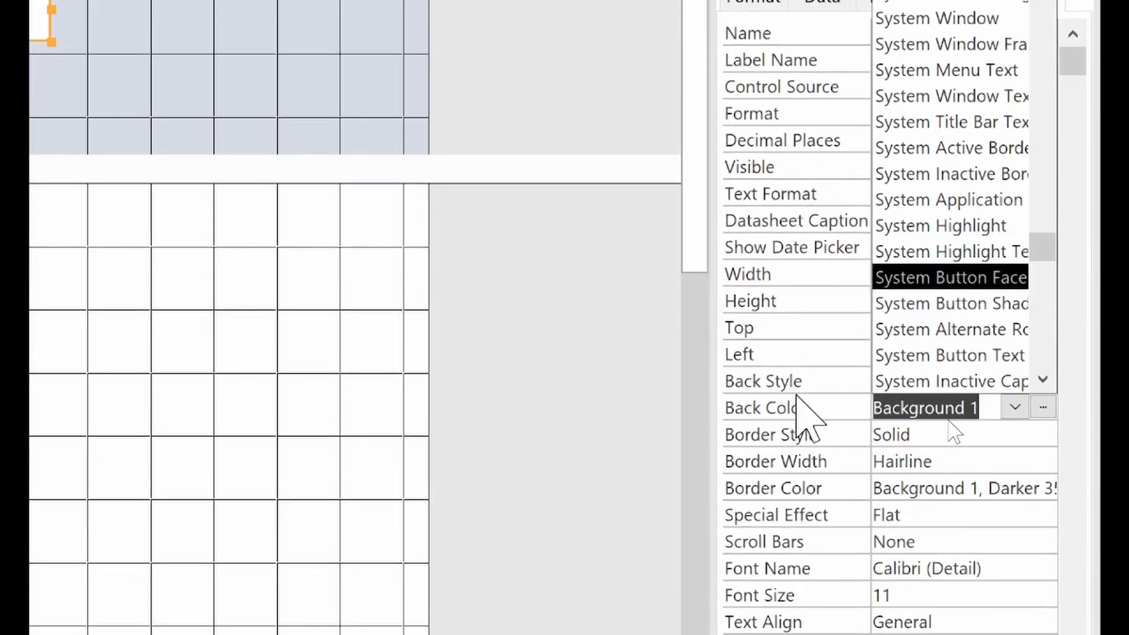
left_click(798, 404)
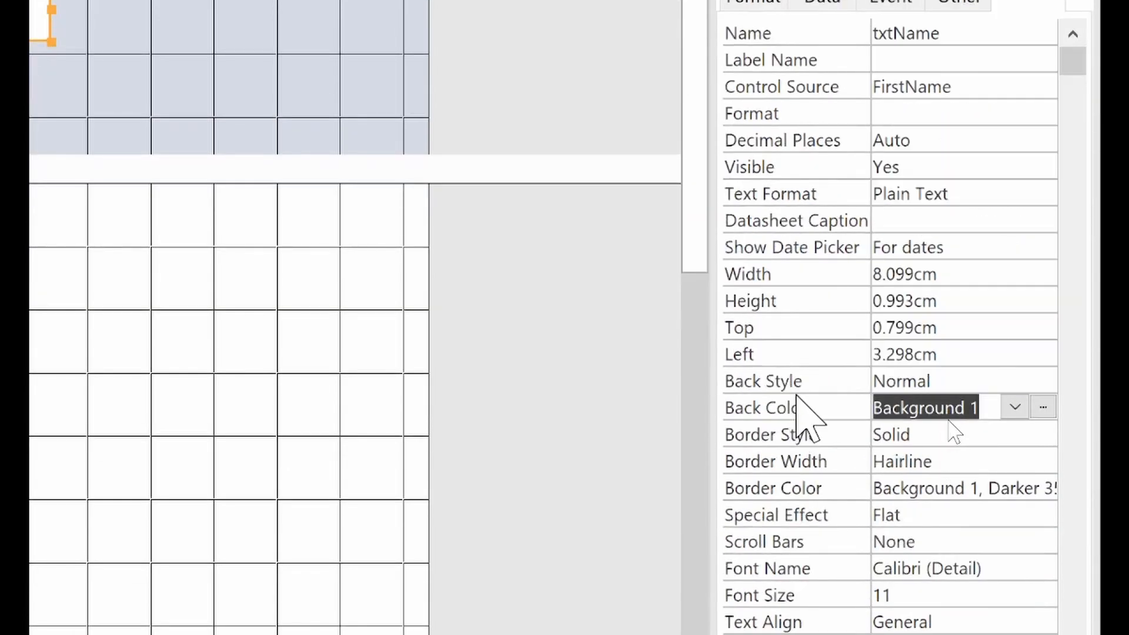
left_click(805, 383)
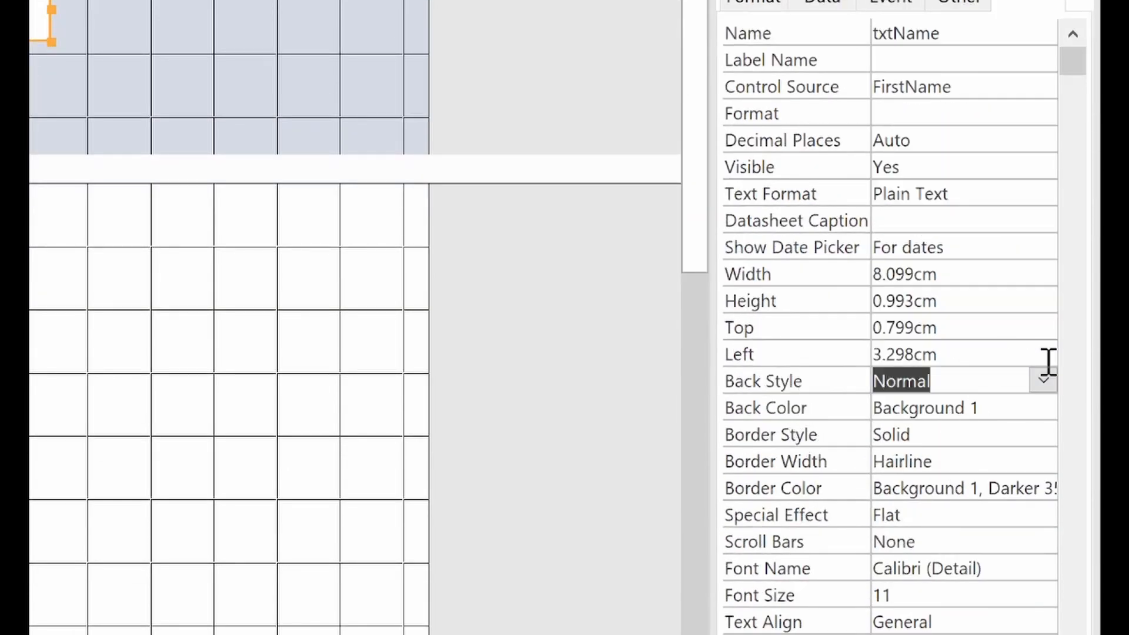
left_click(1043, 380)
left_click(1011, 407)
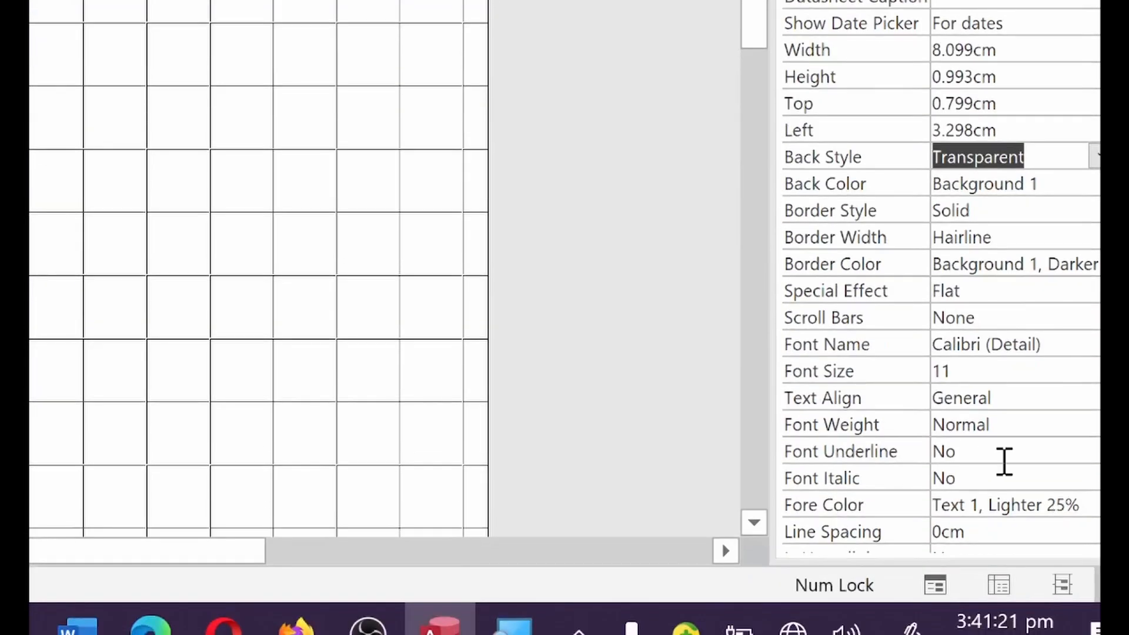
Step: Set the header name box to 24-point text and widen it
left_click(1049, 390)
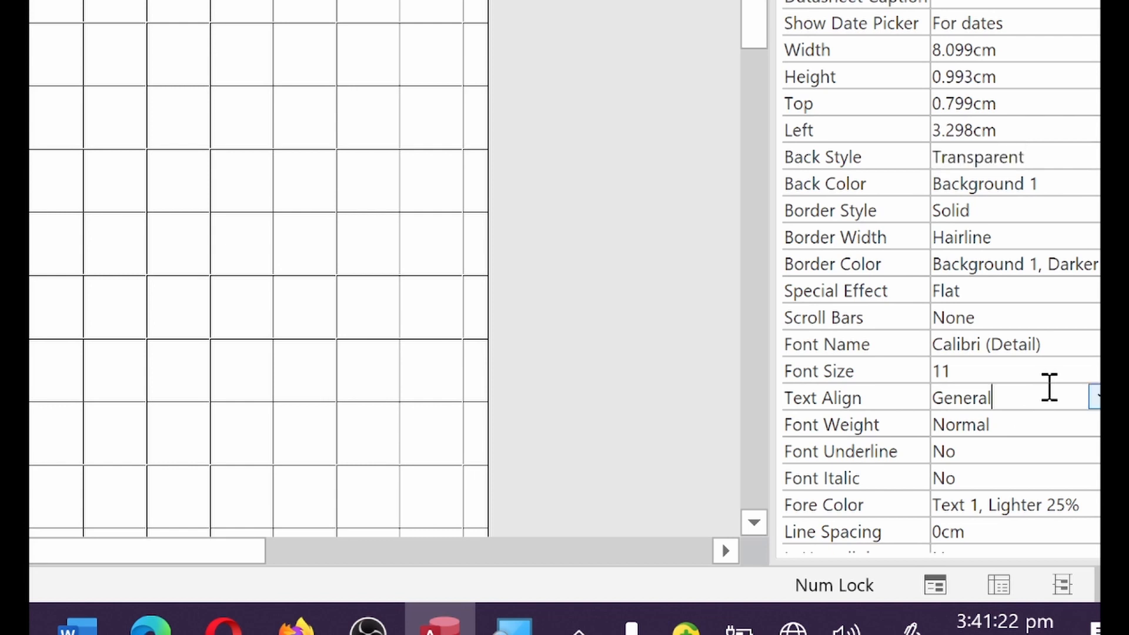
left_click(1050, 369)
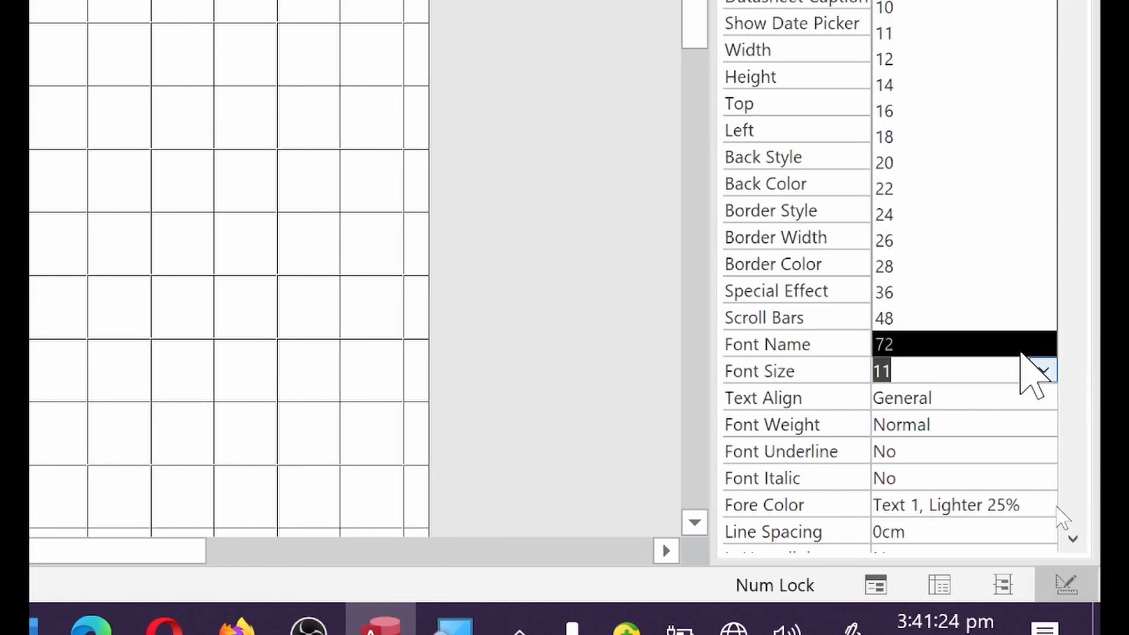
left_click(963, 213)
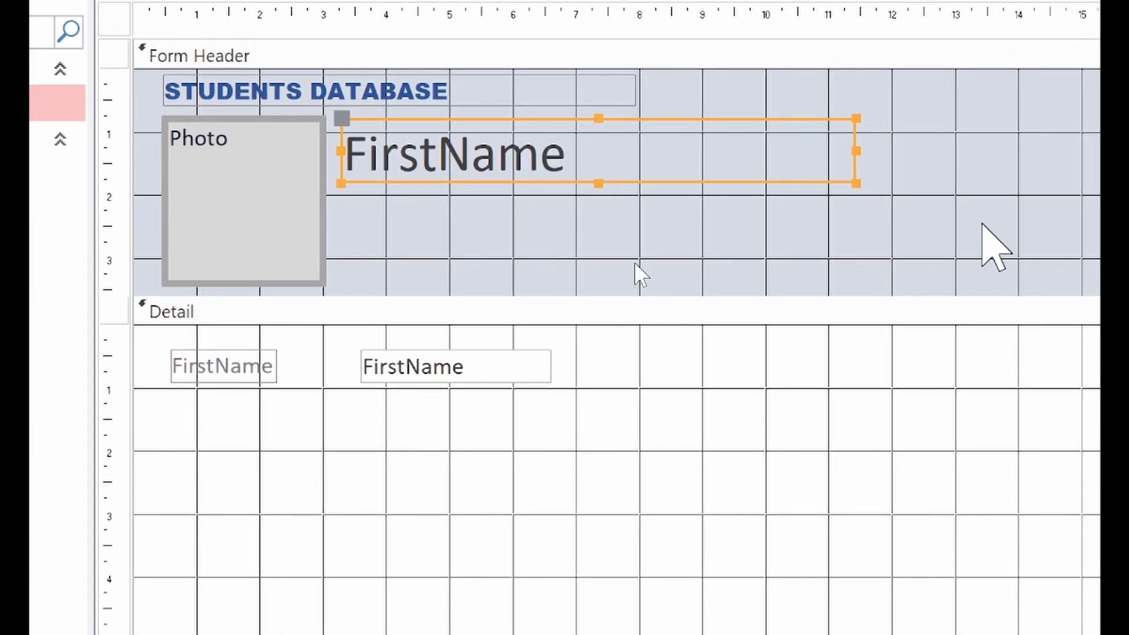
left_click_drag(855, 155, 1052, 167)
left_click(423, 393)
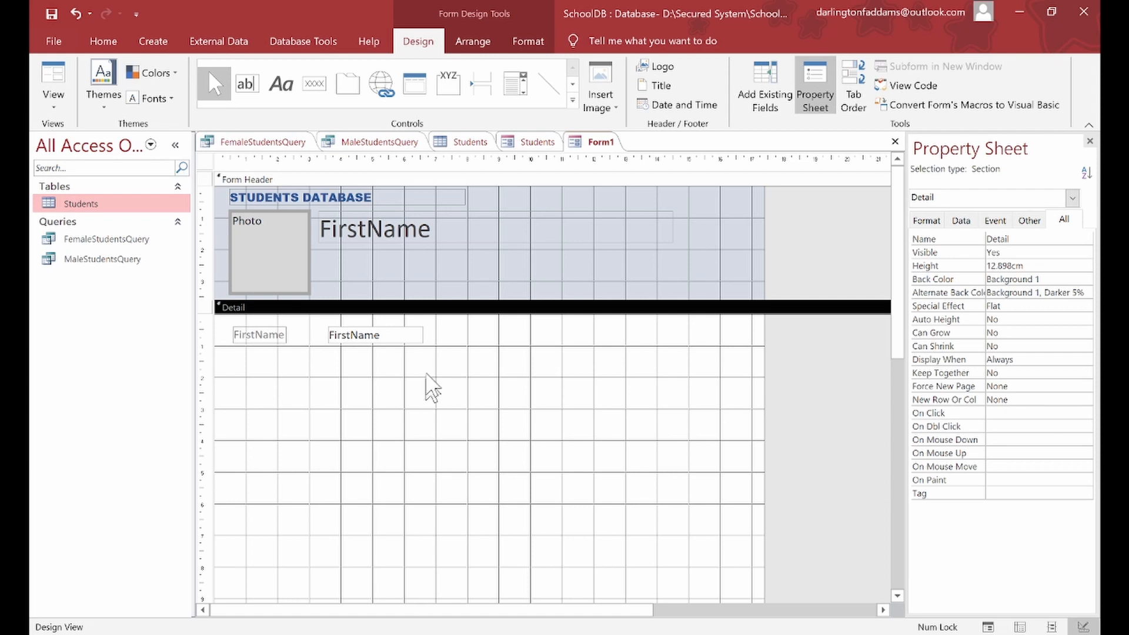
Step: Widen the Detail FirstName text box, then switch the form to Form View
left_click(415, 335)
left_click_drag(431, 334, 501, 339)
left_click(458, 386)
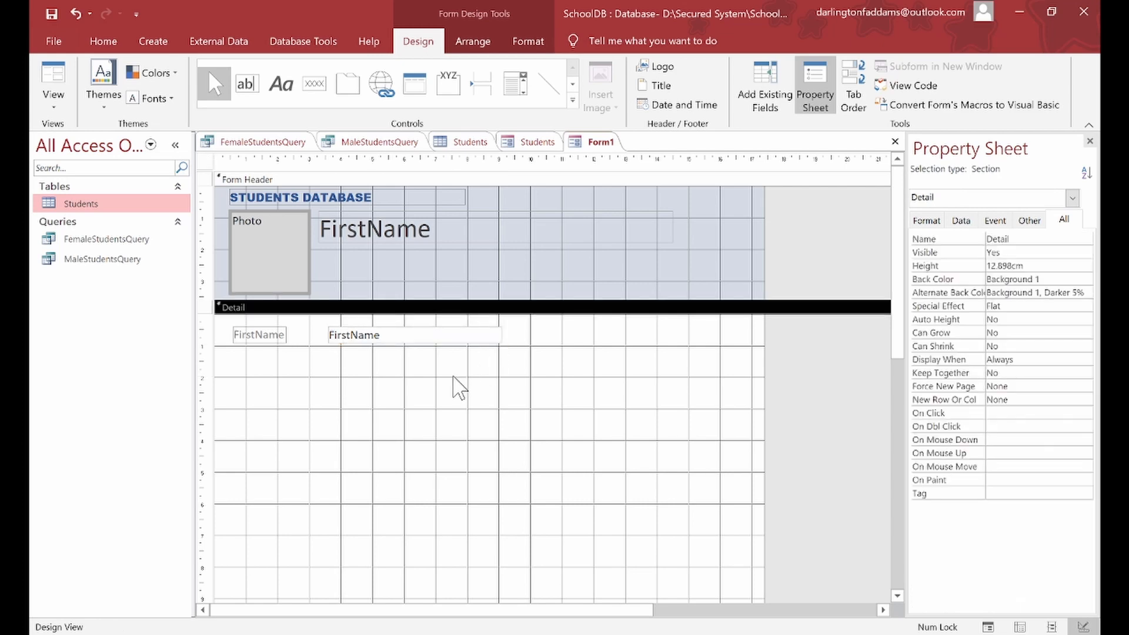
left_click(59, 104)
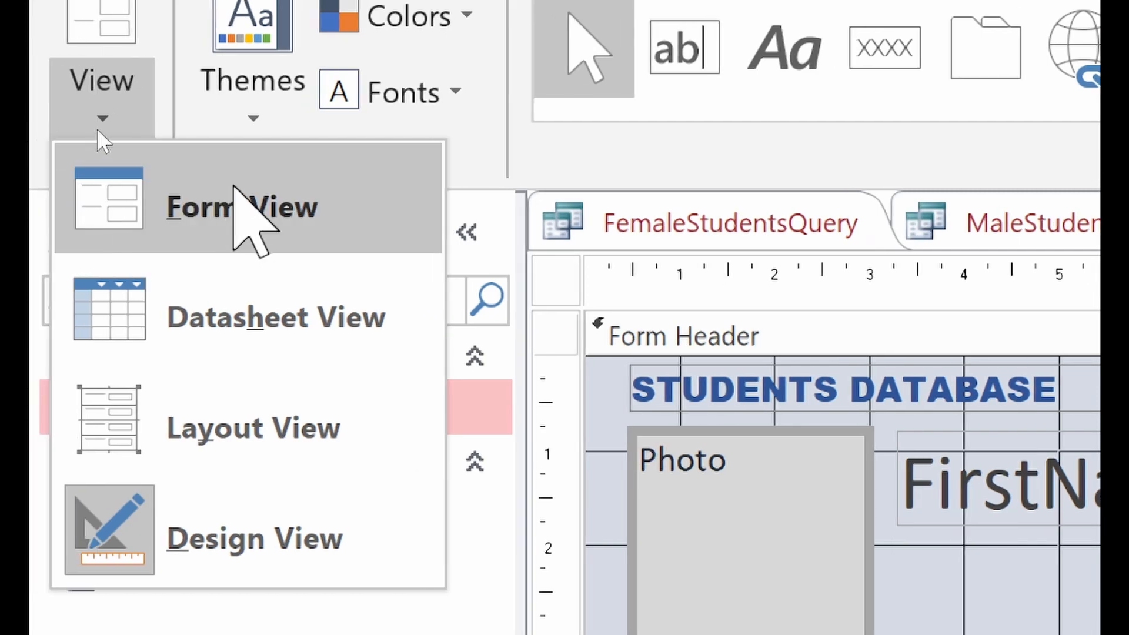
left_click(240, 203)
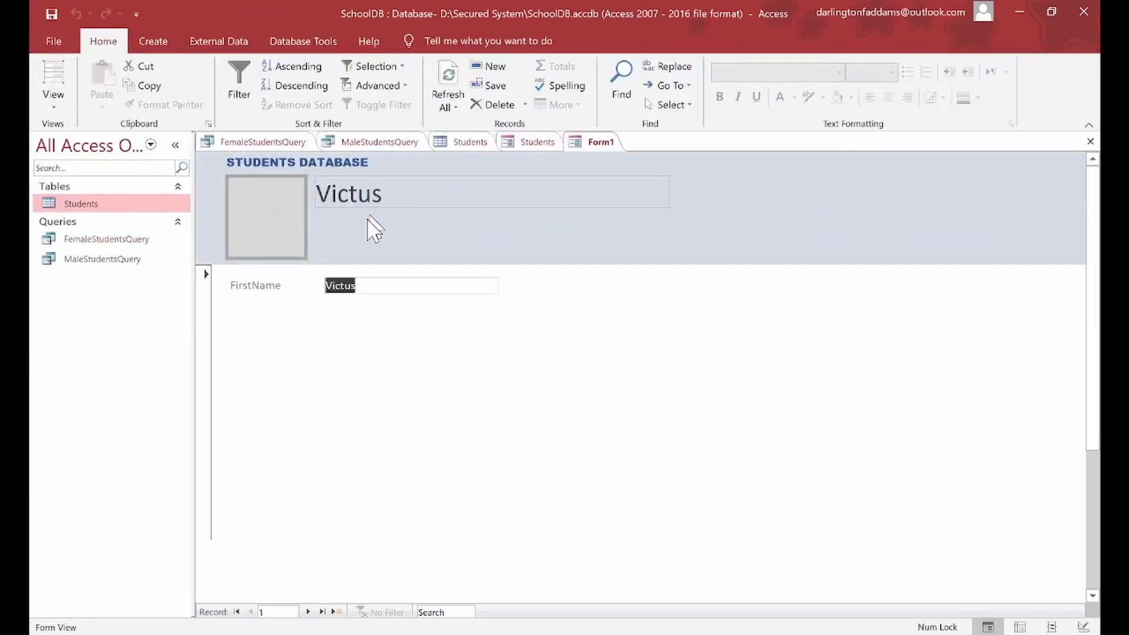
left_click(388, 214)
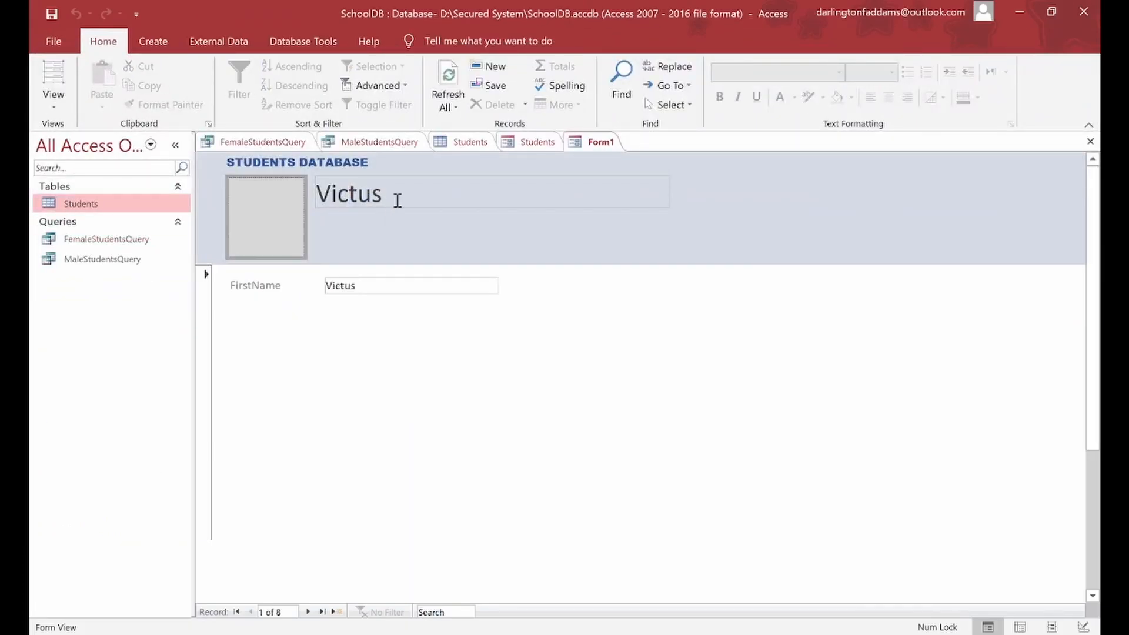
left_click(310, 611)
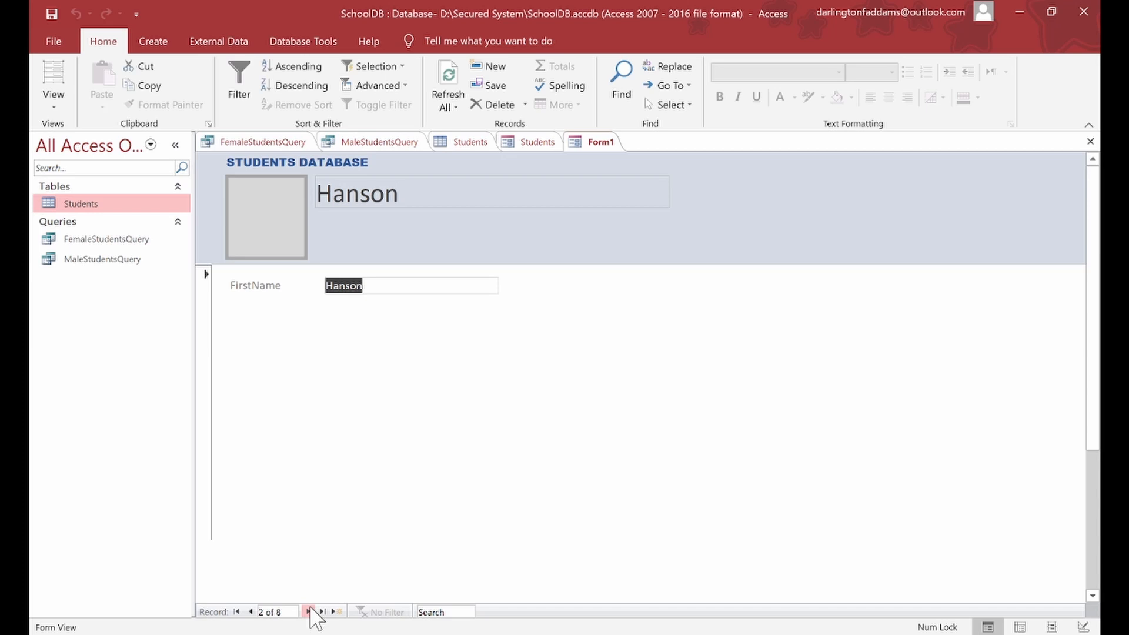
left_click(310, 612)
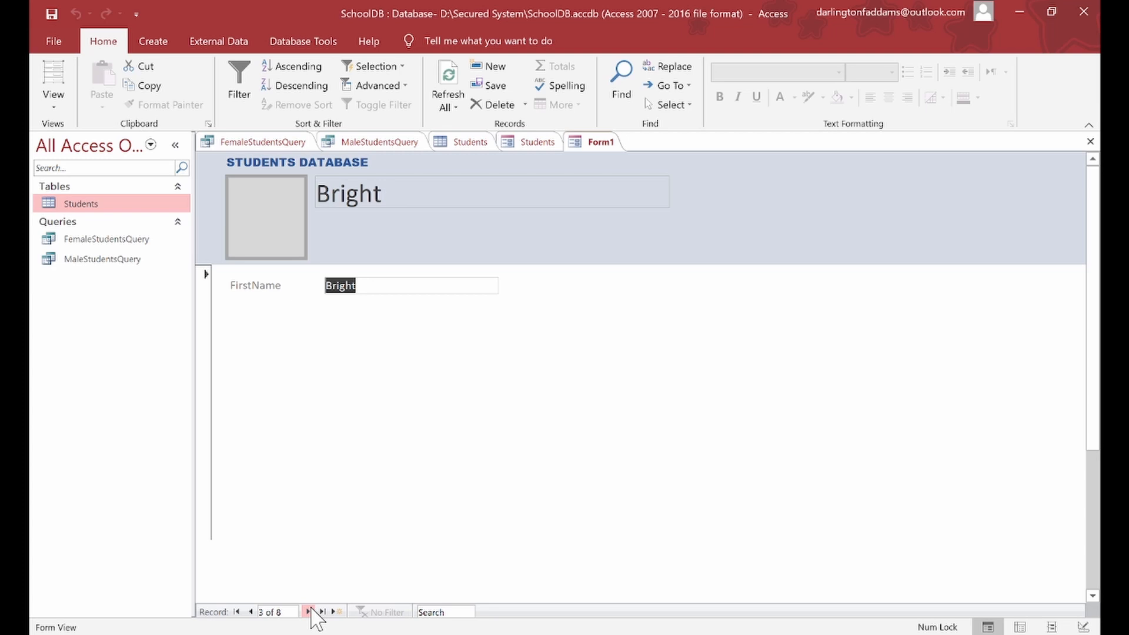
left_click(310, 611)
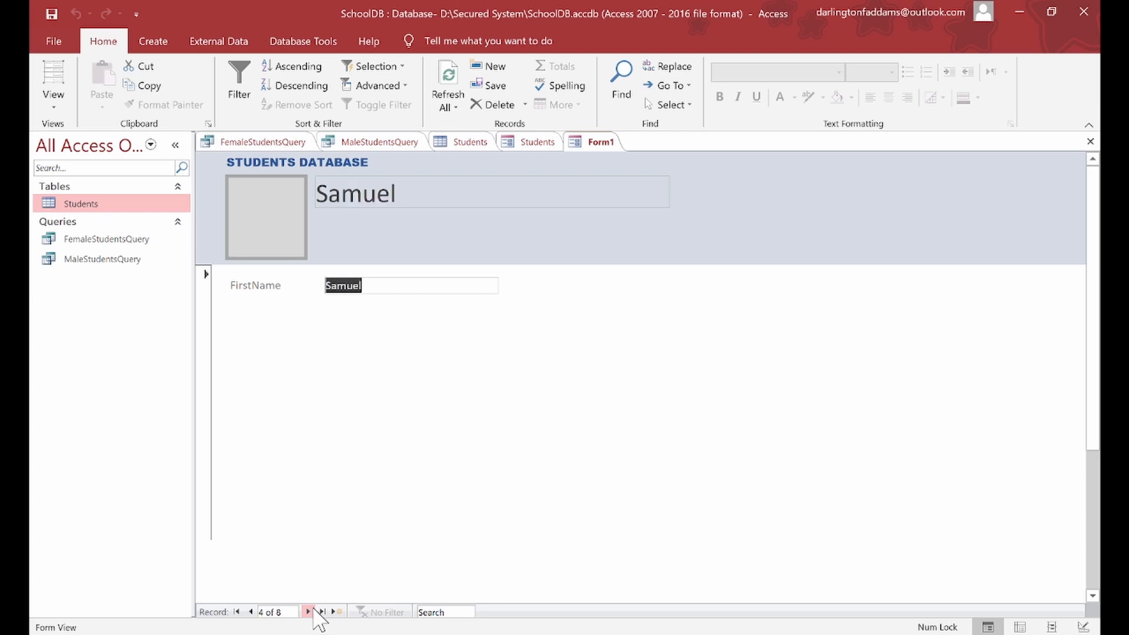
left_click(309, 612)
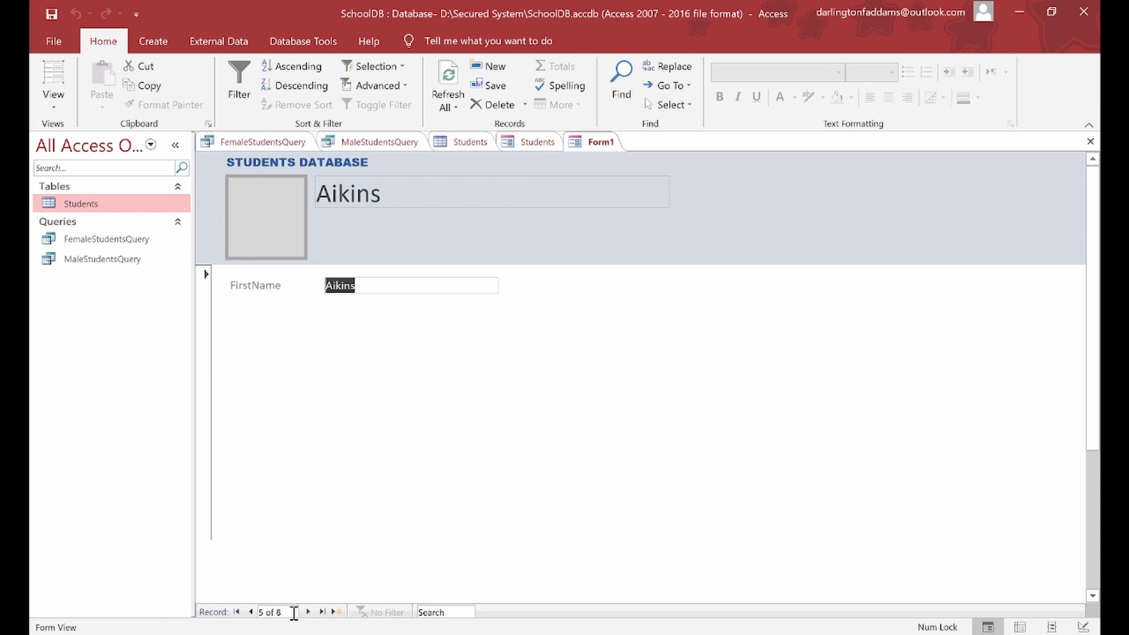
left_click(236, 612)
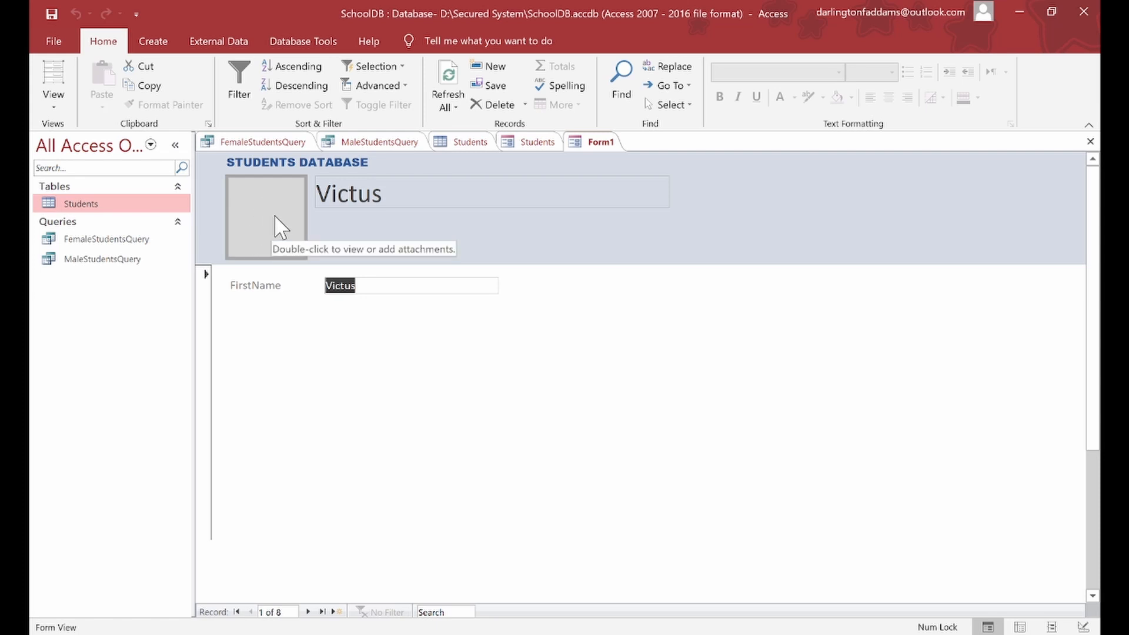
Step: Open IMG_20210210_162820.jpg from Students ID Card's pics folder in Adobe Fireworks CS6
mouse_move(377, 634)
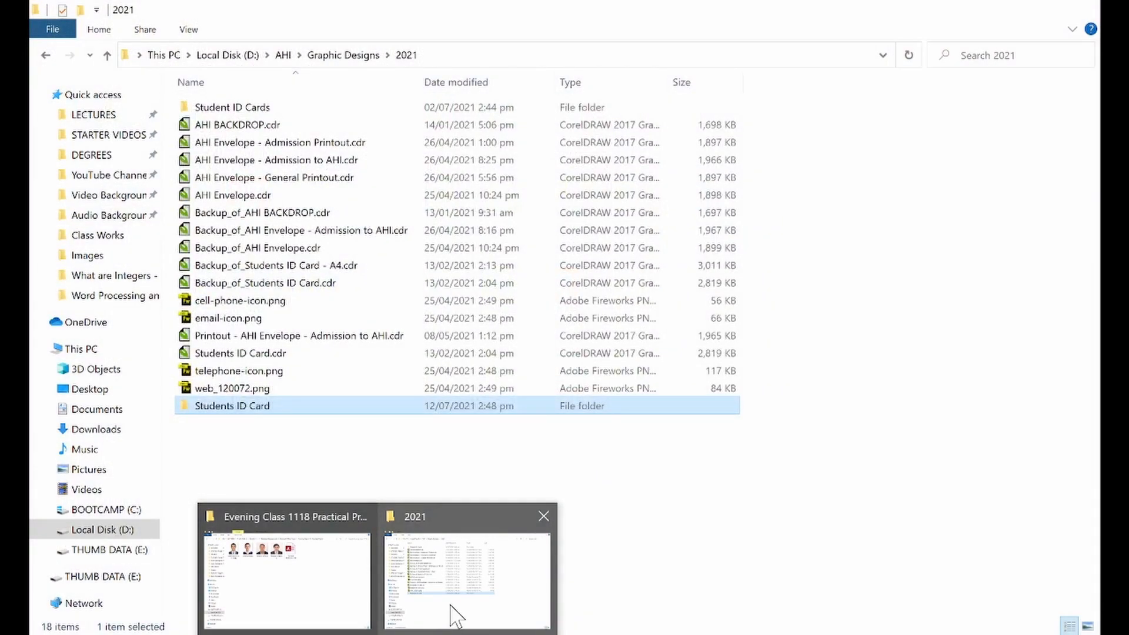
left_click(456, 616)
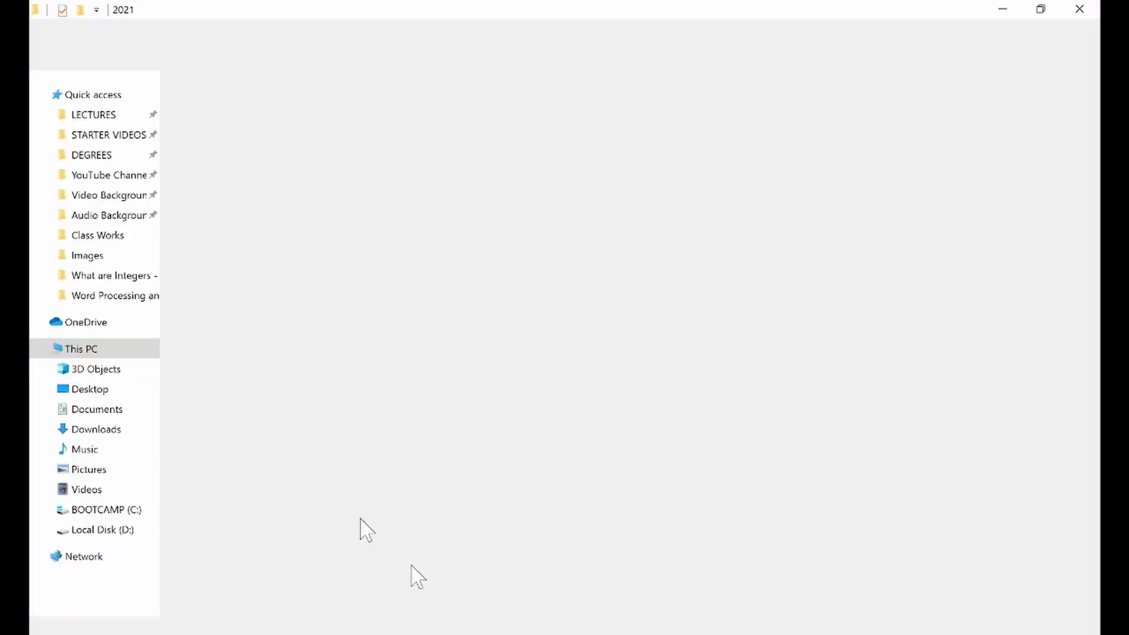
double_click(249, 408)
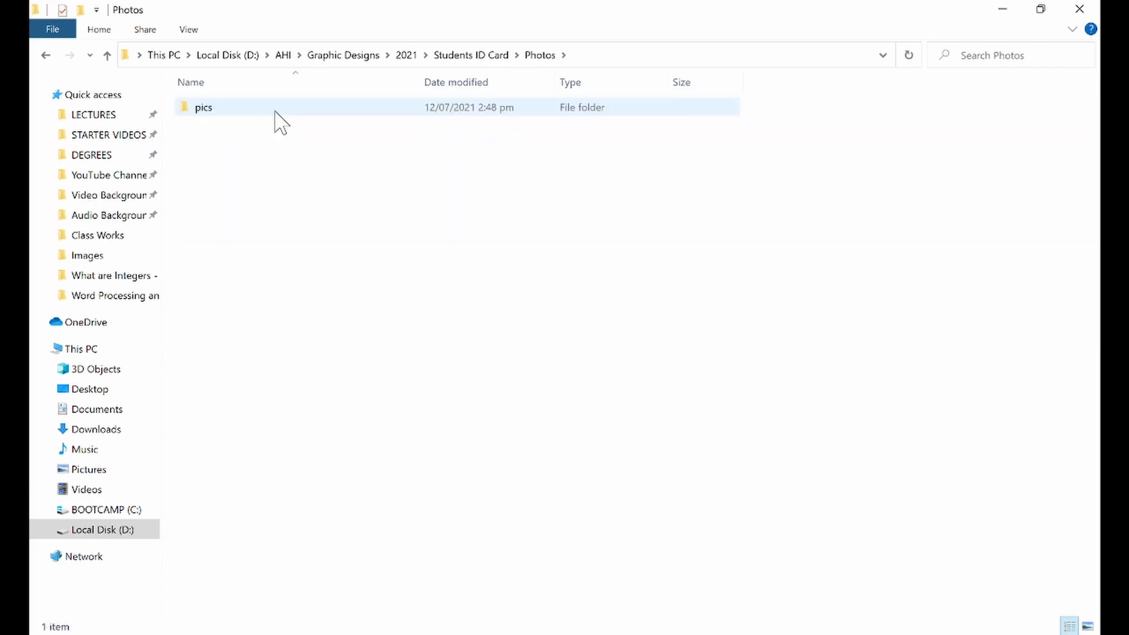
double_click(216, 109)
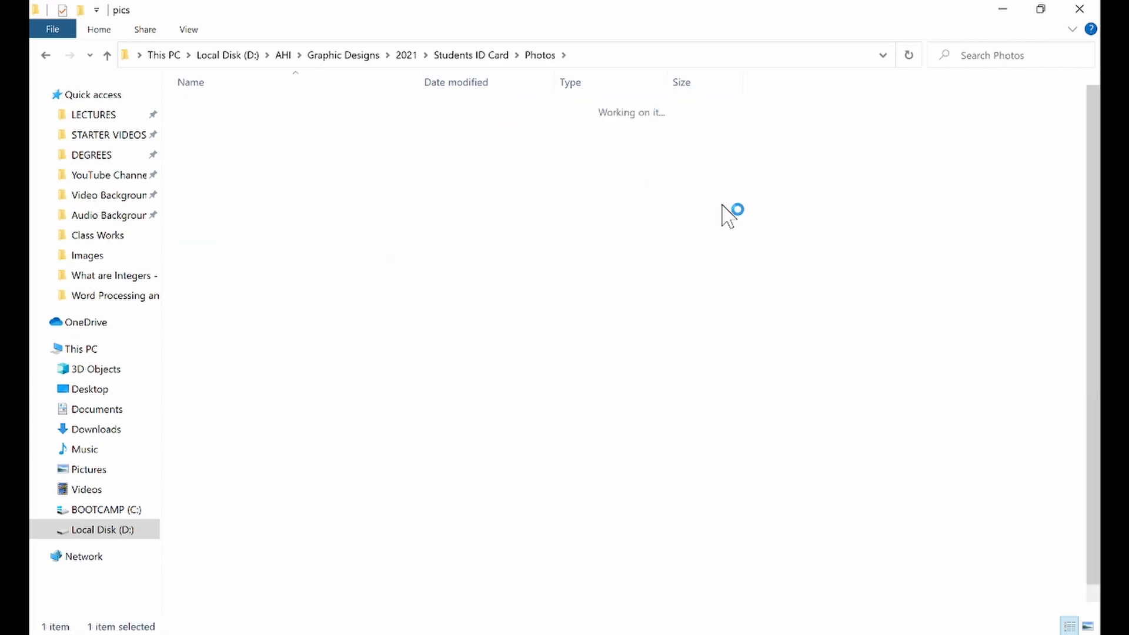
left_click(821, 221)
scroll(822, 221, "down", 1)
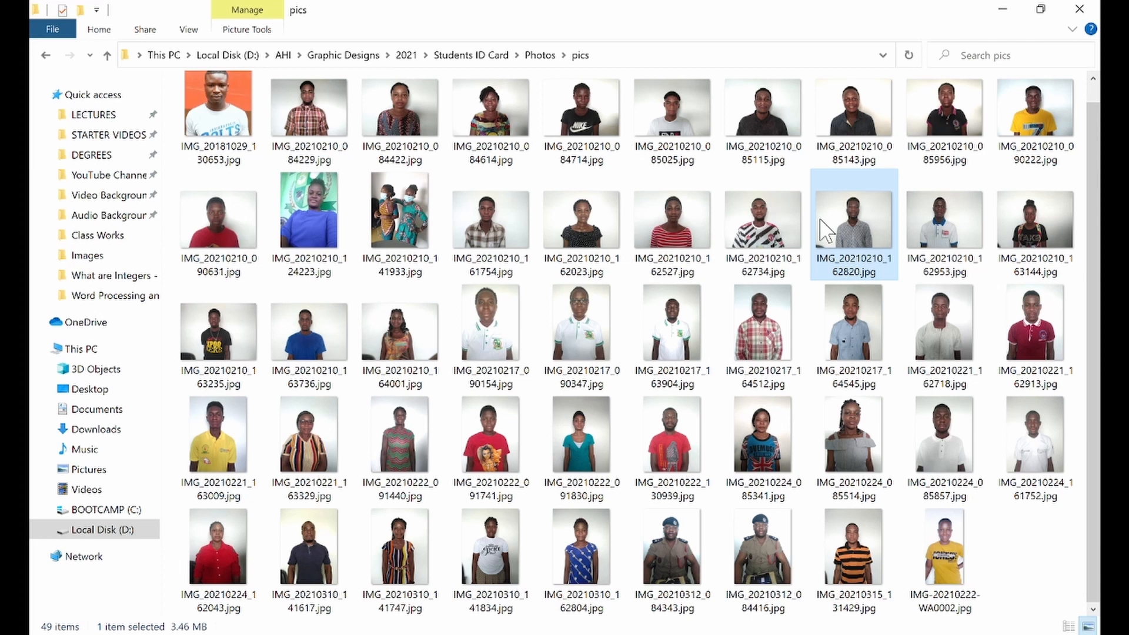
right_click(821, 221)
mouse_move(837, 332)
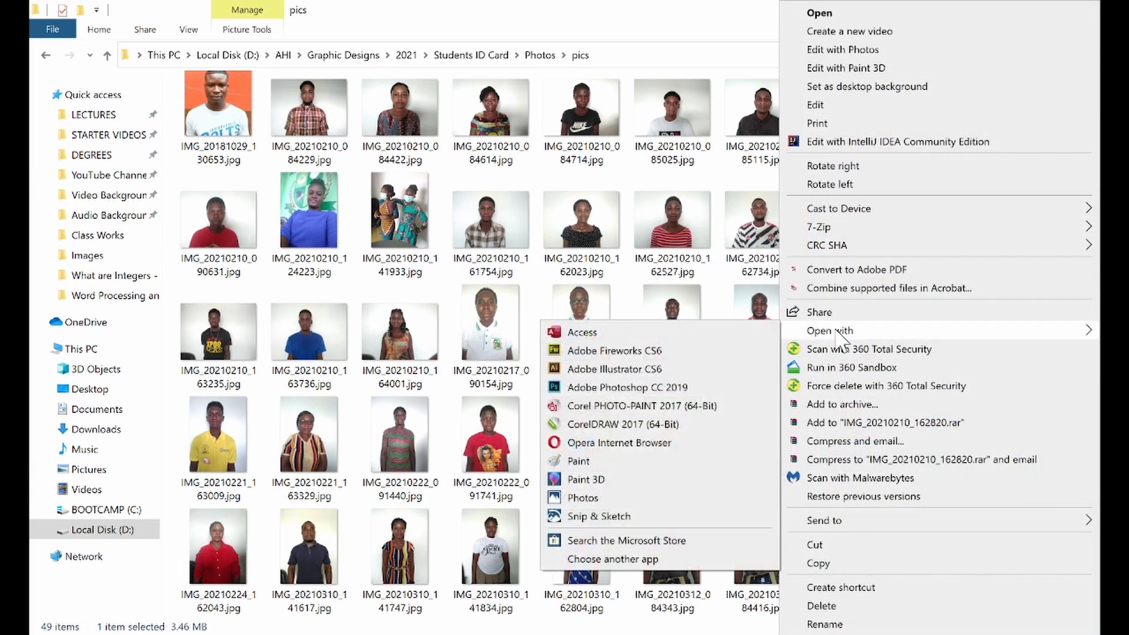
left_click(692, 351)
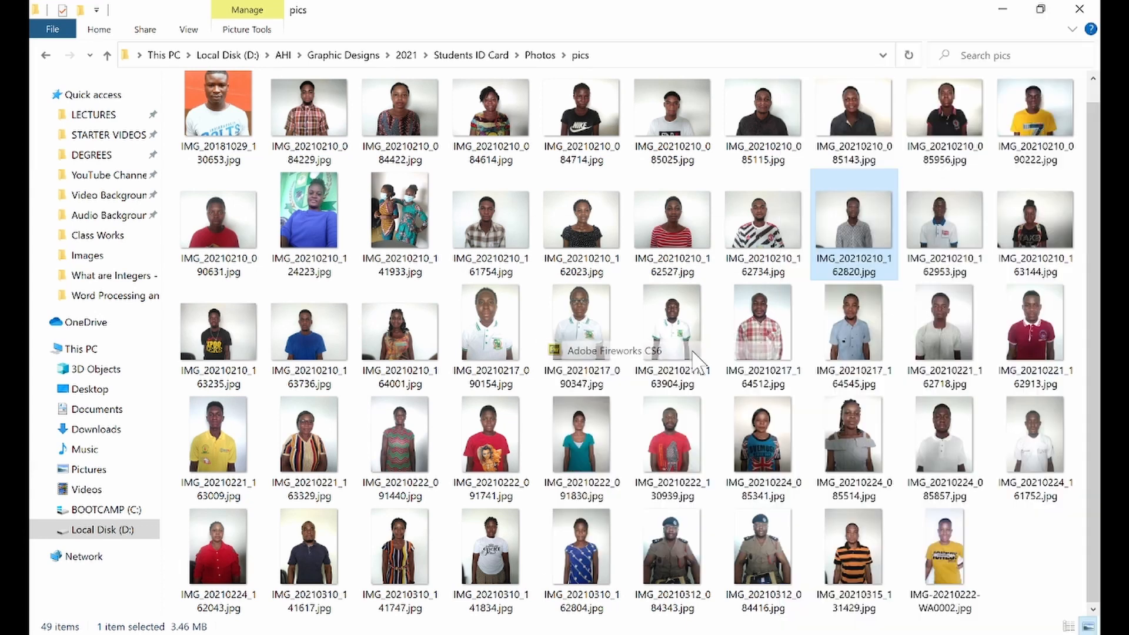
left_click(1002, 10)
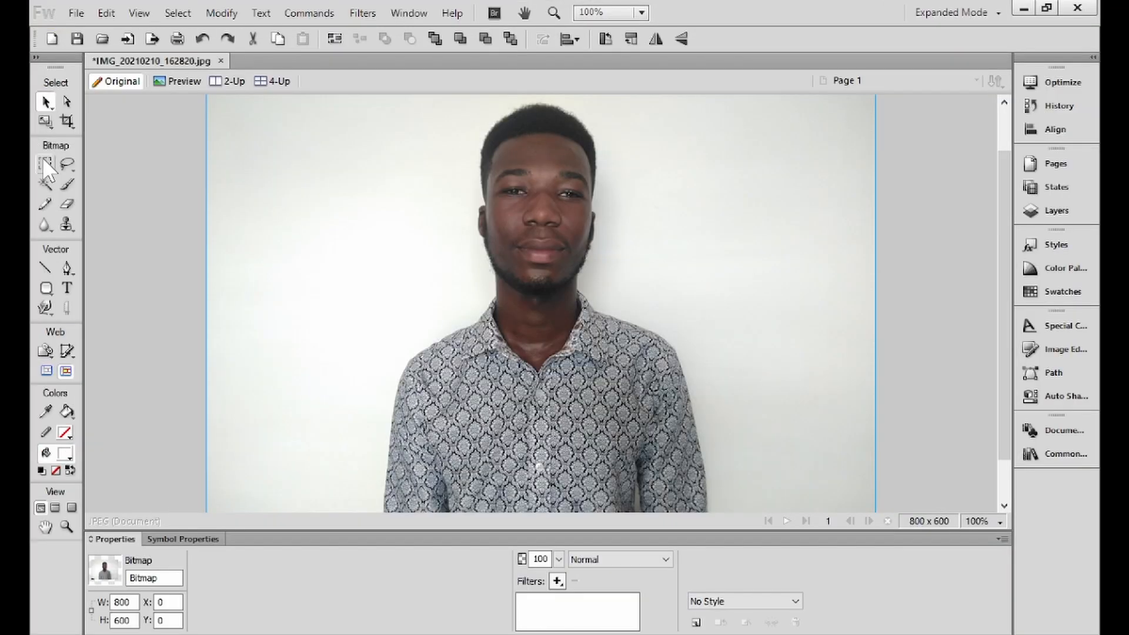
Step: Crop the photo to a 296 x 338 selection around the head and shoulders
left_click(45, 163)
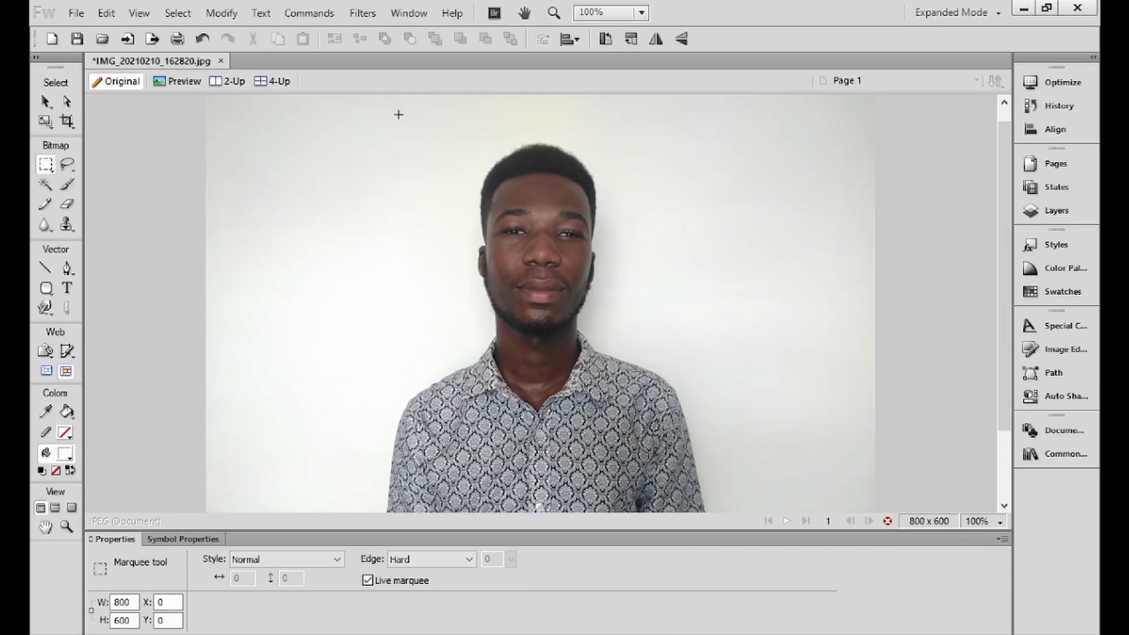
left_click_drag(409, 119, 657, 411)
key("ctrl+z")
left_click_drag(630, 352, 631, 349)
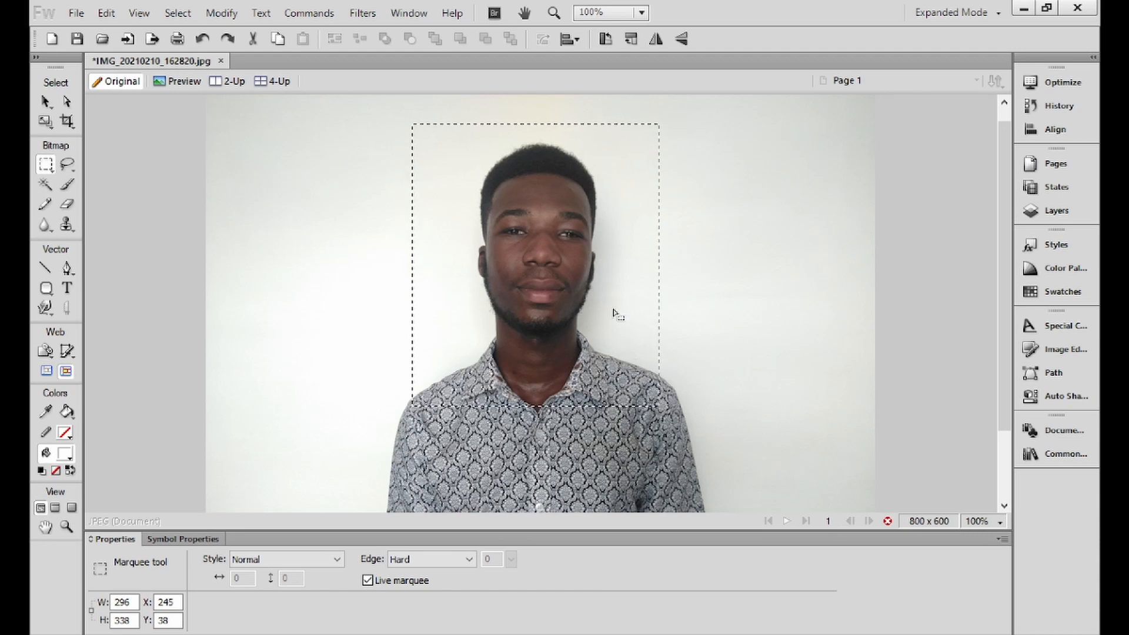
left_click_drag(613, 312, 616, 315)
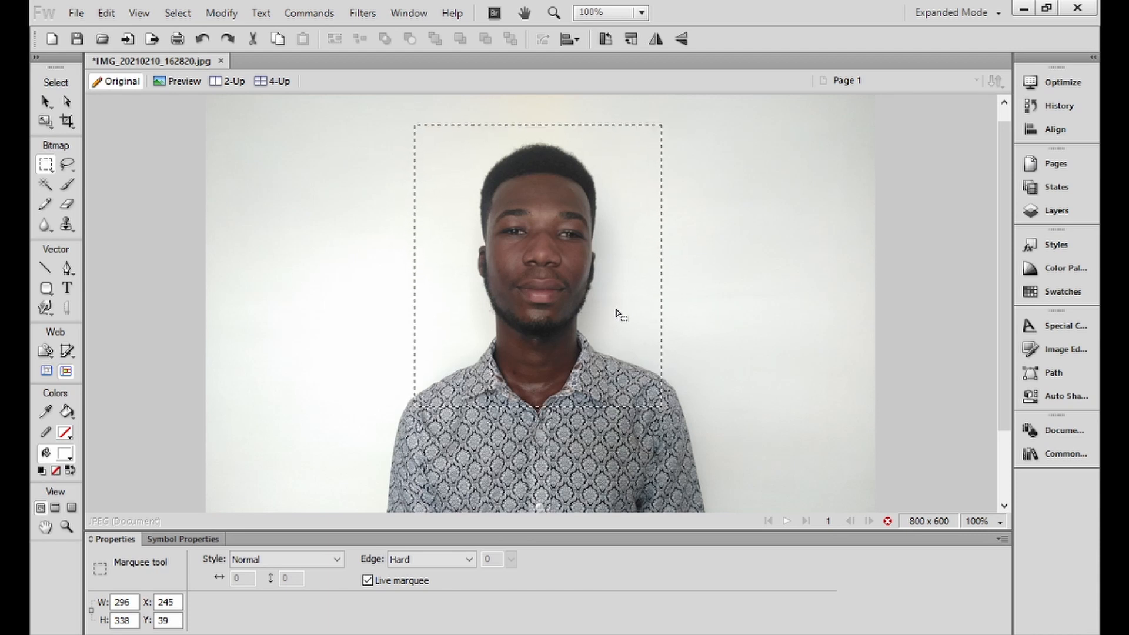
right_click(587, 282)
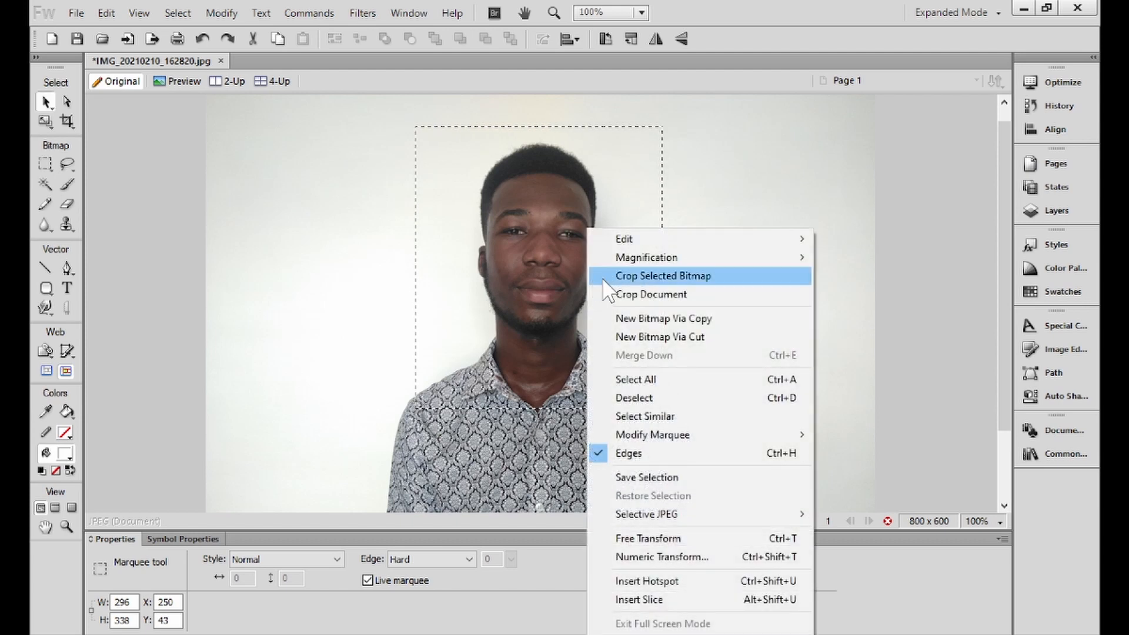
left_click(631, 300)
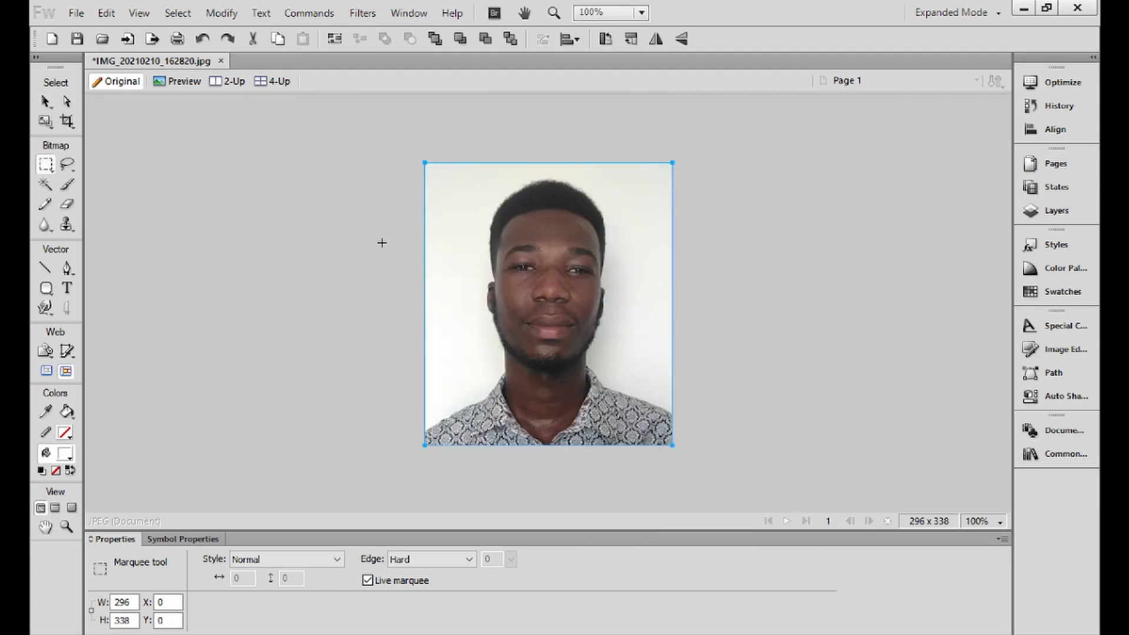
Step: Apply Auto Levels to the photo bitmap from the Image Editing panel
left_click(46, 102)
left_click(605, 321)
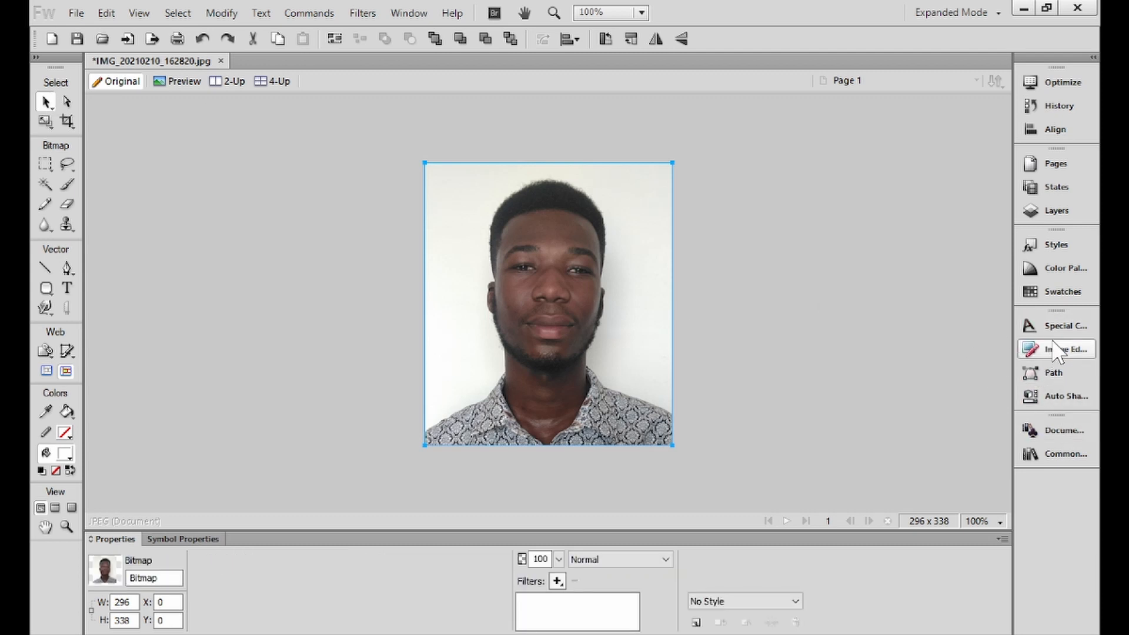
left_click(1053, 347)
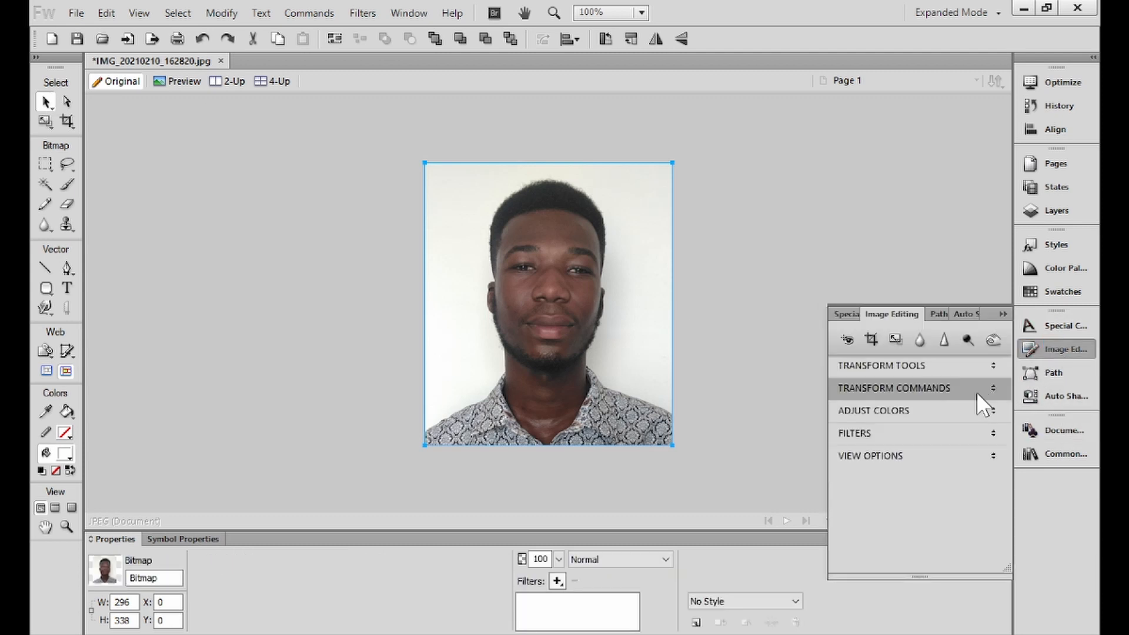
left_click(926, 413)
left_click(937, 383)
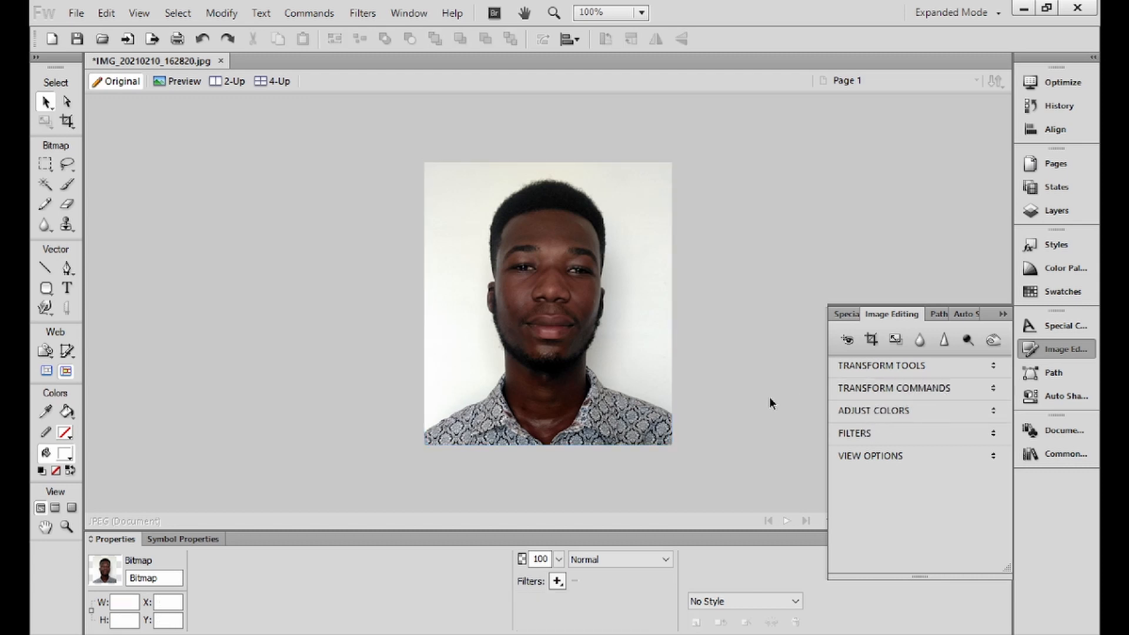
Step: Set the photo's brightness to 45 and contrast to 20
left_click(902, 410)
left_click(920, 405)
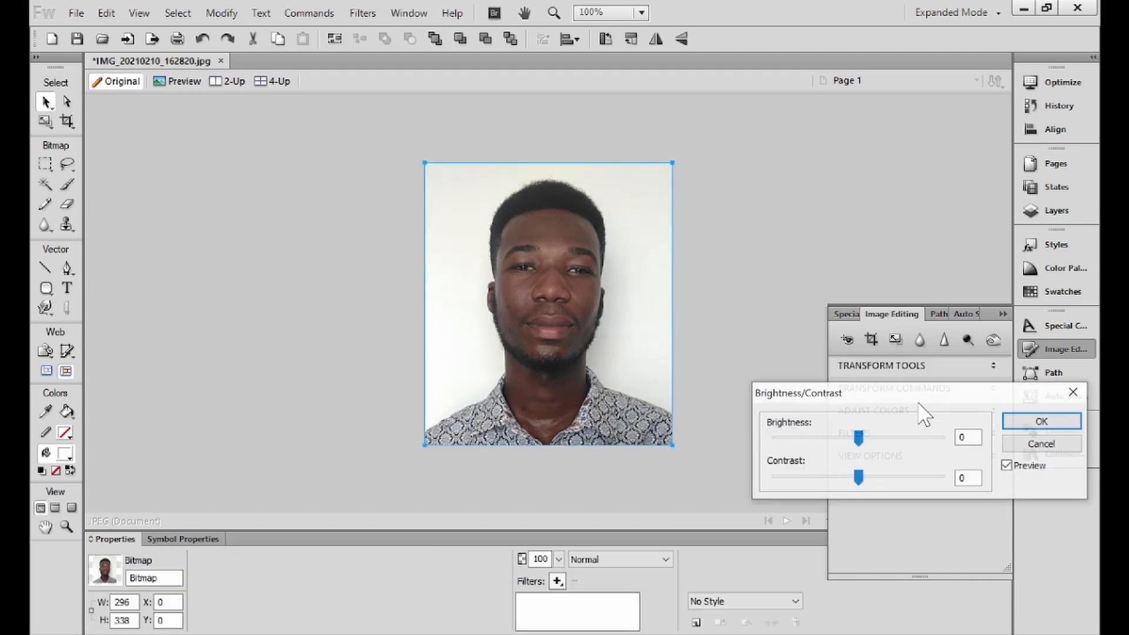
left_click(919, 437)
left_click(911, 478)
left_click(911, 477)
left_click(910, 477)
left_click(911, 477)
left_click(909, 445)
left_click(909, 445)
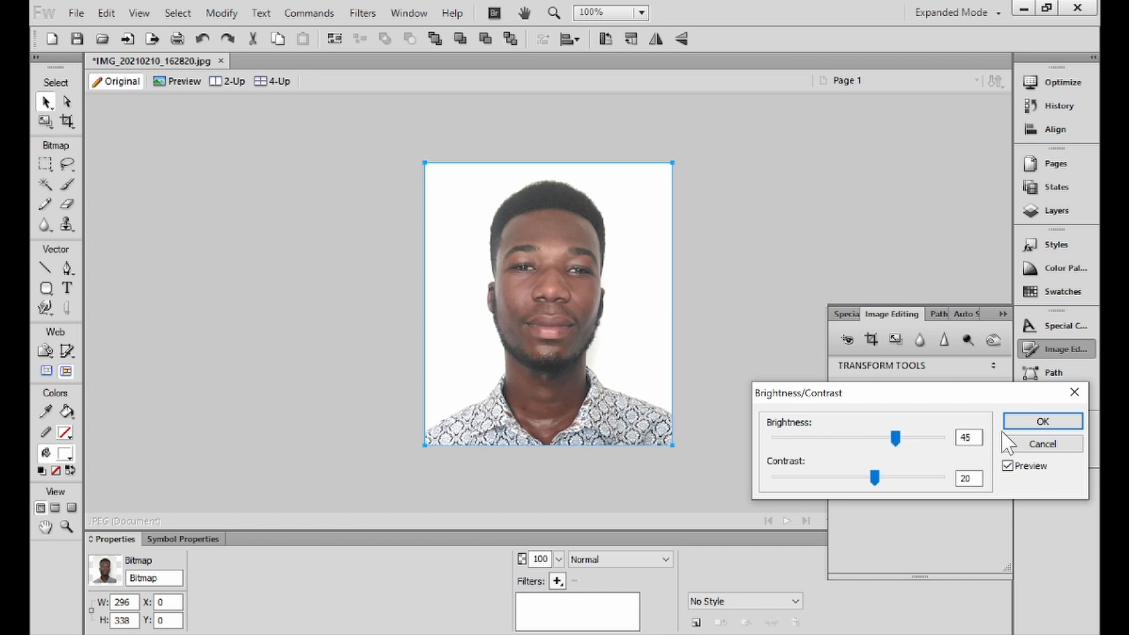
left_click(1042, 421)
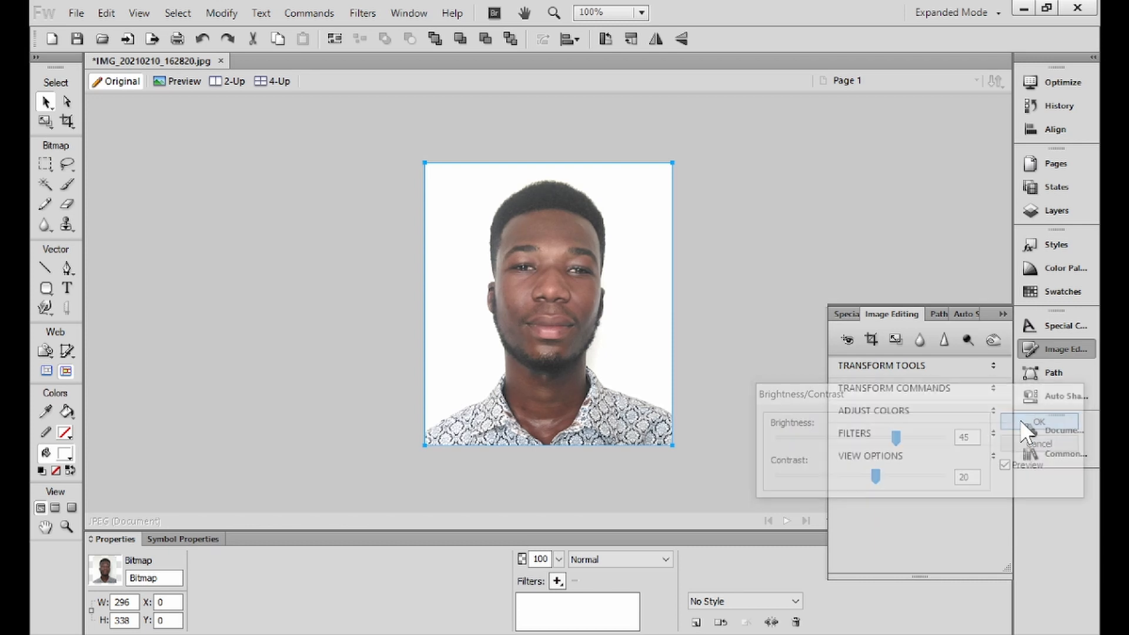
Step: Apply the Sharpen filter to the photo
left_click(557, 580)
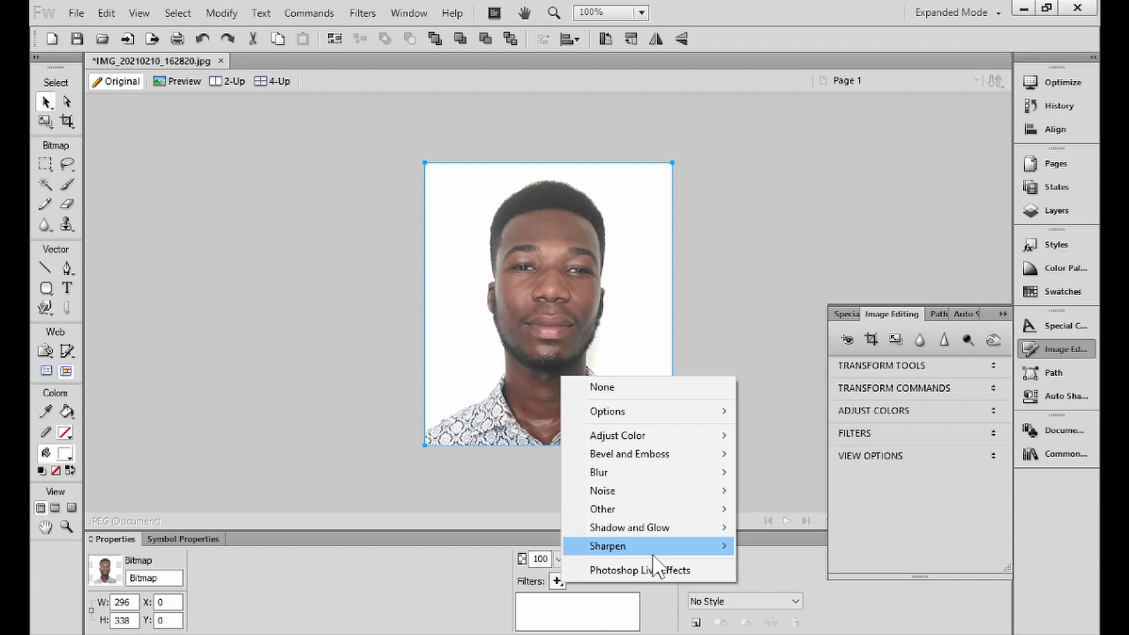
mouse_move(705, 545)
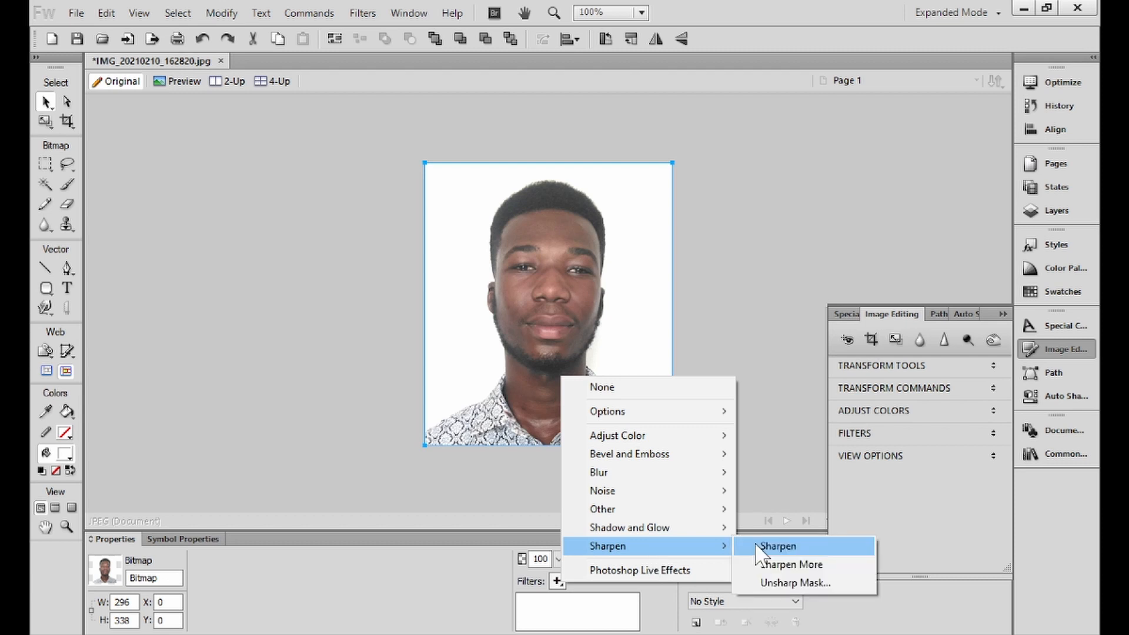
left_click(756, 547)
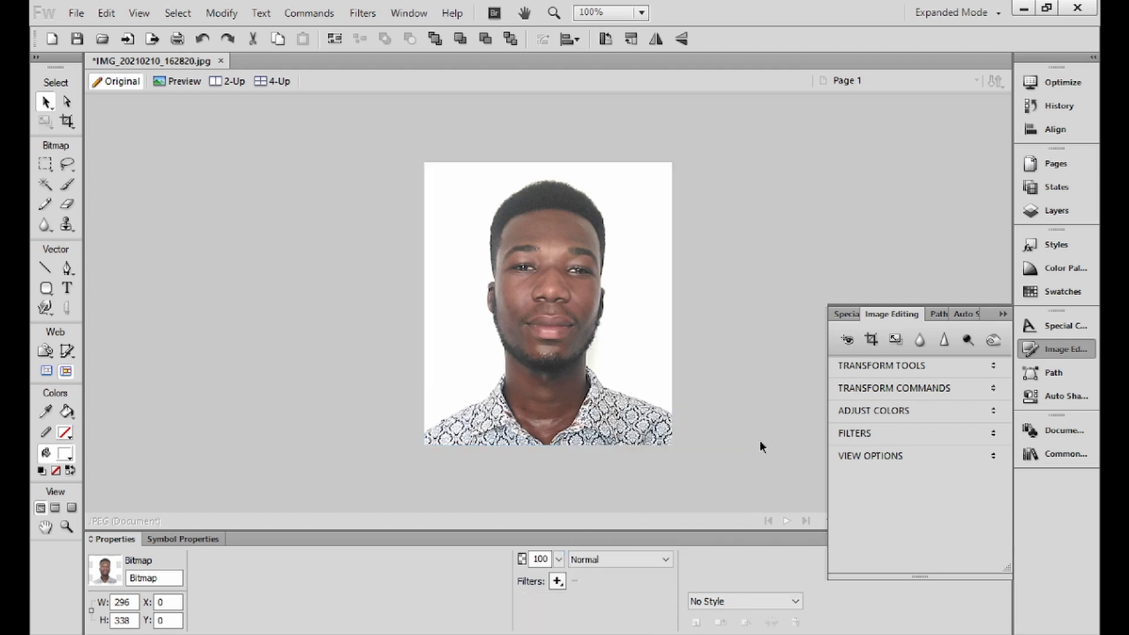
left_click(747, 442)
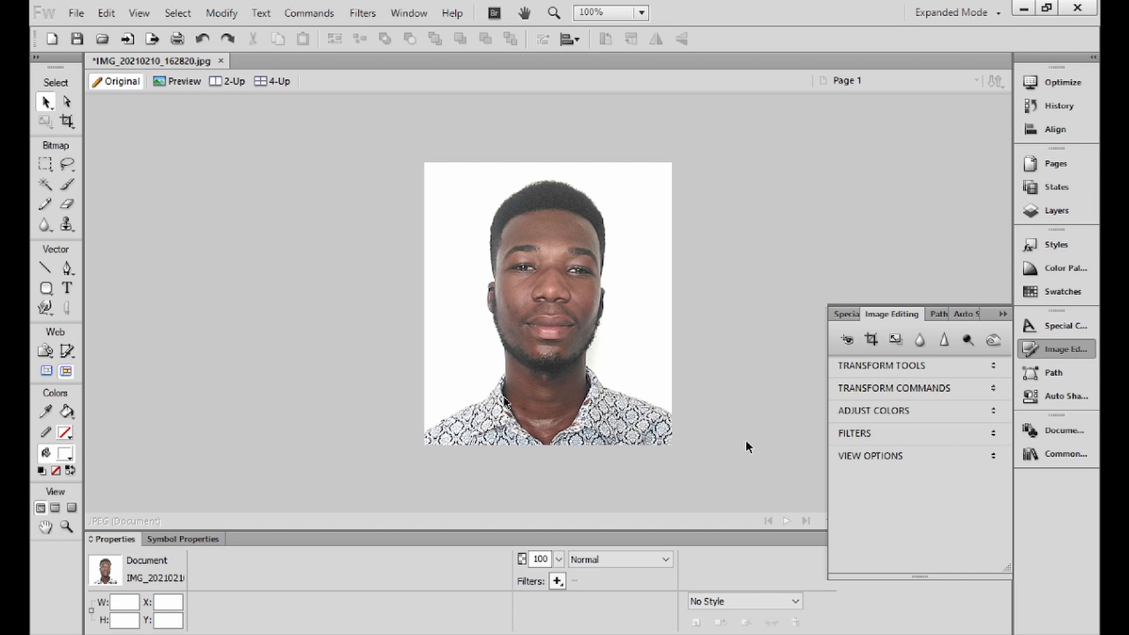
left_click(77, 13)
Step: Save the edited photo as the JPEG IMG_20210210_162820.jpg
left_click(128, 197)
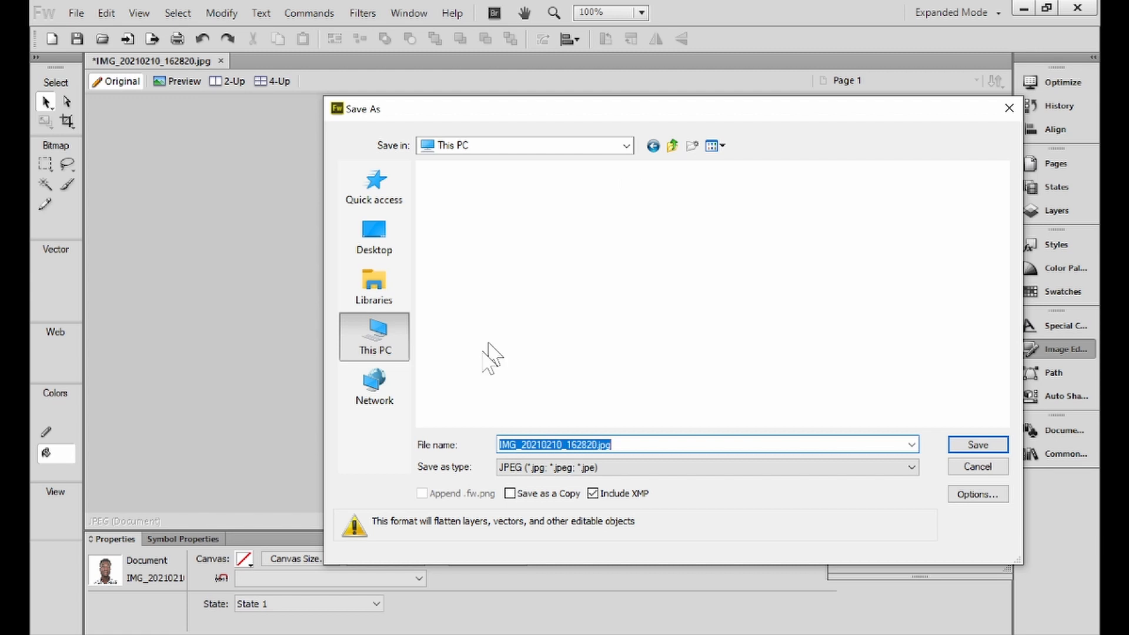
key("Return")
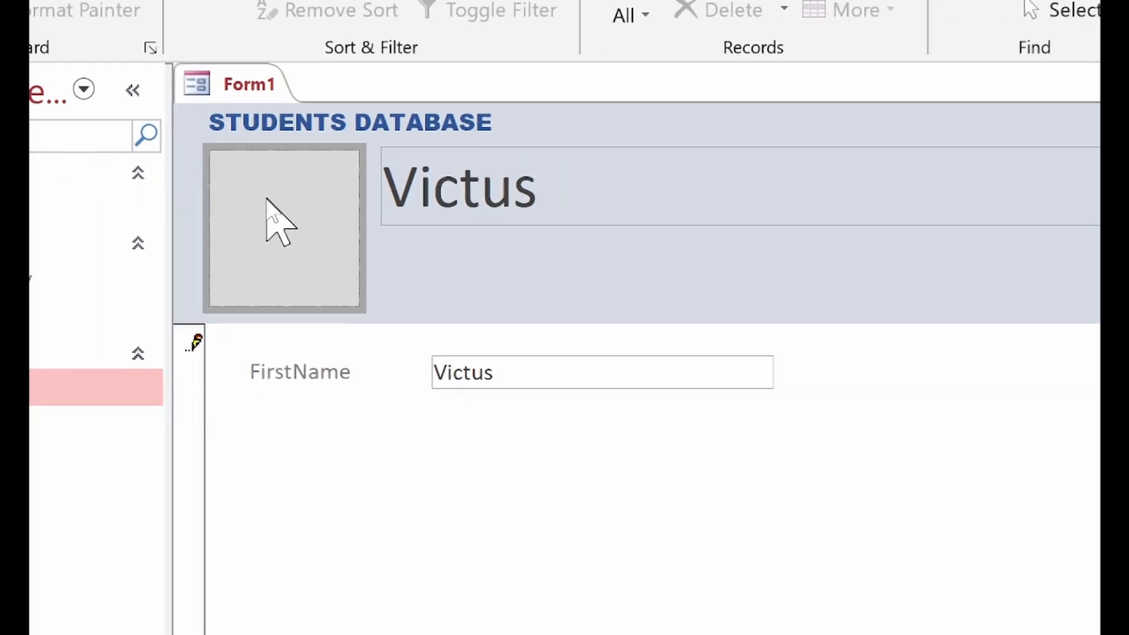
Step: Attach Victus.jpg from D:\Secured System to the current record's Photo field
double_click(277, 220)
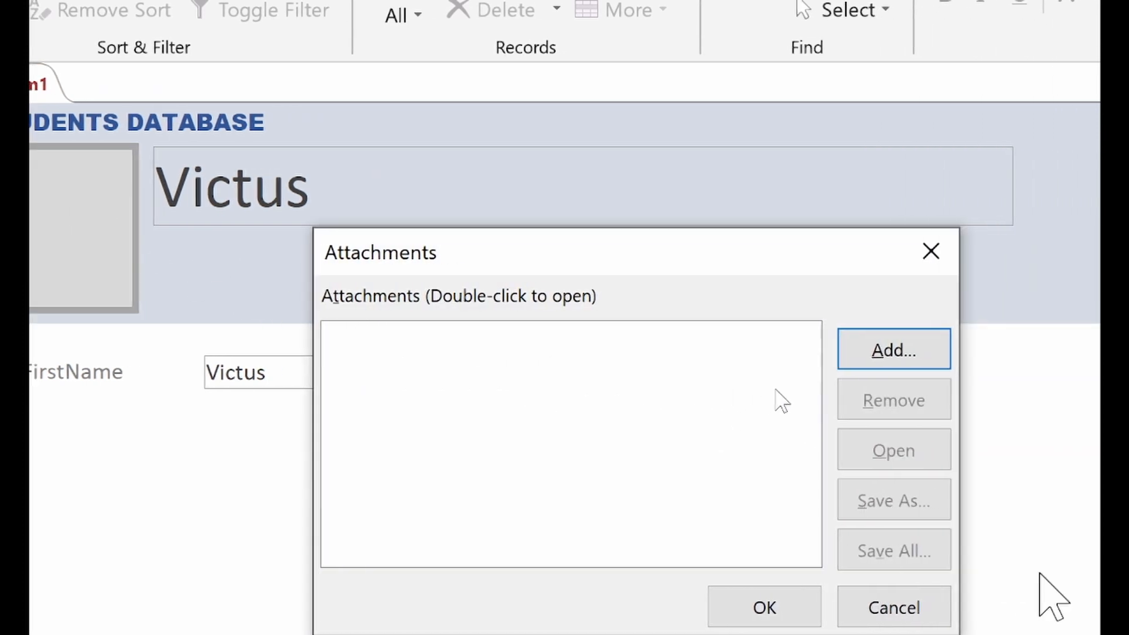
left_click(894, 342)
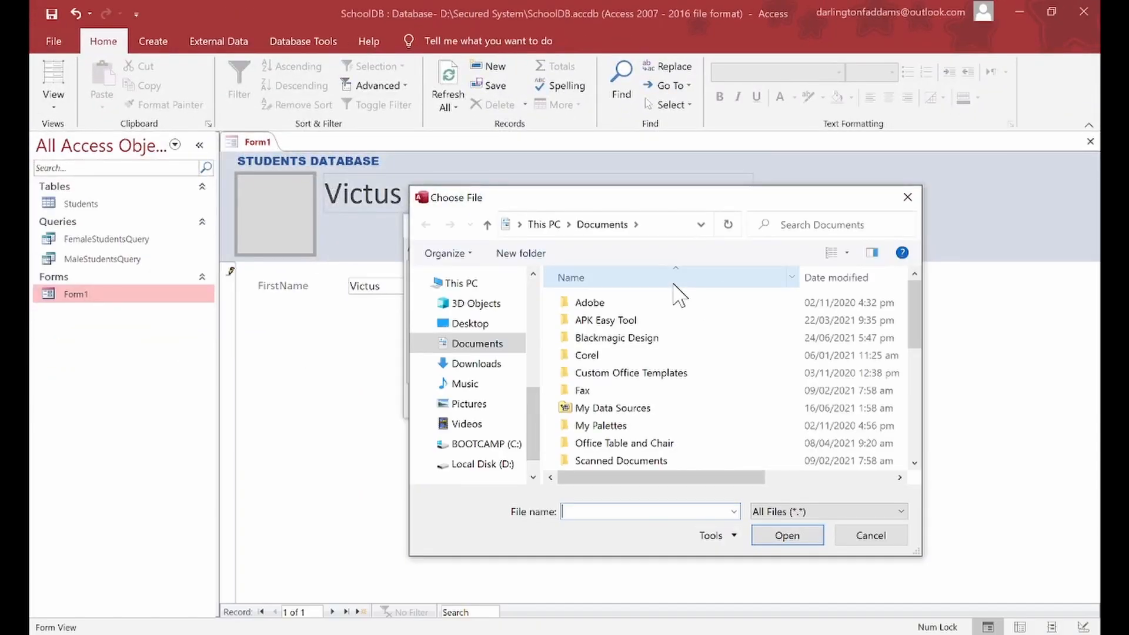
left_click(503, 464)
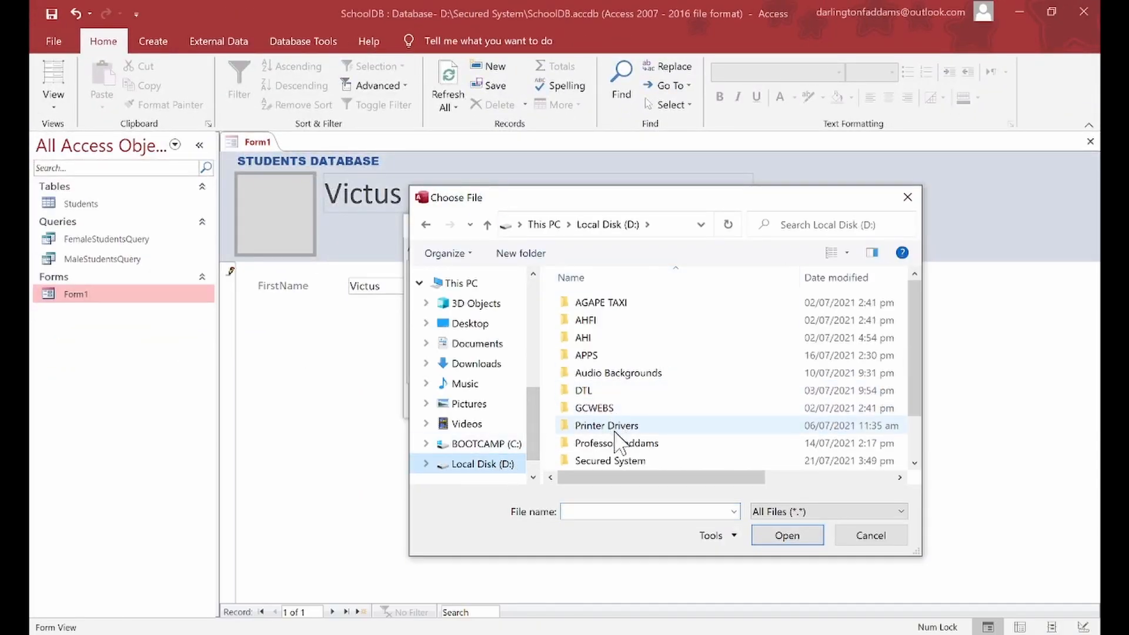
double_click(615, 459)
double_click(785, 320)
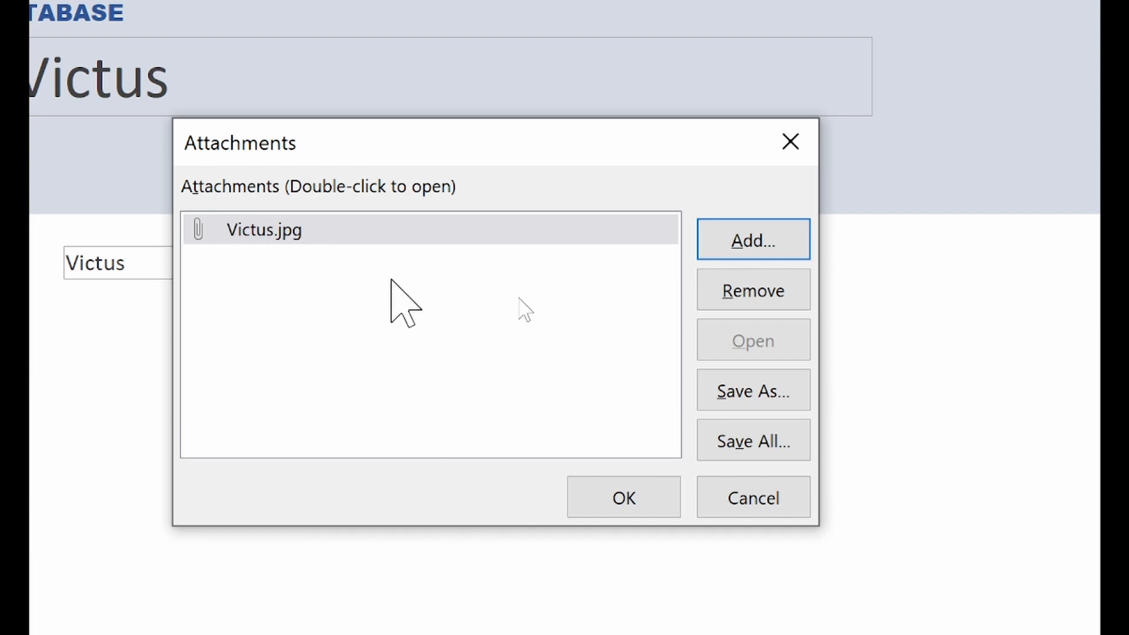
left_click(637, 492)
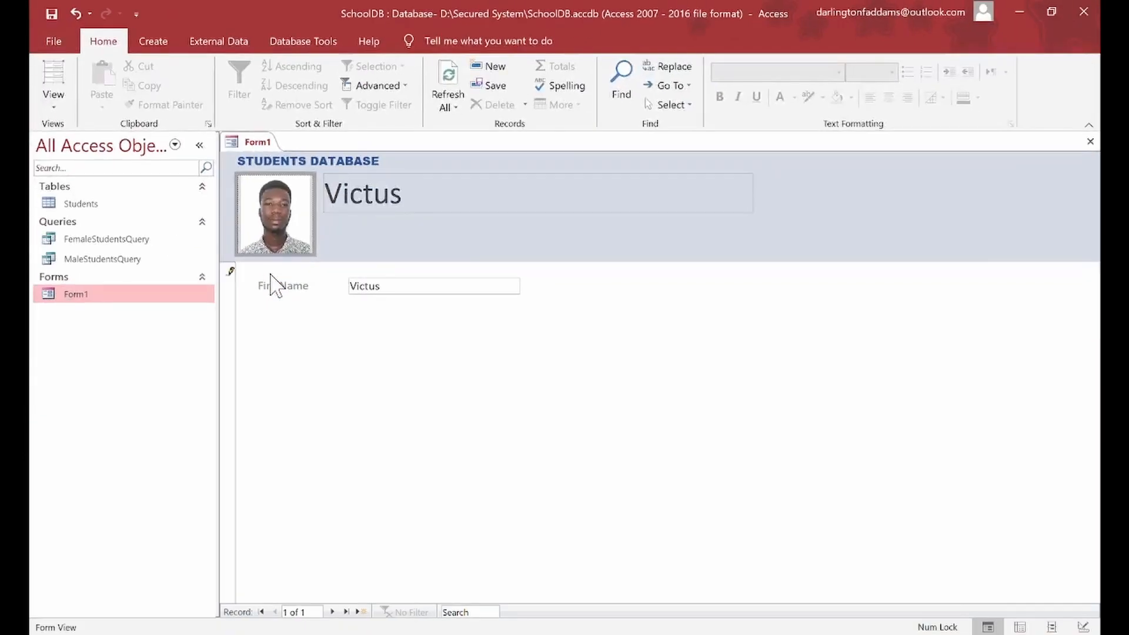
Step: In Design View, narrow the header Photo box and nudge the name box left toward it
left_click(66, 107)
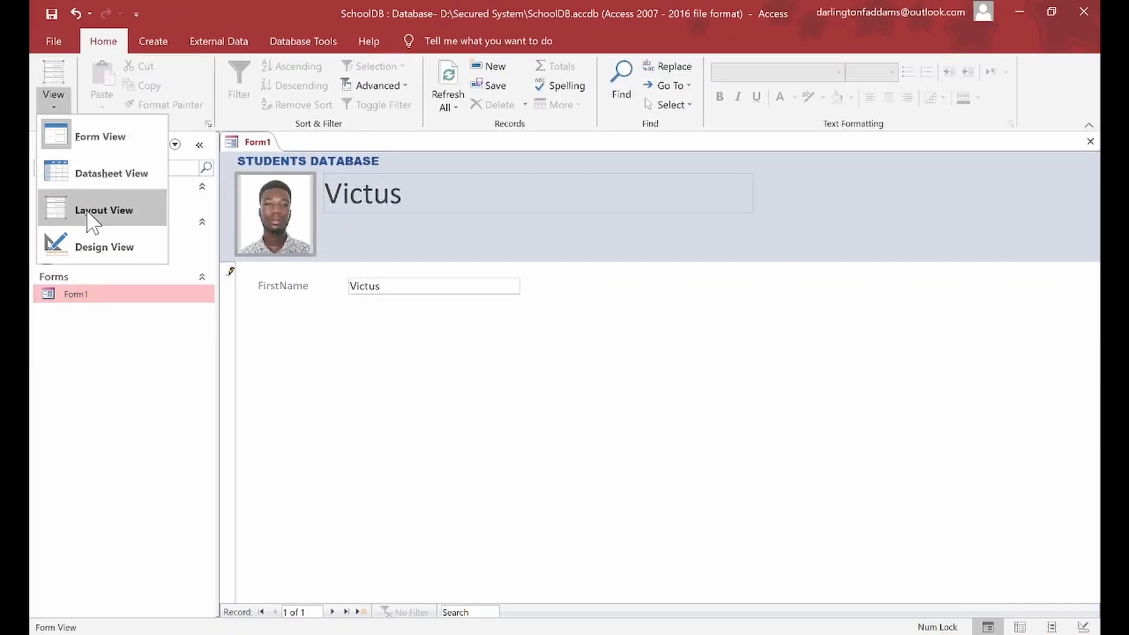
left_click(97, 242)
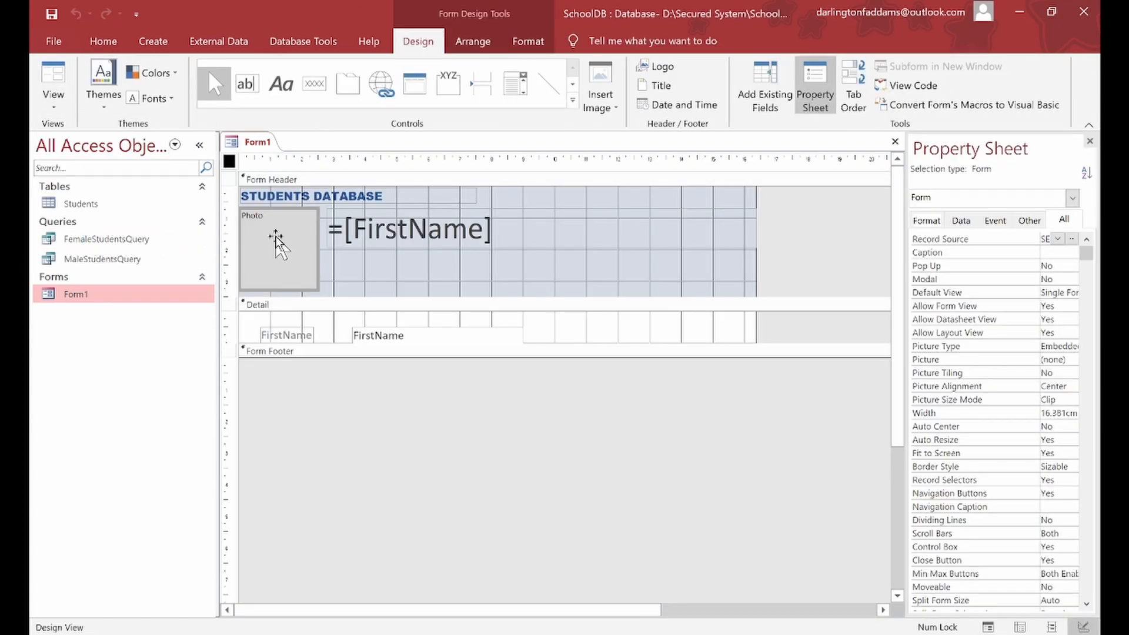
left_click(276, 237)
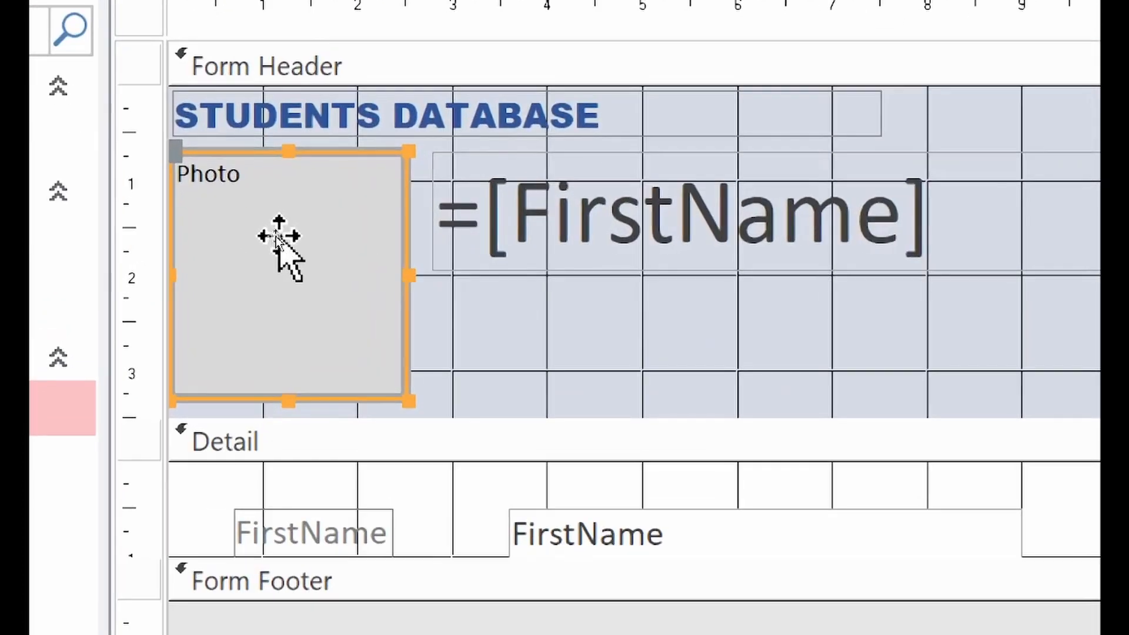
left_click_drag(412, 279, 381, 277)
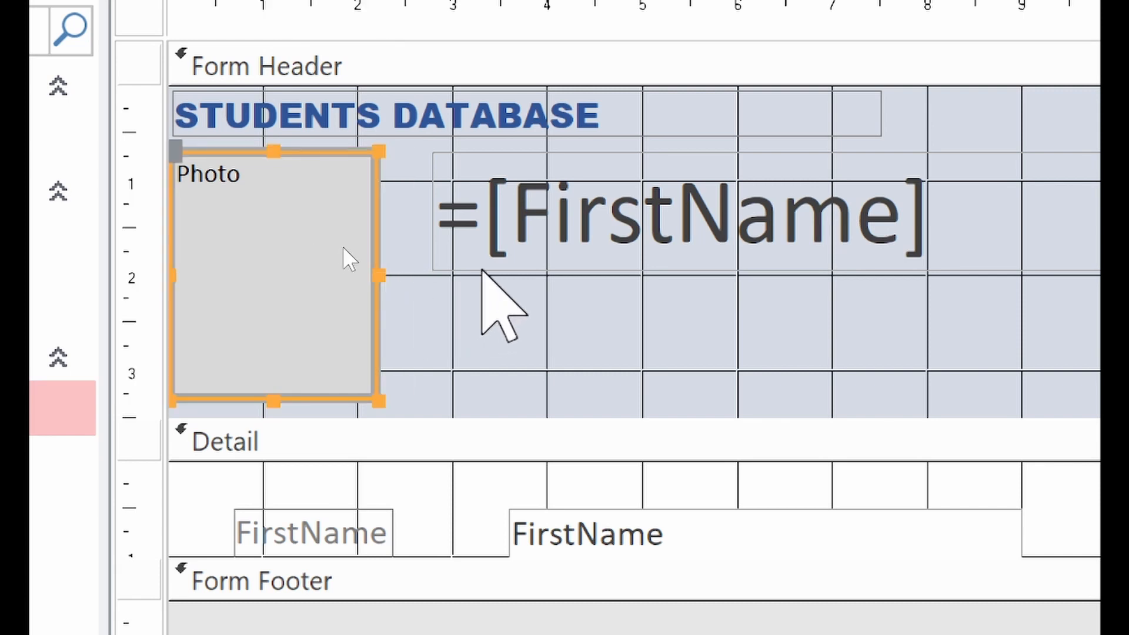
left_click(487, 263)
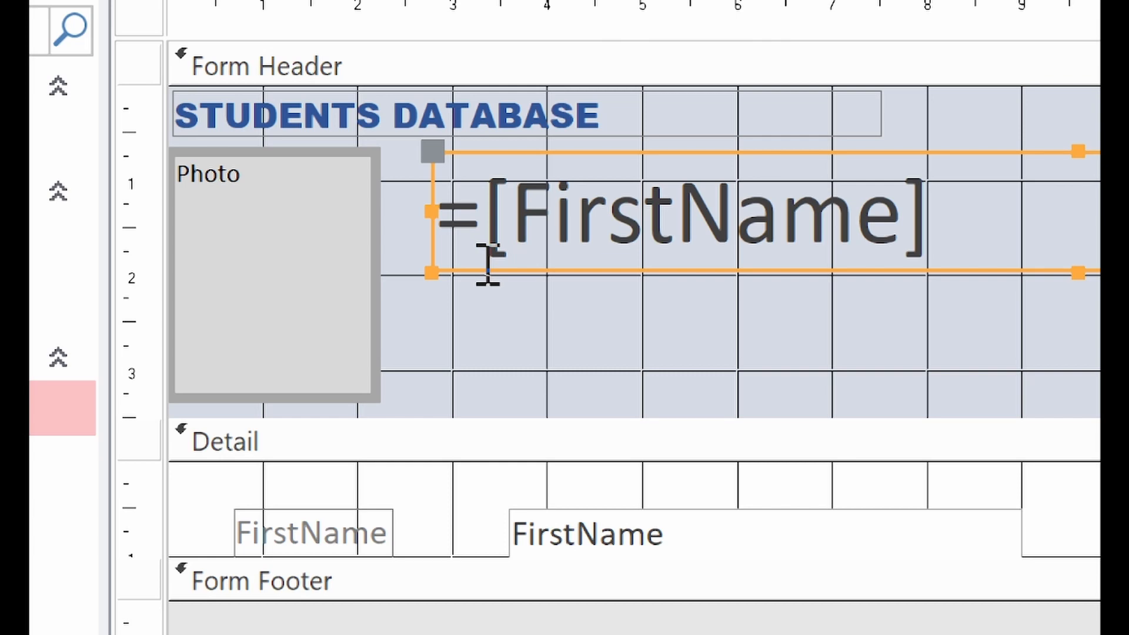
key("Left")
key("Left")
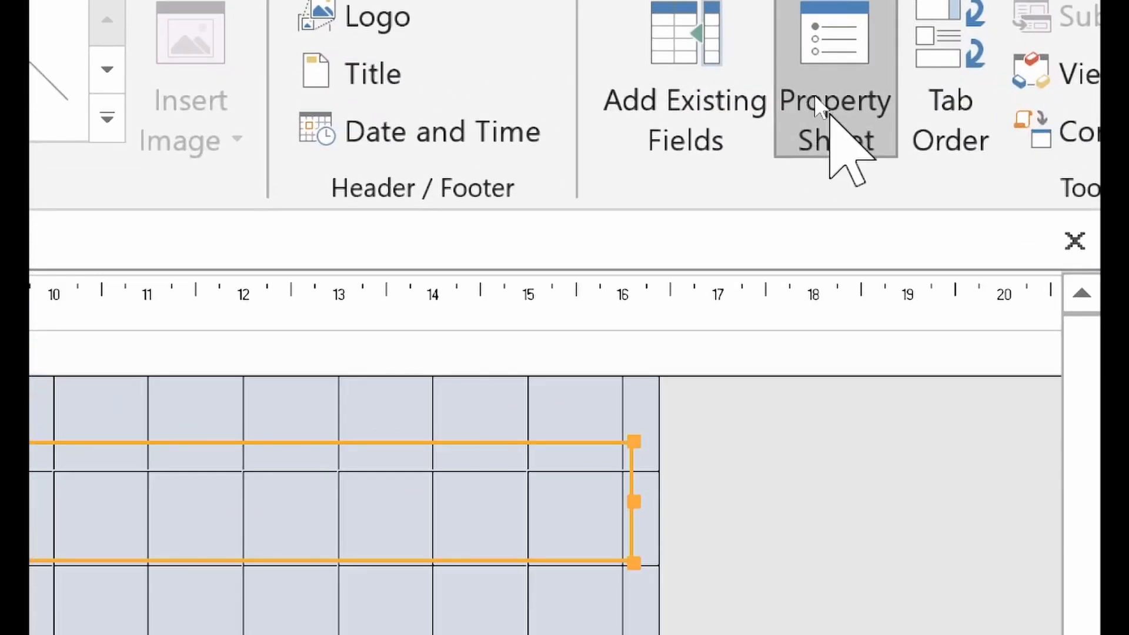
Step: Open Expression Builder on txtName's =[FirstName] control source
left_click(821, 66)
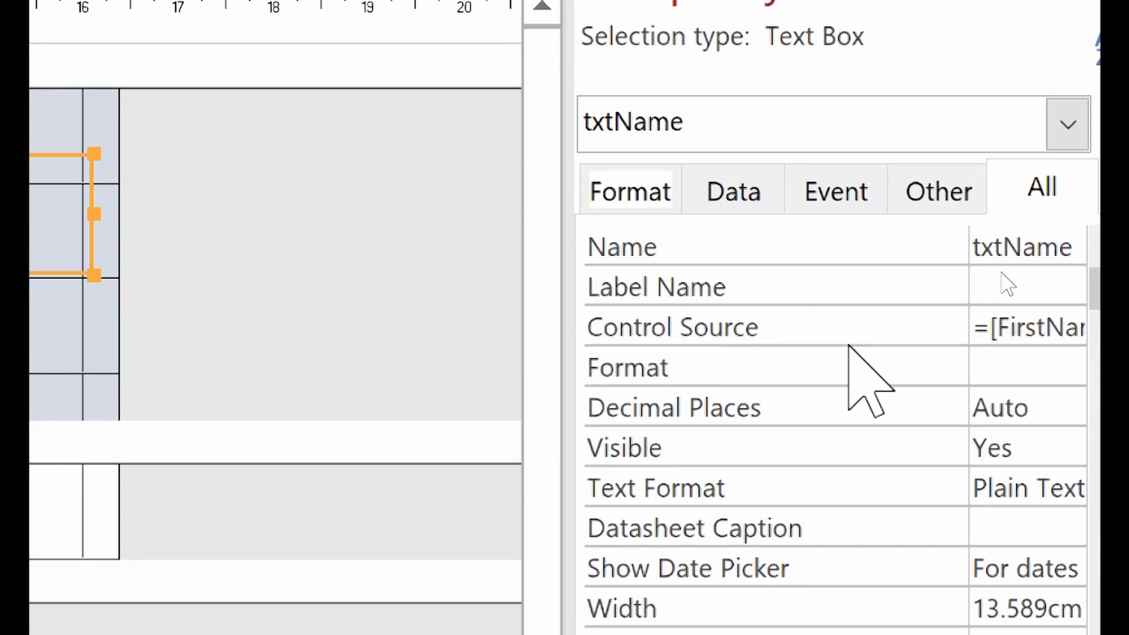
left_click(982, 330)
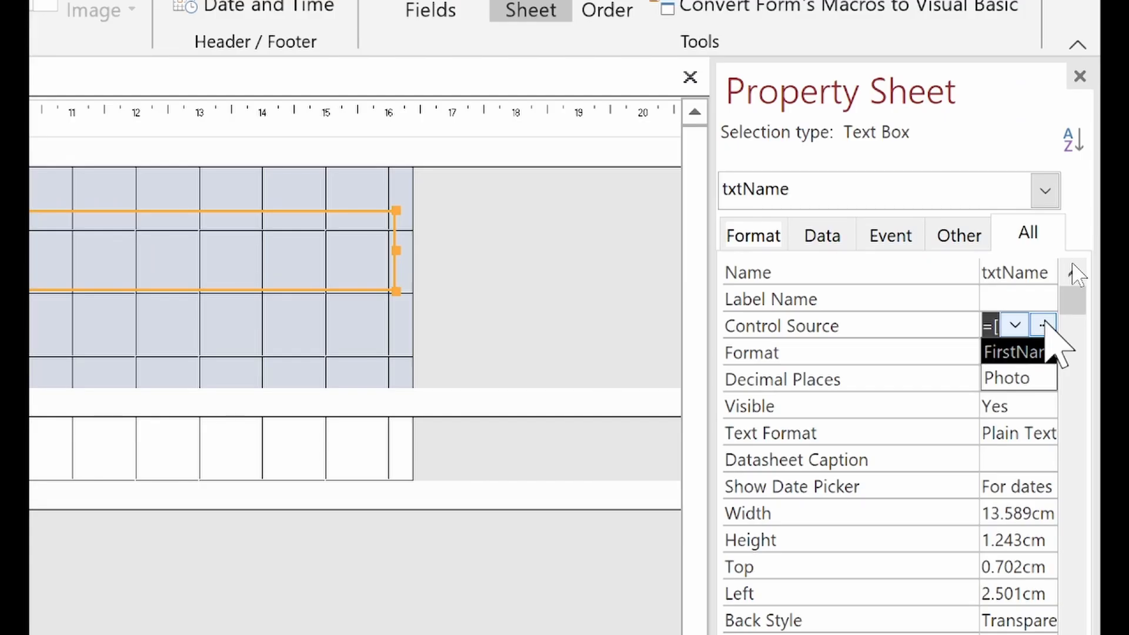
left_click(1044, 325)
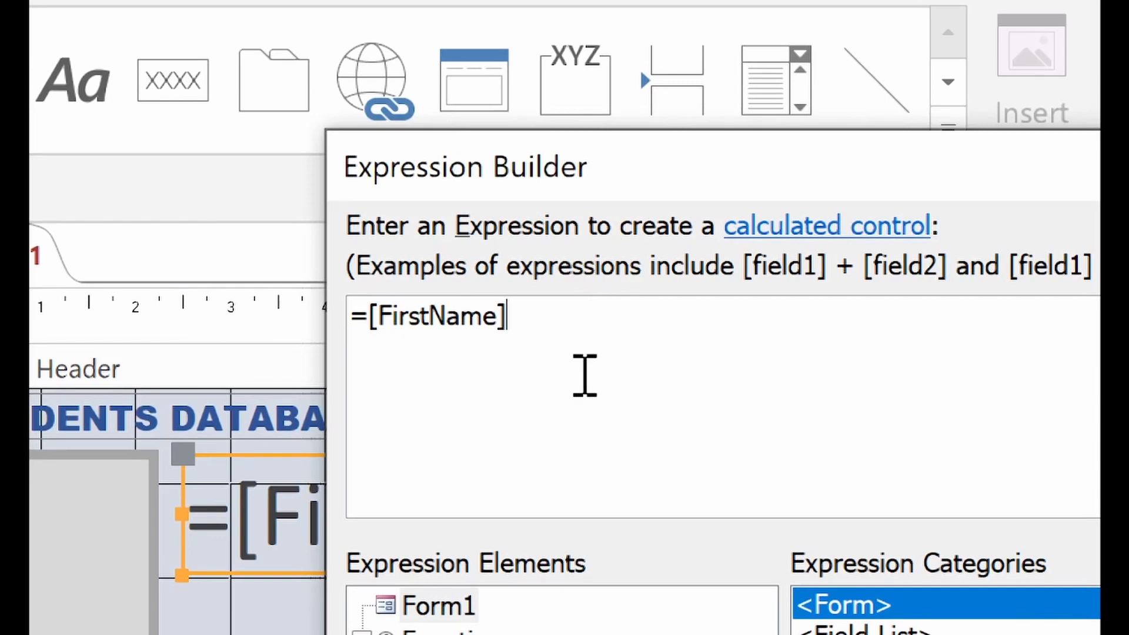
Step: Replace the old expression with =[FirstName] & " " & [LastName] as txtName's Control Source
left_click_drag(580, 324, 182, 320)
key("Delete")
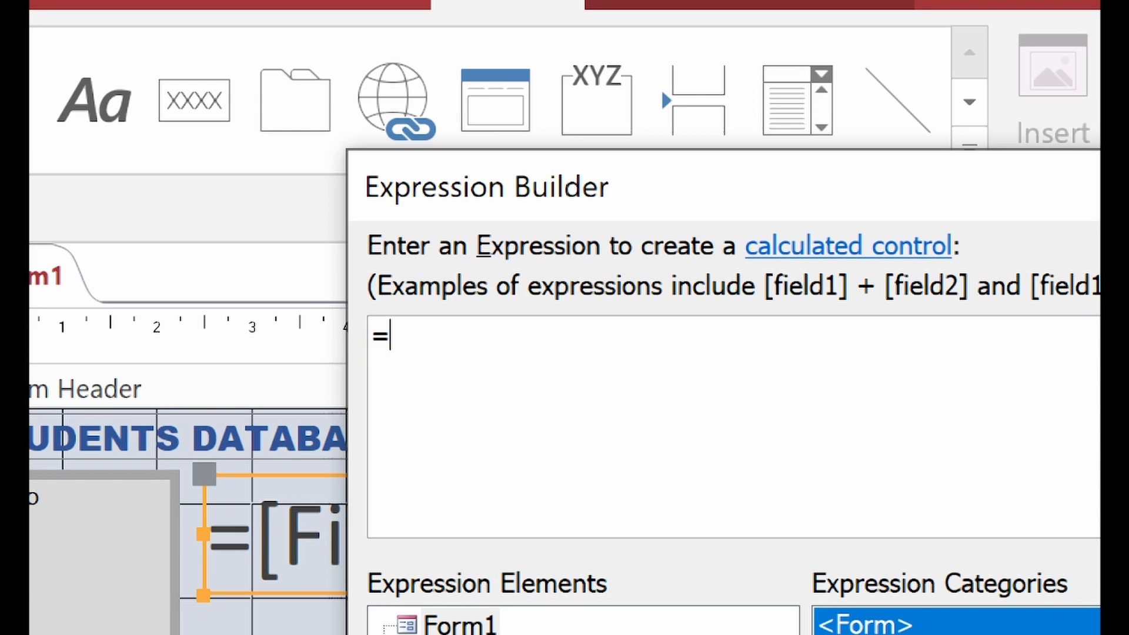
type("[FirstName")
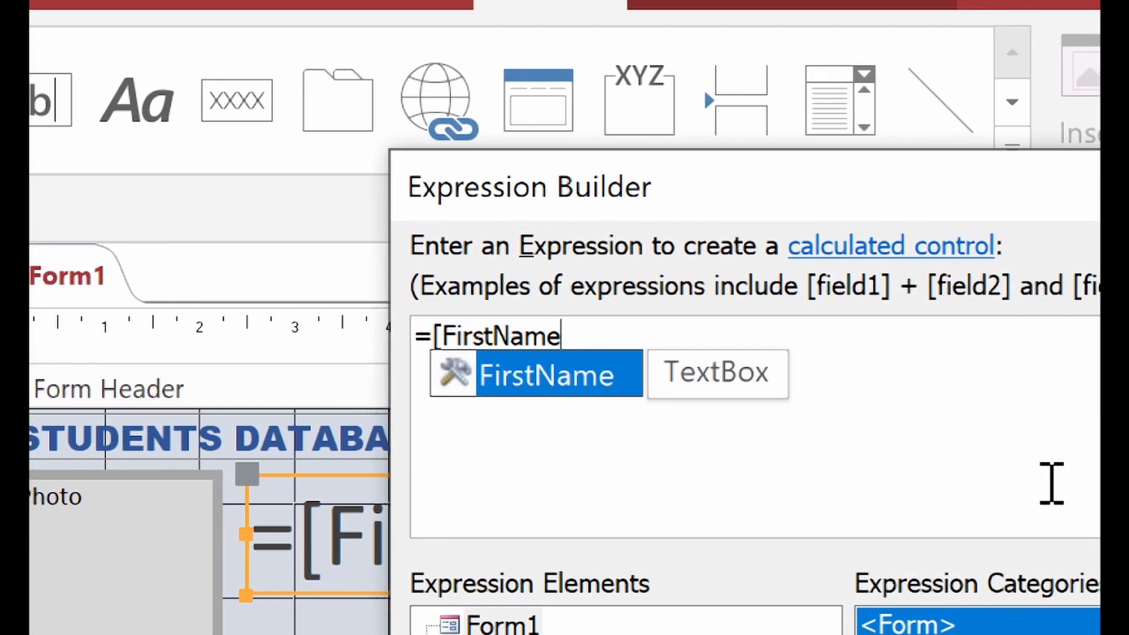
type("] & \" \"")
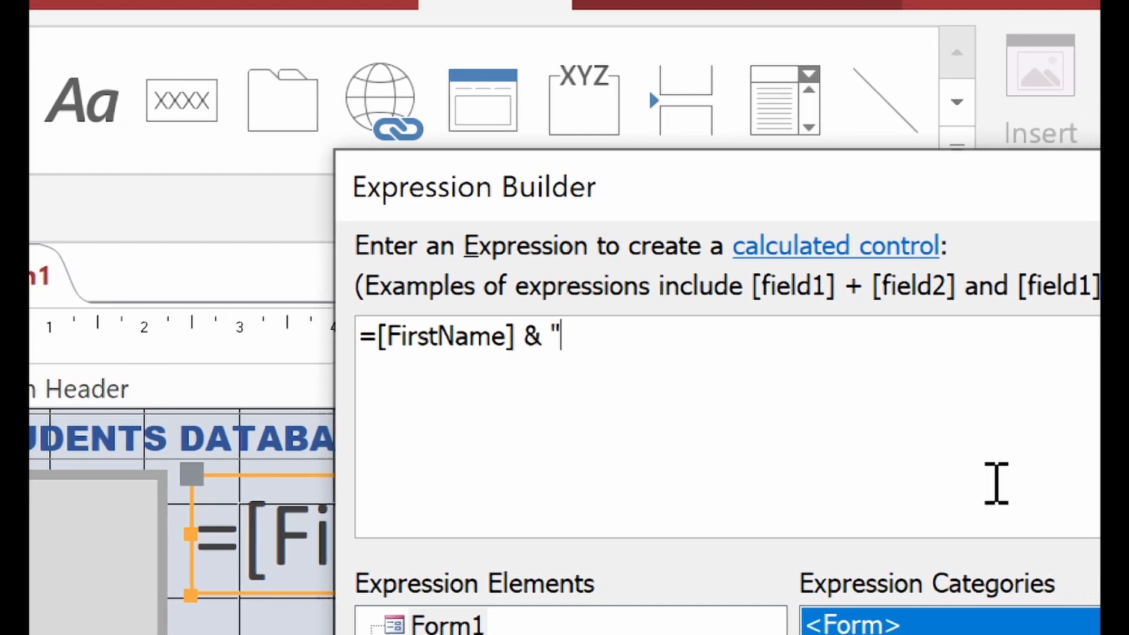
type(" & [")
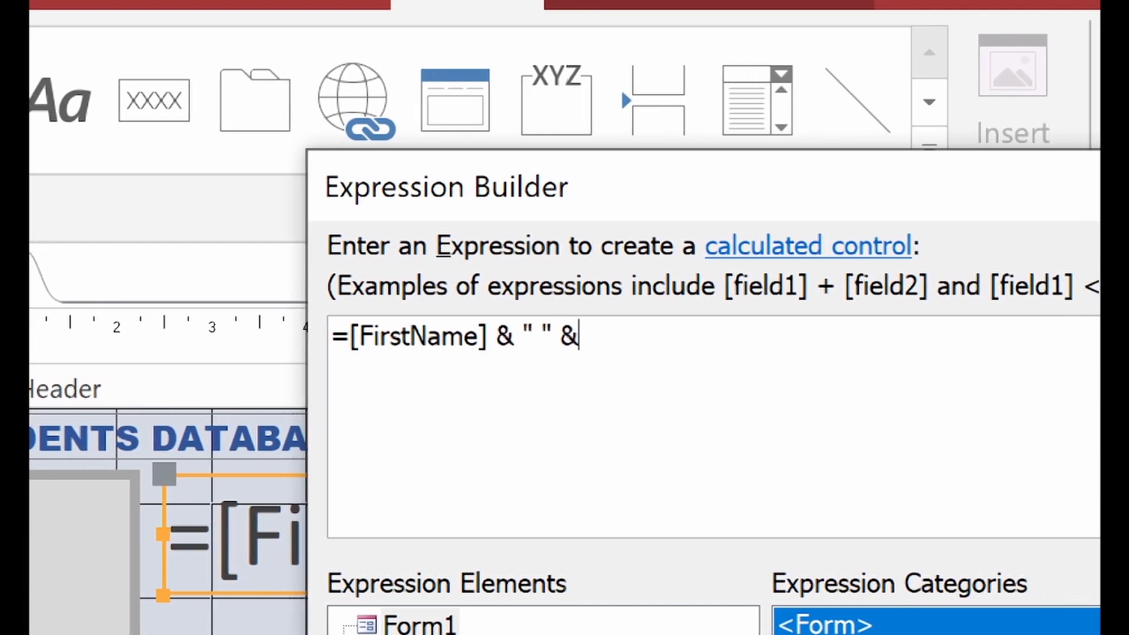
type("LastNa")
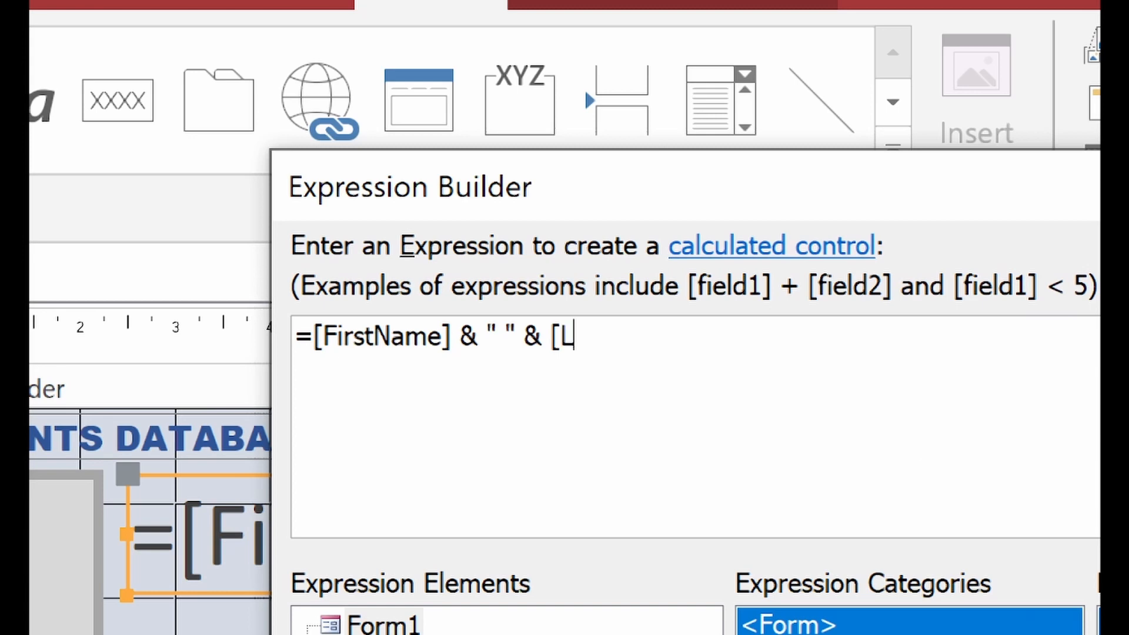
type("me]")
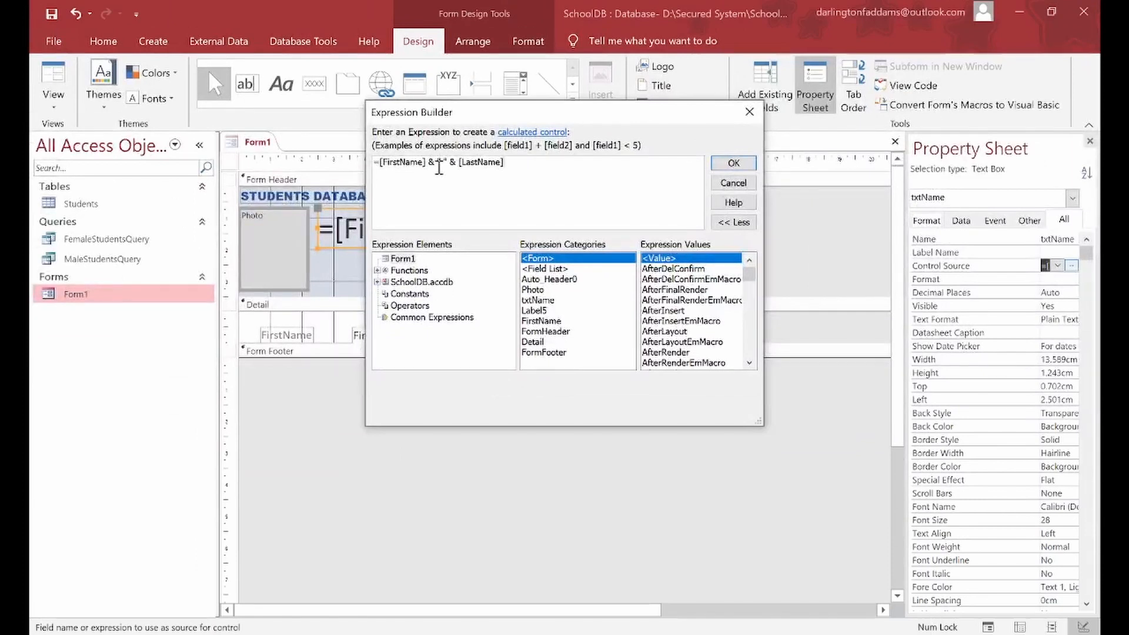
left_click(734, 163)
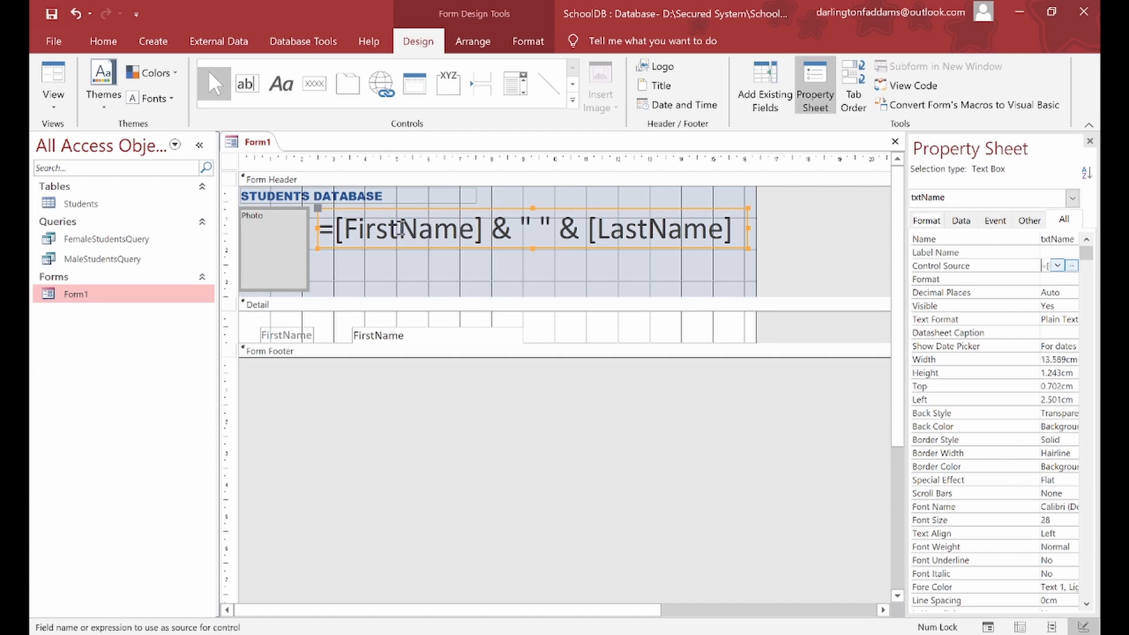
left_click(59, 105)
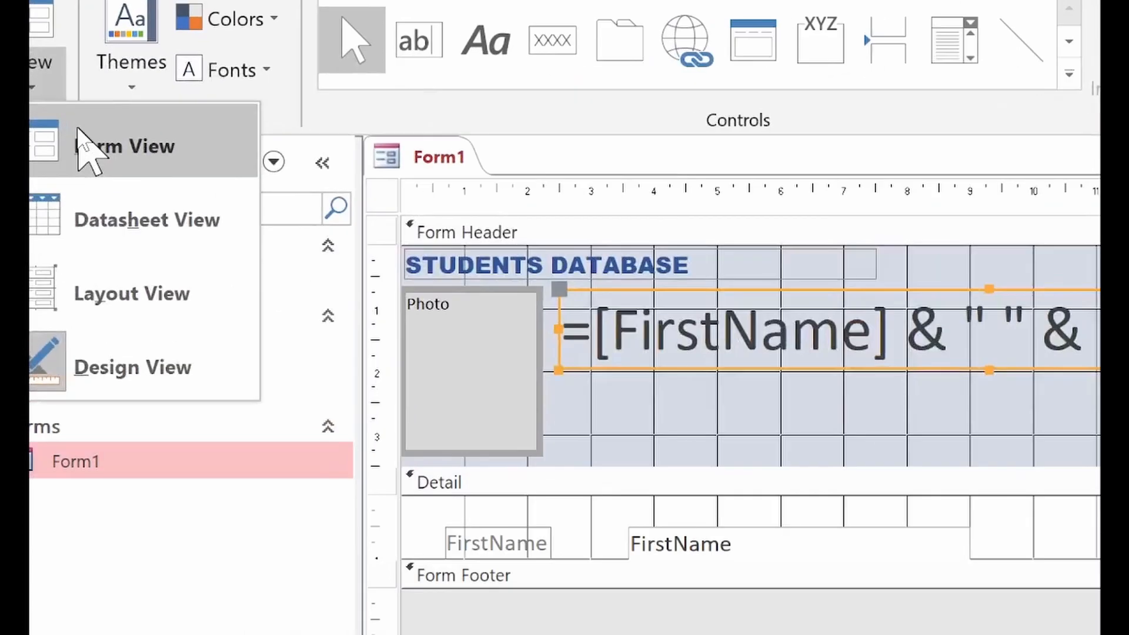
left_click(76, 125)
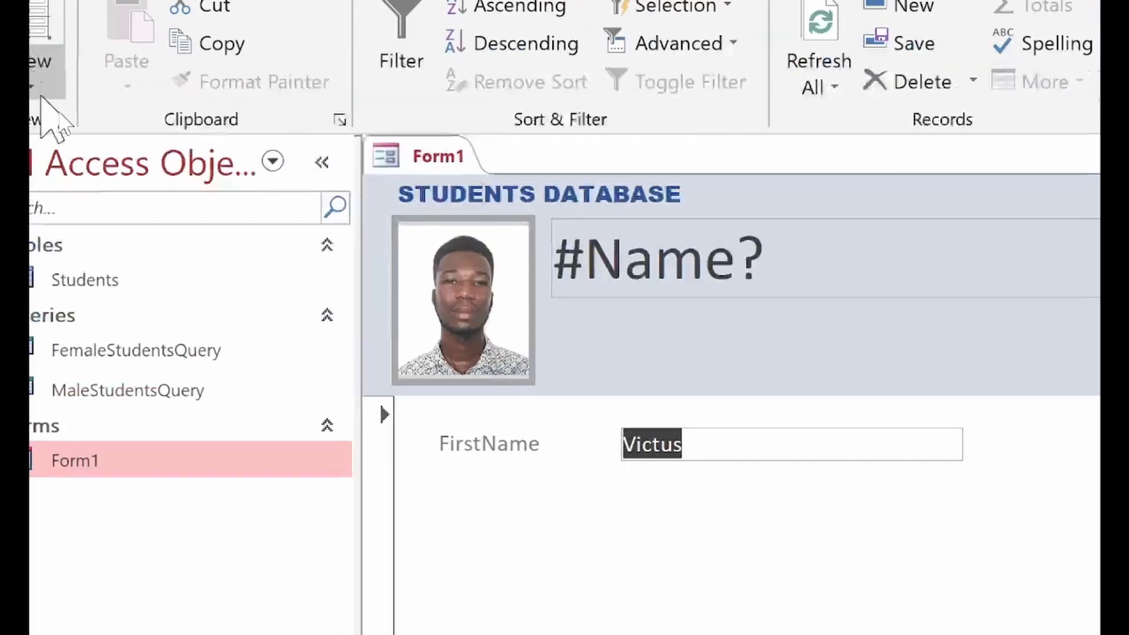
left_click(61, 117)
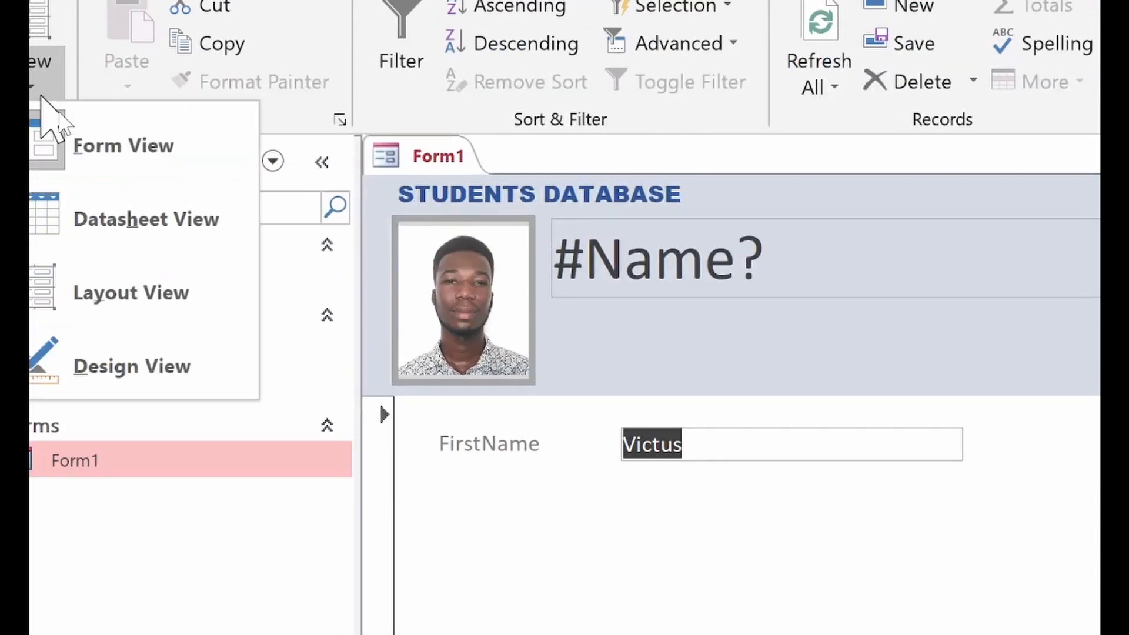
left_click(113, 239)
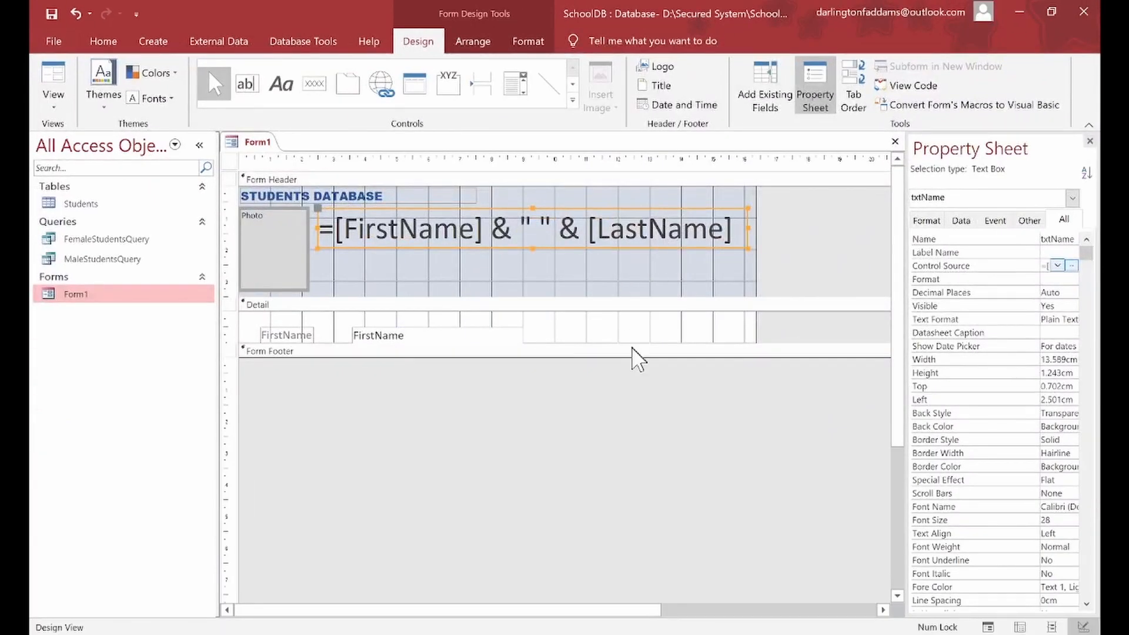
Step: Drag the Form Footer bar down to make the Detail section taller
left_click(853, 540)
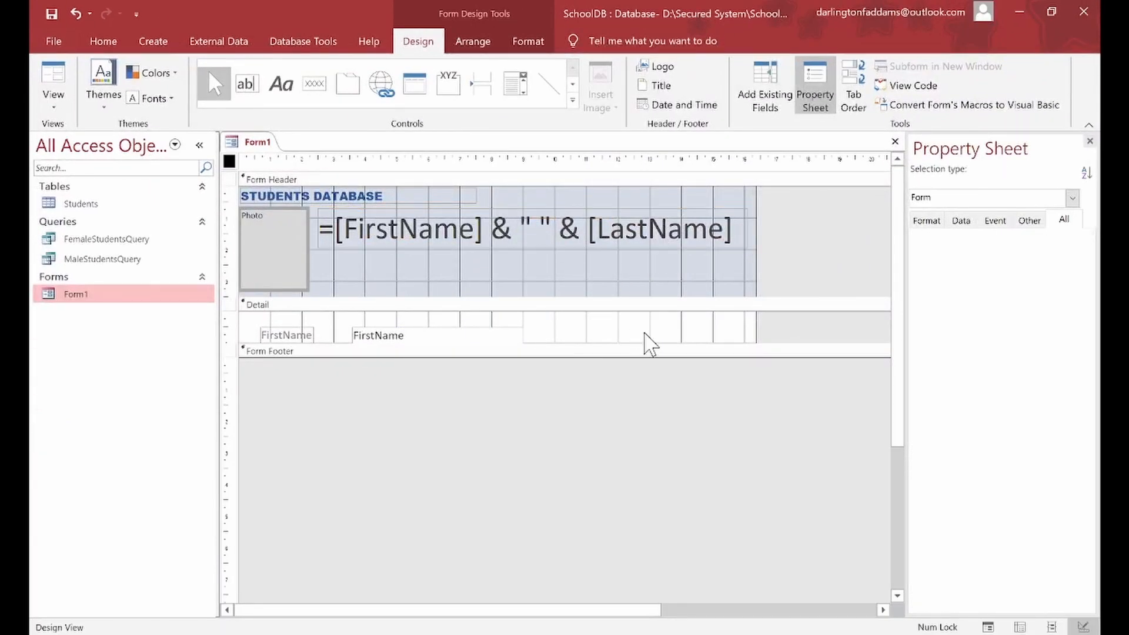
left_click(647, 343)
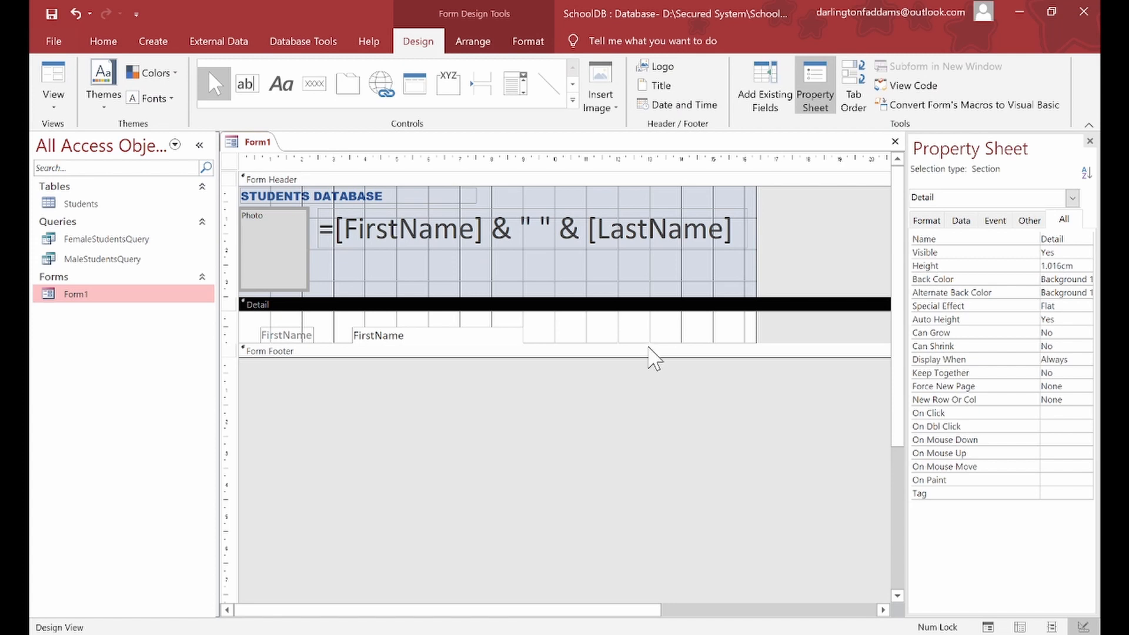
left_click_drag(647, 341, 647, 549)
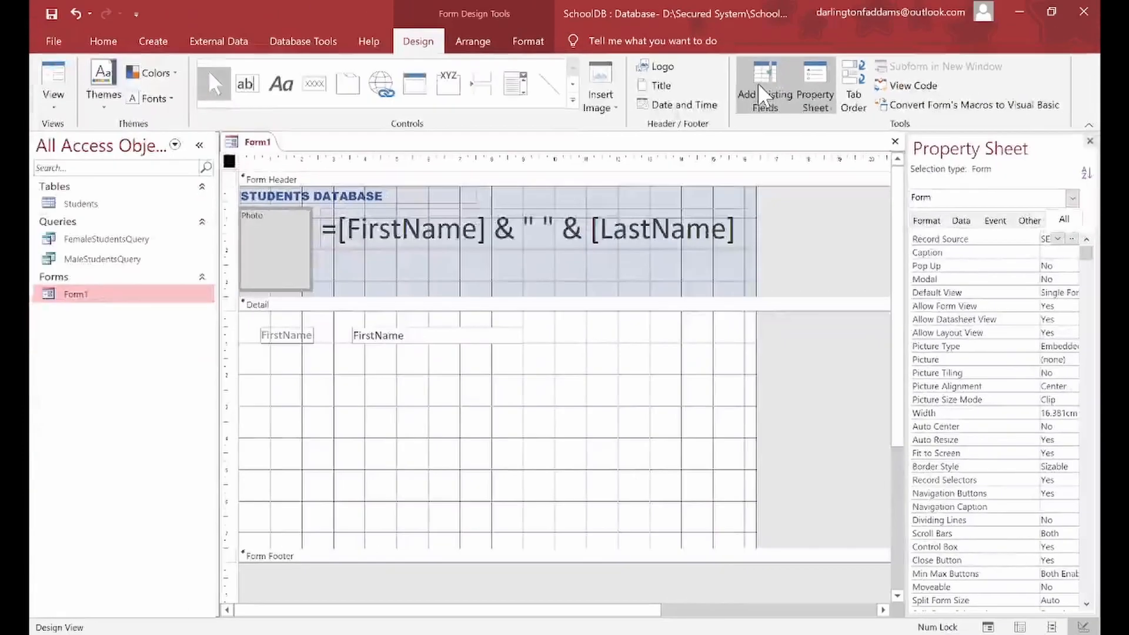
Step: Add the LastName field from all tables to the Detail section, directly below FirstName
left_click(763, 94)
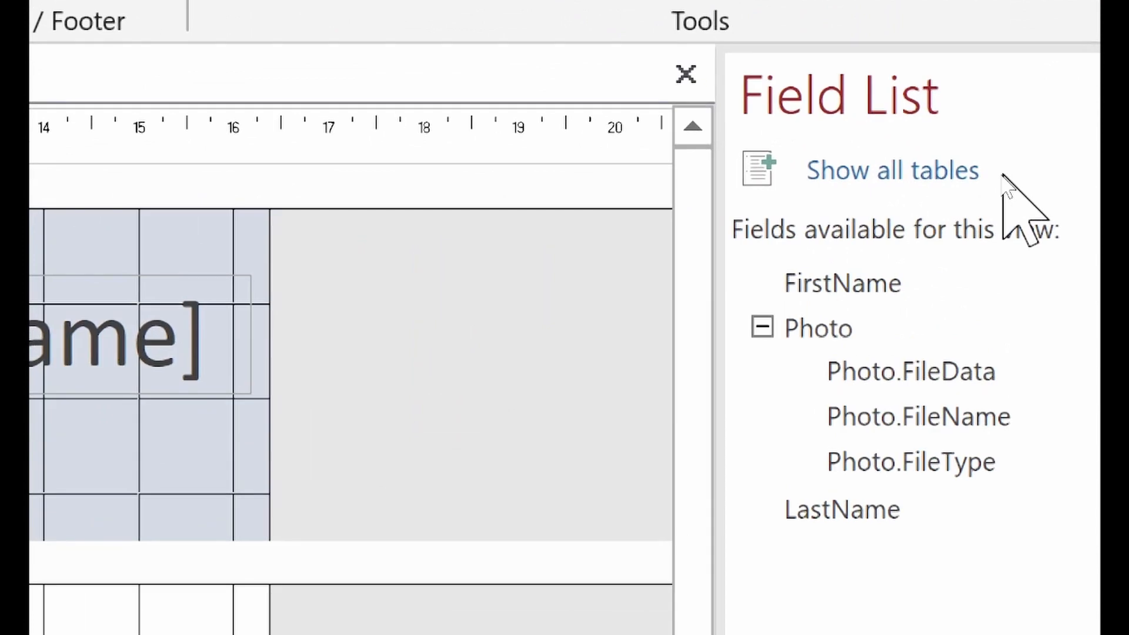
left_click(985, 174)
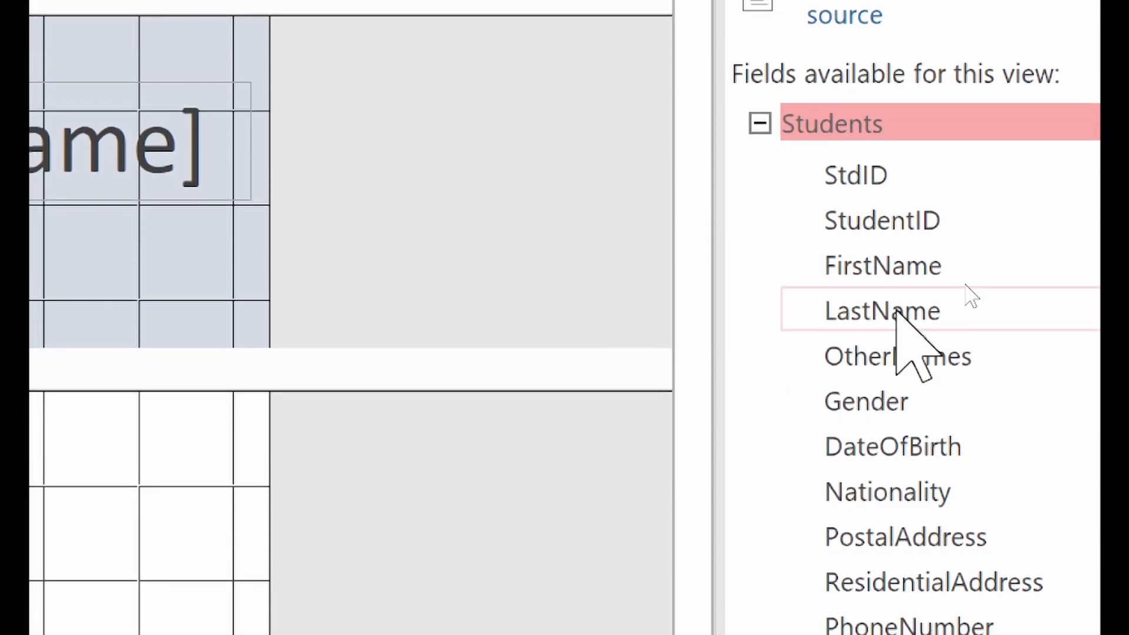
left_click_drag(902, 308, 45, 488)
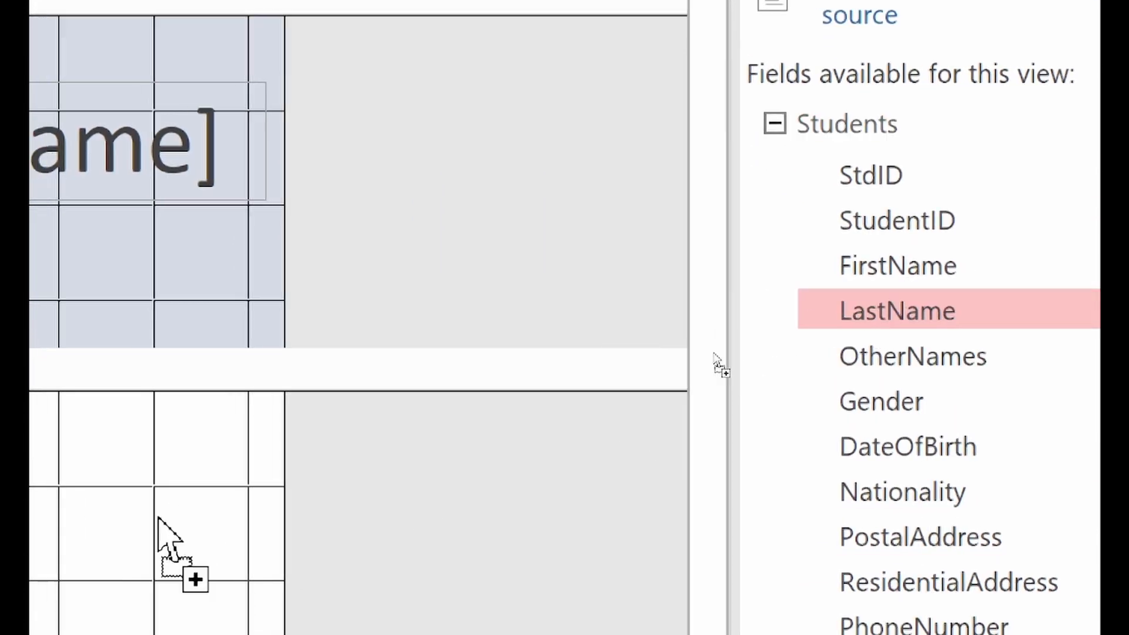
left_click_drag(151, 489, 85, 483)
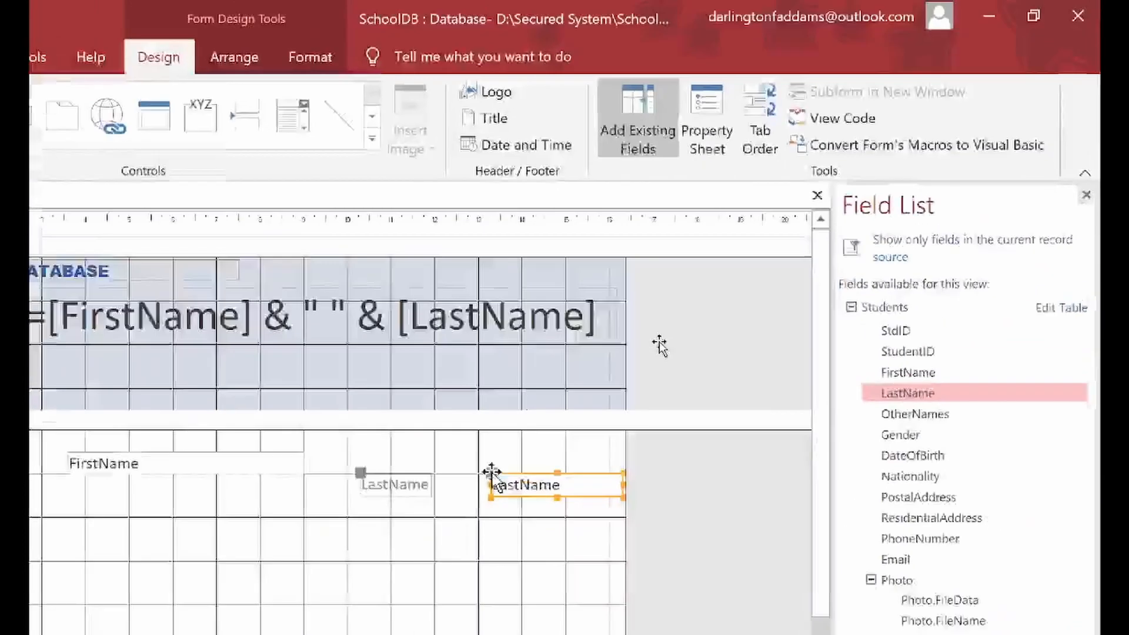
left_click_drag(267, 535, 394, 375)
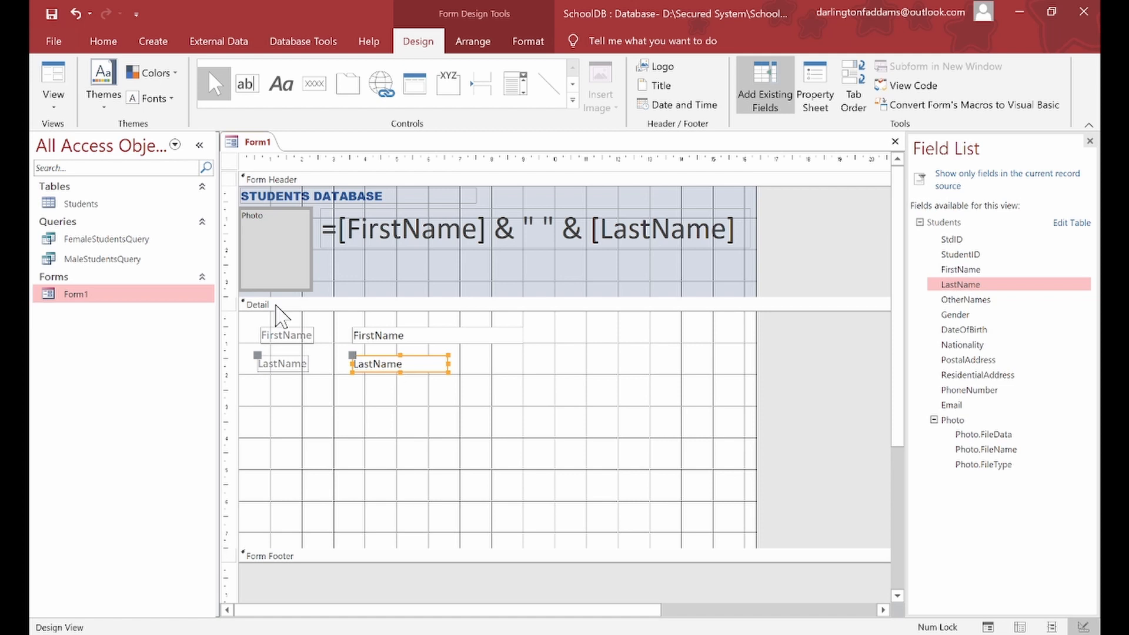
left_click(59, 105)
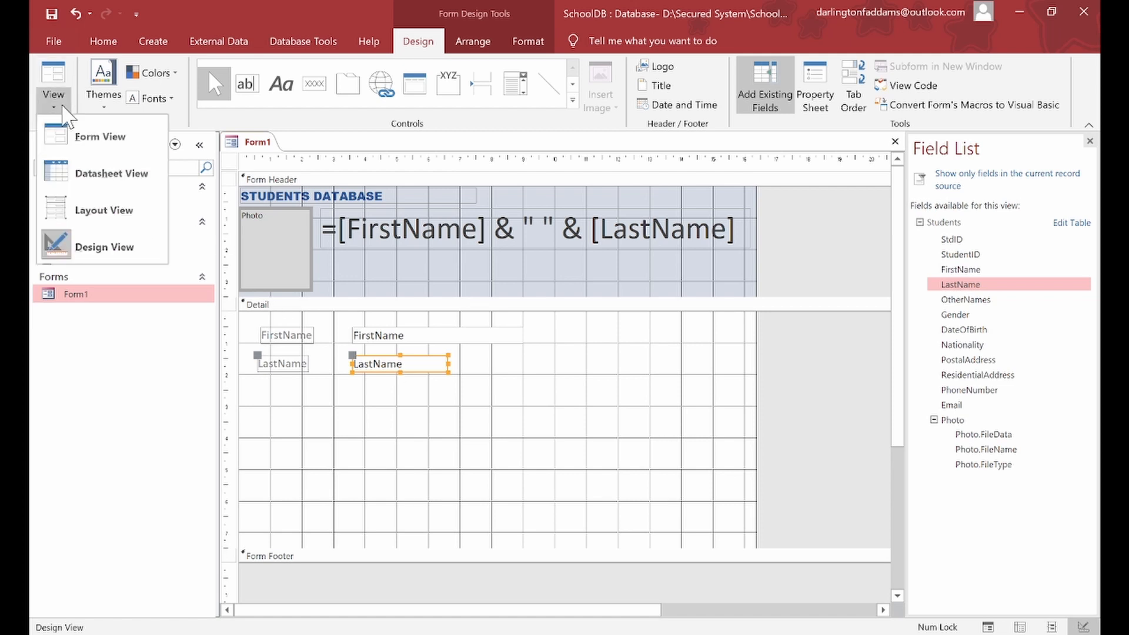
Step: Preview Form1 in Form View and page forward five records, checking each header's full name
left_click(79, 141)
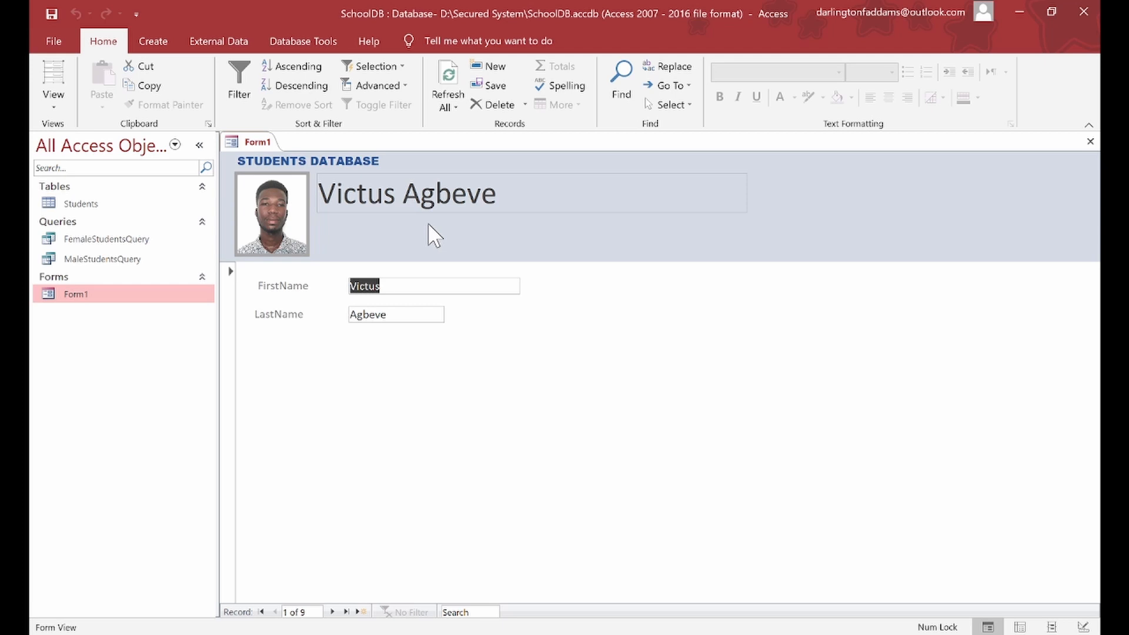
left_click(333, 612)
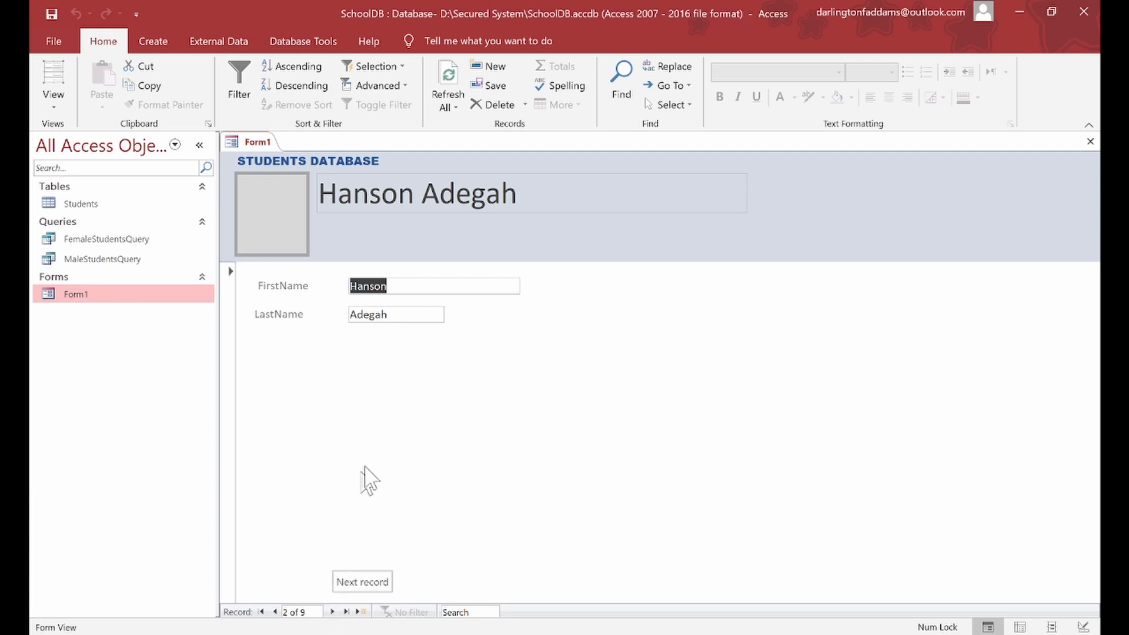
left_click(333, 612)
left_click(333, 612)
left_click(333, 612)
left_click(333, 612)
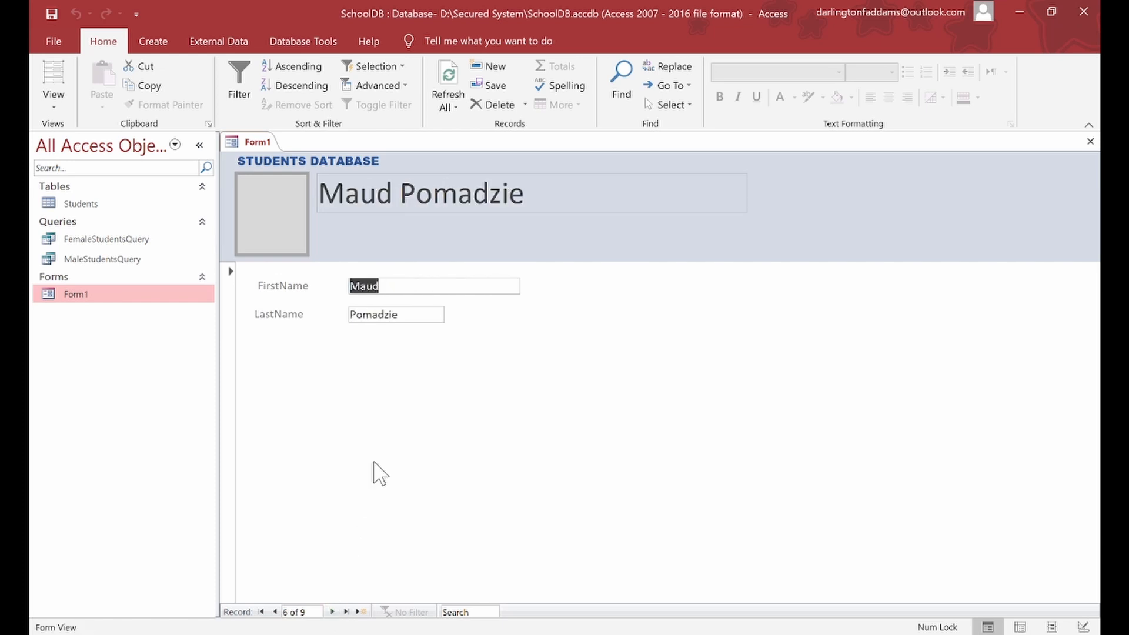
left_click(52, 106)
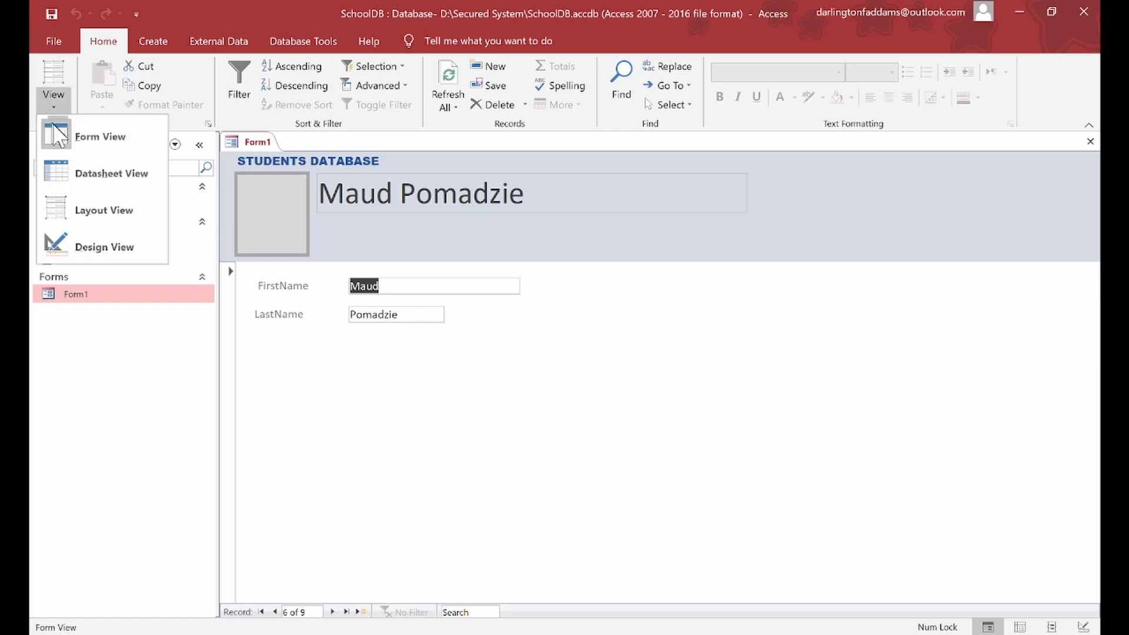
Step: Back in Design View, set the full-name box's Border Style to Transparent
left_click(99, 241)
left_click(362, 420)
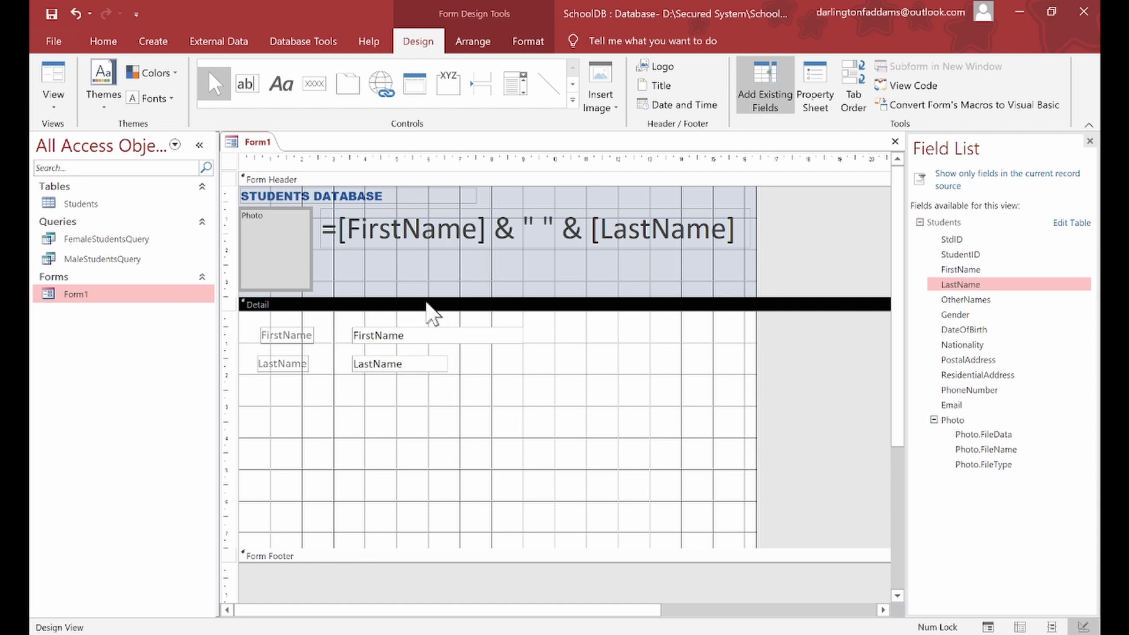
left_click(387, 246)
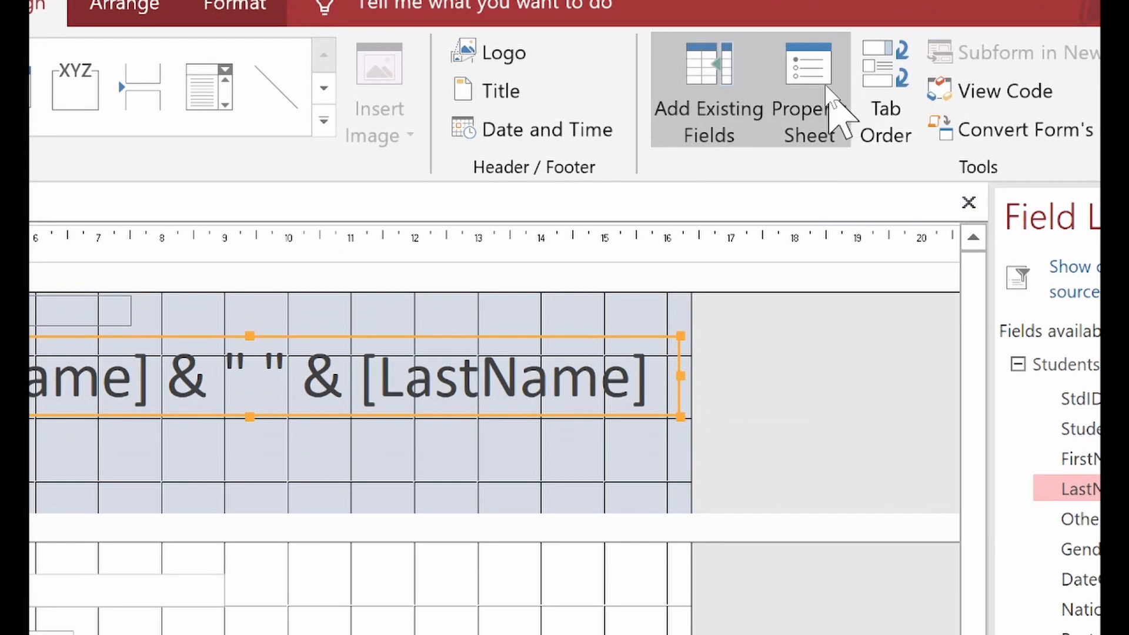
left_click(824, 85)
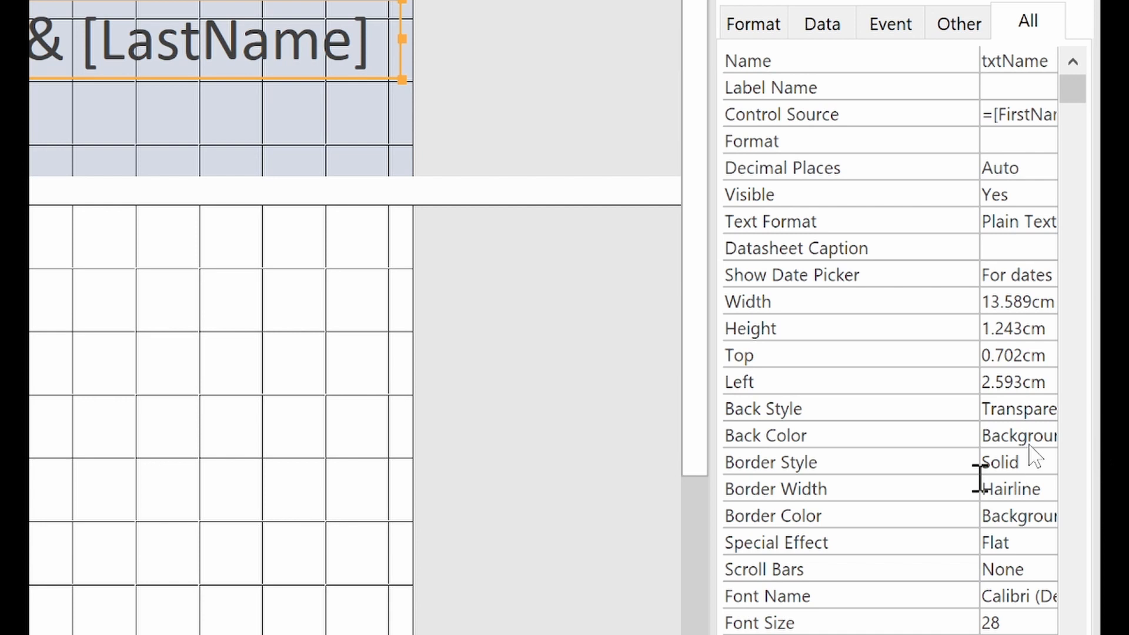
scroll(999, 435, "down", 3)
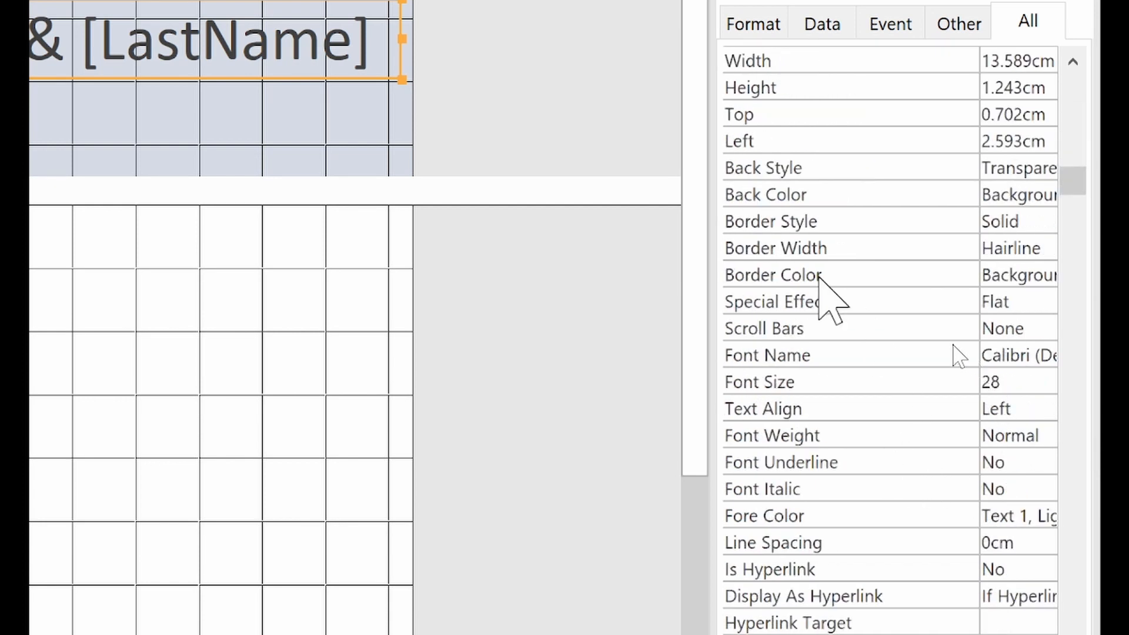
left_click(772, 221)
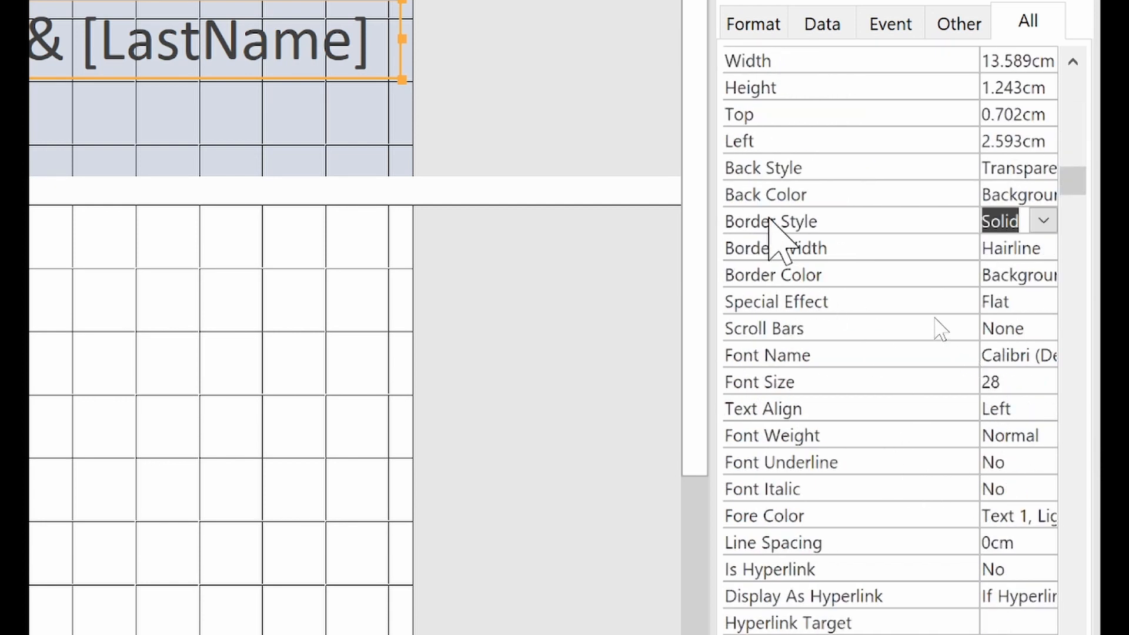
left_click(1055, 228)
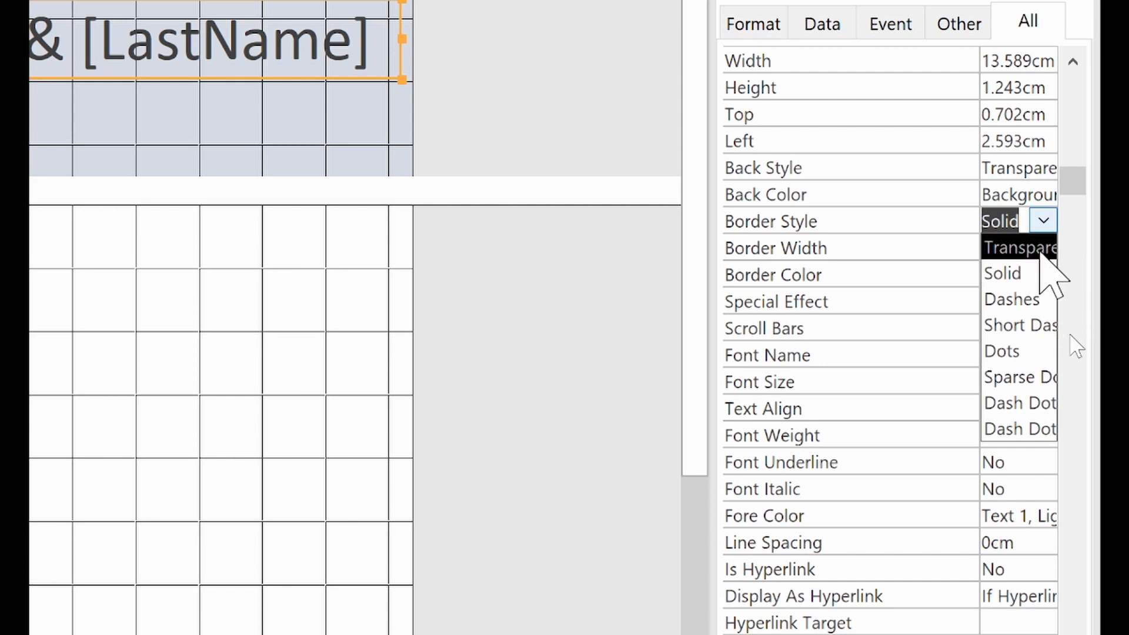
left_click(1026, 250)
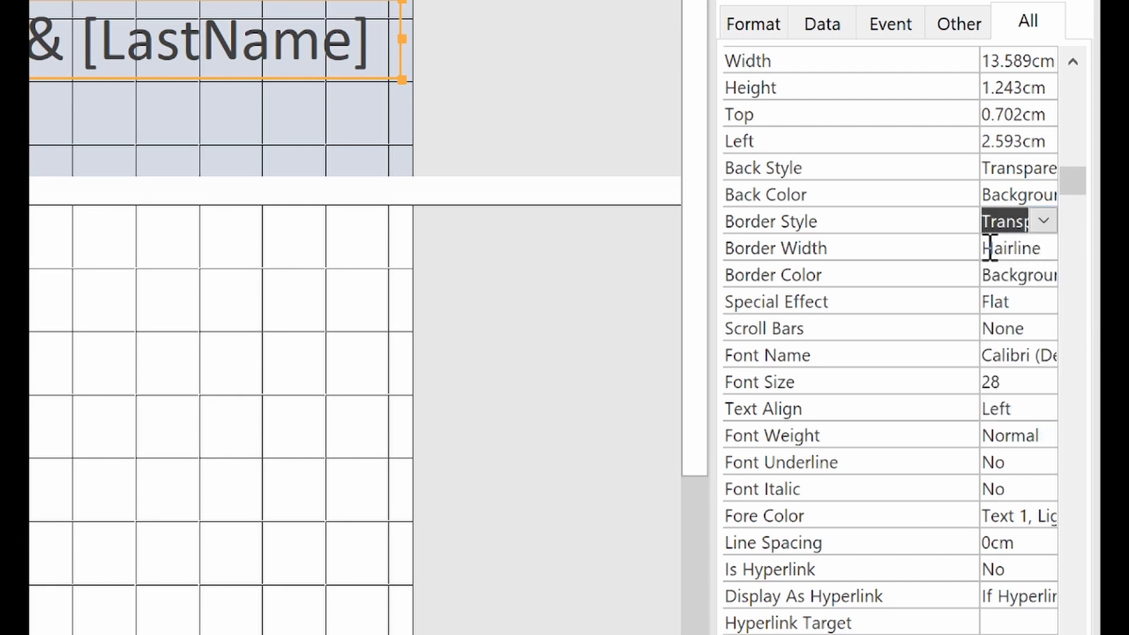
left_click_drag(977, 250, 914, 248)
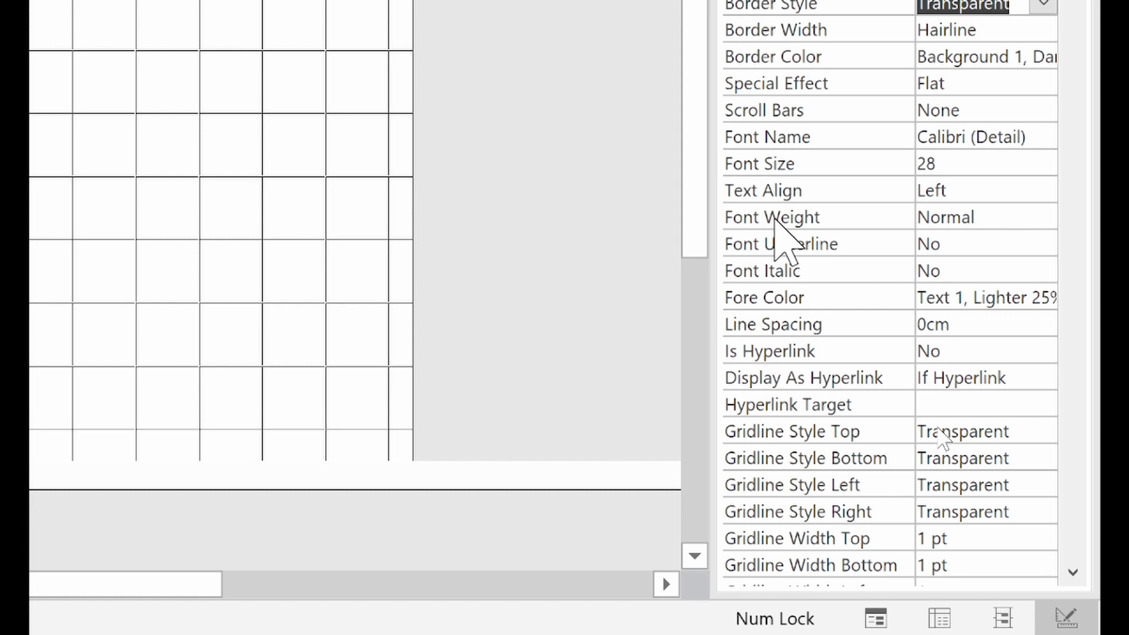
Step: Set the full-name box's Font Weight to Bold
left_click(973, 218)
left_click(1044, 217)
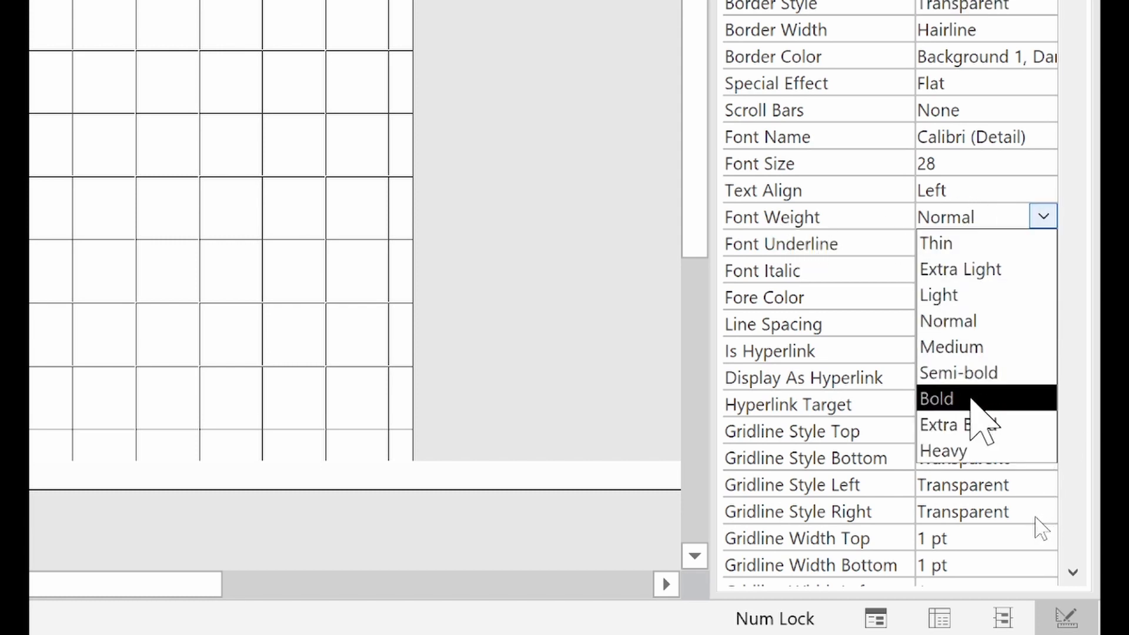
left_click(971, 399)
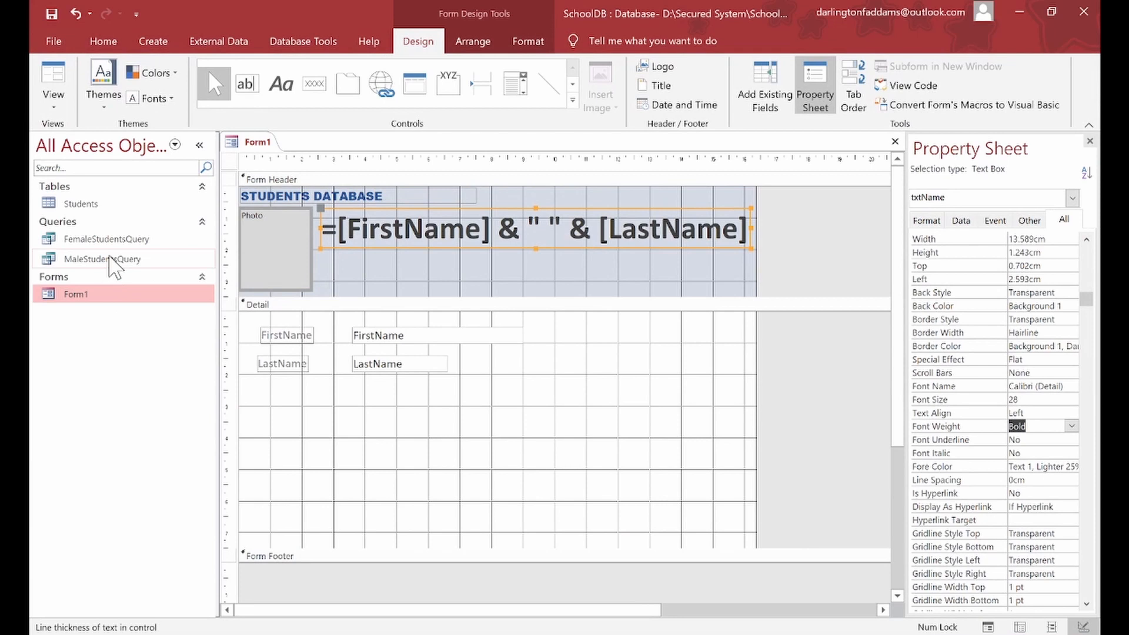
left_click(346, 261)
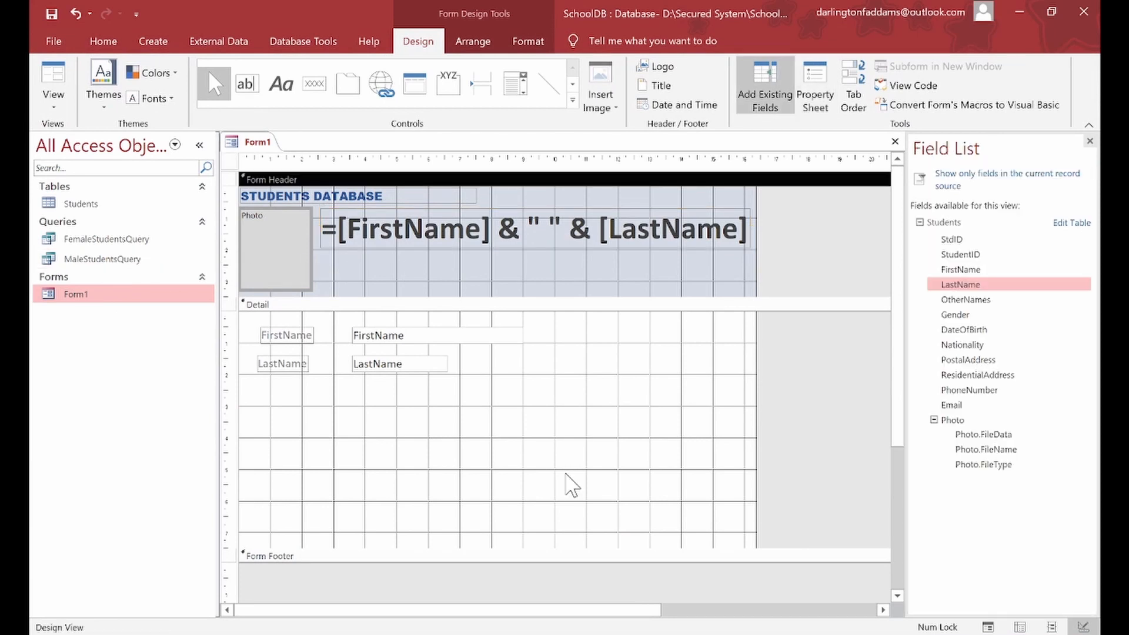
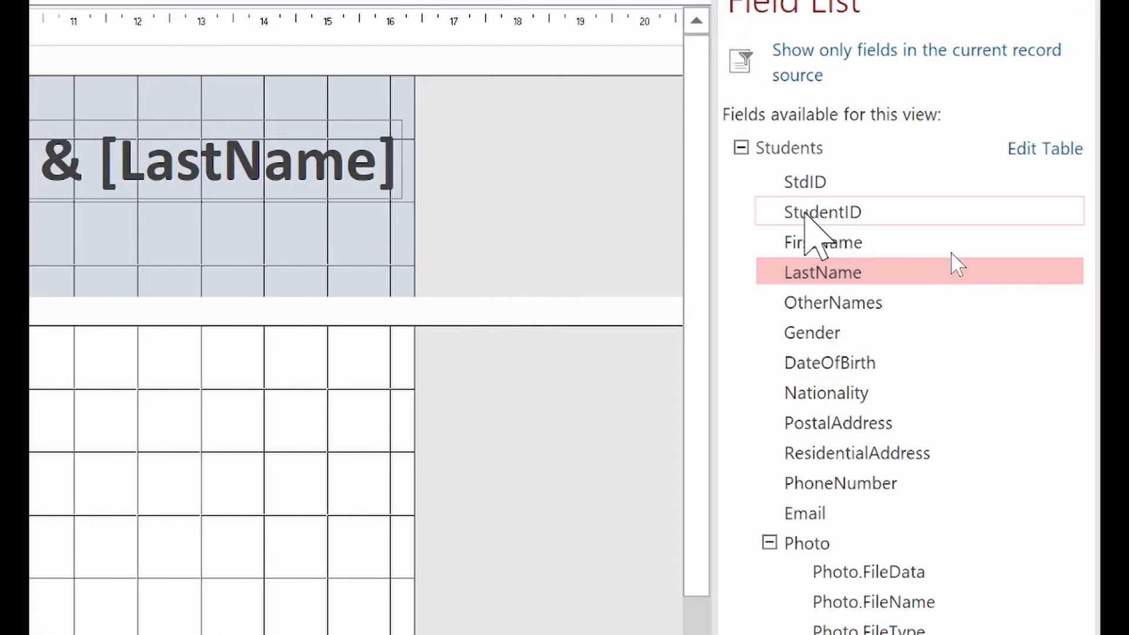
Step: Drag the StudentID field from the Field List into the form header
left_click(806, 212)
left_click_drag(823, 228, 67, 259)
left_click_drag(134, 262, 123, 247)
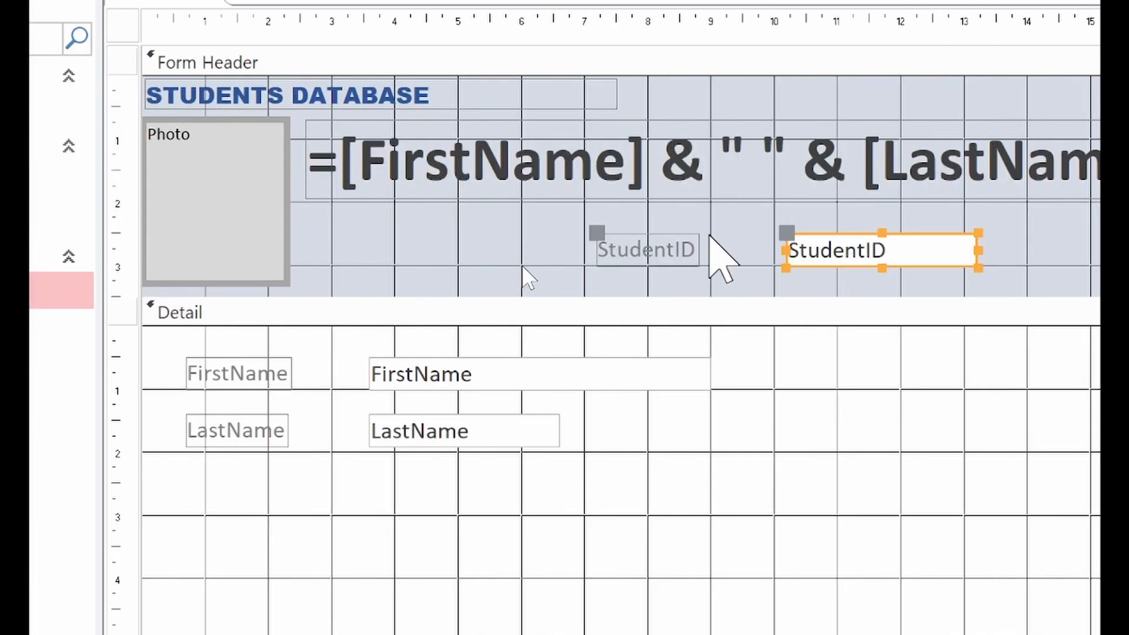
left_click(211, 265)
Step: Position the StudentID label and text box beside the photo, under the full-name title
left_click(647, 250)
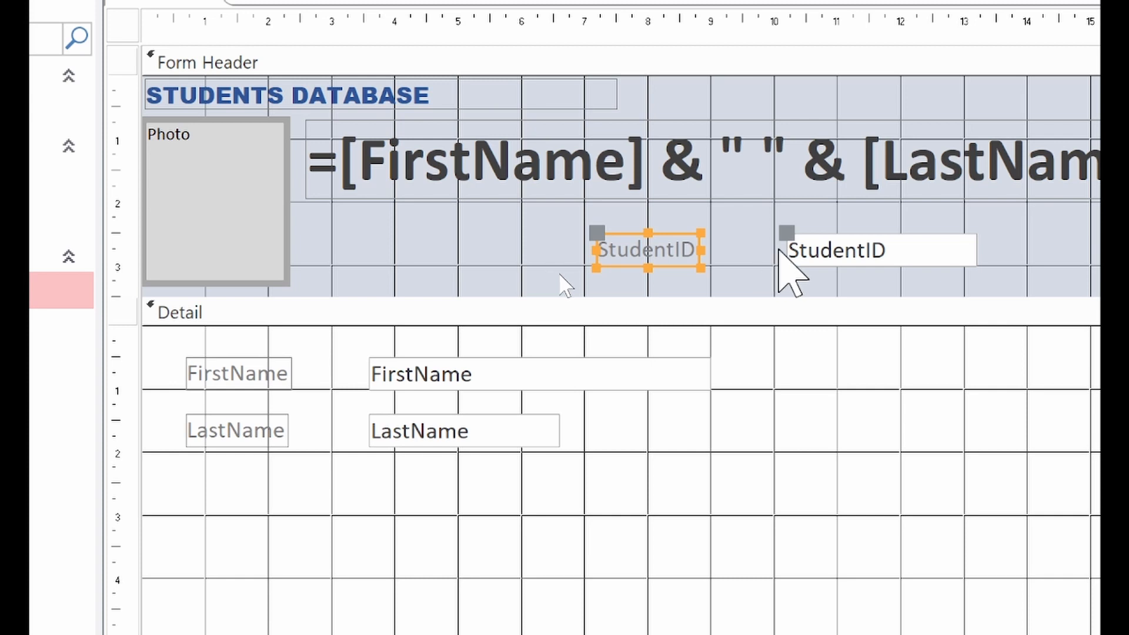
left_click_drag(794, 243, 310, 230)
left_click(647, 249)
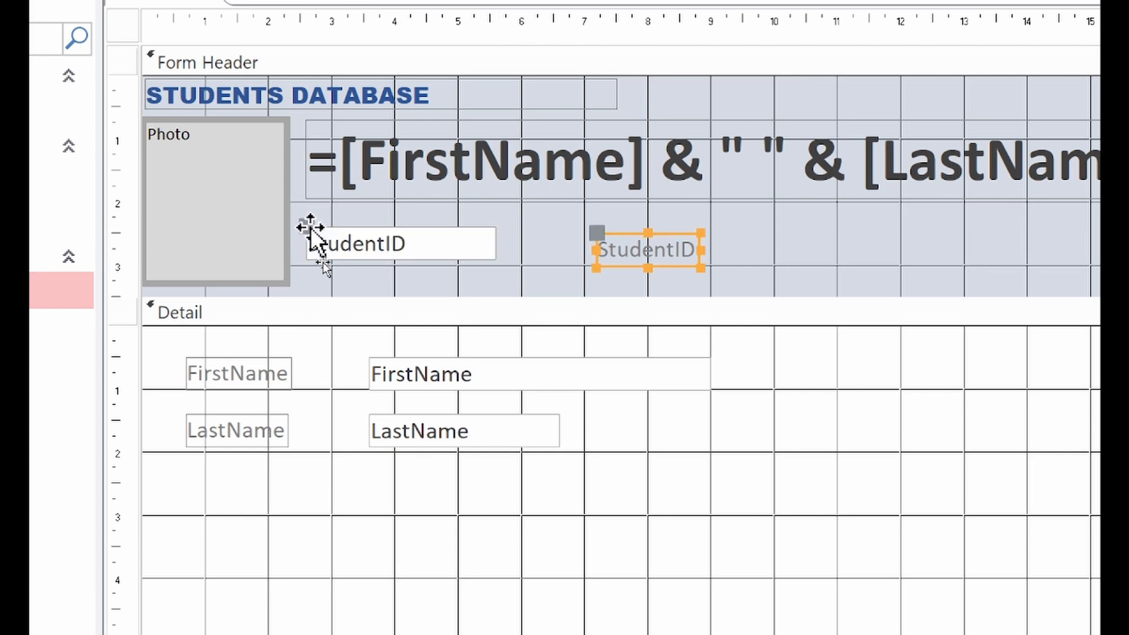
left_click_drag(597, 234, 308, 220)
left_click(327, 257)
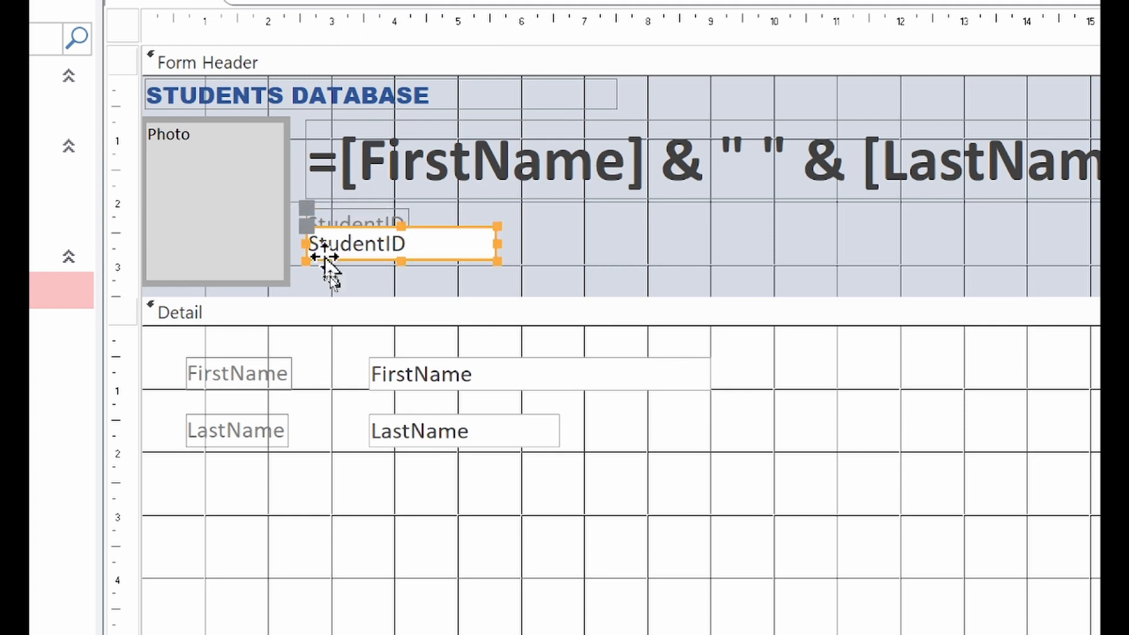
left_click_drag(304, 230, 304, 235)
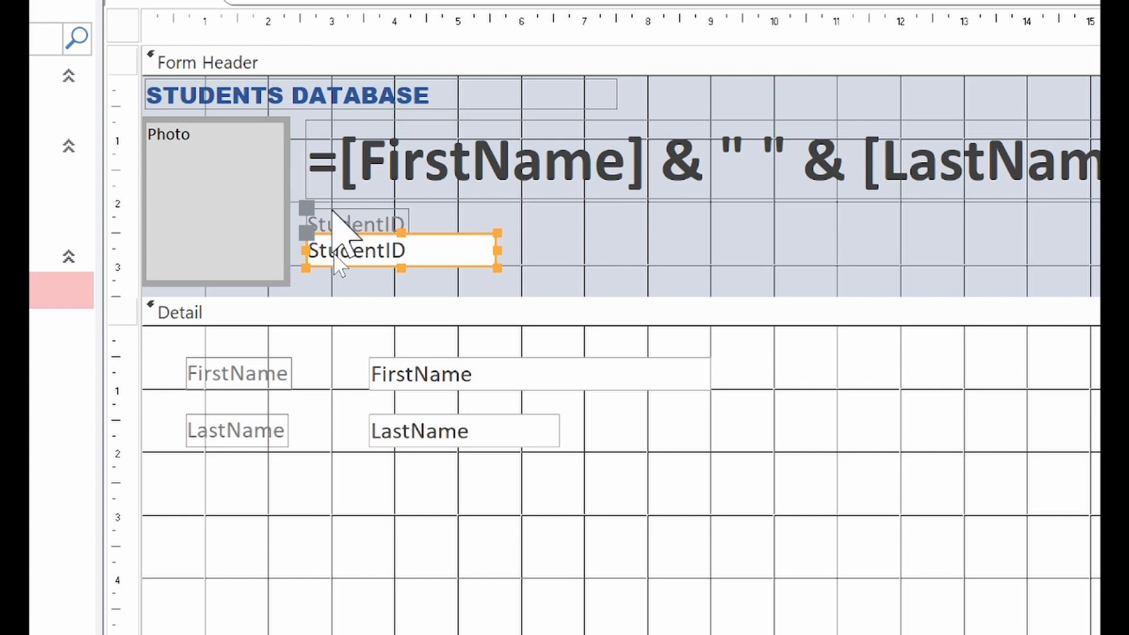
left_click(311, 206)
left_click_drag(311, 205, 312, 199)
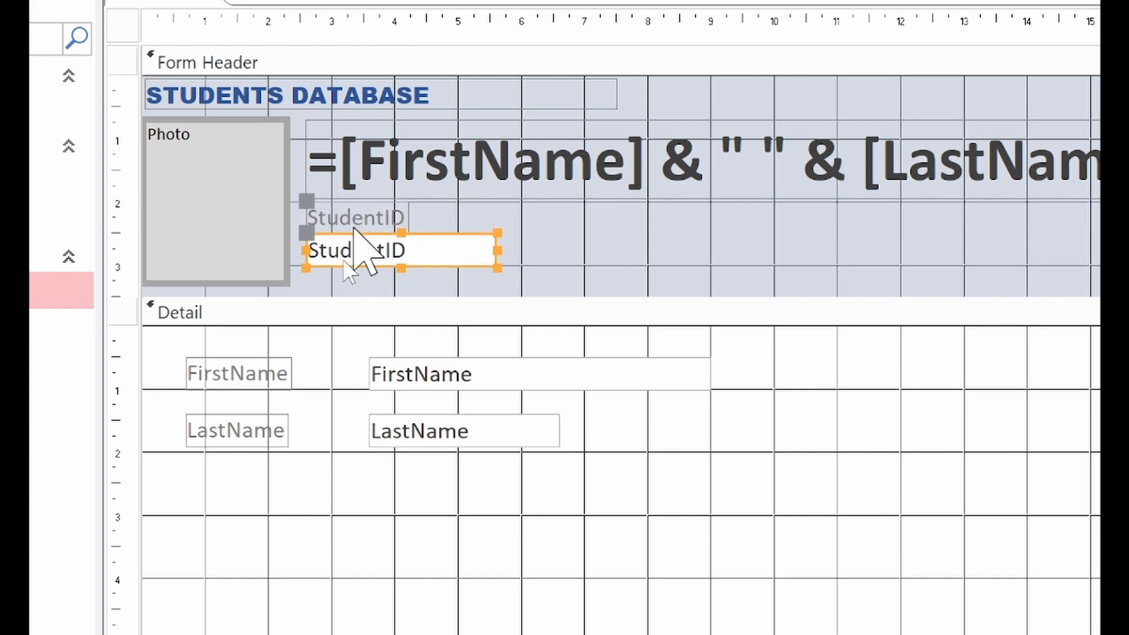
Step: Rename the StudentID label to 'Student ID'
left_click(378, 220)
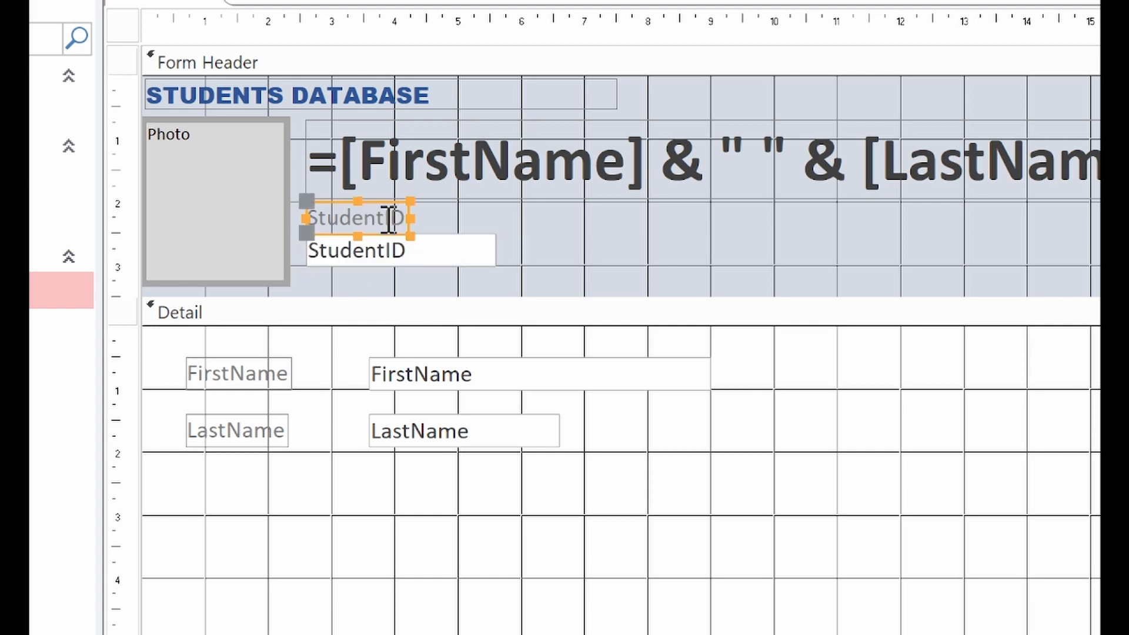
left_click(389, 218)
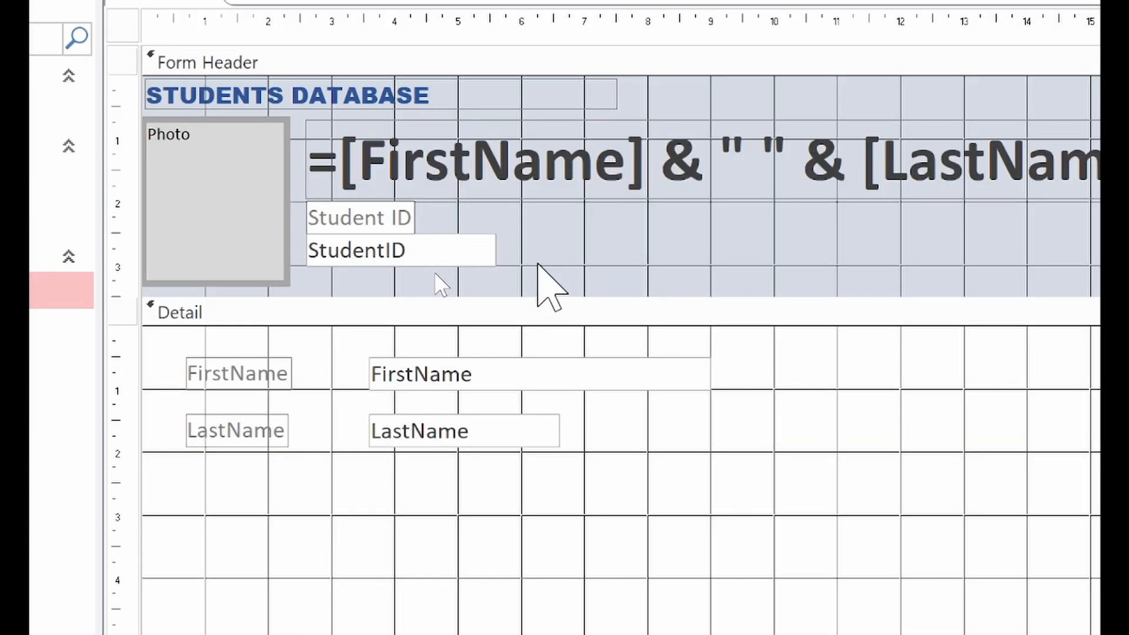
left_click(528, 235)
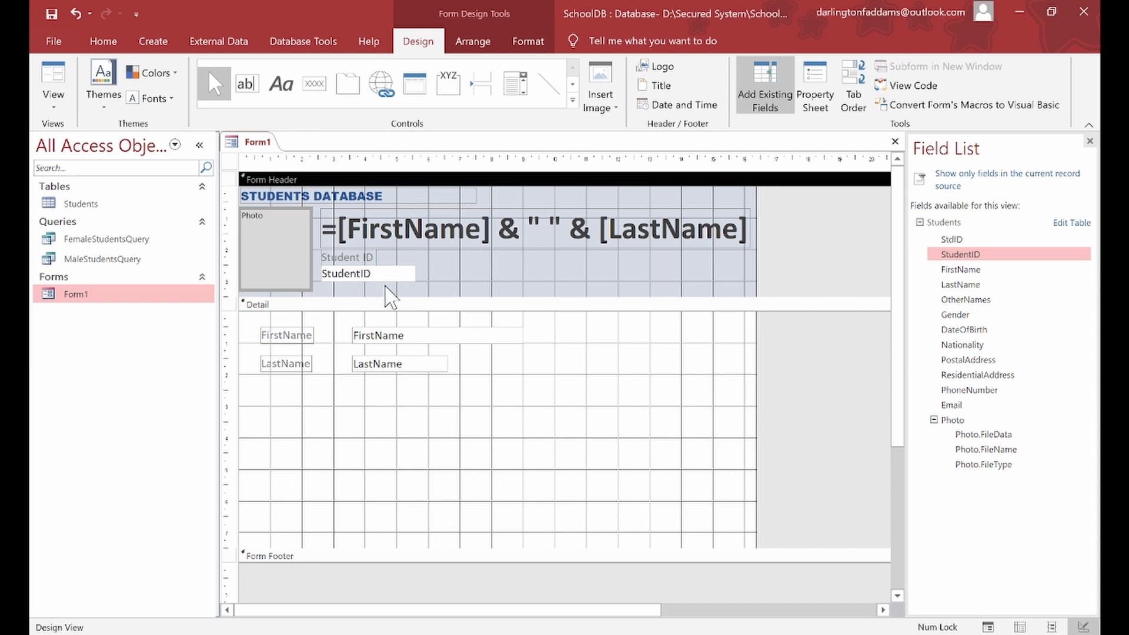
Step: Give the header's StudentID box a Transparent back style in the Property Sheet
left_click(379, 278)
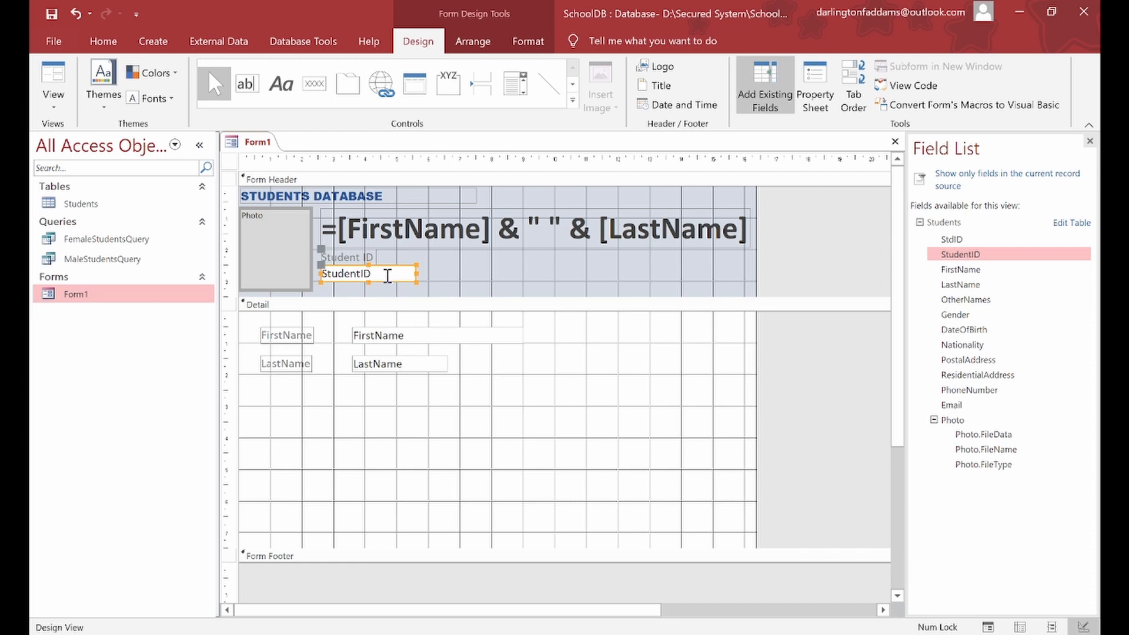
left_click(814, 99)
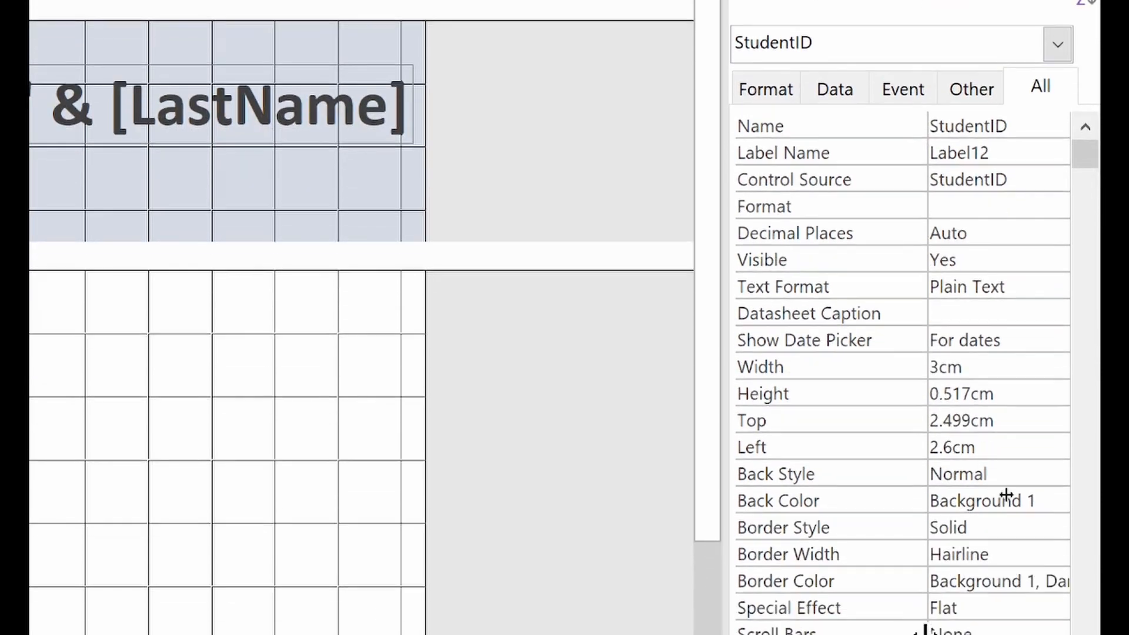
left_click(1004, 615)
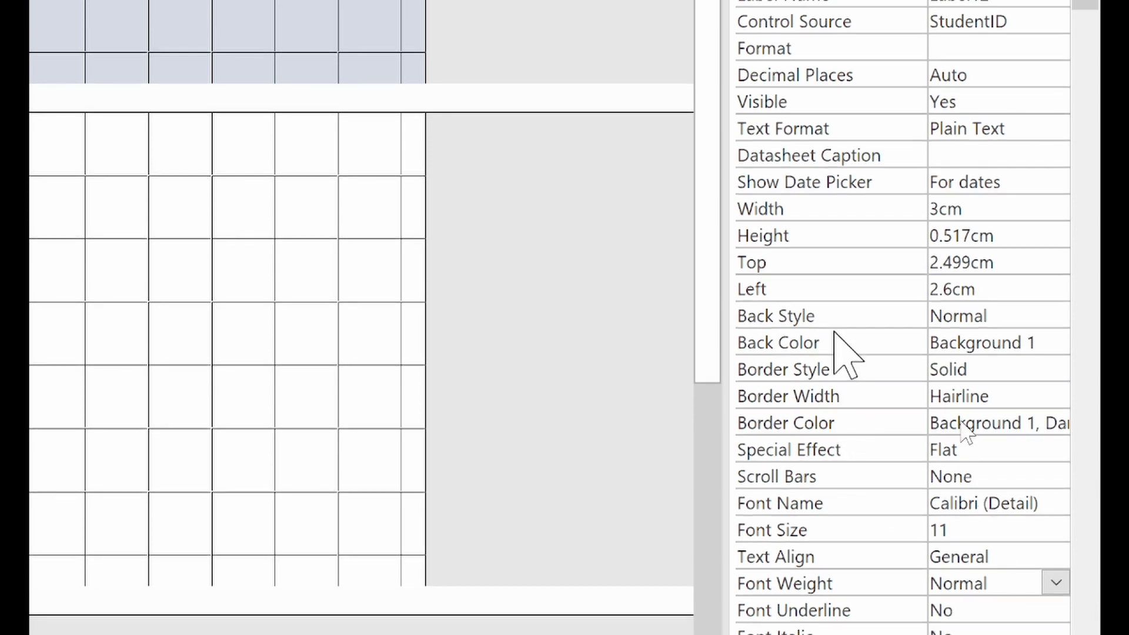
left_click(818, 319)
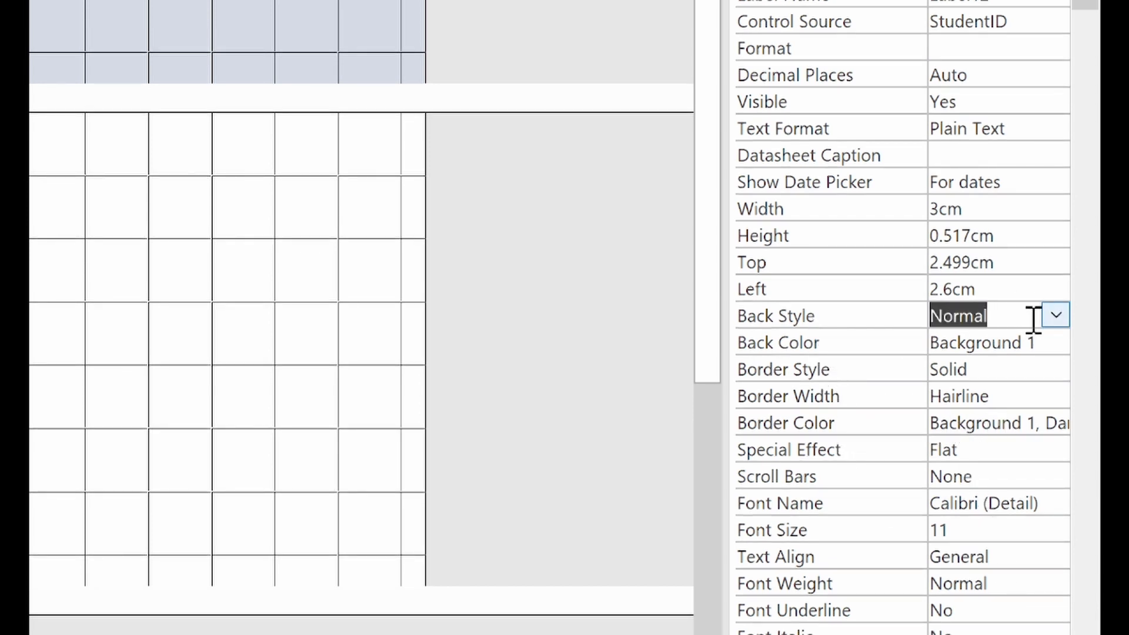
left_click(1056, 318)
left_click(1021, 342)
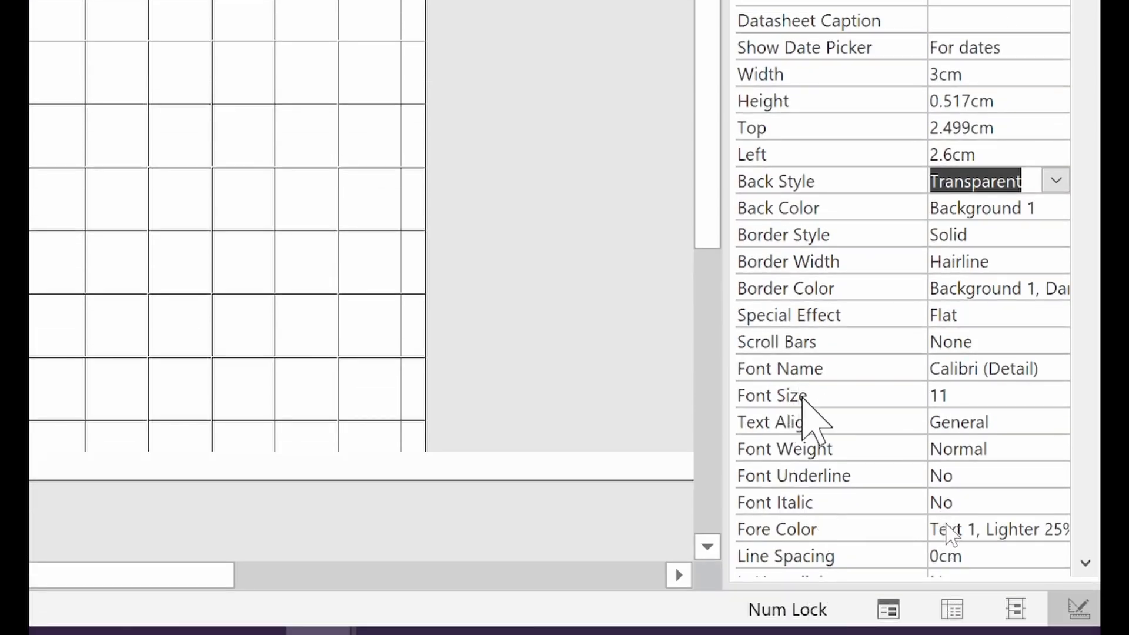
Step: Set the StudentID text's font weight to Heavy
left_click(1055, 449)
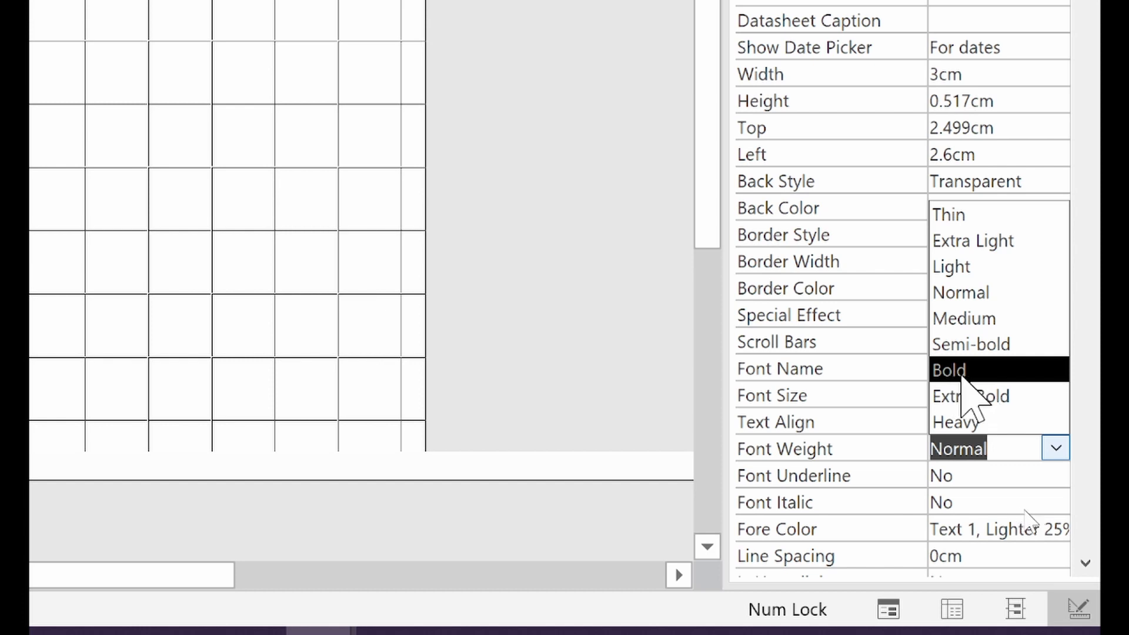
left_click(967, 370)
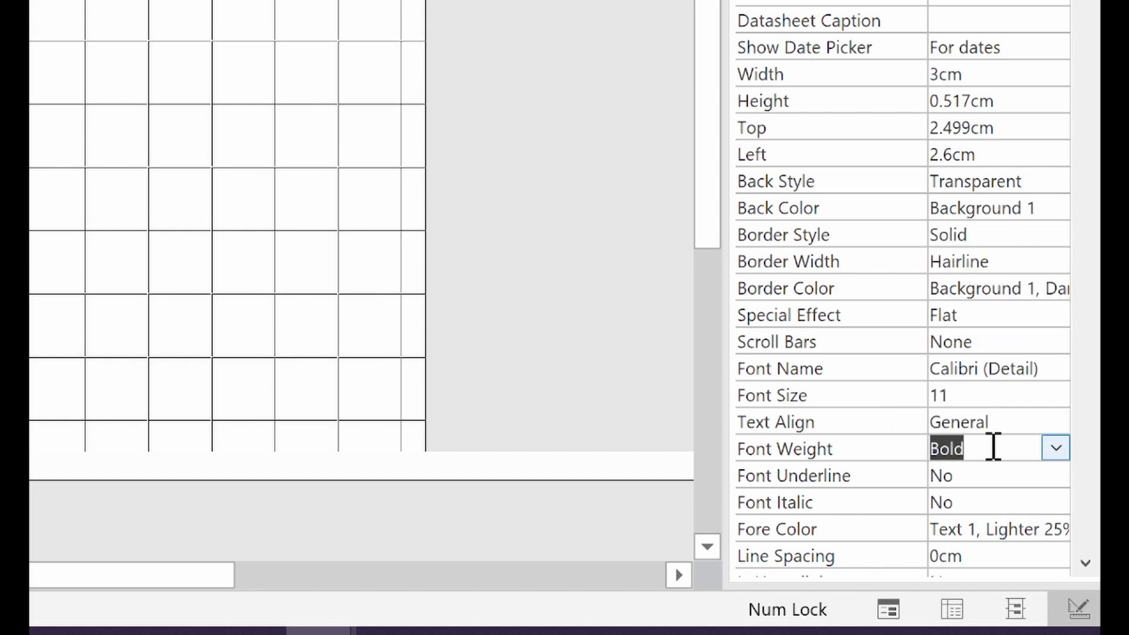
left_click(1055, 448)
left_click(1025, 422)
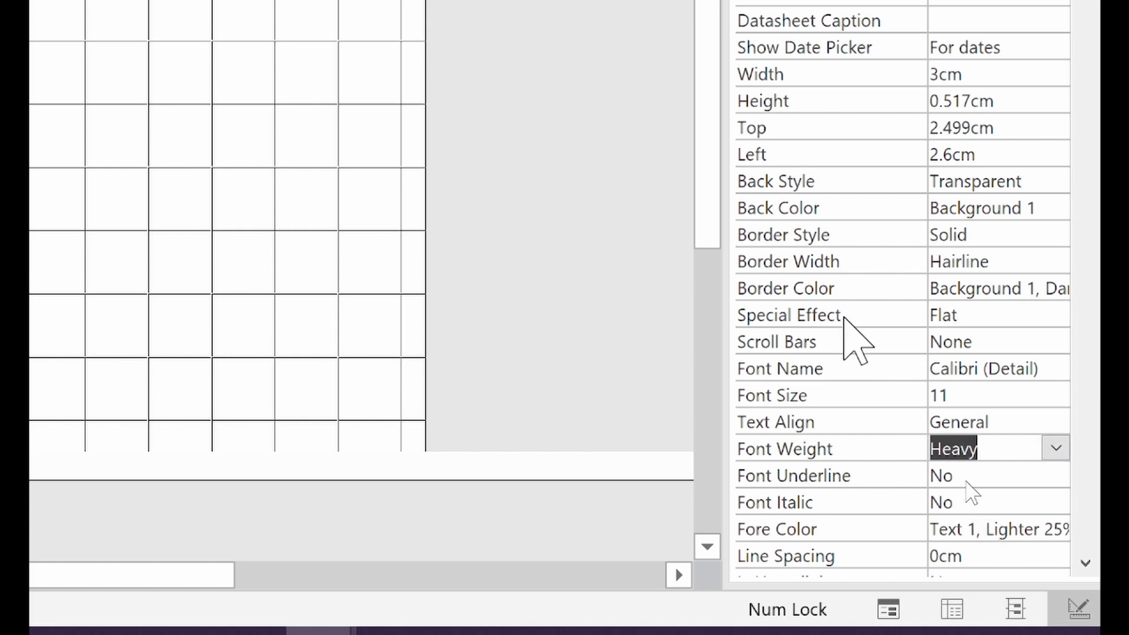
left_click(869, 532)
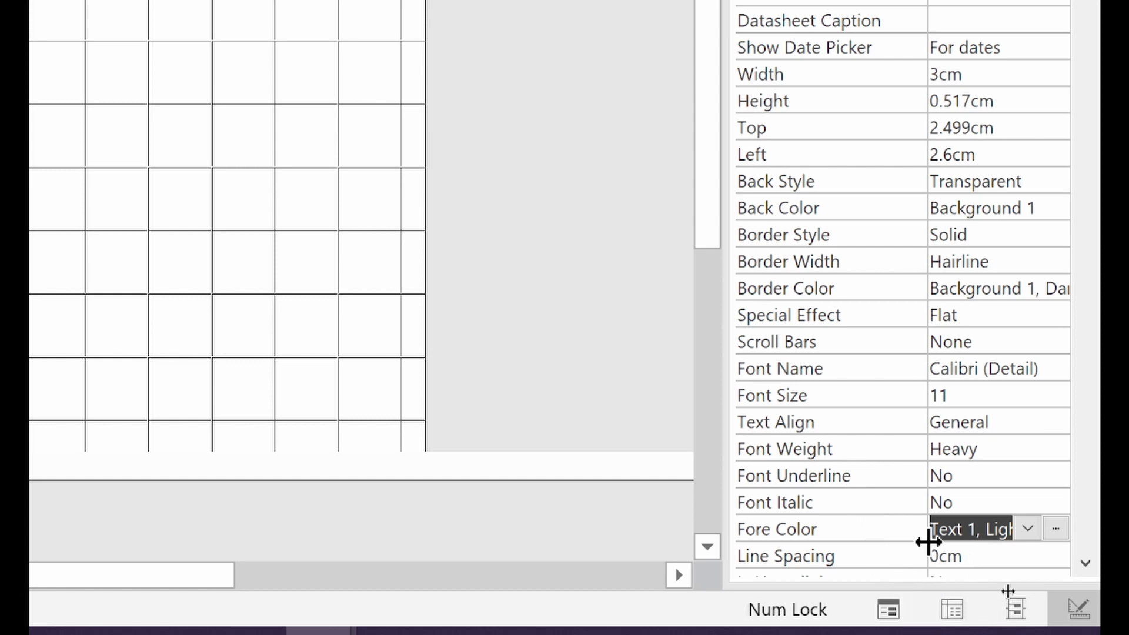
Step: Colour the StudentID text dark red (#BA1419)
scroll(925, 546, "down", 3)
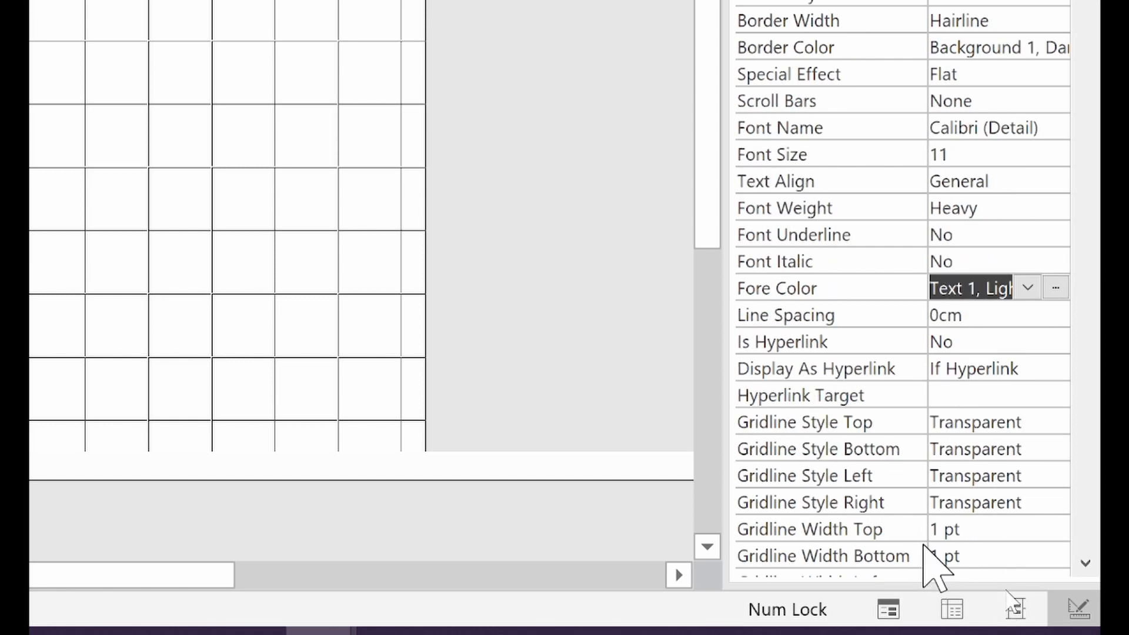
left_click(1062, 287)
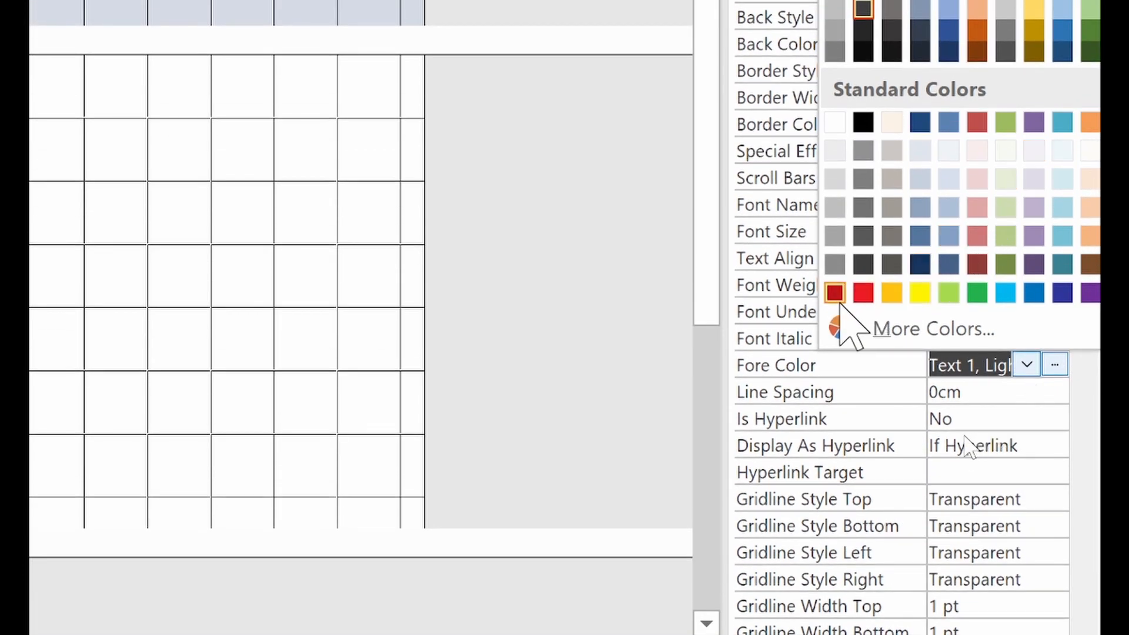
left_click(837, 300)
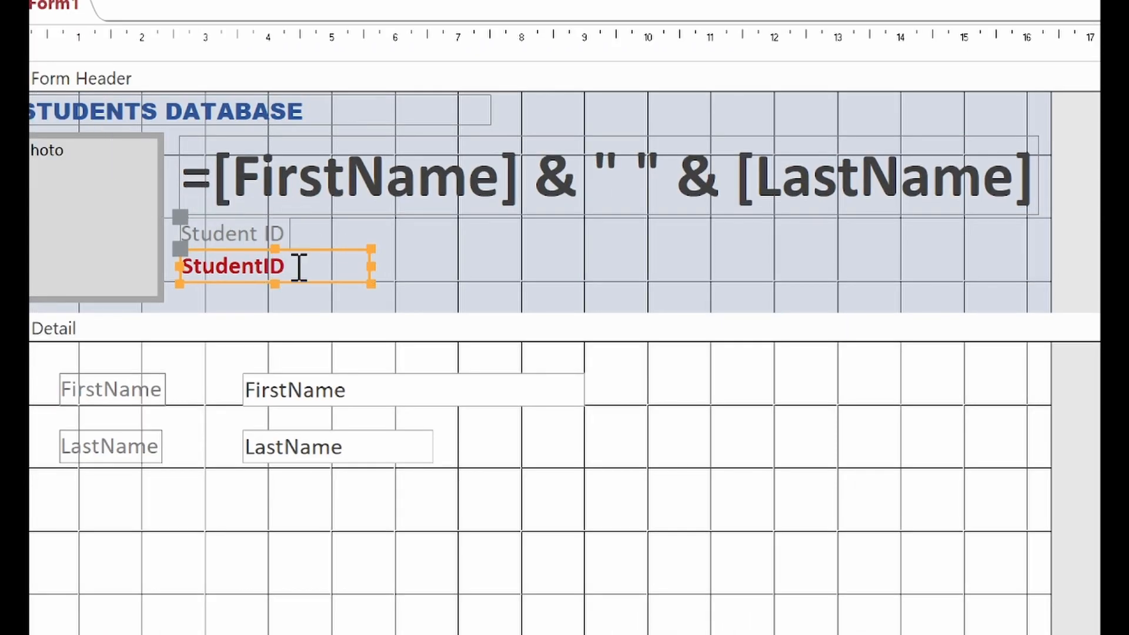
left_click(442, 288)
left_click(353, 272)
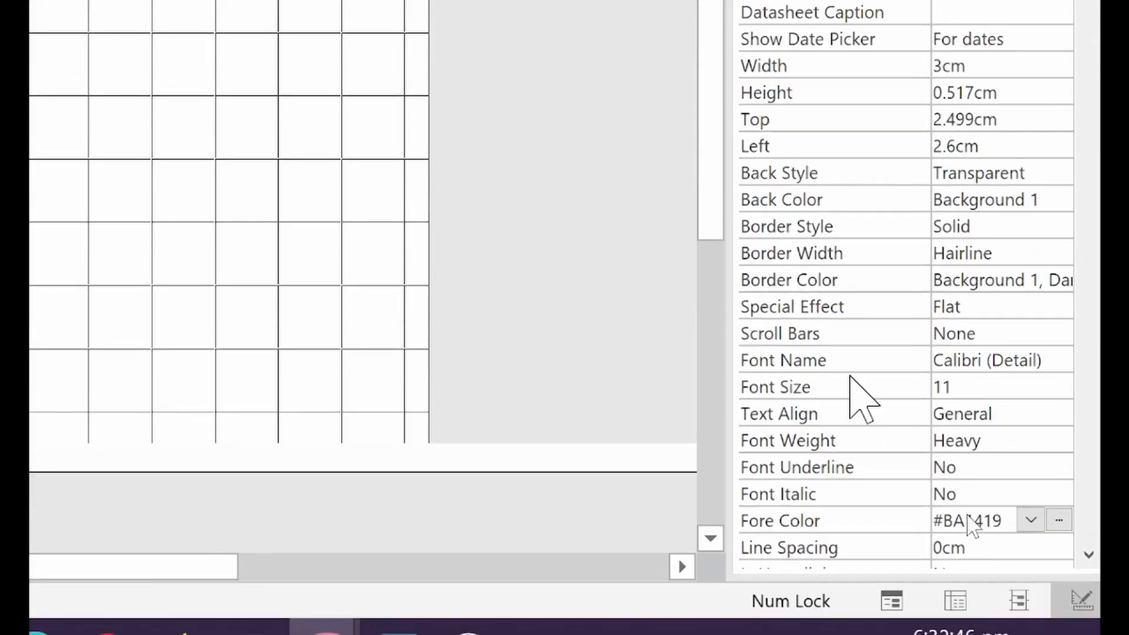
Step: Change the StudentID font size from 11 to 16
left_click(858, 379)
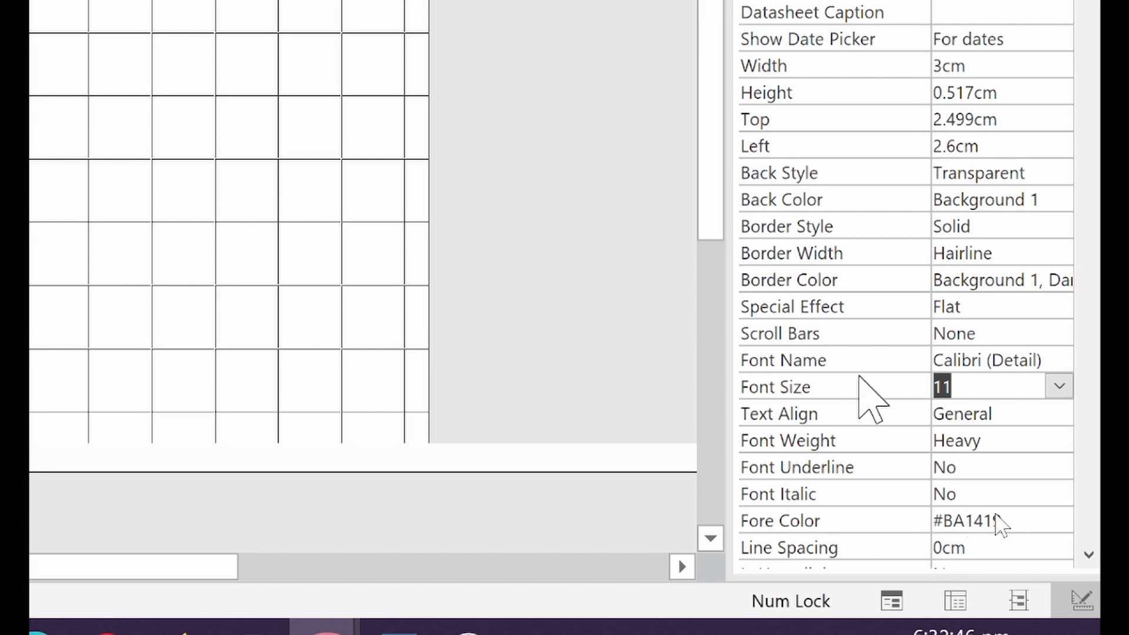
left_click(1058, 387)
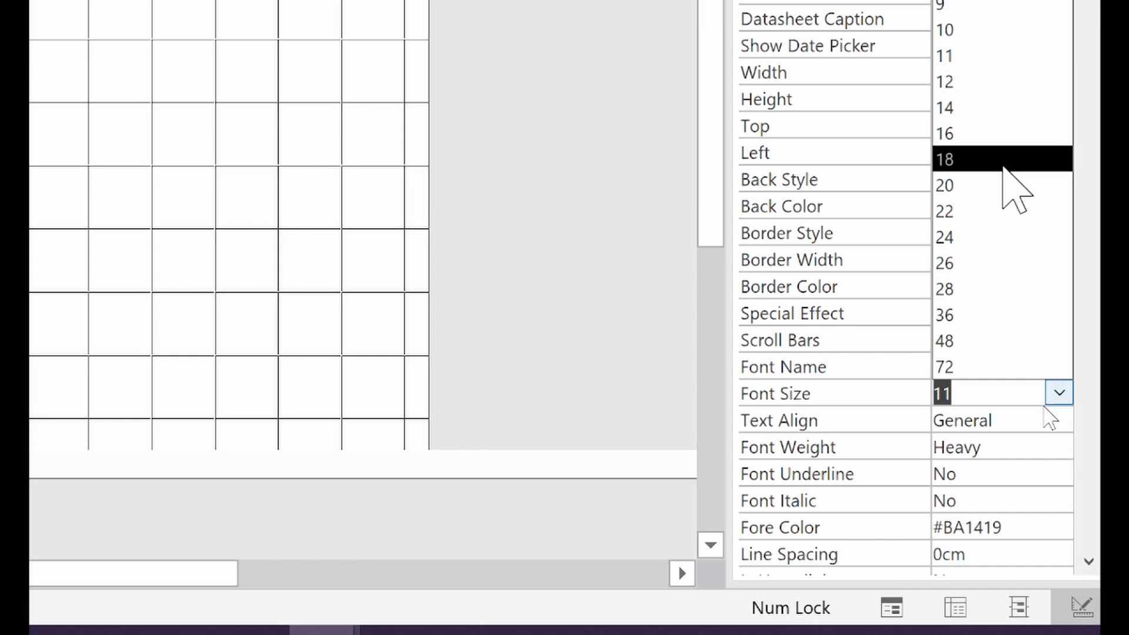
left_click(1004, 166)
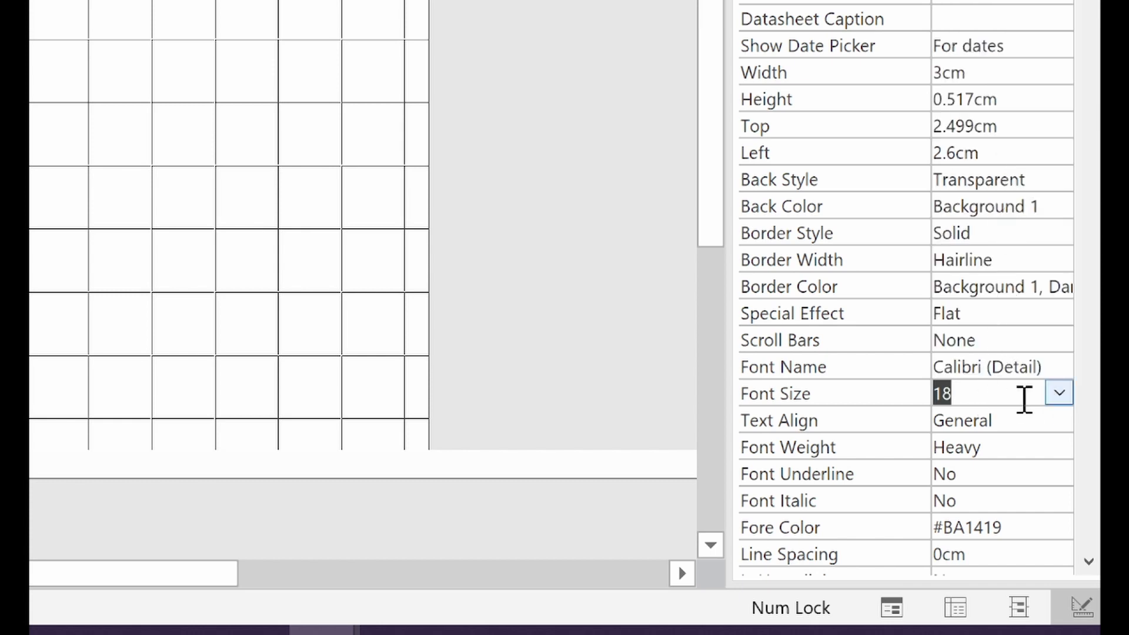
left_click(1059, 393)
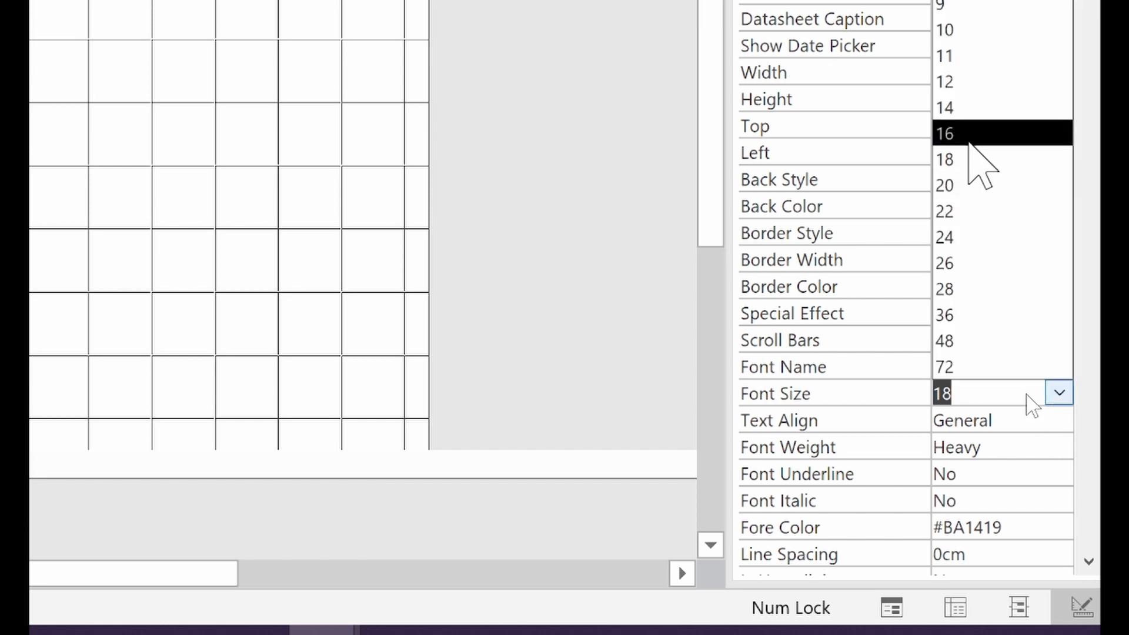
left_click(970, 141)
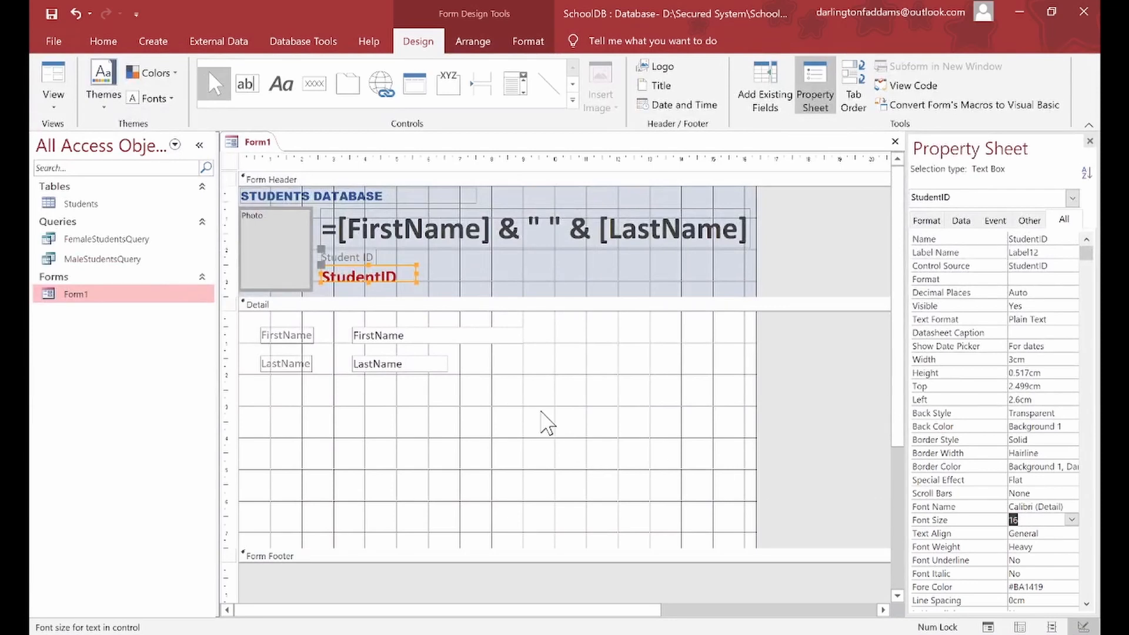
left_click(540, 411)
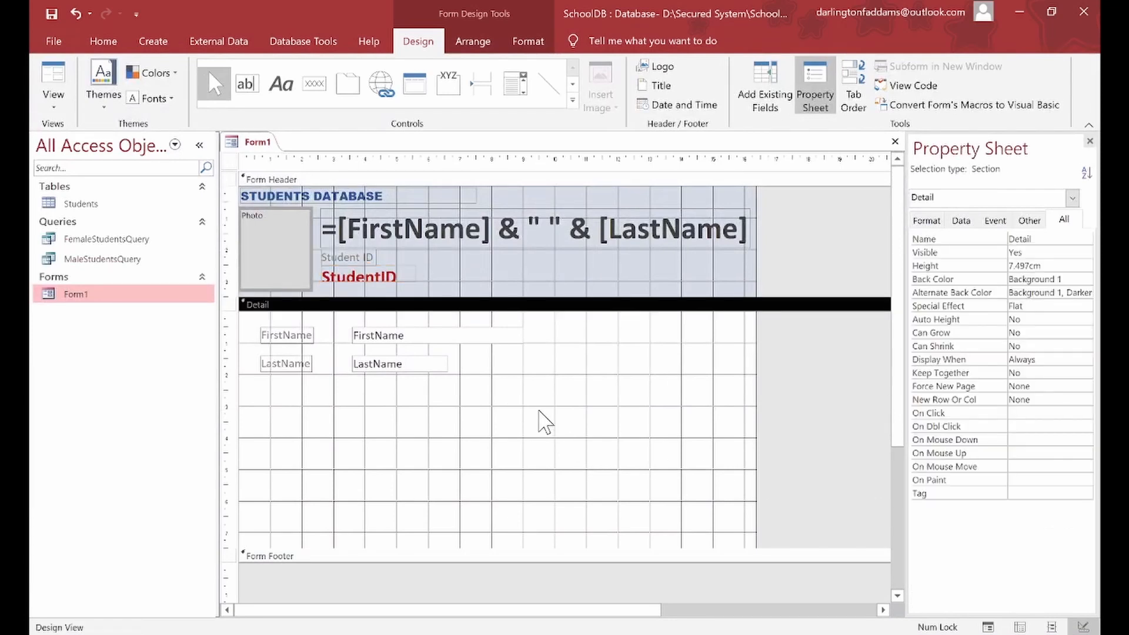
Step: Make the StudentID box slightly taller and switch Form1 to Form View
left_click(374, 278)
left_click_drag(370, 282, 370, 288)
left_click(63, 84)
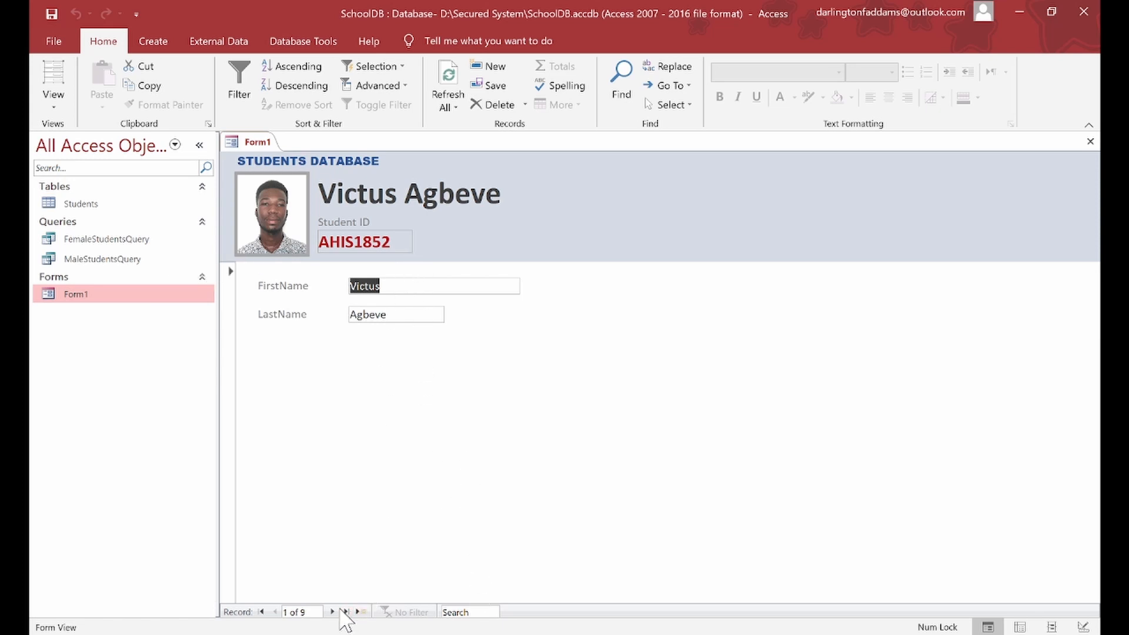
left_click(333, 612)
left_click(333, 612)
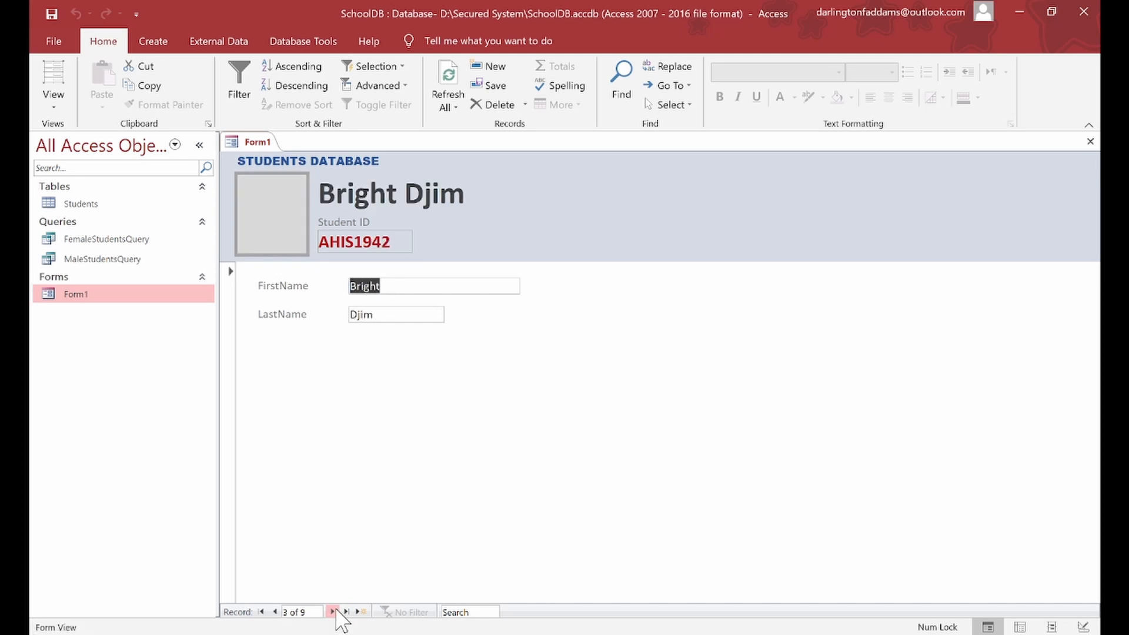
left_click(333, 612)
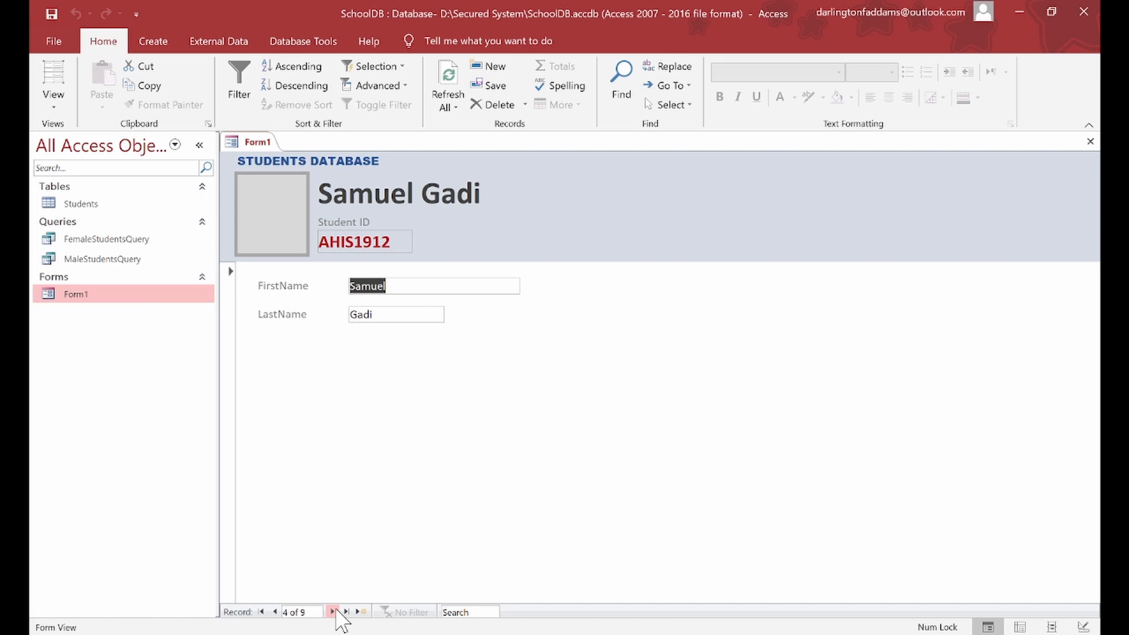
left_click(332, 612)
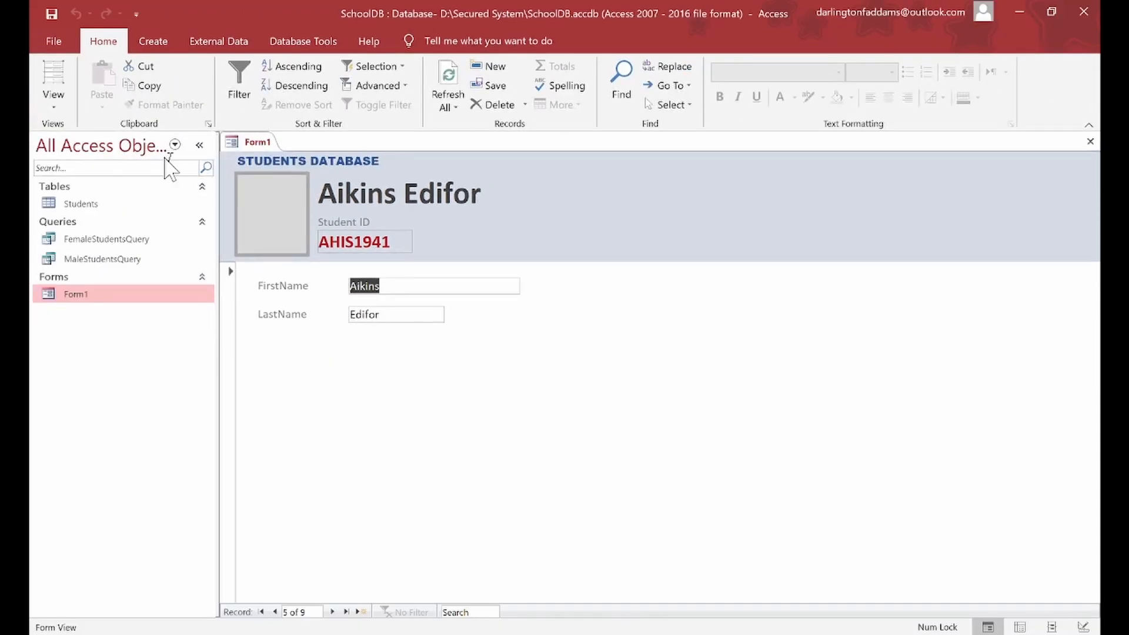
left_click(54, 101)
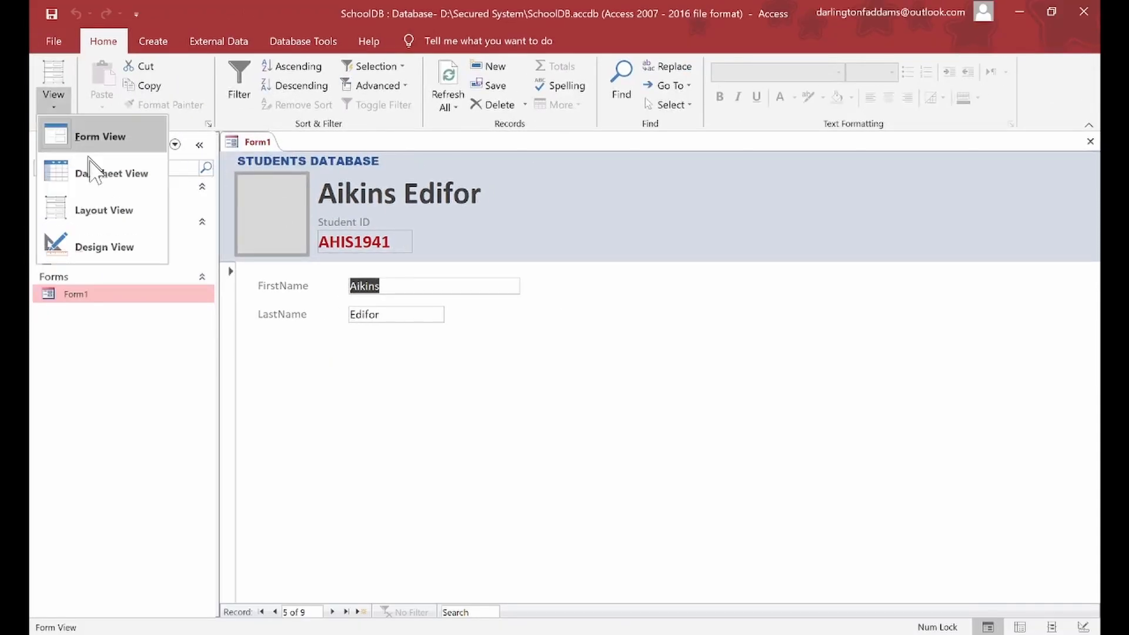
Step: Return Form1 to Design View and show the StudentID box's properties
left_click(106, 246)
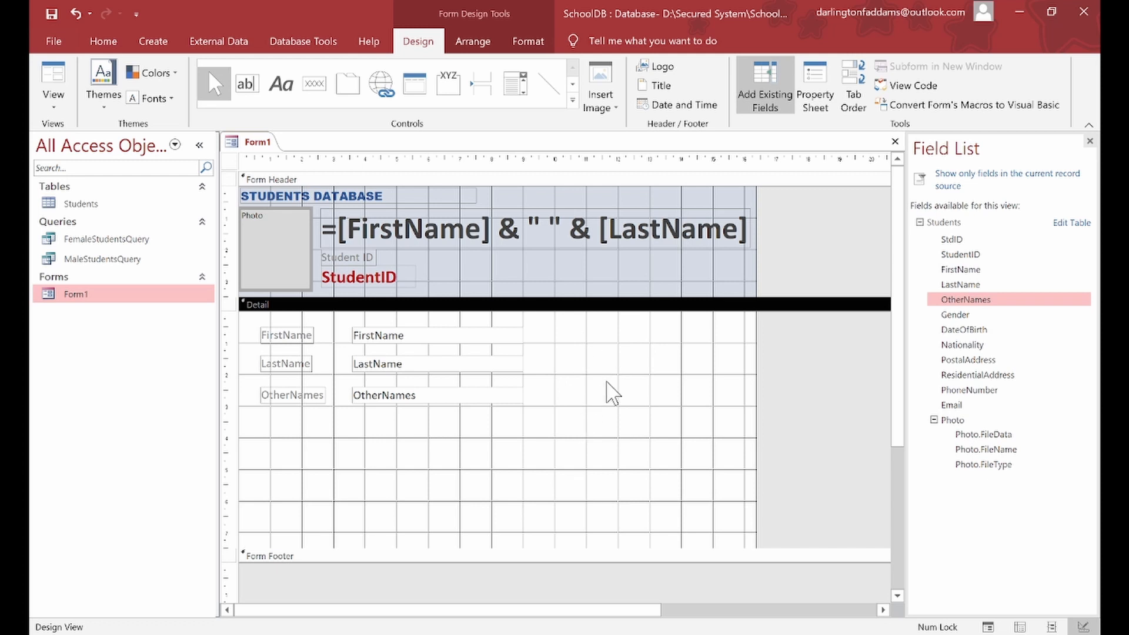
left_click(813, 83)
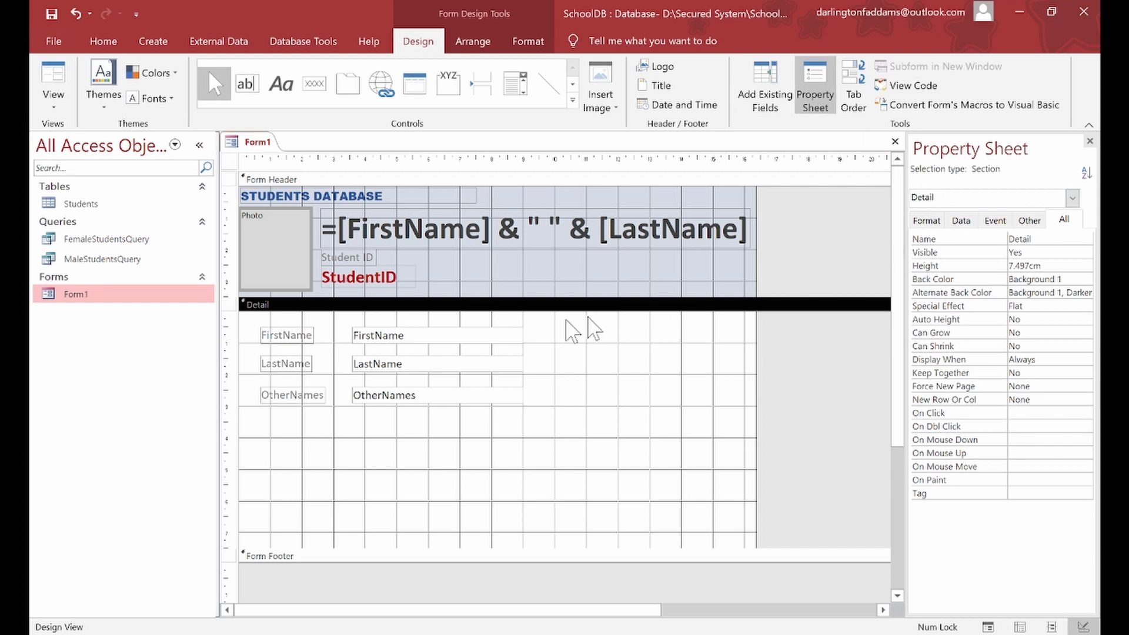
left_click(410, 287)
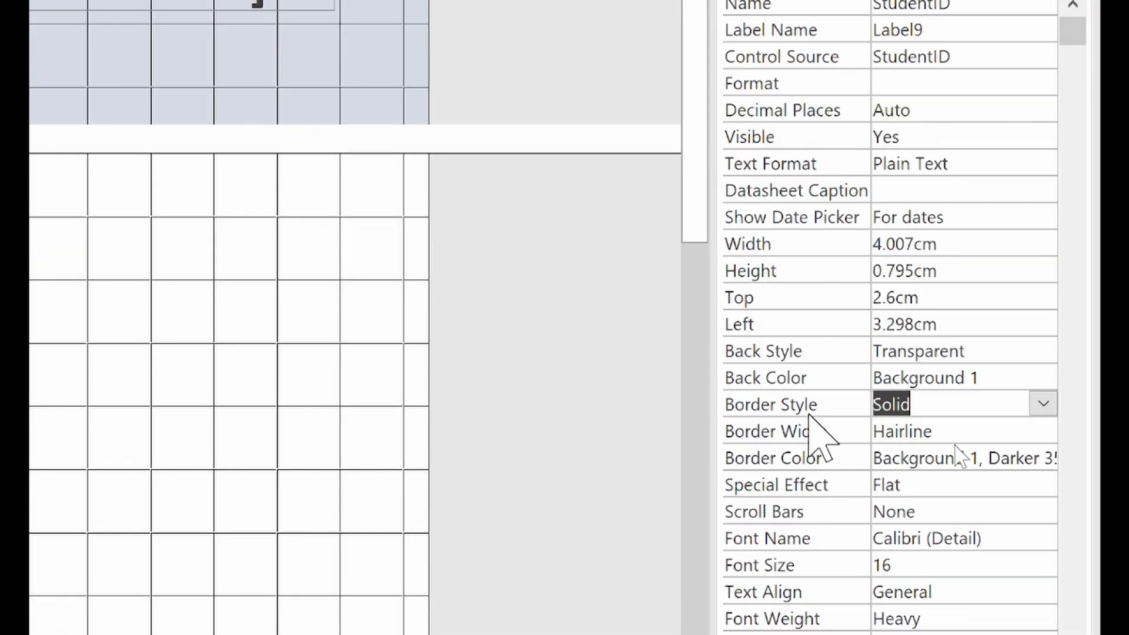
Step: Set the StudentID border to Transparent and the full-name heading's font size to 48
left_click(1043, 405)
left_click(1020, 430)
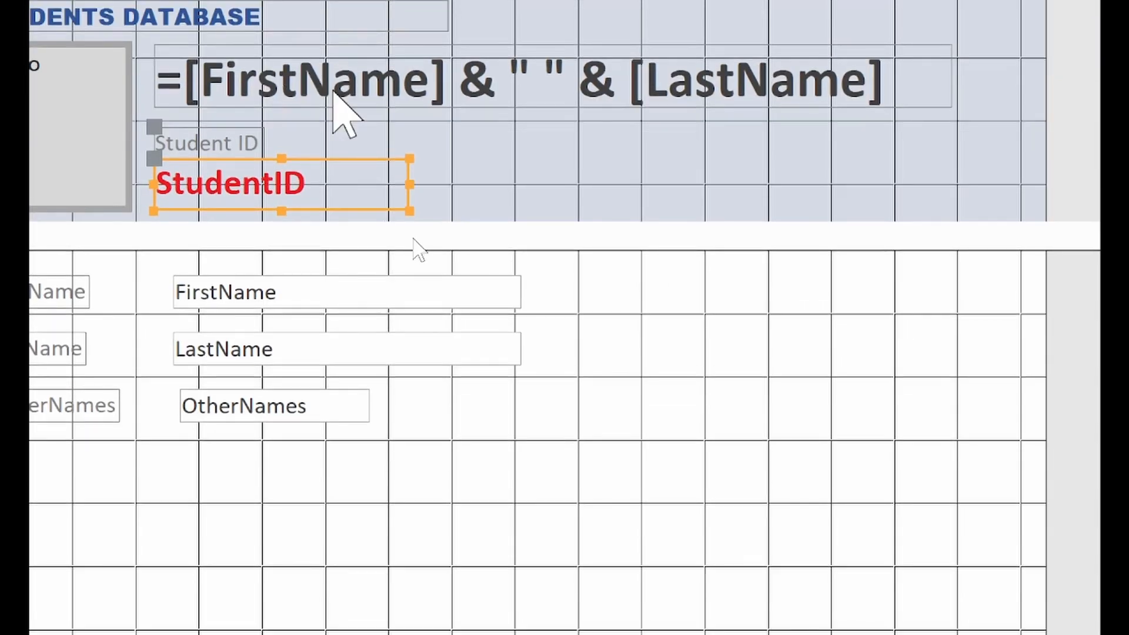
left_click(335, 93)
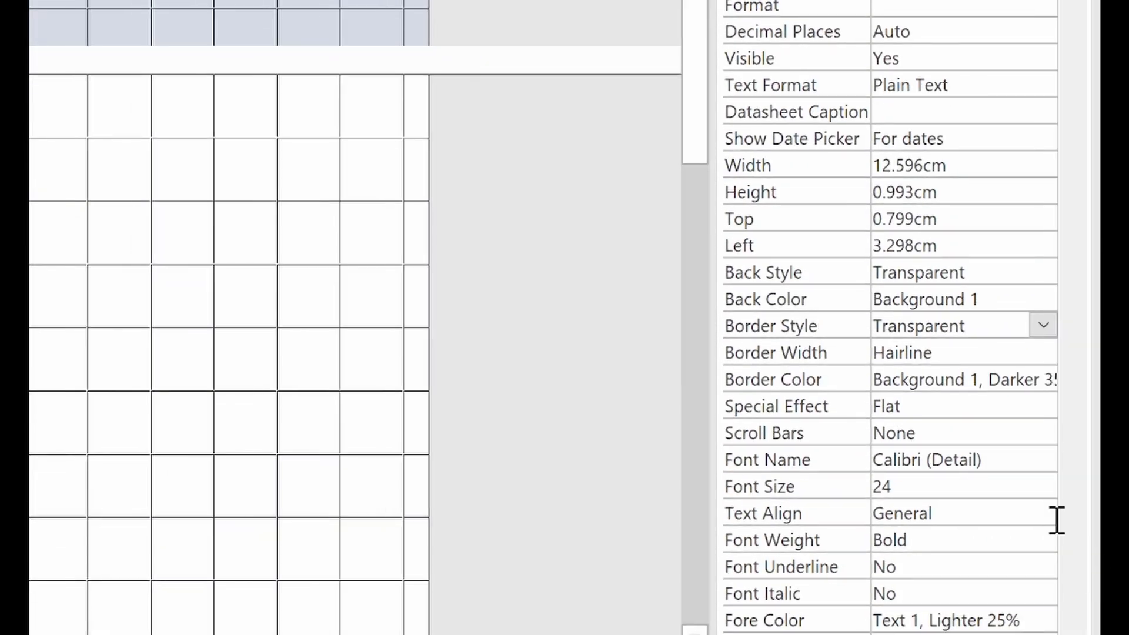
left_click(1050, 496)
left_click(1050, 494)
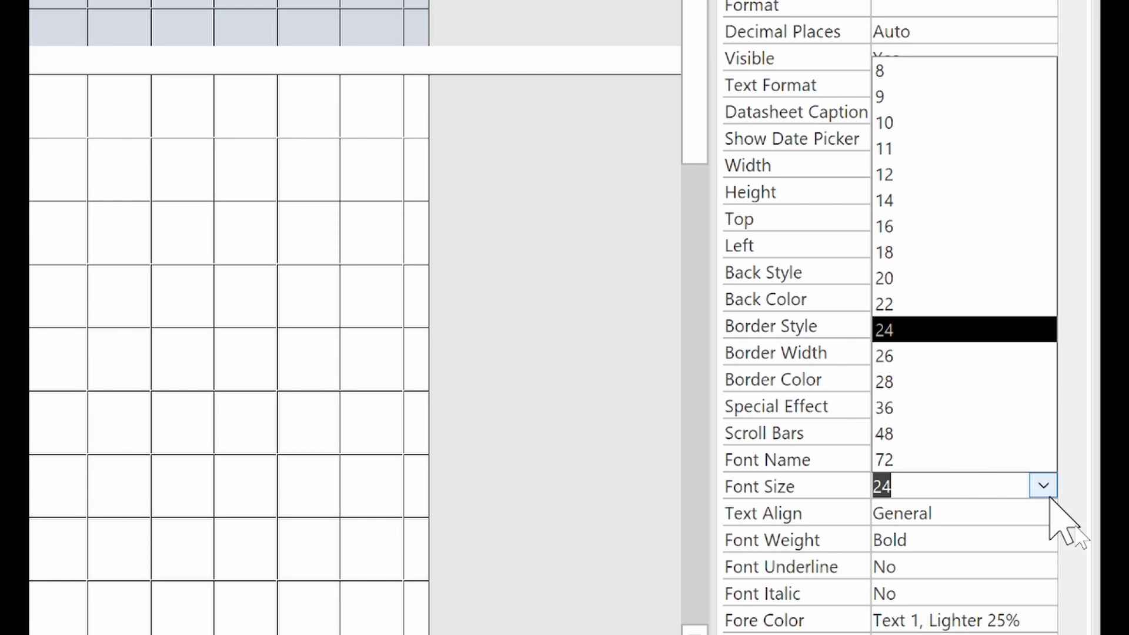
left_click(1002, 436)
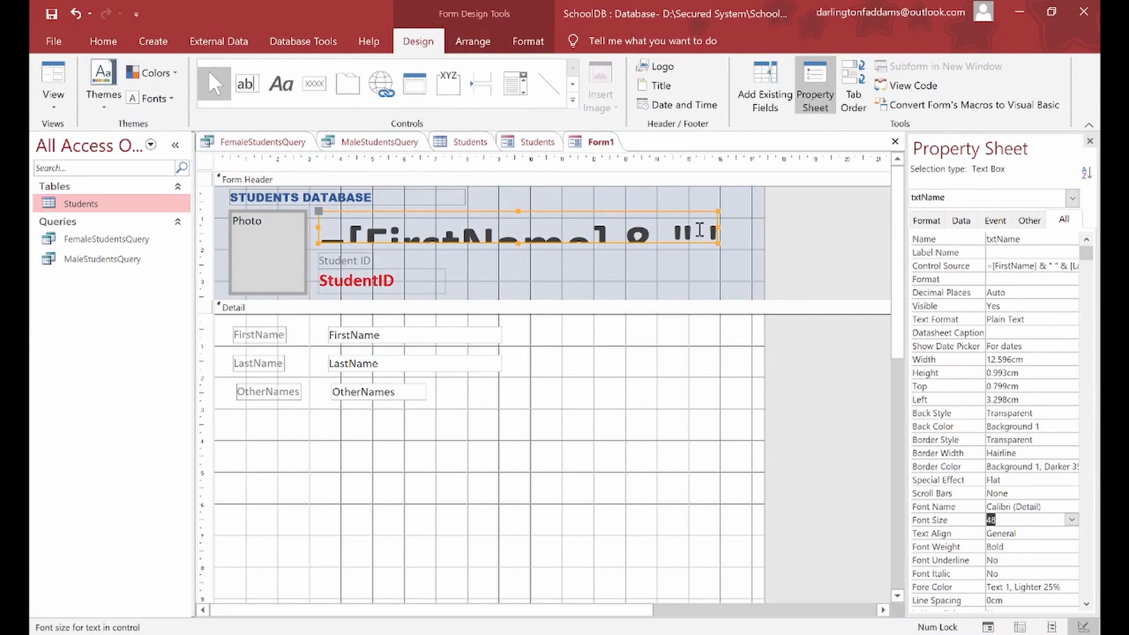
Step: Enlarge the txtName box to fit its 48-point text, then preview it in Form View
left_click_drag(718, 243, 733, 261)
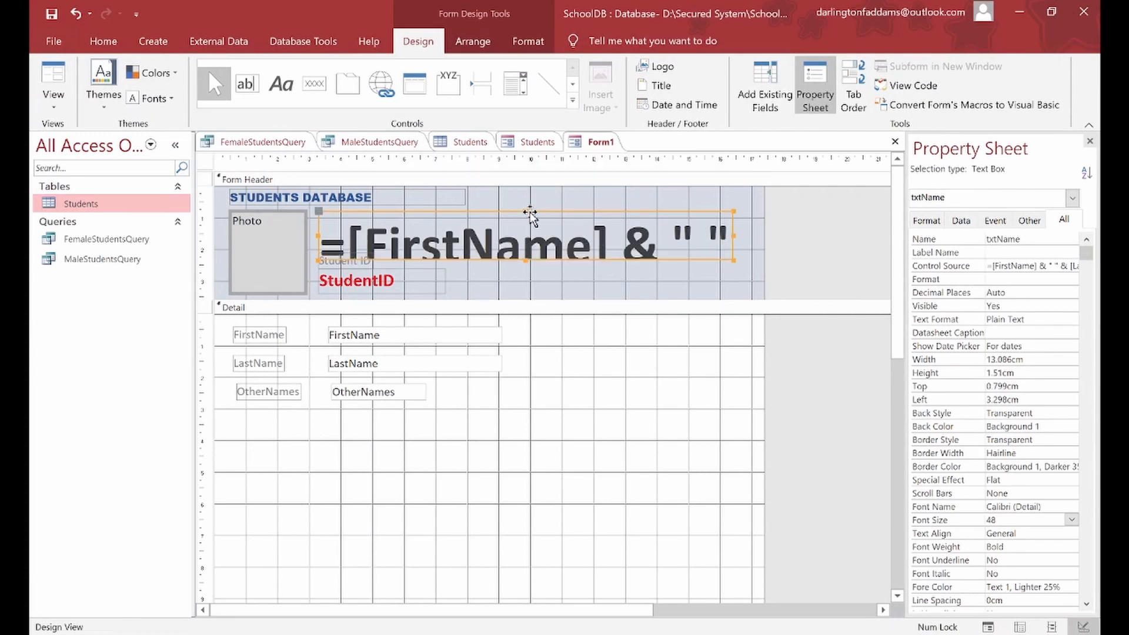
left_click_drag(527, 211, 526, 205)
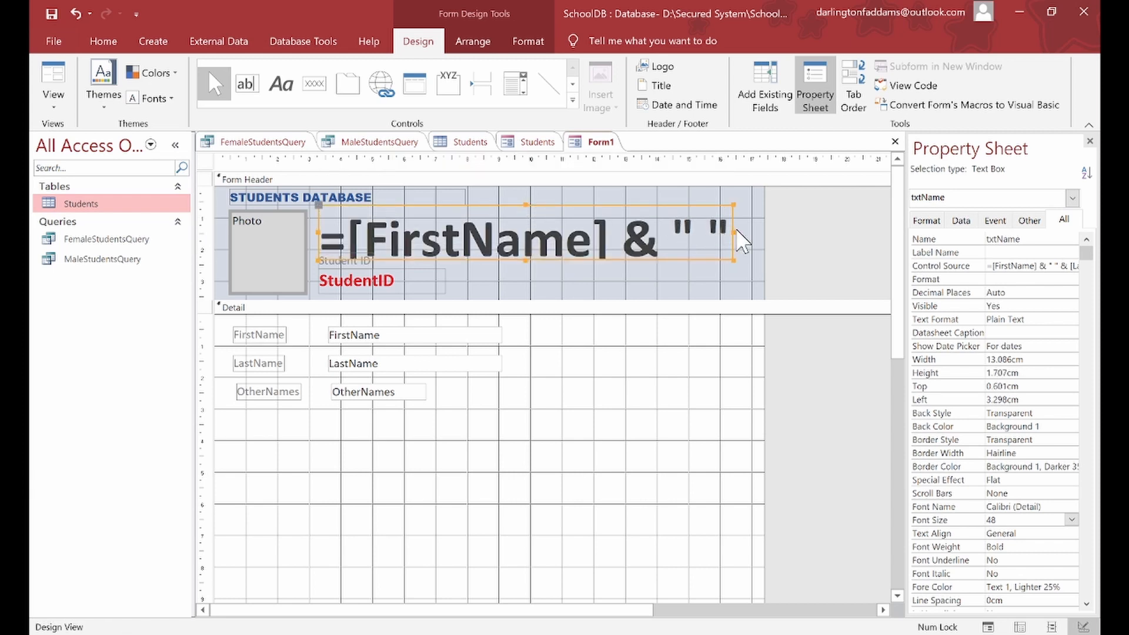
left_click_drag(735, 231, 750, 235)
left_click_drag(534, 204, 536, 199)
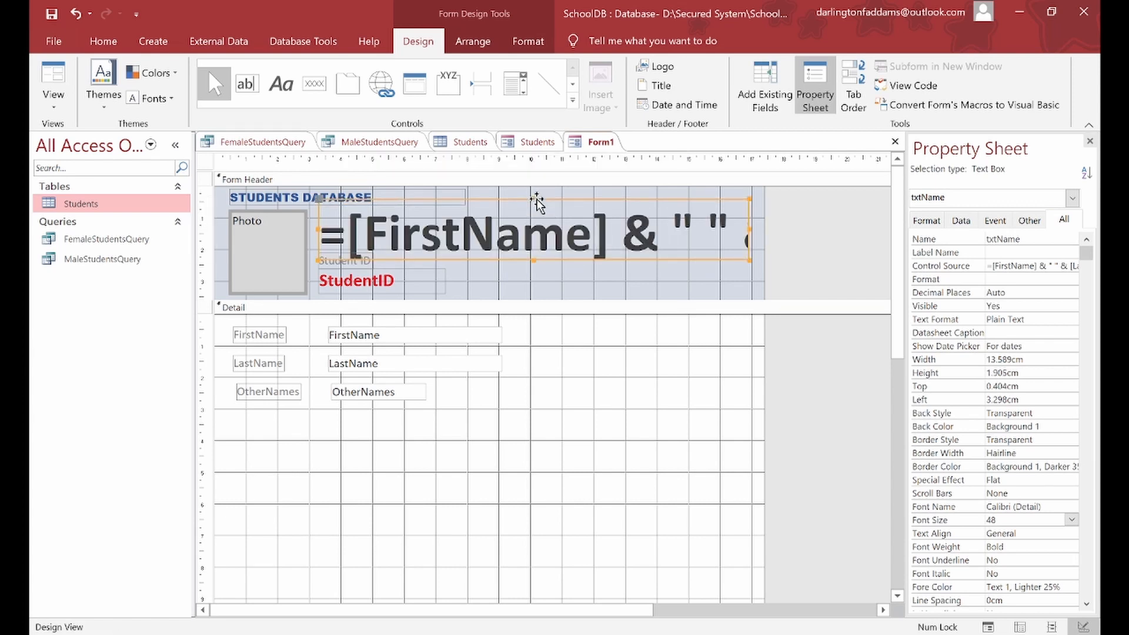
left_click(53, 105)
left_click(69, 127)
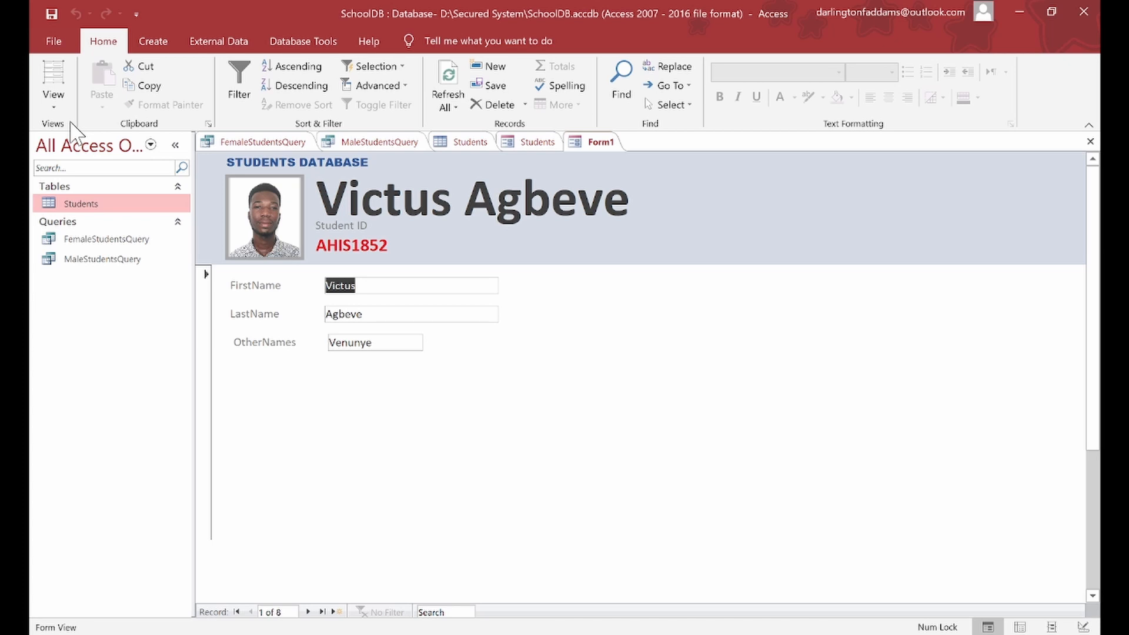
Step: Reduce the full-name heading to font size 36 in Design View, then preview it on a record
left_click(53, 100)
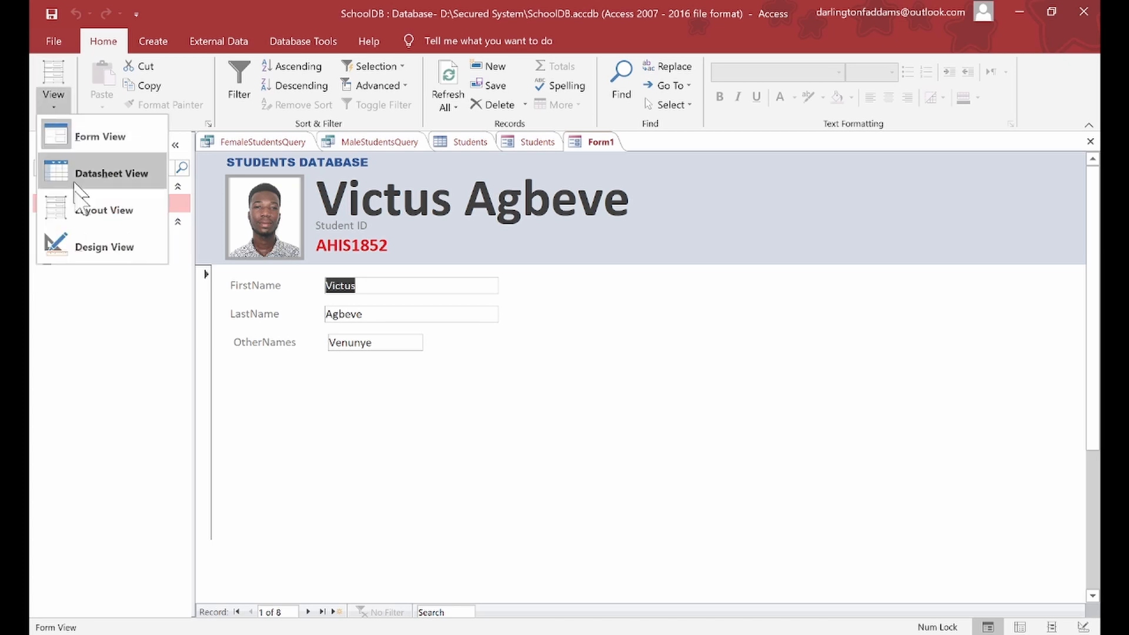
left_click(90, 242)
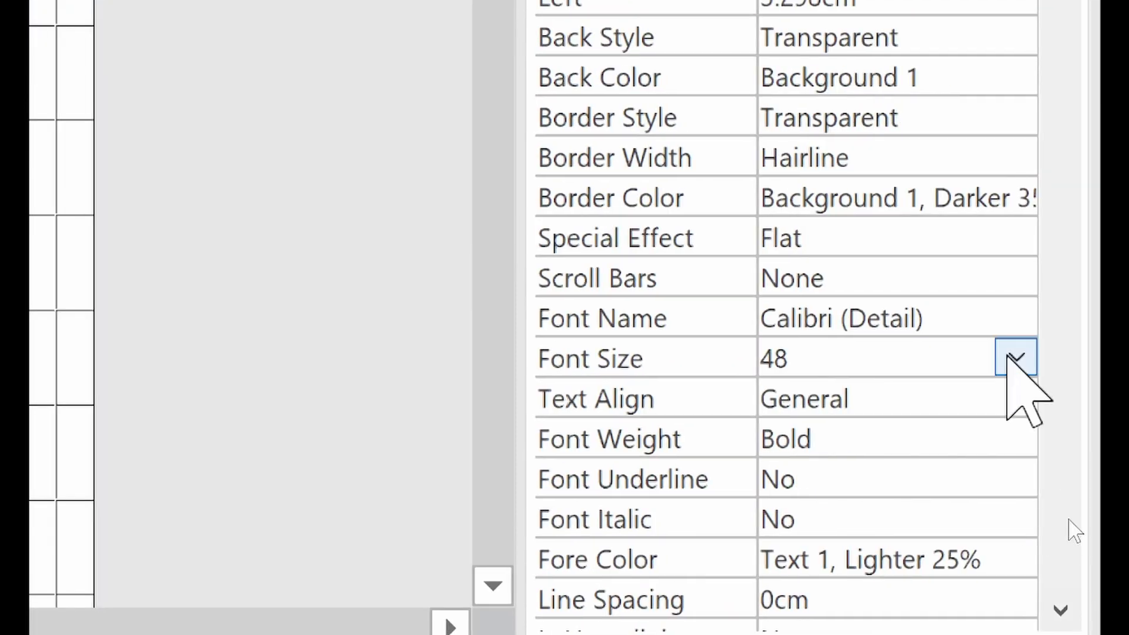
left_click(1128, 579)
left_click(952, 239)
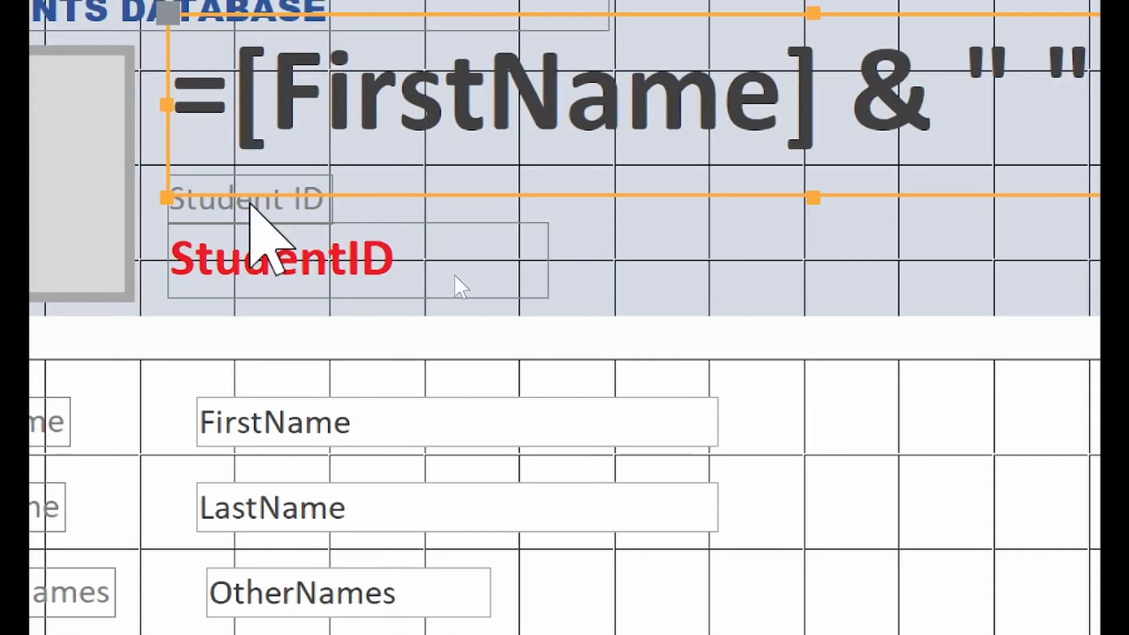
left_click(915, 250)
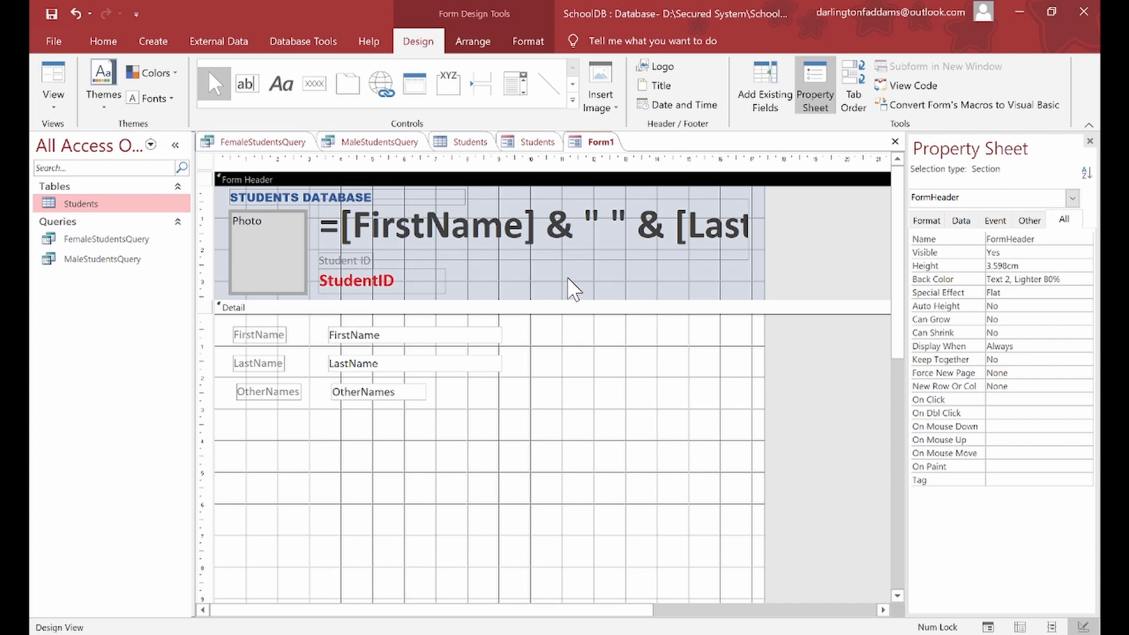
left_click(58, 106)
left_click(89, 142)
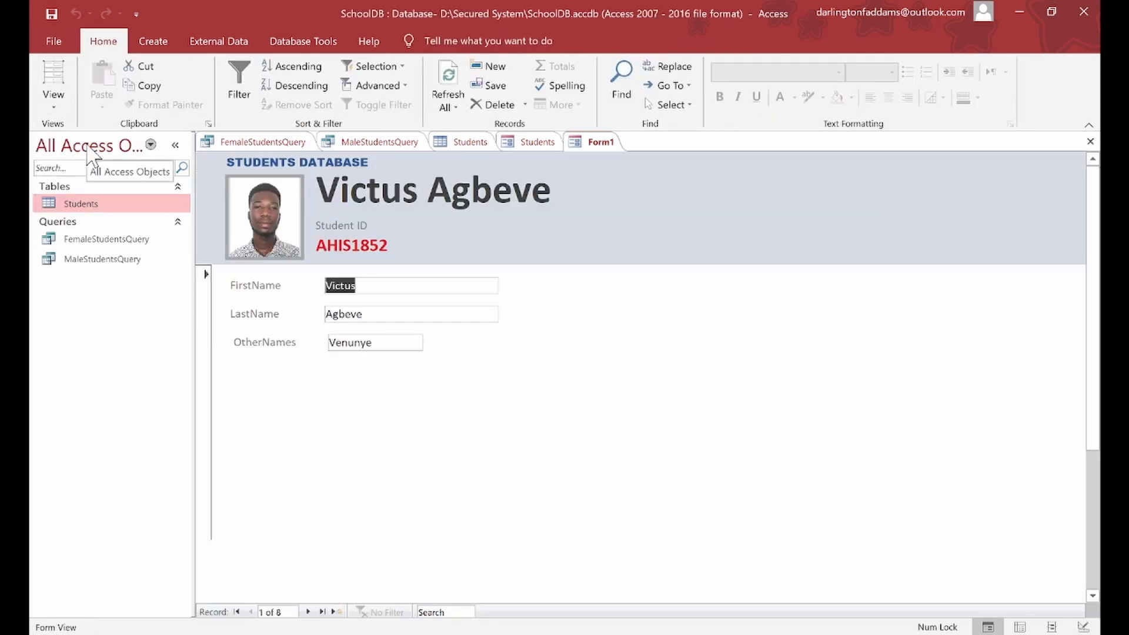
left_click(54, 103)
Step: Shorten and lower the full-name box slightly, then preview the form
left_click(104, 241)
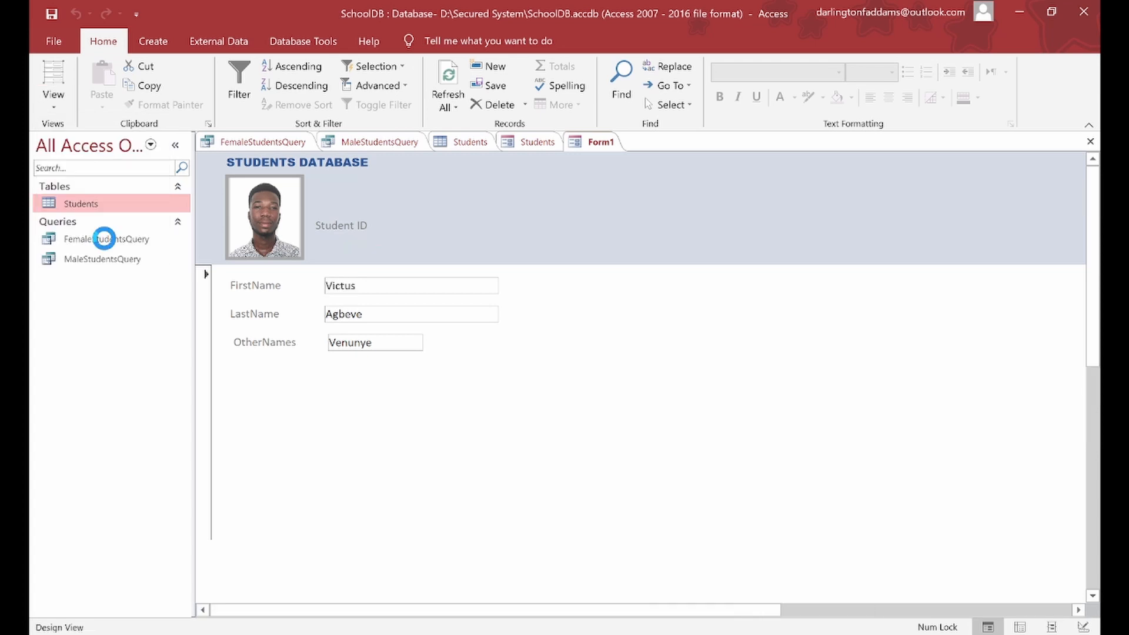
left_click(483, 242)
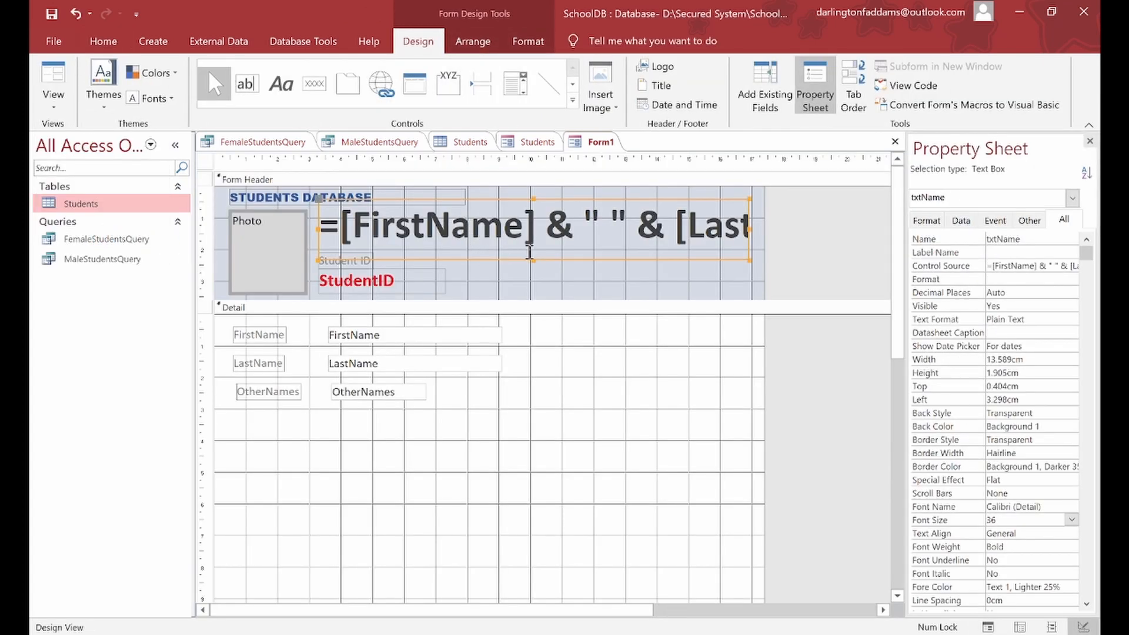
left_click(529, 251)
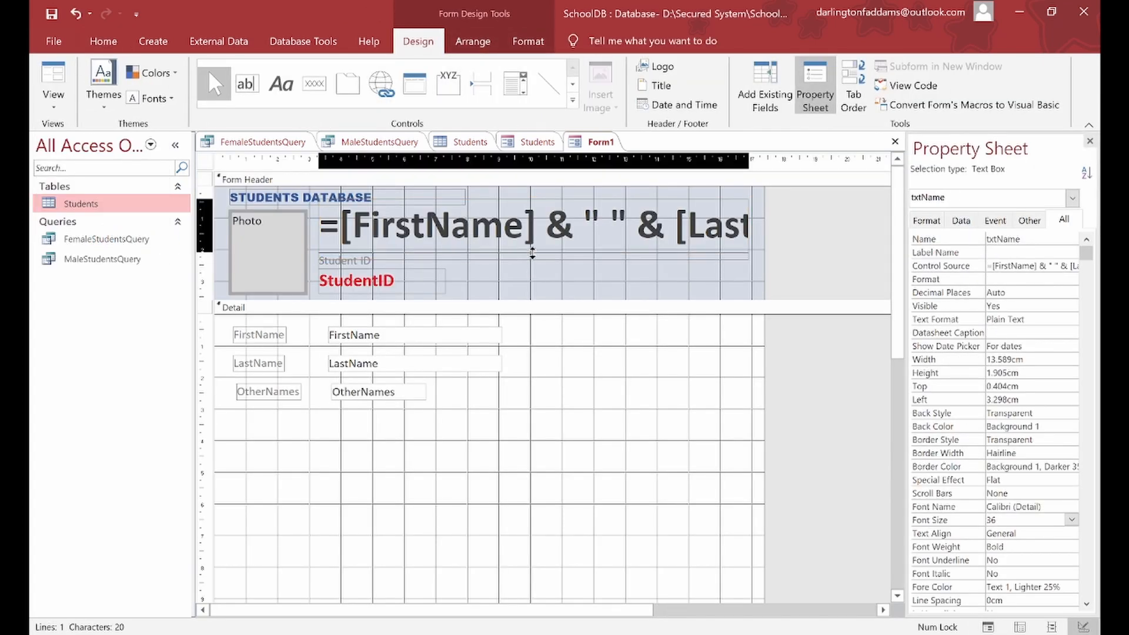
left_click(532, 253)
left_click_drag(532, 253, 532, 254)
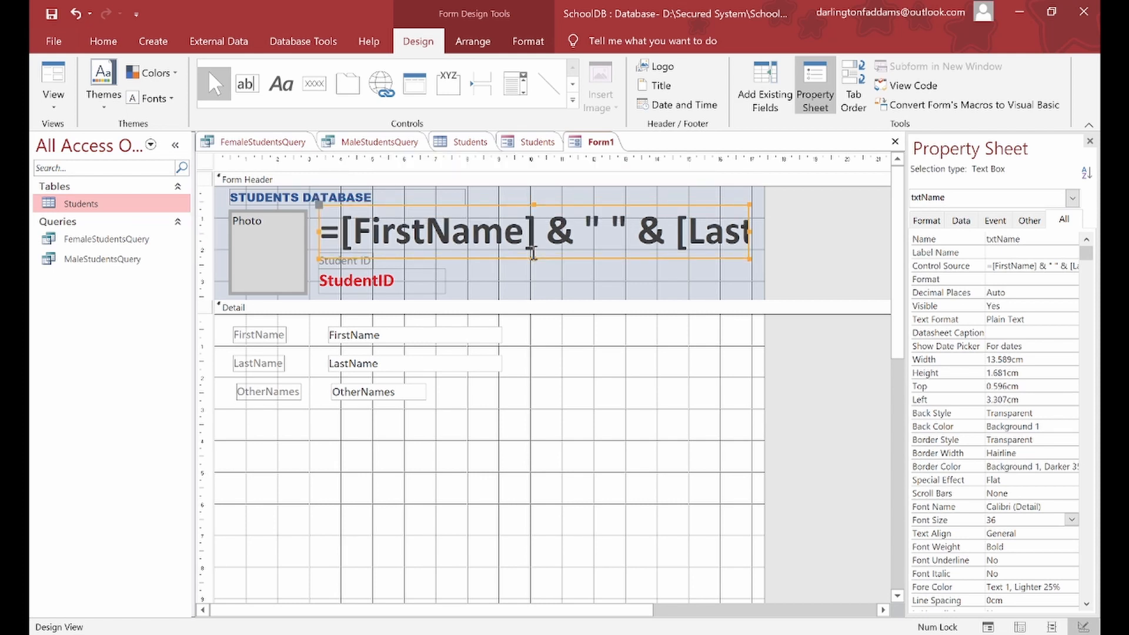
left_click(59, 80)
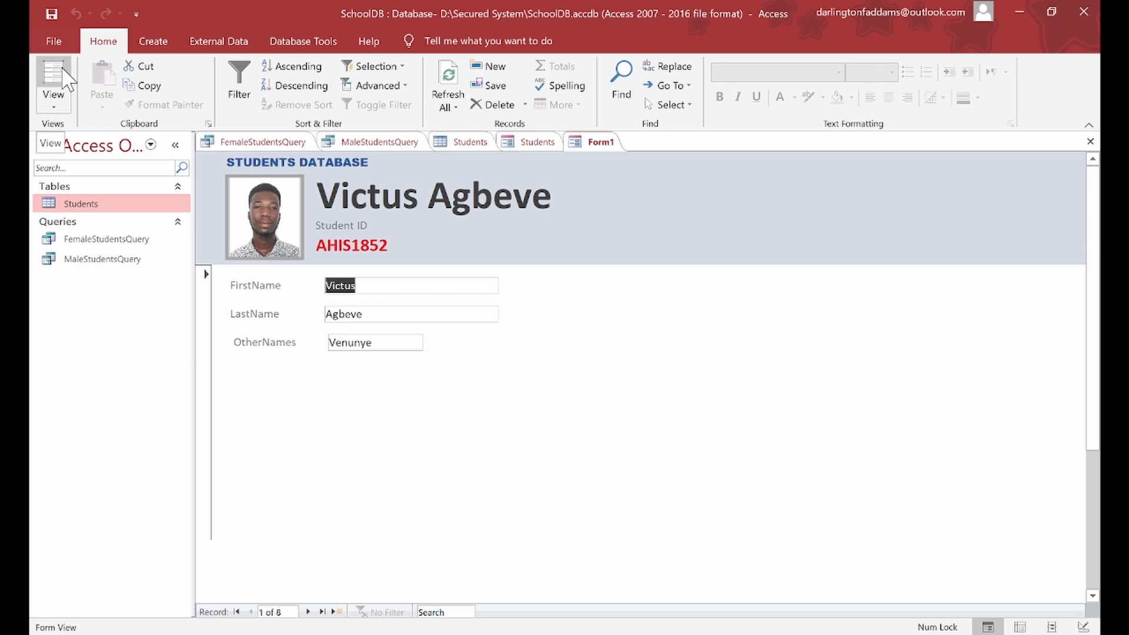
left_click(51, 98)
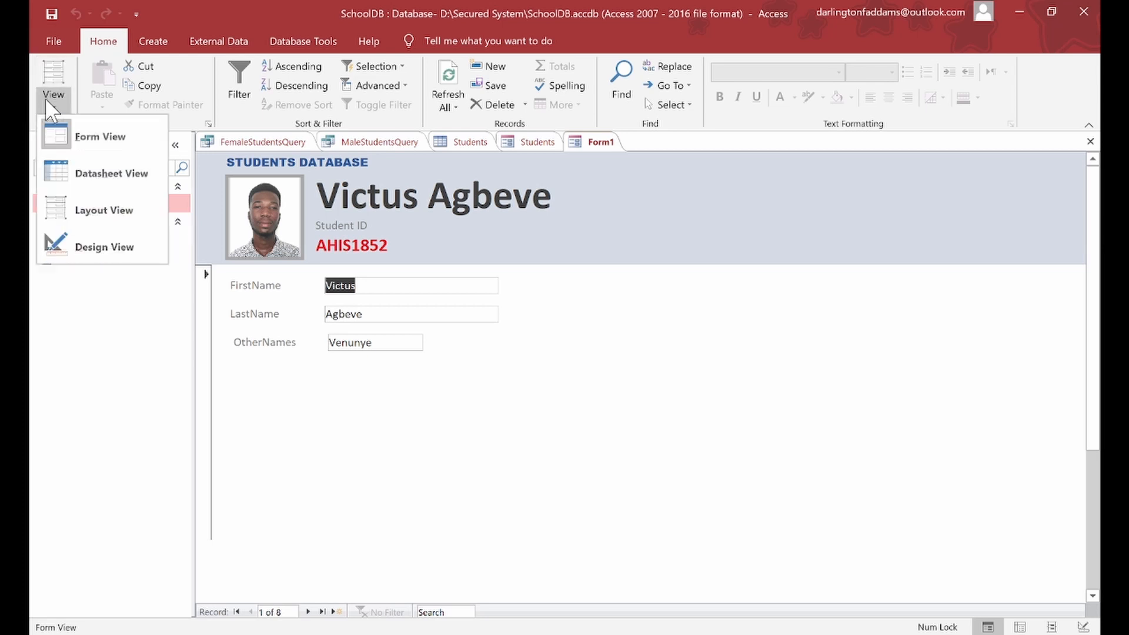
left_click(110, 257)
left_click(371, 285)
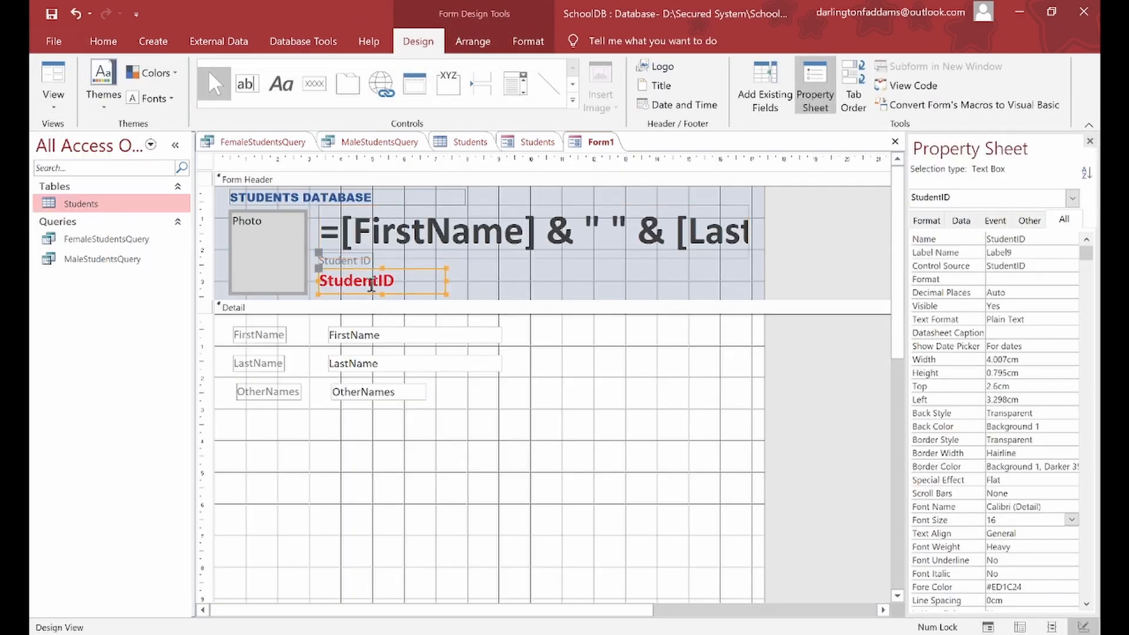
left_click_drag(392, 294, 391, 299)
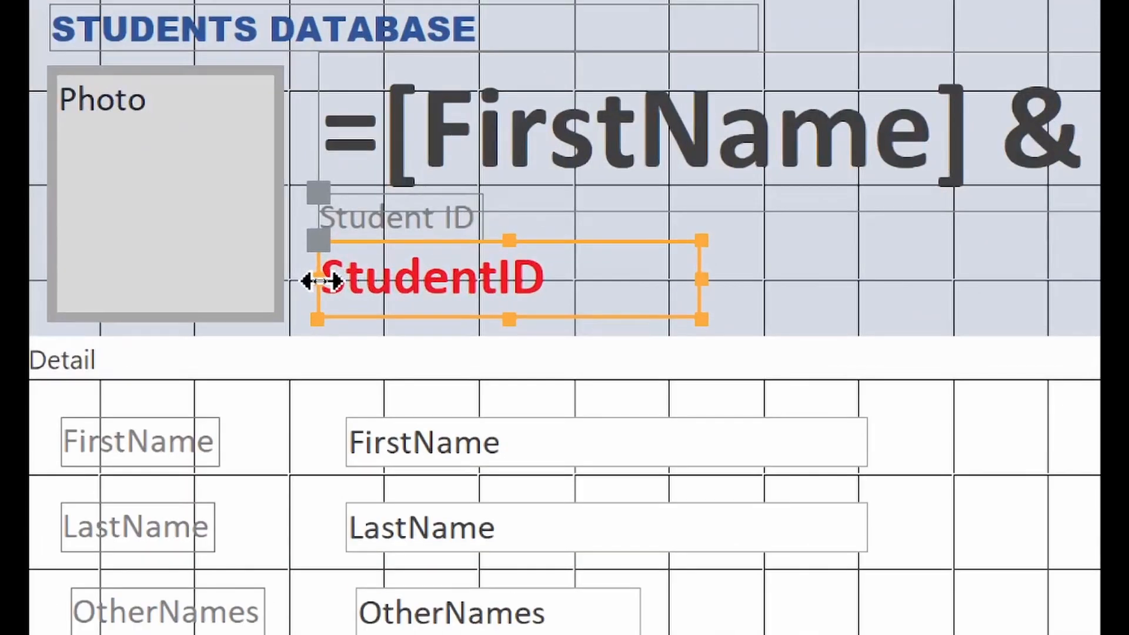
left_click_drag(321, 241, 321, 235)
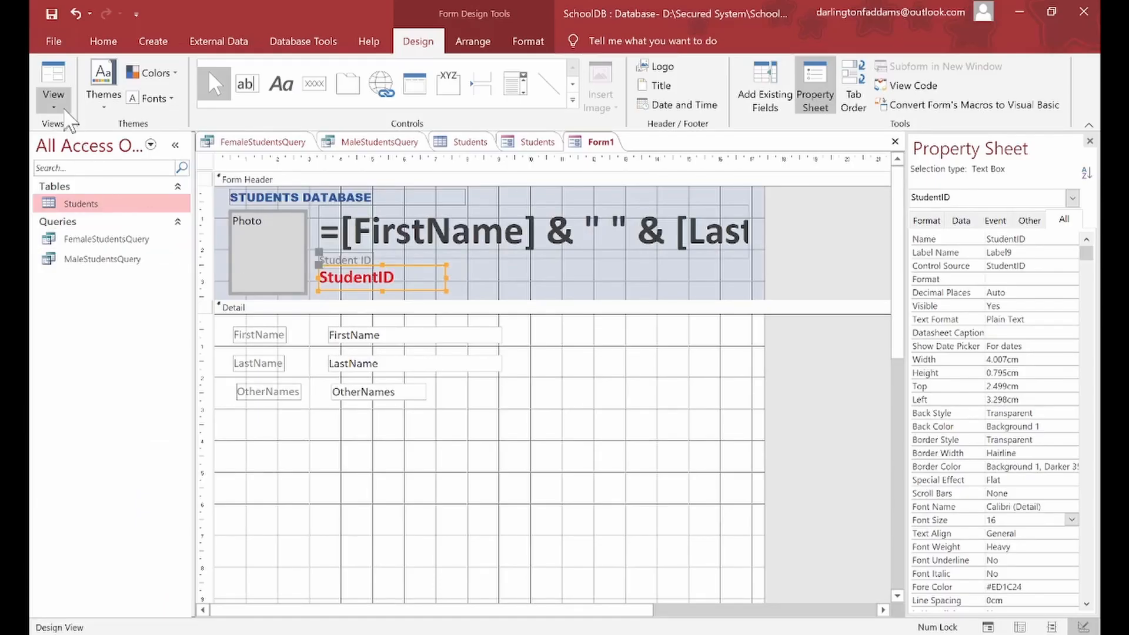
left_click(59, 103)
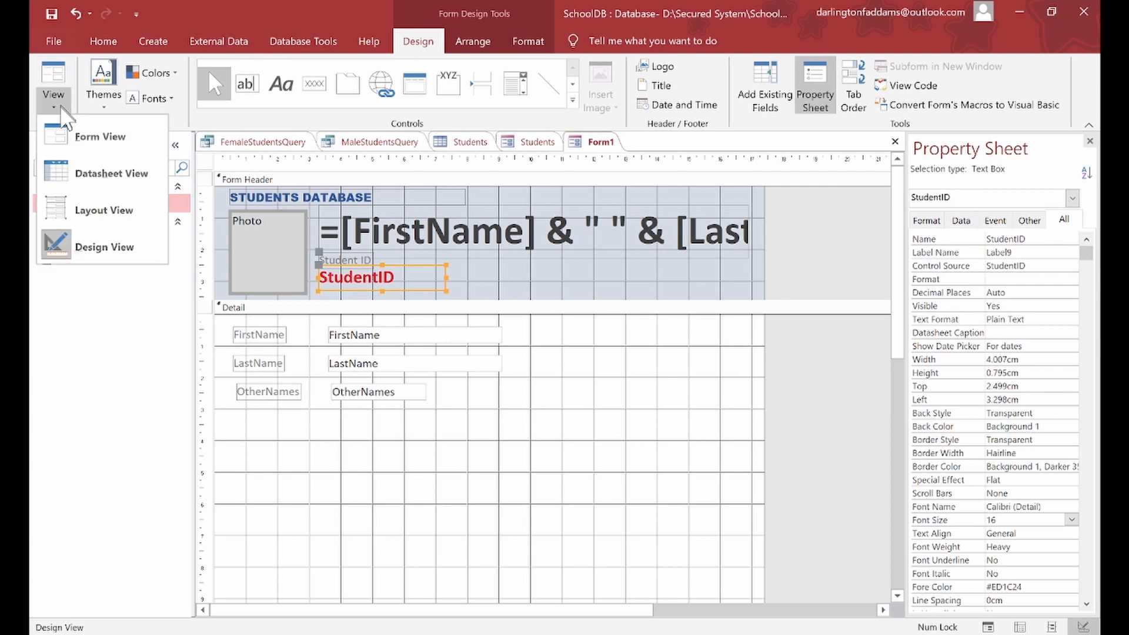
left_click(65, 132)
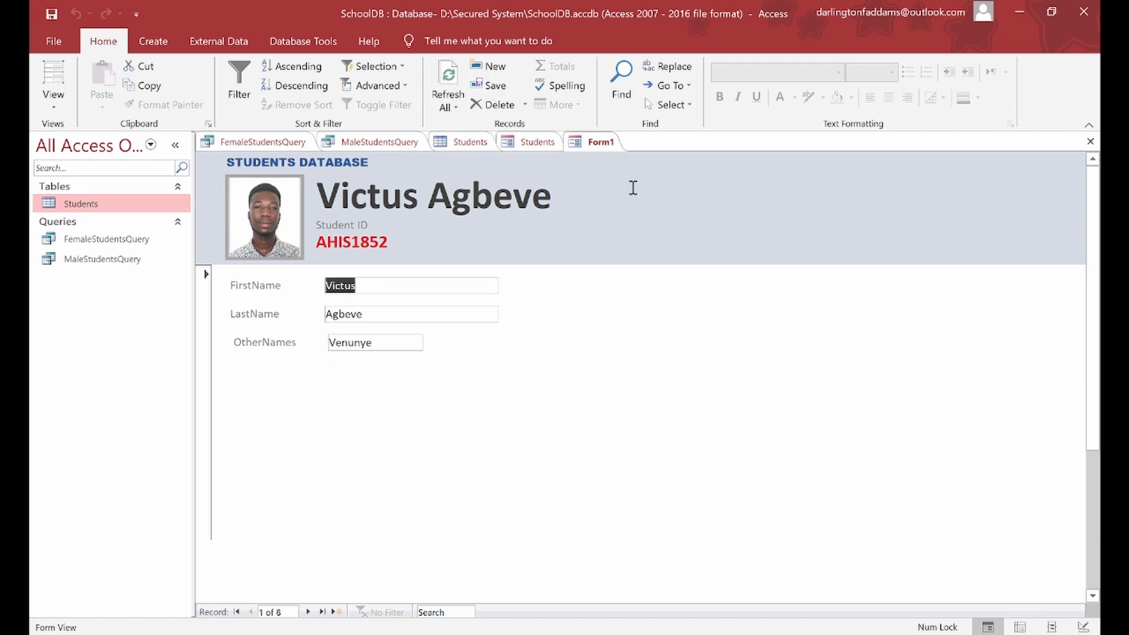
Step: Set the form header's Back Color to Accent 1, Lighter 60%, then view it in Form View
left_click(53, 101)
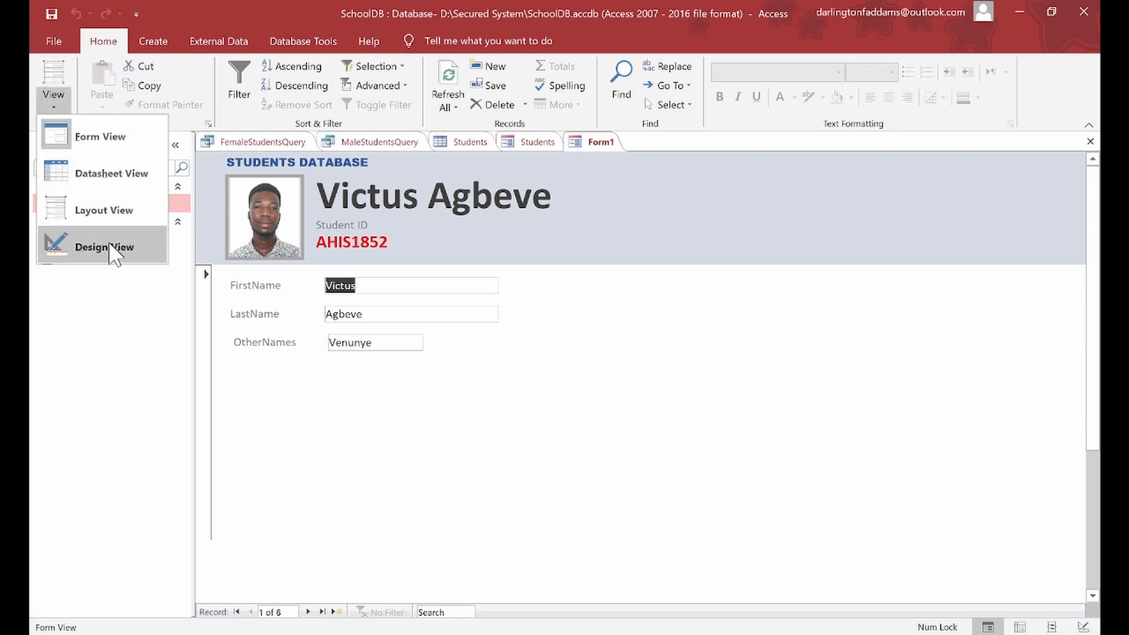
left_click(105, 246)
left_click(684, 287)
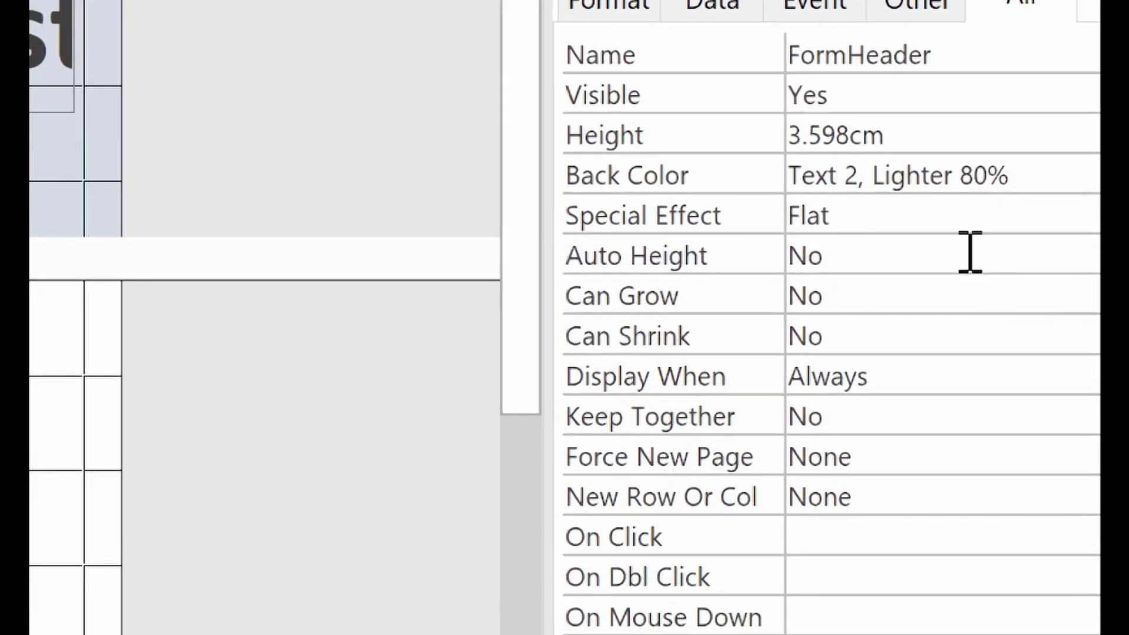
left_click(1086, 214)
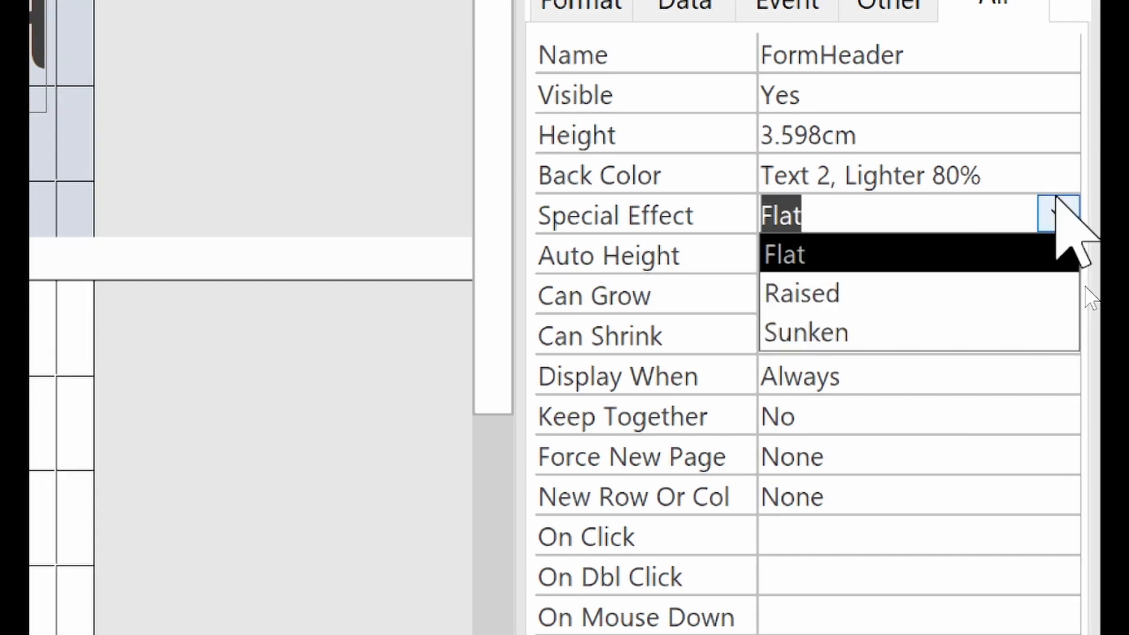
left_click(1069, 162)
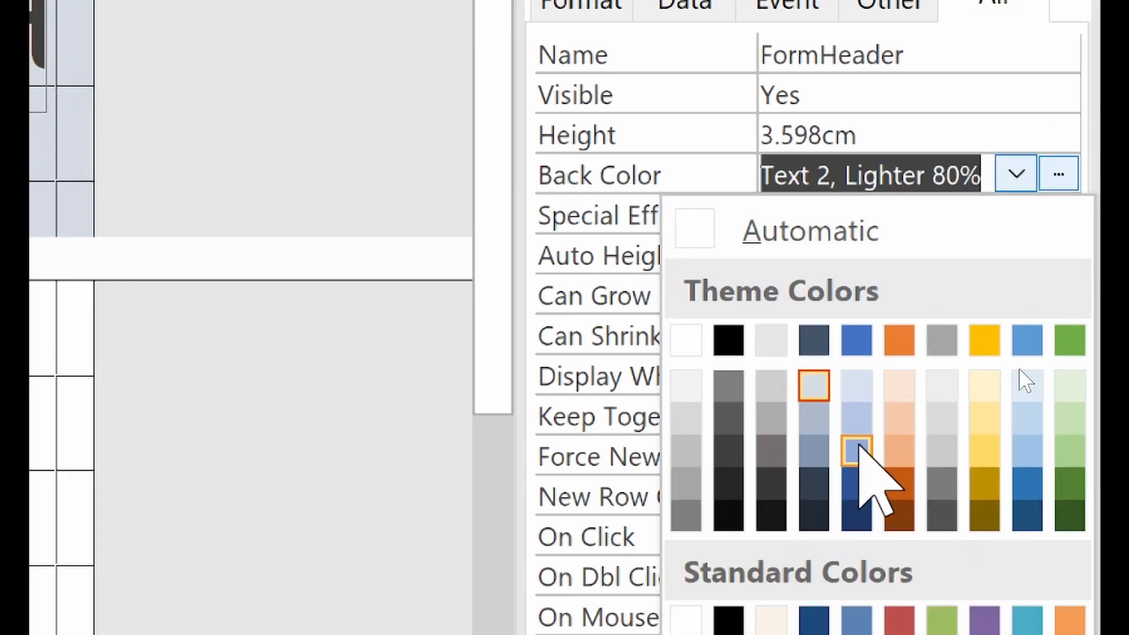
left_click(858, 422)
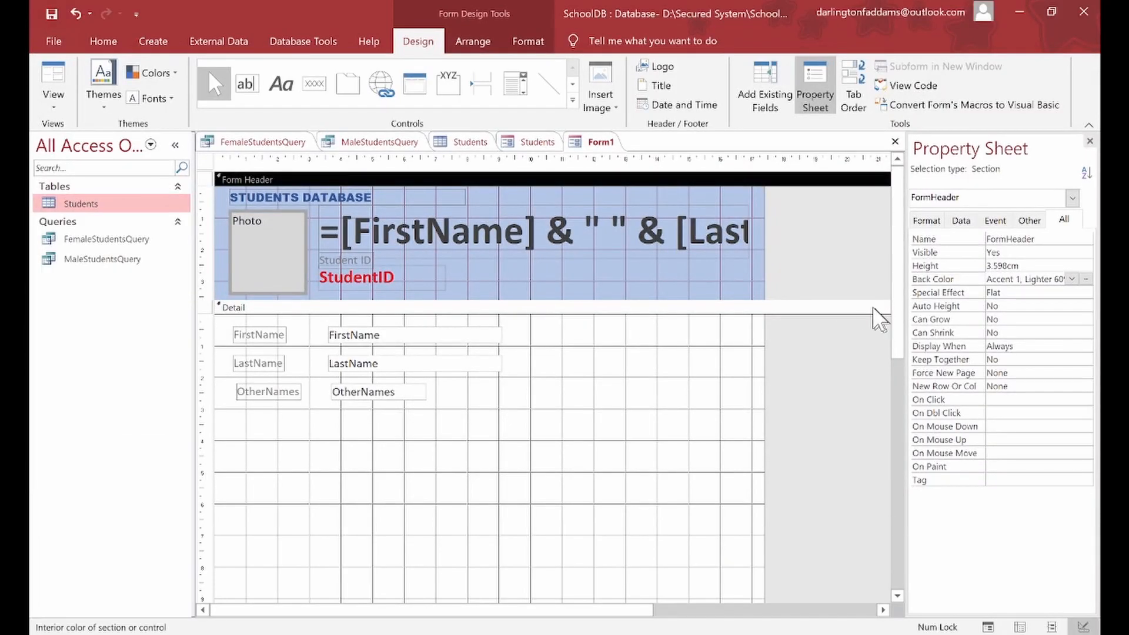
left_click(1078, 280)
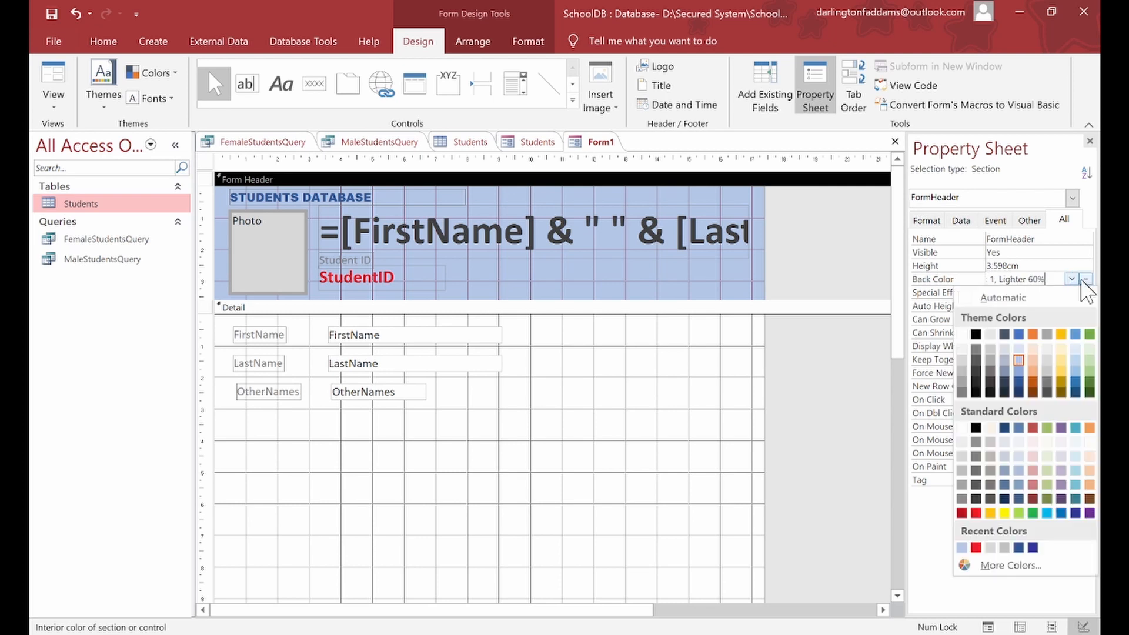
left_click(1019, 351)
left_click(796, 360)
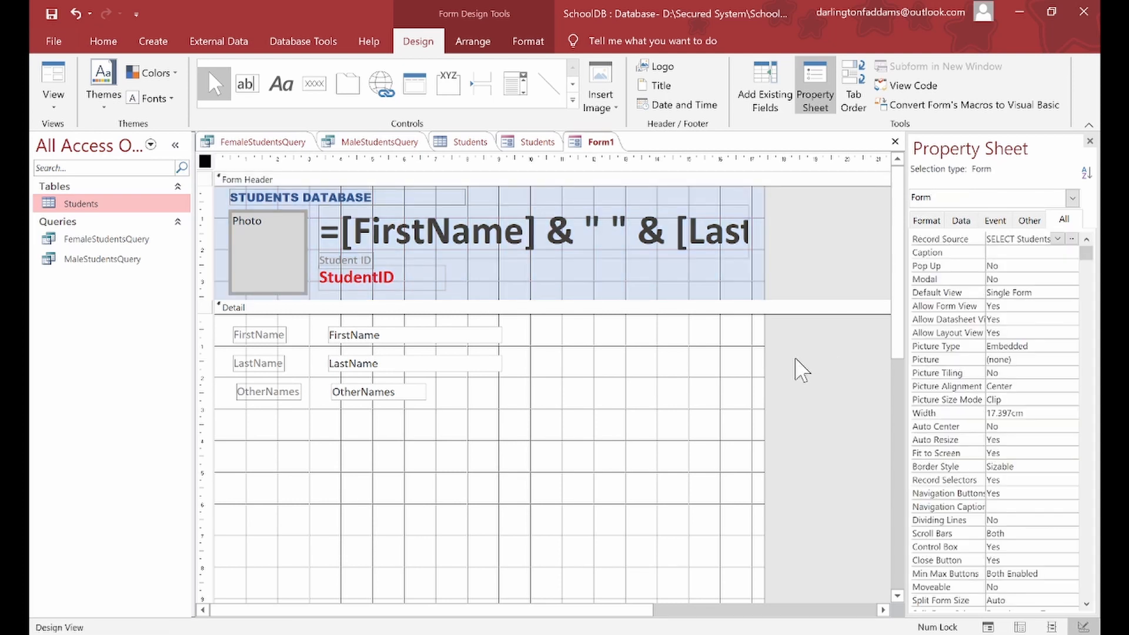
left_click(44, 81)
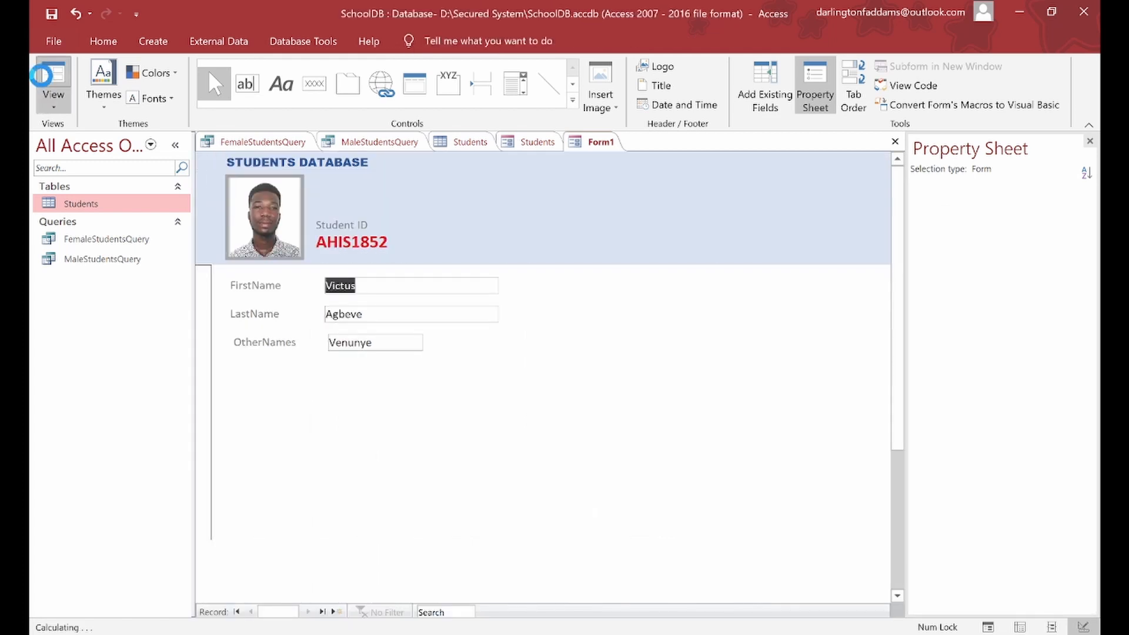
Step: Return to Design View and make the form header slightly taller
left_click(54, 102)
left_click(97, 242)
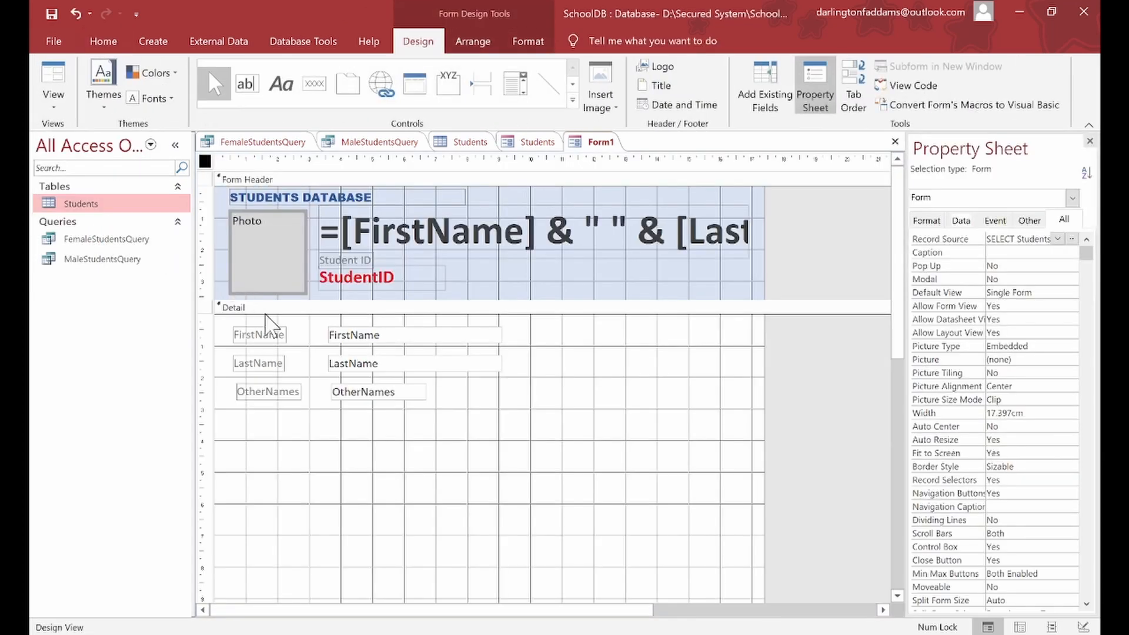
left_click(341, 310)
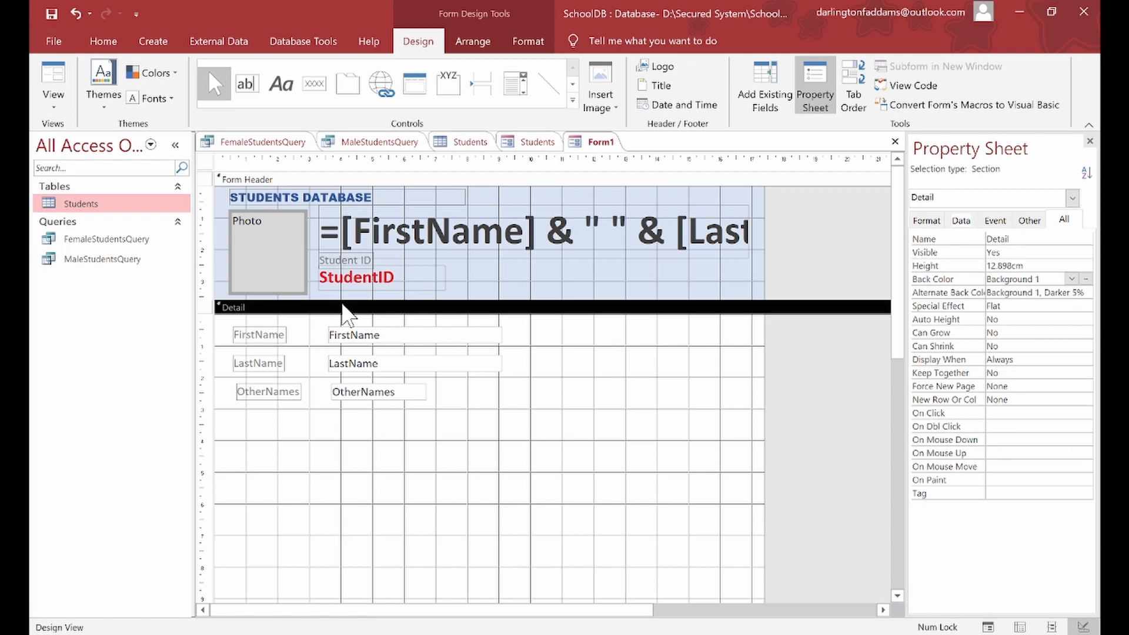
left_click_drag(403, 302, 408, 312)
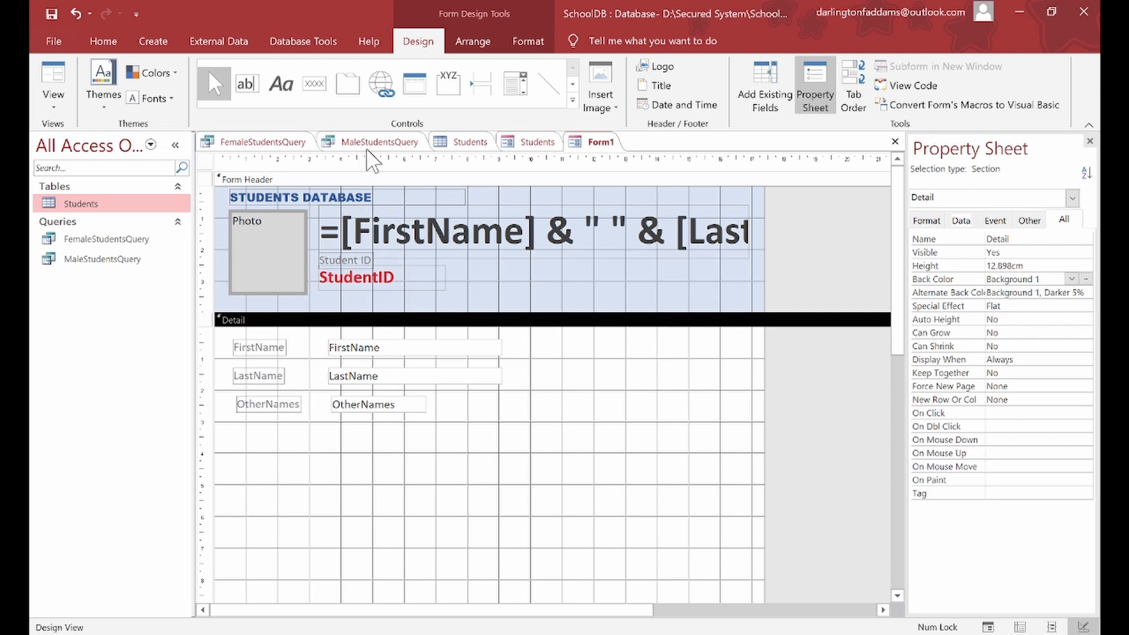
Step: Draw a thin rectangle bar spanning the bottom of the header
left_click(572, 101)
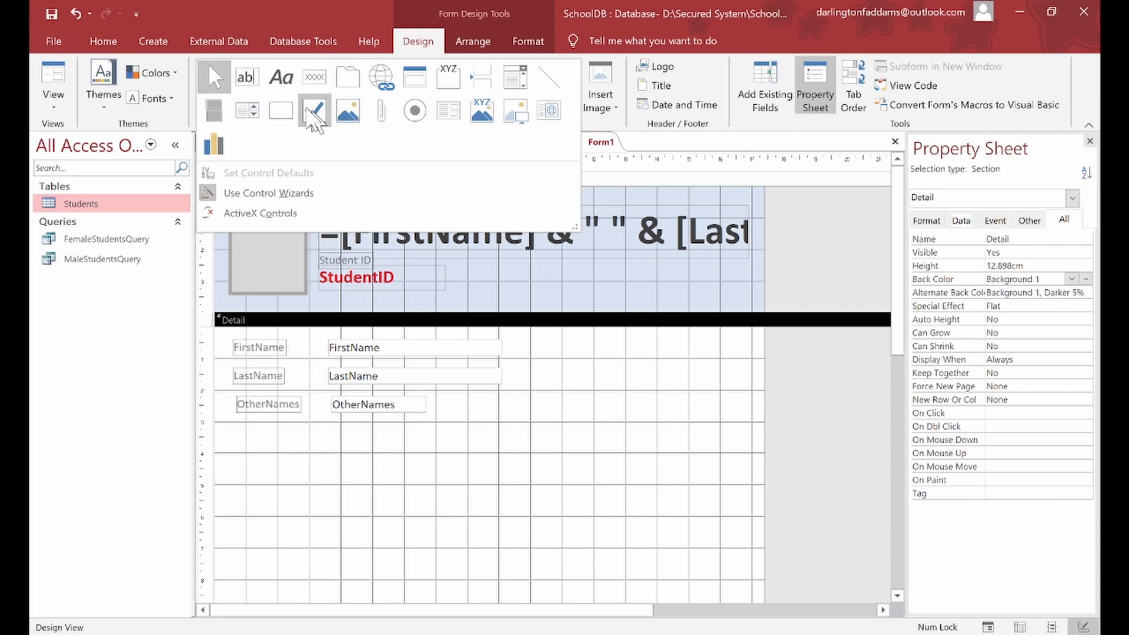
left_click(287, 108)
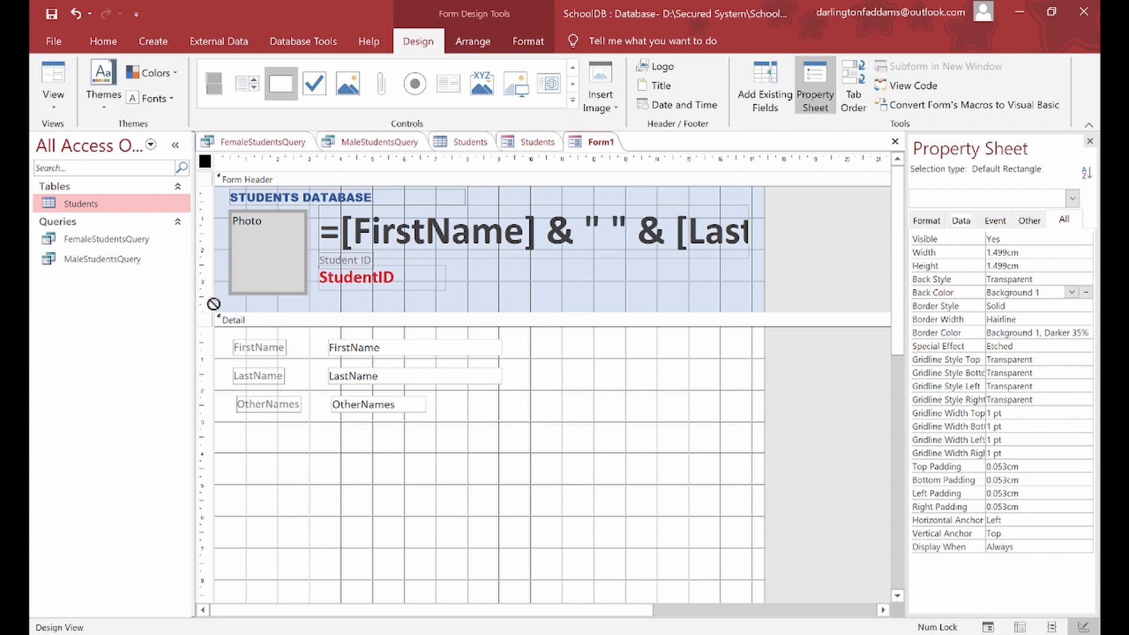
left_click_drag(216, 304, 760, 311)
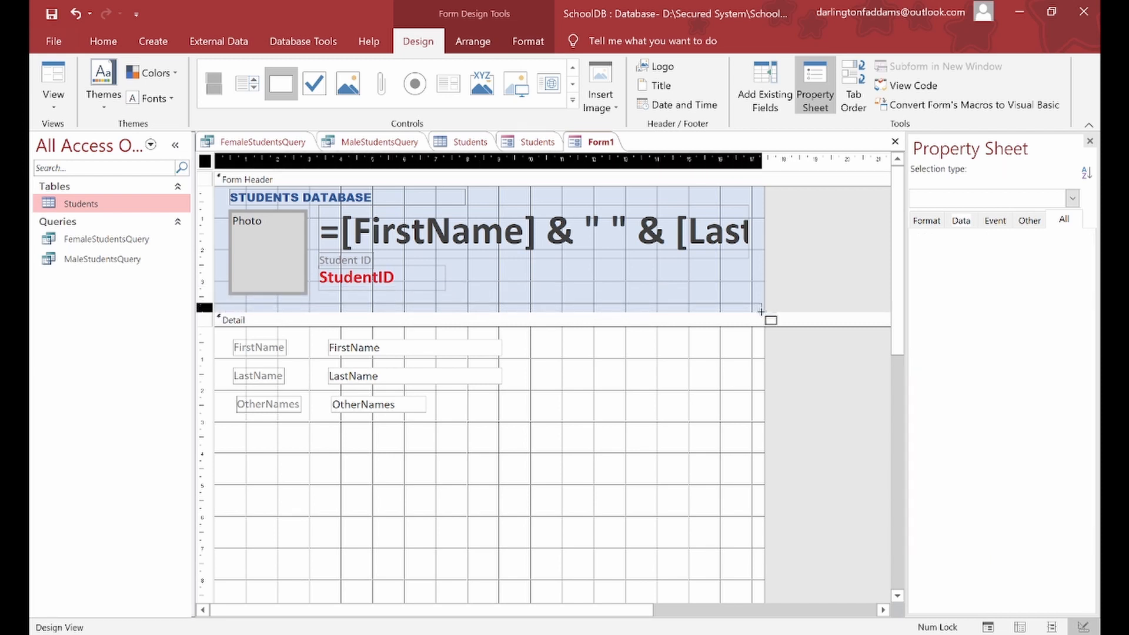
left_click_drag(763, 312, 762, 310)
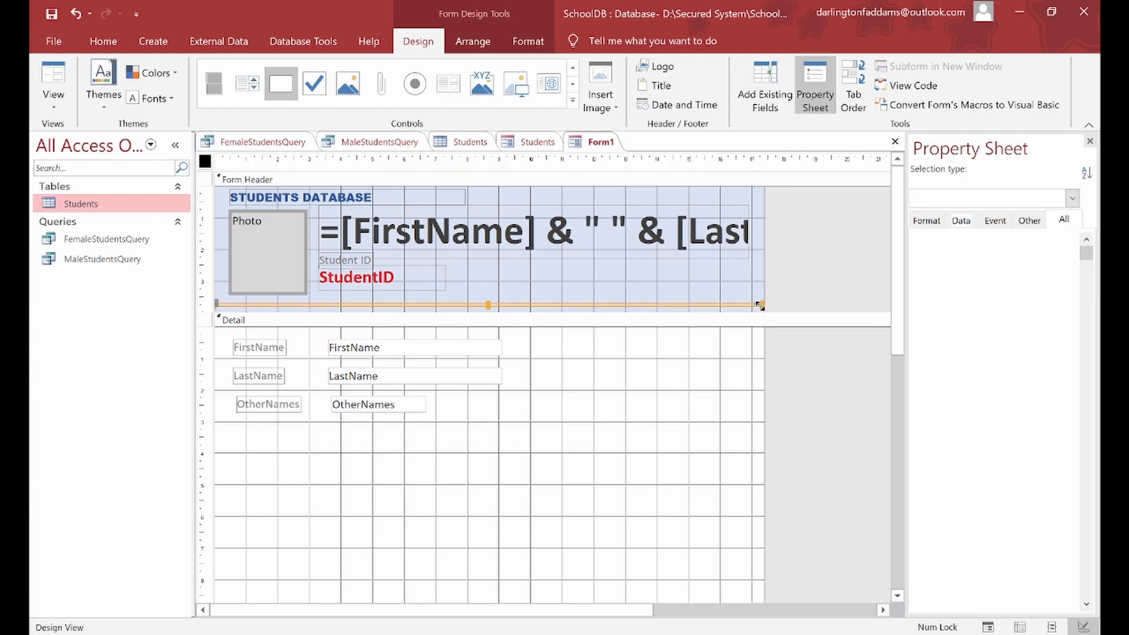
left_click_drag(489, 307, 493, 312)
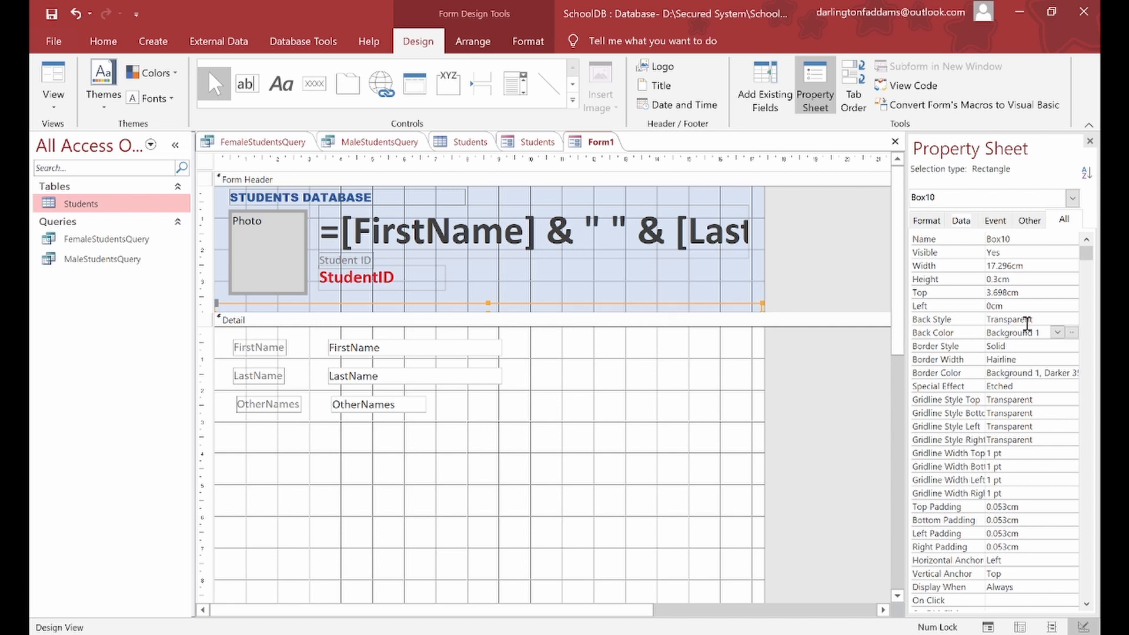
Step: Give the bar an Accent 1, Darker 25% fill and a transparent border
left_click(1073, 333)
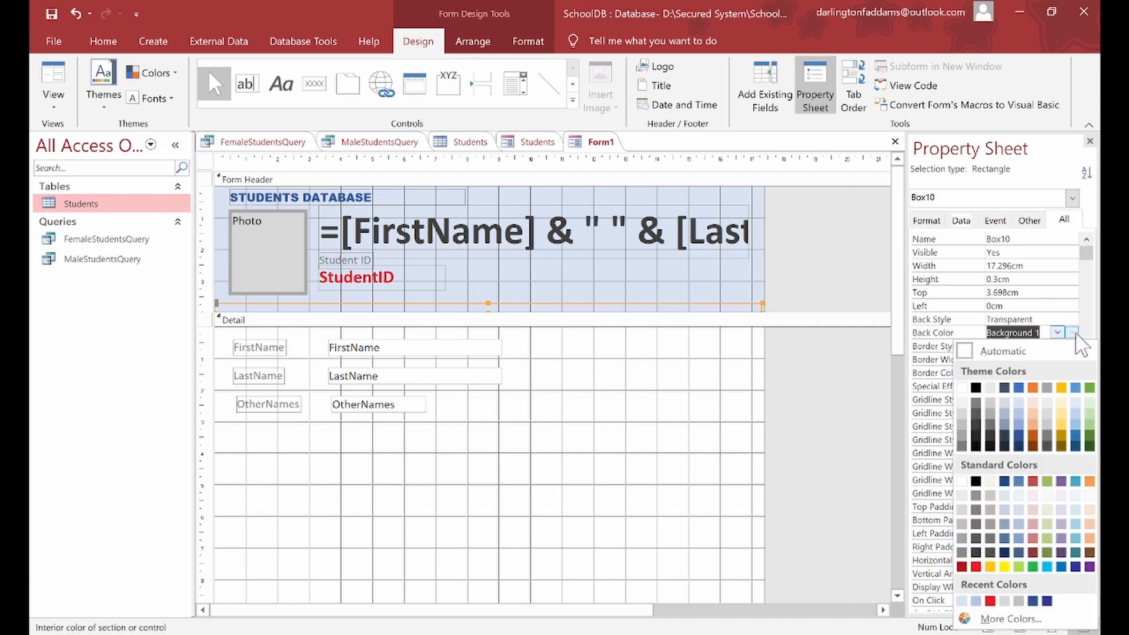
left_click(1019, 440)
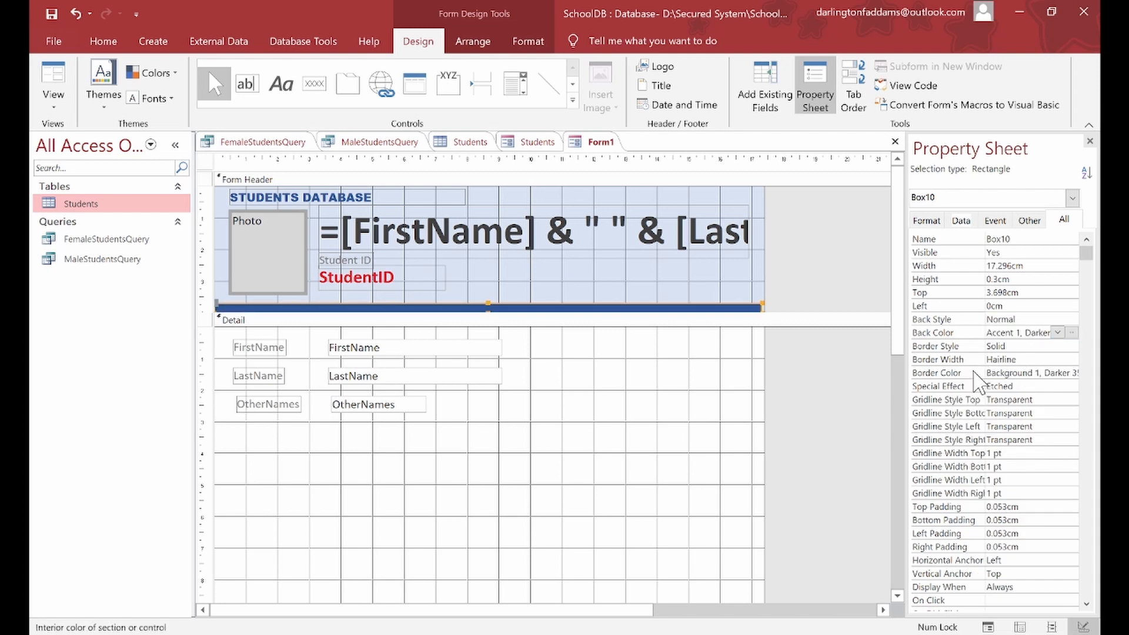
left_click(1068, 346)
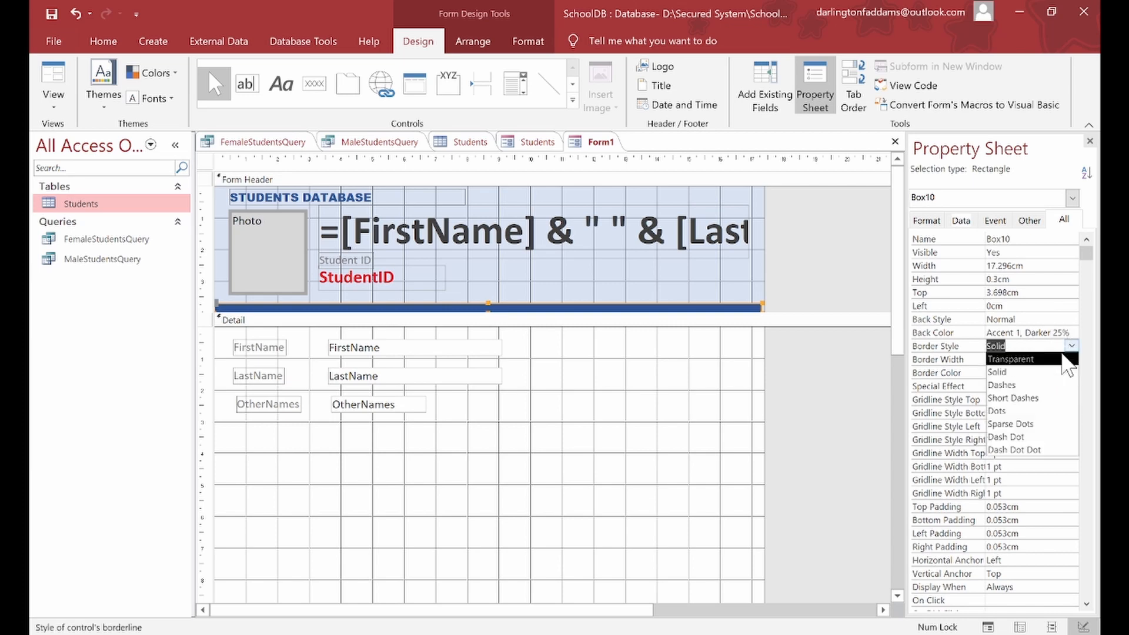
left_click(1049, 360)
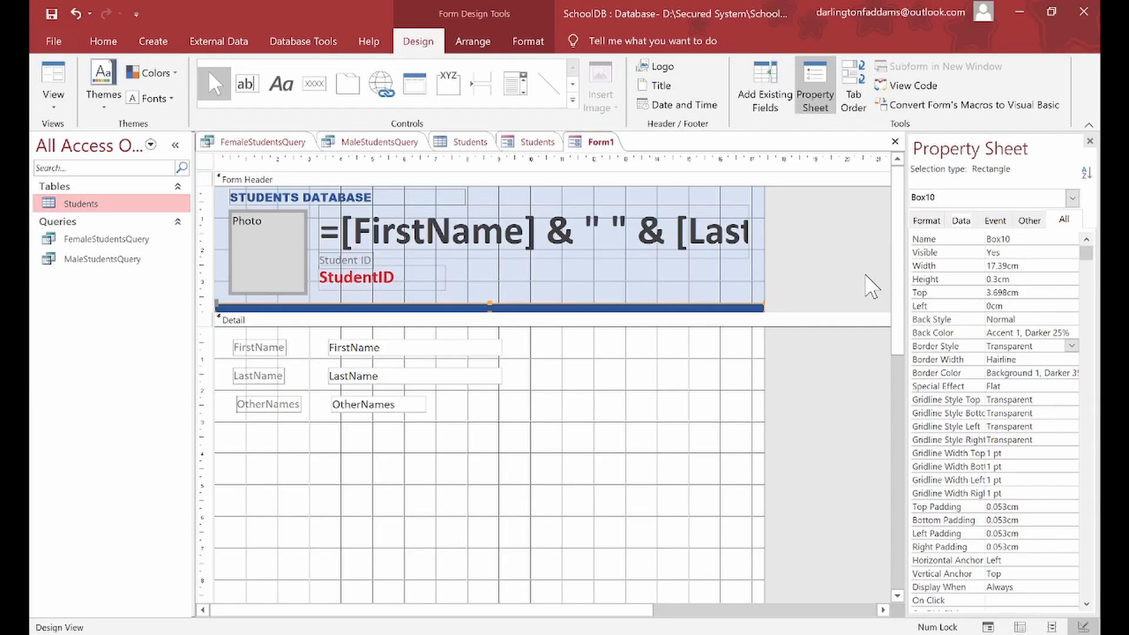
left_click(55, 95)
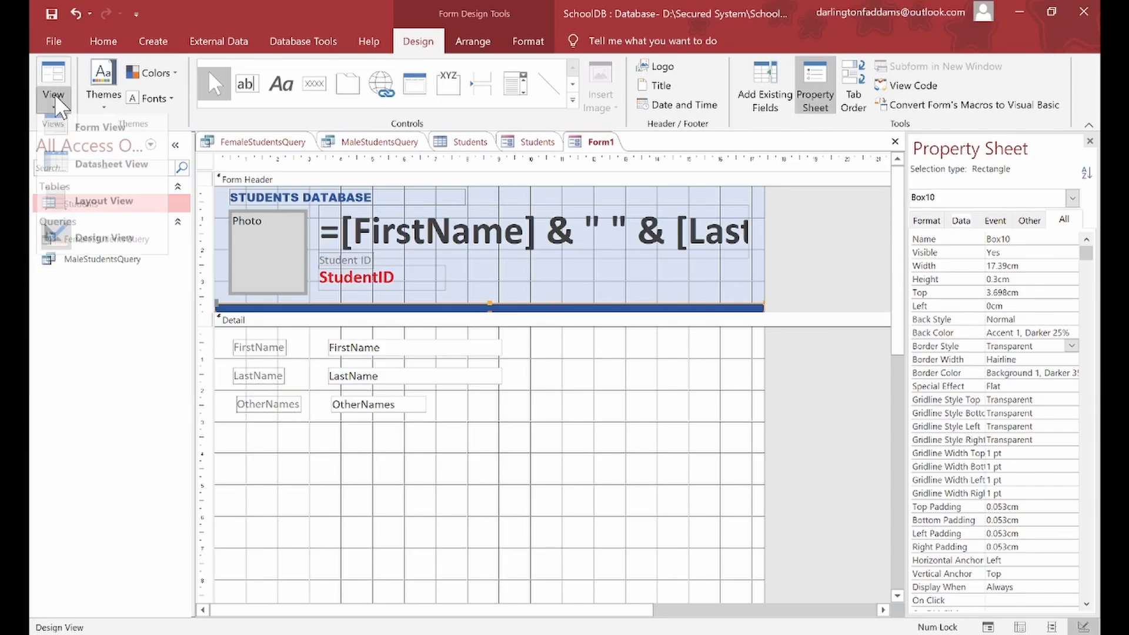
Step: Preview the form in Form View to check the dark blue bar under the header
left_click(61, 125)
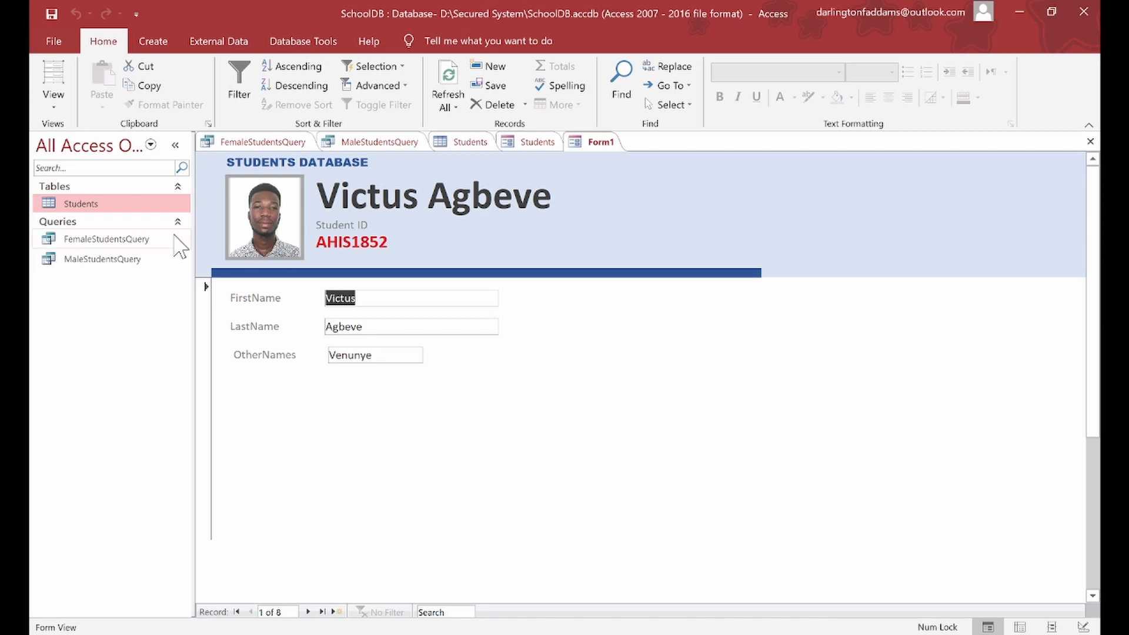
left_click(53, 101)
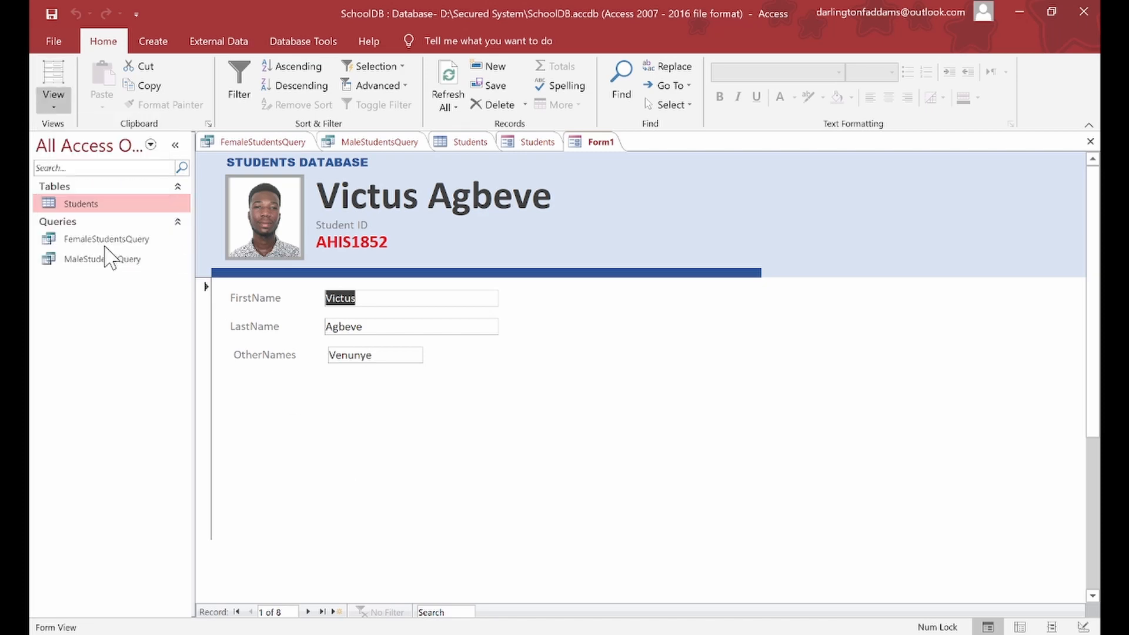
Step: Switch to Design View and make the Photo box slightly narrower
left_click(104, 246)
left_click(291, 262)
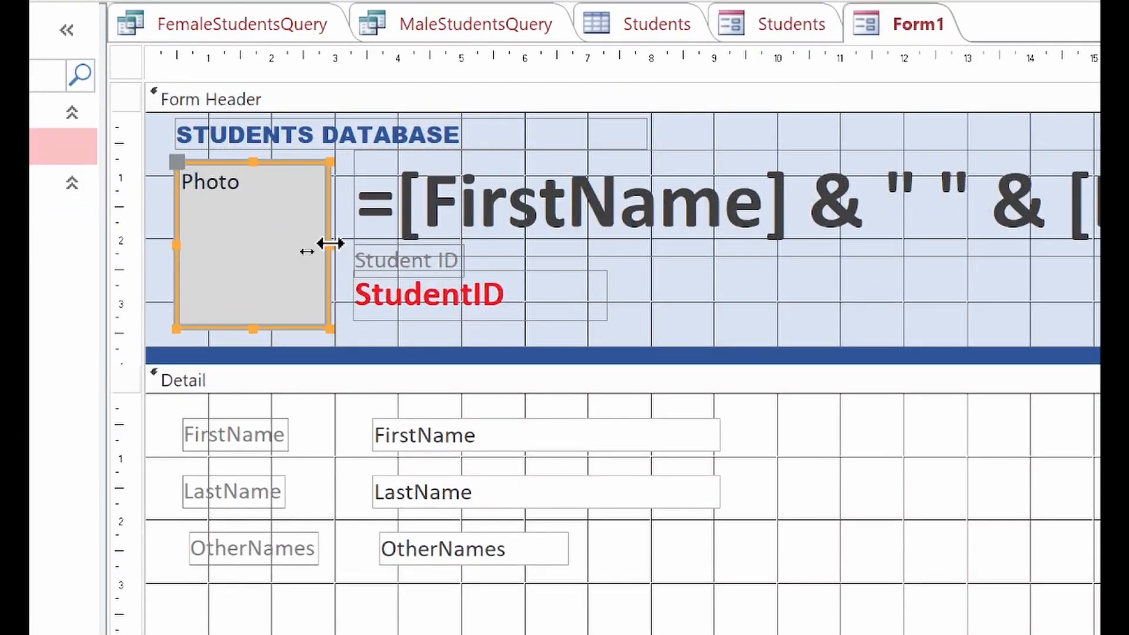
left_click_drag(330, 242, 323, 243)
Step: Move the full-name box, Student ID label and StudentID box left toward the photo
left_click(400, 206)
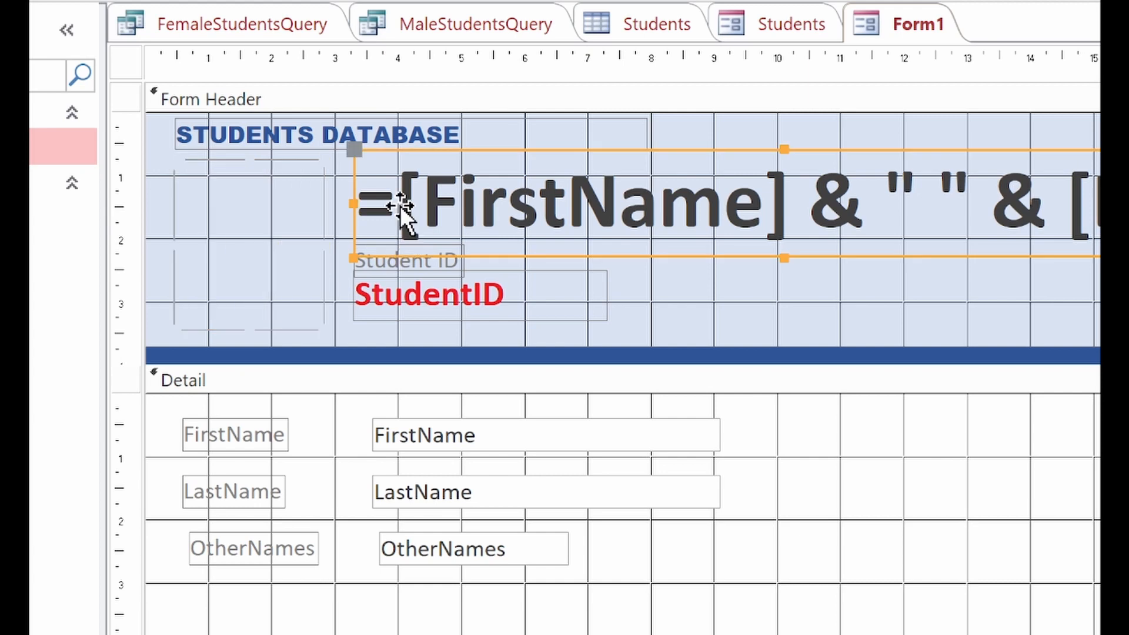
left_click(433, 276, "shift")
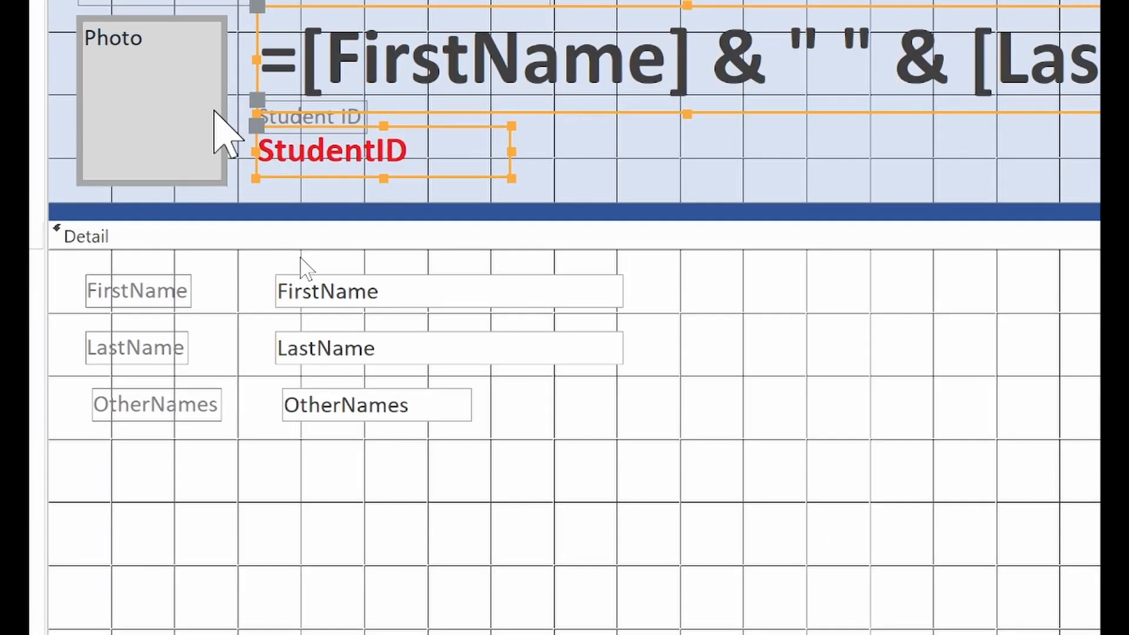
left_click(298, 116, "shift")
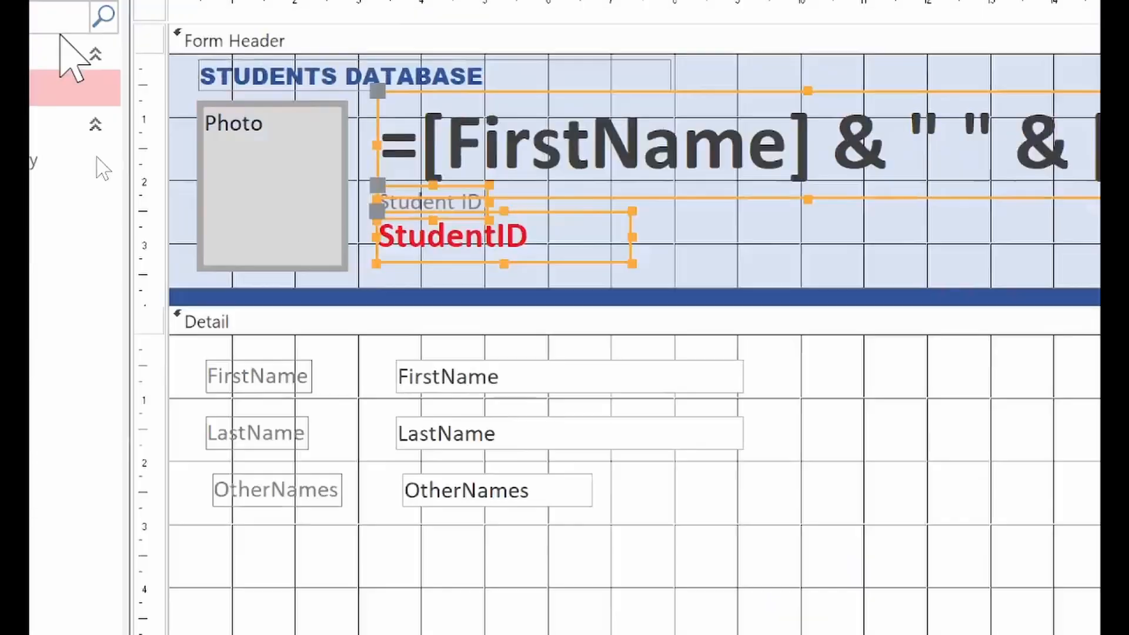
key("Up")
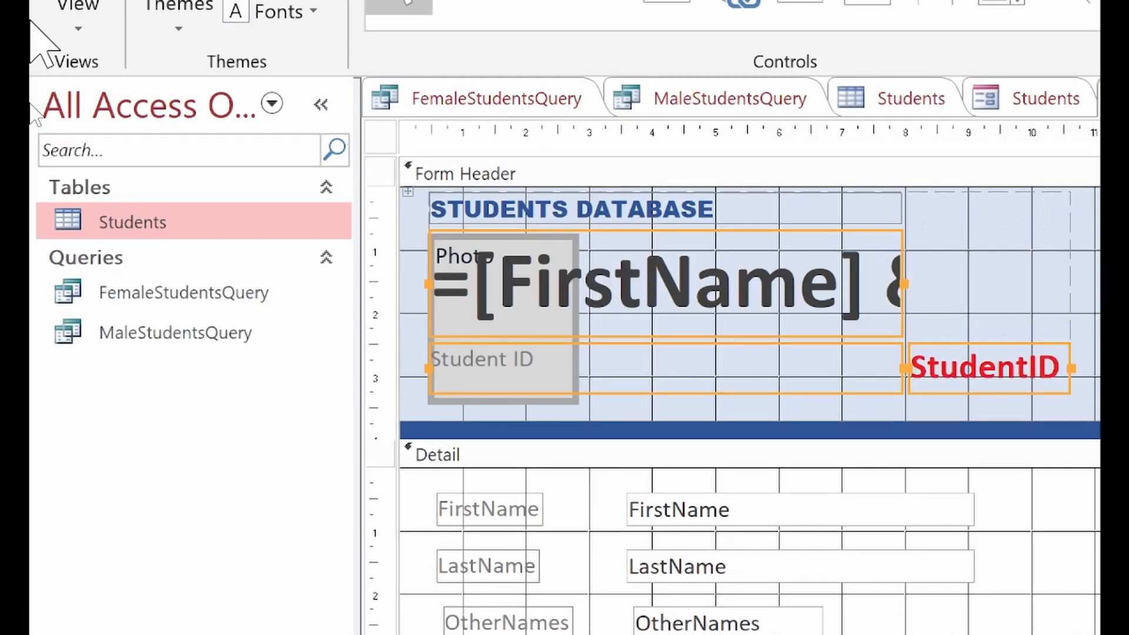
key("ctrl+z")
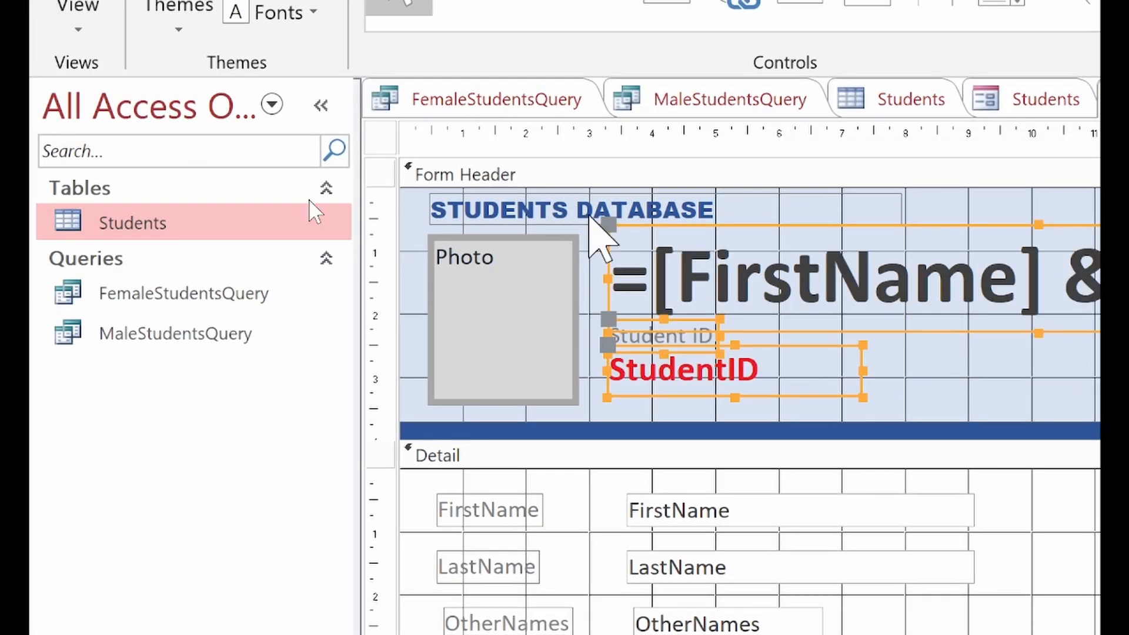
left_click_drag(674, 340, 662, 330)
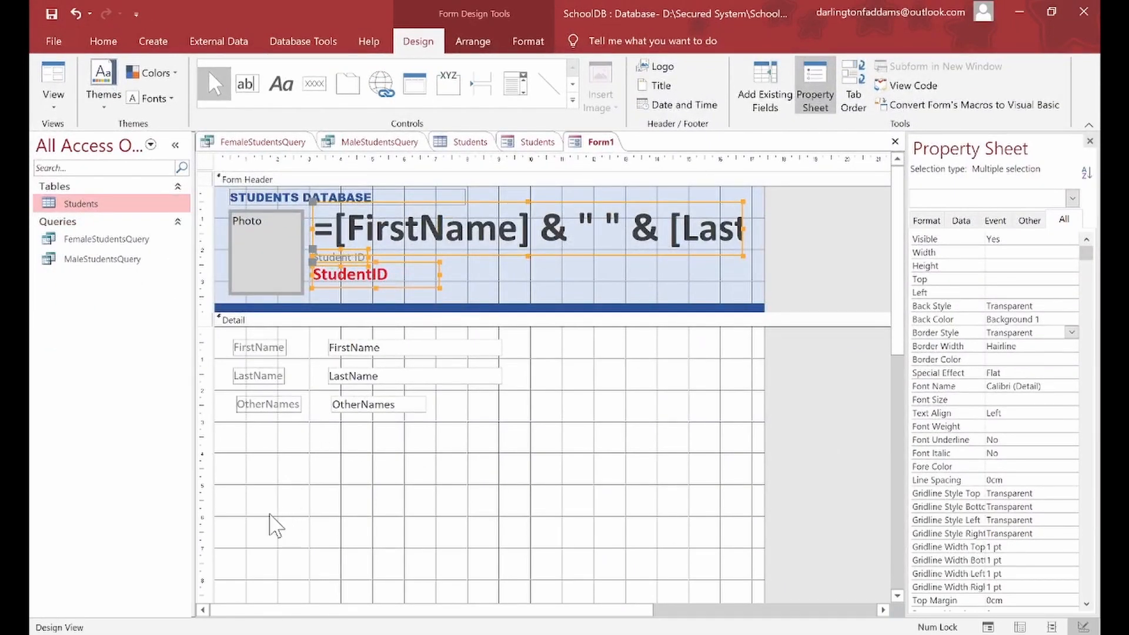
Step: Widen the OtherNames text box to the width of the FirstName and LastName boxes
left_click(345, 407)
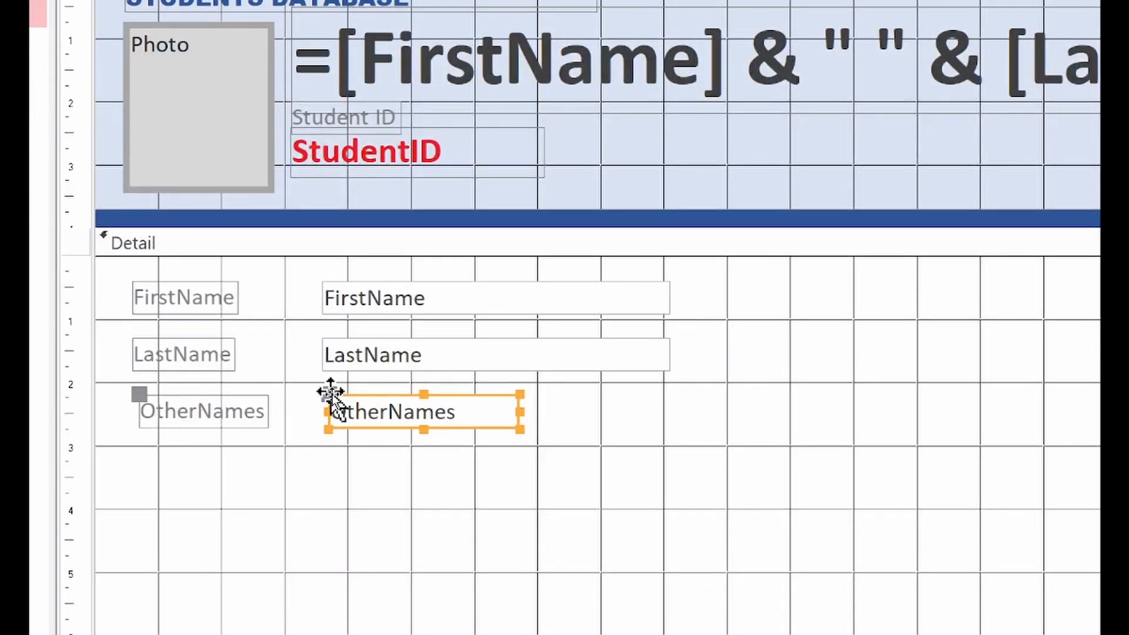
left_click_drag(330, 396, 323, 394)
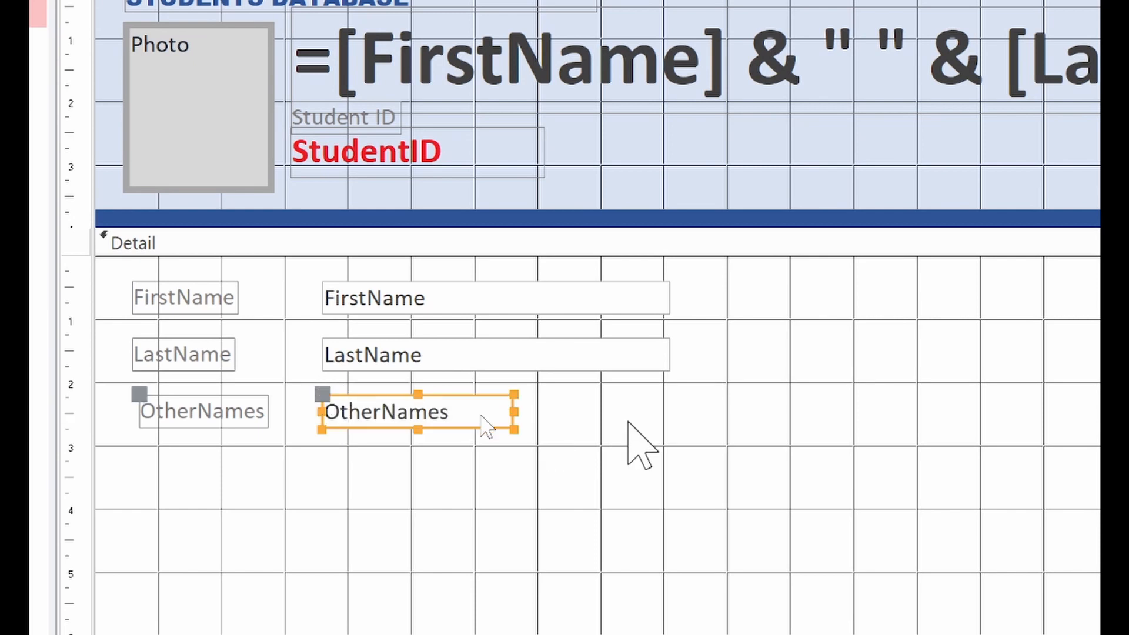
left_click_drag(512, 408, 701, 411)
key("ctrl+z")
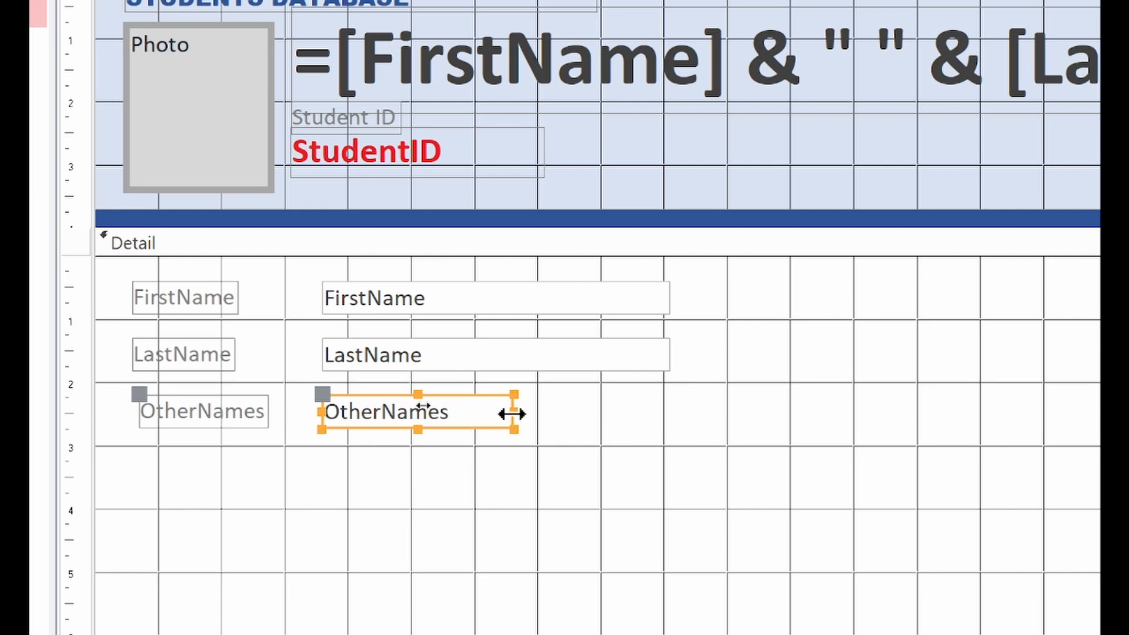
left_click_drag(513, 411, 670, 399)
left_click(549, 483)
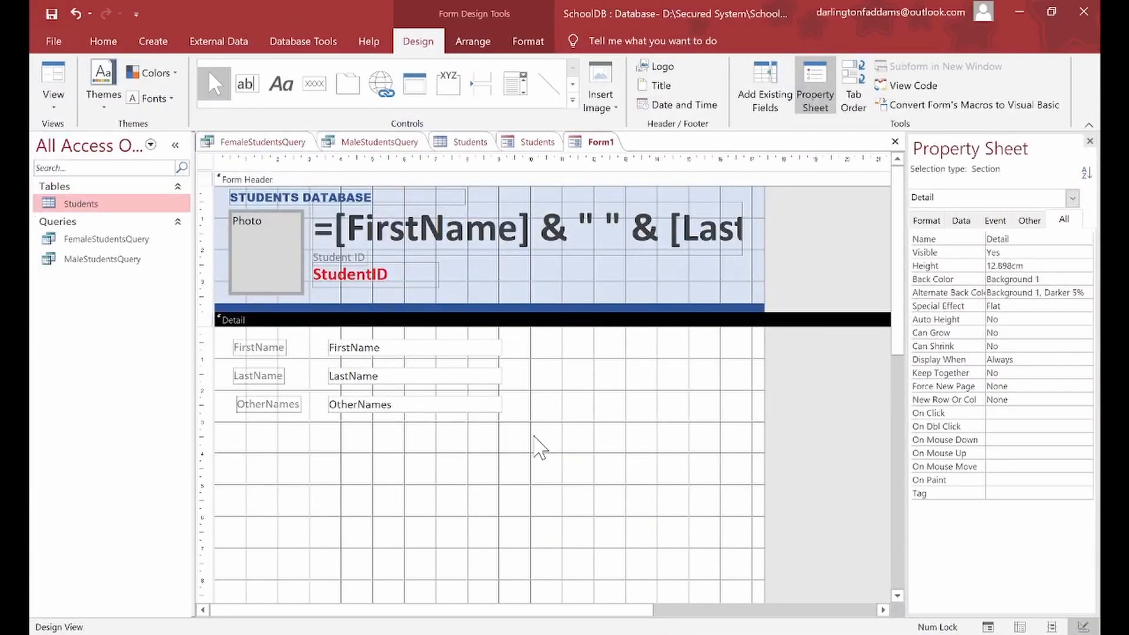
Step: Nudge the OtherNames label into line with the labels above
left_click(272, 405)
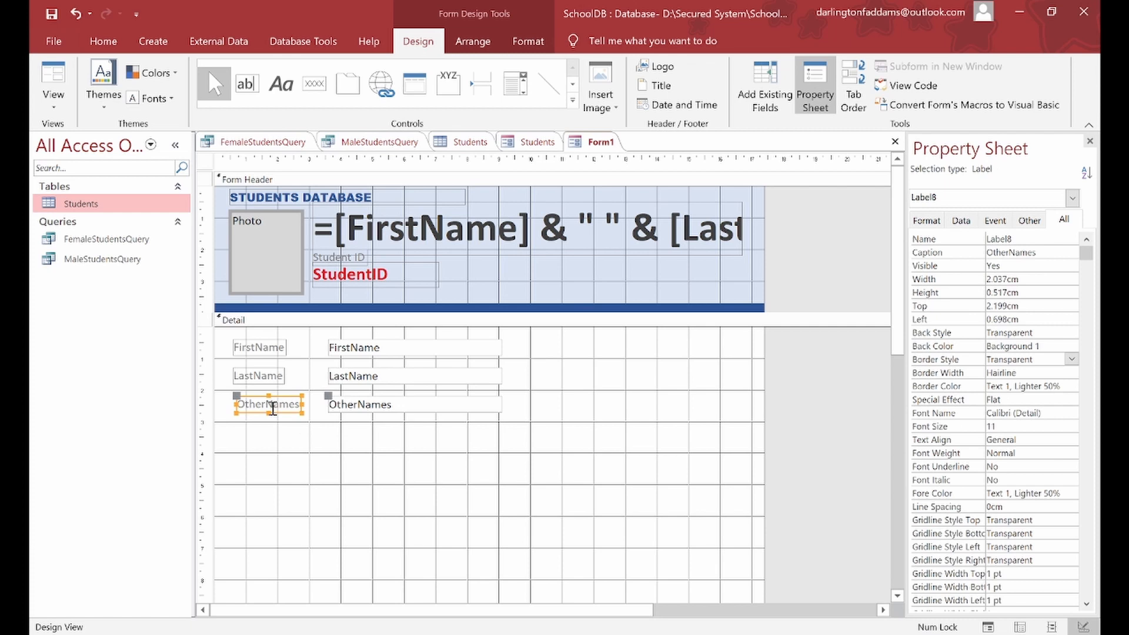
left_click_drag(236, 398, 232, 398)
left_click(281, 450)
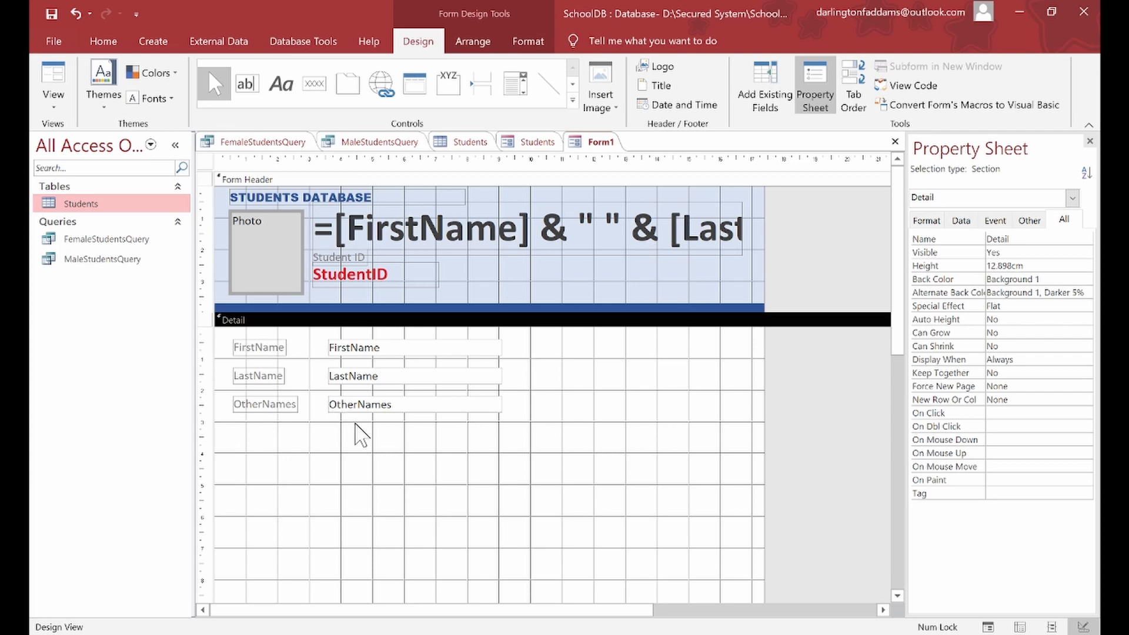
Step: Place Gender, DateOfBirth, Nationality, PostalAddress, ResidentialAddress in Detail and PhoneNumber in the header
left_click(762, 112)
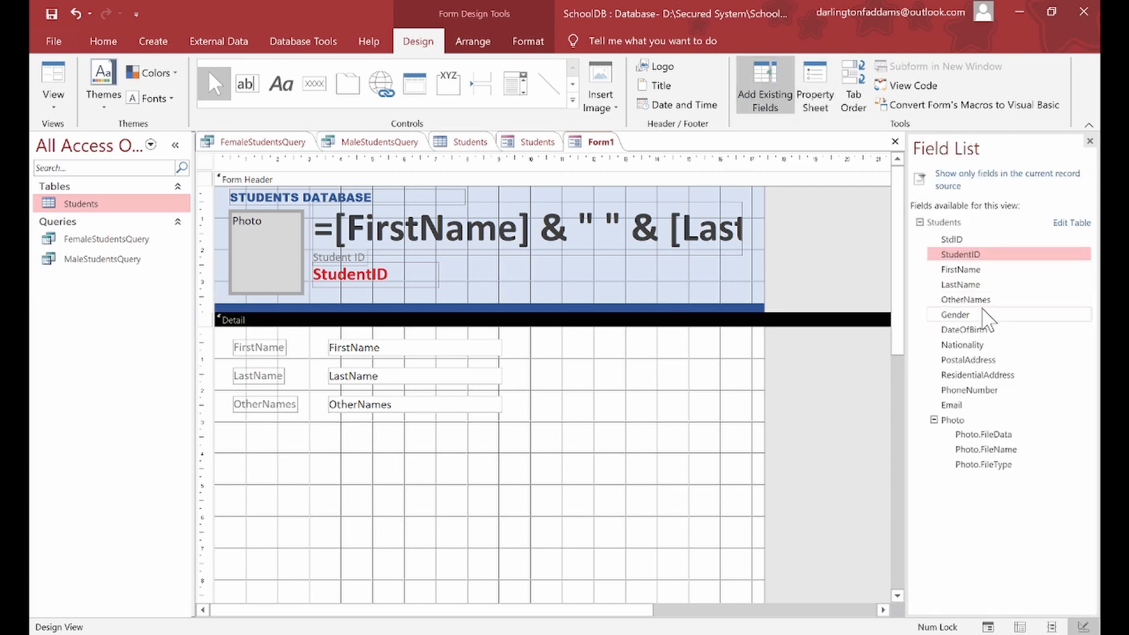
left_click_drag(967, 323, 337, 438)
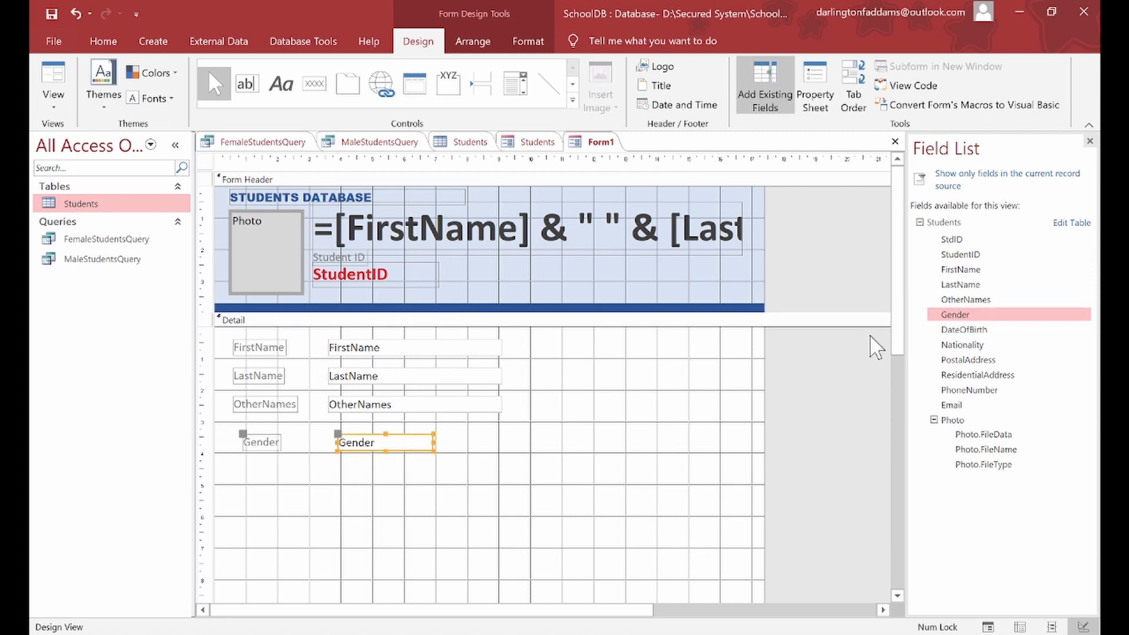
left_click_drag(952, 329, 418, 469)
left_click_drag(961, 345, 352, 510)
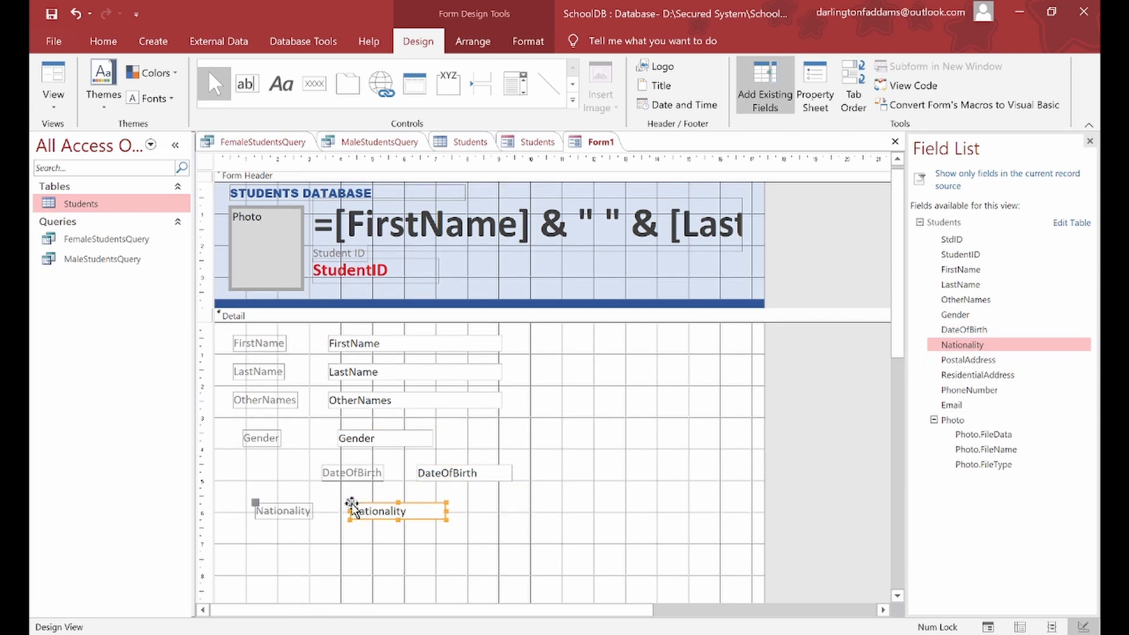
left_click_drag(967, 360, 440, 548)
left_click_drag(997, 376, 545, 576)
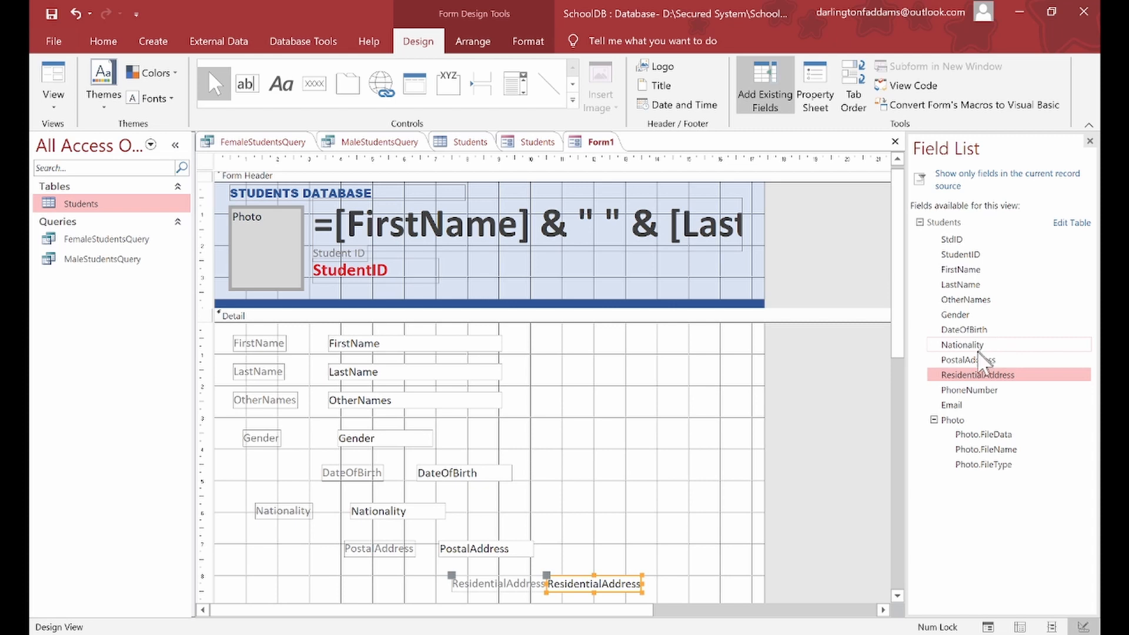
left_click_drag(970, 389, 599, 261)
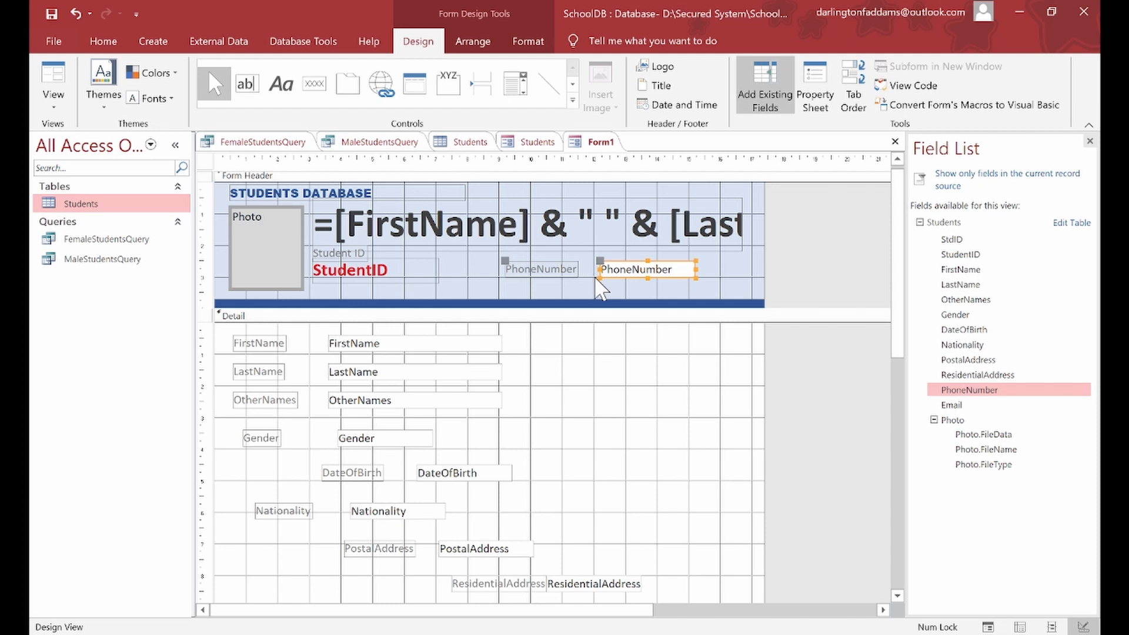
Step: Move the PhoneNumber label and box left and widen the box
left_click(614, 274)
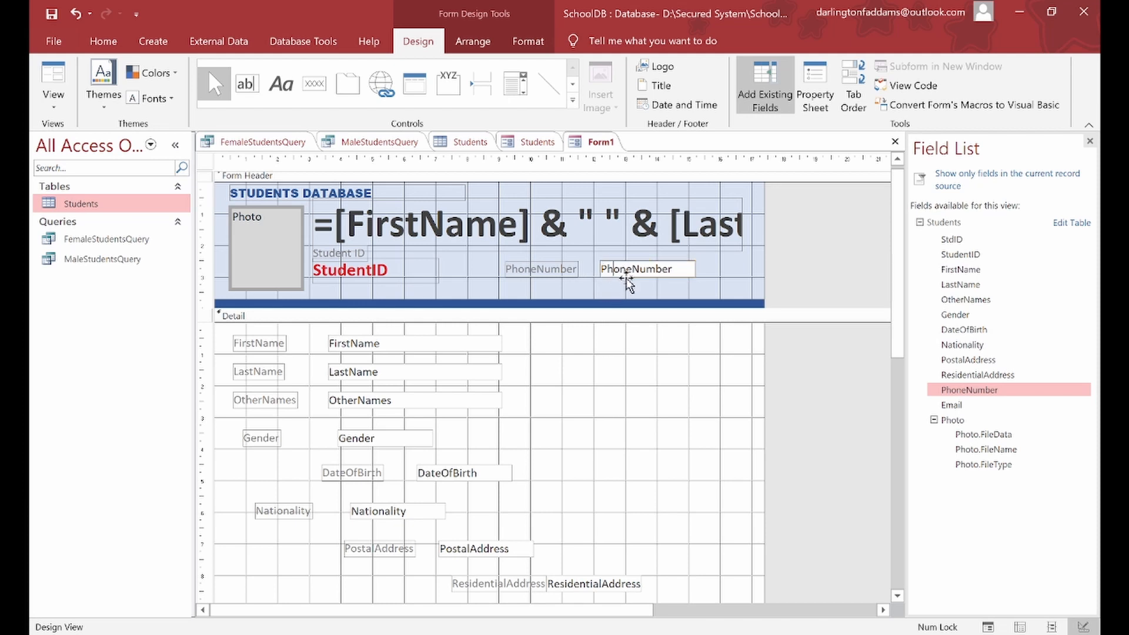
left_click_drag(627, 280, 589, 280)
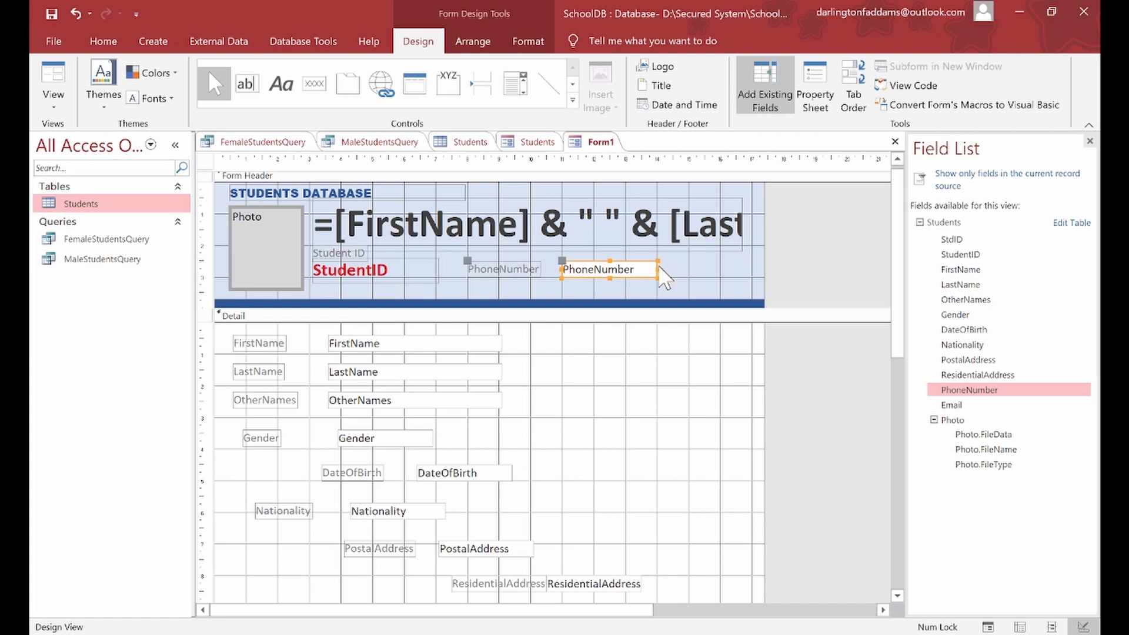
left_click_drag(656, 270, 739, 272)
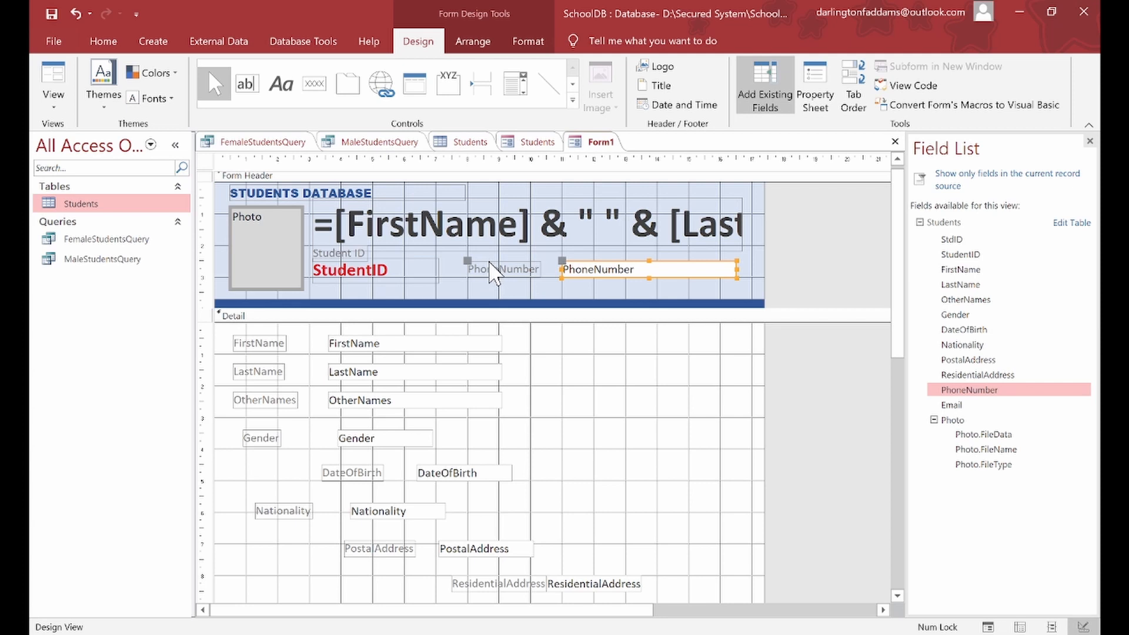
Step: Change the label caption to 'Phone Number' and nudge the box slightly left
left_click(501, 270)
left_click(500, 270)
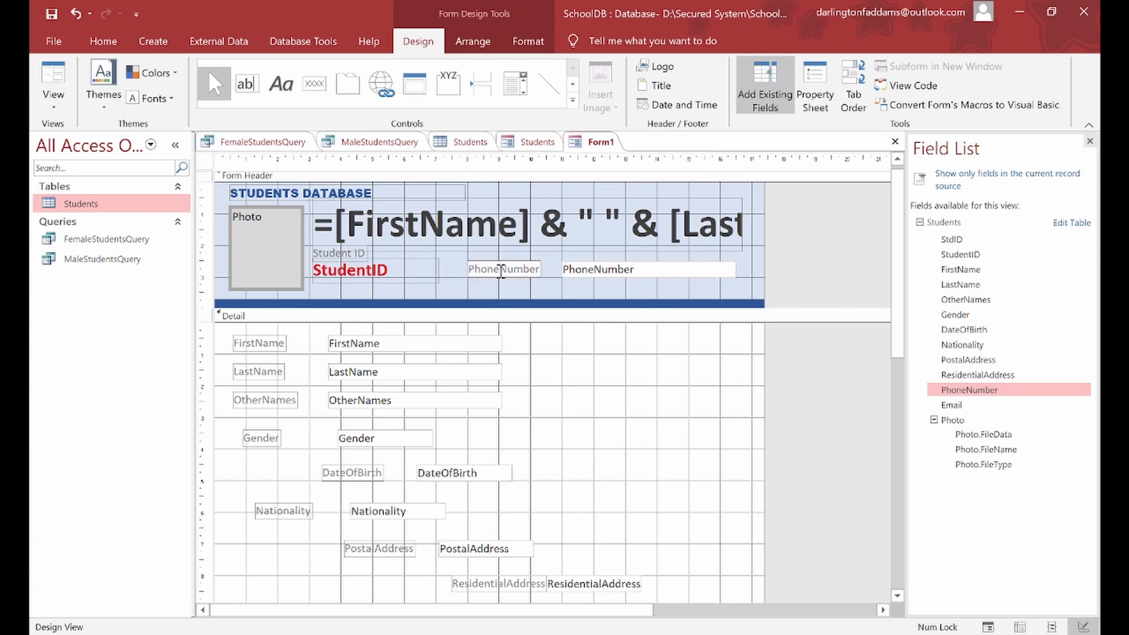
left_click(607, 365)
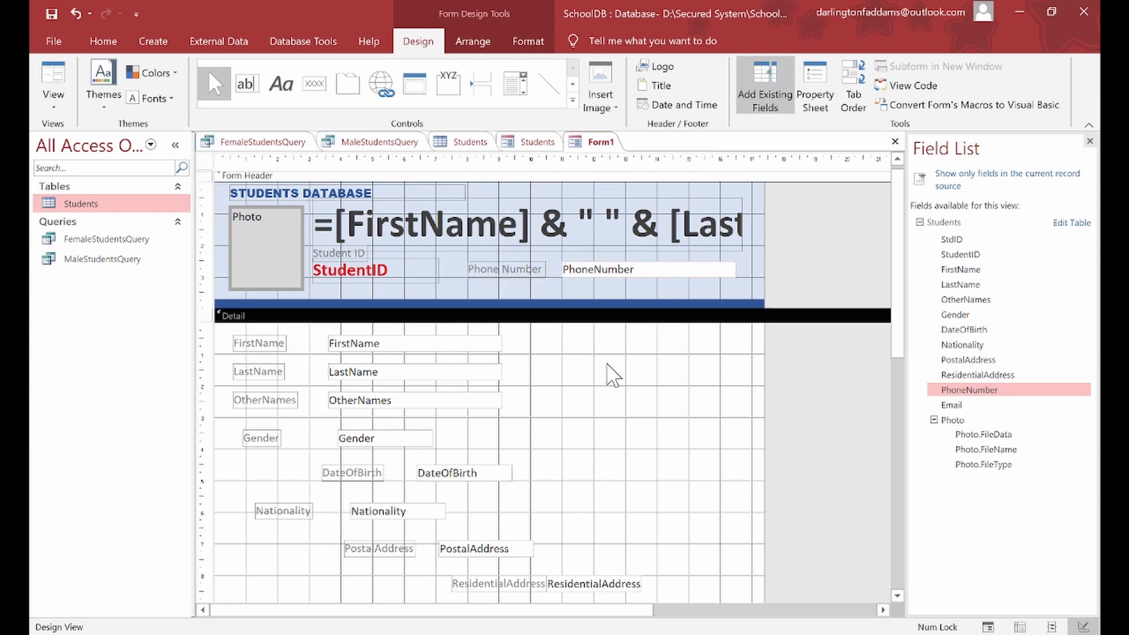
left_click(566, 271)
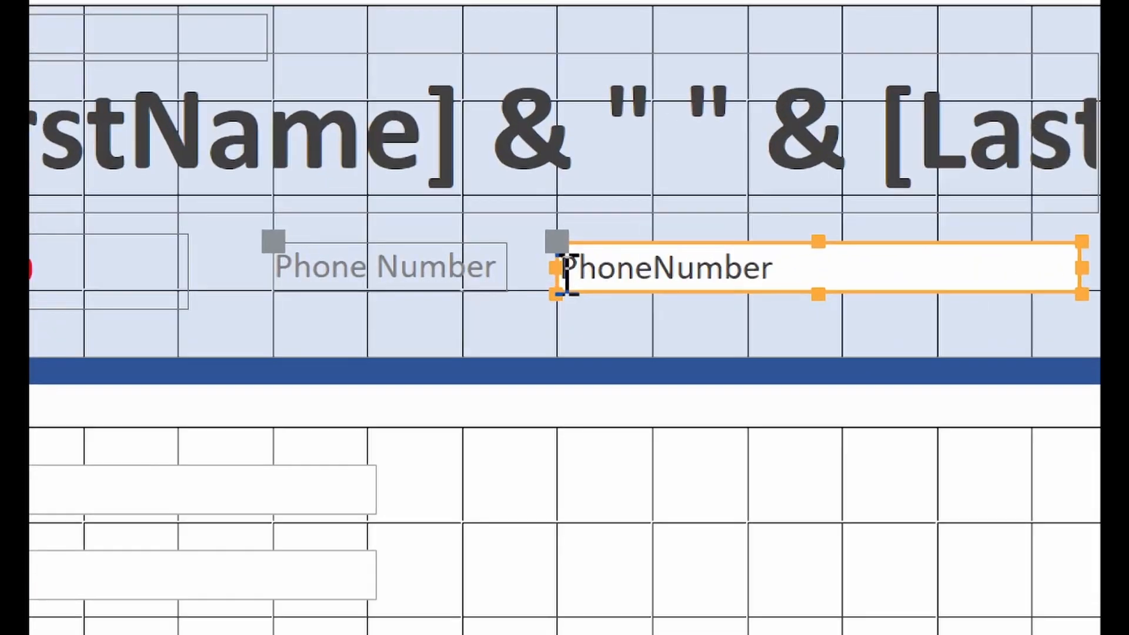
left_click_drag(556, 241, 546, 242)
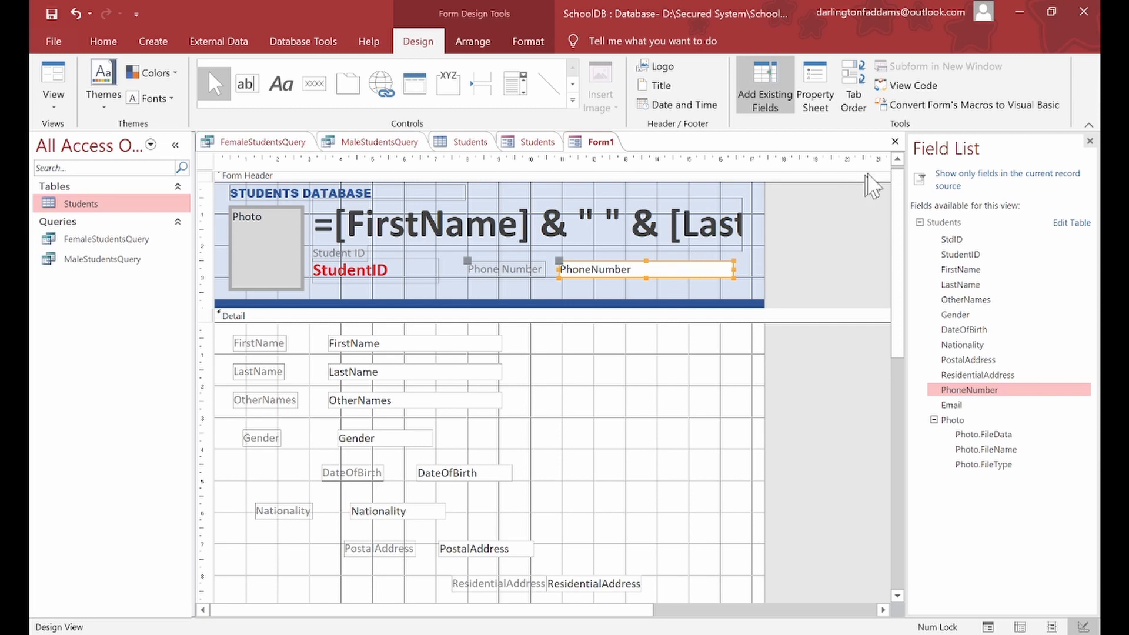
Step: Set the PhoneNumber box's Back Style to Transparent
left_click(812, 90)
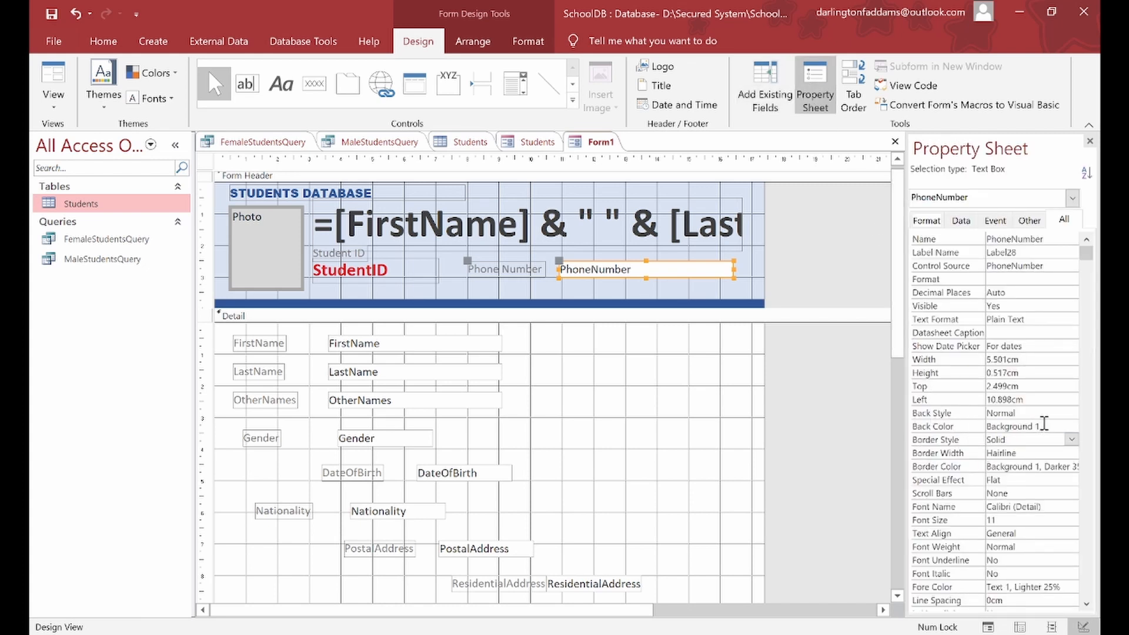
left_click(1067, 412)
left_click(1049, 427)
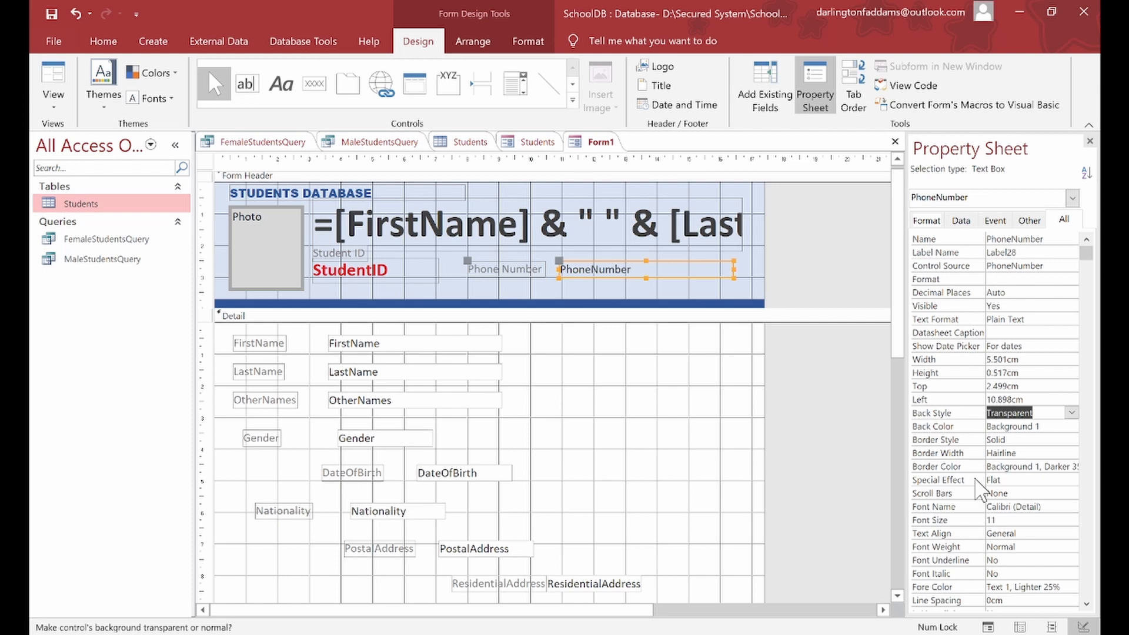
left_click(968, 451)
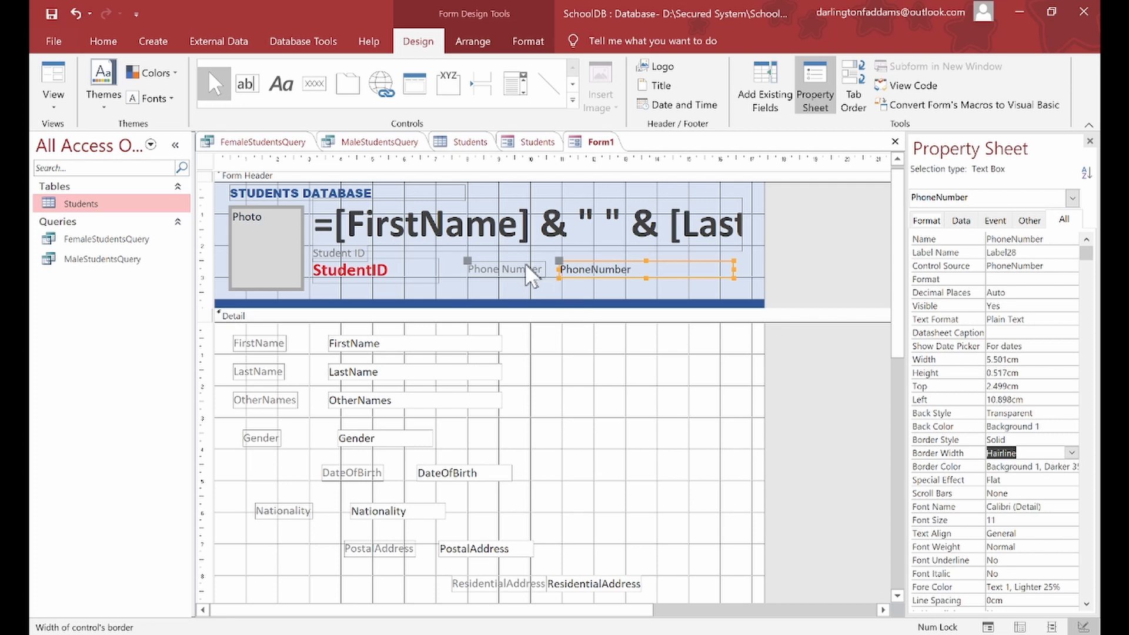
left_click(402, 270)
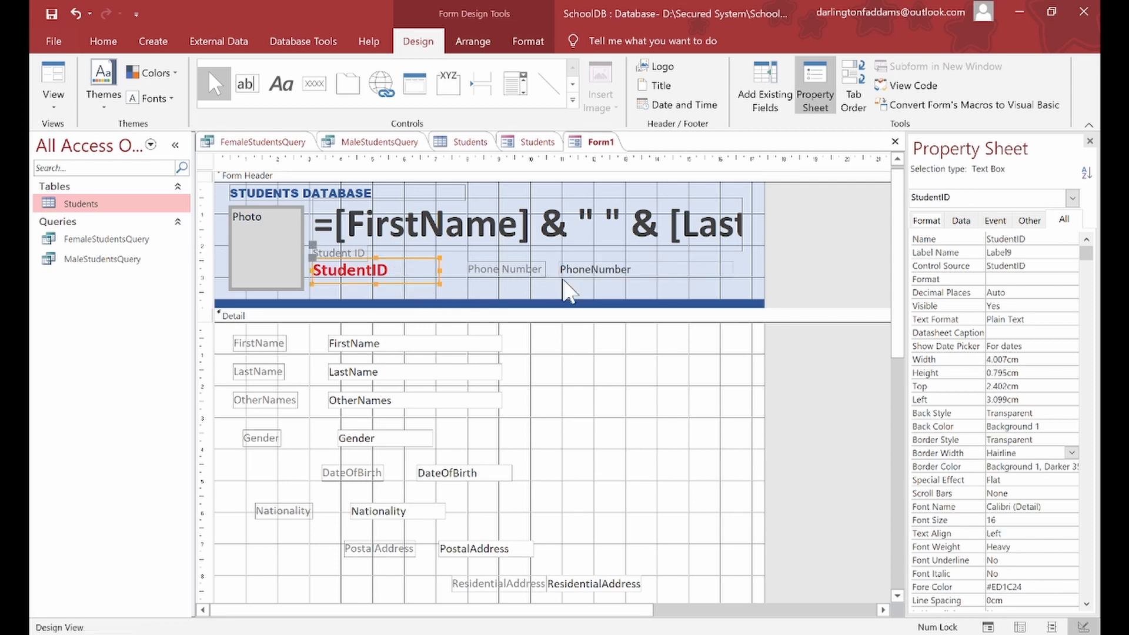
left_click(595, 271)
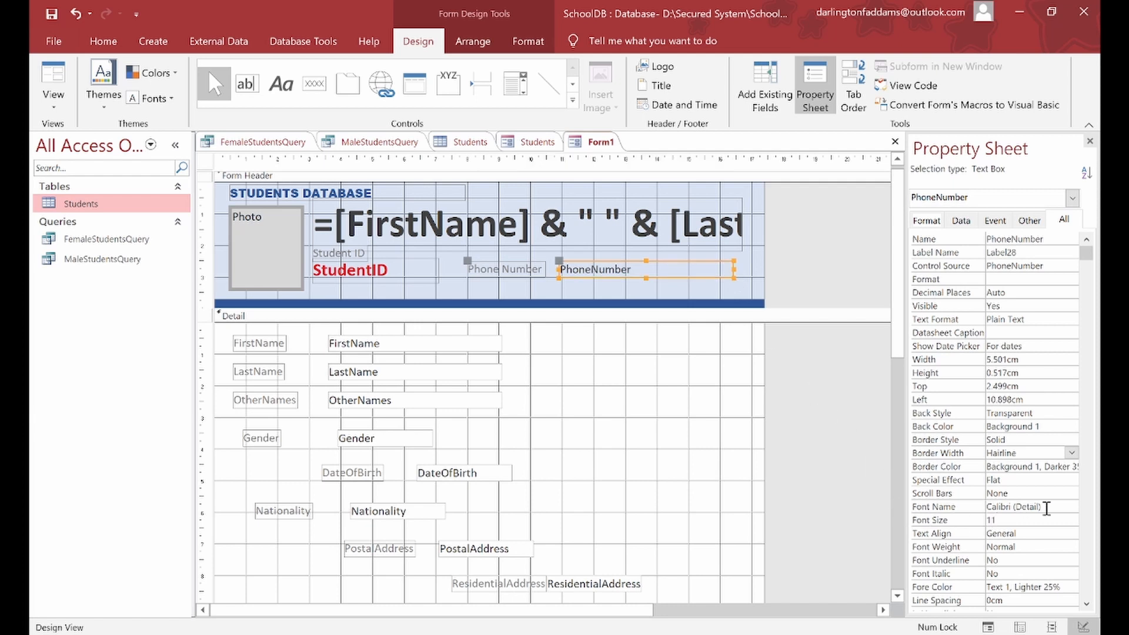
Step: Make the phone number text size 16 and bold, narrowing the box slightly
left_click(1069, 520)
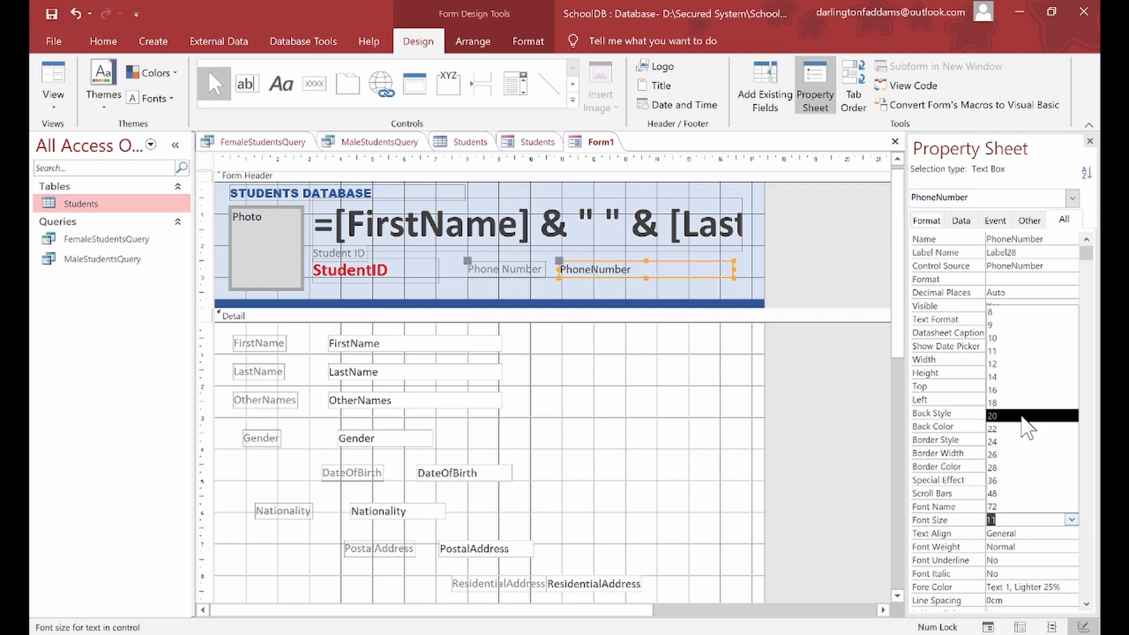
left_click(1018, 389)
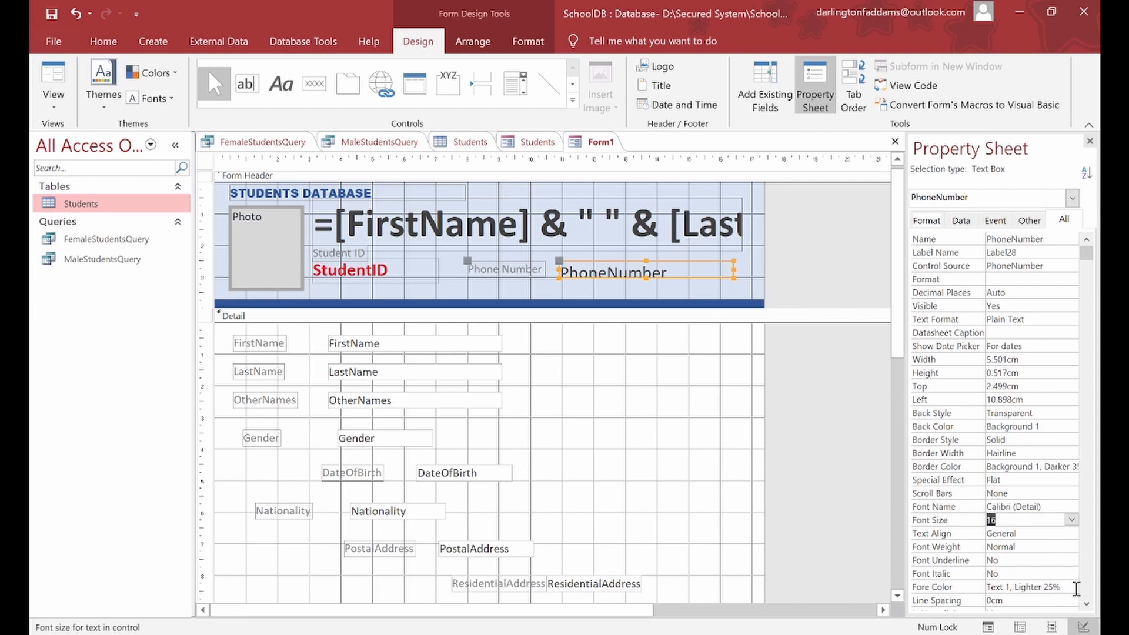
left_click(1072, 546)
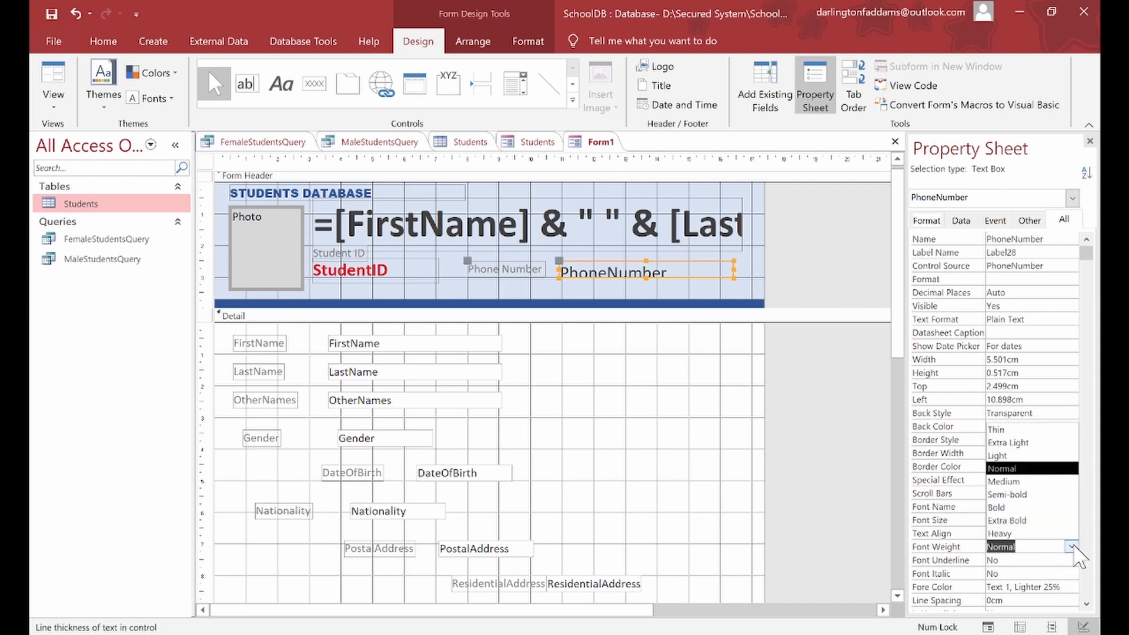
left_click(1052, 510)
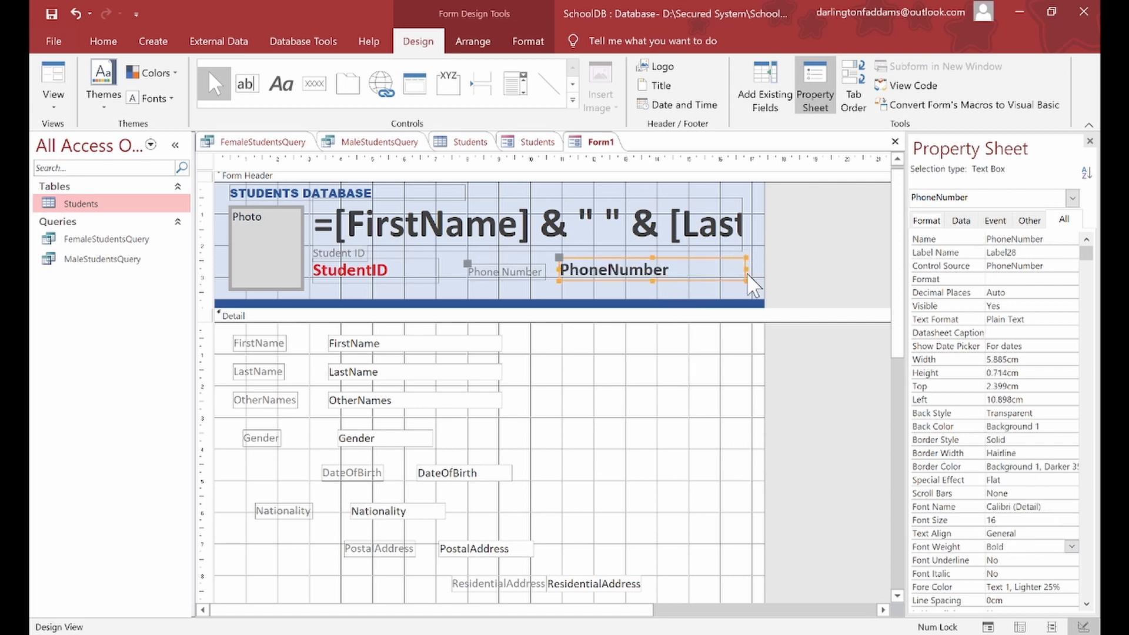
left_click_drag(747, 269, 743, 268)
Step: Colour the phone number text Accent 1, Darker 25% dark blue
left_click(1058, 587)
left_click(1057, 587)
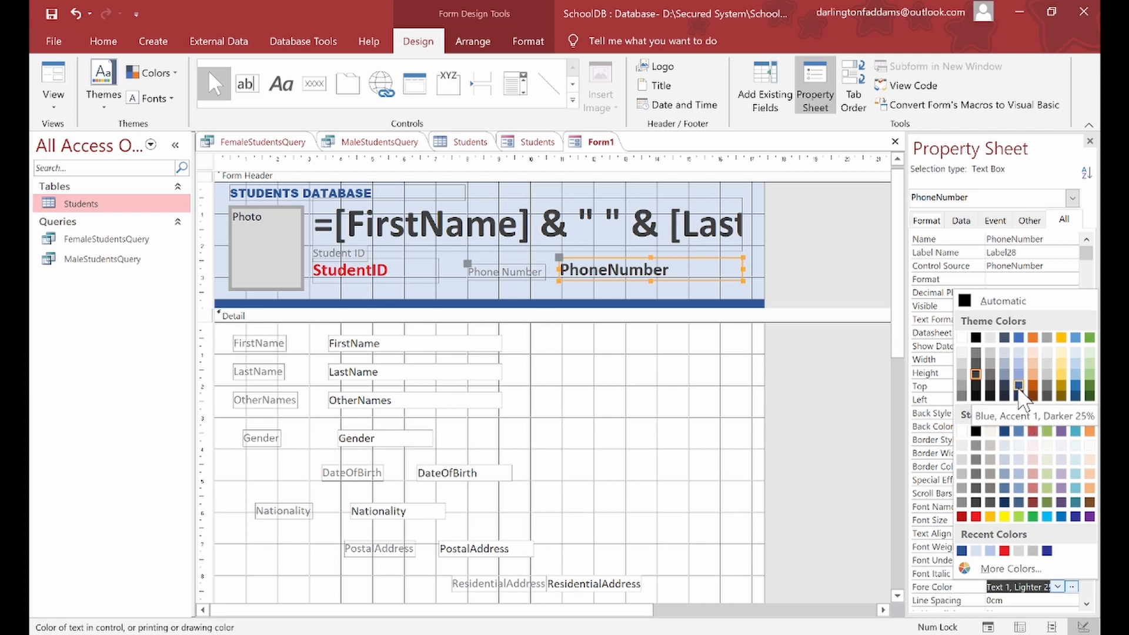
left_click(1019, 388)
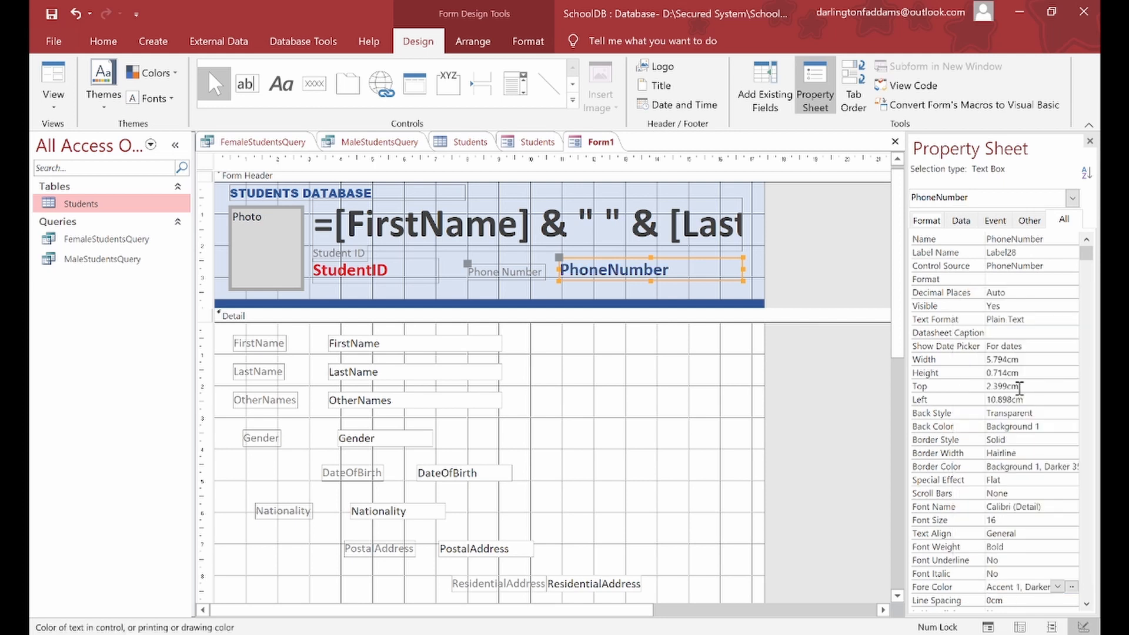
left_click(793, 240)
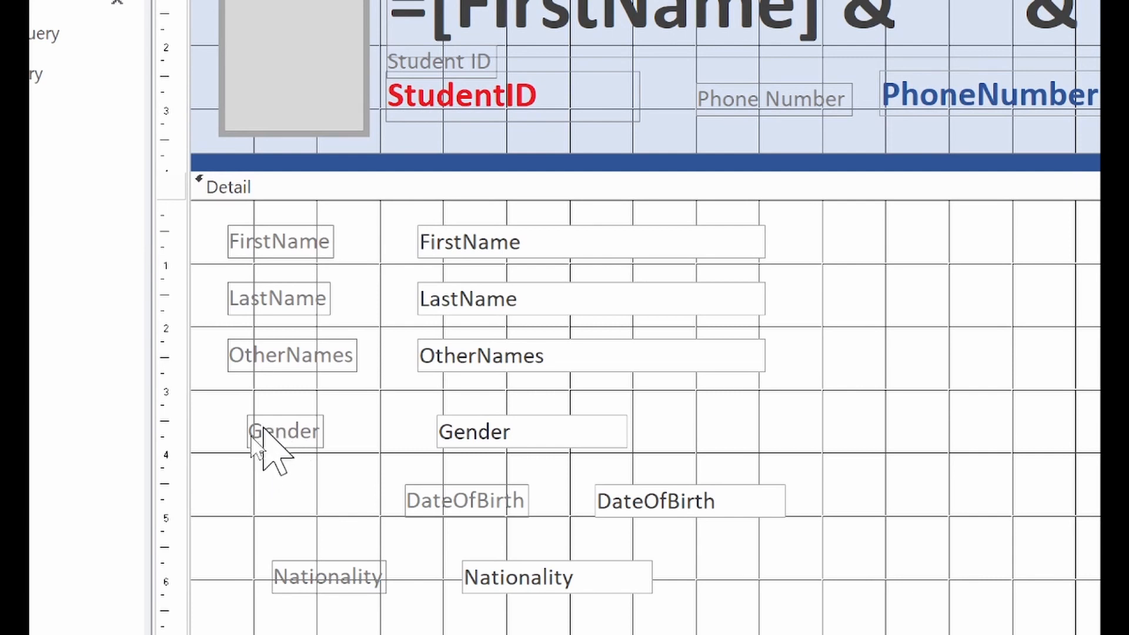
Step: Line up the Gender, DateOfBirth and Nationality labels and boxes under OtherNames
left_click(252, 438)
left_click_drag(244, 412, 223, 399)
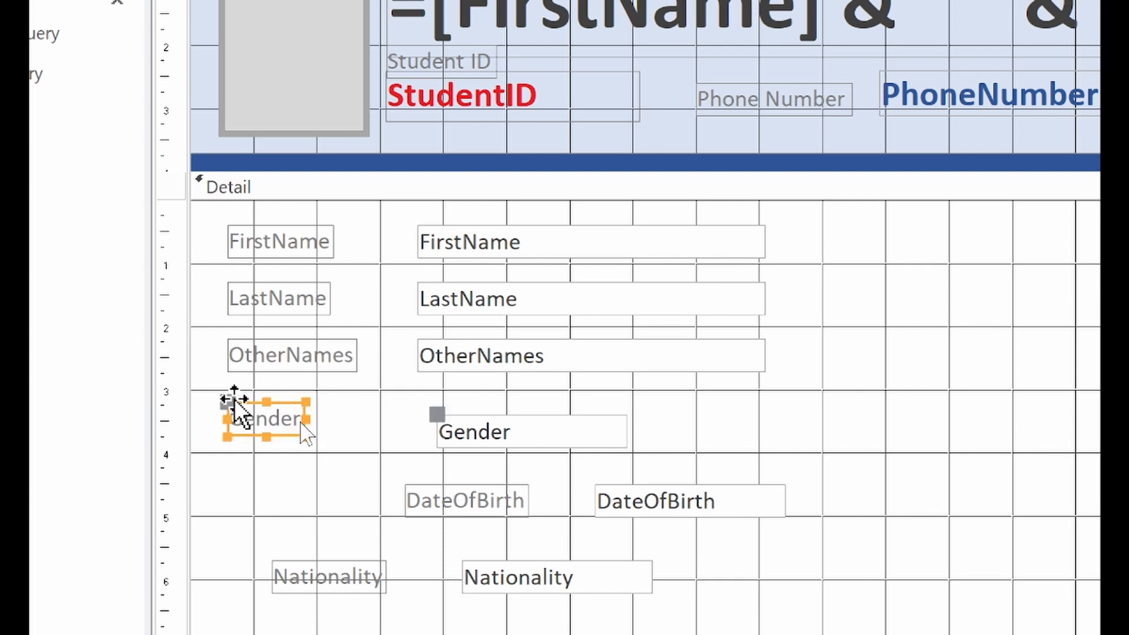
left_click_drag(435, 414, 418, 399)
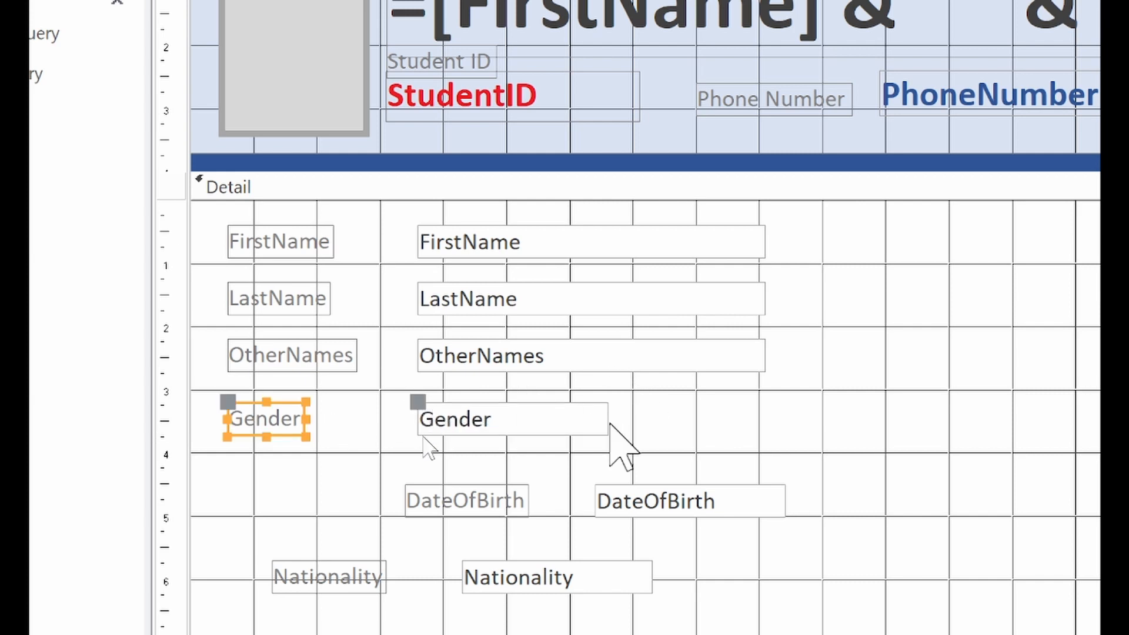
left_click(465, 501)
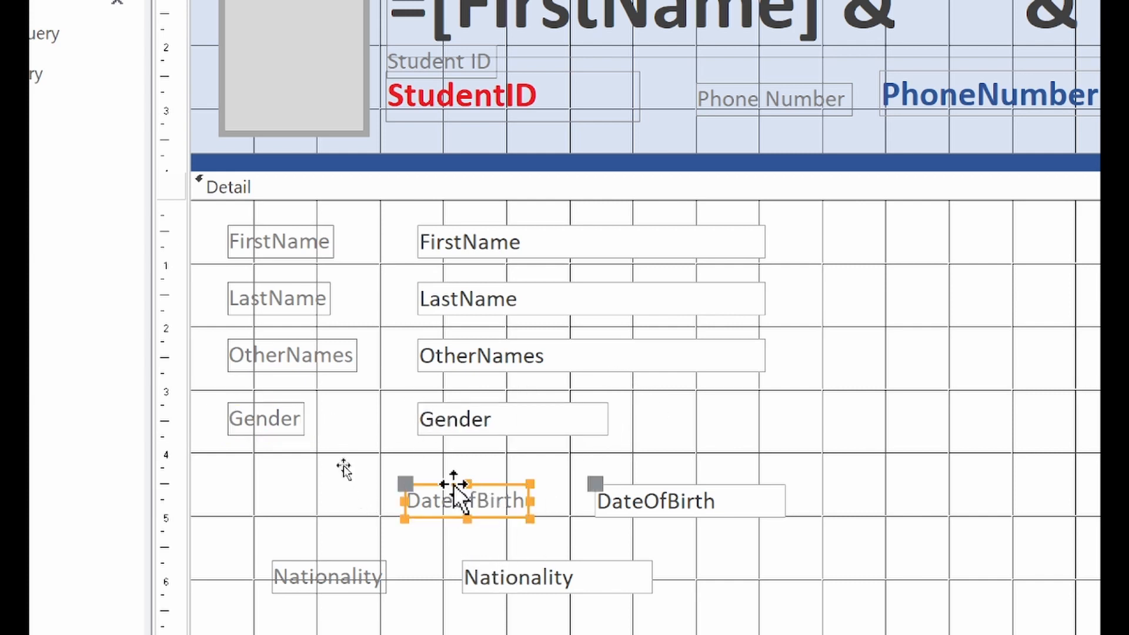
left_click_drag(403, 486, 229, 461)
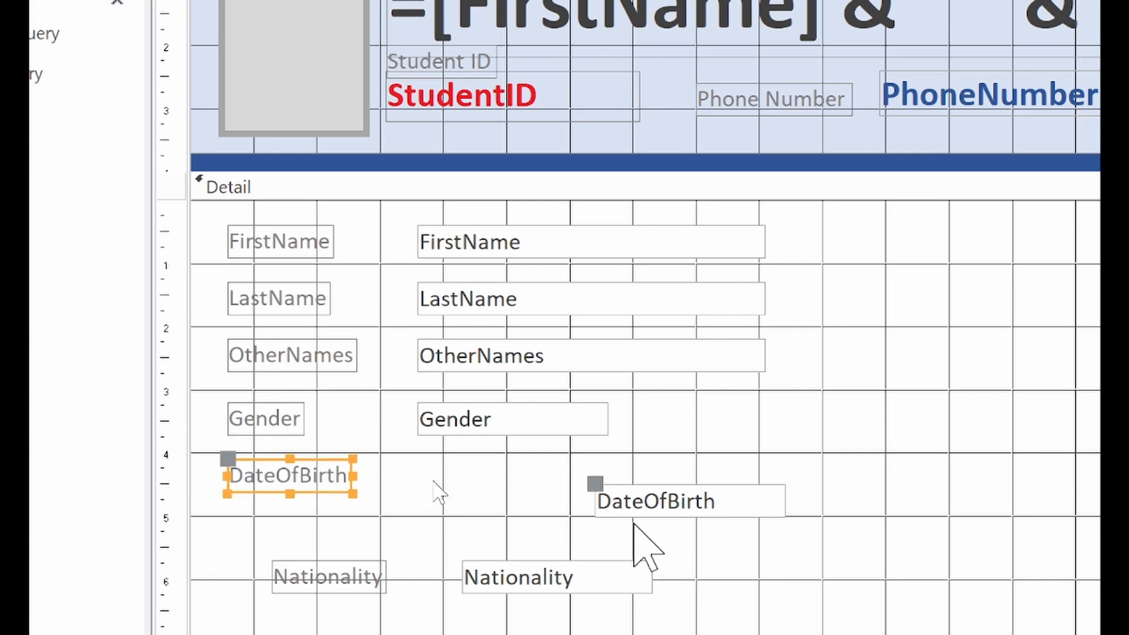
left_click_drag(590, 483, 411, 459)
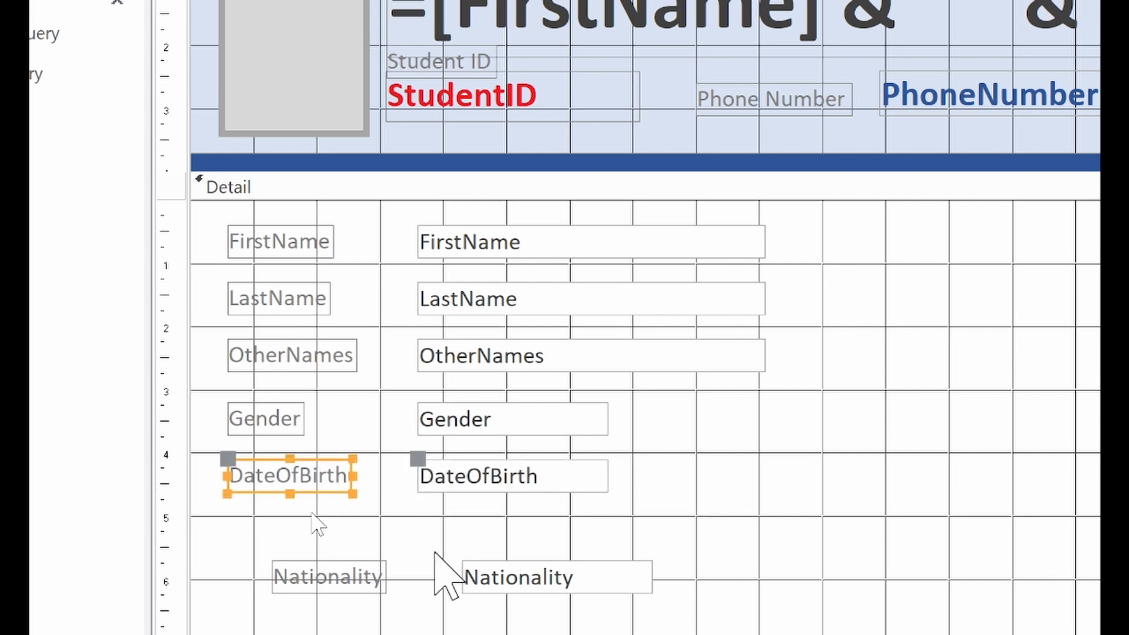
left_click(345, 576)
left_click_drag(267, 558, 222, 518)
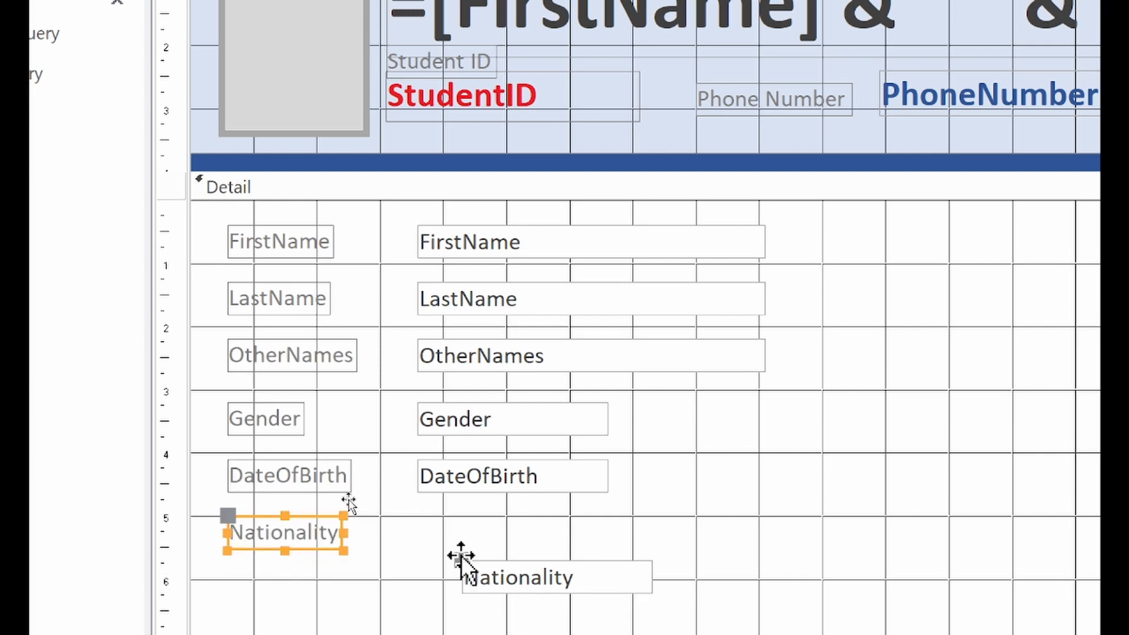
left_click_drag(458, 555, 416, 516)
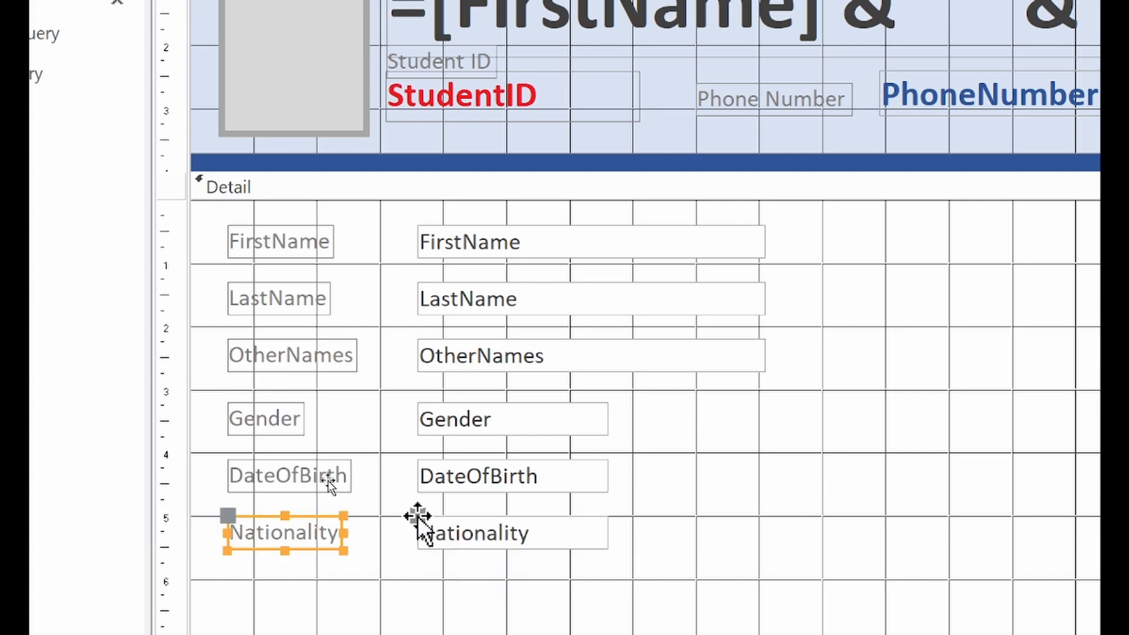
Step: Bring the Gender, OtherNames, LastName, FirstName and DateOfBirth boxes to one common width
left_click(592, 406)
left_click_drag(609, 417, 760, 434)
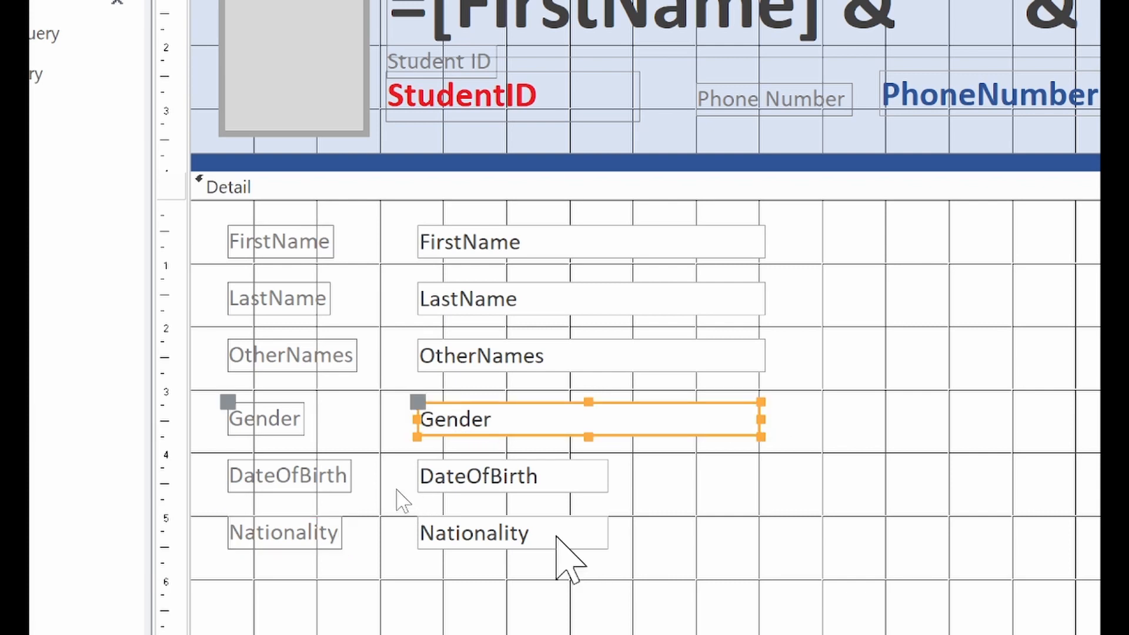
left_click(762, 416)
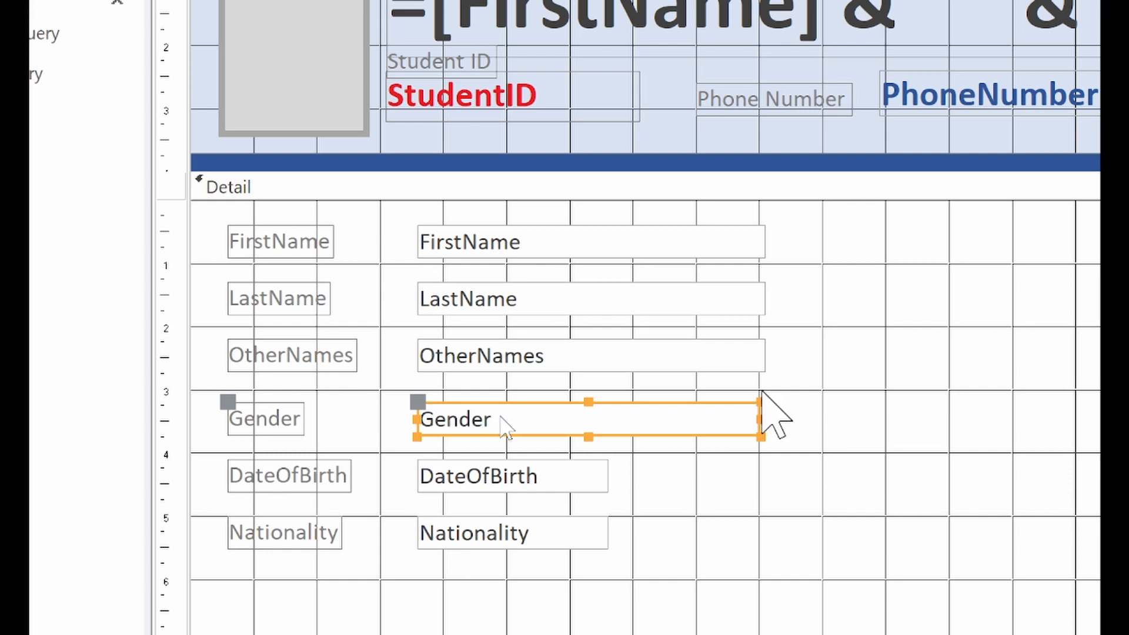
left_click(747, 356)
left_click(764, 359)
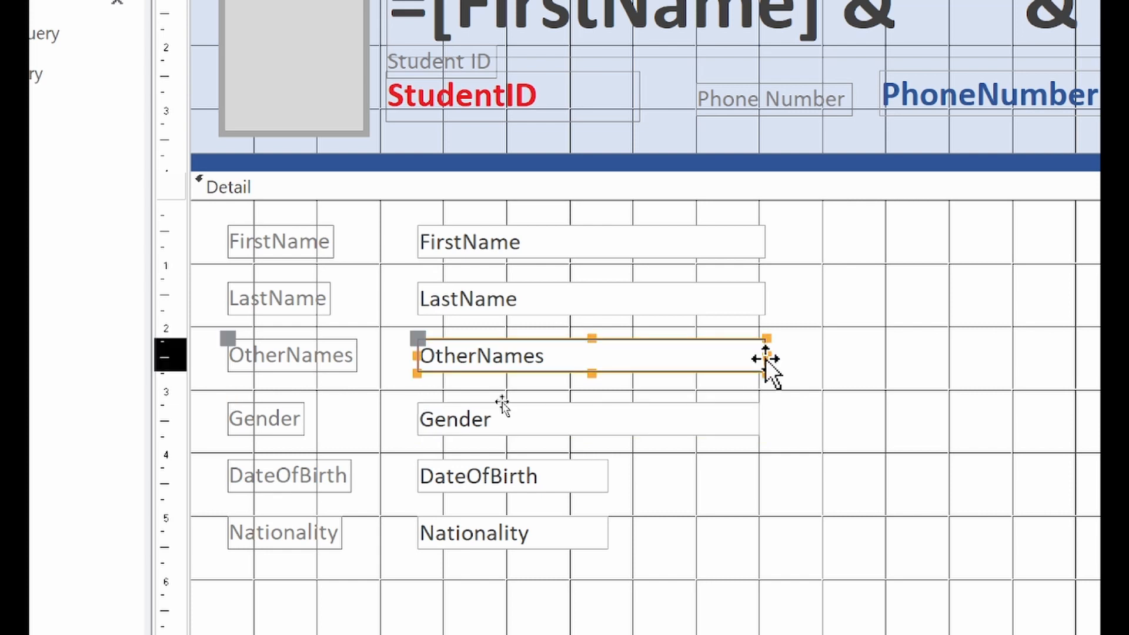
left_click_drag(763, 356, 760, 355)
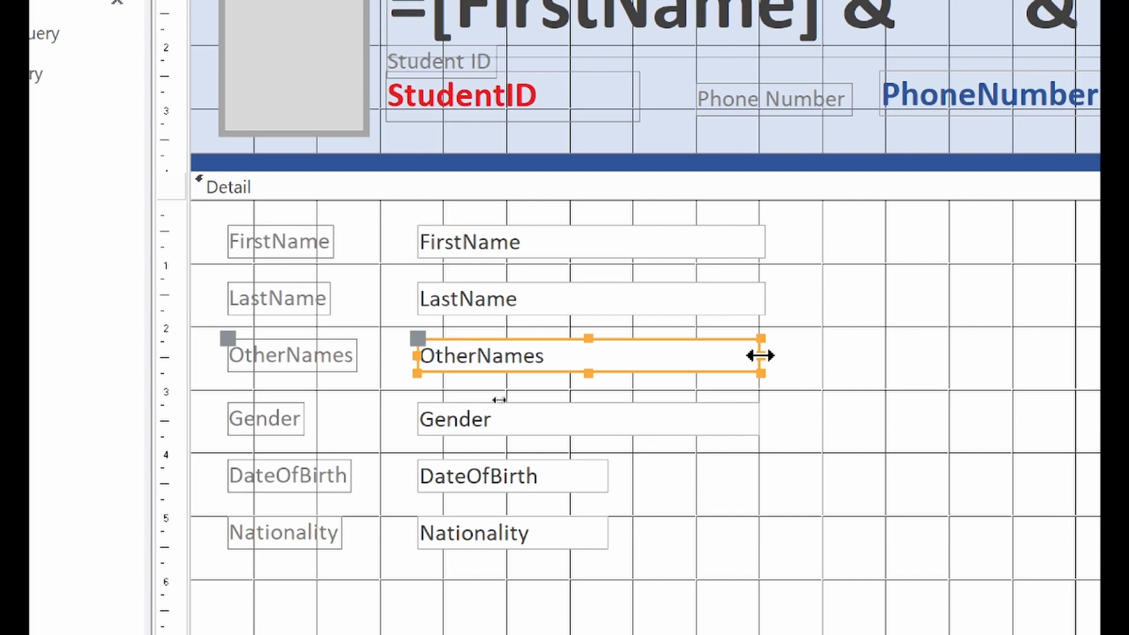
left_click(765, 298)
left_click_drag(769, 299, 761, 299)
left_click(760, 244)
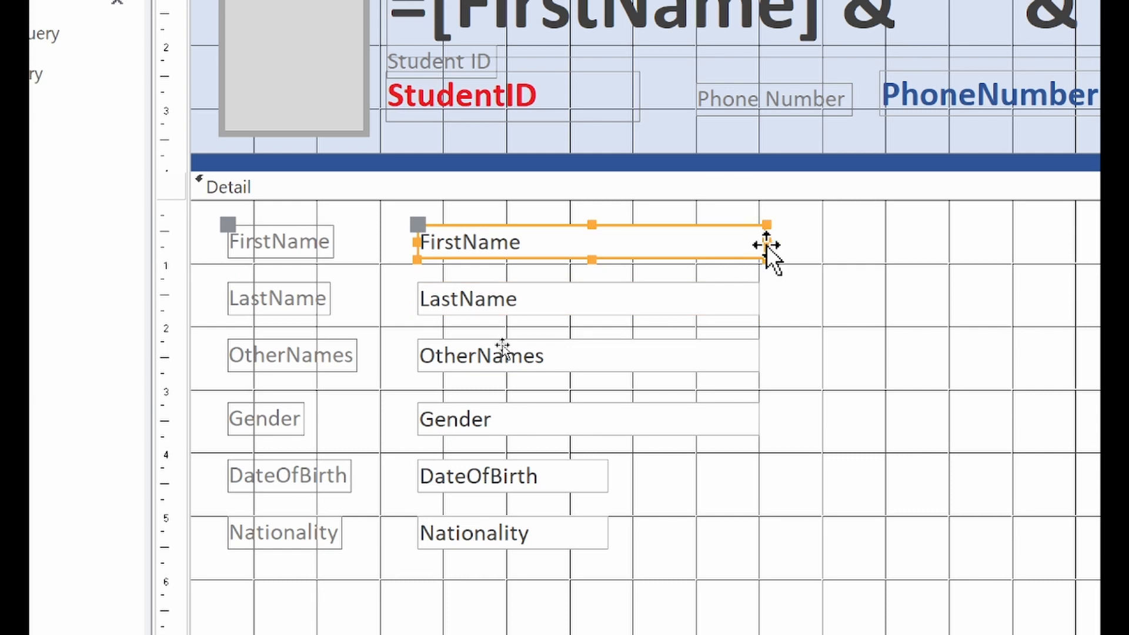
left_click_drag(764, 242, 760, 242)
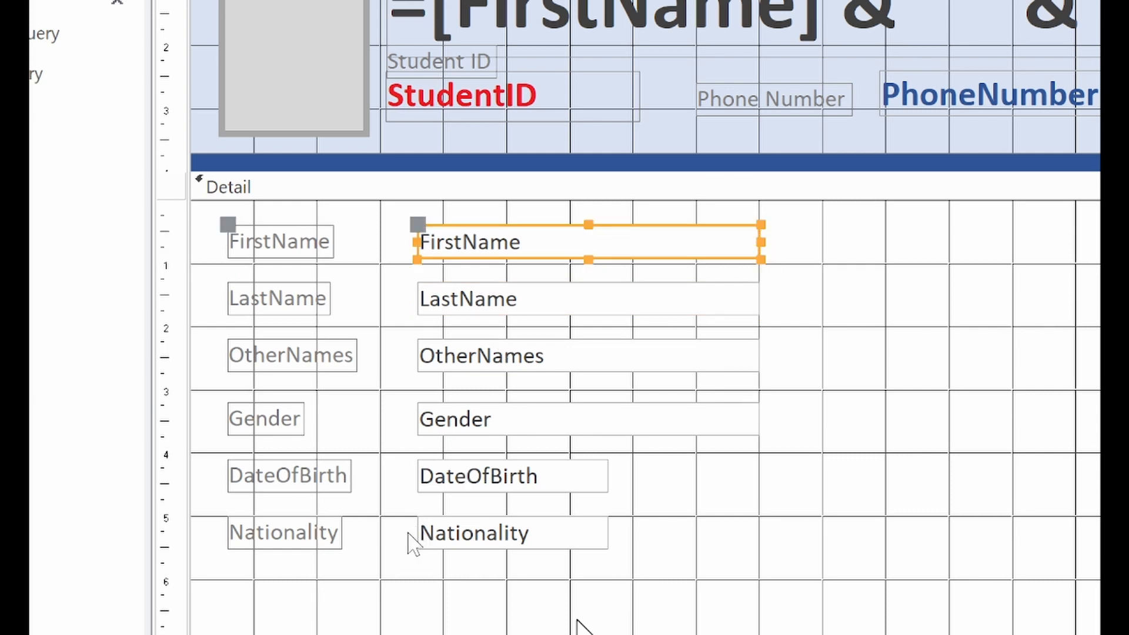
left_click(507, 491)
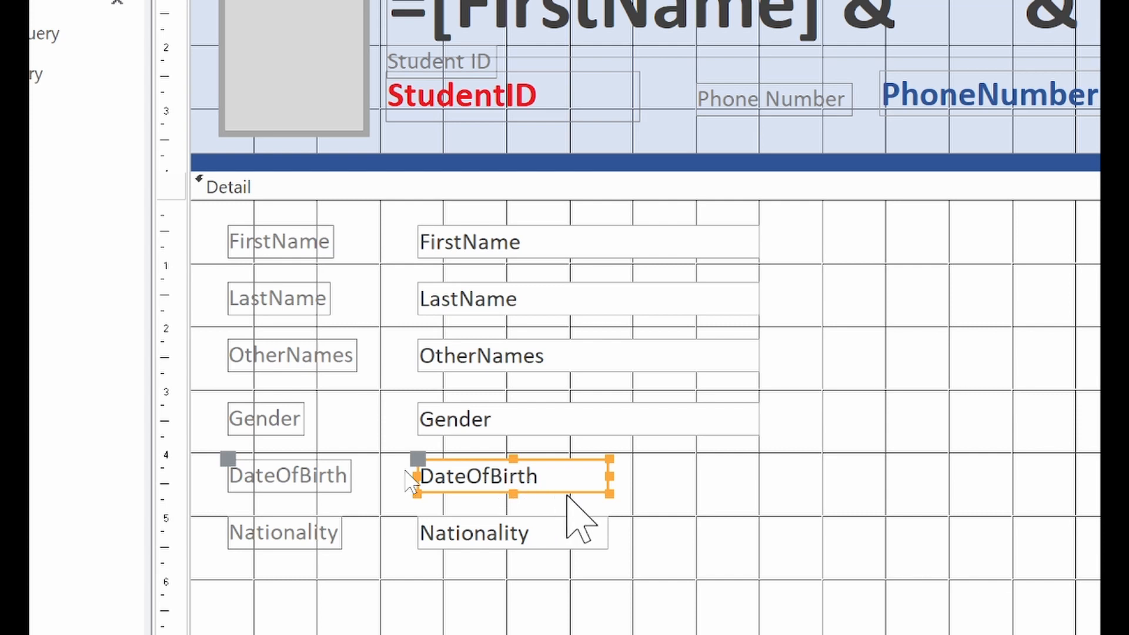
left_click_drag(605, 474, 755, 488)
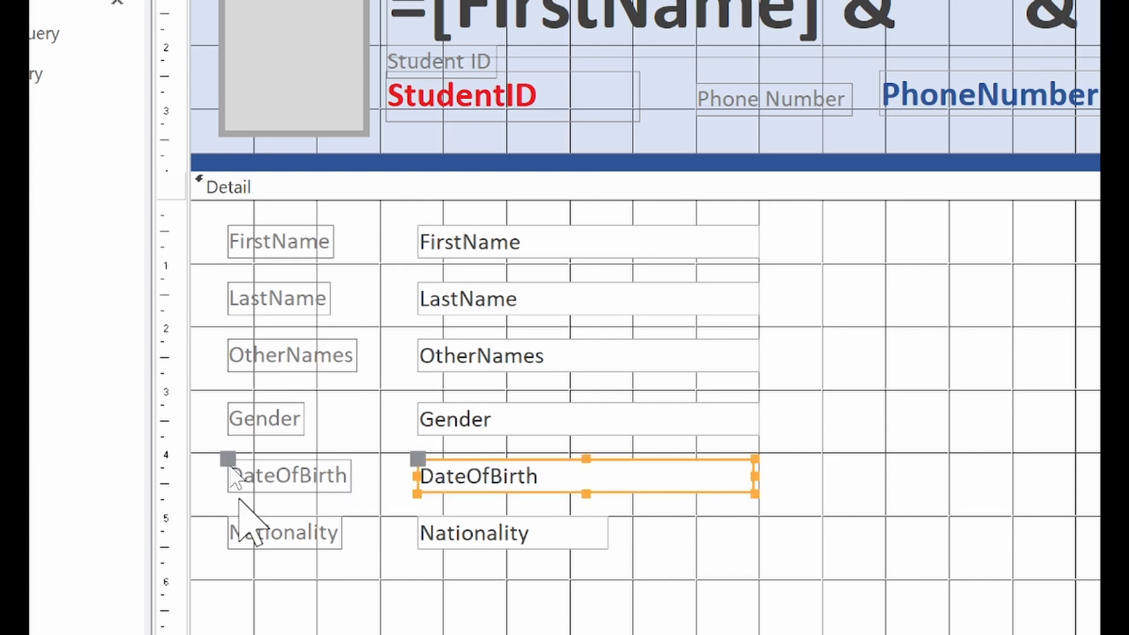
Step: Change the DateOfBirth label to read 'Date of Birth'
left_click(277, 479)
left_click(277, 479)
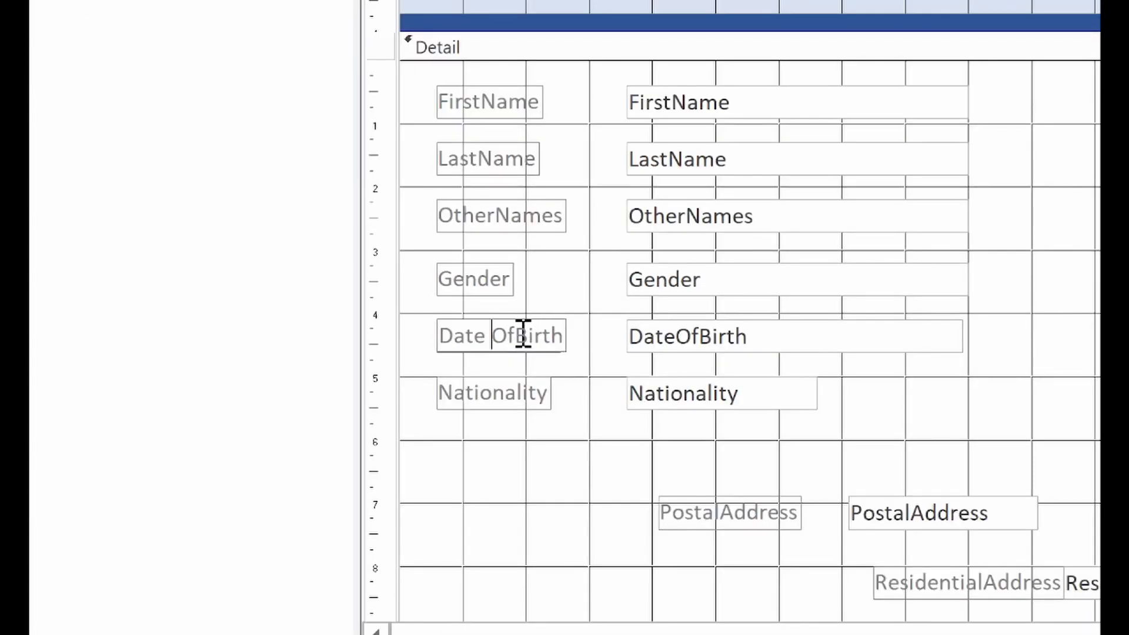
left_click(515, 335)
double_click(515, 335)
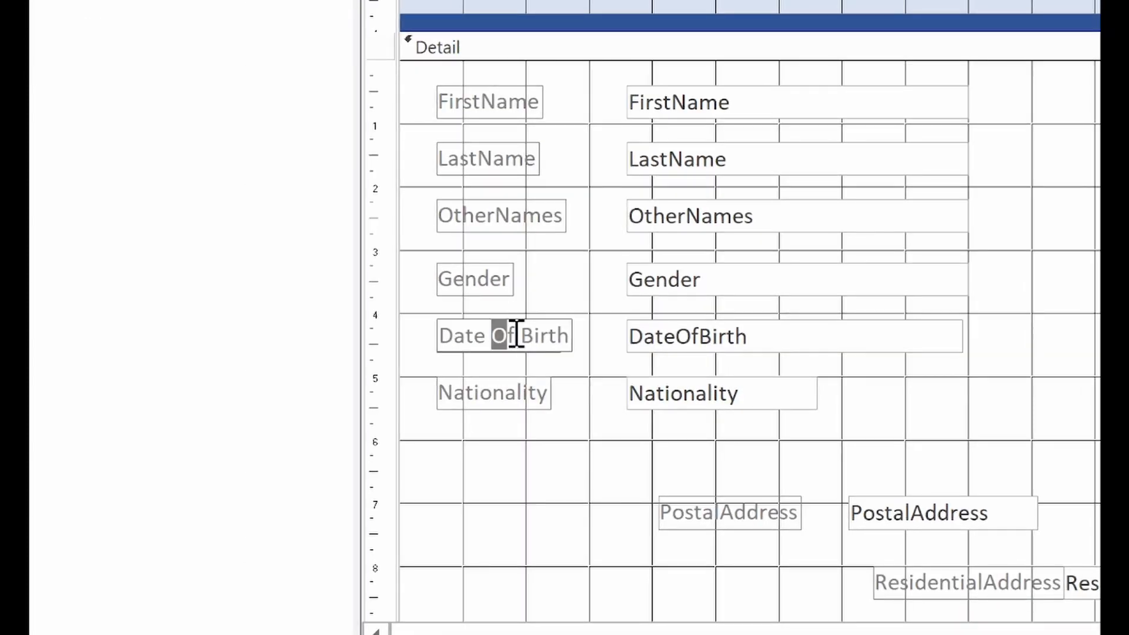
type("of")
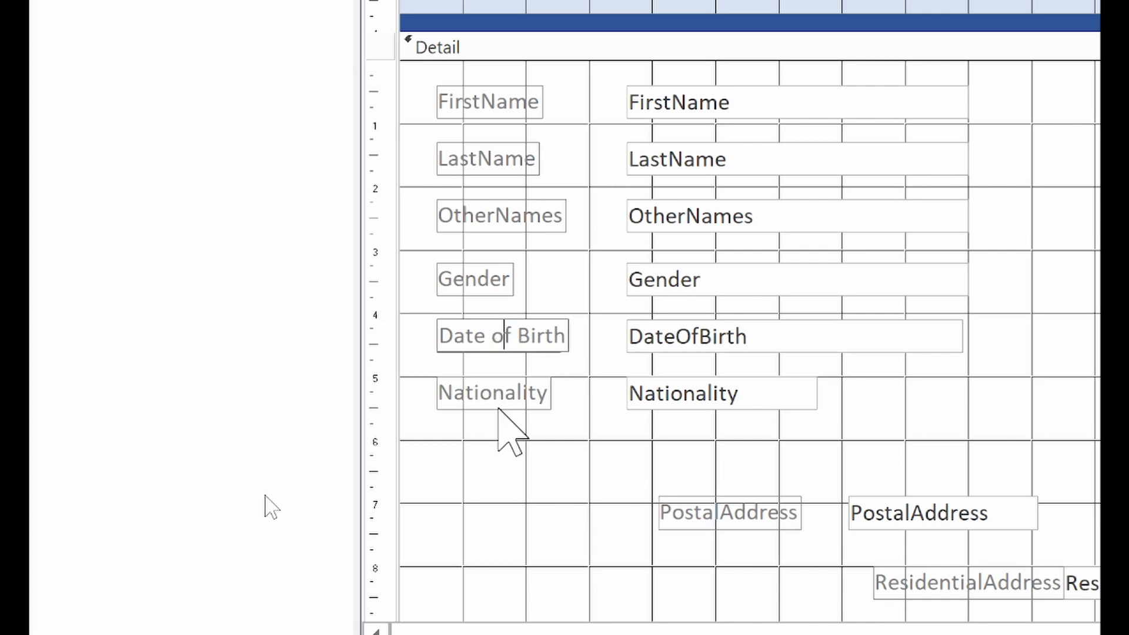
left_click(689, 395)
Step: Stretch the Nationality and DateOfBirth boxes to the shared width
left_click_drag(818, 393, 925, 392)
left_click_drag(959, 392, 970, 392)
left_click(960, 347)
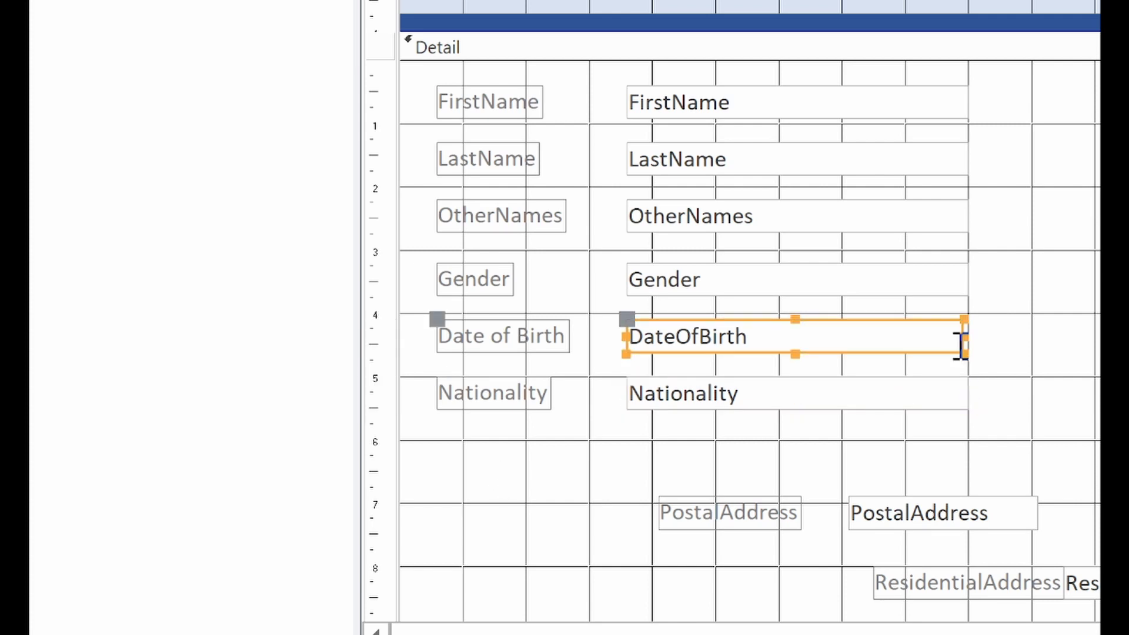
left_click_drag(965, 337, 970, 339)
scroll(811, 524, "down", 1)
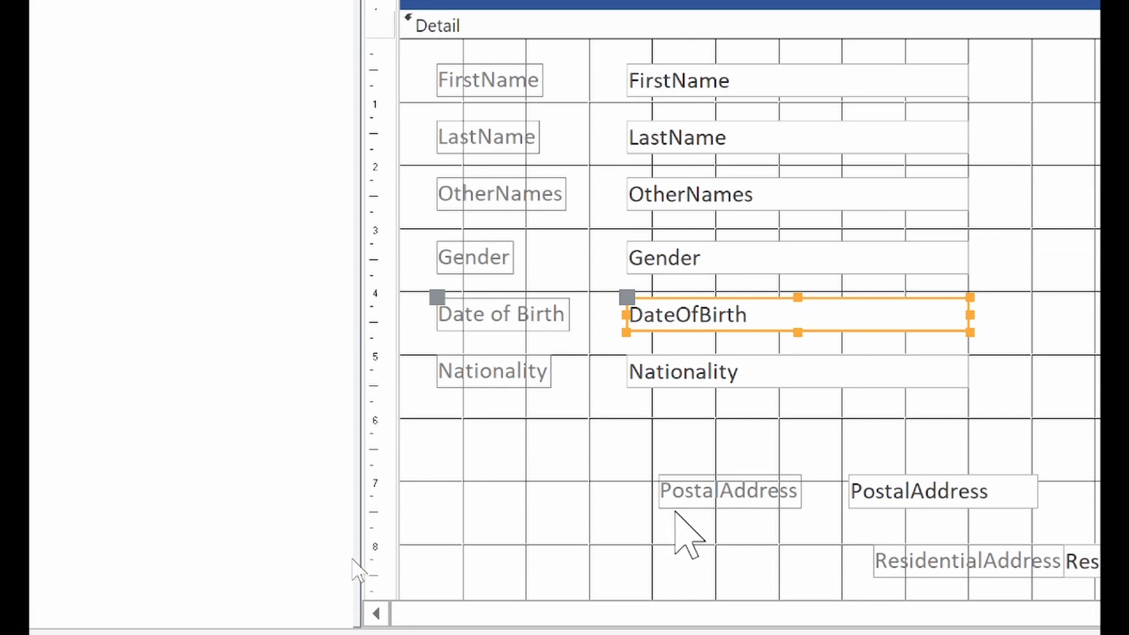
Step: Move the PostalAddress label under Nationality and widen its box to match the others
left_click(700, 499)
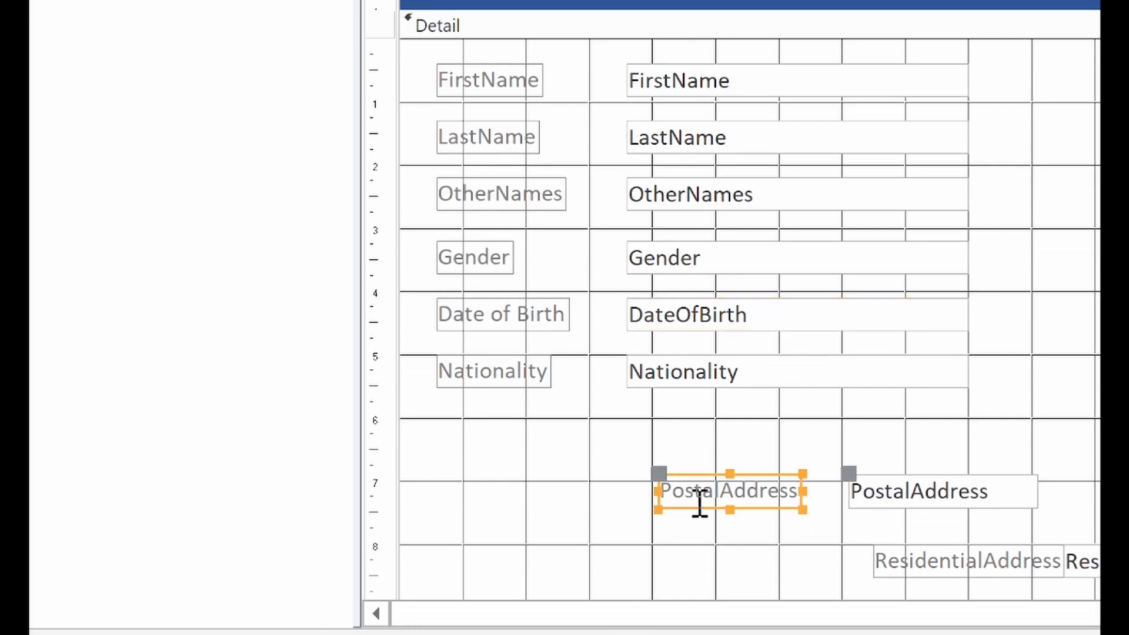
left_click_drag(705, 504, 483, 453)
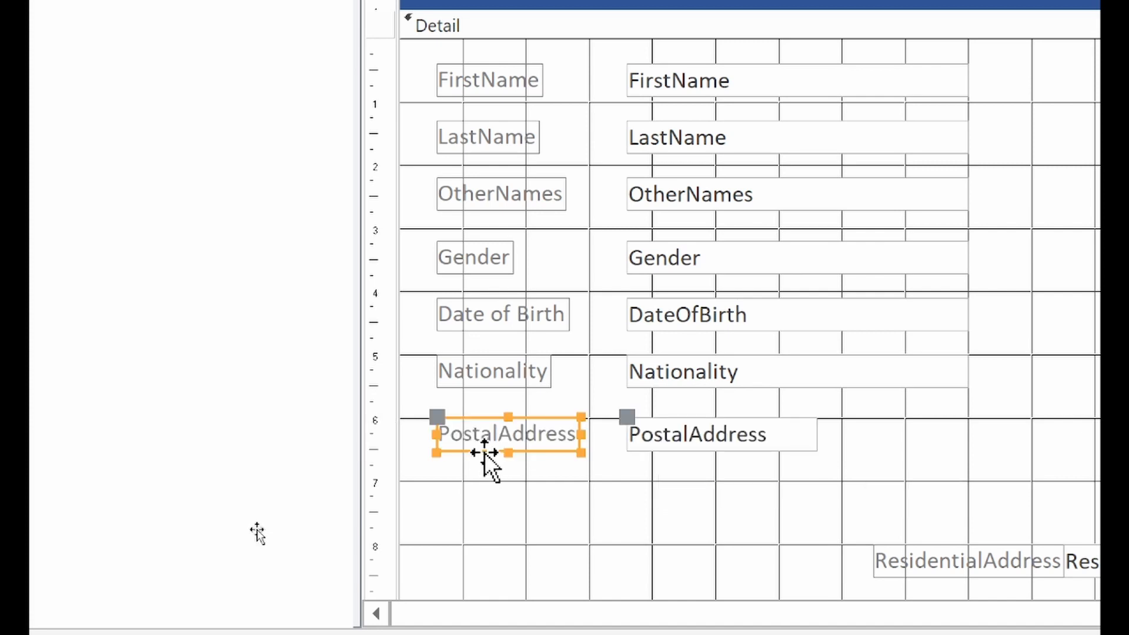
left_click(767, 433)
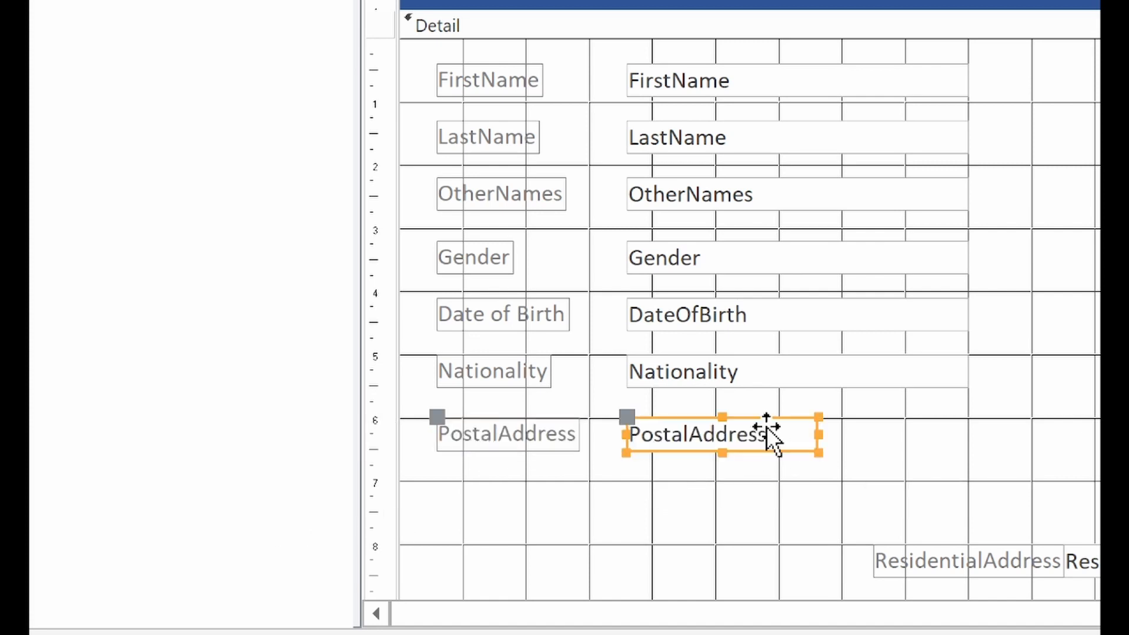
left_click_drag(819, 434, 969, 434)
Step: Move the ResidentialAddress label up beneath PostalAddress
left_click(912, 576)
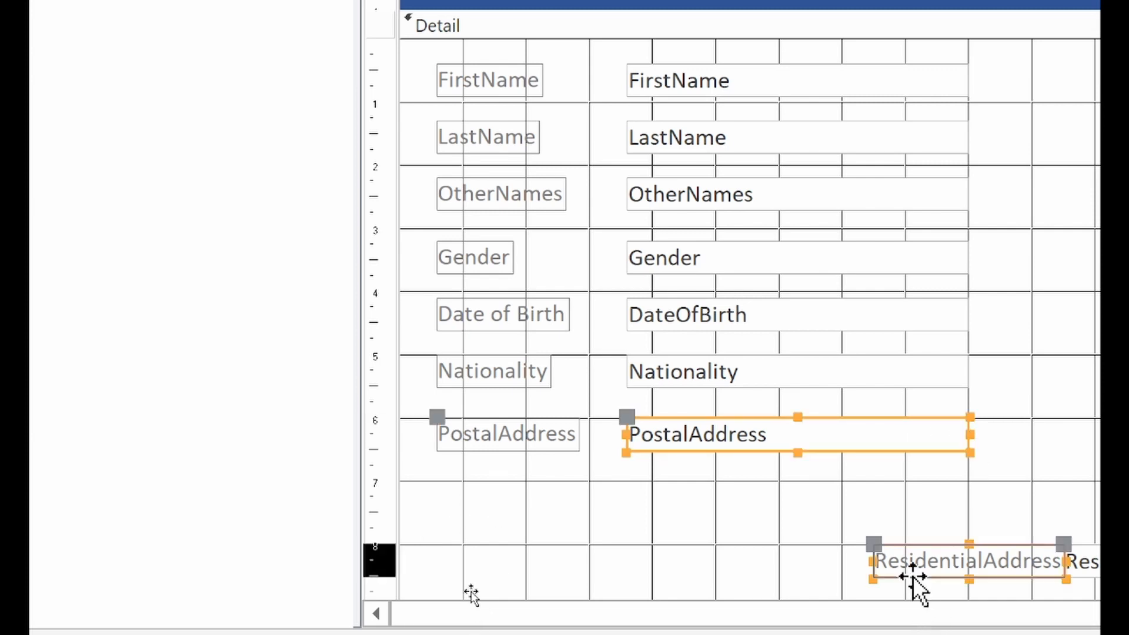
mouse_move(913, 576)
left_mouse_down()
mouse_move(666, 517)
mouse_move(478, 493)
mouse_move(479, 509)
left_mouse_up()
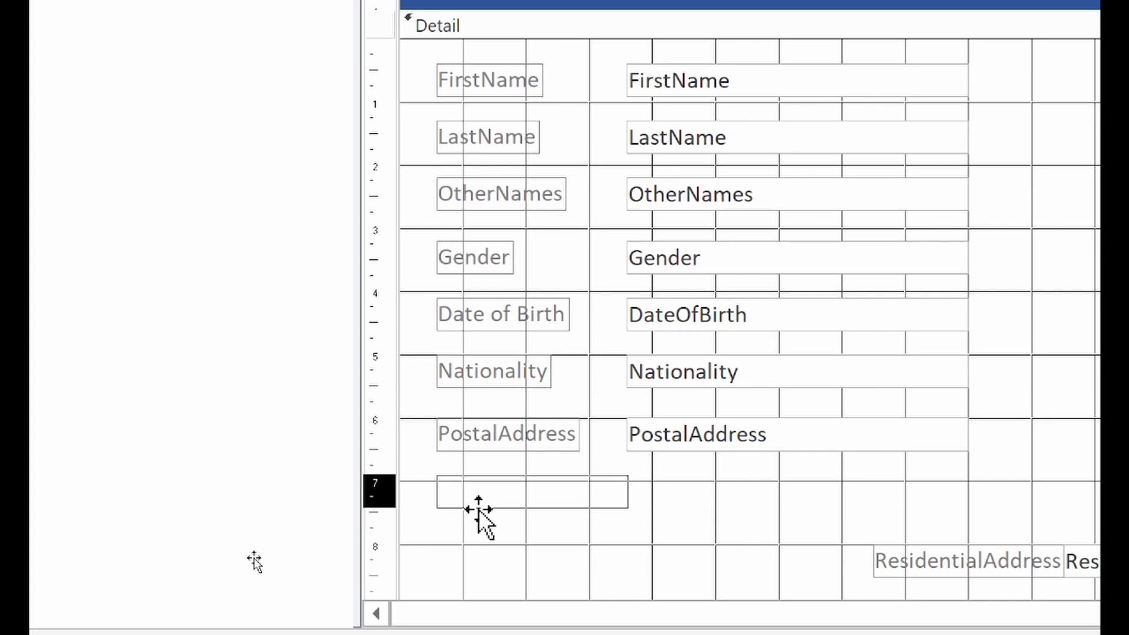
left_click_drag(479, 509, 478, 509)
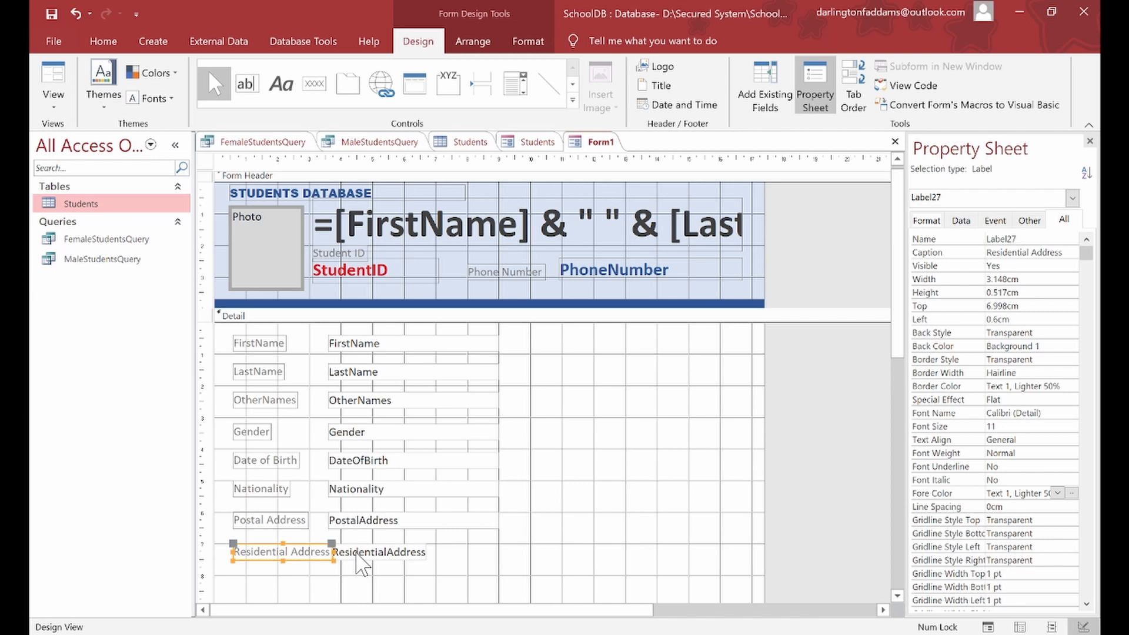
Step: Bring up the Students table's field list with Add Existing Fields
left_click(775, 92)
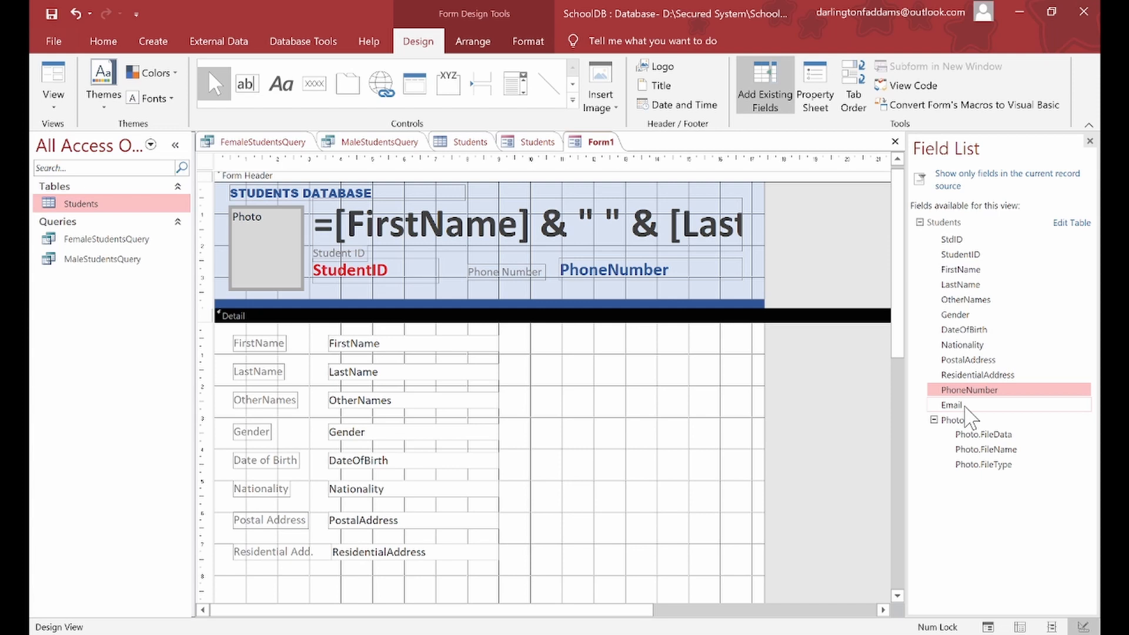
Step: Place the Email field below Residential Add. and view the form with student data
left_click_drag(965, 407, 324, 579)
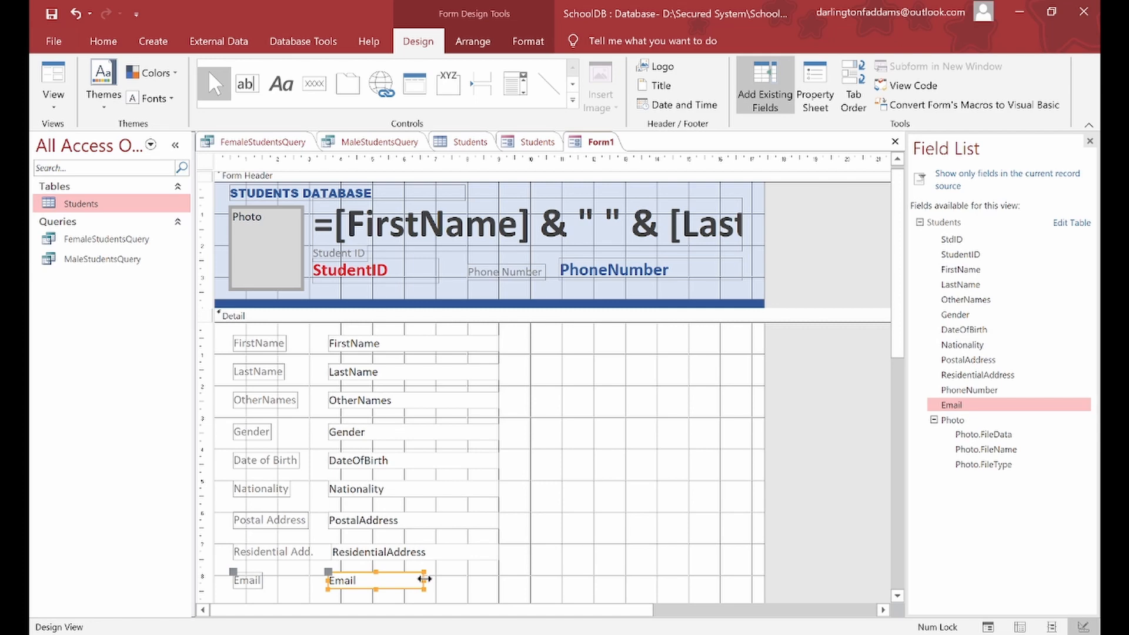
left_click(53, 82)
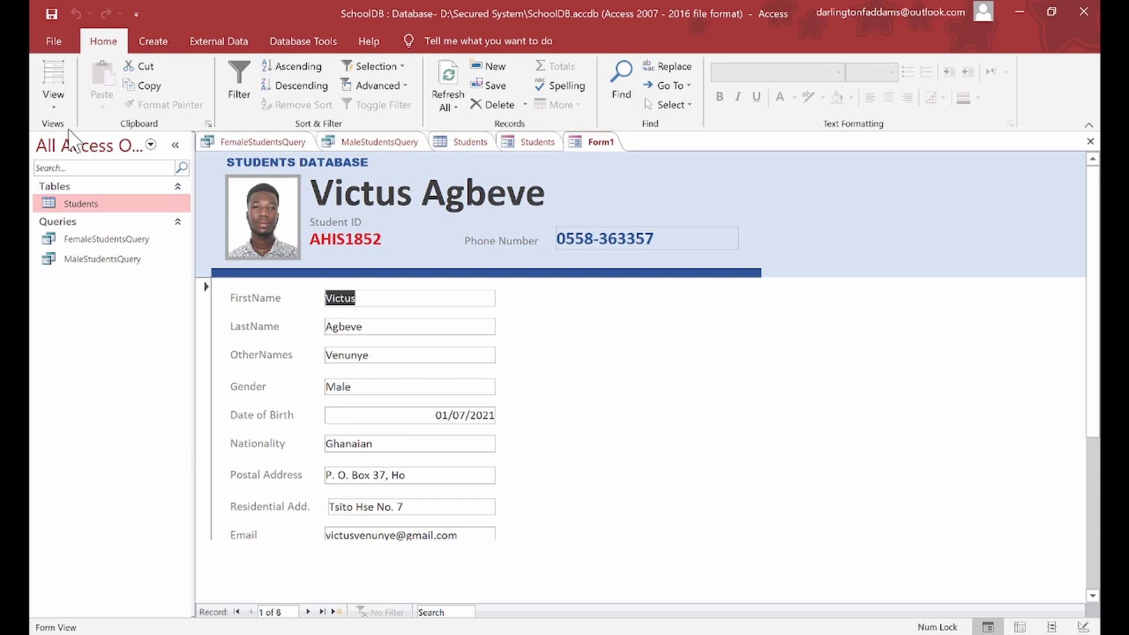
Step: Switch Form1 back to Design View
left_click(52, 98)
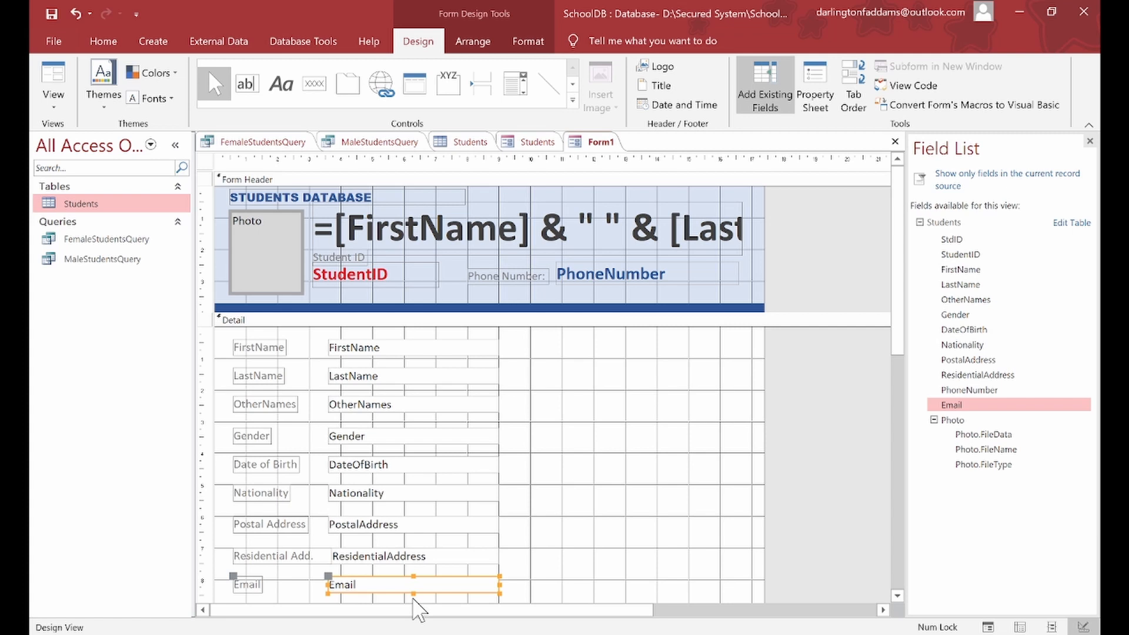
Step: Open the Property Sheet and select the Detail section to show its properties
left_click(659, 274)
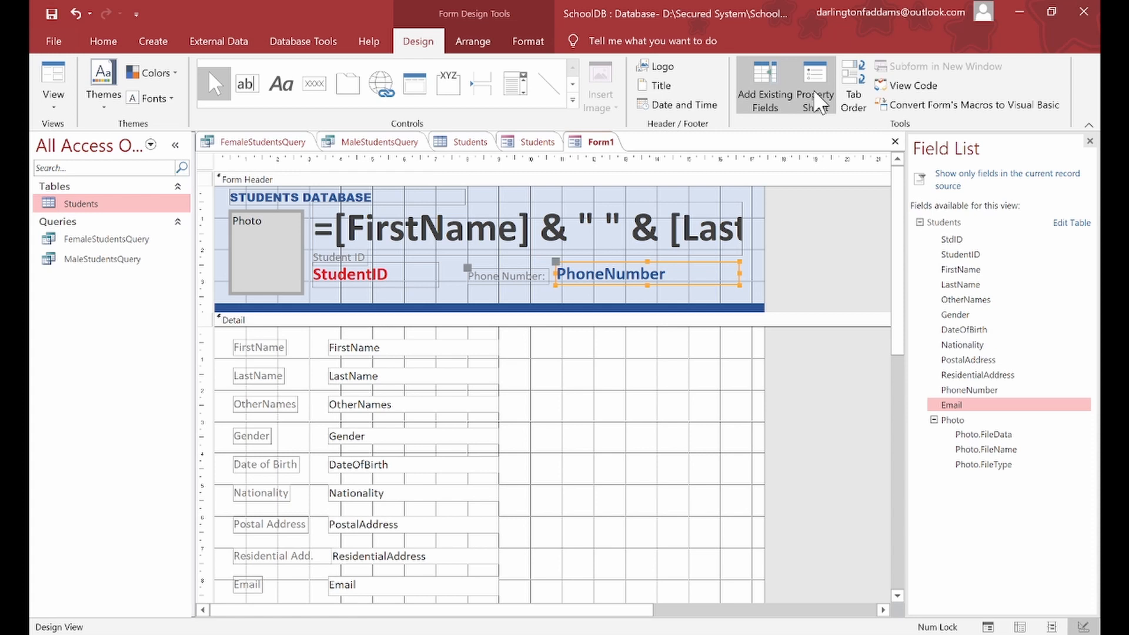
left_click(816, 97)
left_click(664, 402)
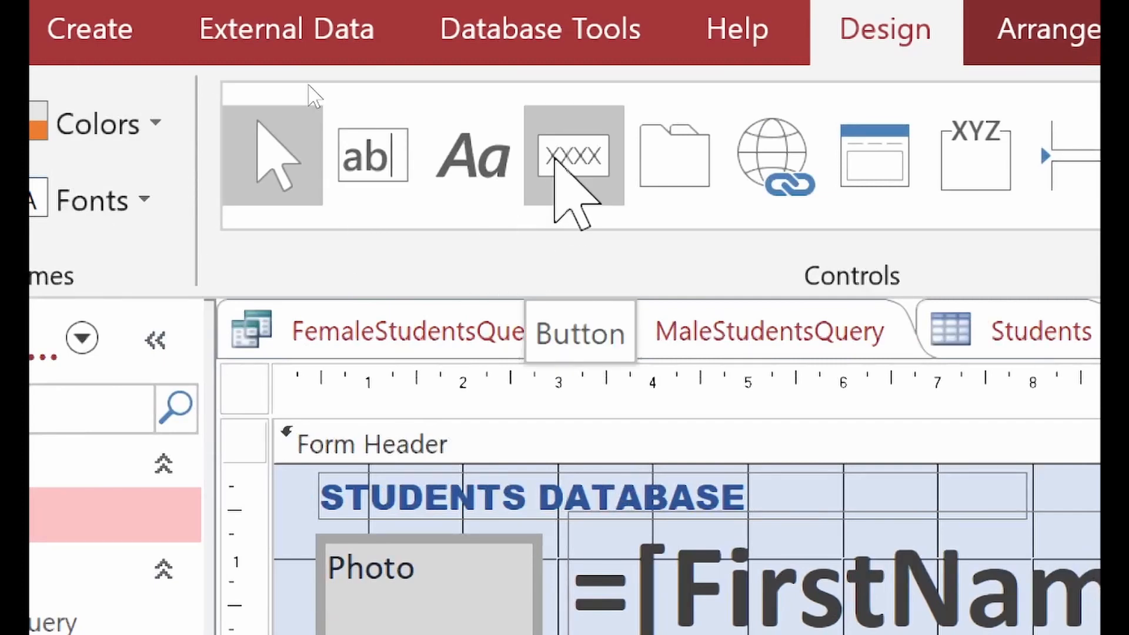
Step: Draw a command button to the right of the FirstName field in the Detail section
left_click(555, 158)
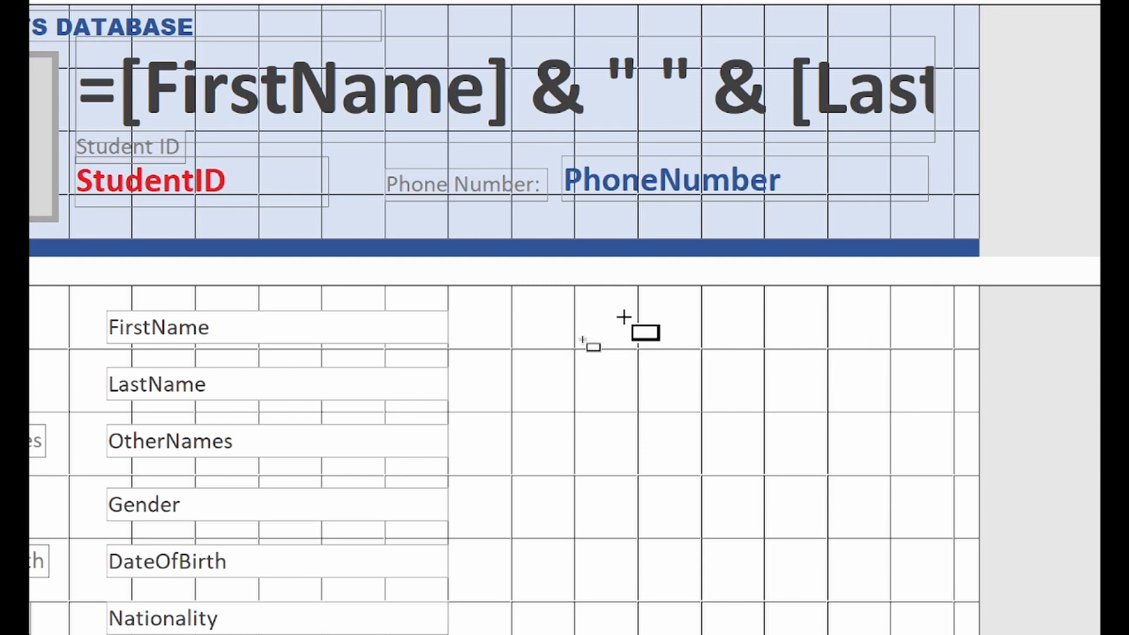
left_click_drag(606, 312, 745, 425)
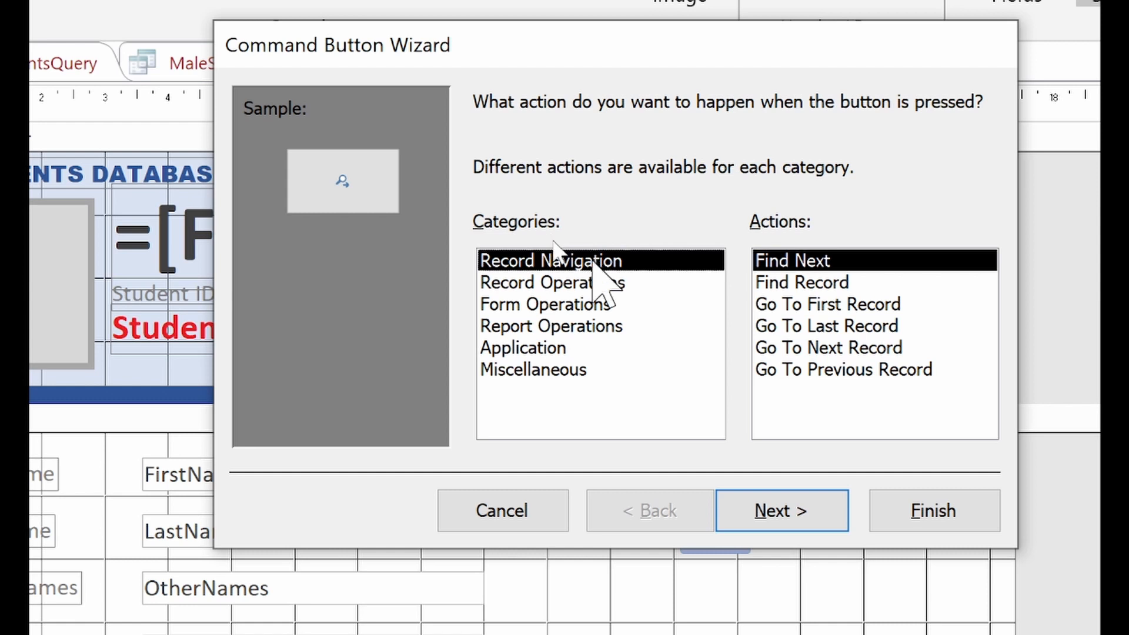
Step: Make the button go to the next record with an arrow picture, named btnNext
left_click(859, 351)
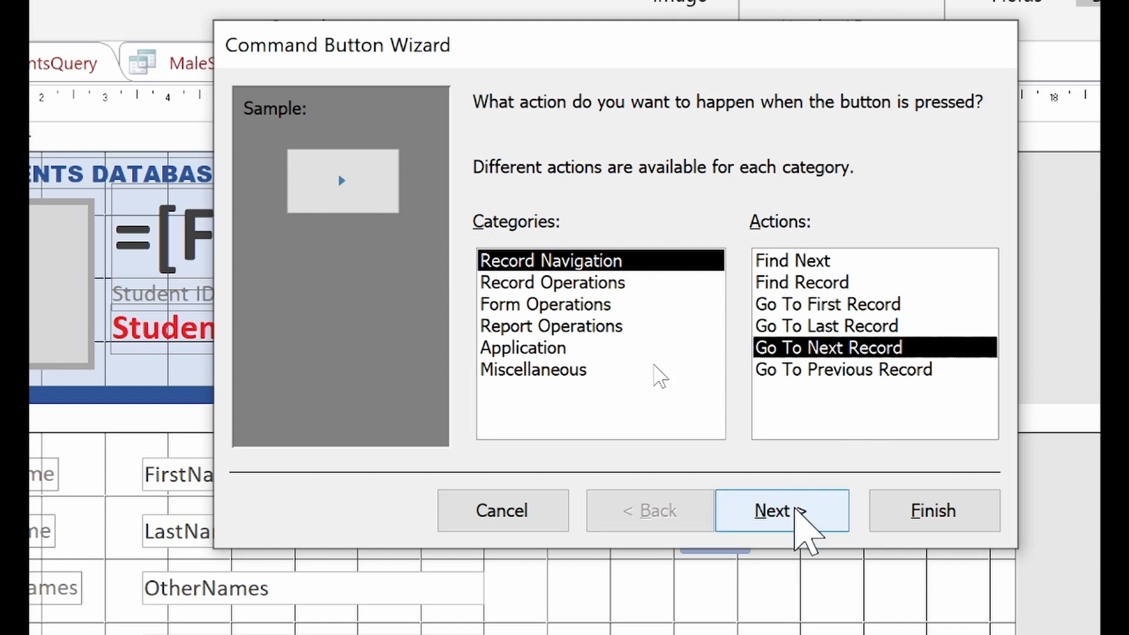
left_click(795, 511)
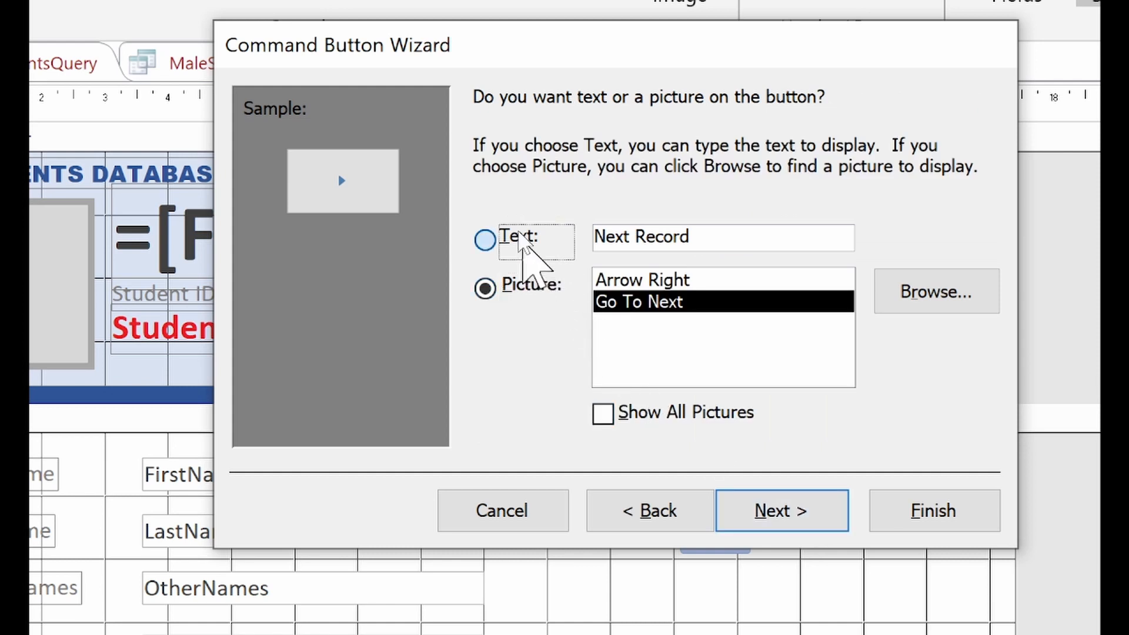
left_click(517, 238)
left_click_drag(733, 230, 523, 255)
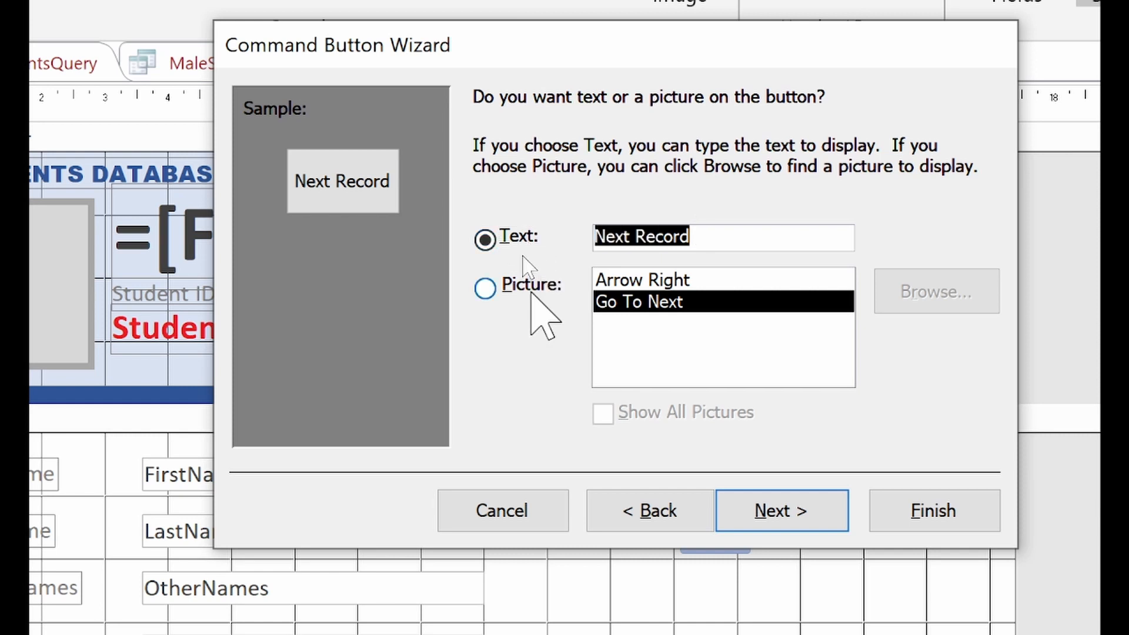
left_click(531, 289)
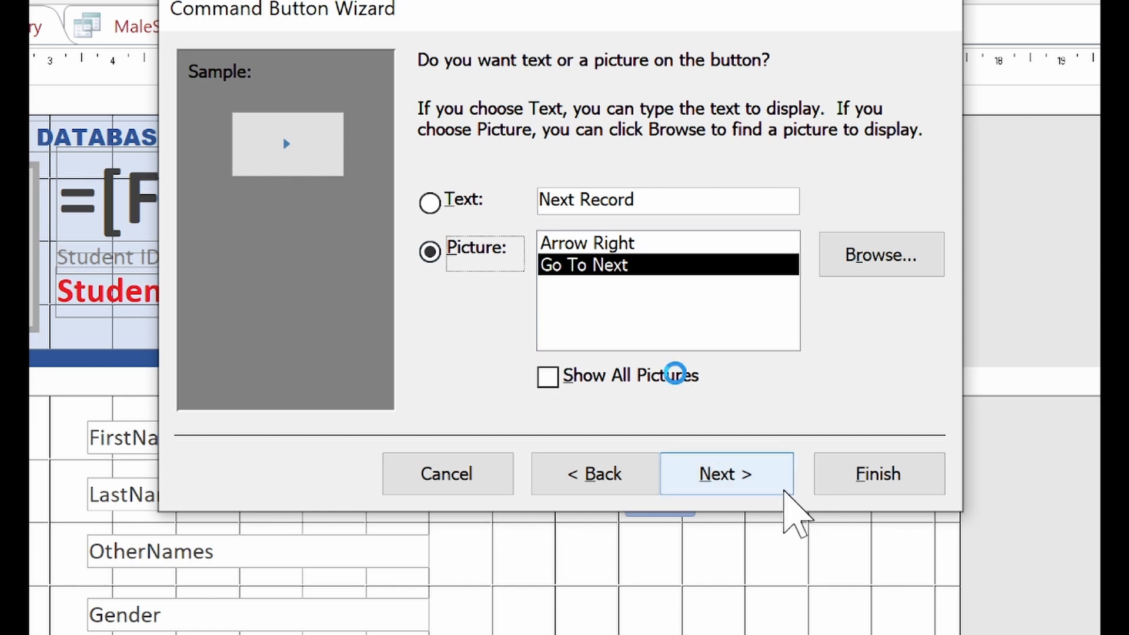
left_click(785, 490)
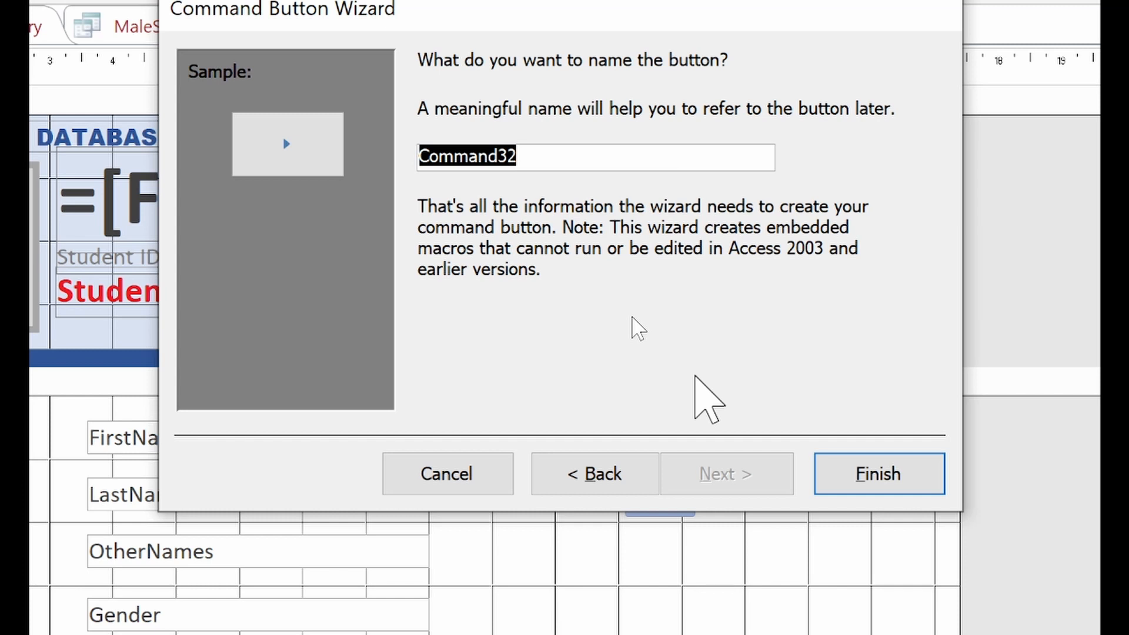
type("btnNext")
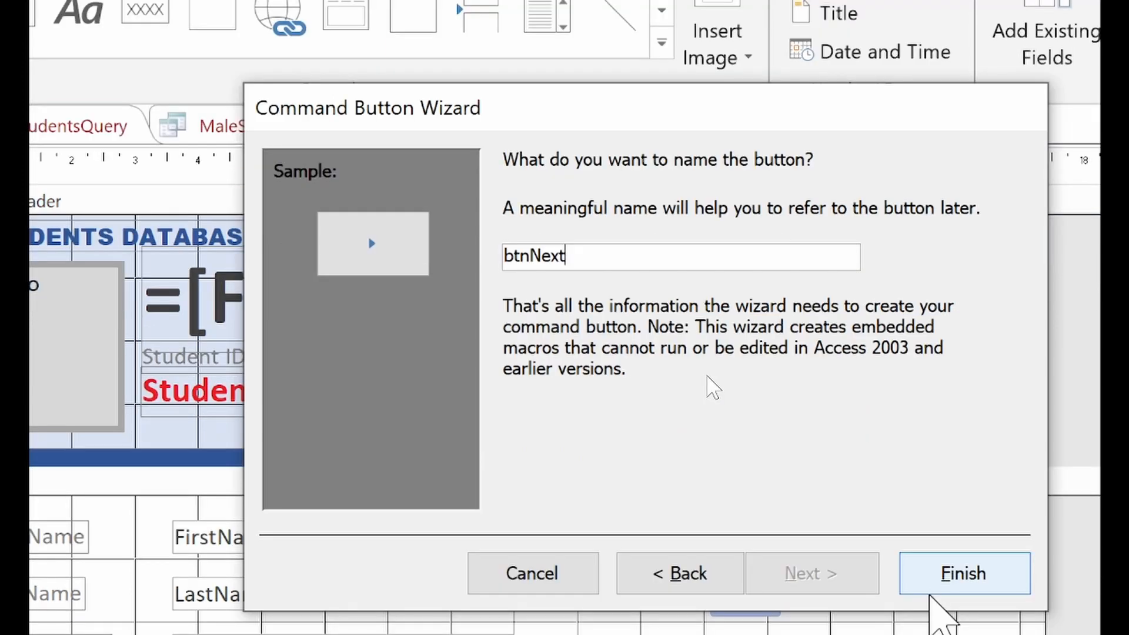
left_click(932, 591)
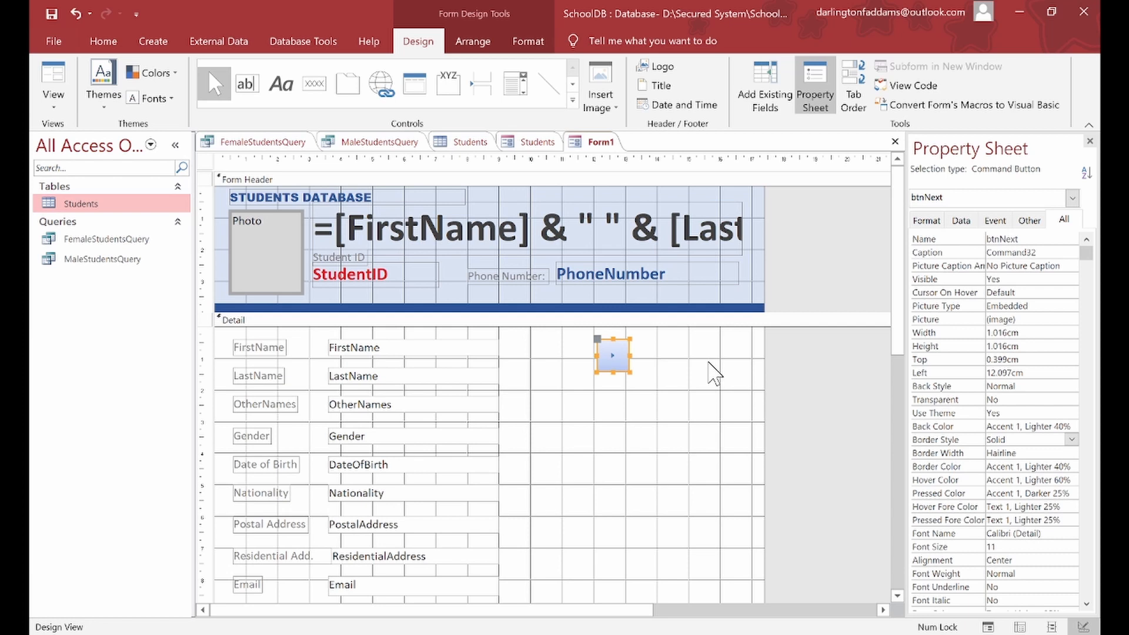
left_click(694, 365)
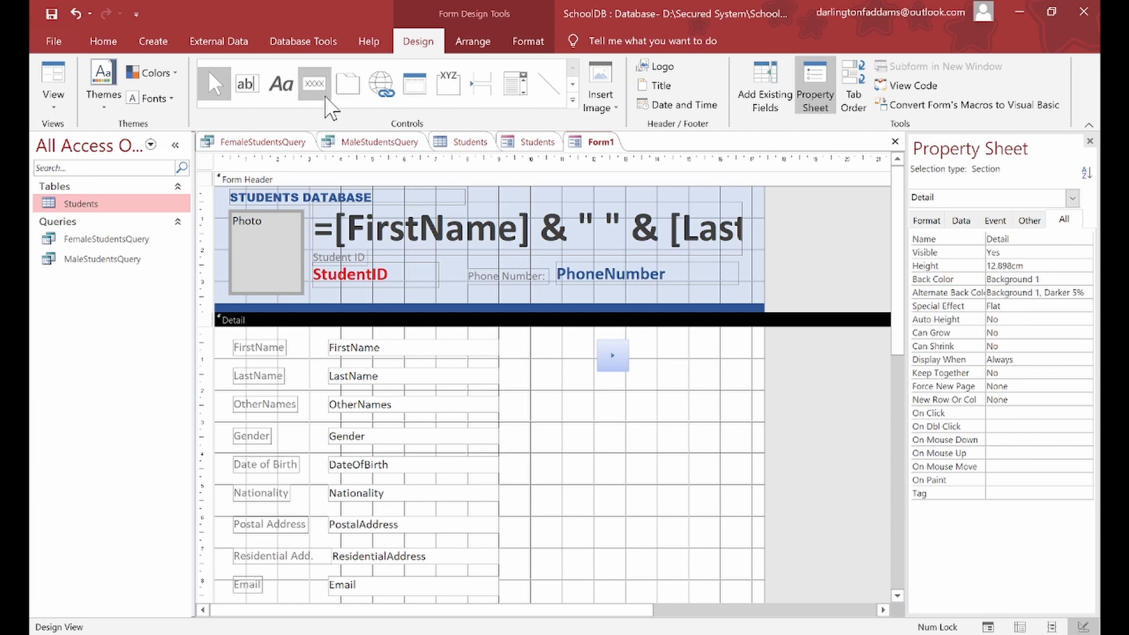
Step: Draw a second command button just left of btnNext
left_click(325, 97)
left_click_drag(544, 343, 591, 374)
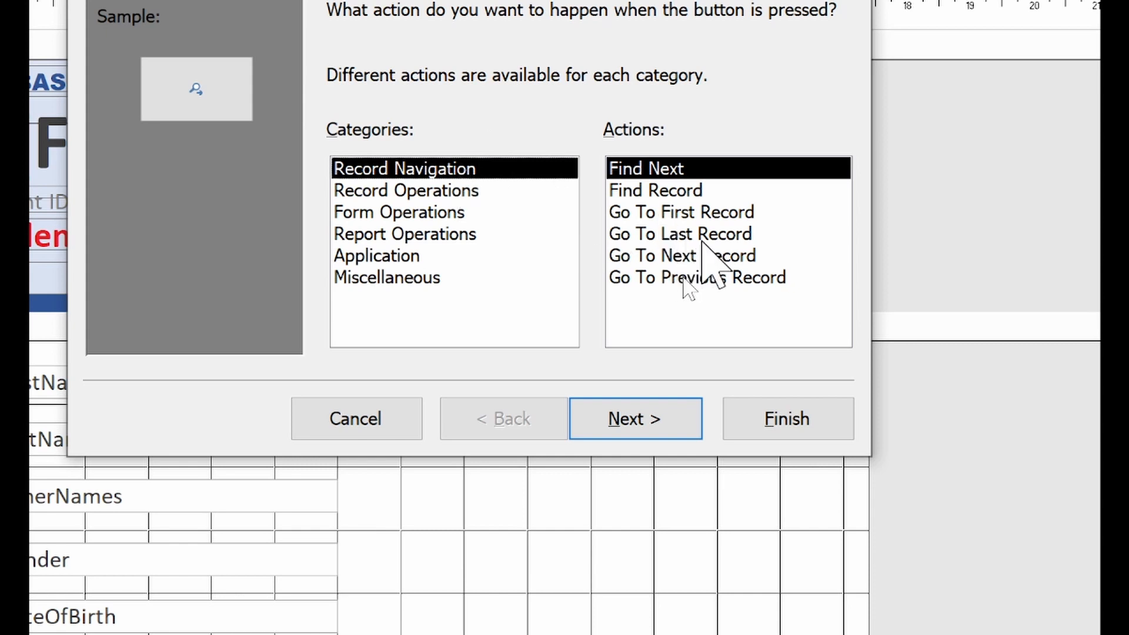
Step: Make the button go to the previous record with an arrow picture, named btnPrevious
left_click(731, 277)
left_click(654, 411)
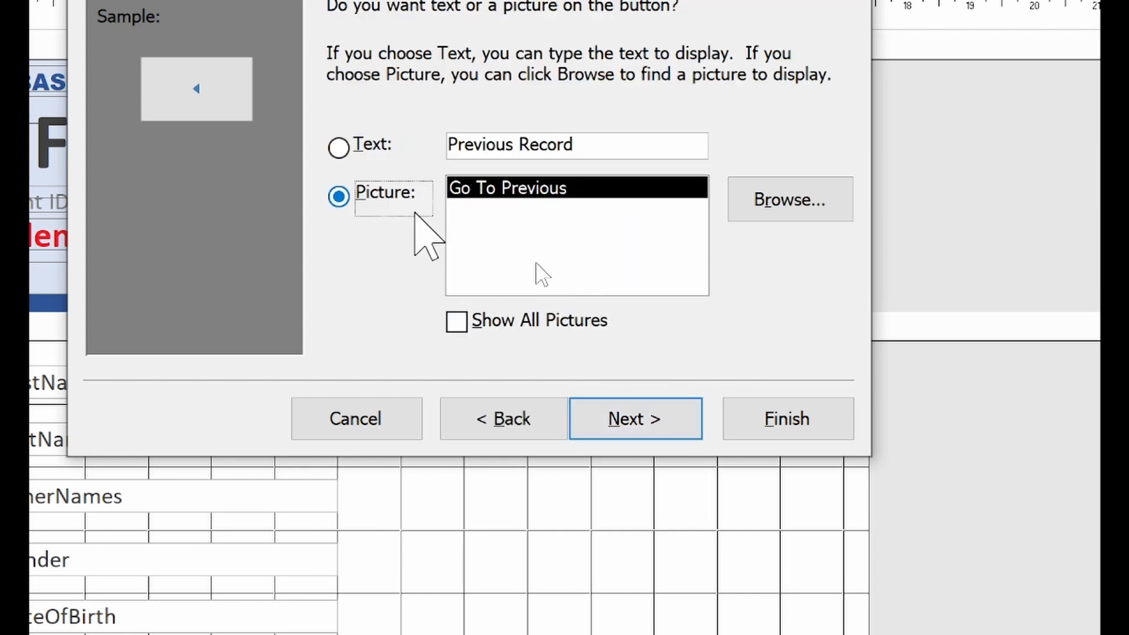
left_click(629, 418)
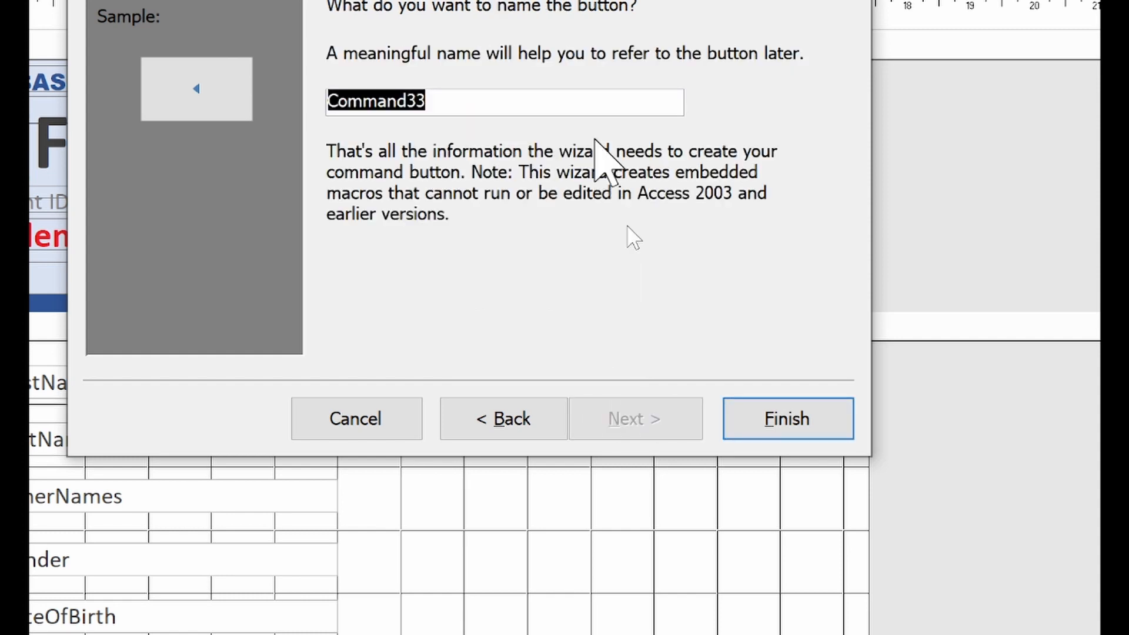
type("btnPrev")
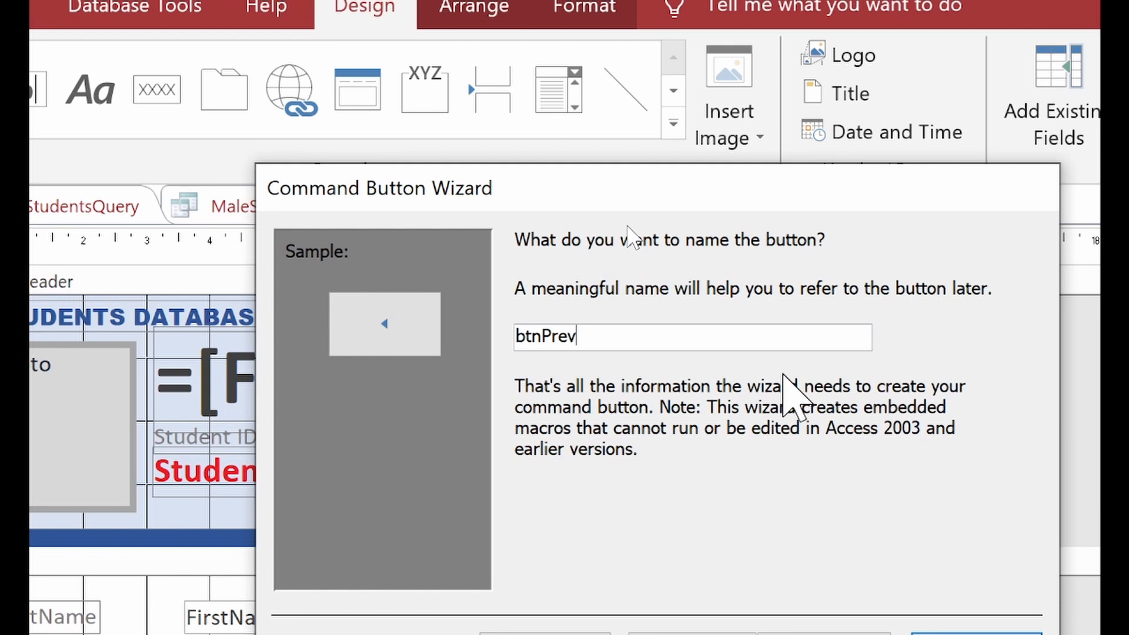
type("ious")
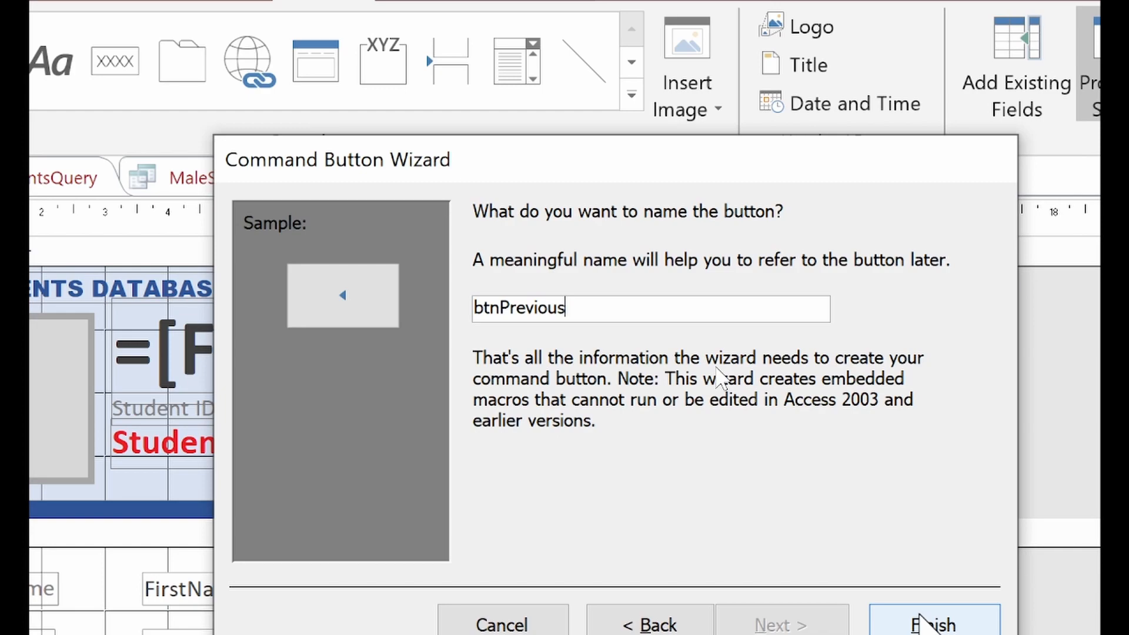
left_click(920, 620)
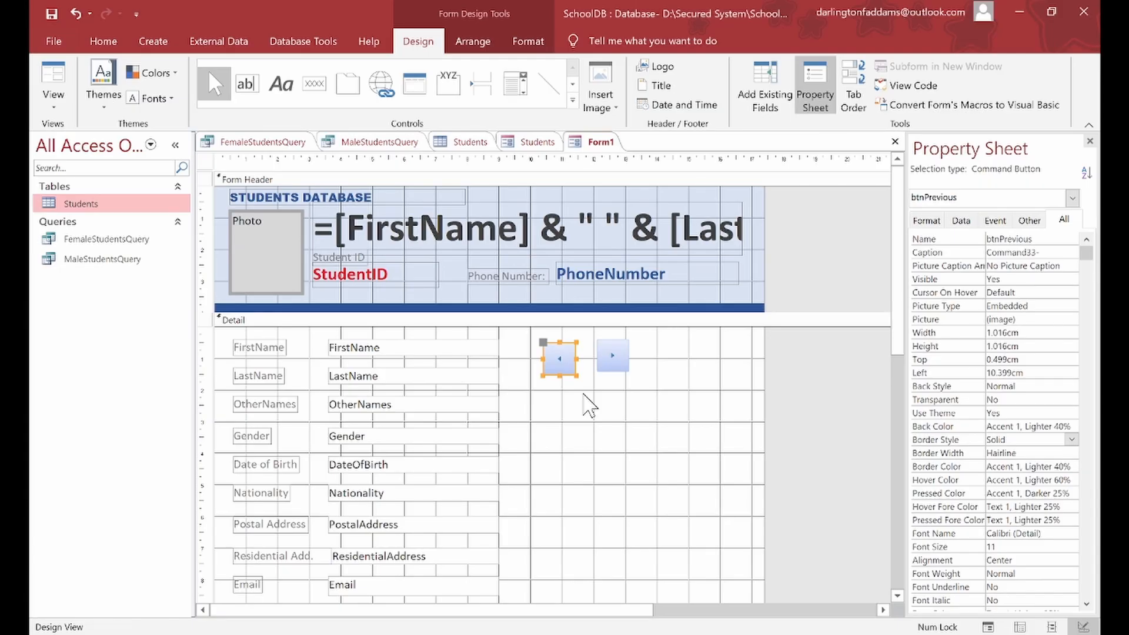
Step: Enlarge btnPrevious and btnNext to matching 1.492cm by 1.4cm size, side by side
left_click_drag(576, 375, 589, 389)
left_click(616, 365)
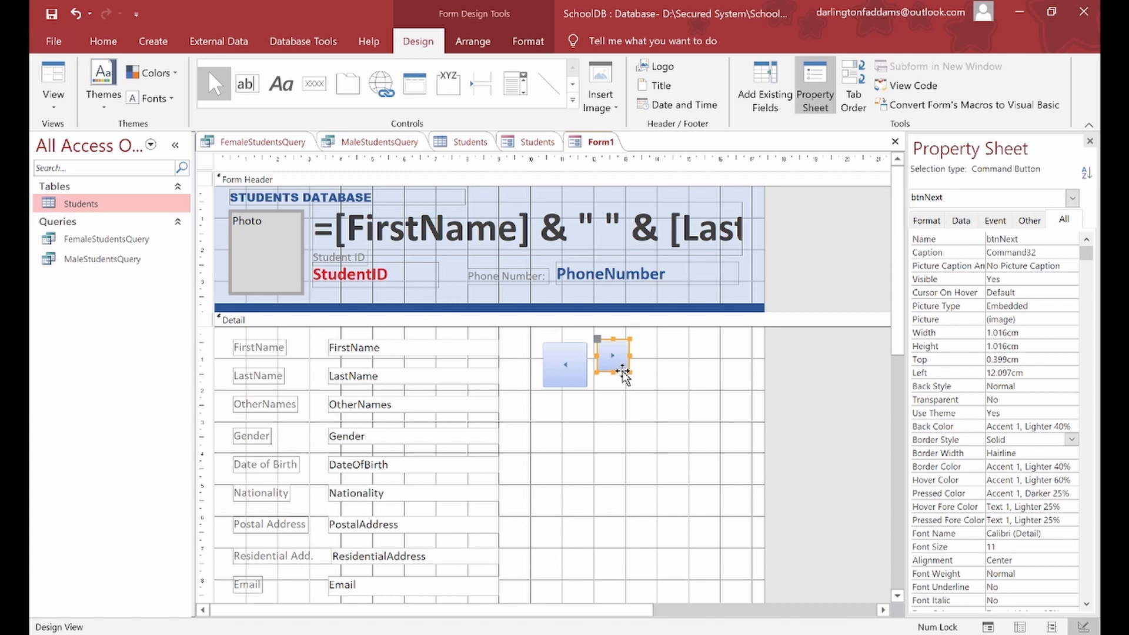
left_click(559, 346)
left_click_drag(558, 344, 549, 342)
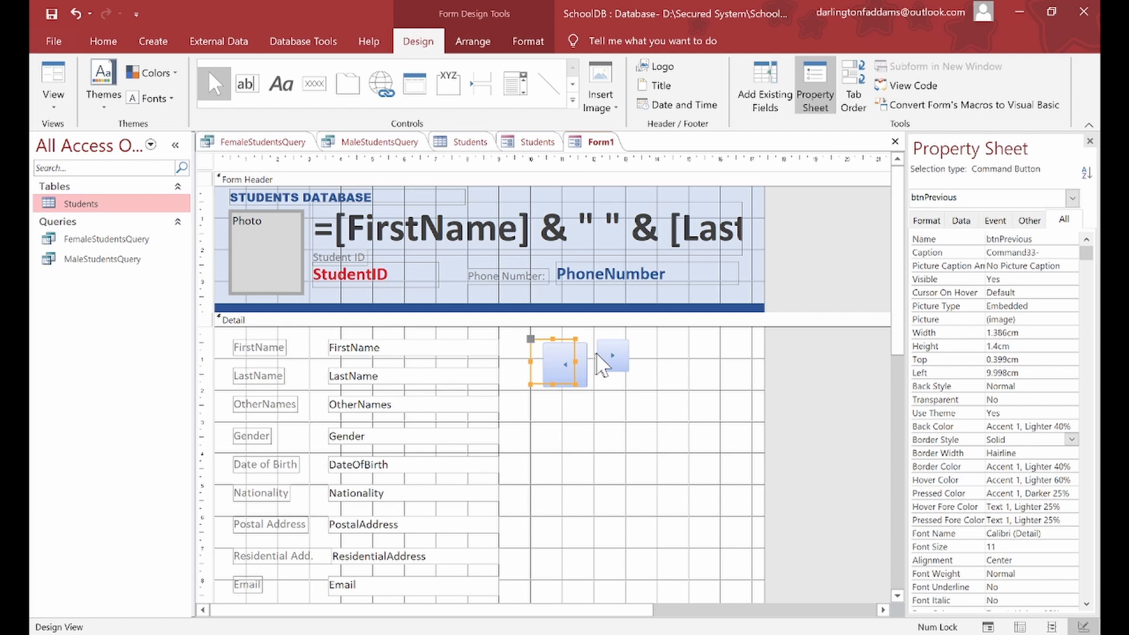
left_click(610, 355)
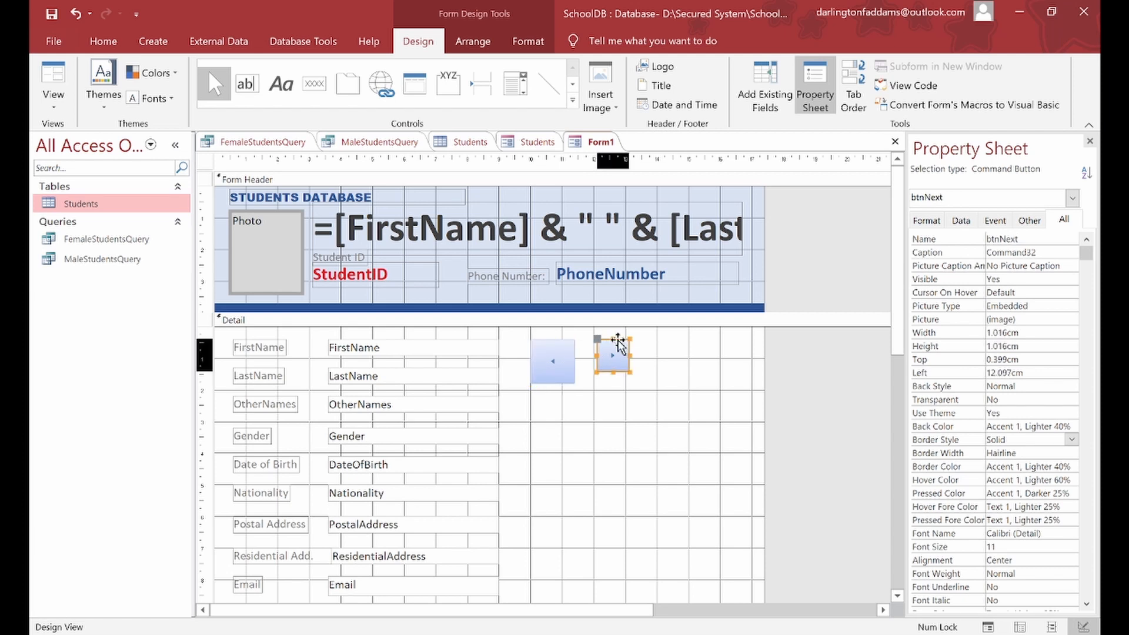
left_click_drag(617, 342, 603, 346)
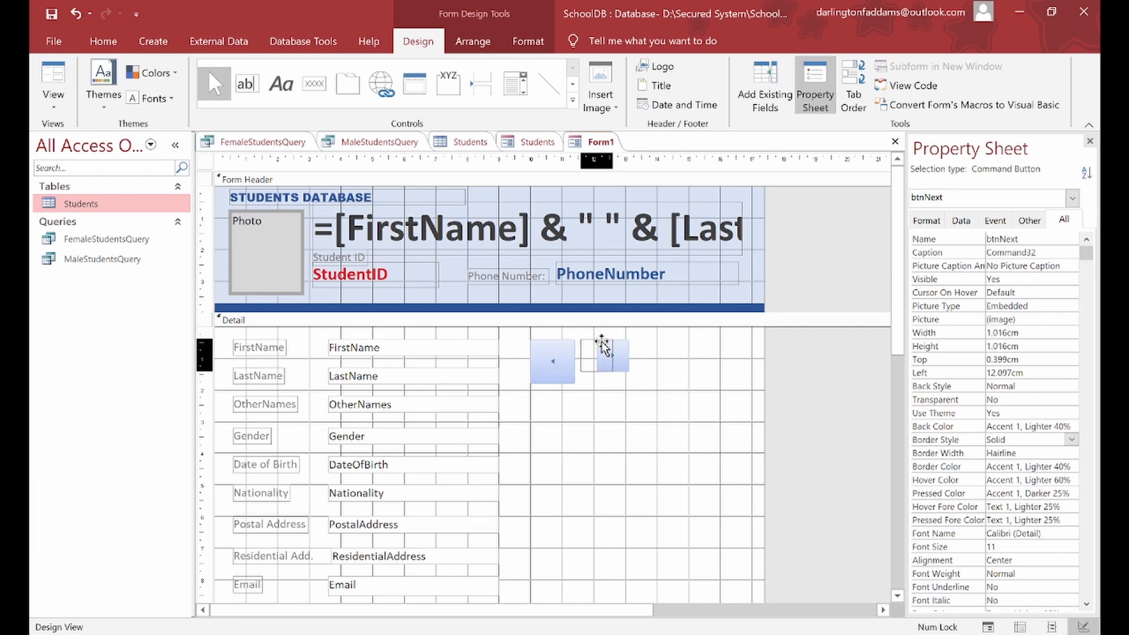
left_click_drag(603, 346, 604, 346)
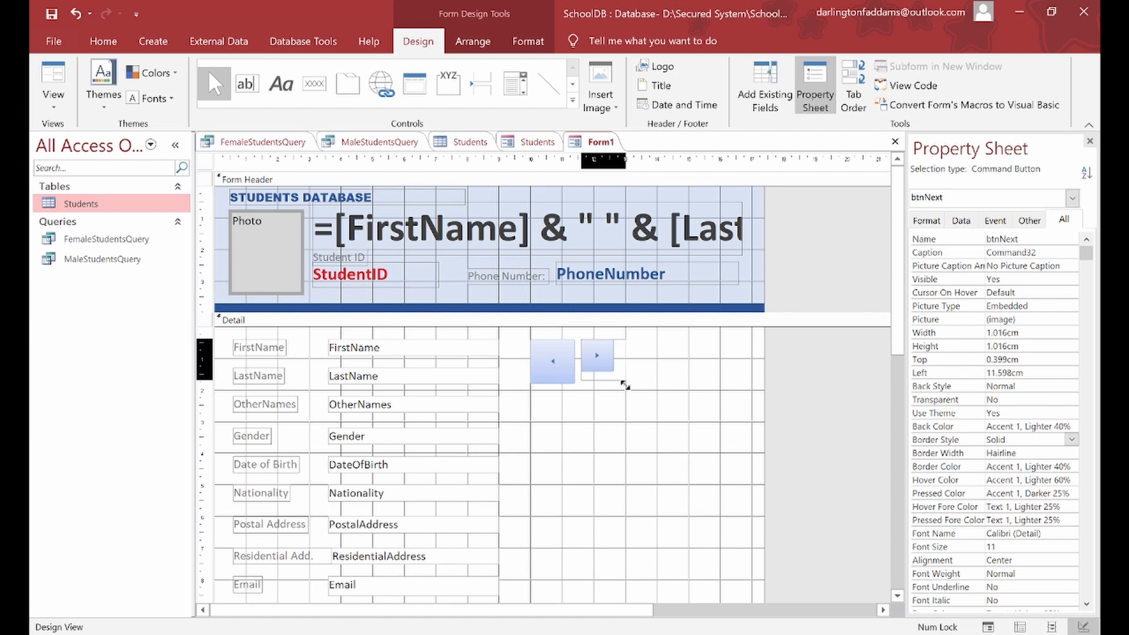
left_click_drag(625, 385, 629, 385)
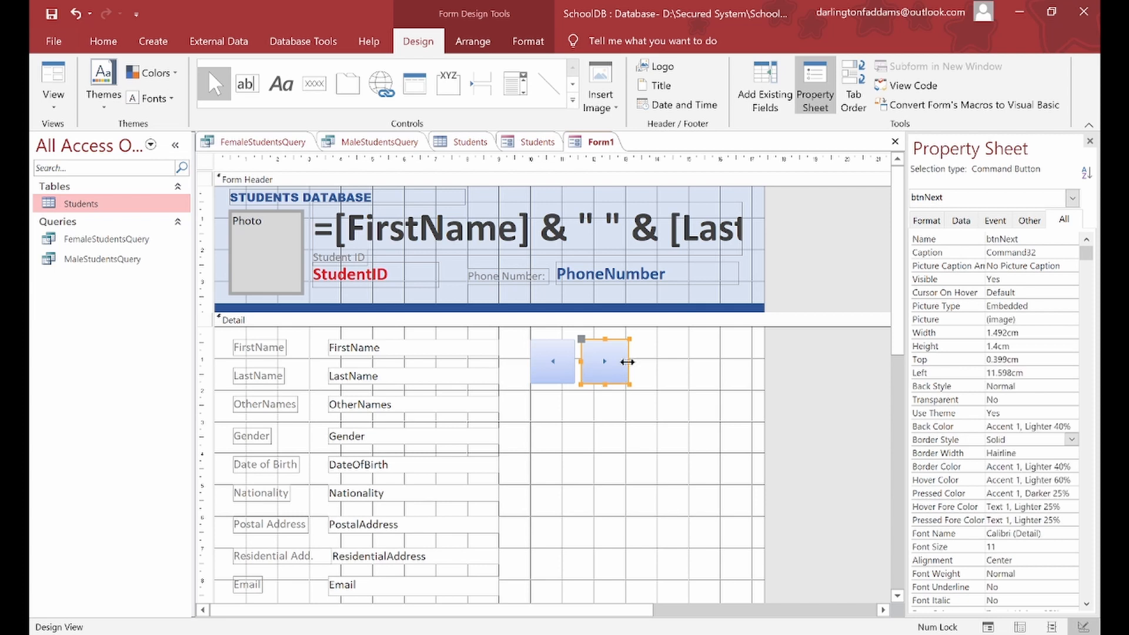
left_click(645, 386)
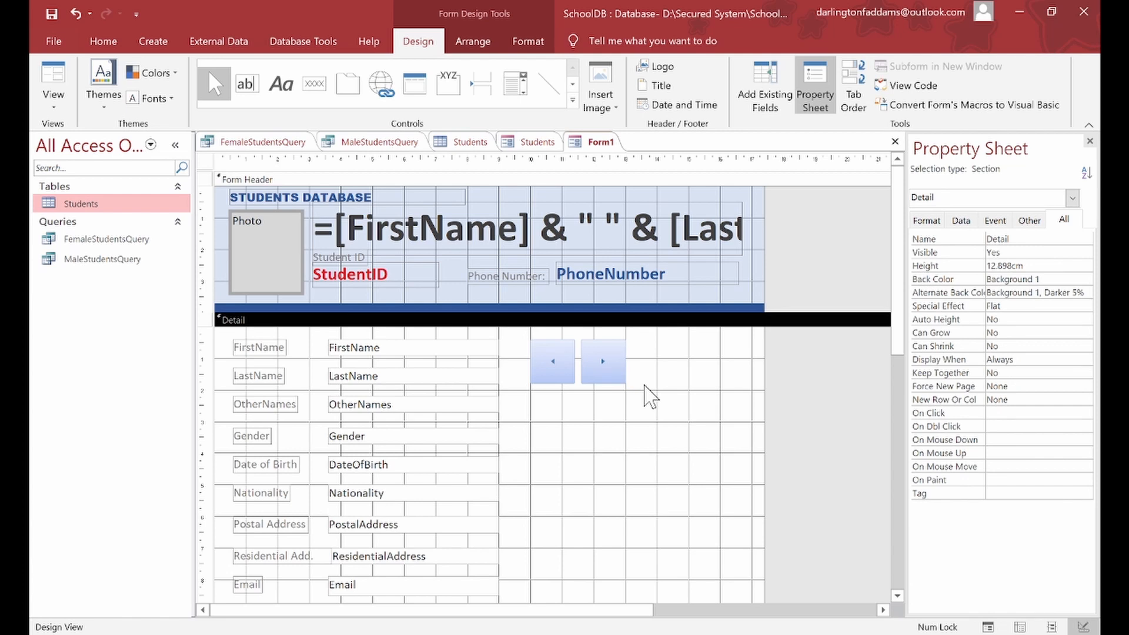
Step: In Form View, use the next-record button to advance to record 6 of 8
left_click(54, 76)
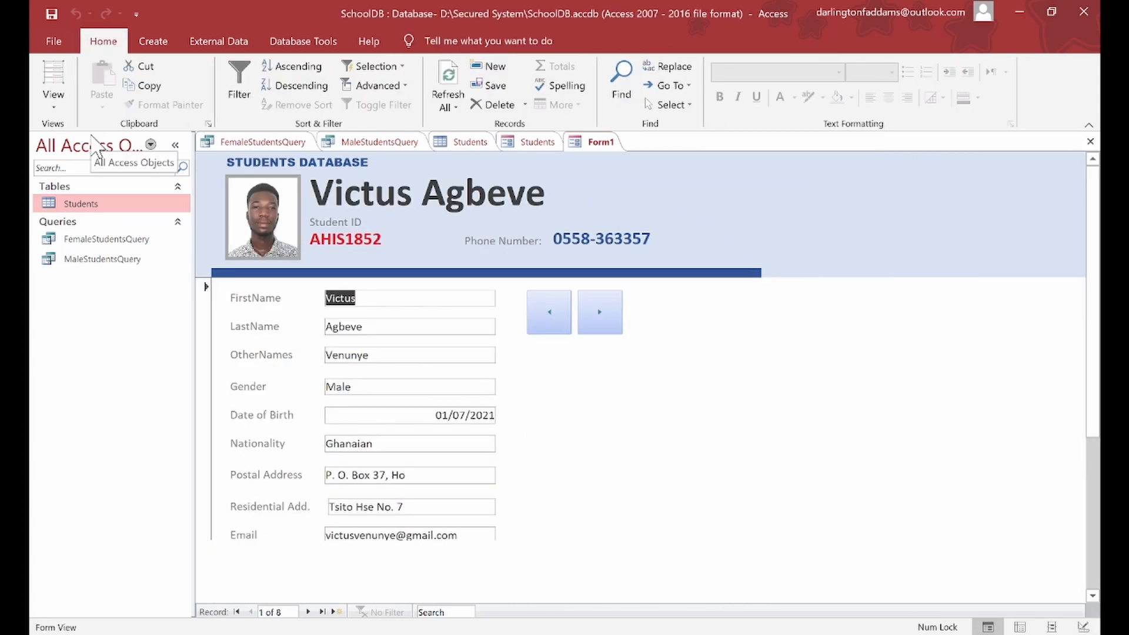
left_click(600, 312)
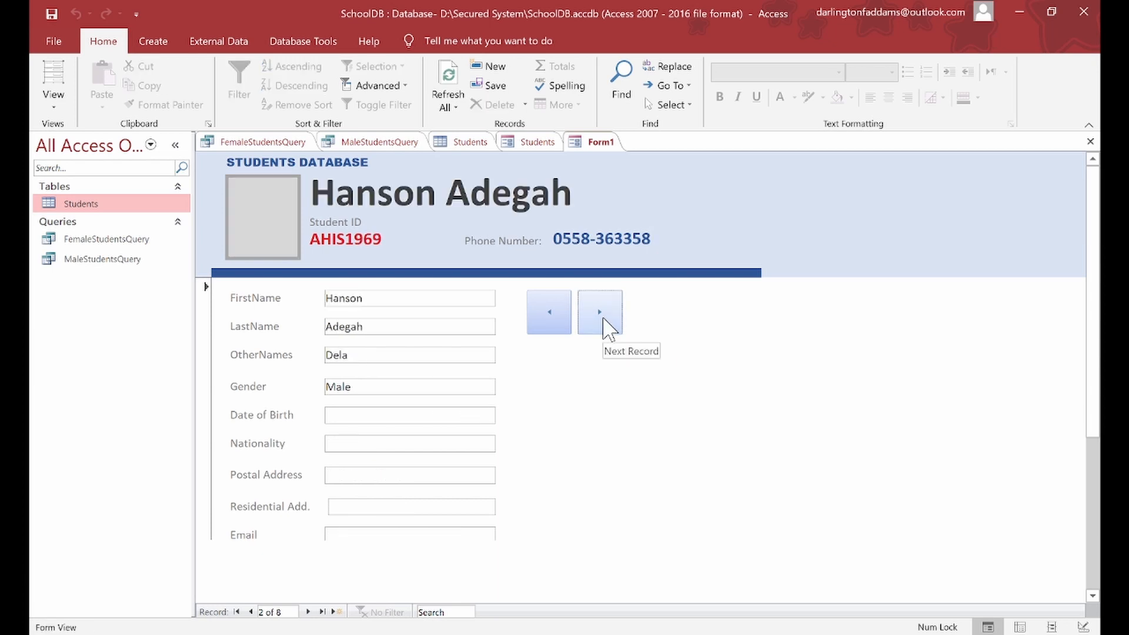
left_click(603, 320)
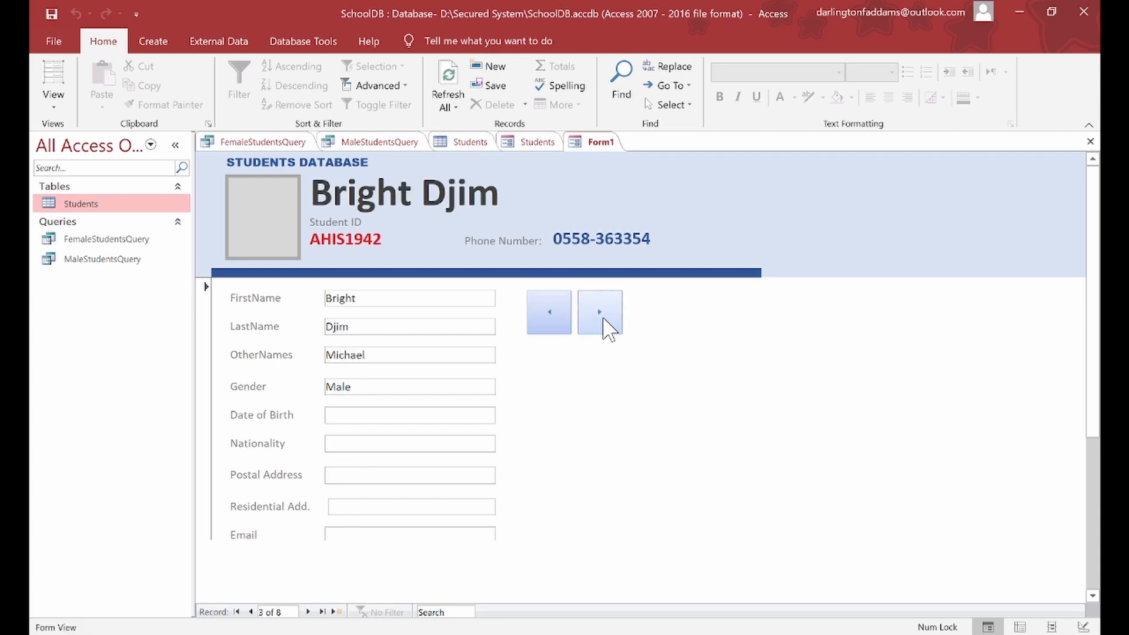
left_click(604, 319)
left_click(603, 319)
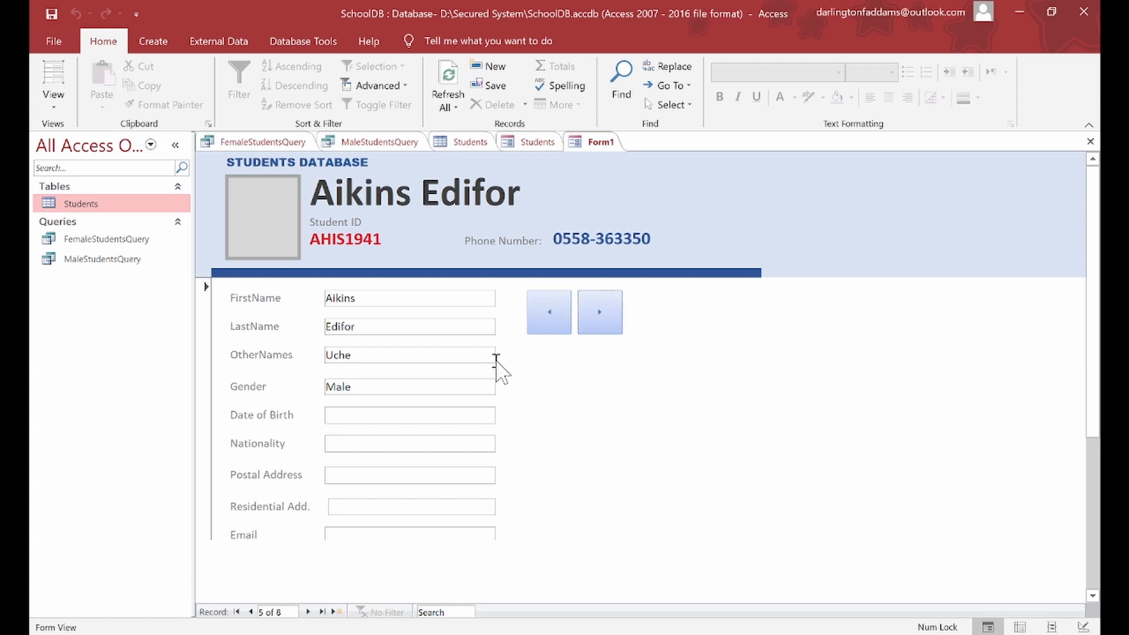
left_click(592, 319)
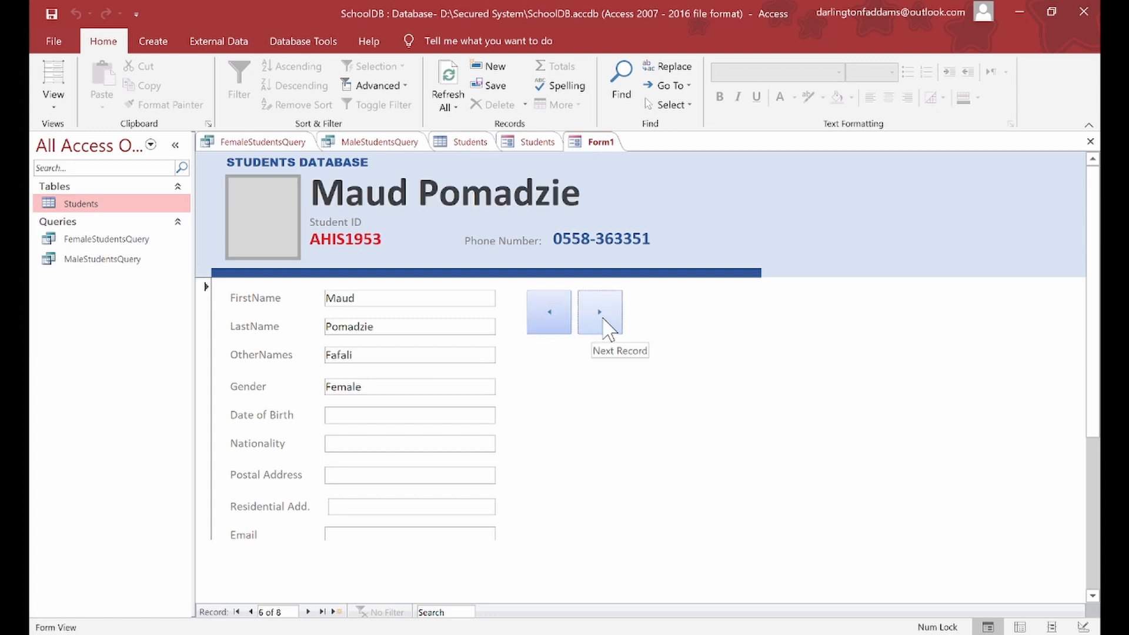
left_click(567, 323)
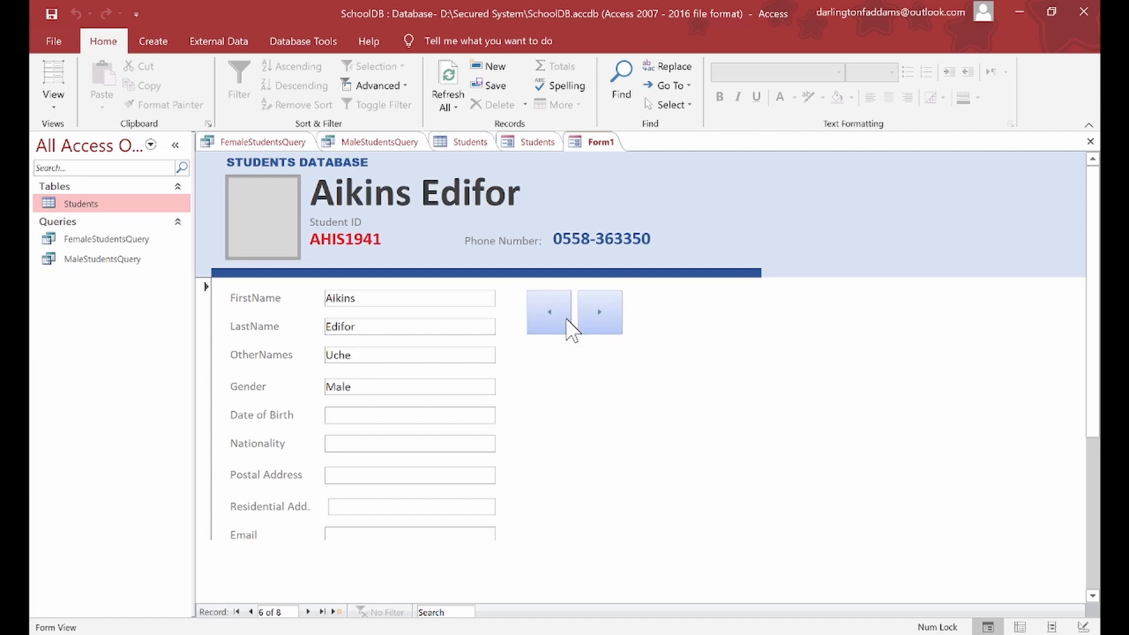
left_click(568, 322)
left_click(567, 322)
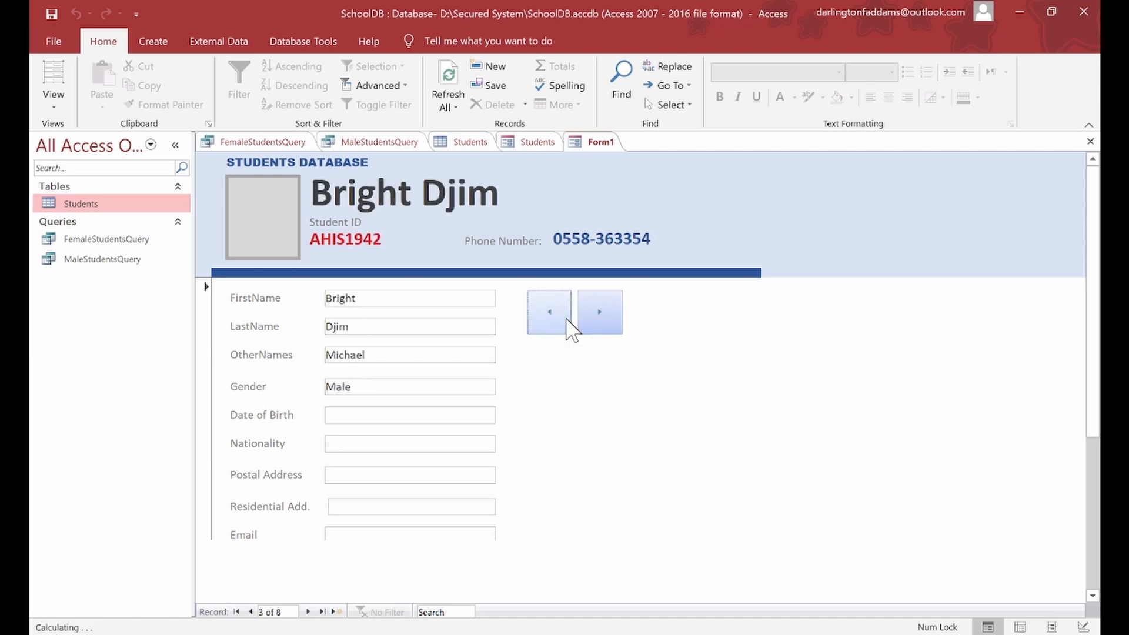
left_click(568, 323)
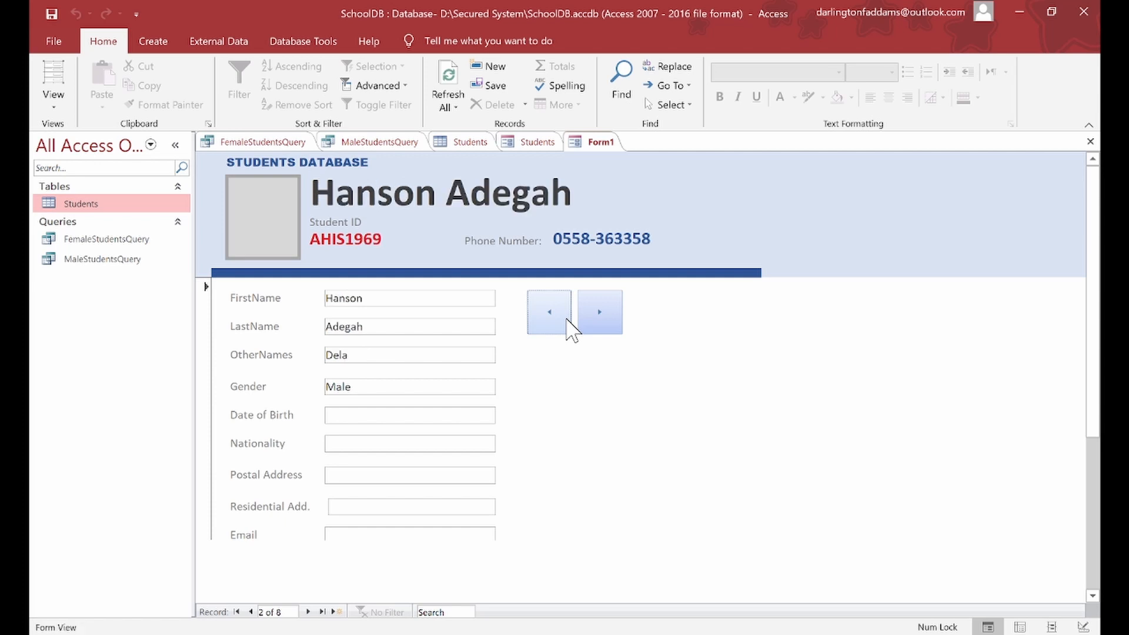
left_click(567, 323)
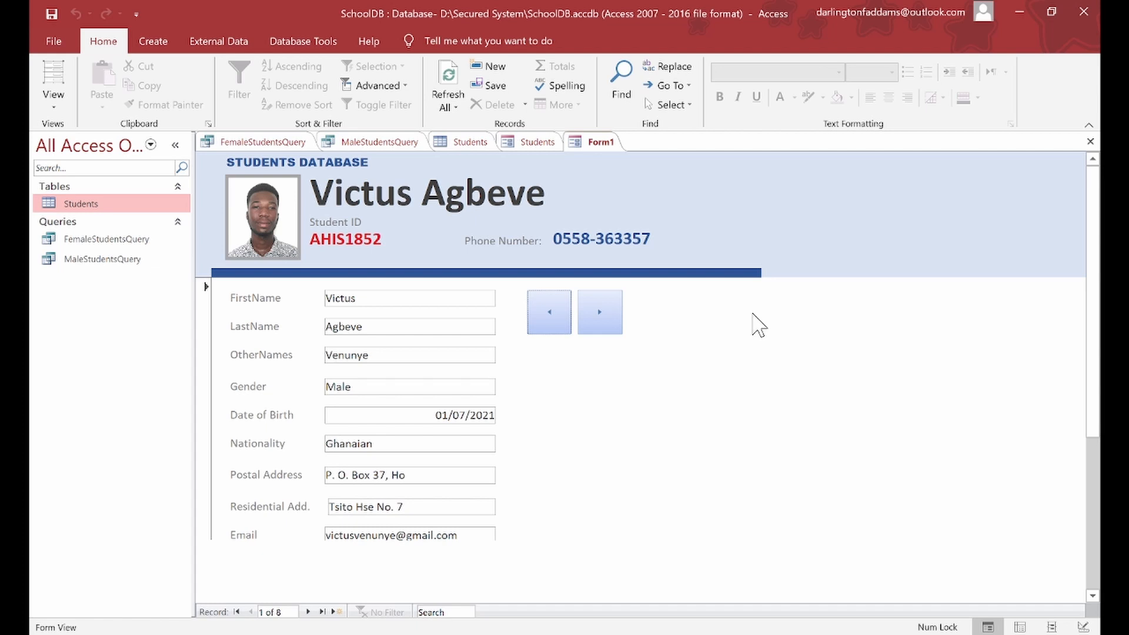
left_click(53, 100)
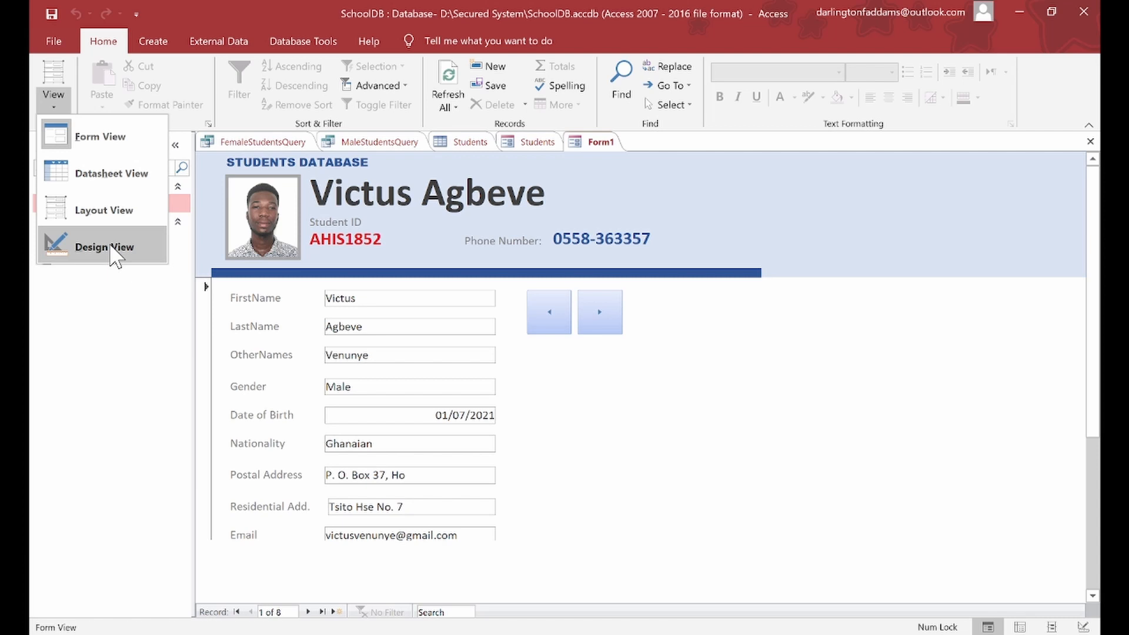
Step: In Design View, draw a new button beside the navigation buttons
left_click(104, 247)
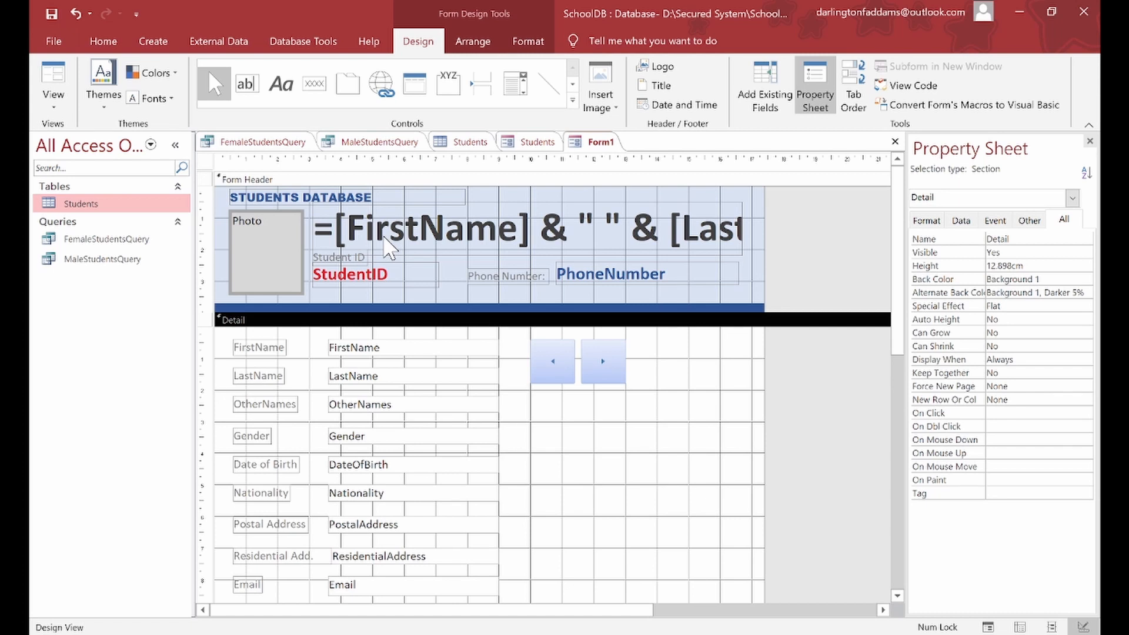
left_click(314, 84)
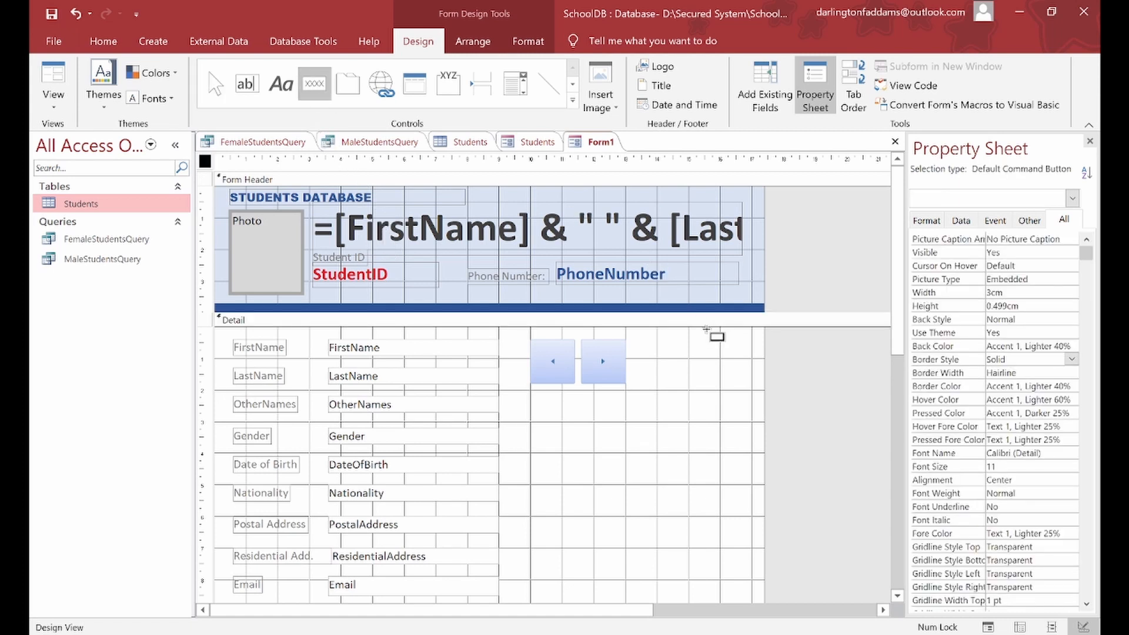
left_click_drag(631, 343, 758, 389)
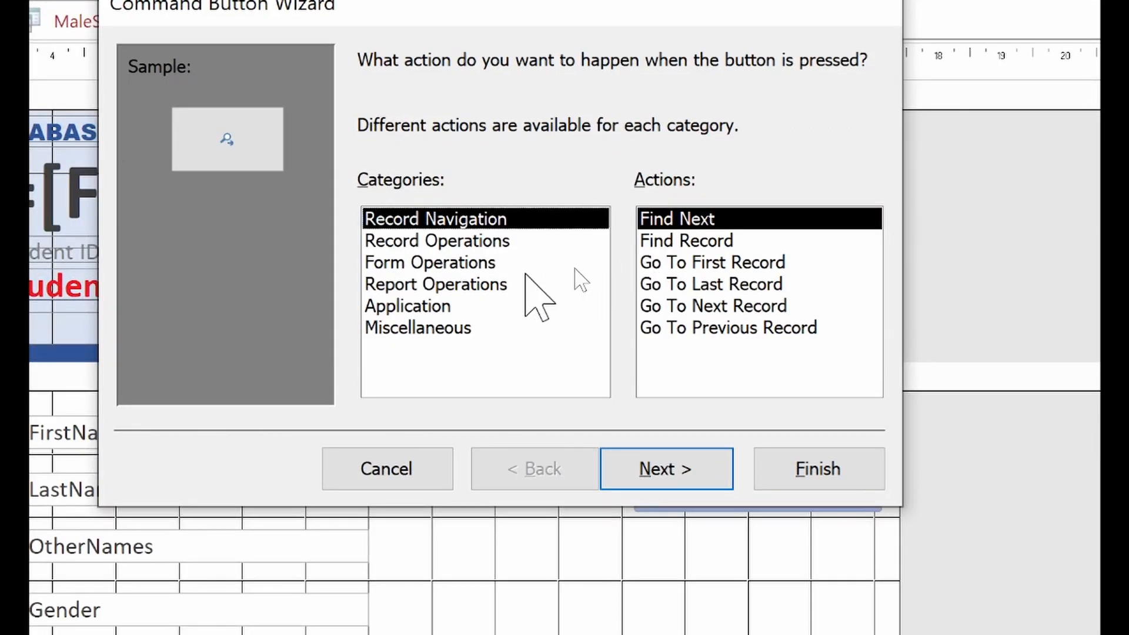
Step: Set the button to Add New Record, captioned 'Register New Student', named btnRegister
left_click(488, 241)
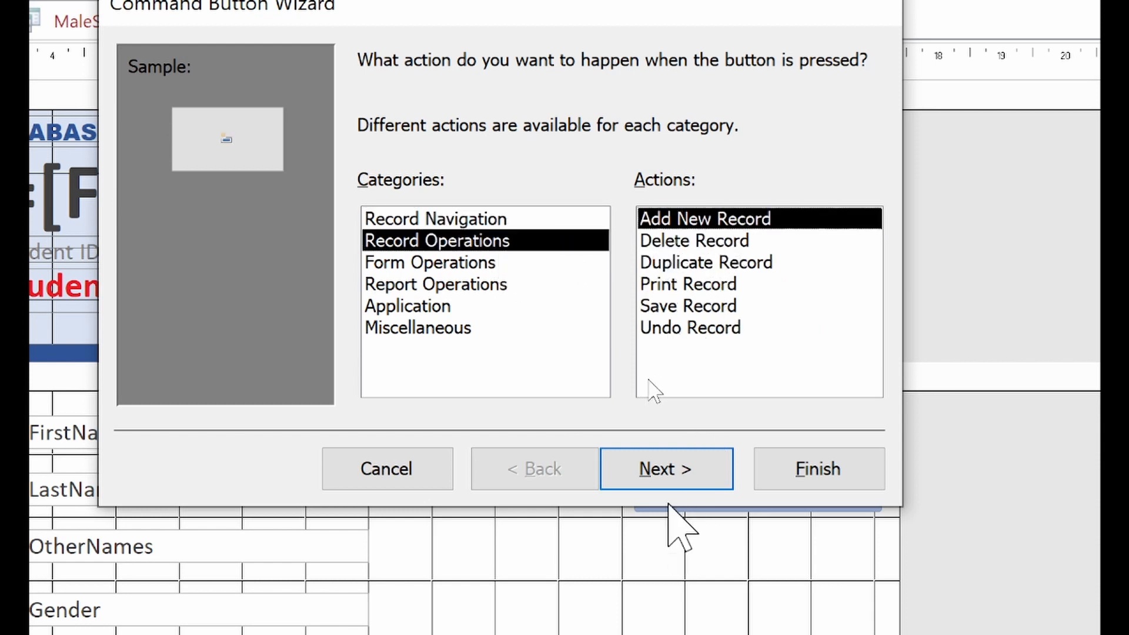
left_click(661, 469)
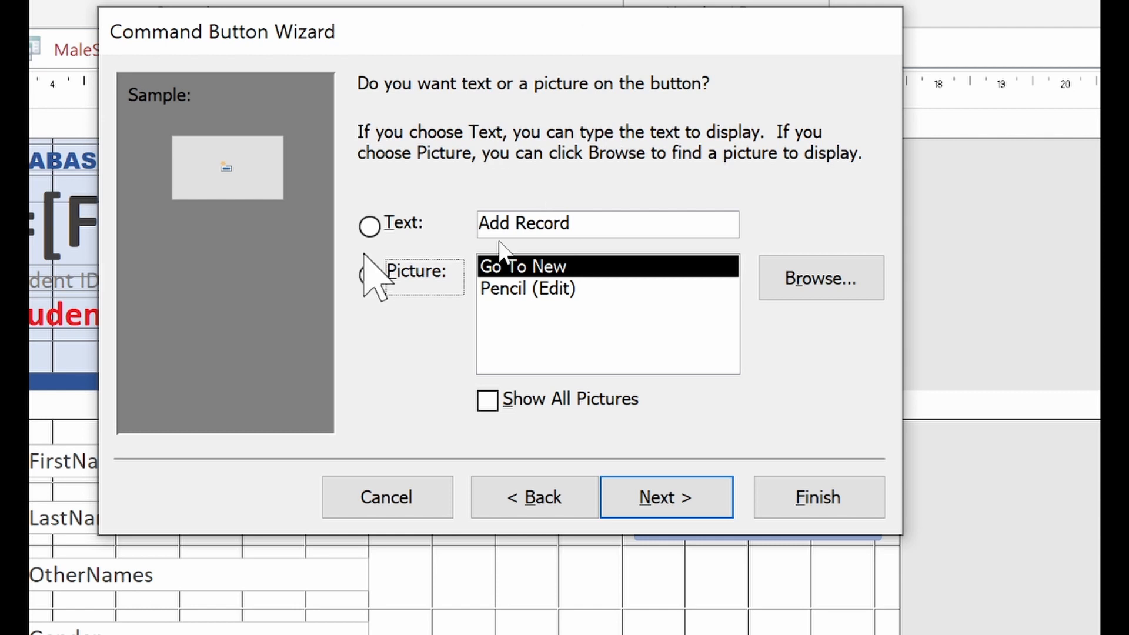
left_click(382, 225)
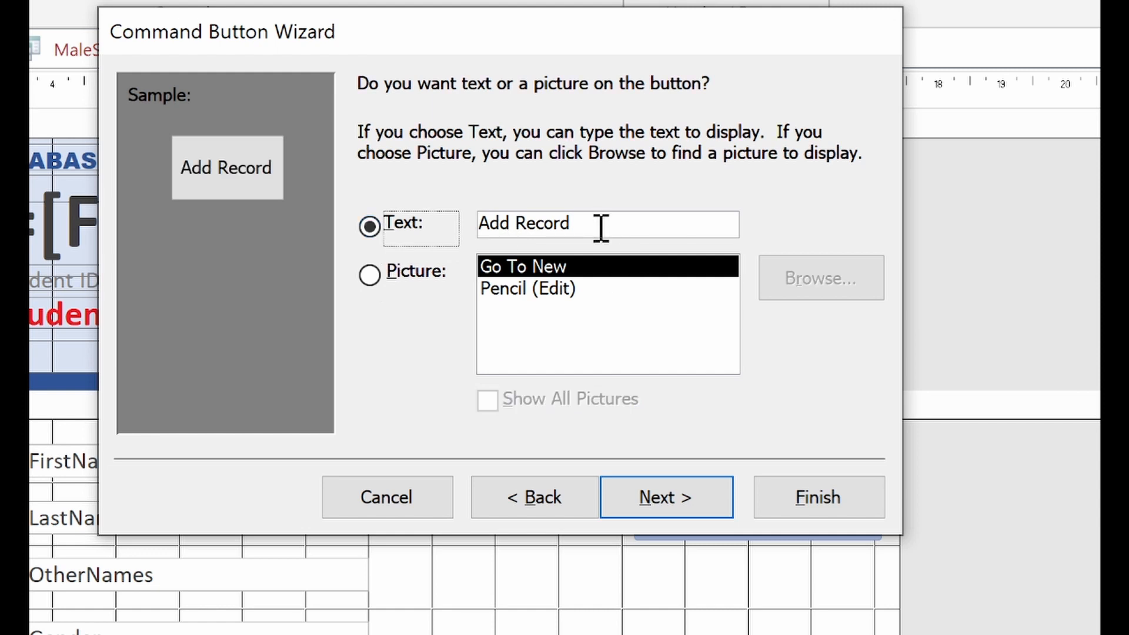
left_click_drag(601, 229, 468, 226)
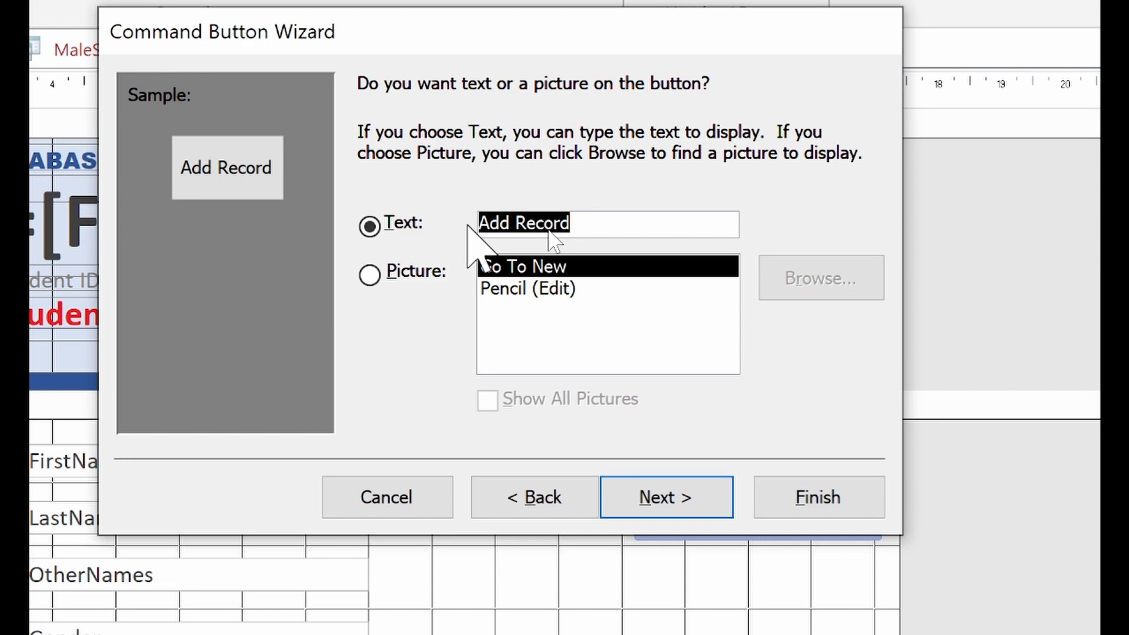
type("Registe")
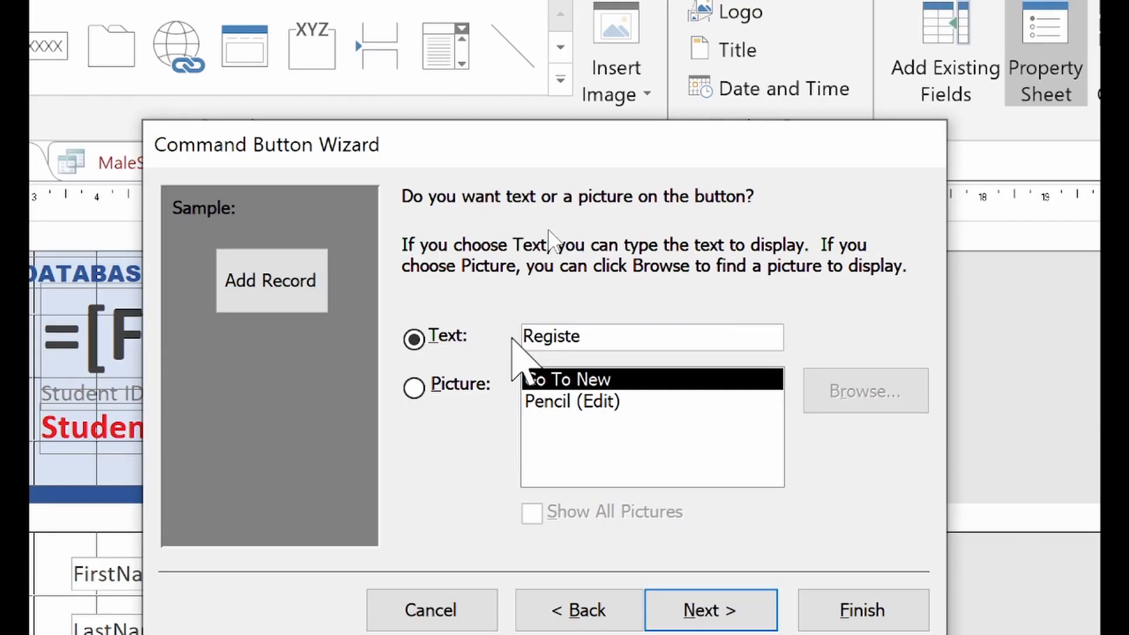
type("r New Student")
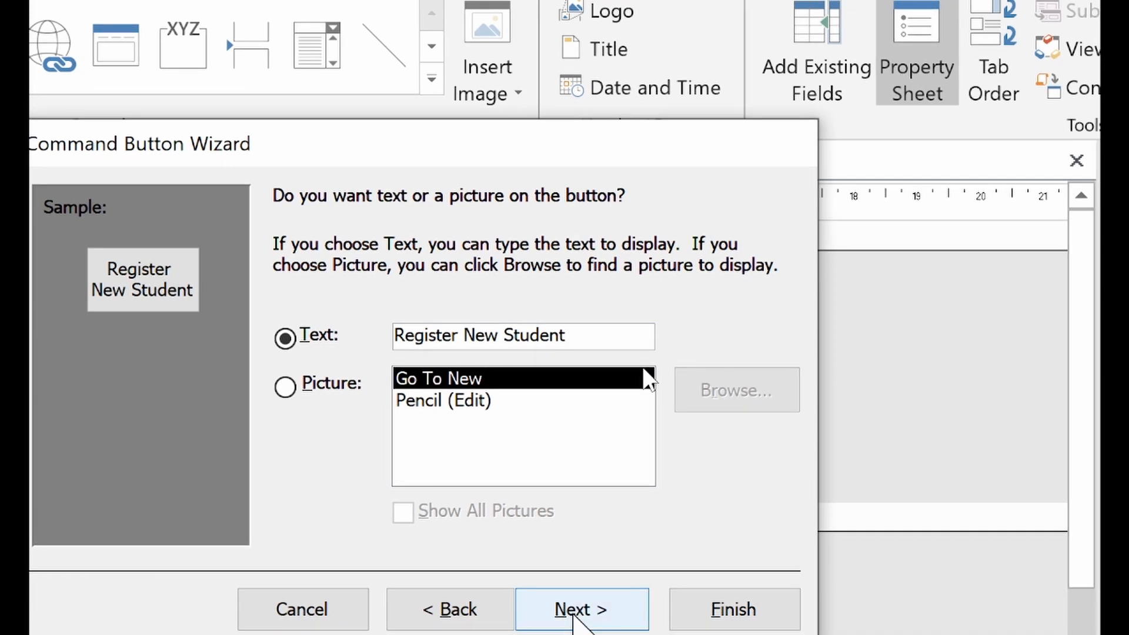
left_click(573, 611)
type("btn")
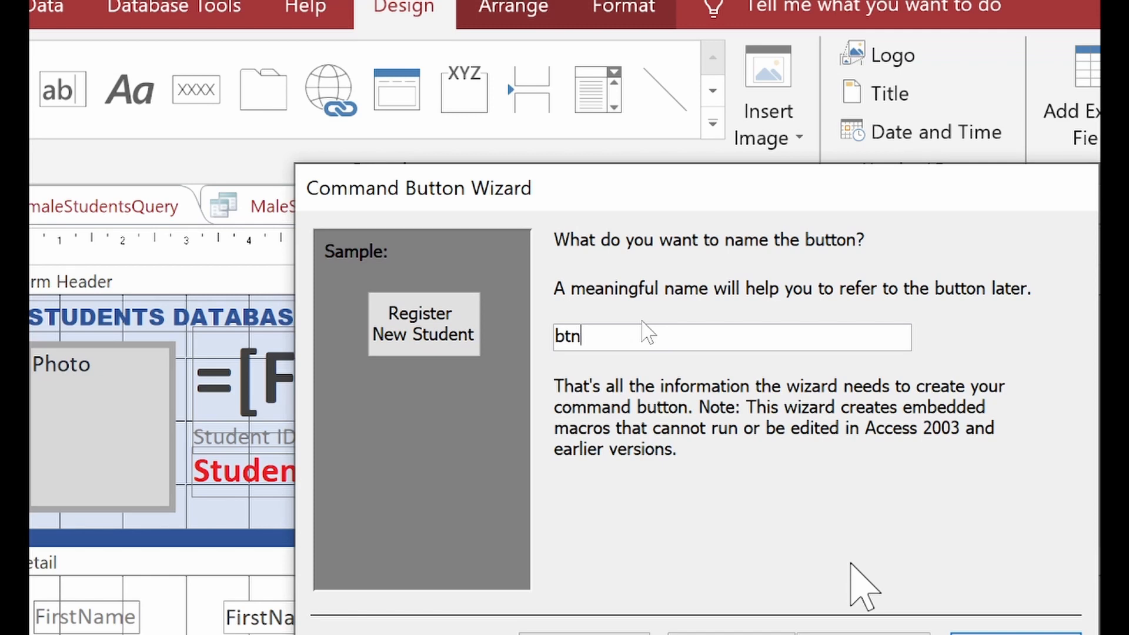
type("Register")
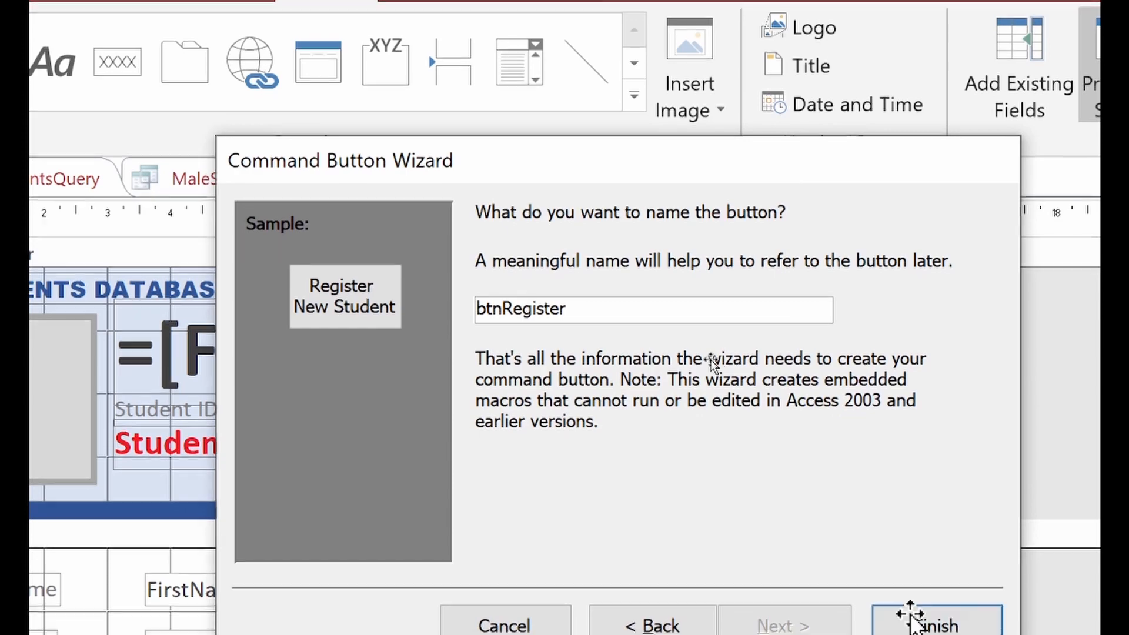
Step: Finish the Register New Student button, then enlarge it and raise its top edge
left_click(917, 623)
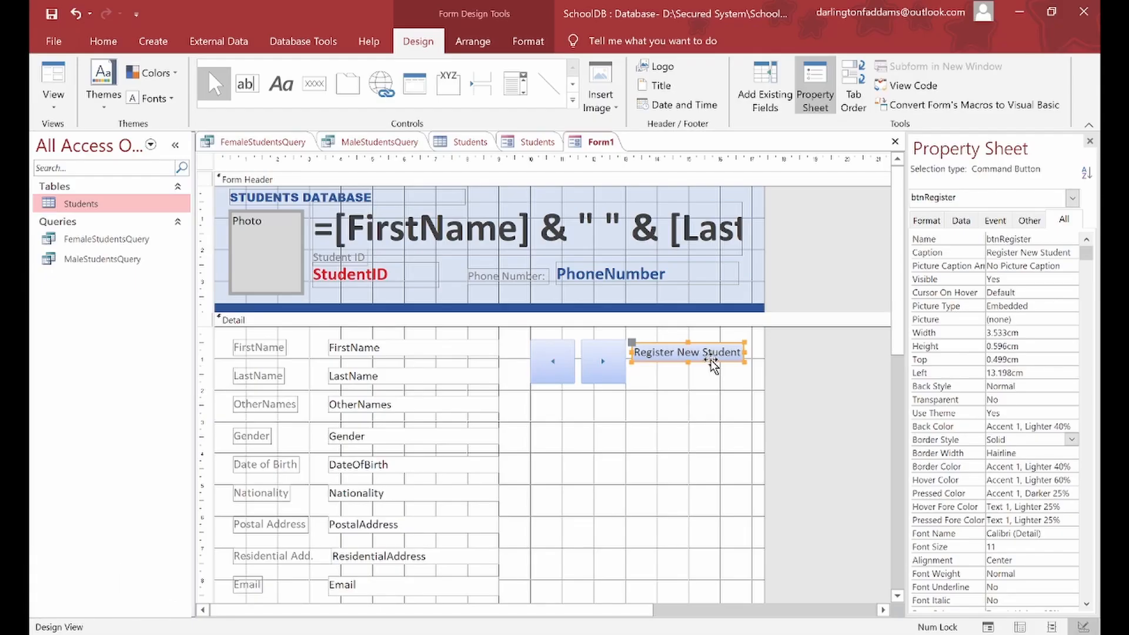
left_click_drag(745, 362, 761, 381)
left_click_drag(696, 343, 696, 339)
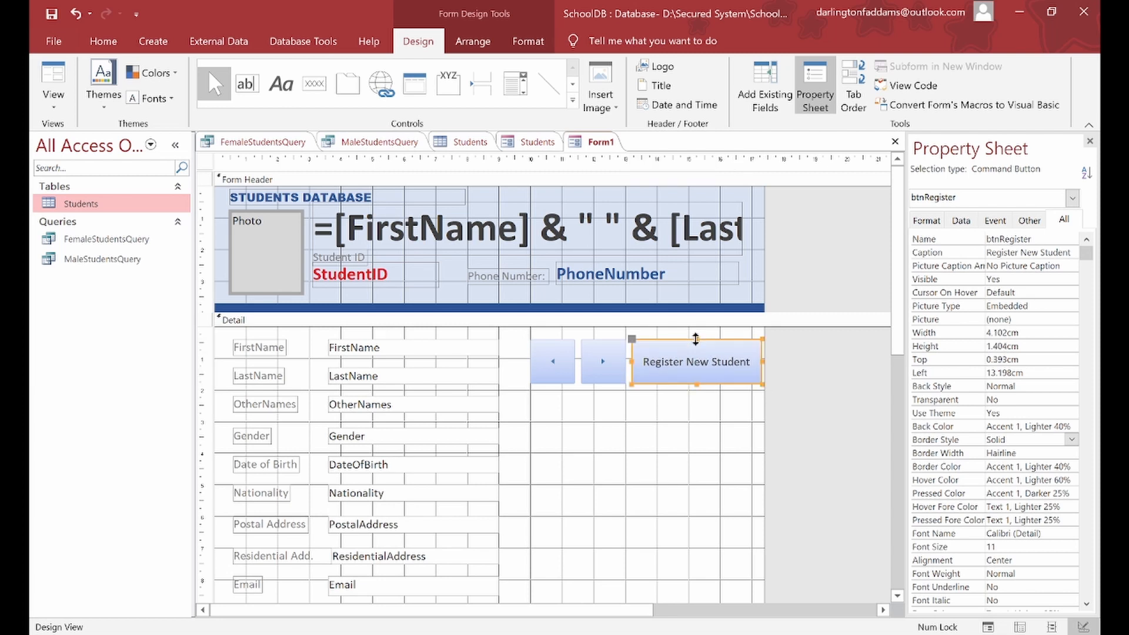
Step: Shift both arrow buttons slightly left and widen the Register button toward them
left_click(573, 352)
left_click(596, 350, "shift")
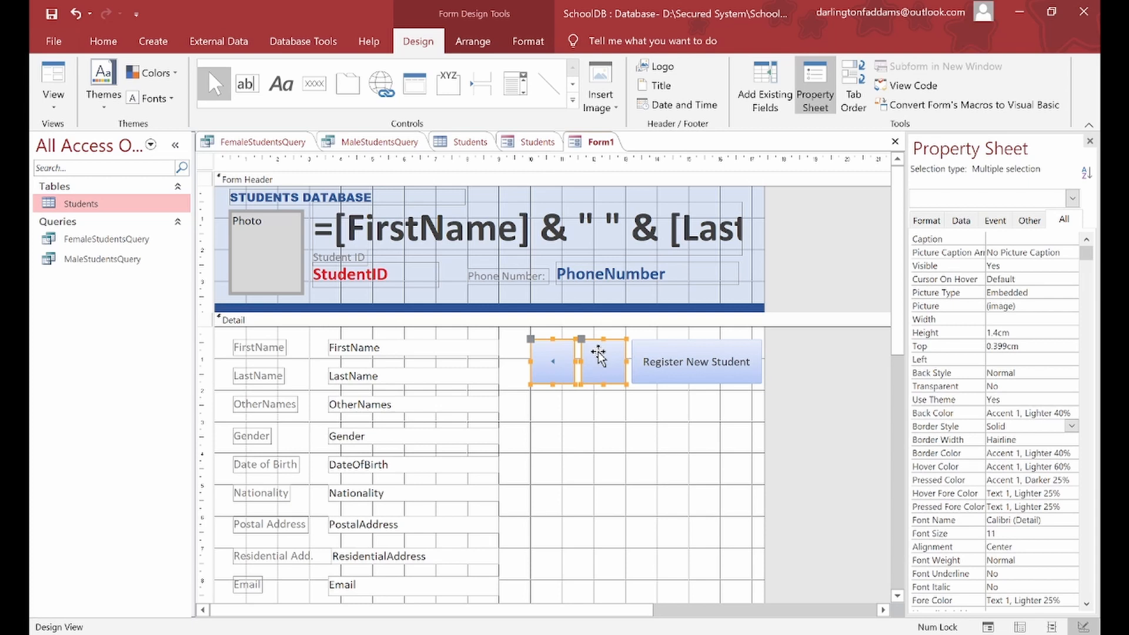
left_click_drag(572, 353, 556, 353)
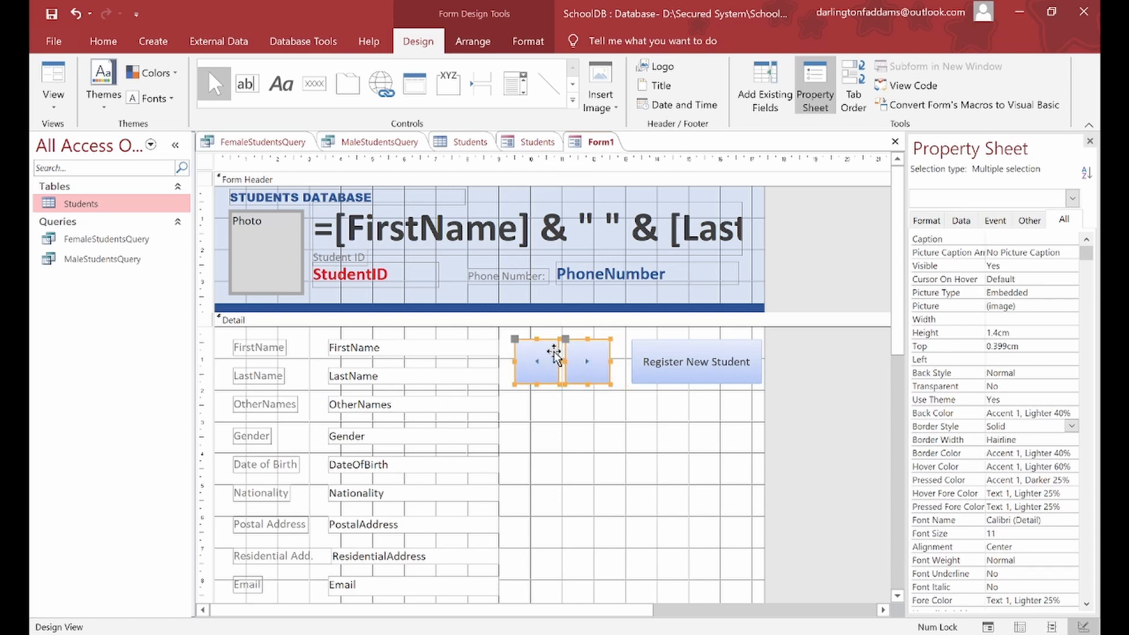
left_click(641, 361)
left_click_drag(631, 361, 616, 360)
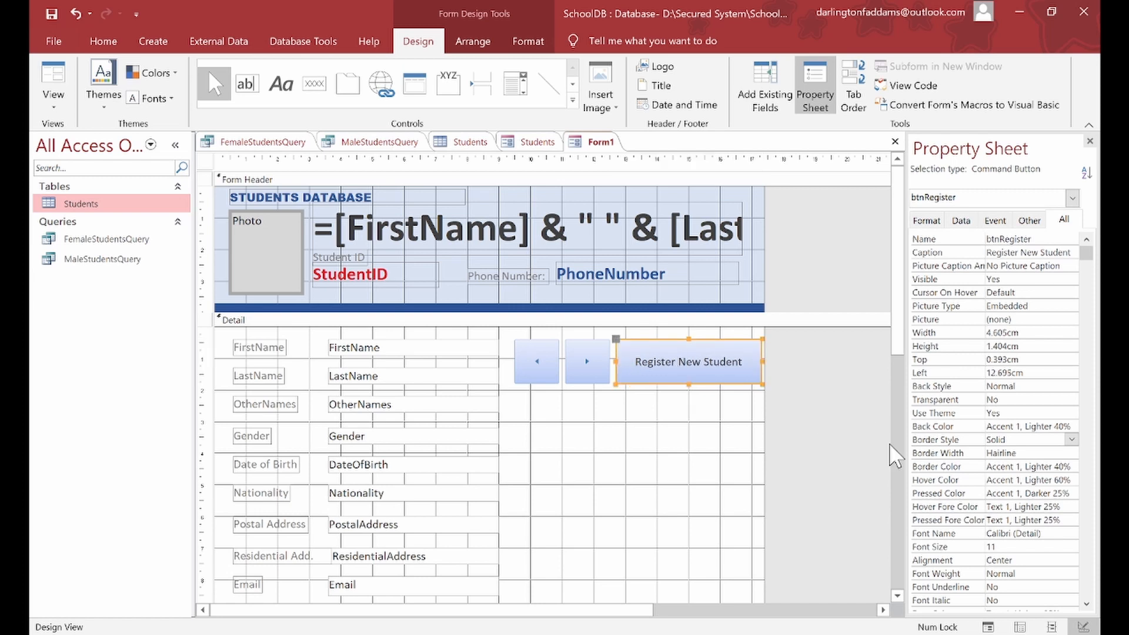
Step: Make the Register New Student caption bold at font size 14
left_click(1086, 602)
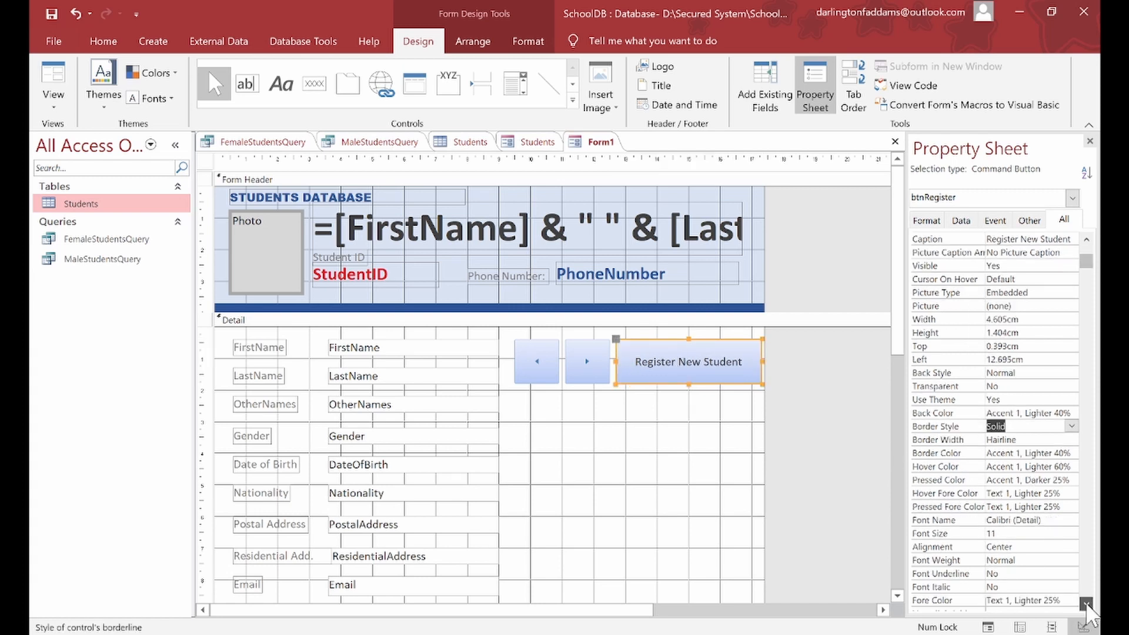
left_click(1085, 602)
left_click(1086, 603)
left_click(1086, 602)
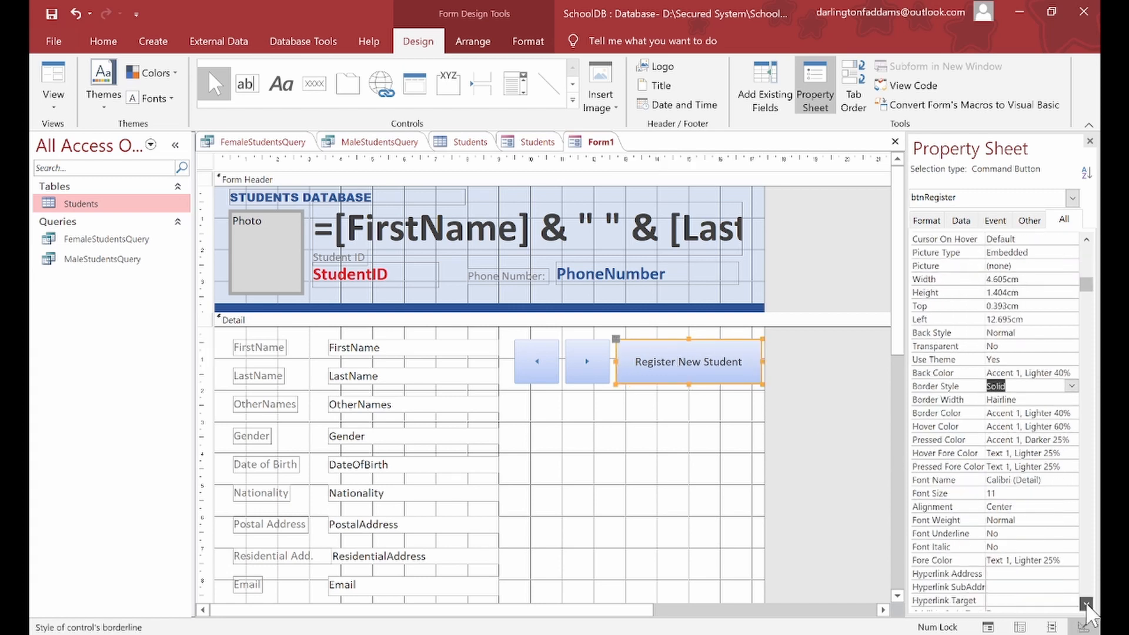
left_click(1071, 519)
left_click(1071, 520)
left_click(1039, 481)
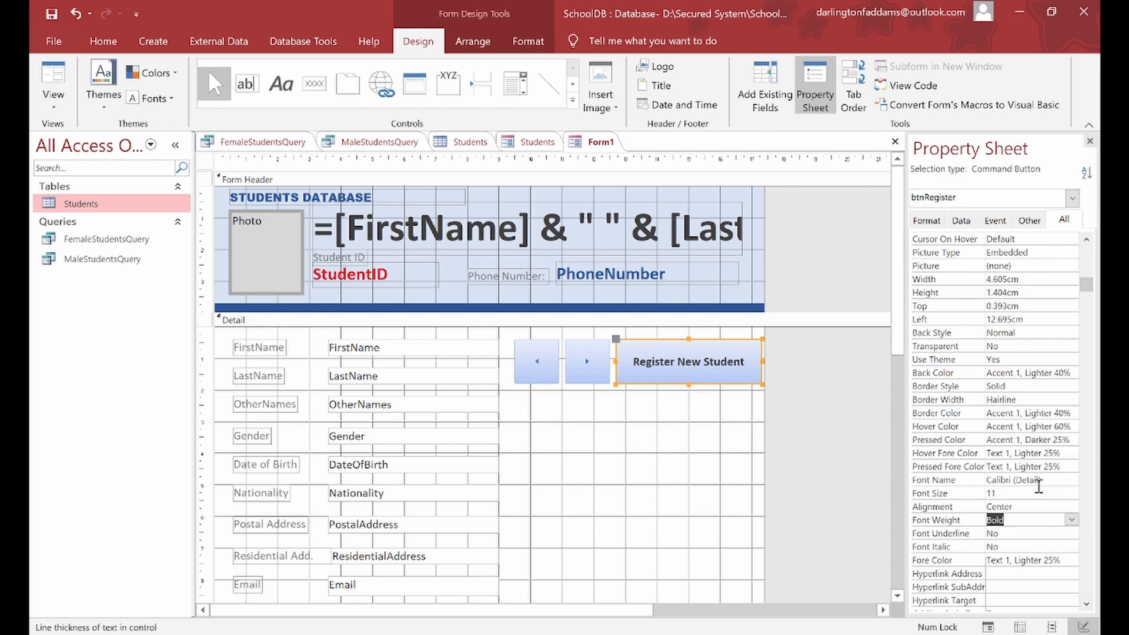
left_click(1071, 492)
left_click(1071, 493)
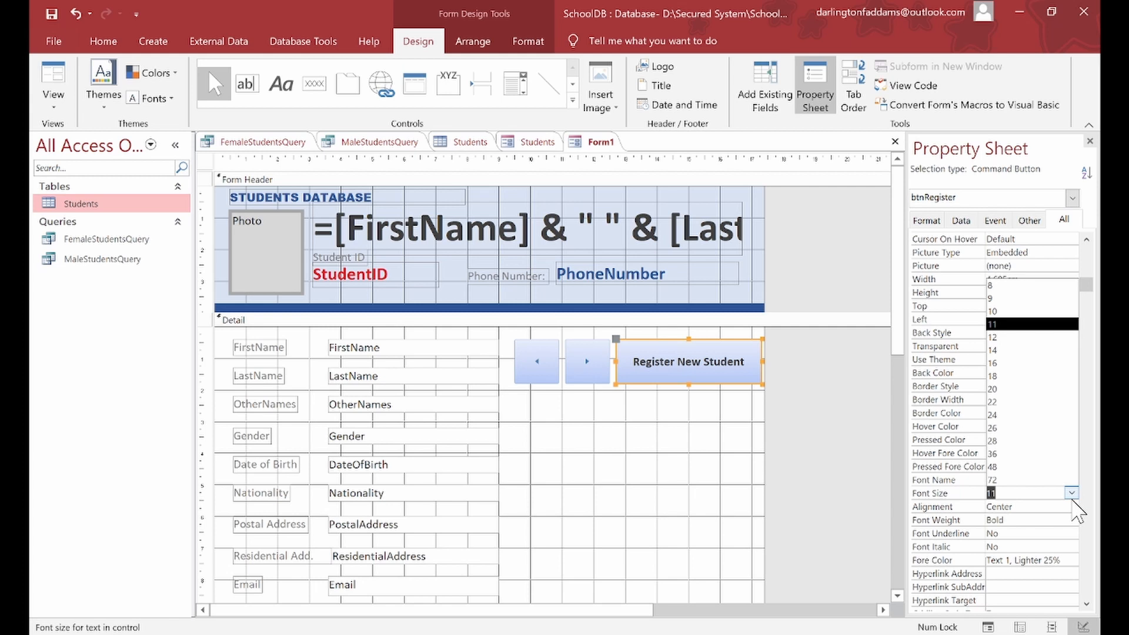
left_click(1023, 351)
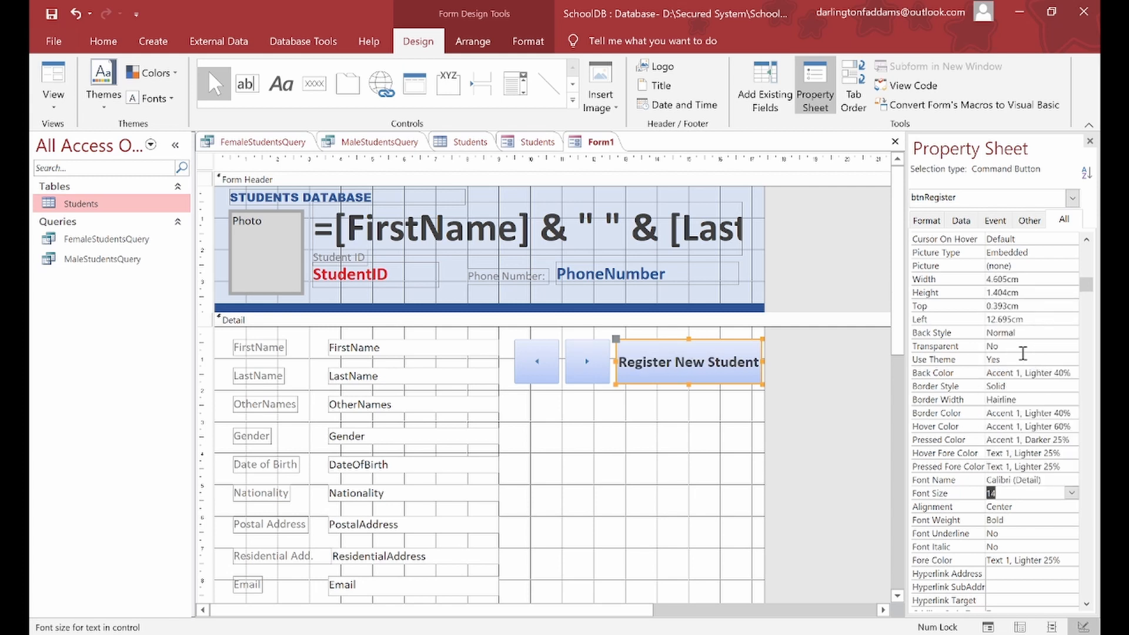
Step: Nudge the arrow buttons left again and widen the Register button to 4.697cm
left_click(547, 362)
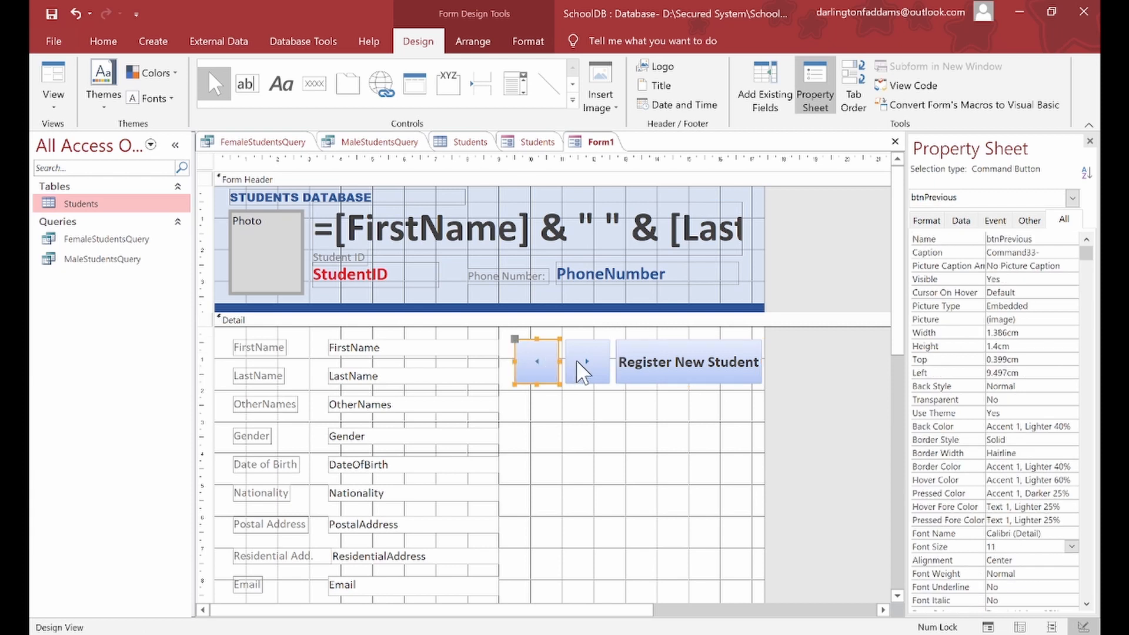
left_click(576, 363, "shift")
left_click_drag(575, 368, 571, 371)
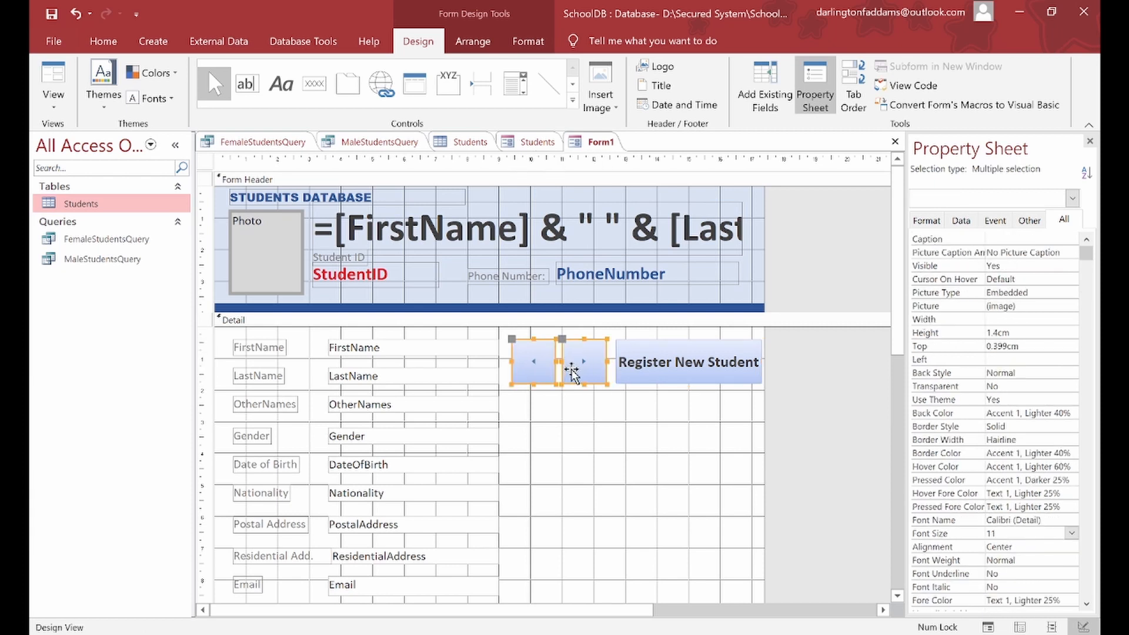
left_click(629, 374)
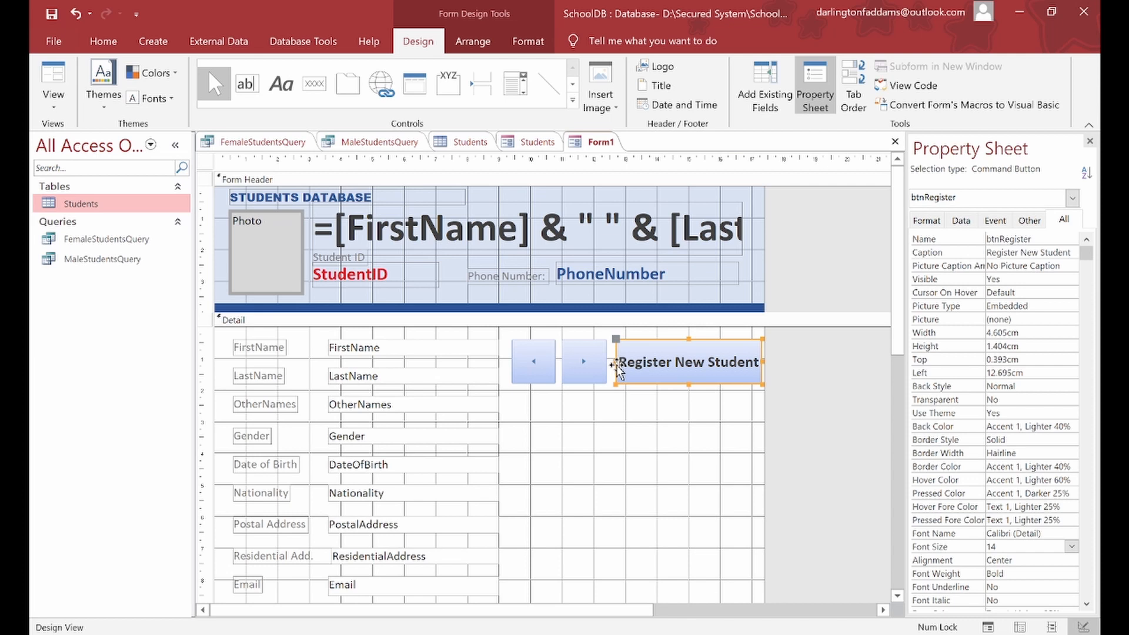
left_click_drag(611, 362, 609, 363)
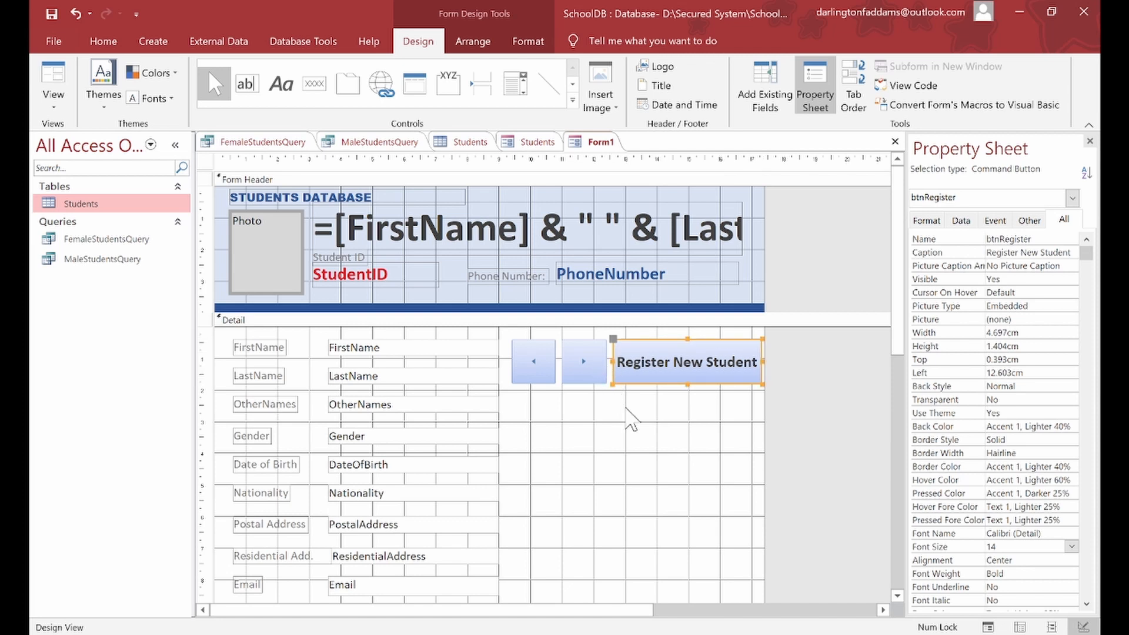
left_click(627, 410)
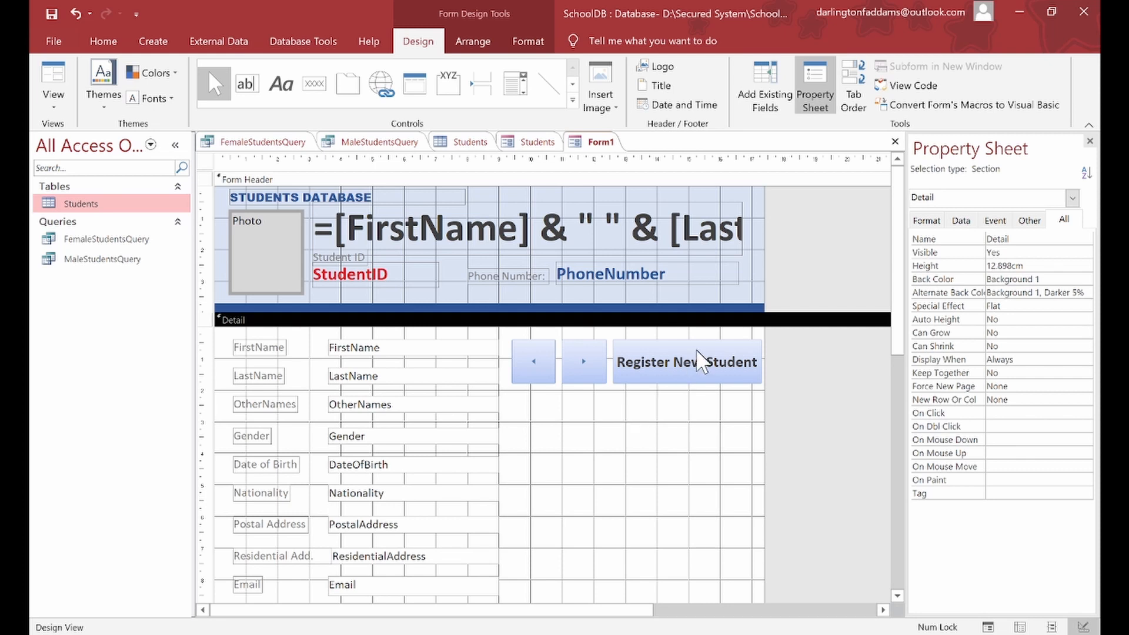
Step: Move Register New Student below the arrows, shift the next arrow right, and start widening the previous arrow
left_click_drag(696, 352, 753, 398)
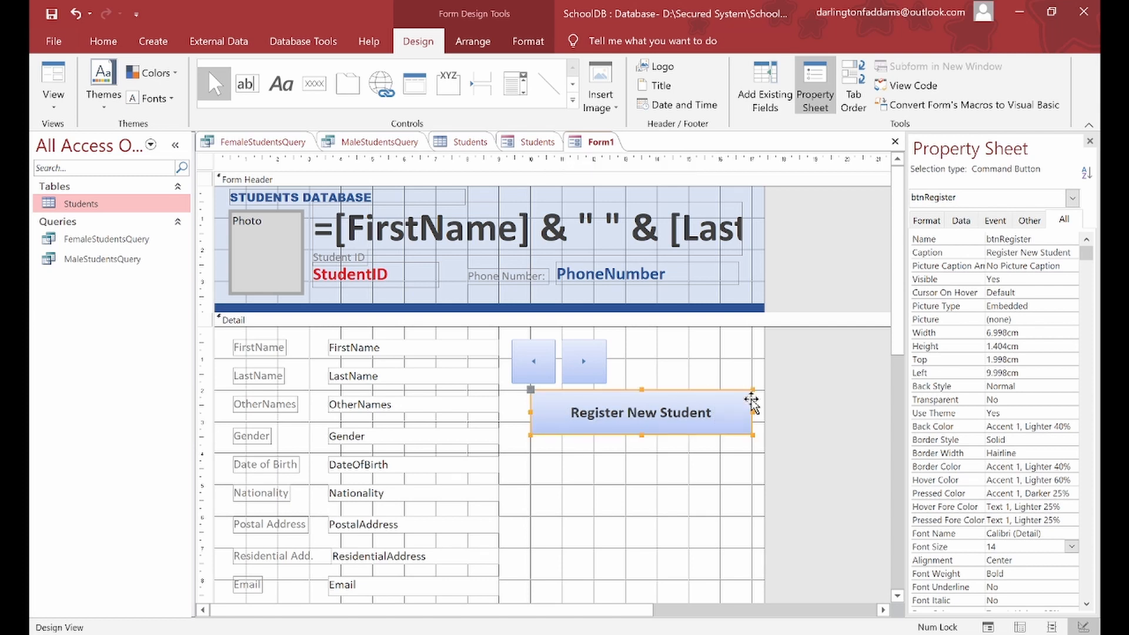
left_click_drag(590, 365, 625, 361)
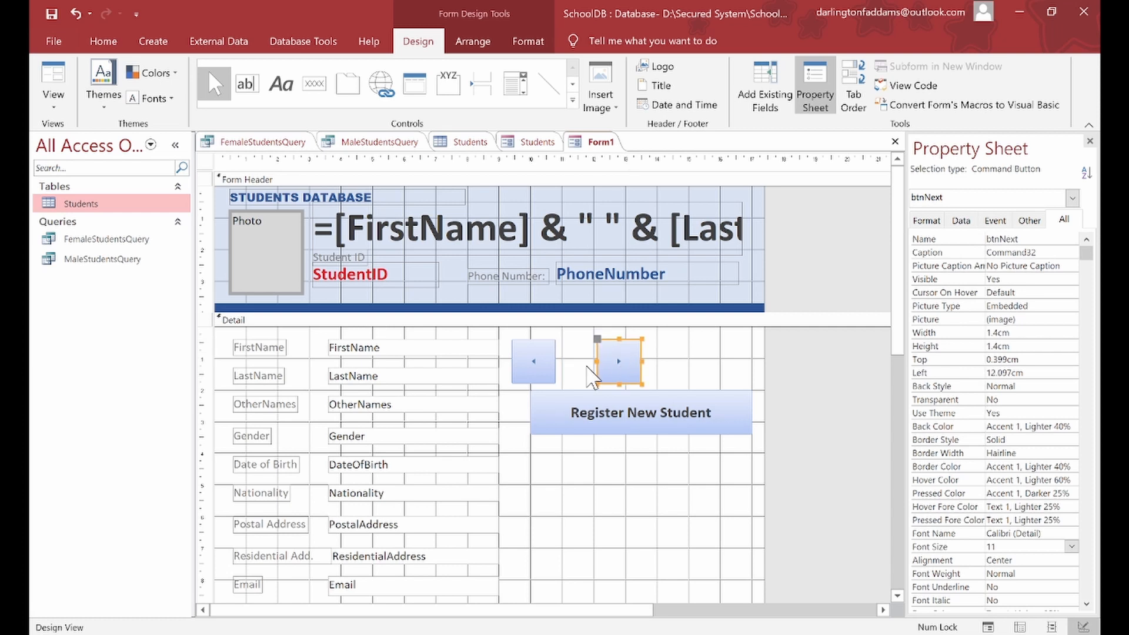
left_click(552, 359)
left_click_drag(553, 359, 572, 359)
Step: Widen the previous-record arrow to about 1.586cm so the arrow row aligns
left_click(581, 369)
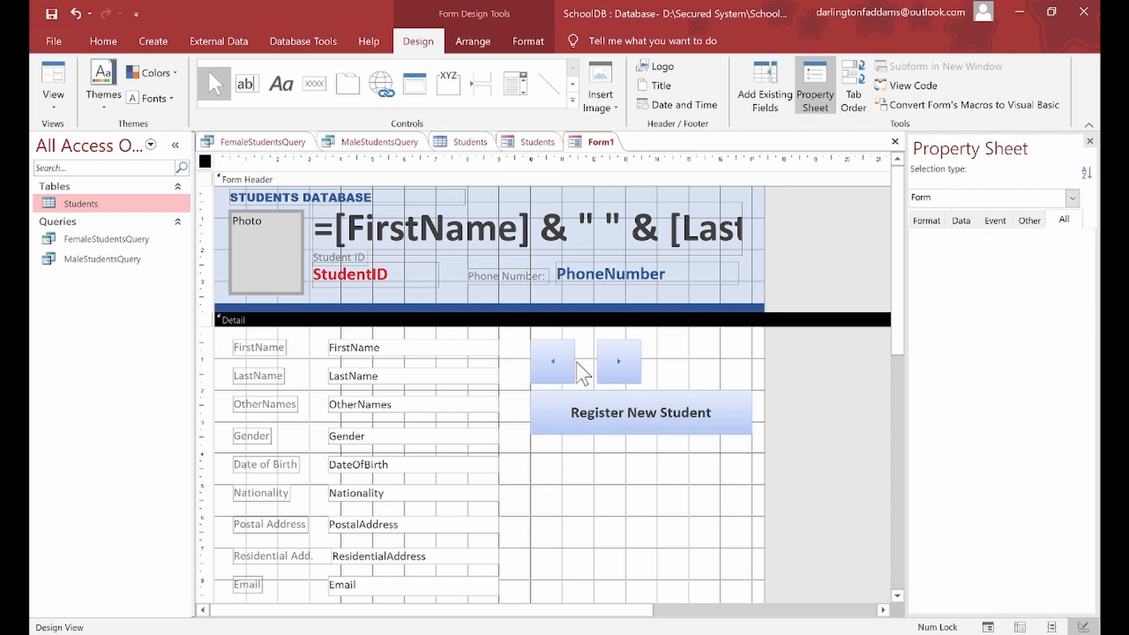
left_click(575, 362)
left_click_drag(575, 362, 591, 360)
left_click(608, 360)
left_click(579, 369)
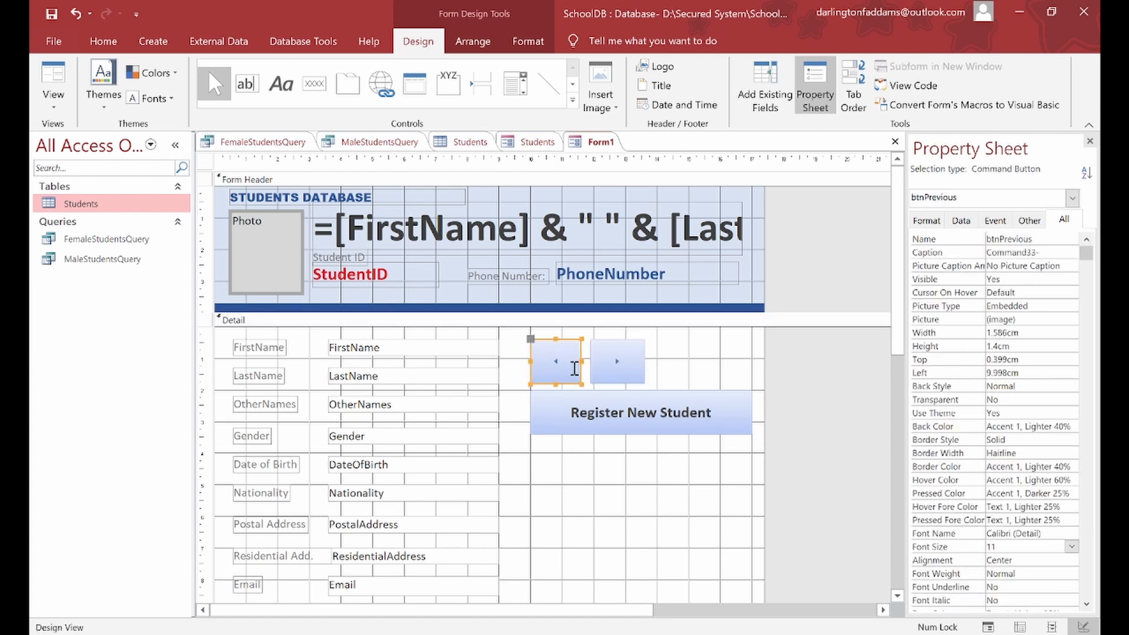
left_click_drag(582, 361, 584, 362)
left_click(665, 372)
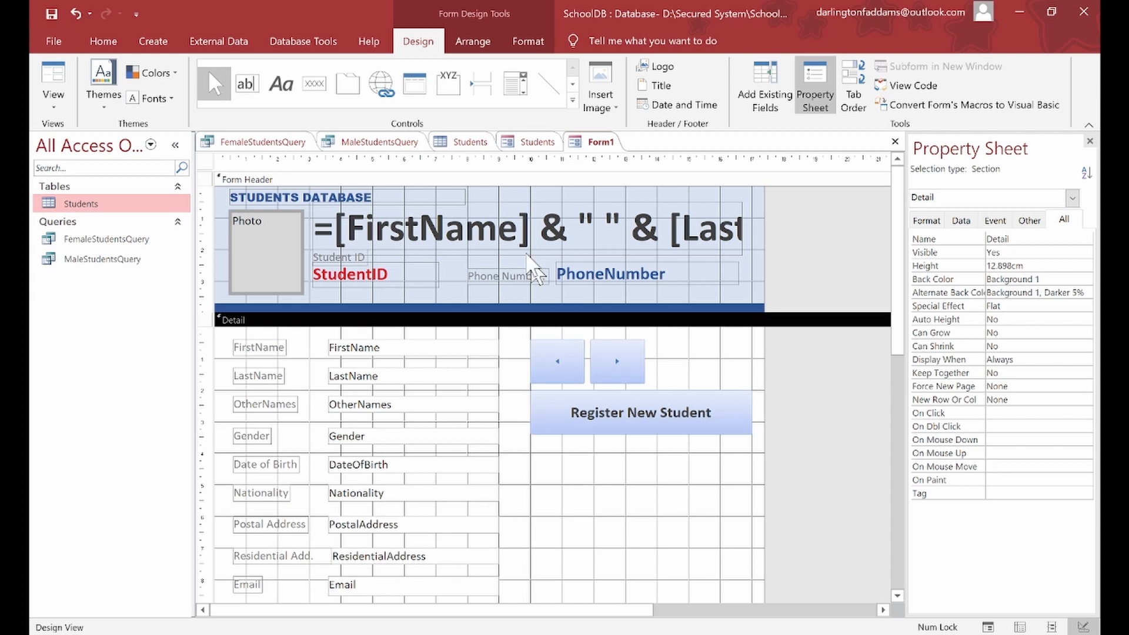
Step: Draw a new button right of the arrows using the Record Operations > Save Record action
left_click(314, 83)
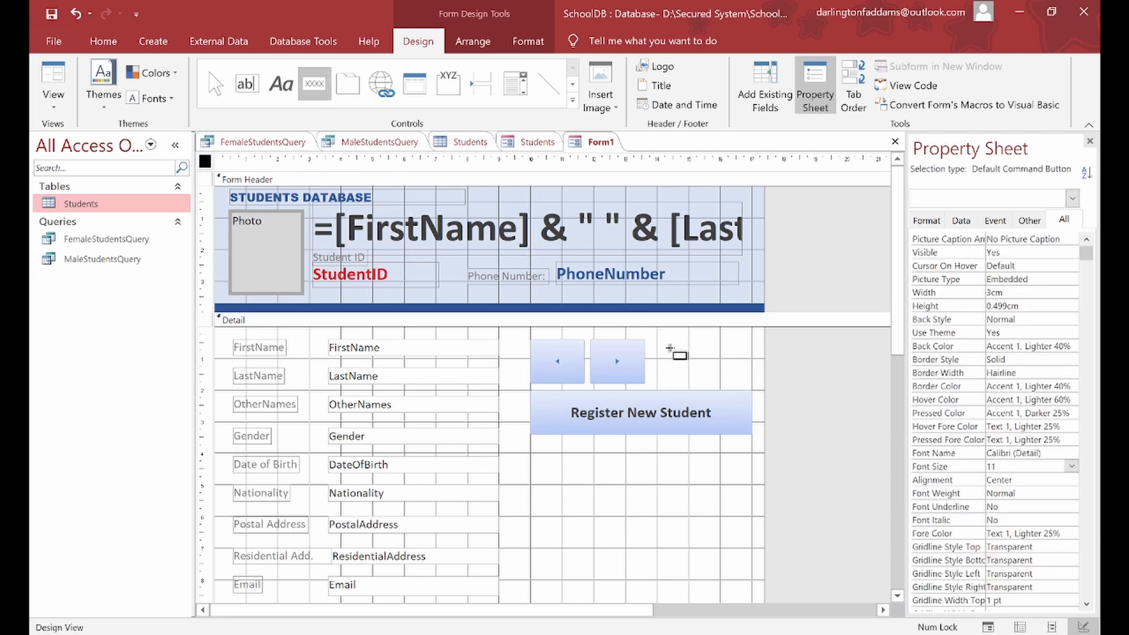
left_click_drag(651, 340, 752, 381)
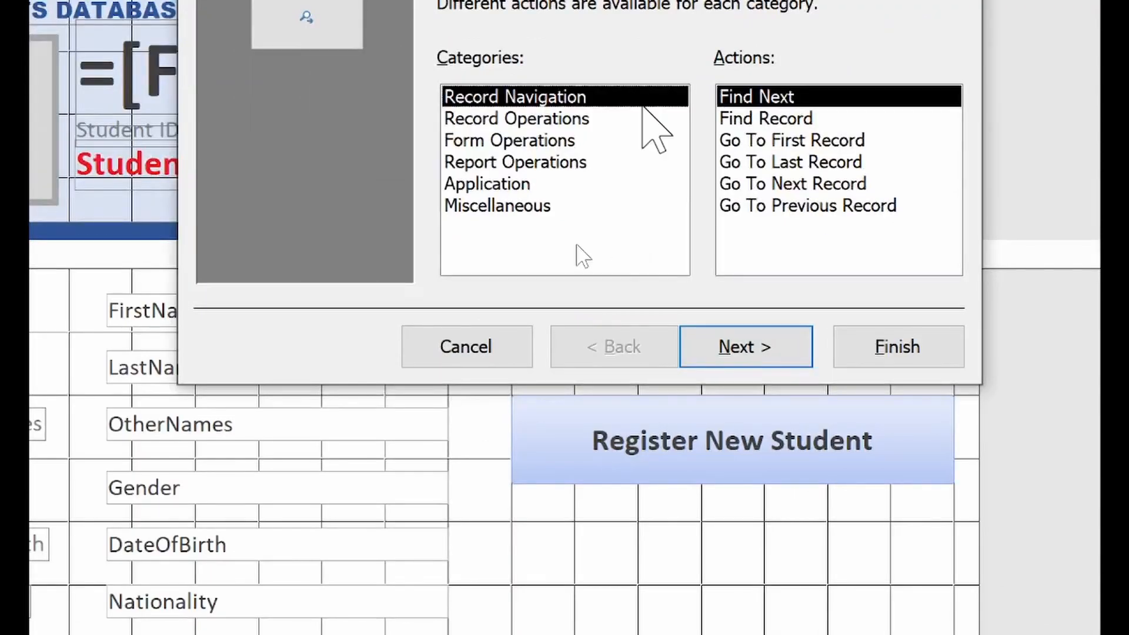
left_click(509, 117)
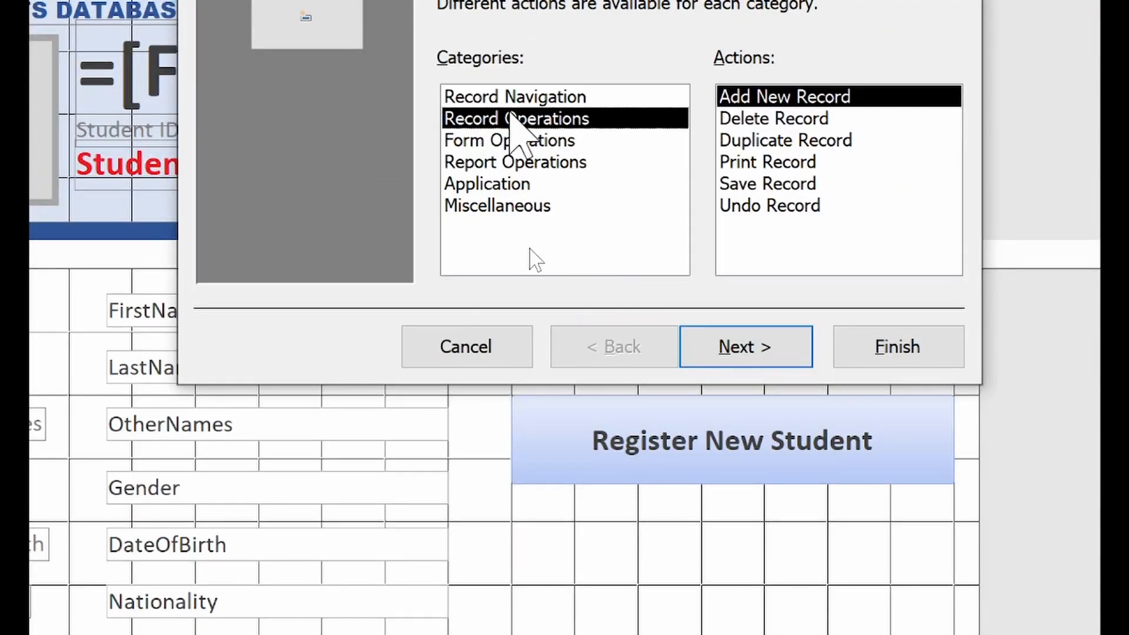
left_click(750, 192)
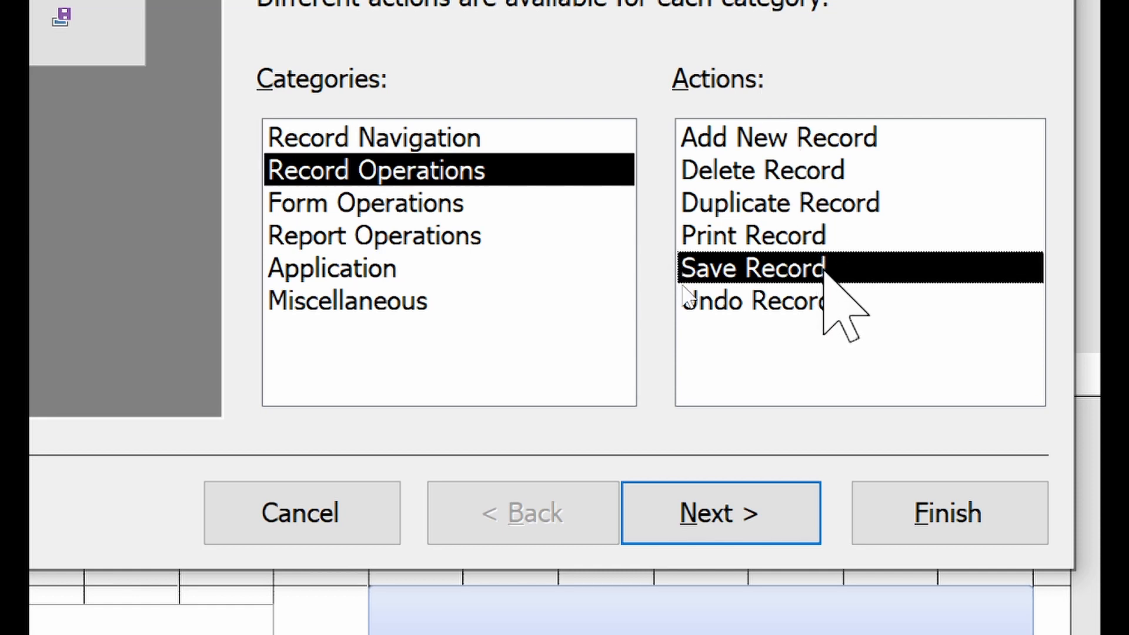
Step: Caption the new button 'Save' and name it btnSave
left_click(805, 550)
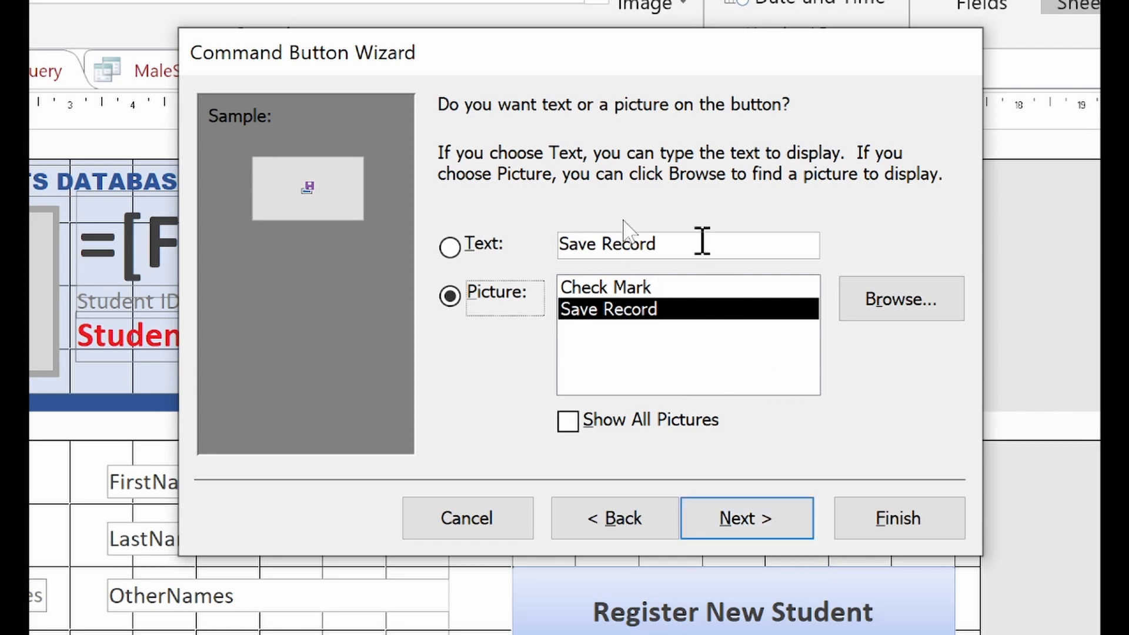
double_click(666, 246)
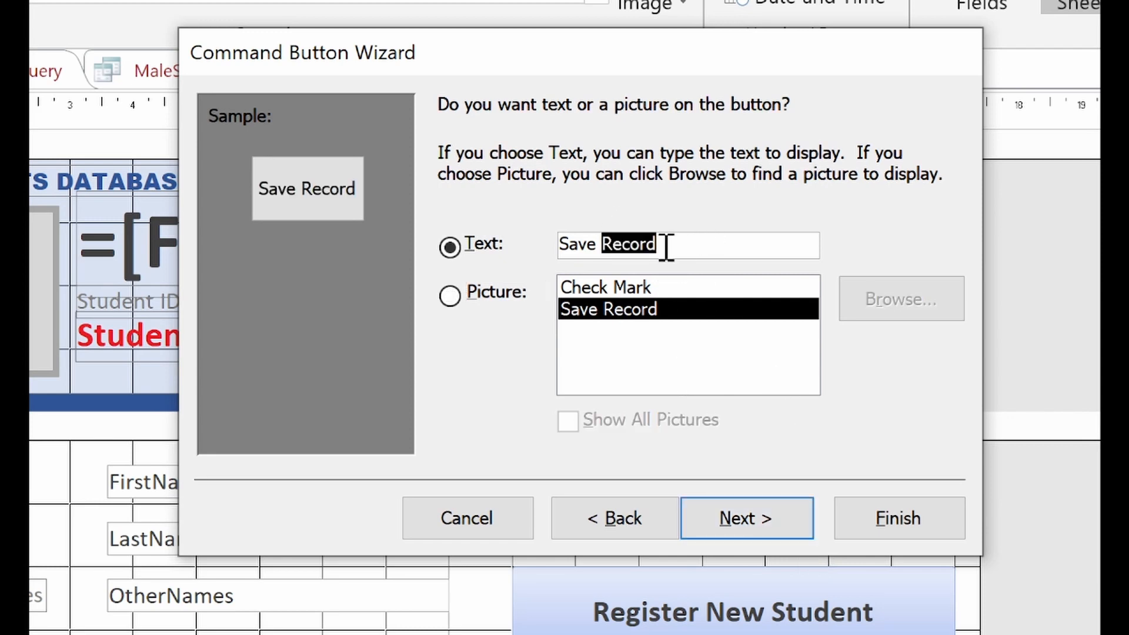
key("BackSpace")
key("BackSpace")
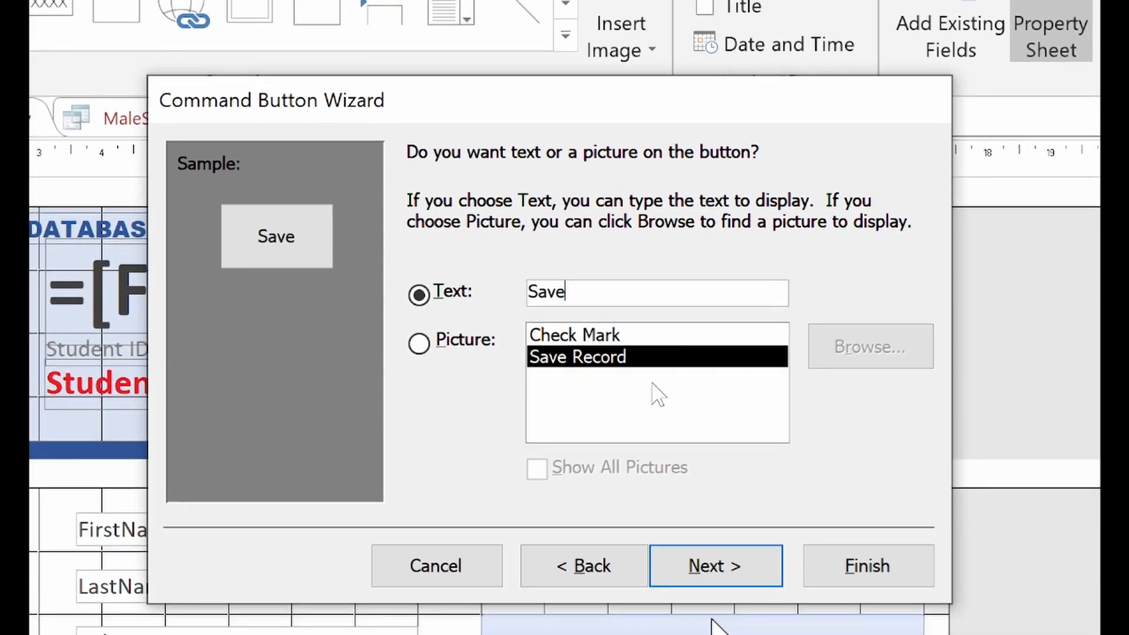
left_click(734, 617)
type("btnSave")
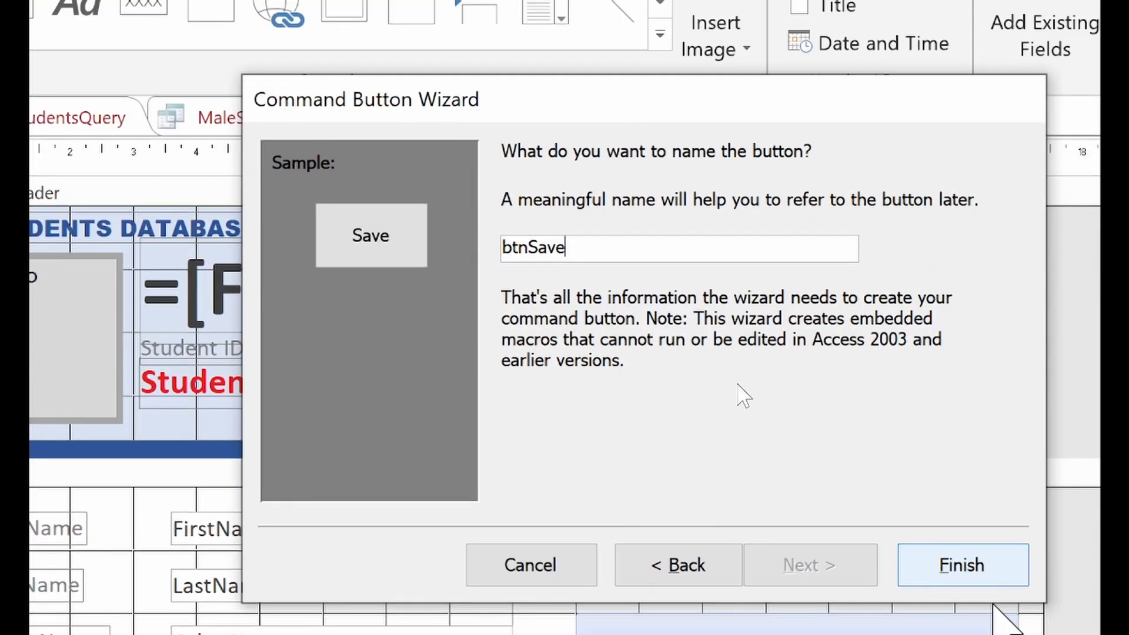
left_click(974, 572)
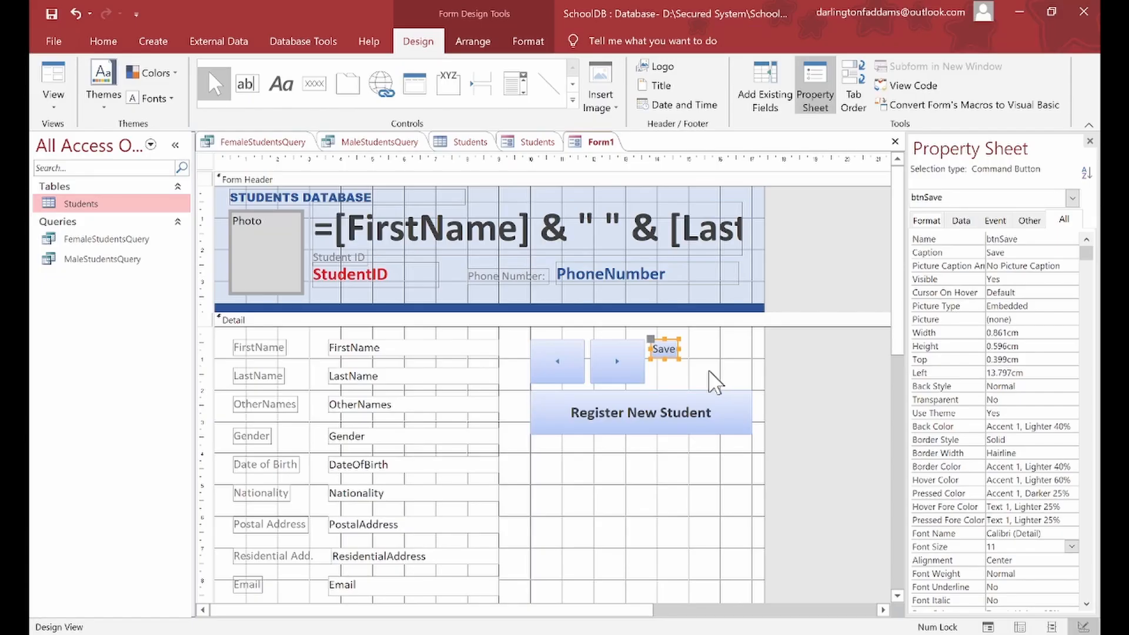
Step: Enlarge the Save button to the arrows' height, undoing an accidental uppercase SAVE caption
left_click_drag(679, 358, 713, 373)
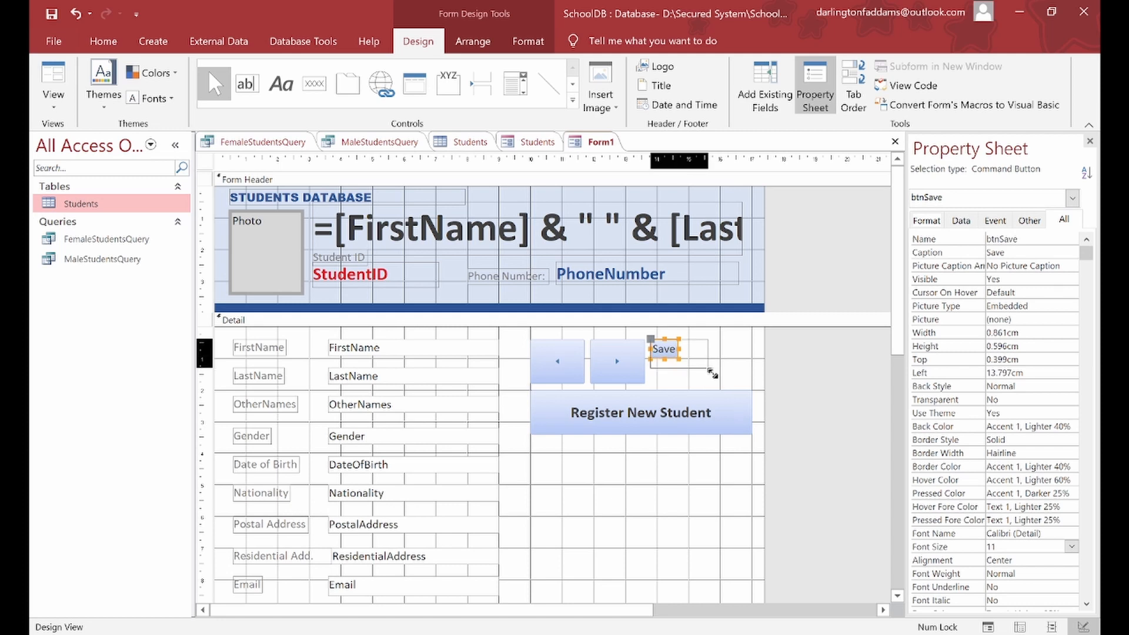
left_click_drag(712, 373, 753, 385)
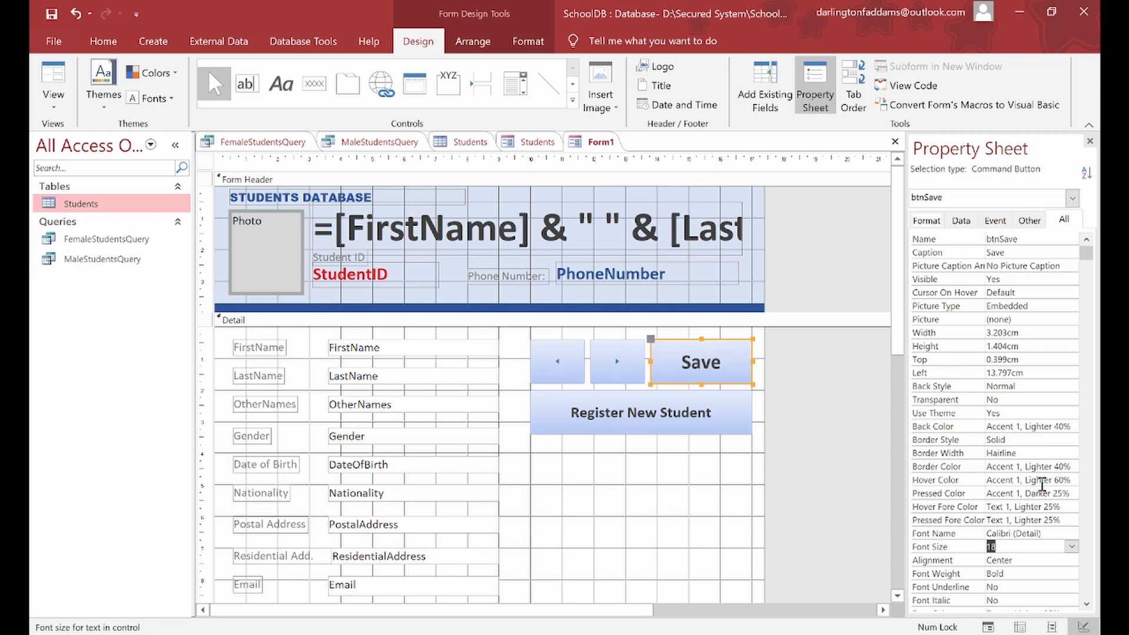
type("20")
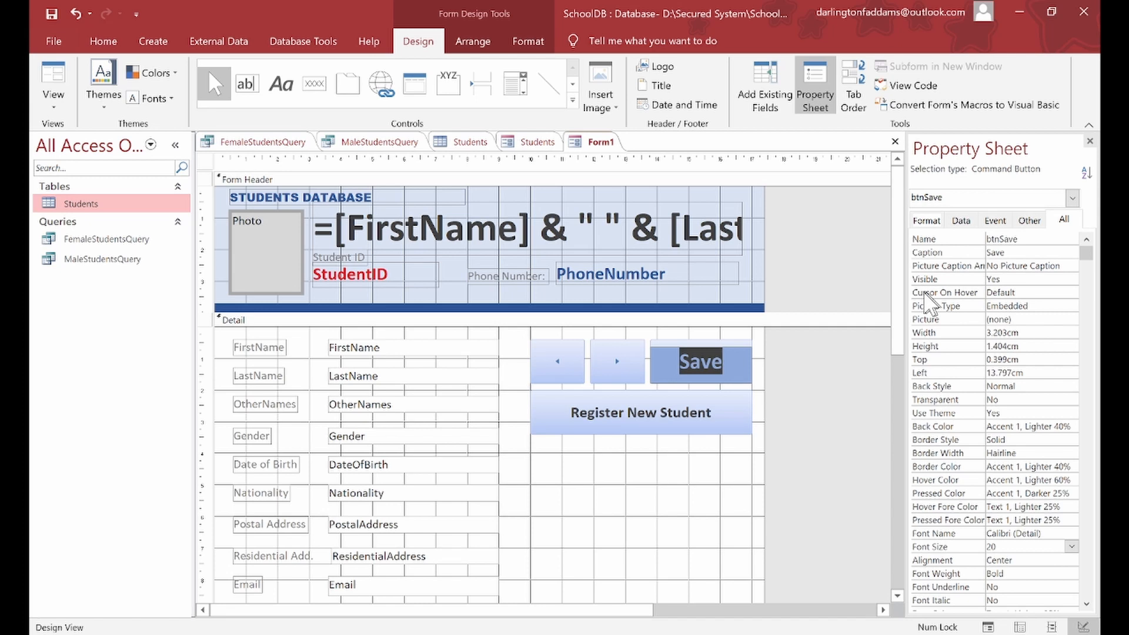
left_click(712, 375)
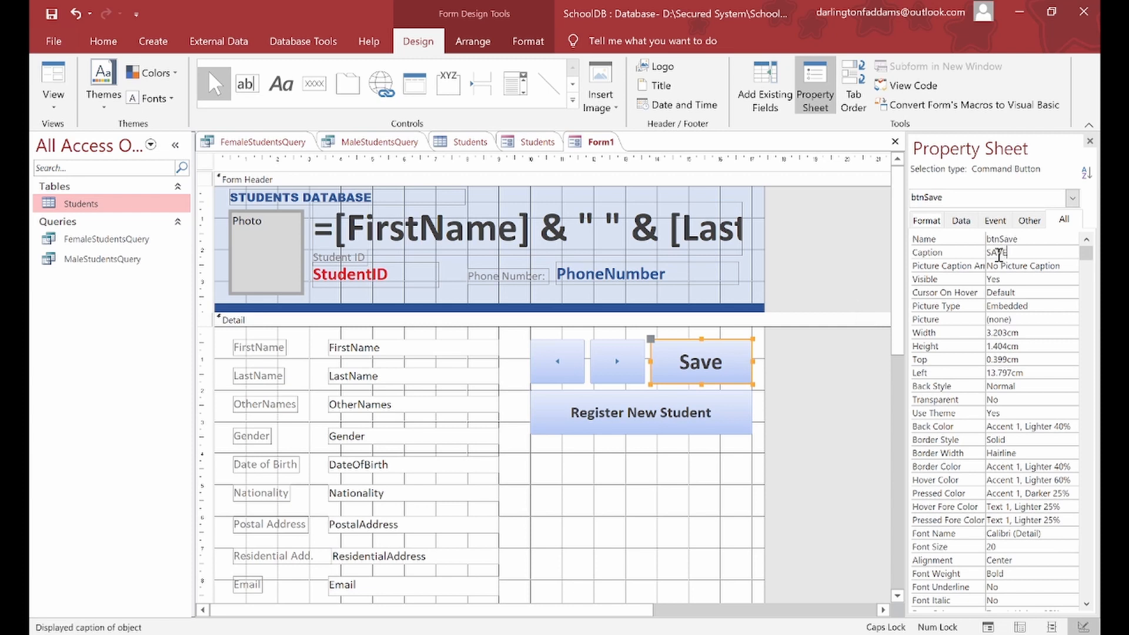
key("Return")
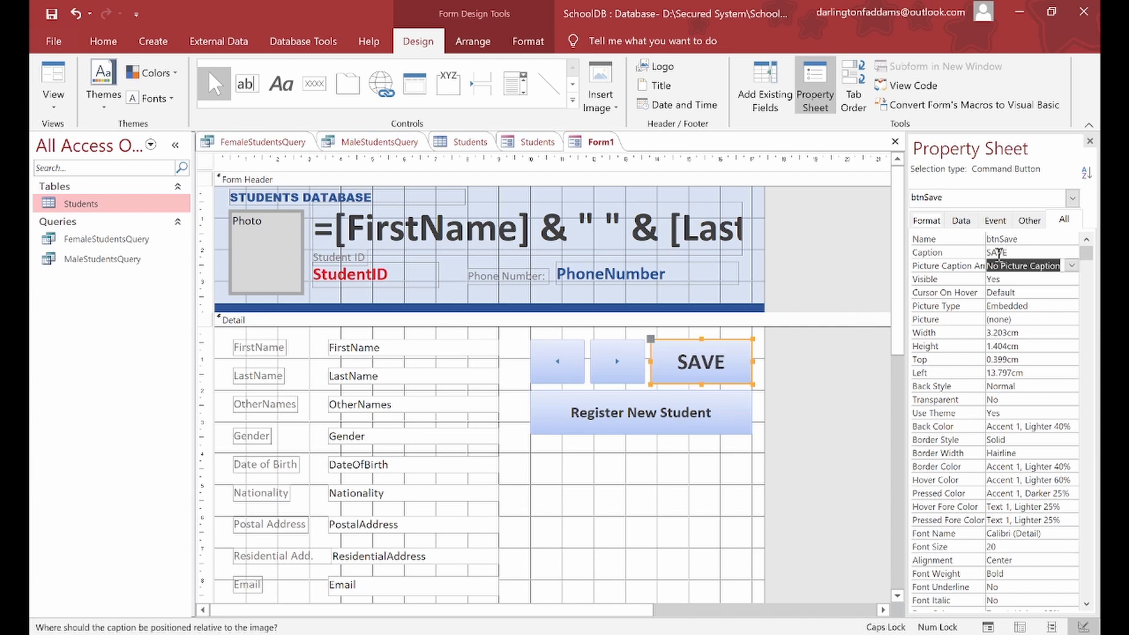
left_click(733, 459)
key("ctrl+z")
key("ctrl+z")
left_click(739, 470)
Step: Set the Save button's caption font size to 18
left_click(748, 369)
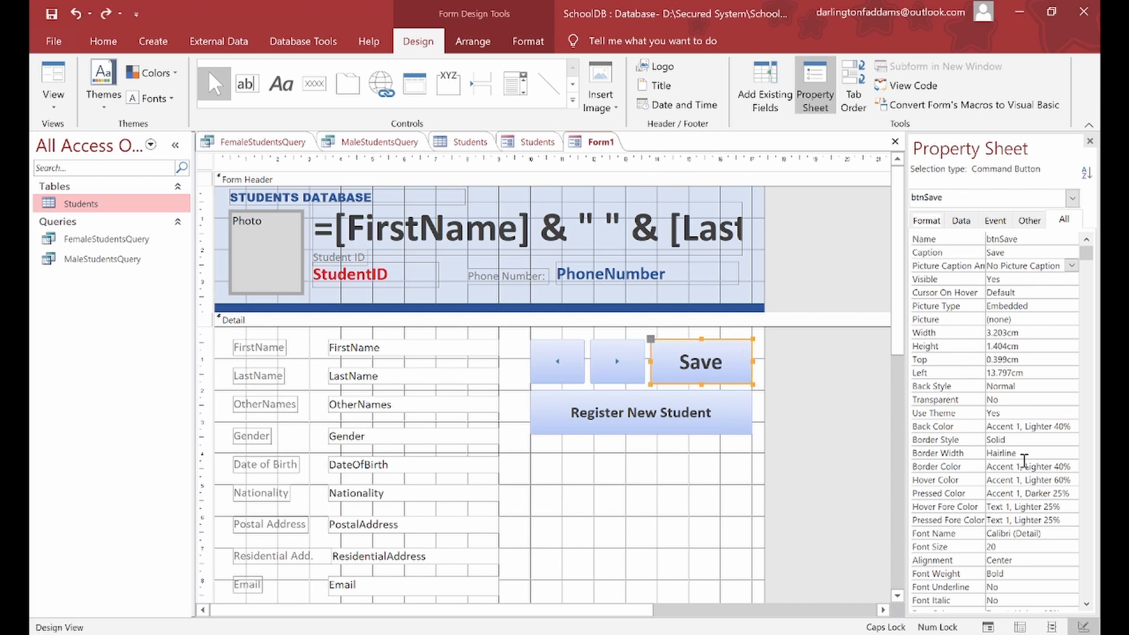
left_click(1052, 547)
left_click(1071, 547)
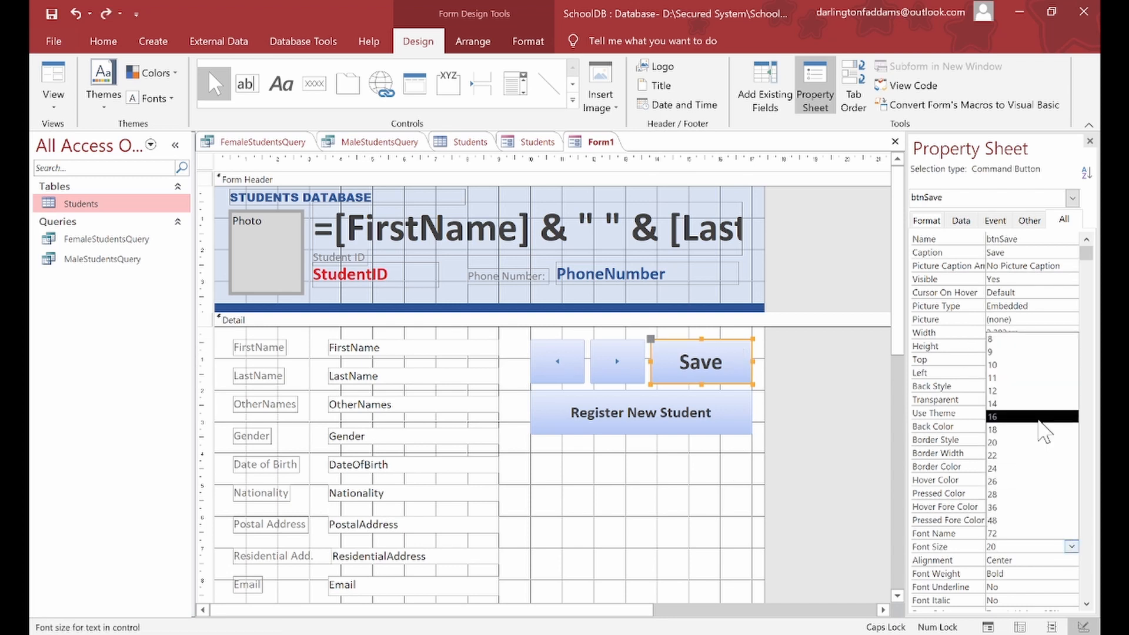
left_click(1043, 429)
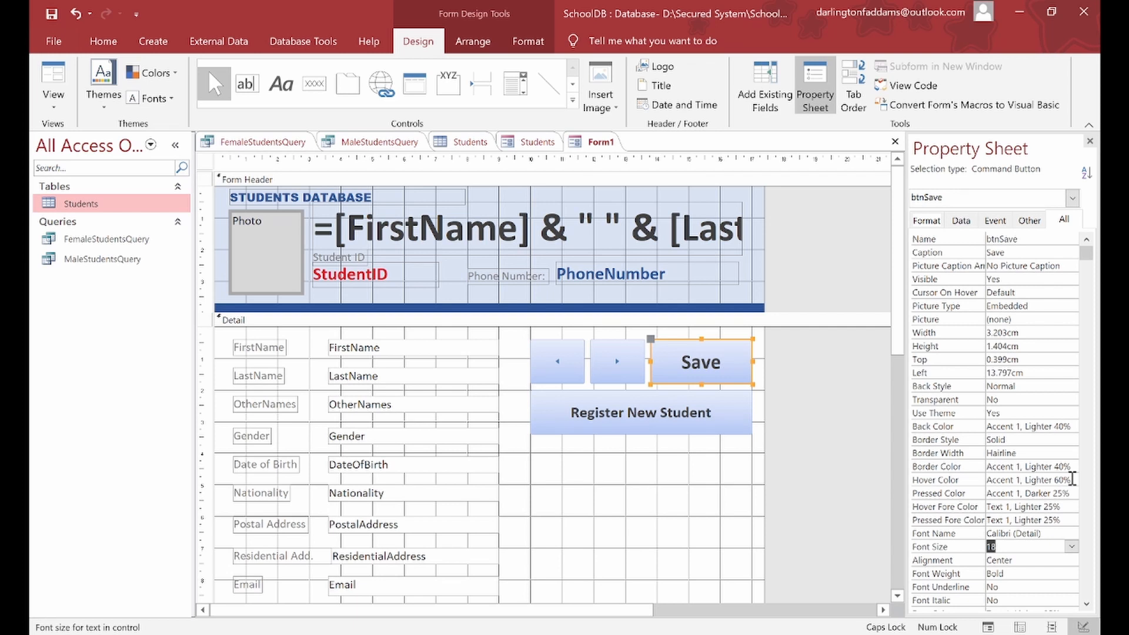
scroll(1073, 479, "down", 2)
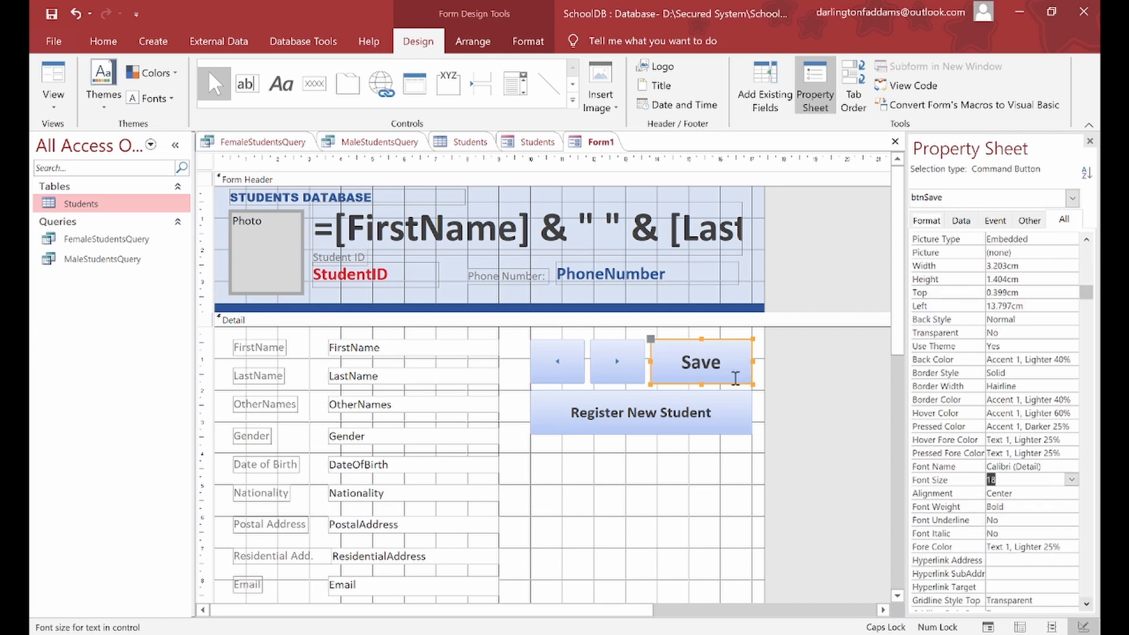
left_click(735, 378)
left_click(752, 339)
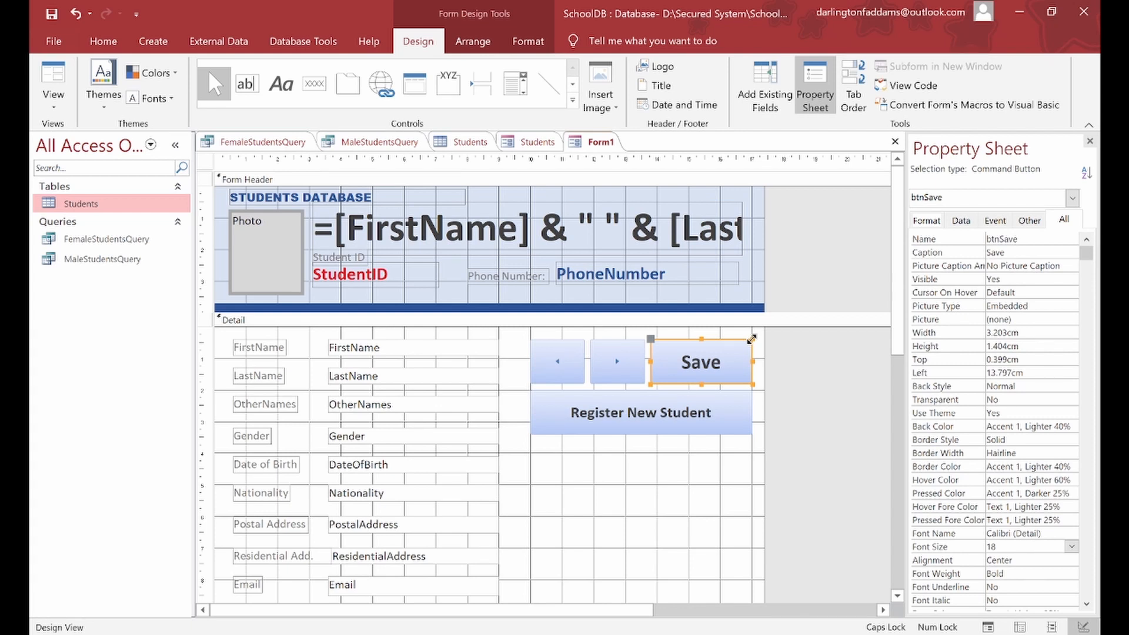
Step: Make the Save caption white and its background Green, Accent 6, Darker 25%
left_click(1068, 547)
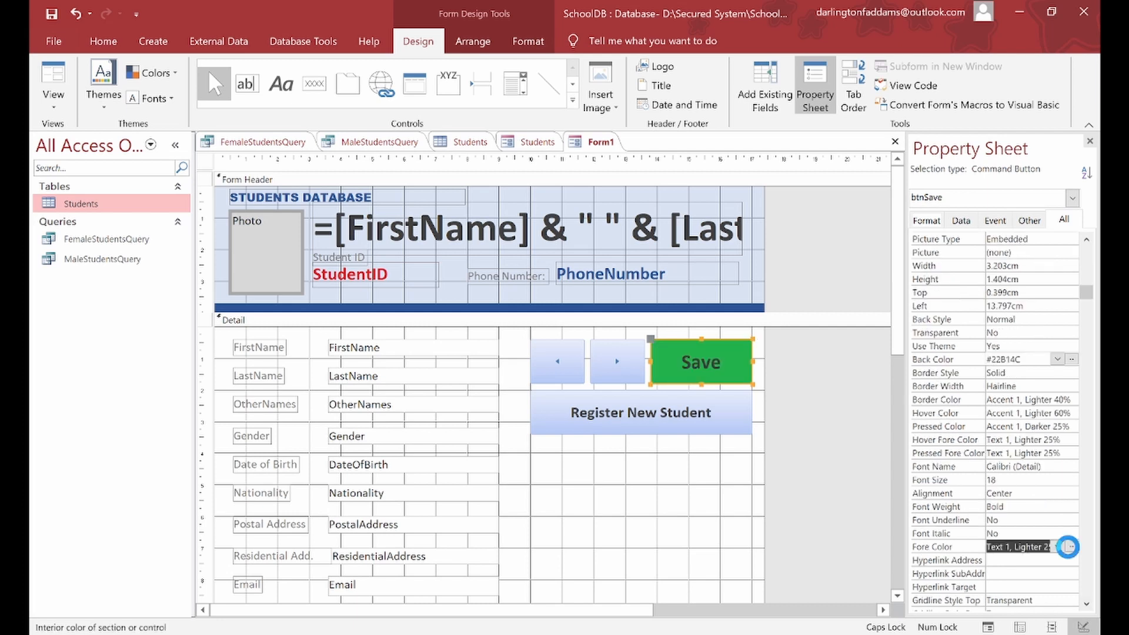
left_click(1065, 547)
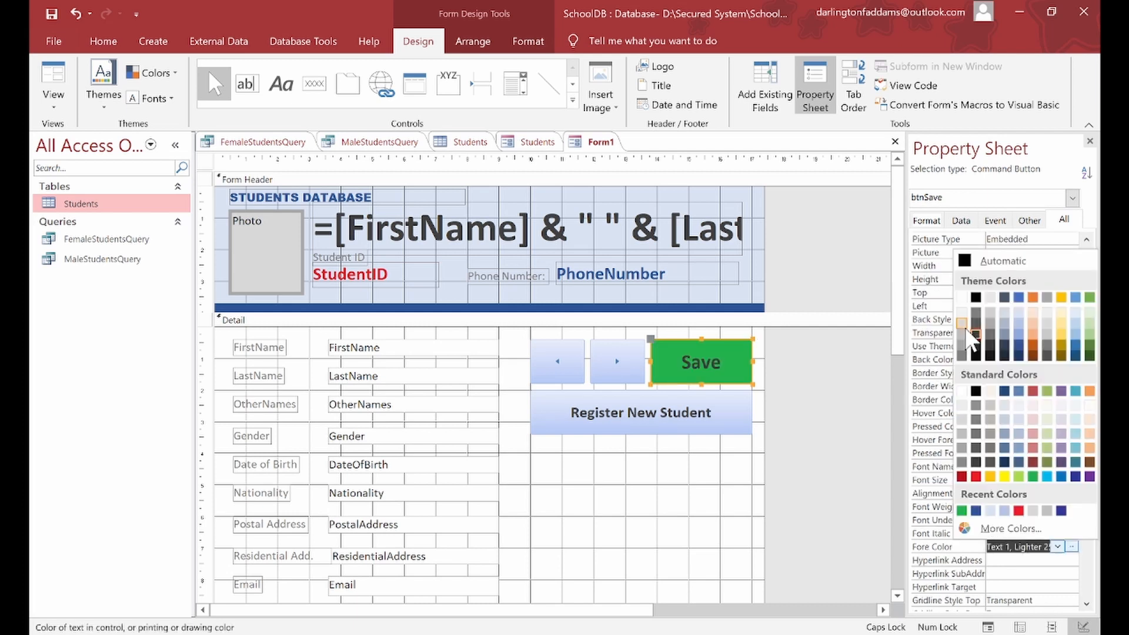
left_click(962, 298)
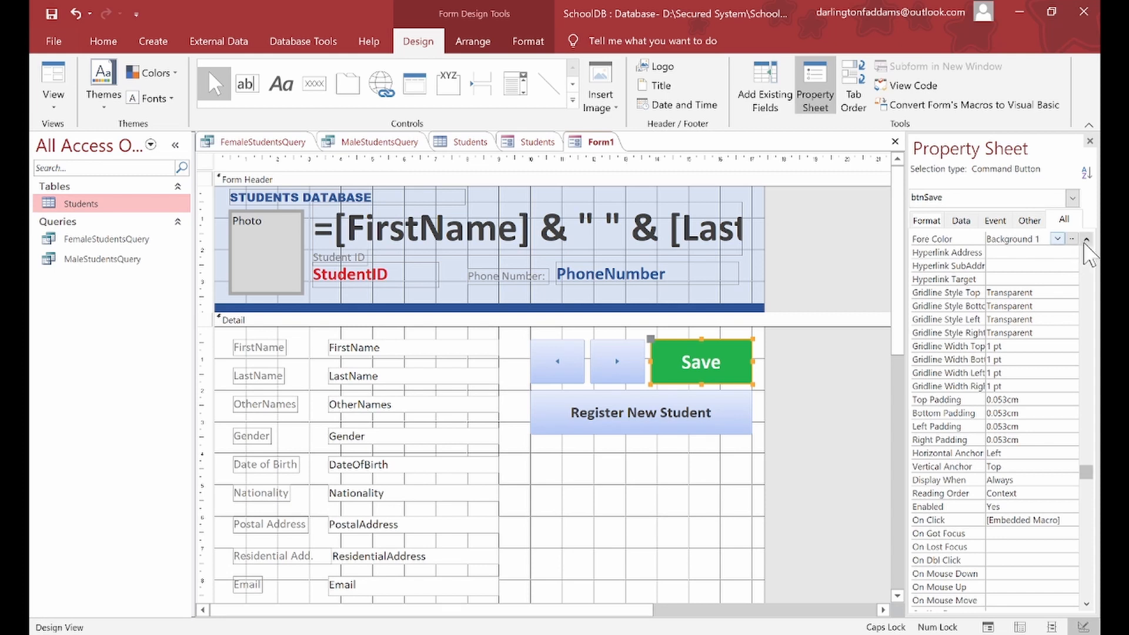
scroll(1088, 259, "up", 10)
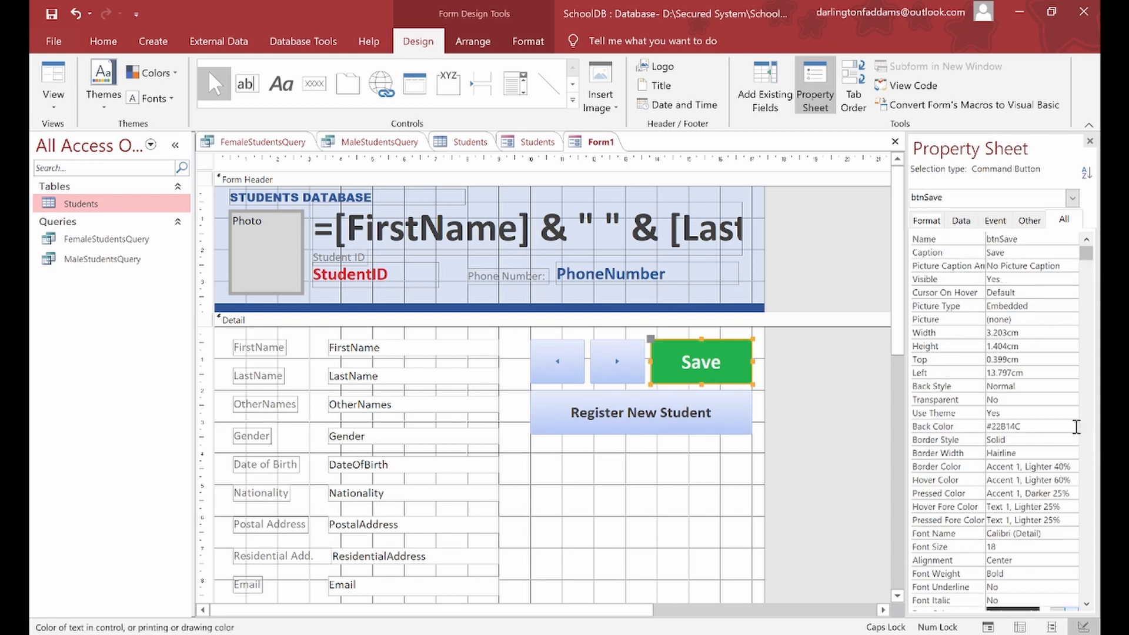
left_click(1076, 426)
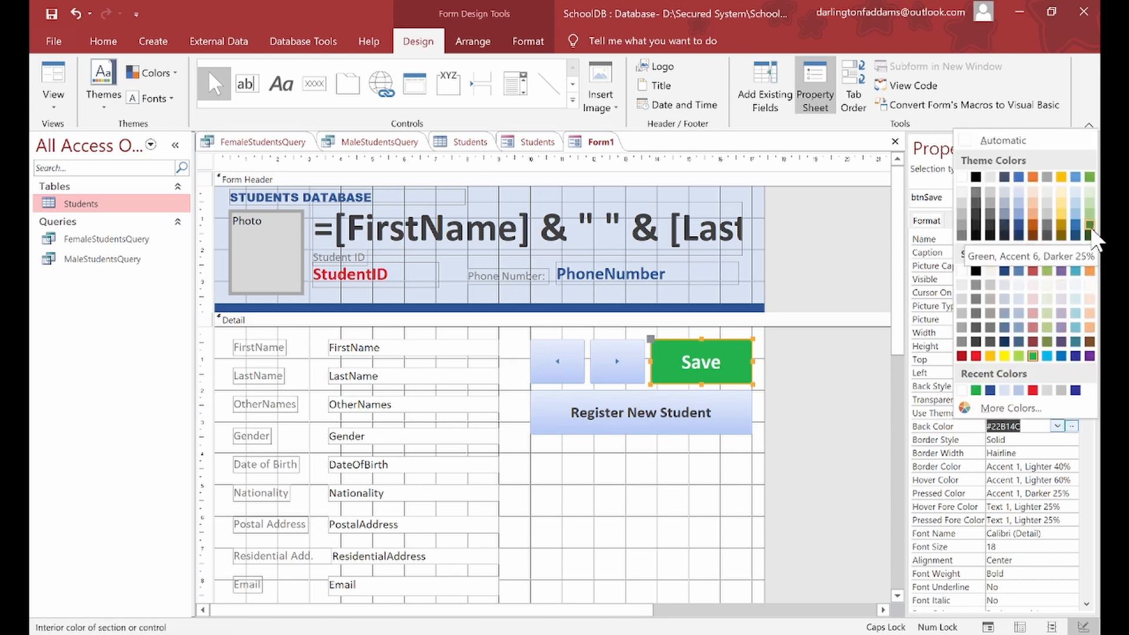
left_click(1089, 226)
left_click(695, 548)
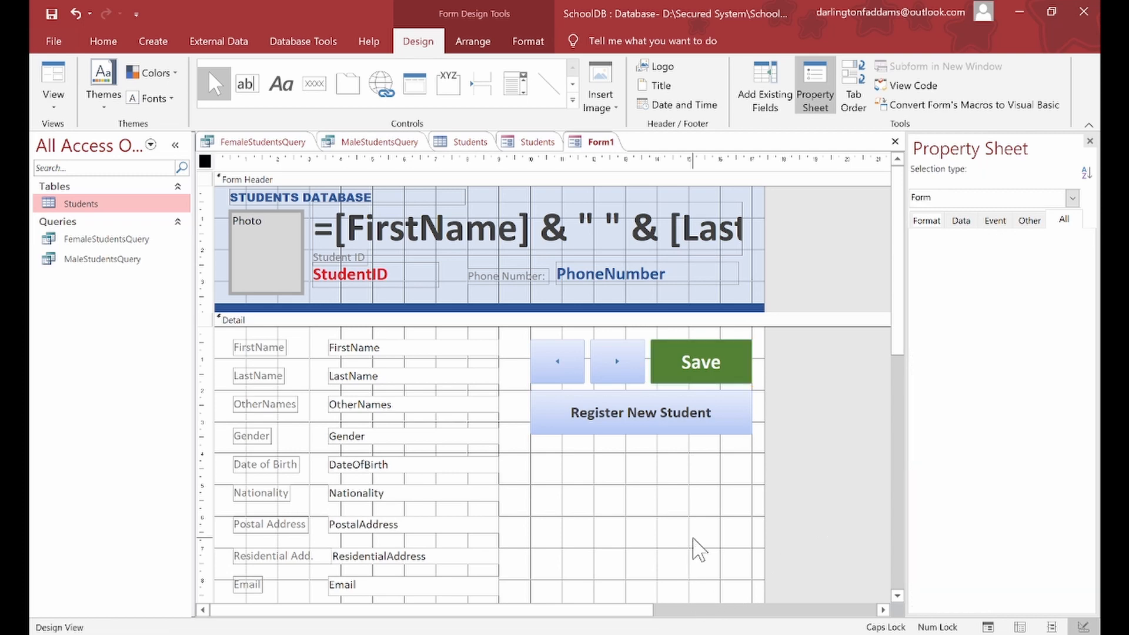
Step: Switch Form1 to Form View and step forward two student records
left_click(64, 77)
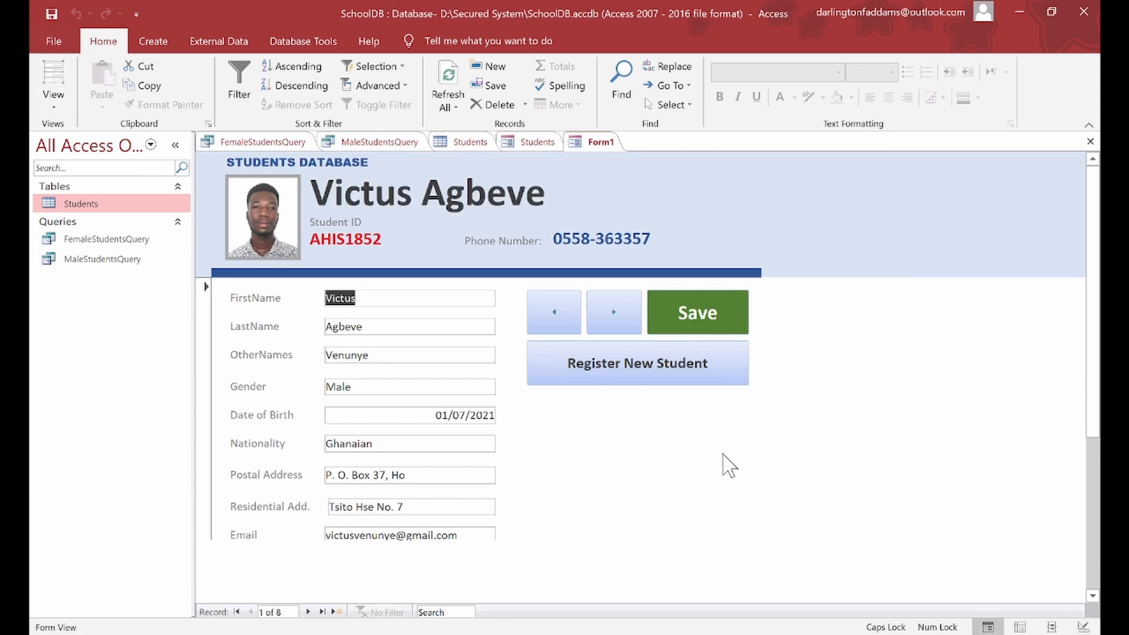
left_click(616, 316)
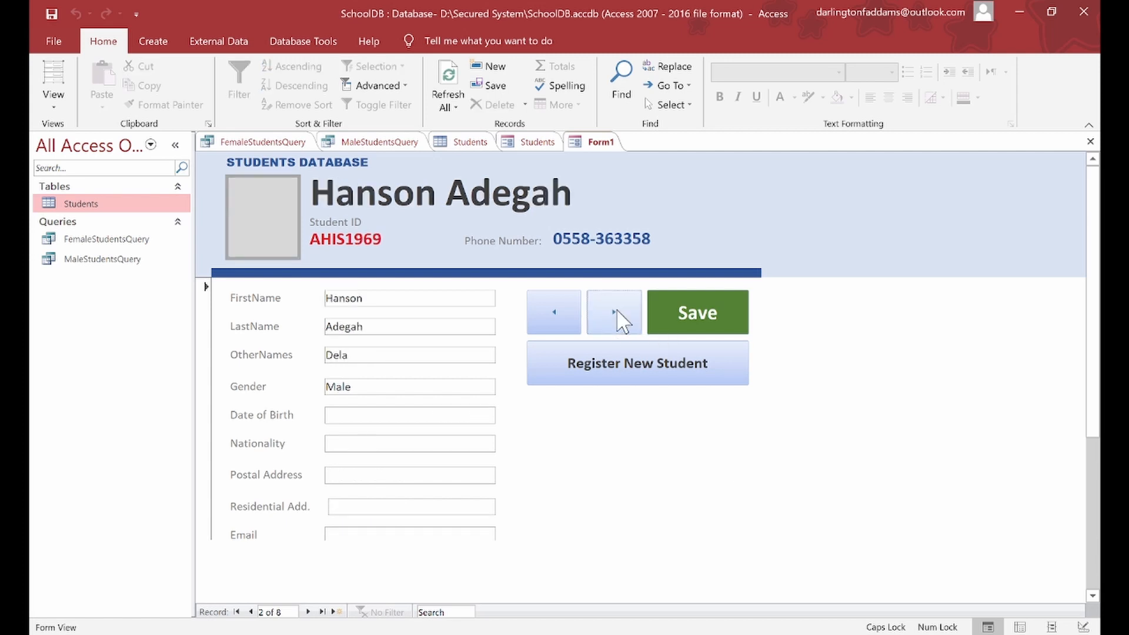
left_click(620, 319)
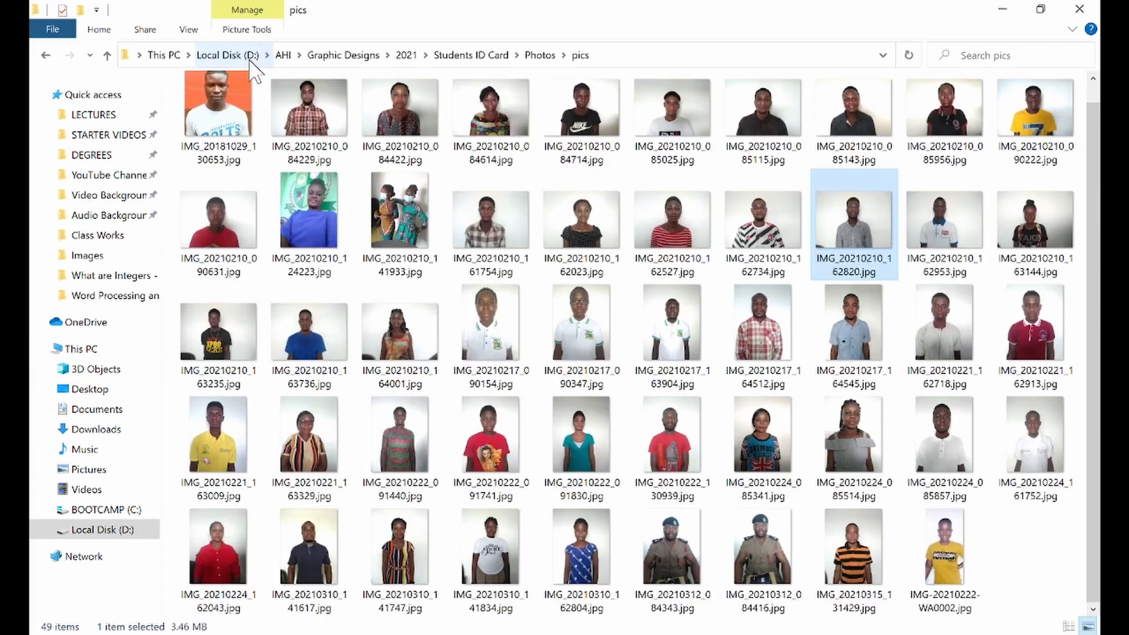
Step: Go to Local Disk (D:), select male-passport-size-2.jpg, and minimize File Explorer
left_click(250, 55)
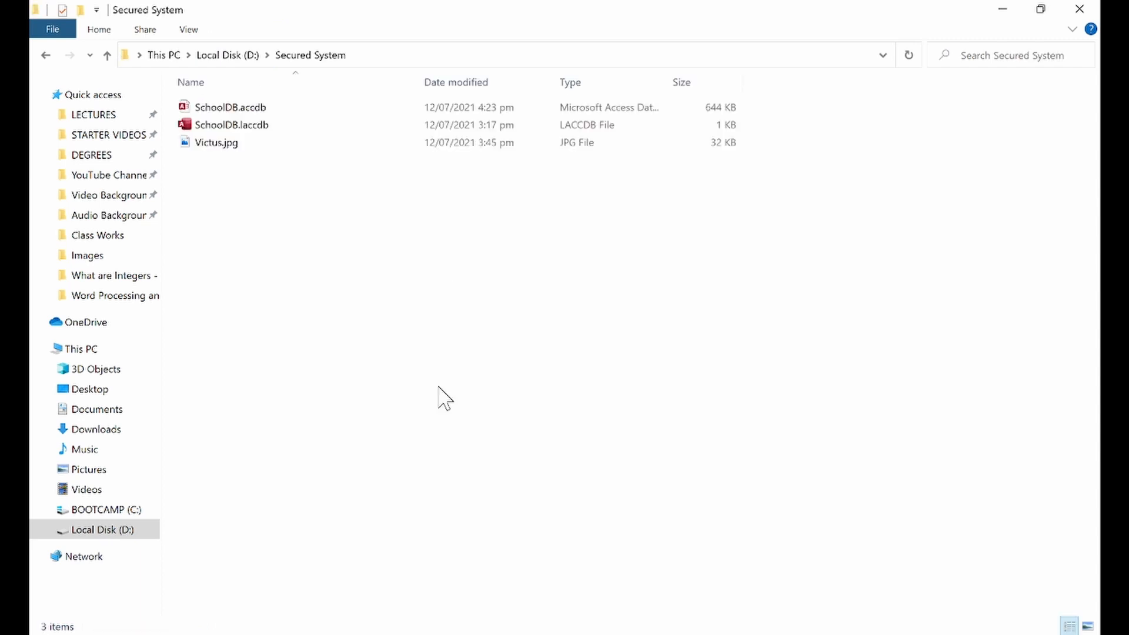
key("ctrl+v")
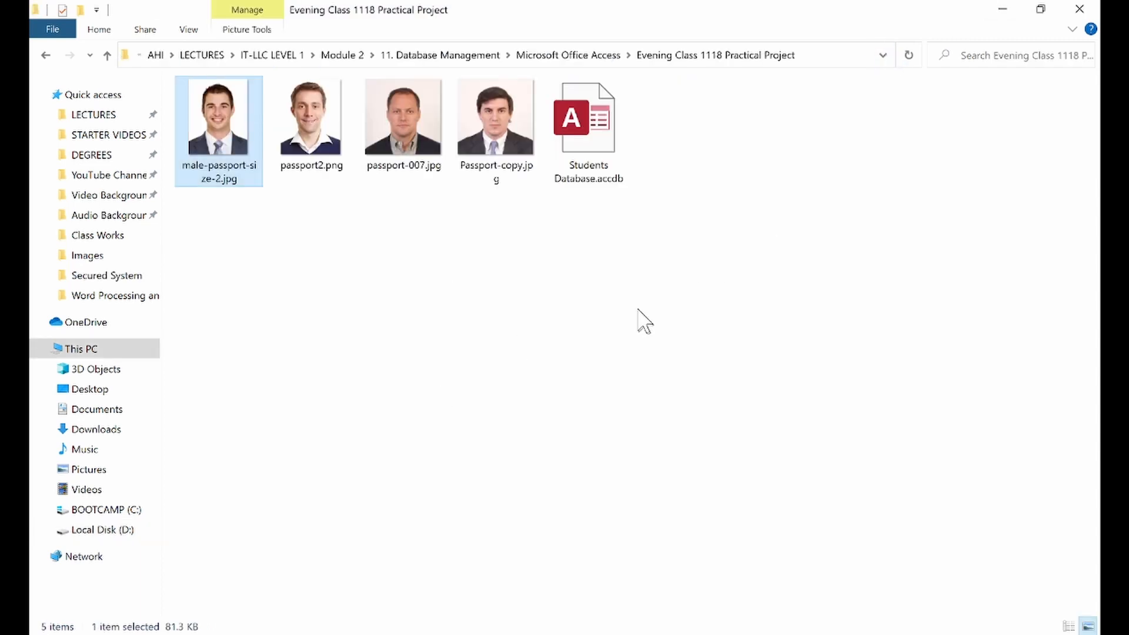
left_click(1002, 9)
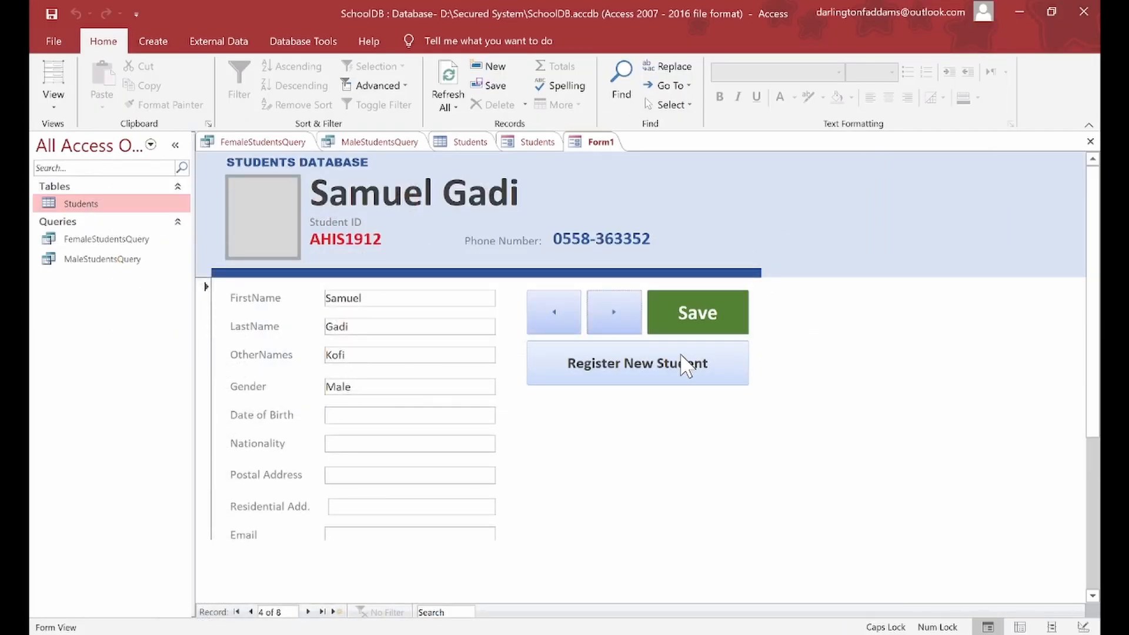
Step: Start a new student record and enter the first, last and other names with gender Male
left_click(687, 379)
left_click(687, 379)
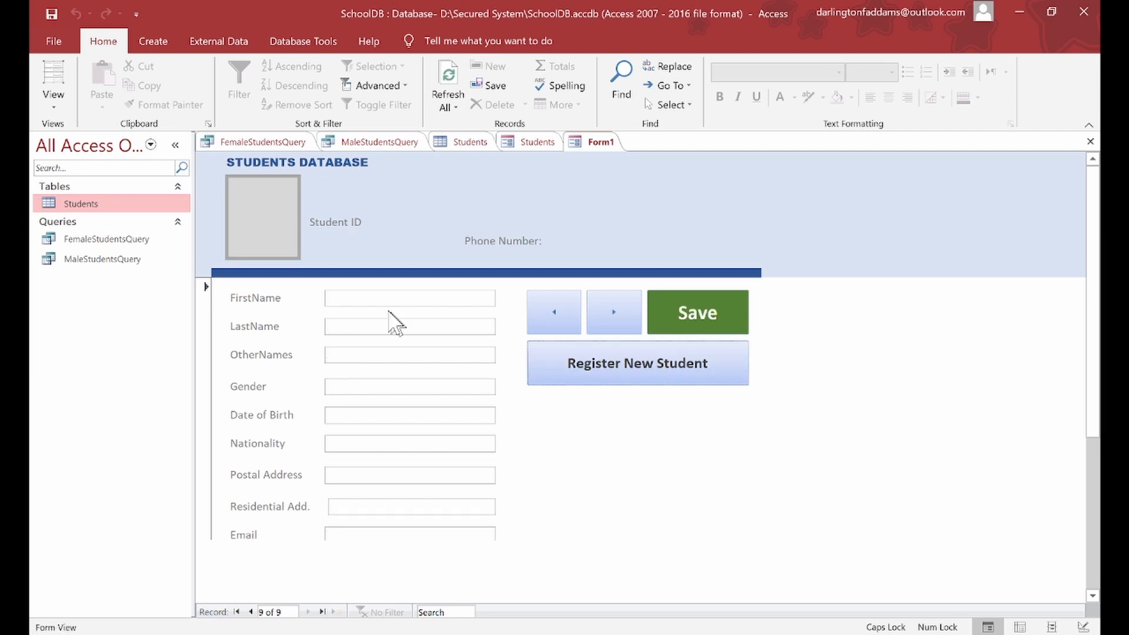
left_click(379, 301)
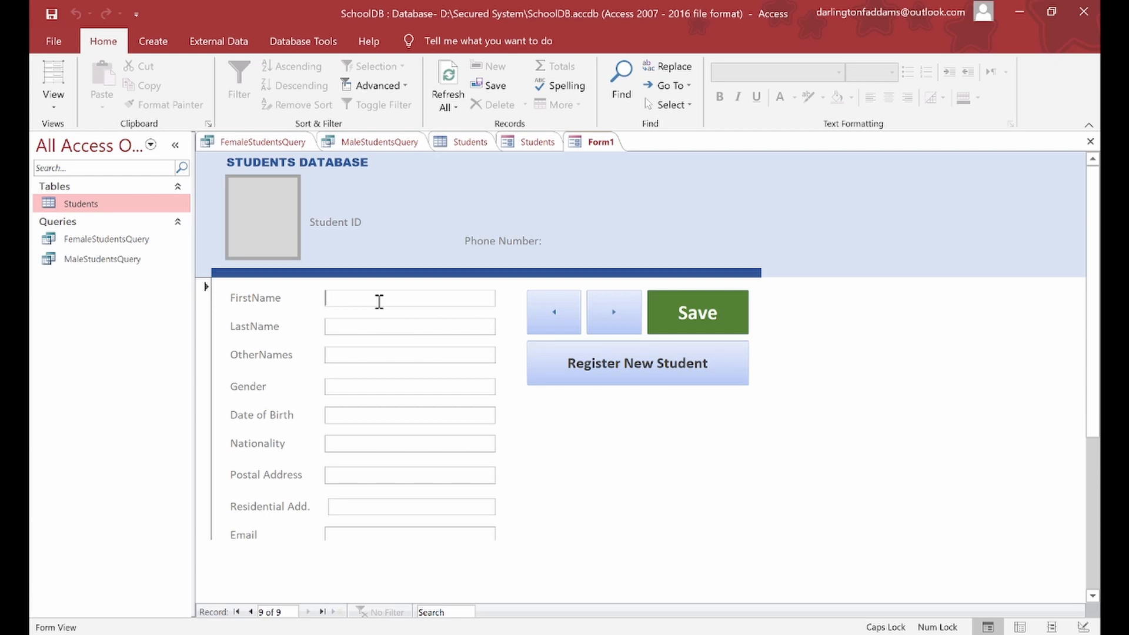
type("John")
key("Tab")
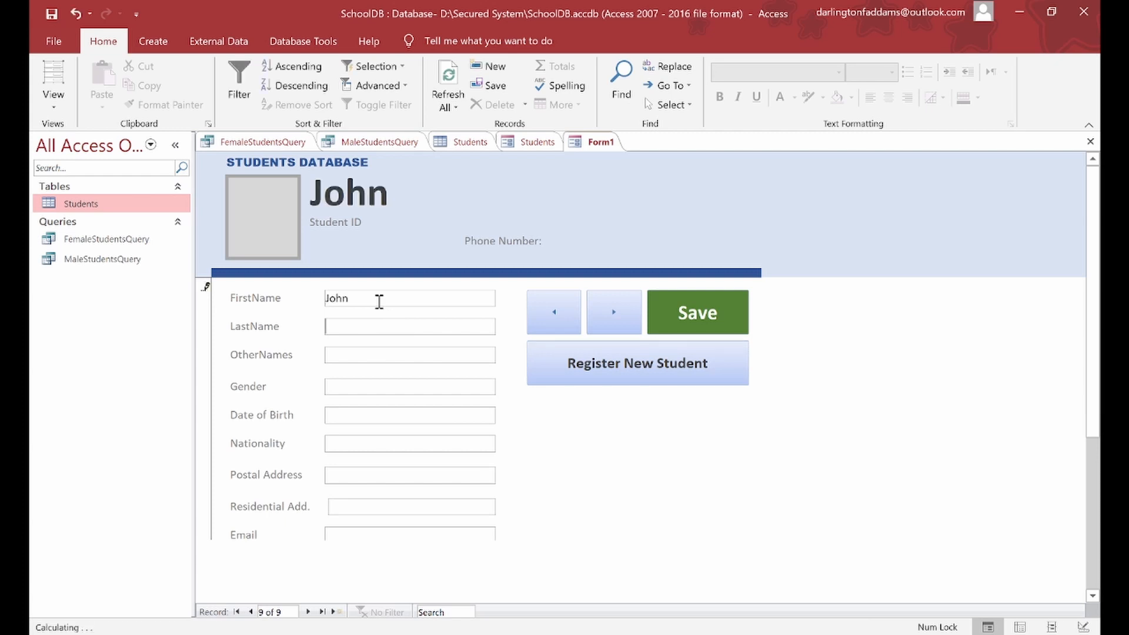
type("Doe")
key("Tab")
type("Smit")
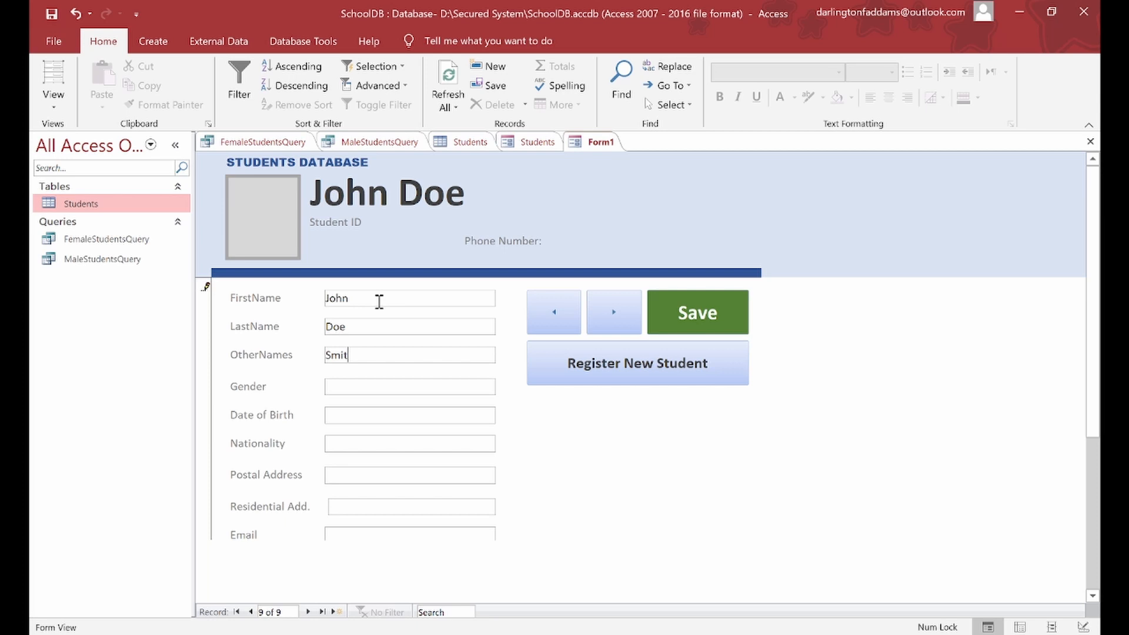
type("h")
key("Tab")
type("Male")
Step: Set the date of birth to 15/10/2019 and nationality to USA
left_click(364, 419)
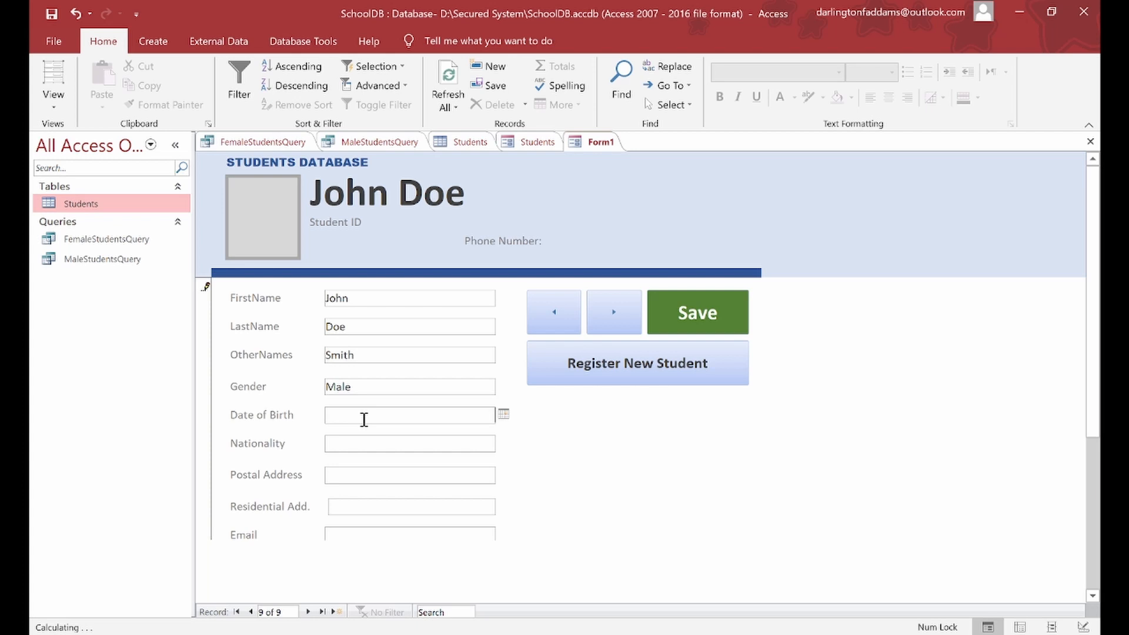
left_click(504, 414)
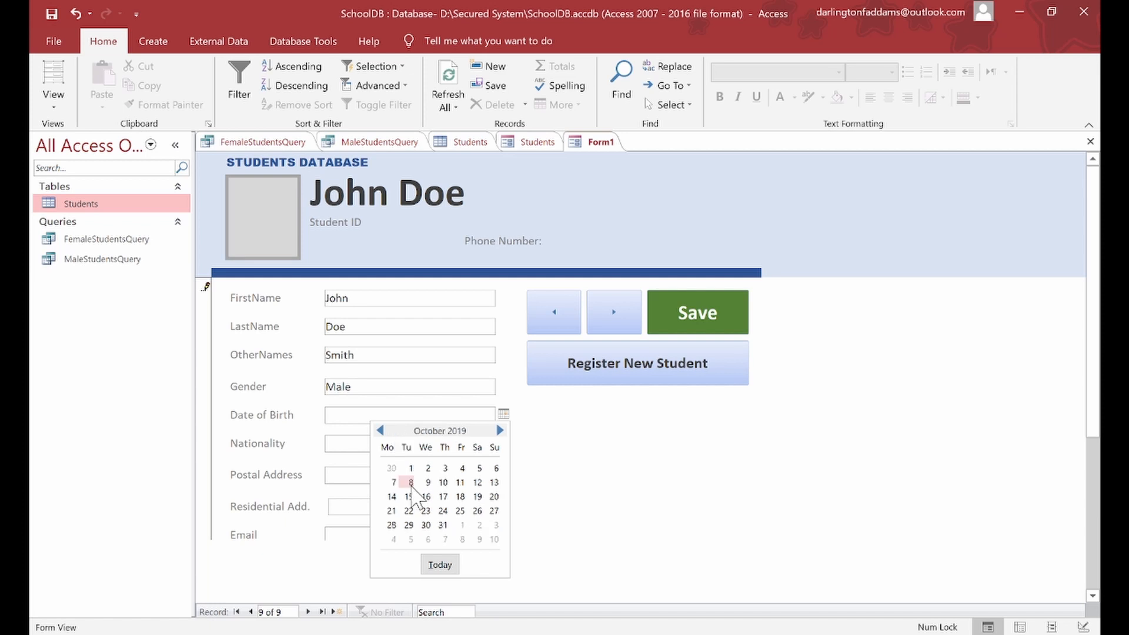
left_click(408, 496)
left_click(381, 445)
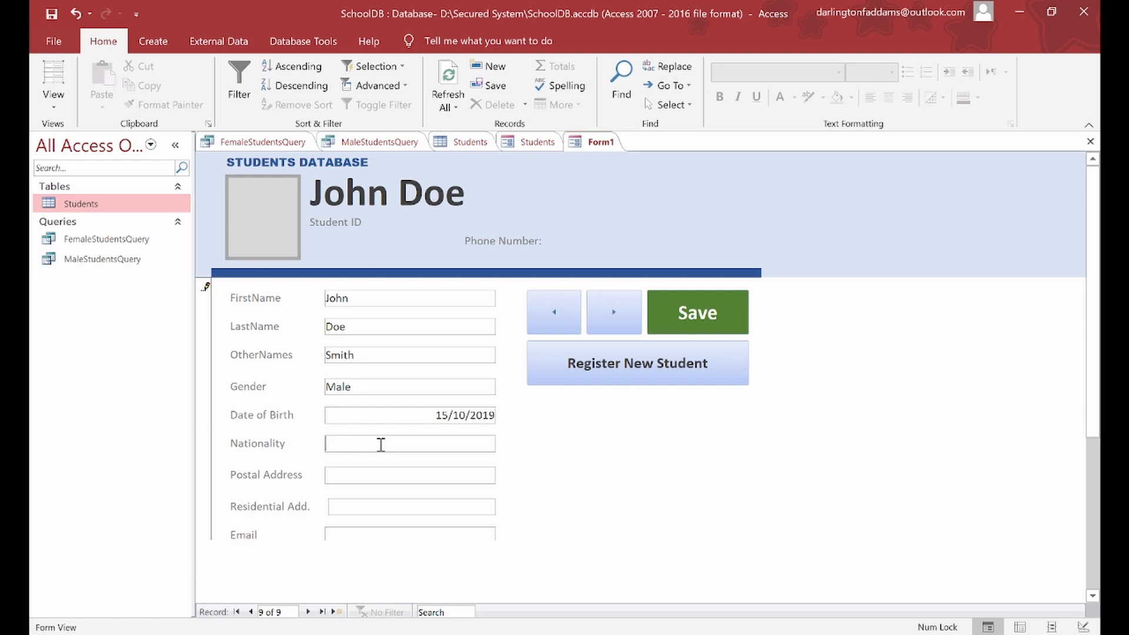
type("USA")
Step: Fill in the student's postal address, residential address and e-mail address
left_click(343, 474)
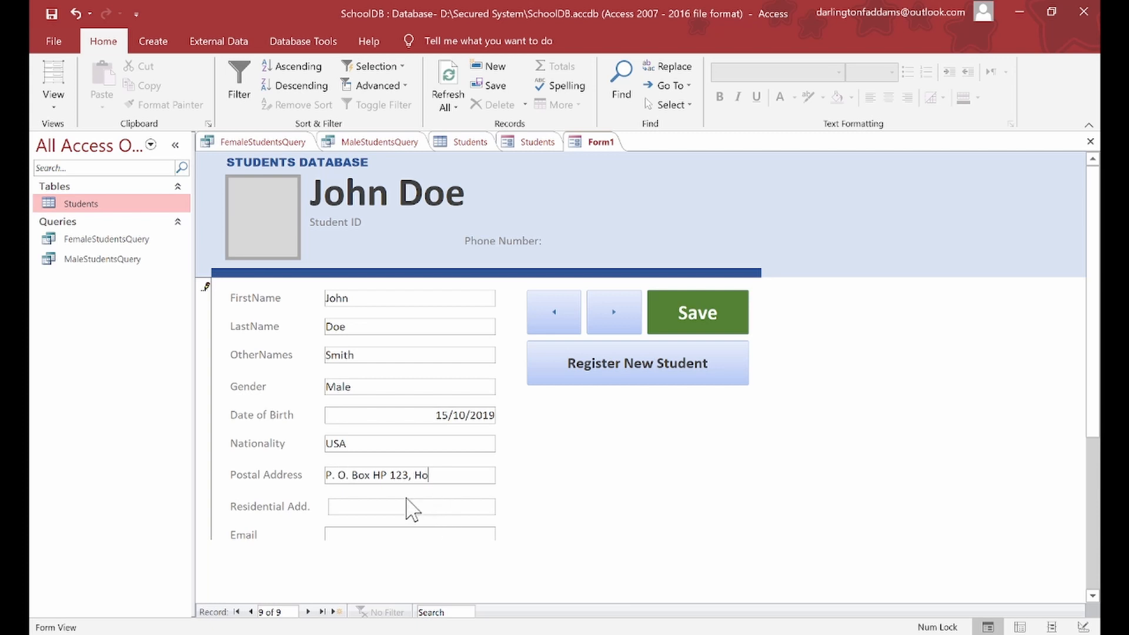
left_click(404, 505)
type("BAnk")
key("BackSpace")
key("BackSpace")
key("BackSpace")
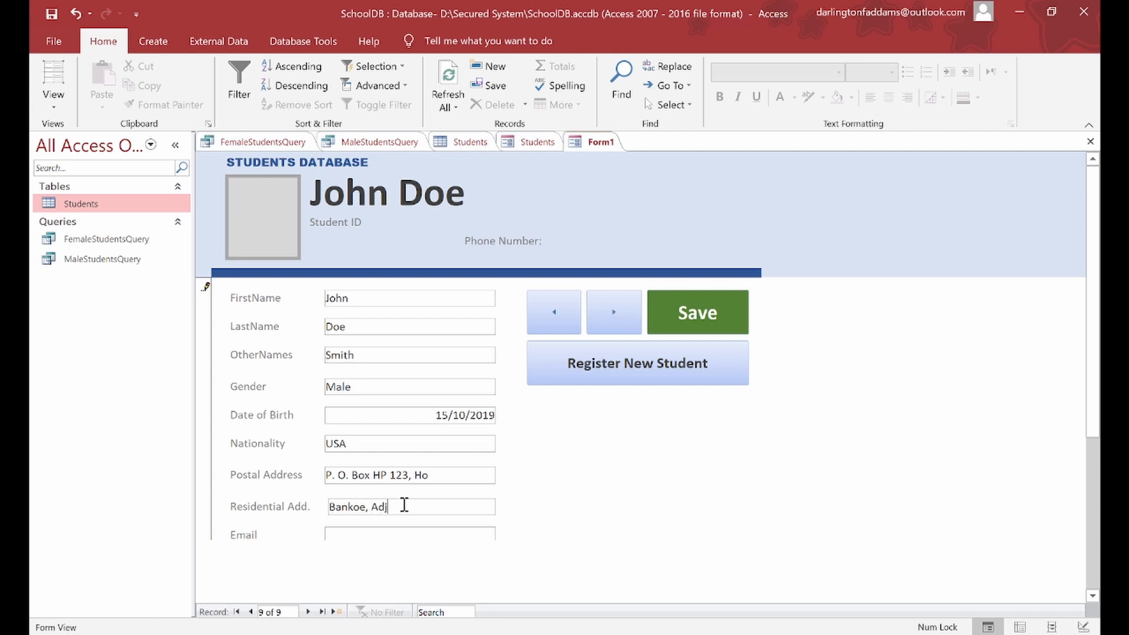
key("BackSpace")
key("BackSpace")
key("BackSpace")
type("ent King Graphix")
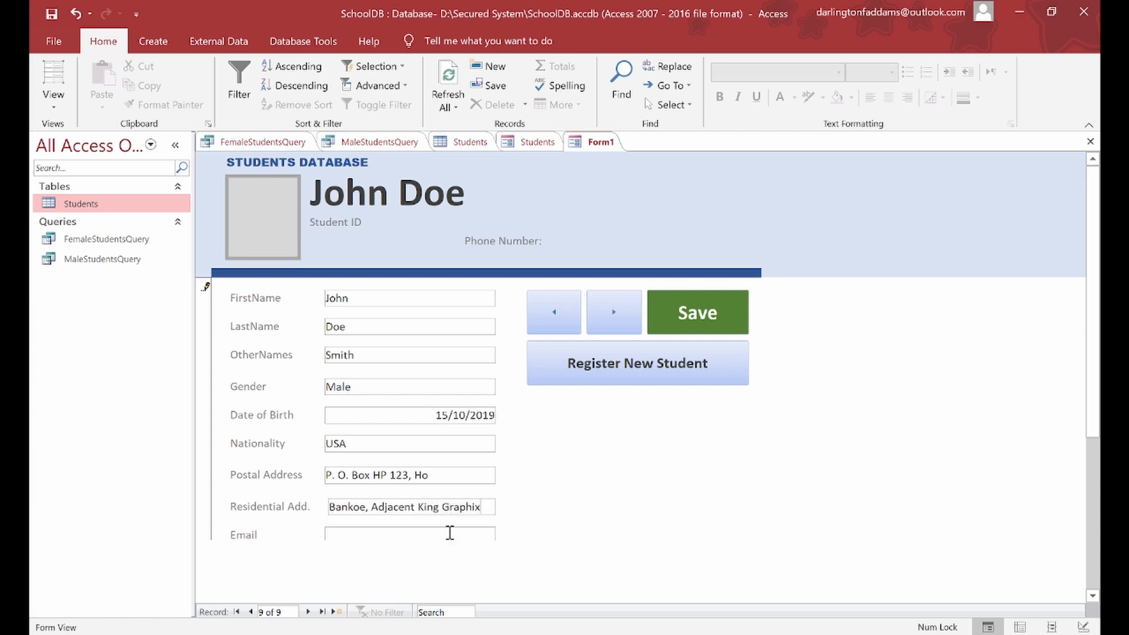
left_click(377, 536)
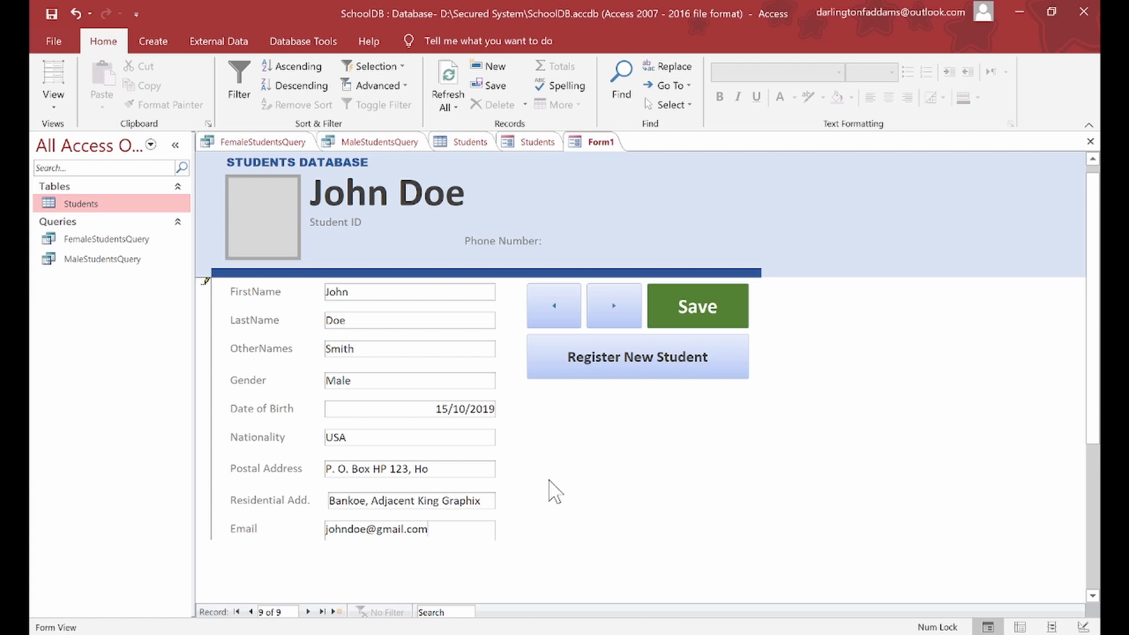
Step: Attach male-passport-size-2.jpg to the student's photo field and confirm
double_click(269, 212)
left_click(690, 274)
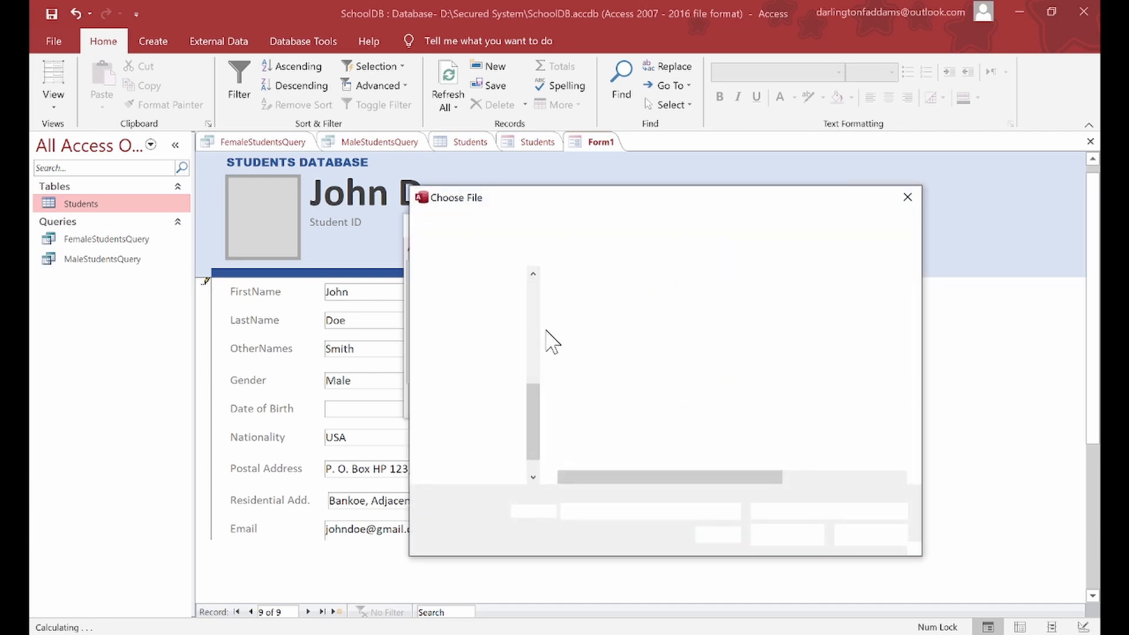
double_click(599, 301)
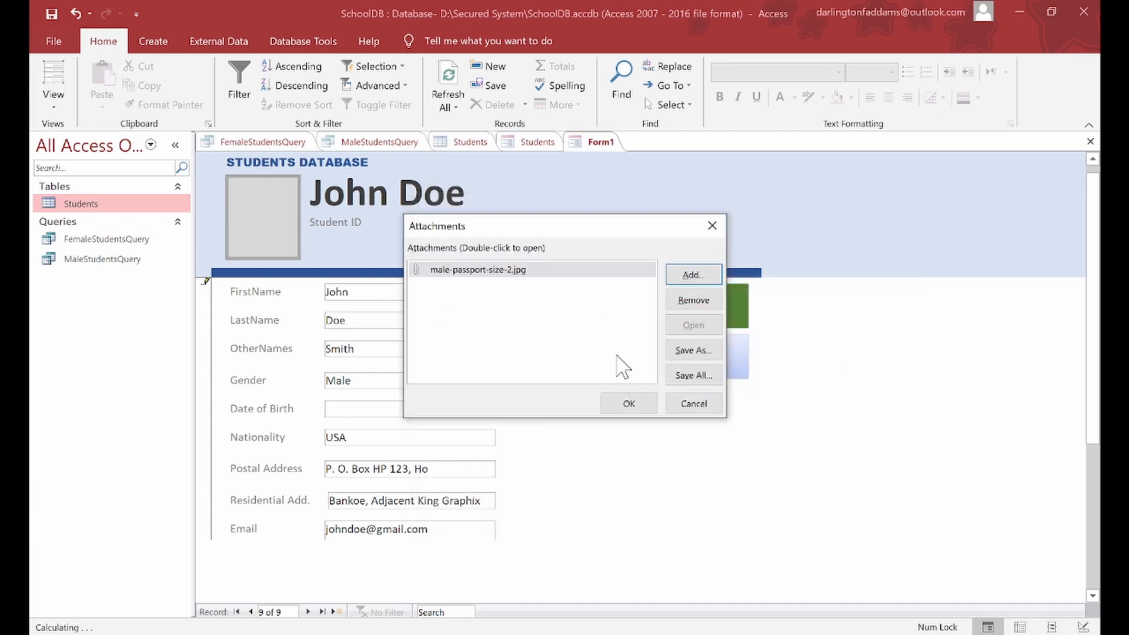
left_click(626, 402)
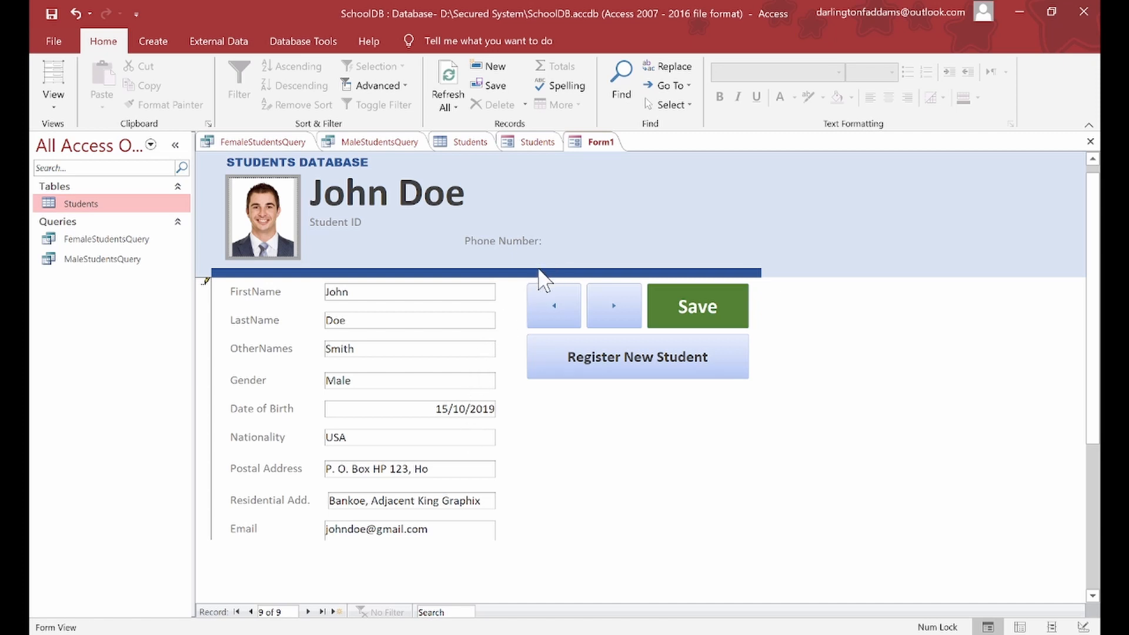
Step: Save the current student record, then page back and forth through the other records
left_click(701, 308)
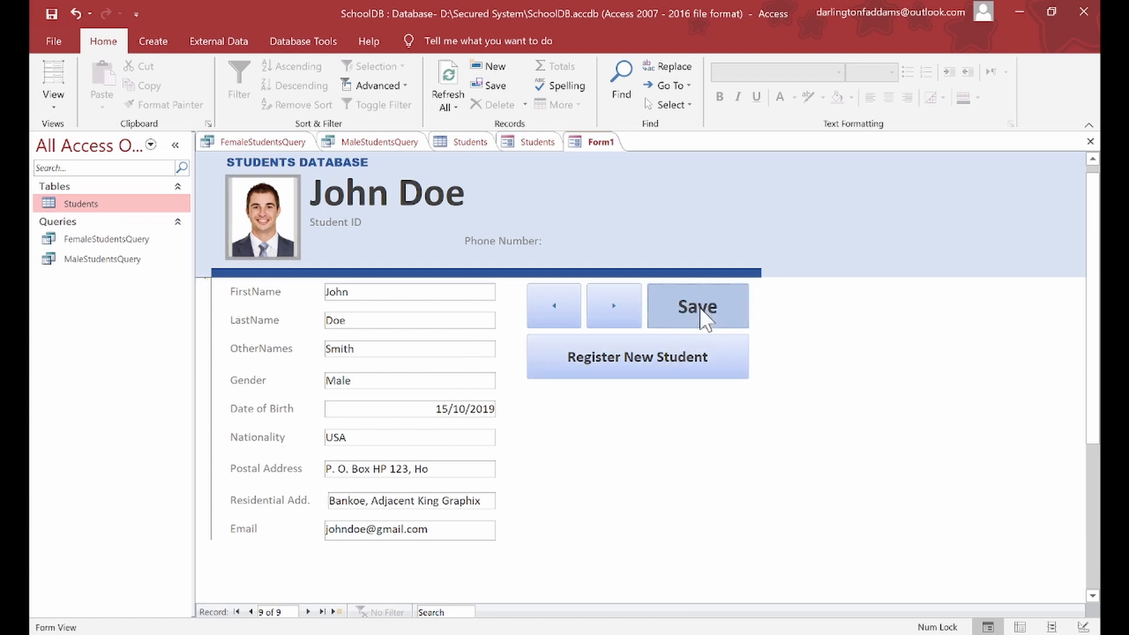
left_click(574, 313)
left_click(575, 312)
left_click(574, 312)
left_click(574, 313)
left_click(574, 312)
left_click(574, 312)
left_click(575, 312)
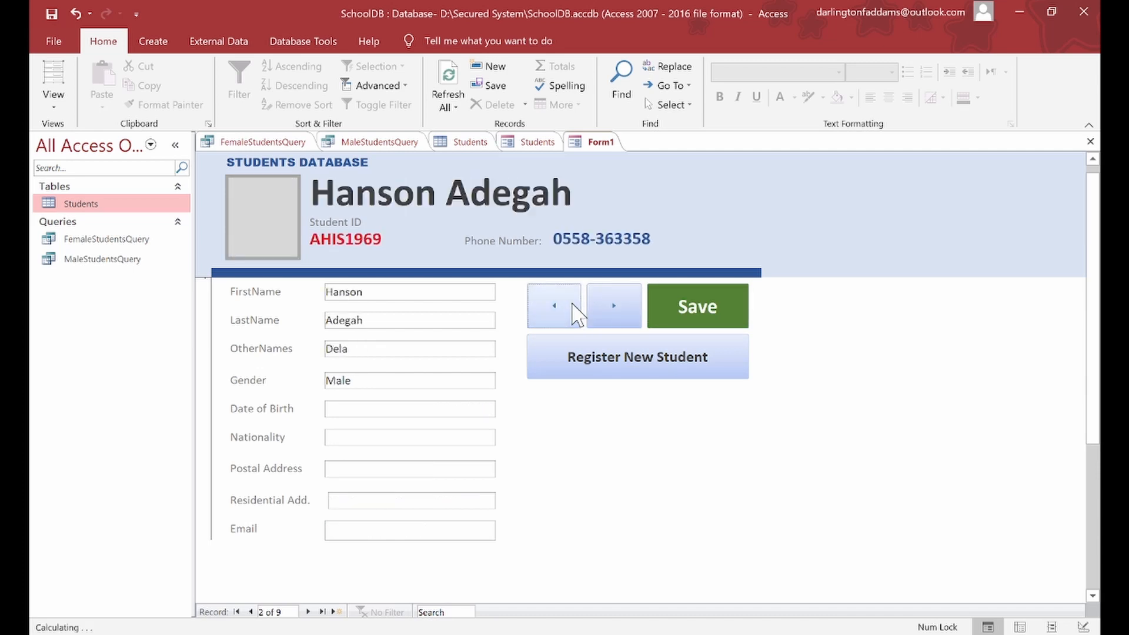
left_click(574, 312)
left_click(609, 299)
left_click(610, 299)
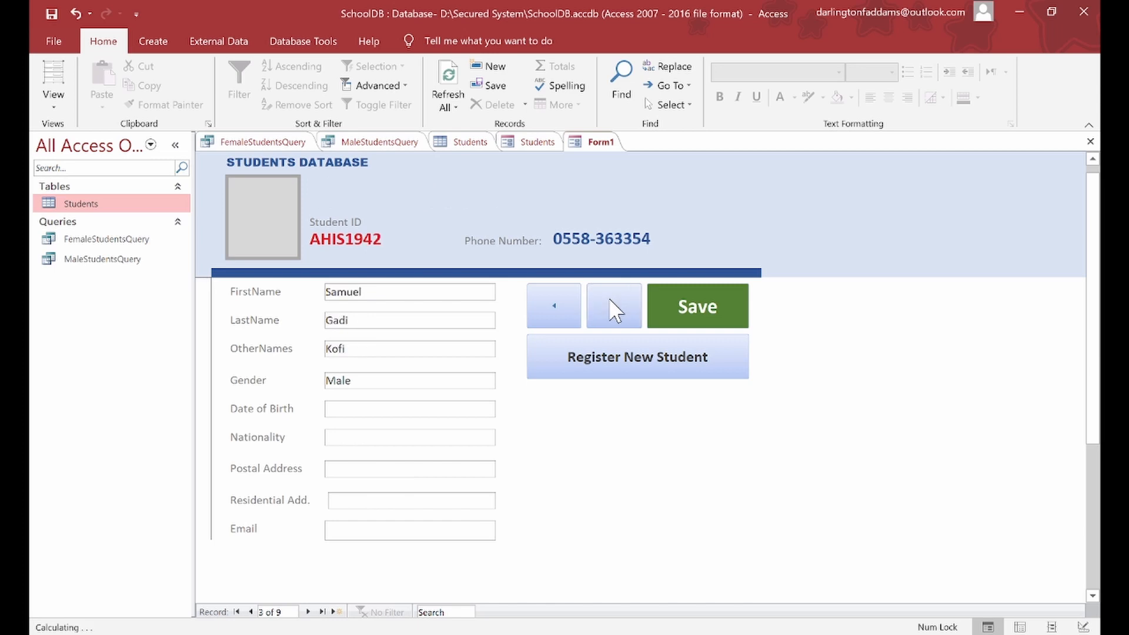
left_click(610, 300)
left_click(609, 300)
left_click(610, 300)
left_click(610, 300)
left_click(609, 300)
left_click(610, 300)
left_click(610, 300)
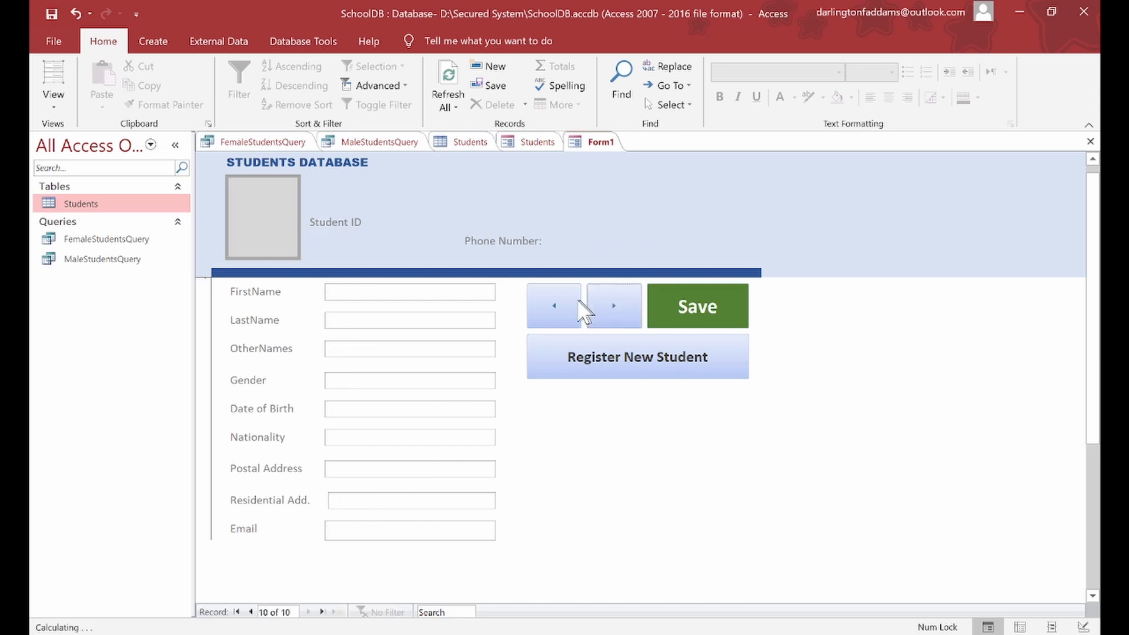
left_click(556, 306)
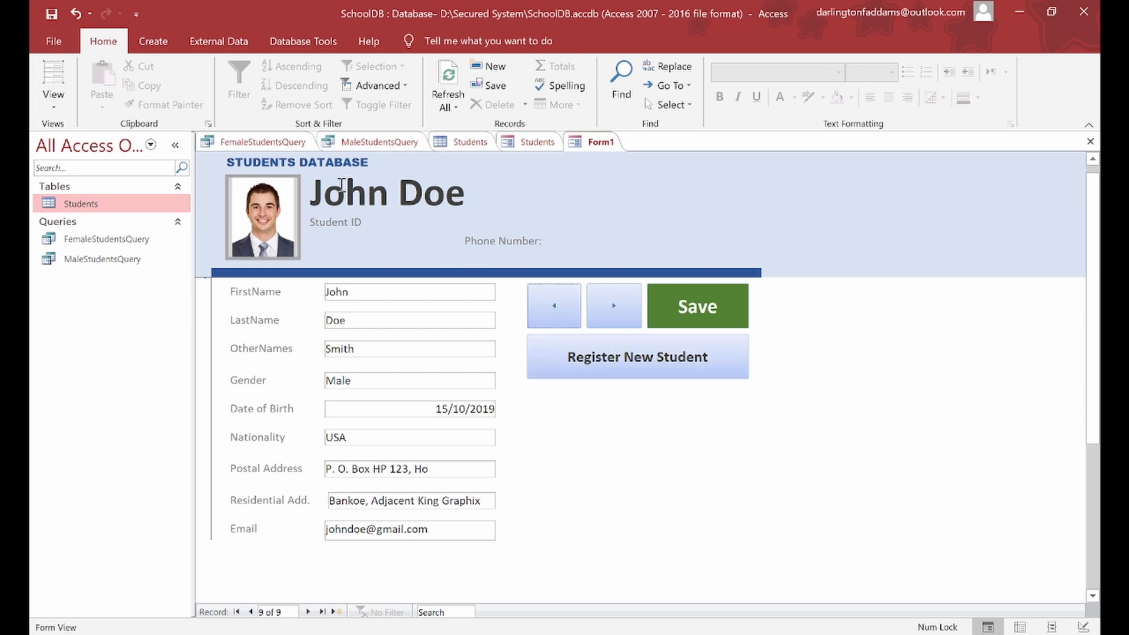
Step: Switch the form to Design View and select the Photo control
left_click(54, 114)
left_click(118, 246)
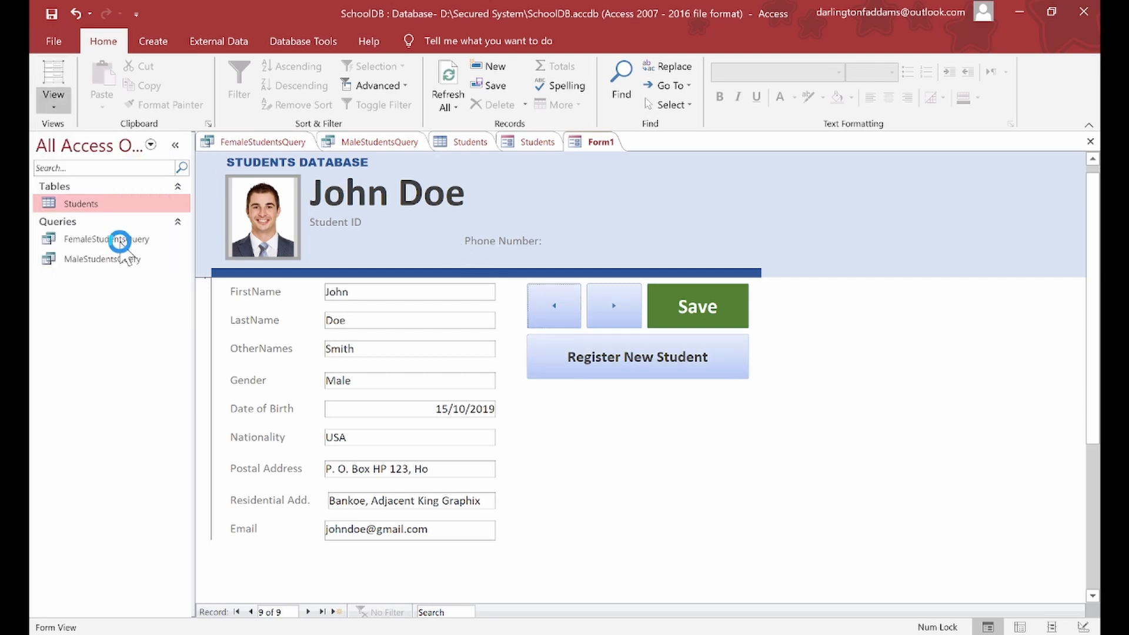
left_click(281, 259)
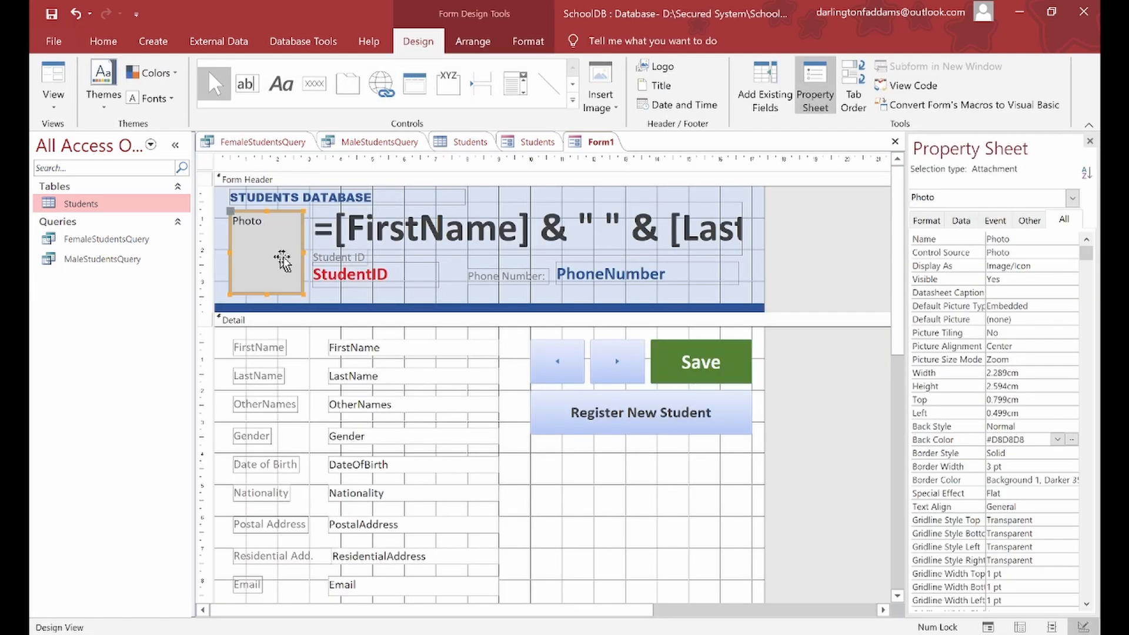
Step: Make the photo box background white, widen ResidentialAddress to 5.407cm, and show the Field List
left_click(1073, 439)
left_click(962, 291)
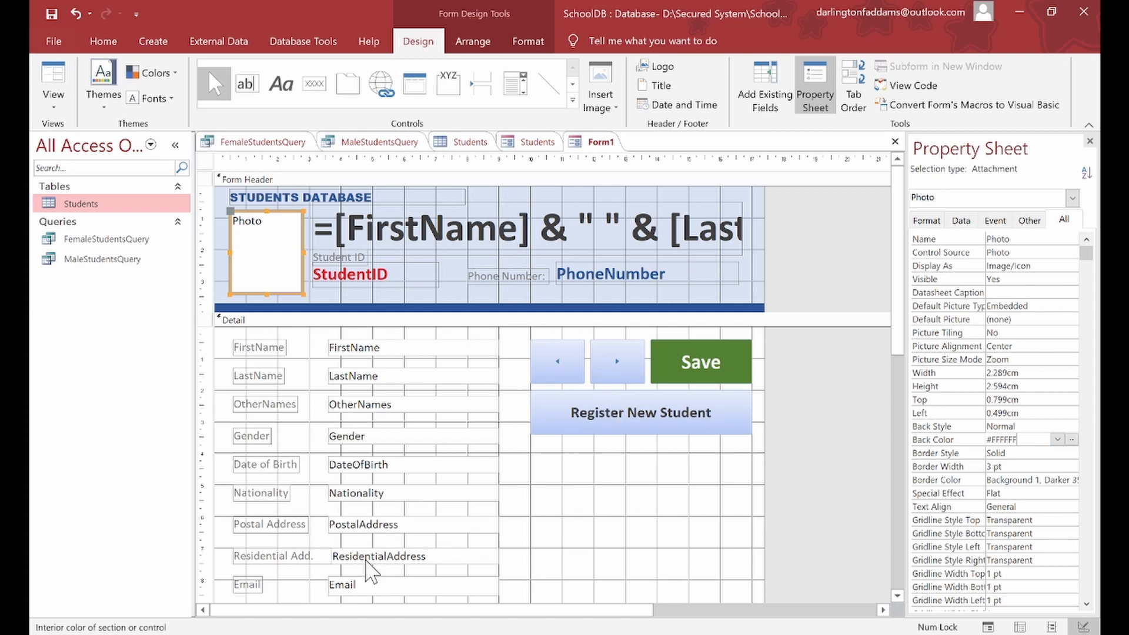
left_click(367, 560)
left_click_drag(328, 555, 324, 555)
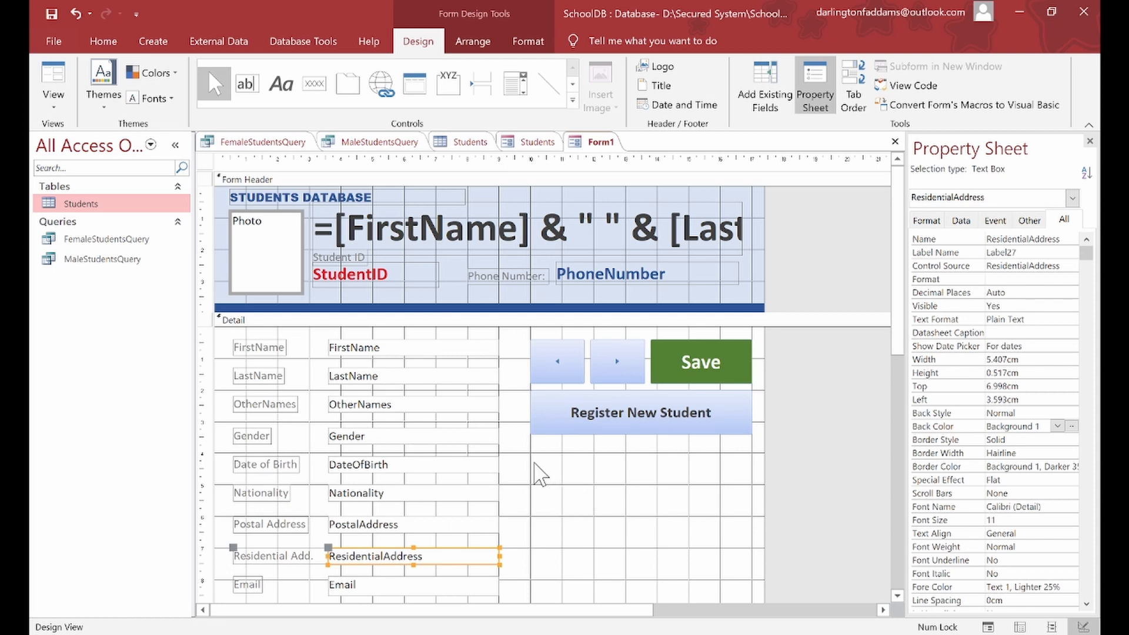
left_click(535, 463)
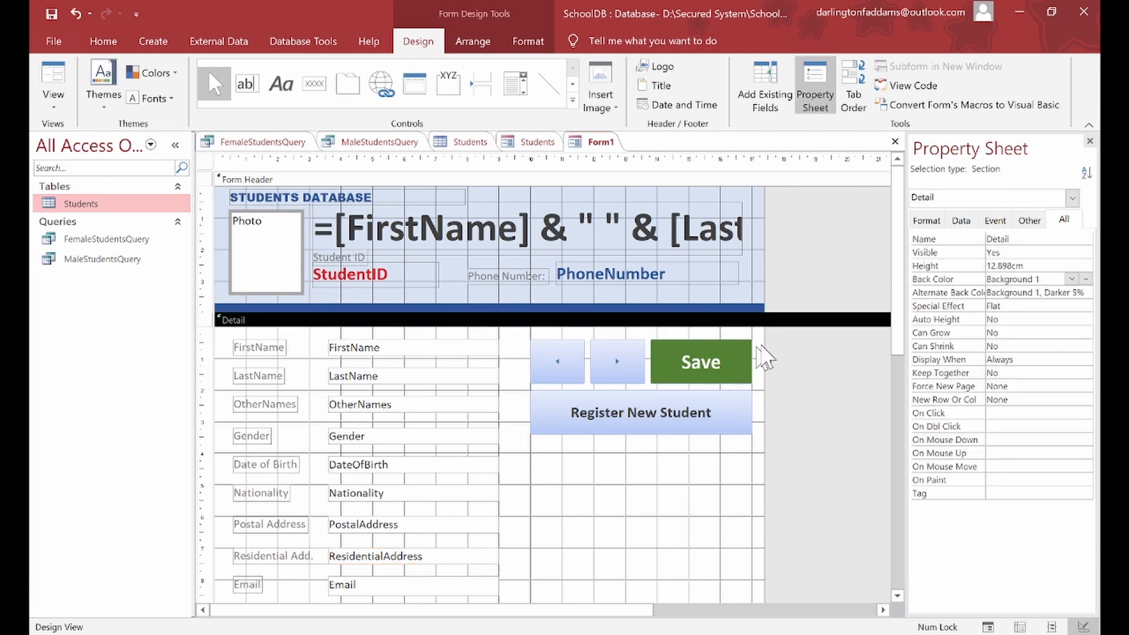
left_click(781, 82)
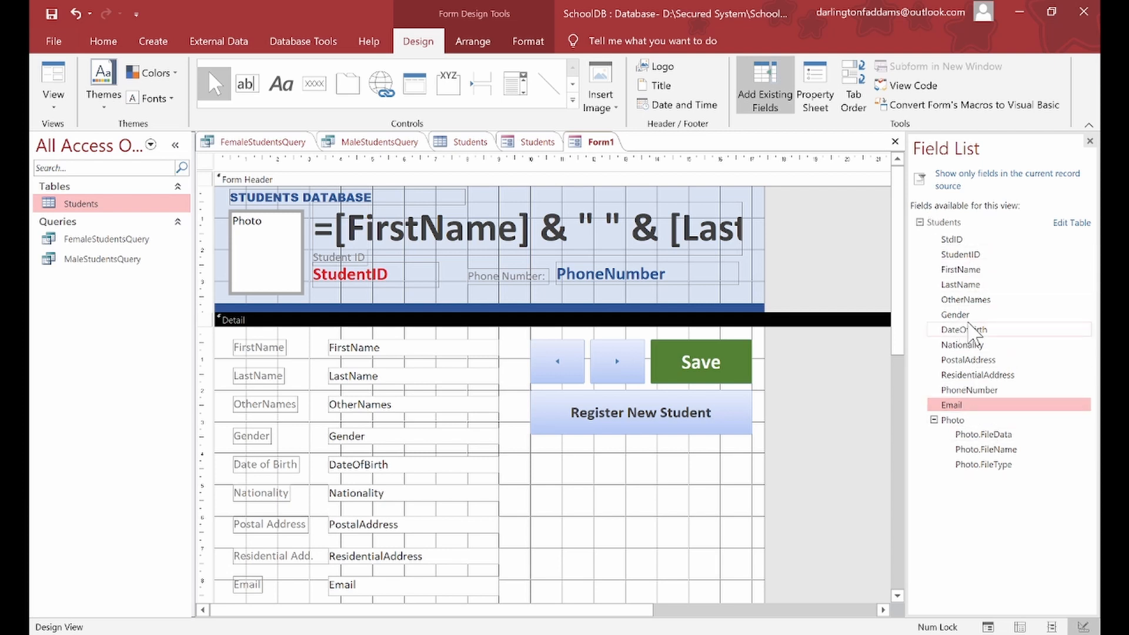
Step: Drop the StudentID and PhoneNumber fields onto the Detail section below Register New Student
left_click_drag(967, 254, 642, 474)
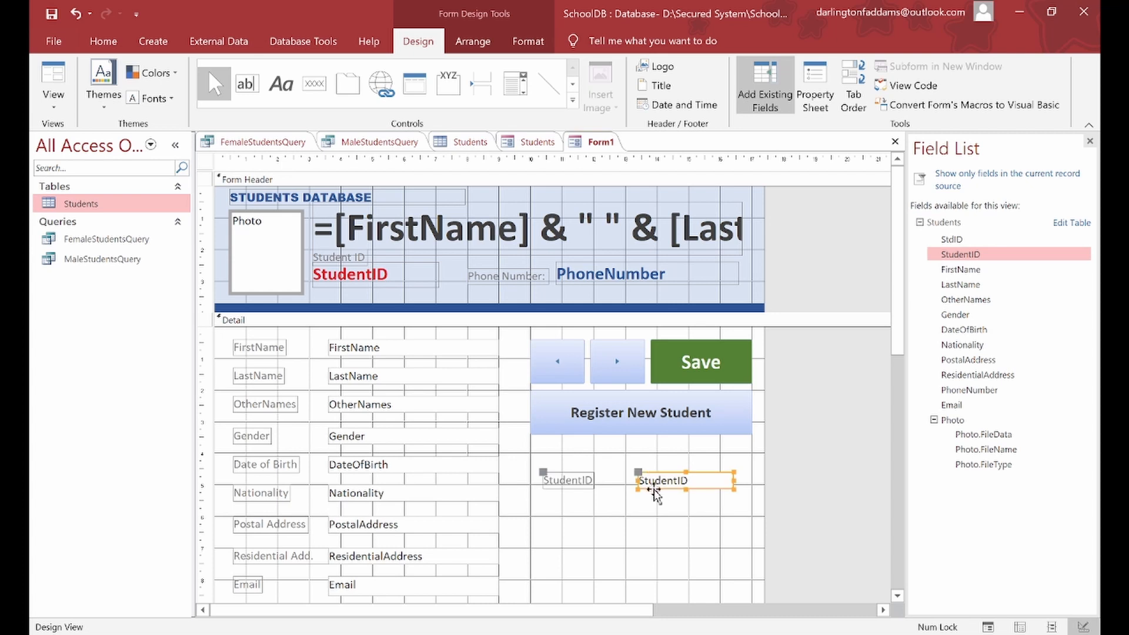
left_click_drag(637, 476, 553, 461)
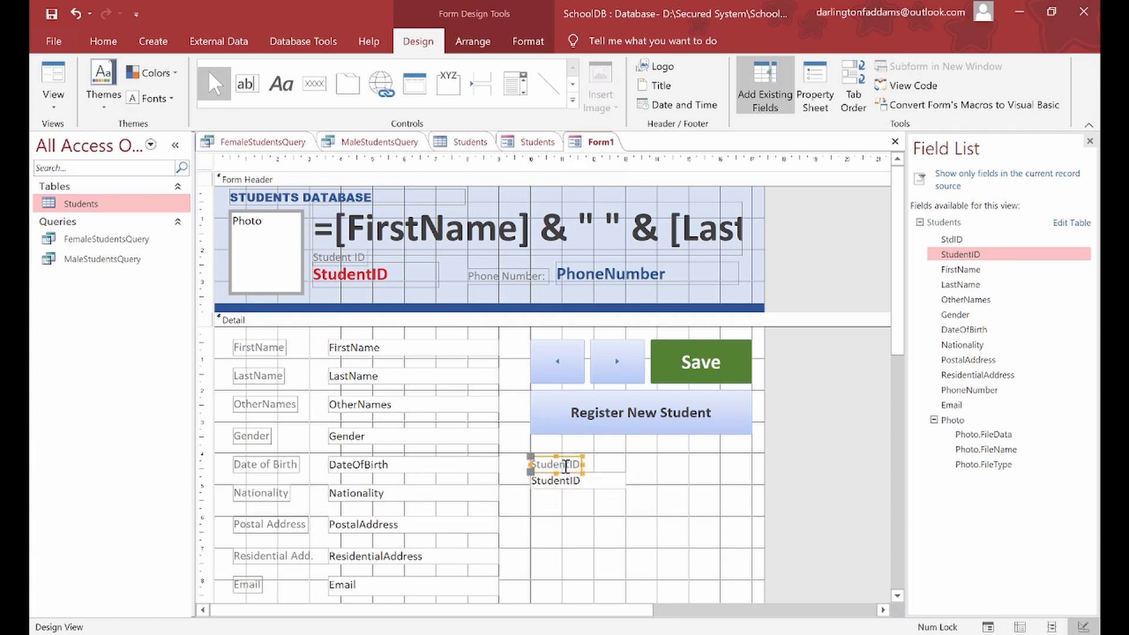
mouse_move(562, 462)
left_mouse_down()
mouse_move(560, 449)
mouse_move(565, 471)
left_mouse_up()
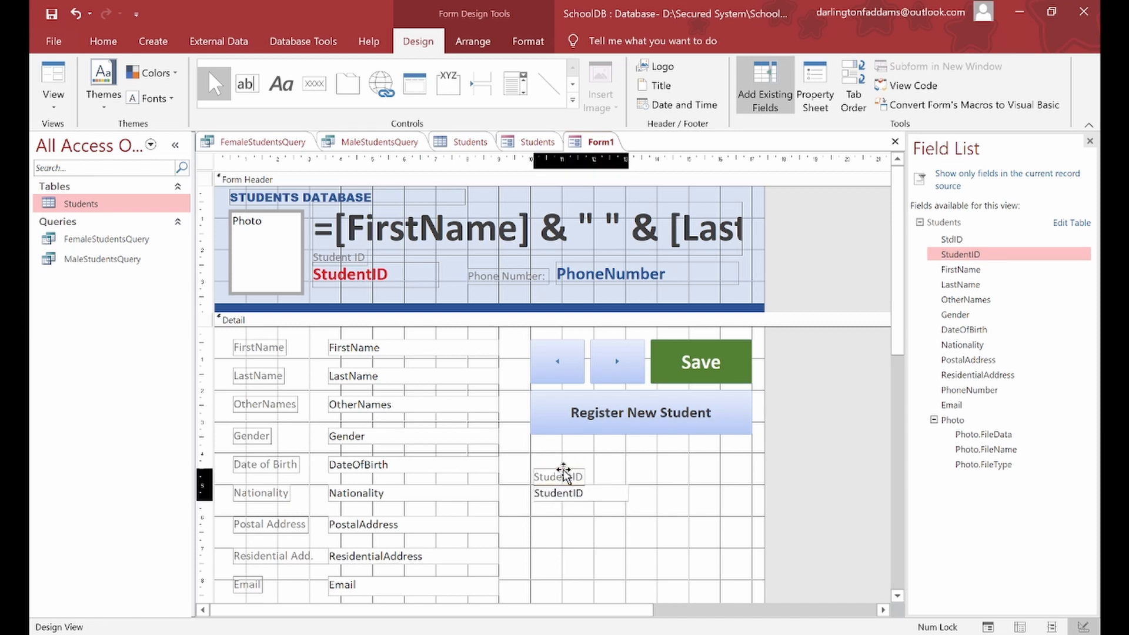
left_click(622, 493)
left_click_drag(628, 491, 751, 484)
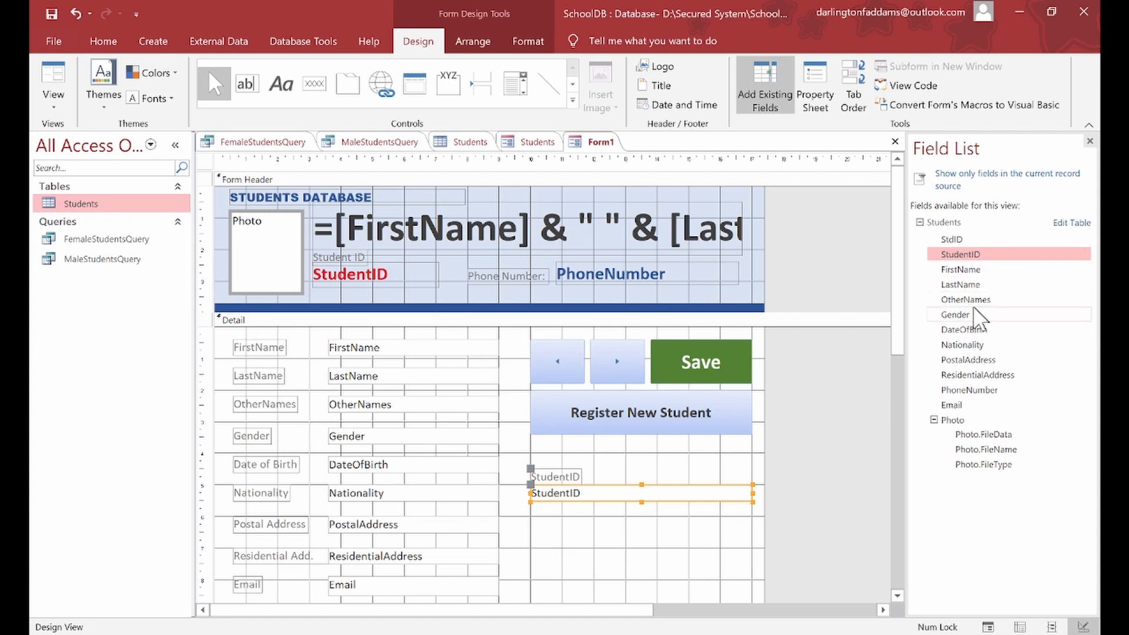
left_click_drag(967, 395, 593, 536)
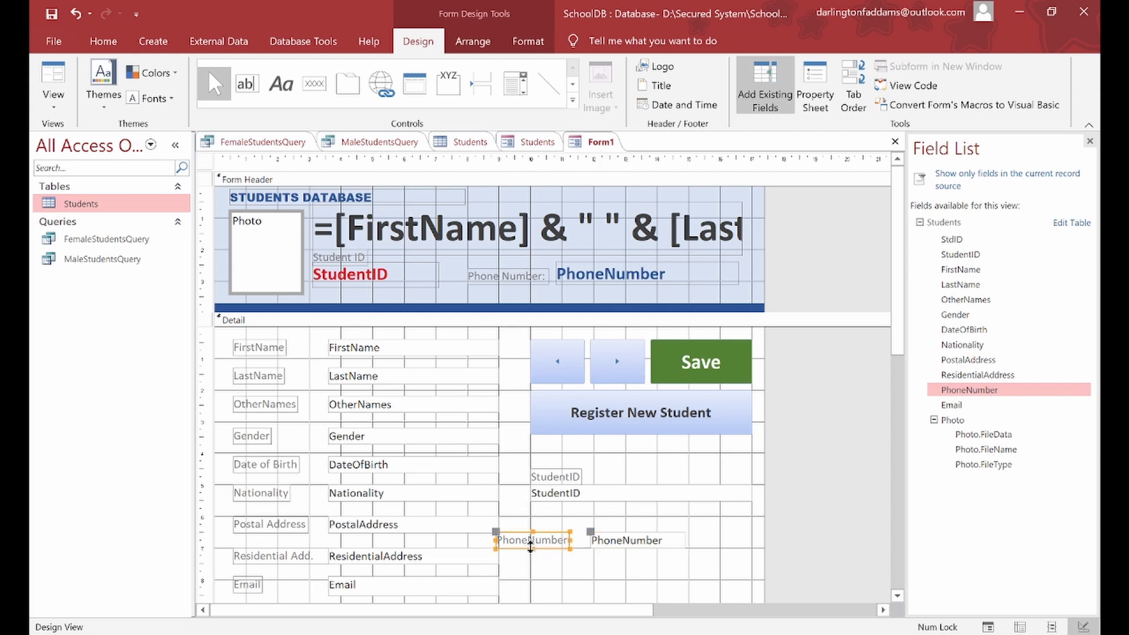
left_click_drag(536, 549, 572, 531)
Step: Rename the StudentID label to 'Student ID' and resize its box to sit beside it
left_click(593, 495)
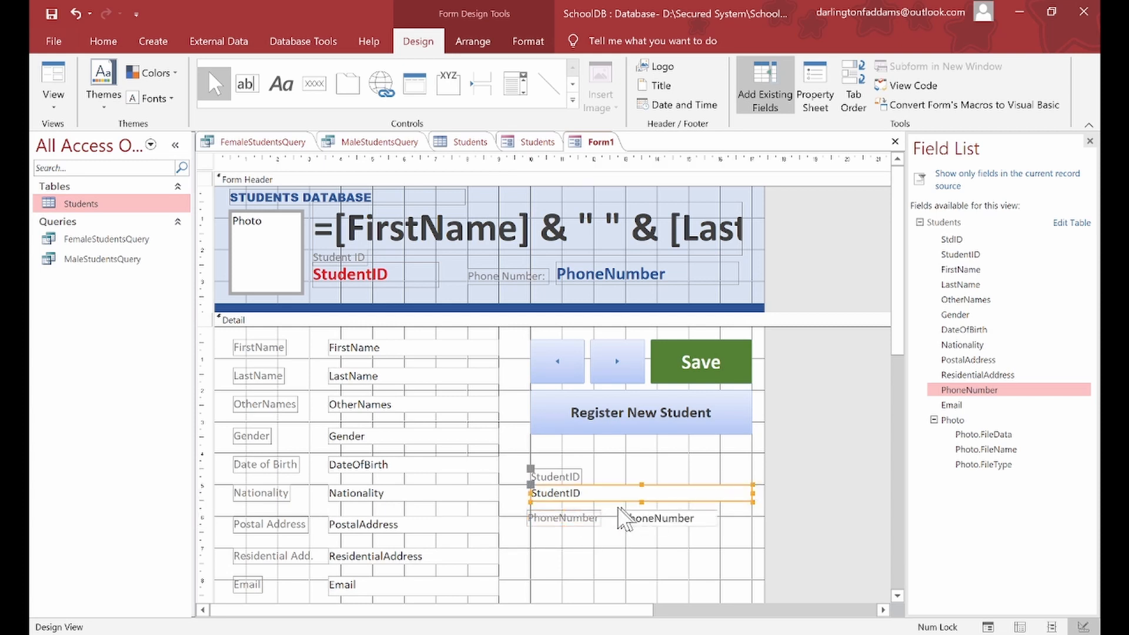
left_click(573, 478)
left_click(571, 477)
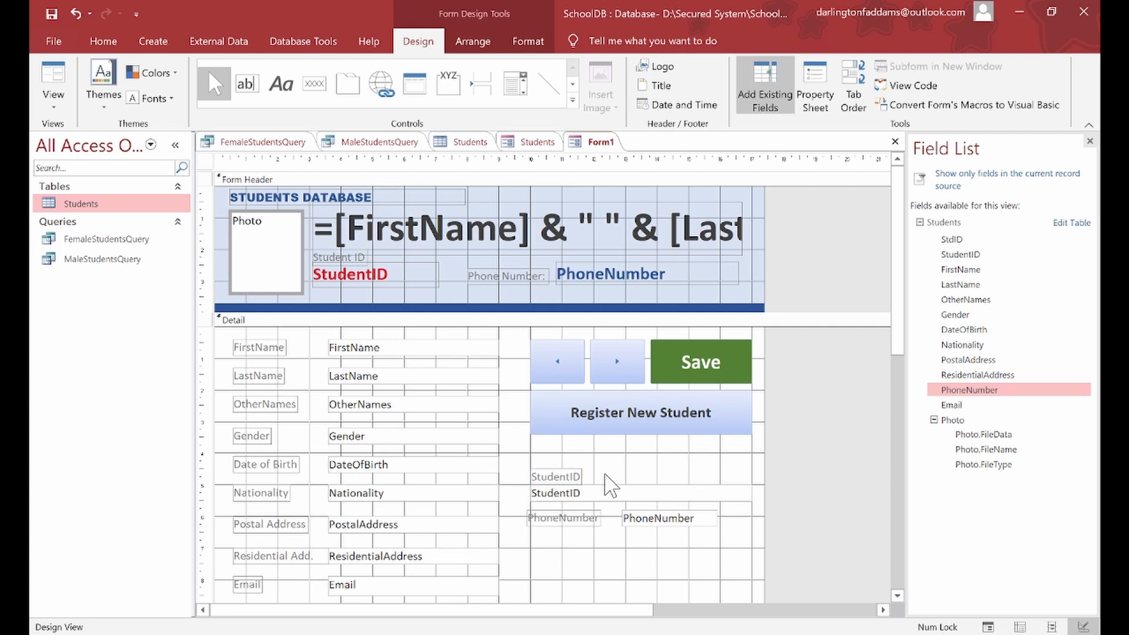
left_click(565, 475)
left_click(606, 494)
left_click_drag(753, 494, 659, 493)
left_click_drag(532, 485, 591, 470)
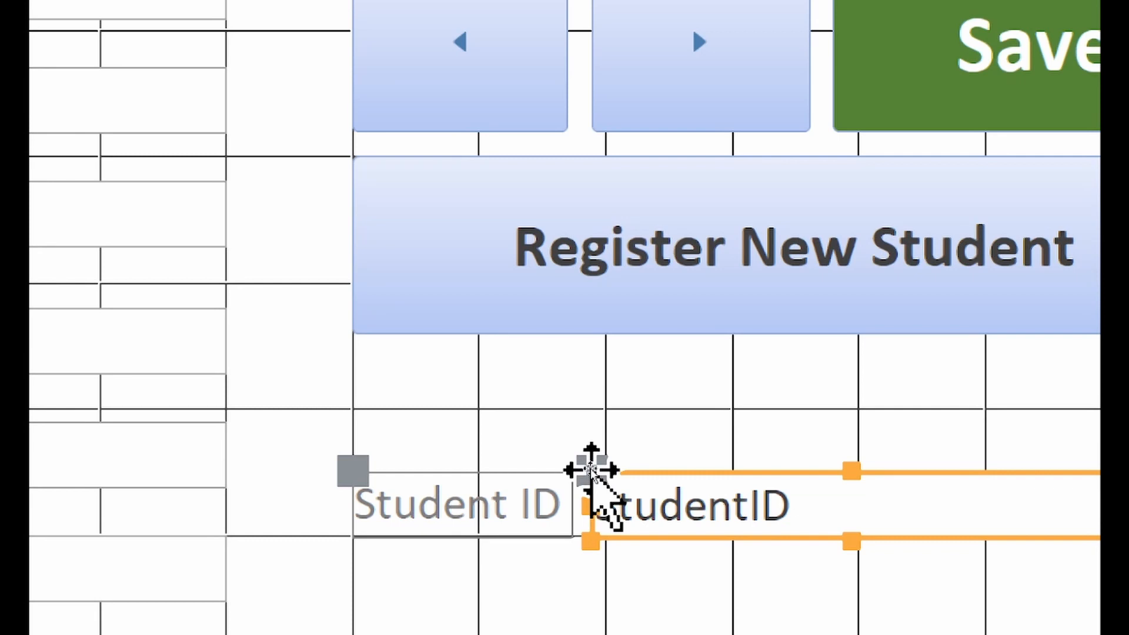
Step: Move the Student ID label and box up a row and adjust the StudentID box's position and width
left_click(522, 494)
left_click(712, 523)
left_click(508, 520)
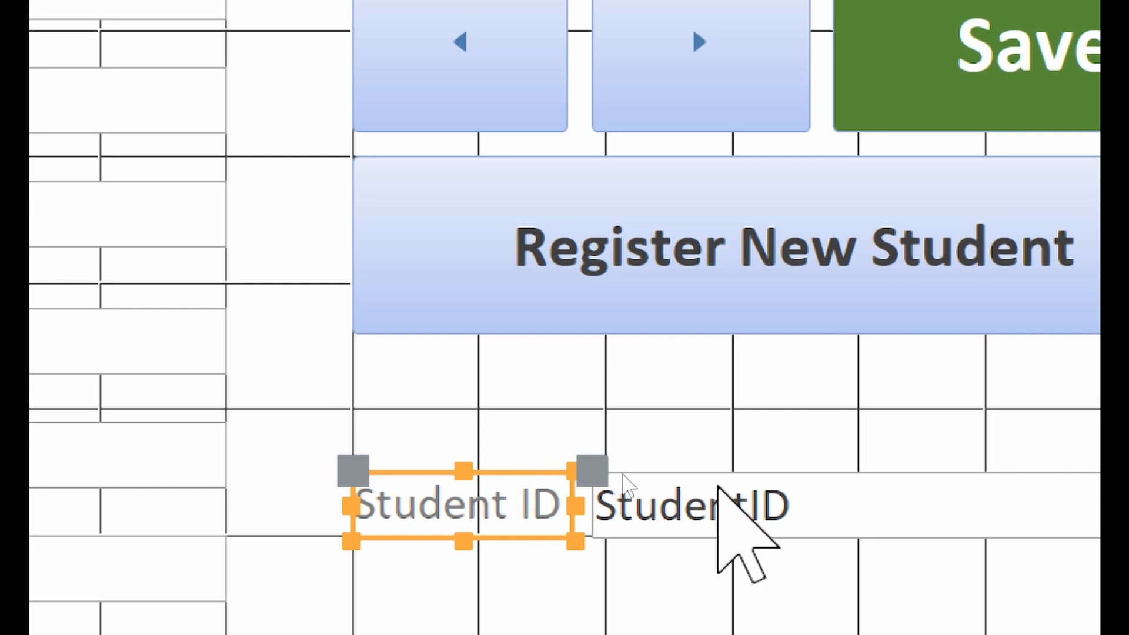
left_click(744, 509)
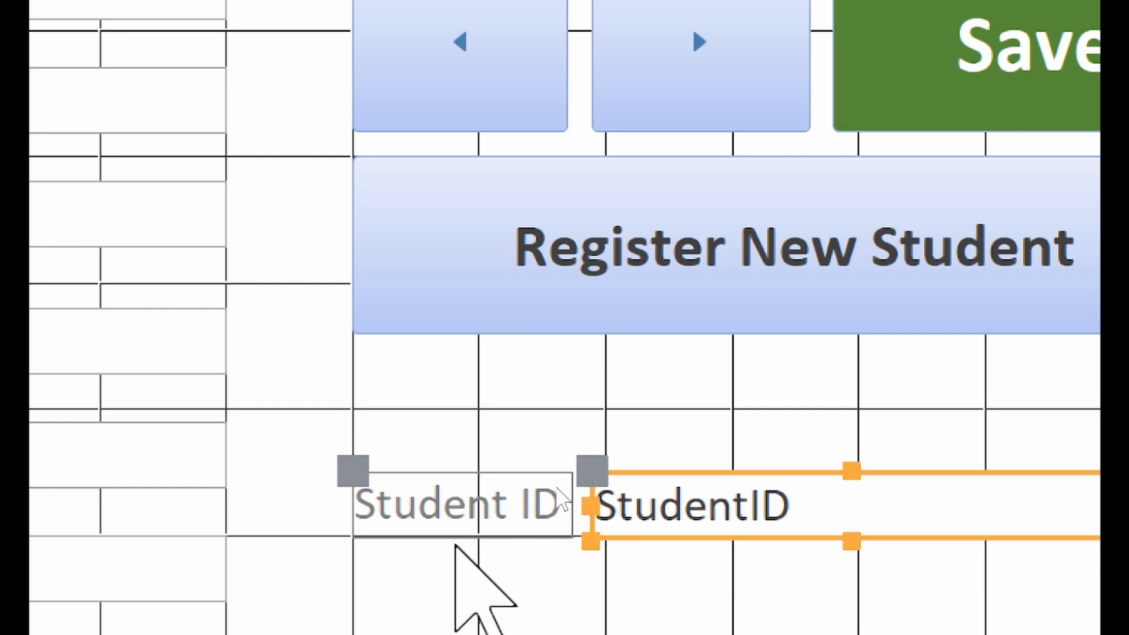
left_click(456, 546)
left_click(474, 500)
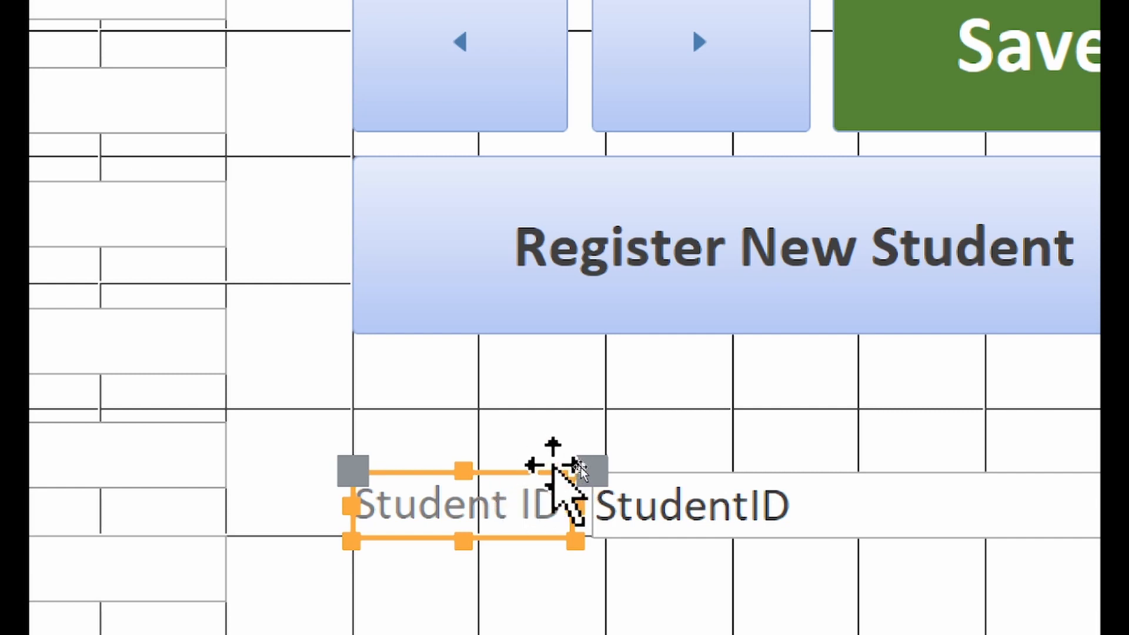
left_click_drag(540, 465, 539, 421)
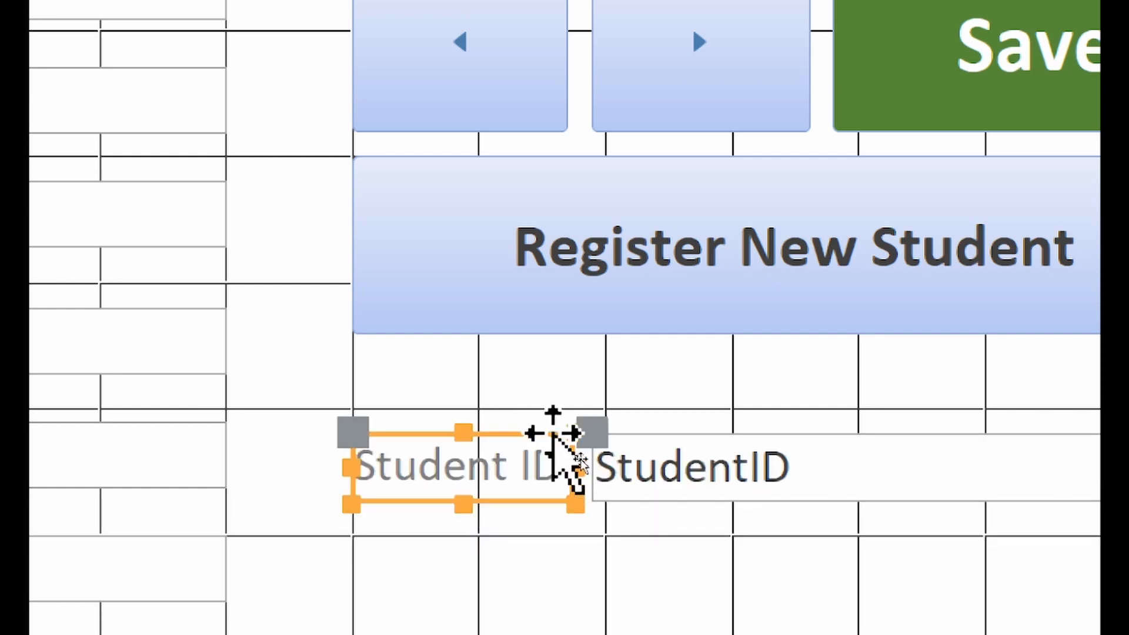
left_click_drag(552, 433, 555, 423)
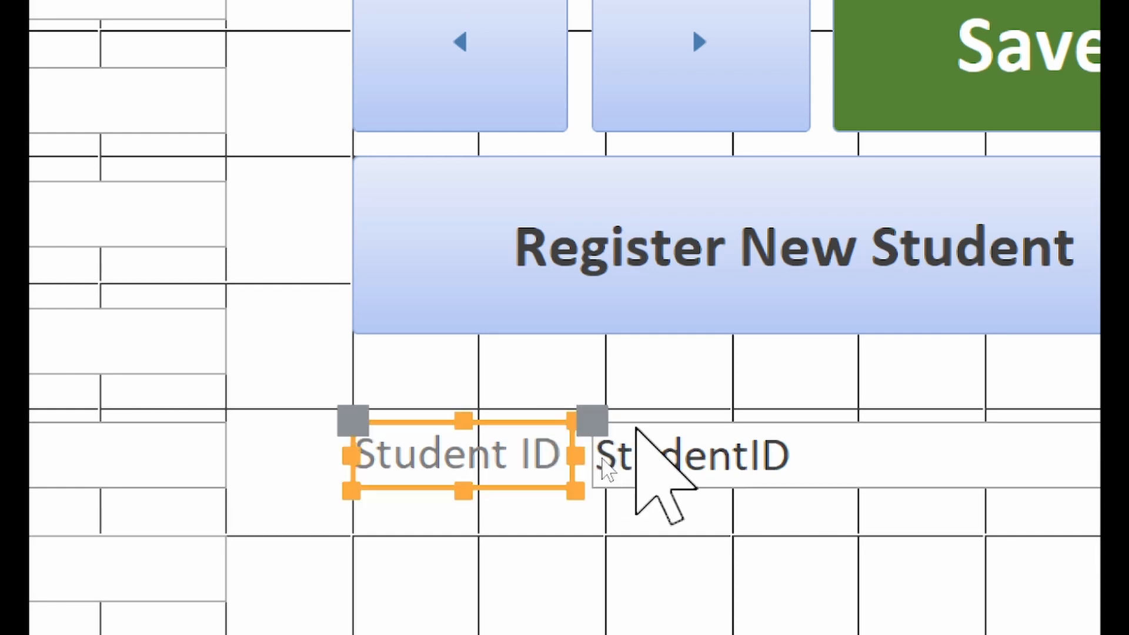
left_click_drag(592, 416, 619, 430)
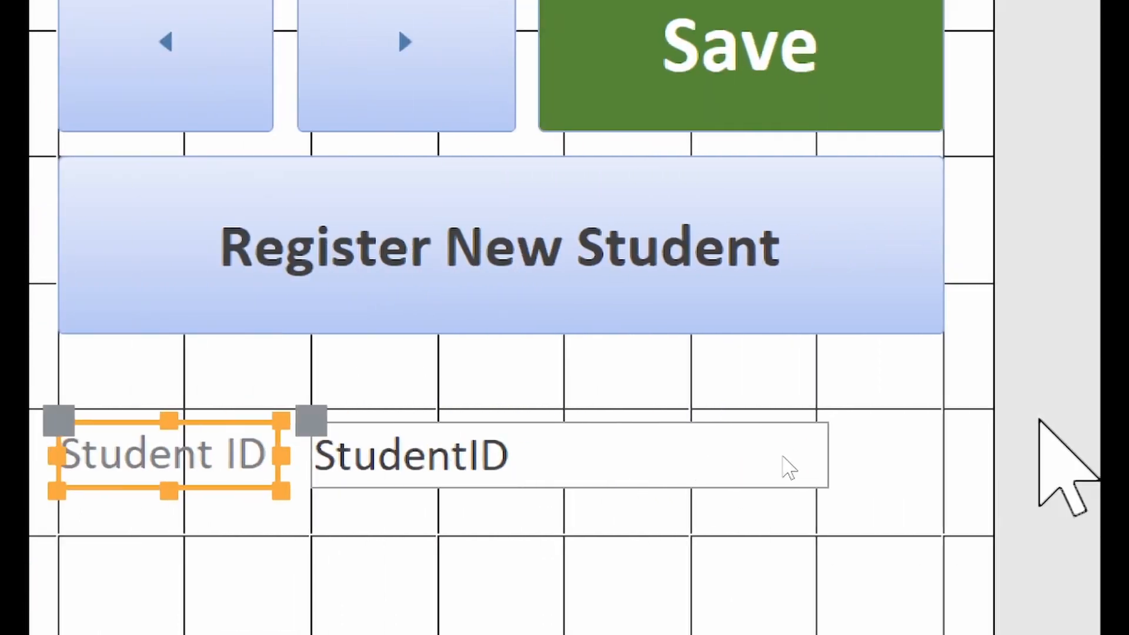
left_click(716, 461)
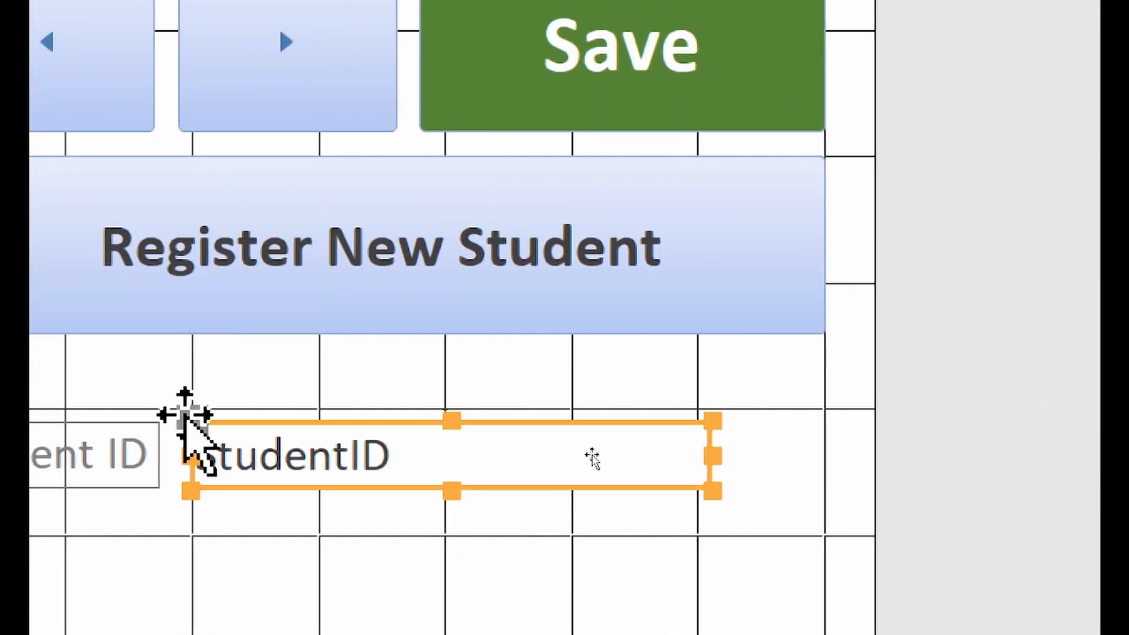
left_click_drag(189, 413, 206, 414)
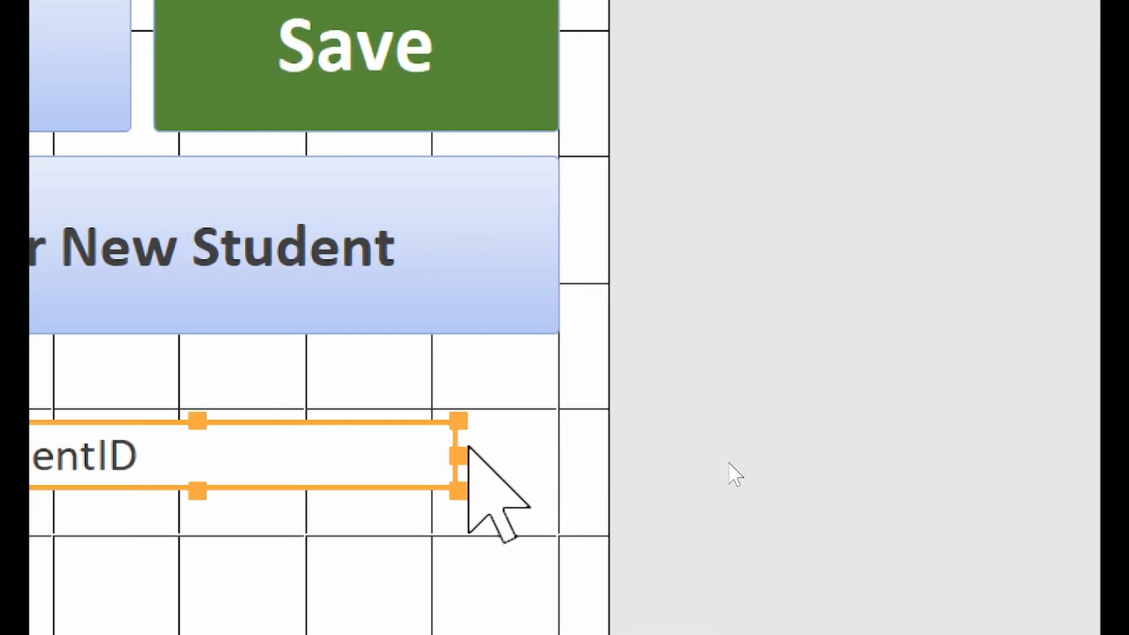
left_click_drag(457, 457, 557, 456)
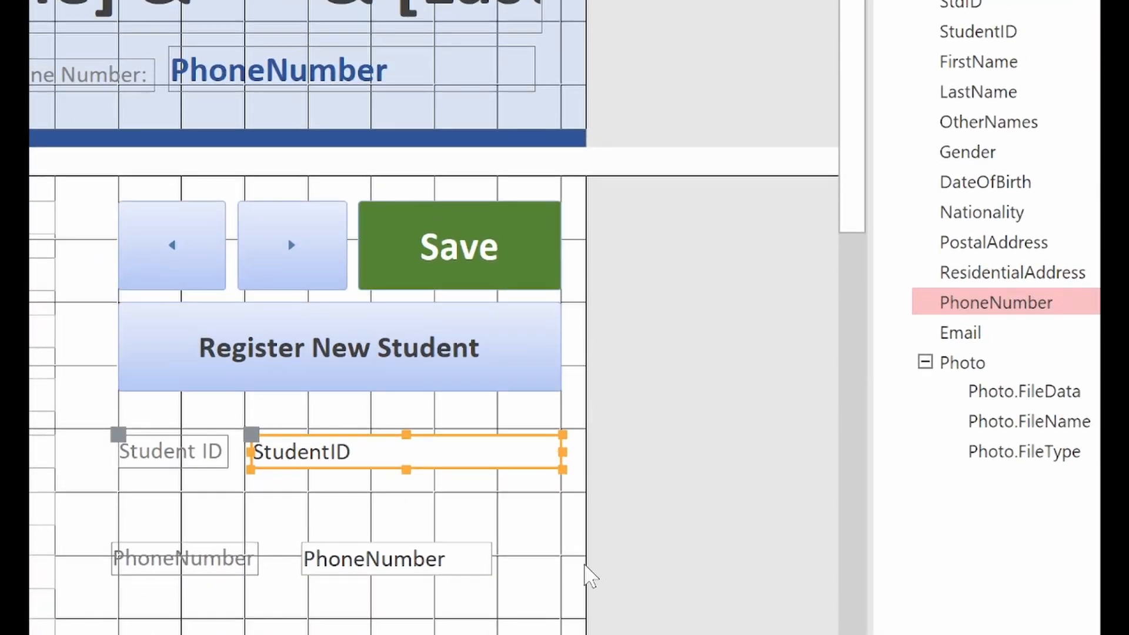
Step: Relabel it 'Phone Number', place it under Student ID, and make both boxes equally wide
left_click(176, 558)
left_click(179, 557)
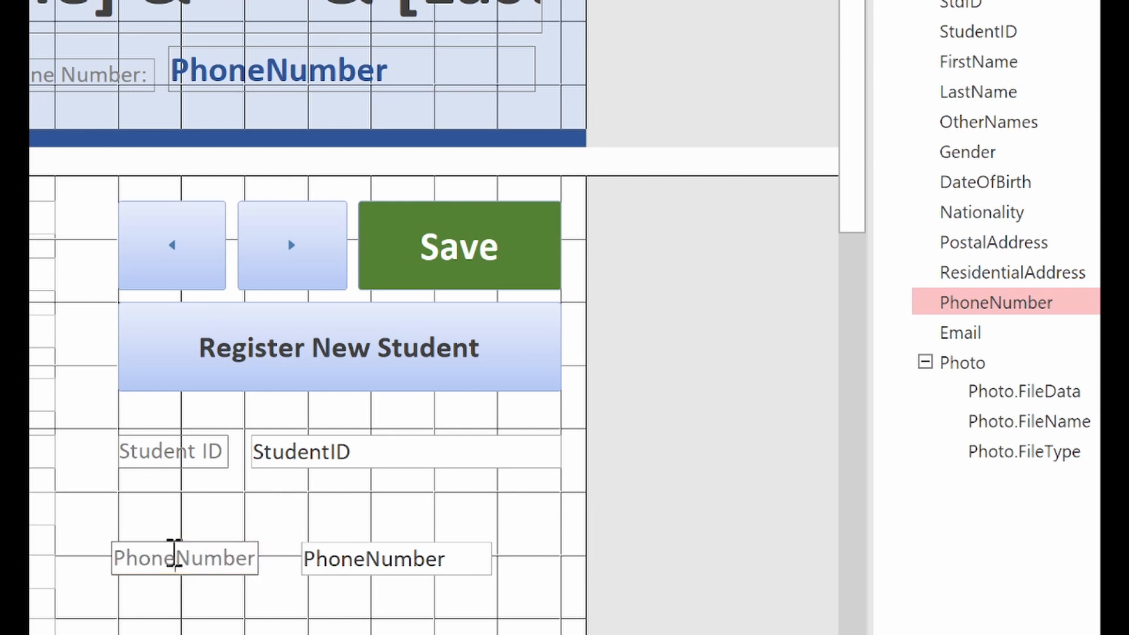
left_click(211, 577)
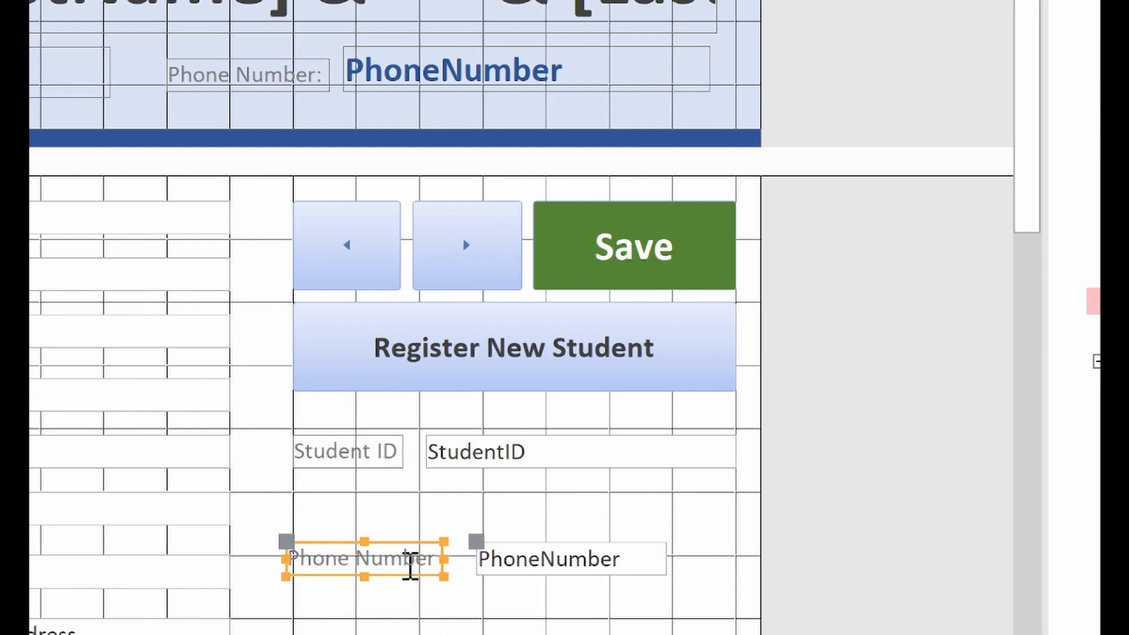
left_click_drag(418, 580, 419, 523)
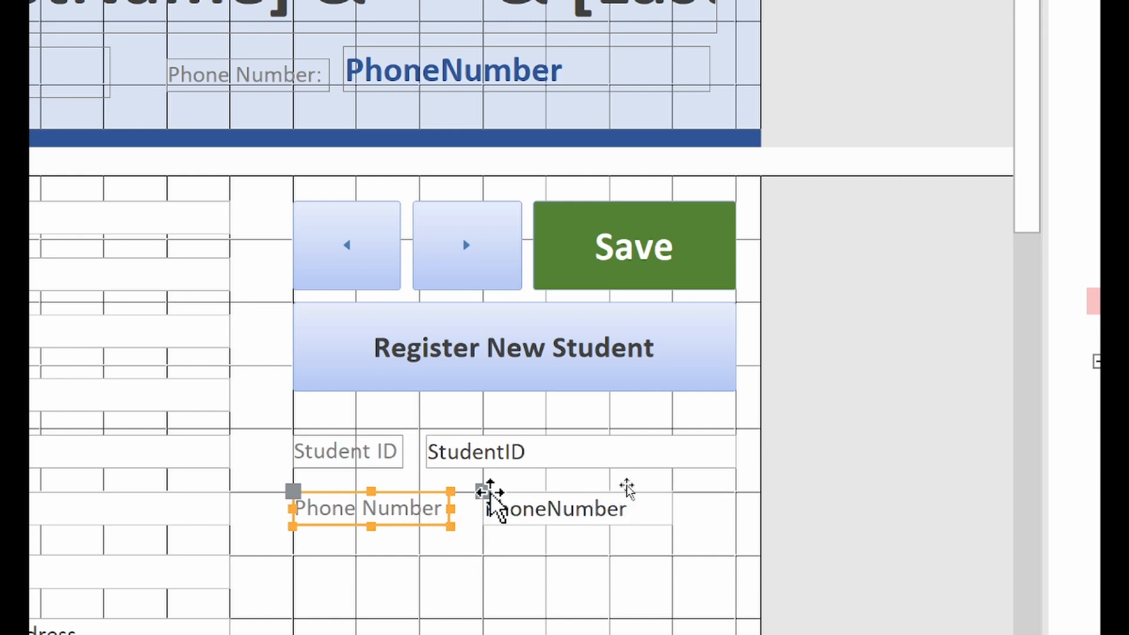
left_click(455, 462)
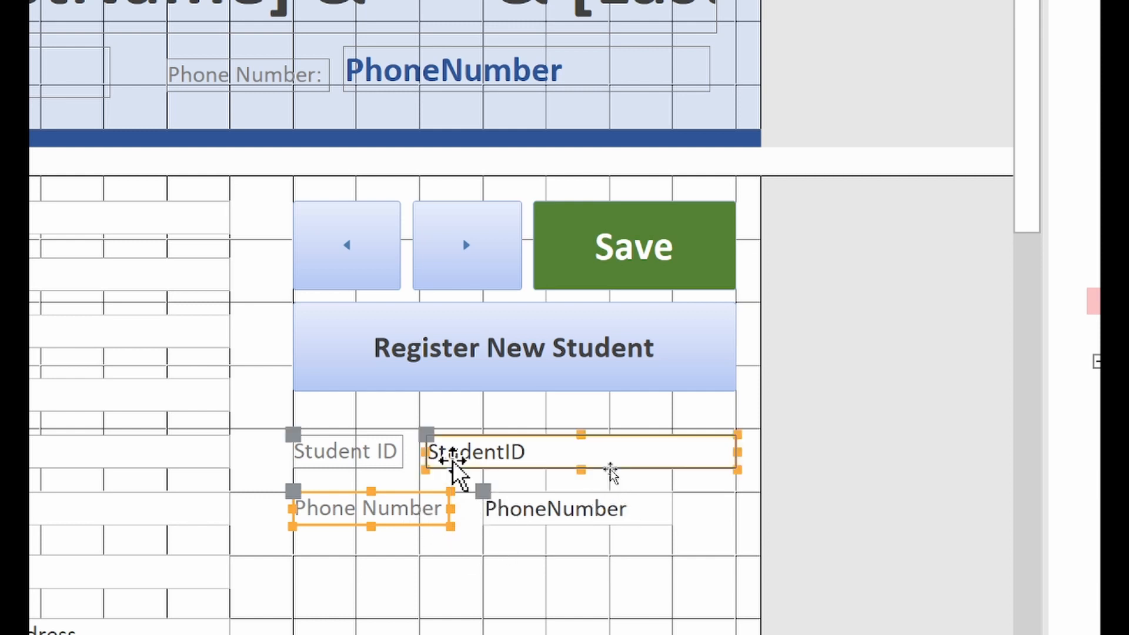
left_click_drag(425, 449, 482, 452)
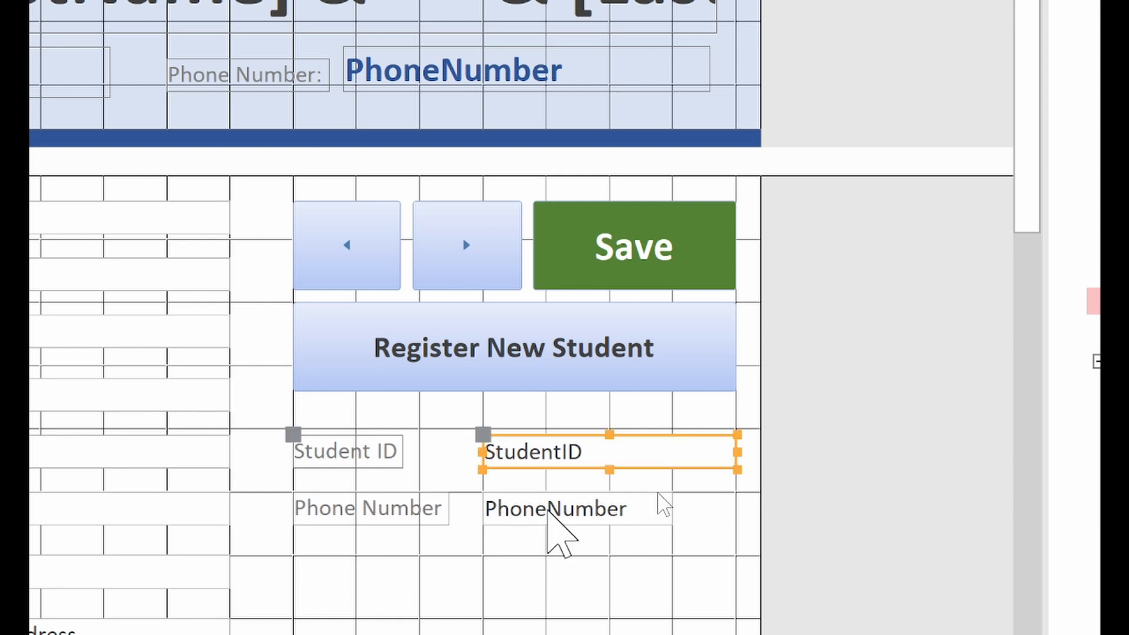
left_click(549, 510)
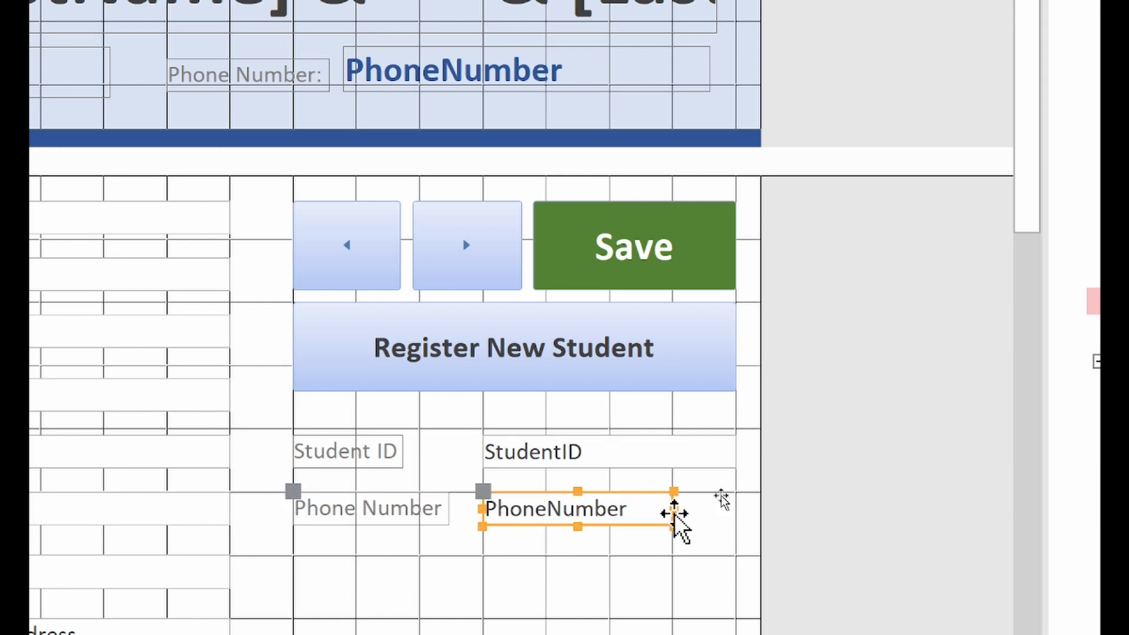
left_click_drag(670, 509, 735, 510)
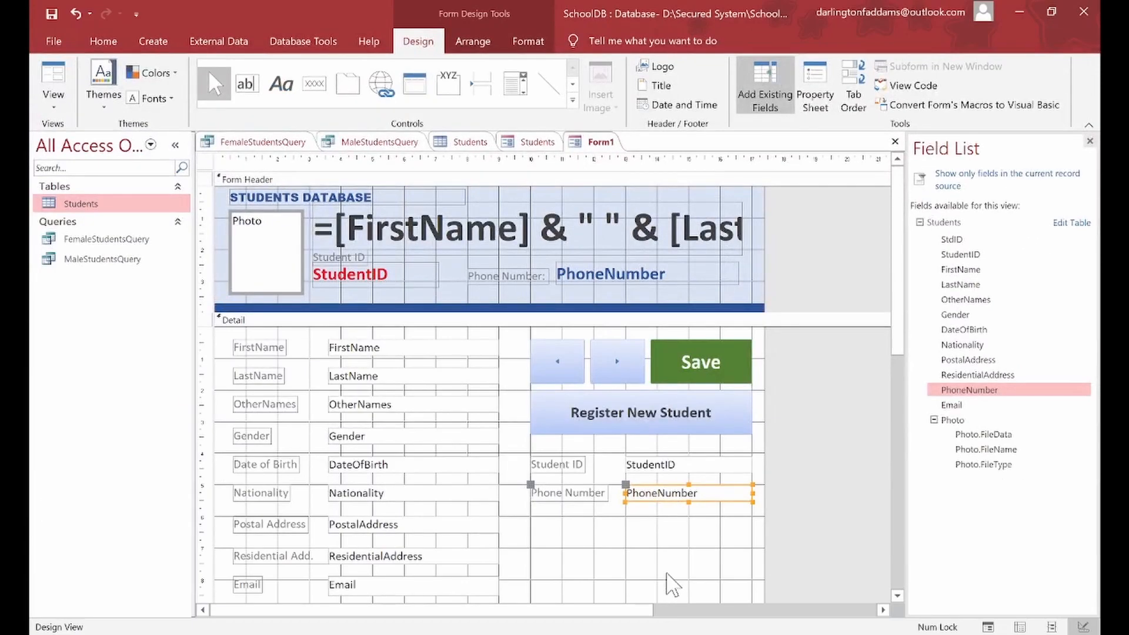
Step: Save the new form under the name 'Students Form'
left_click(642, 558)
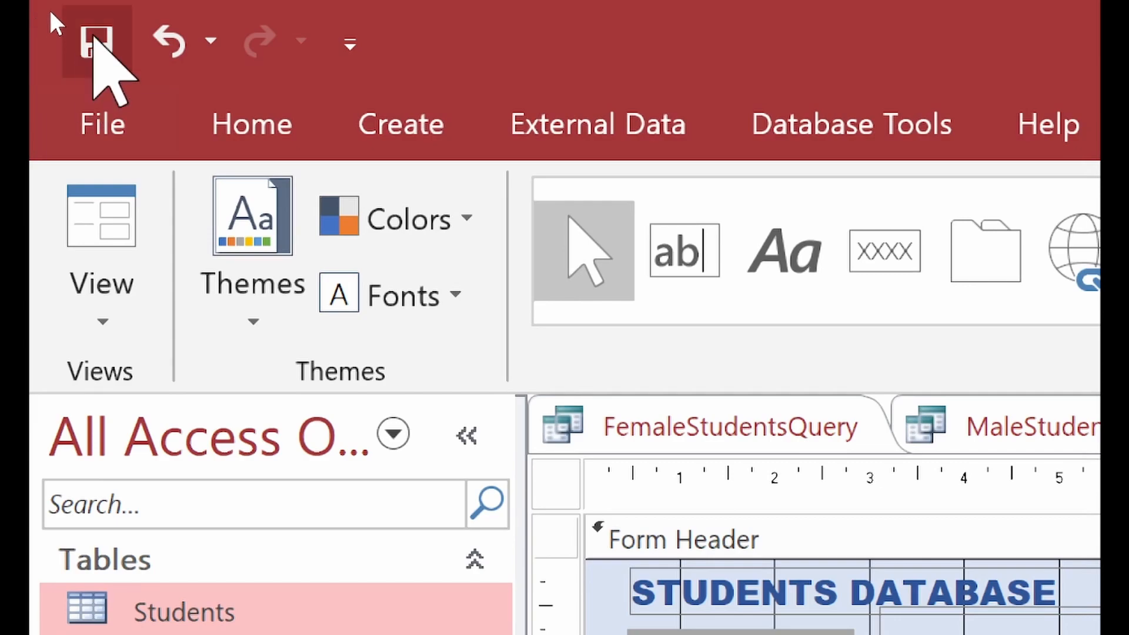
left_click(95, 40)
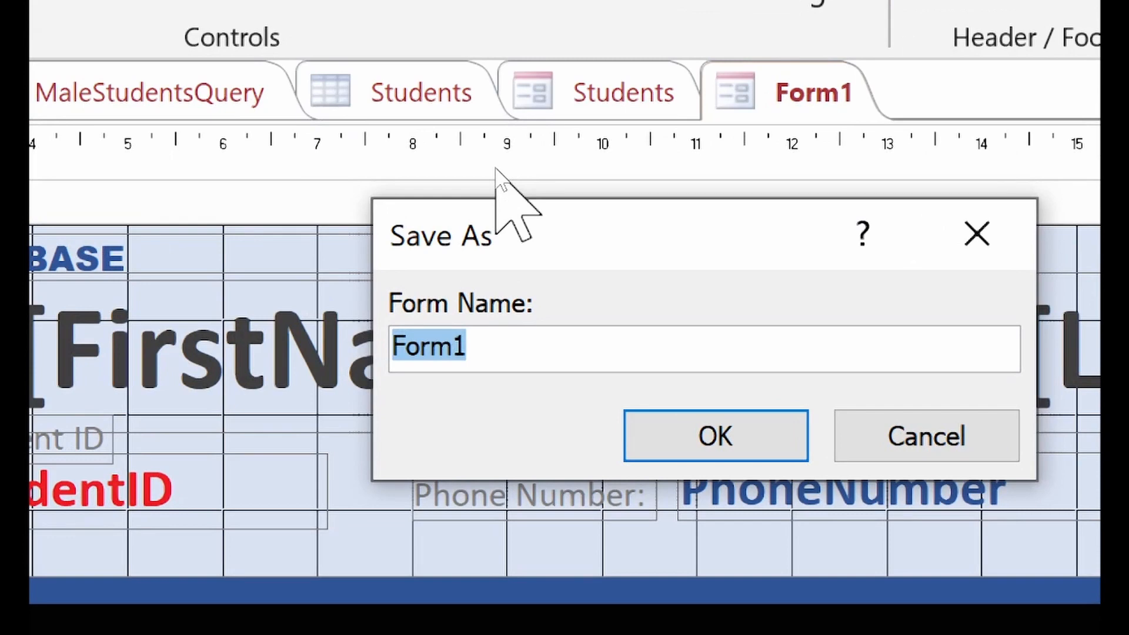
type("Students Form")
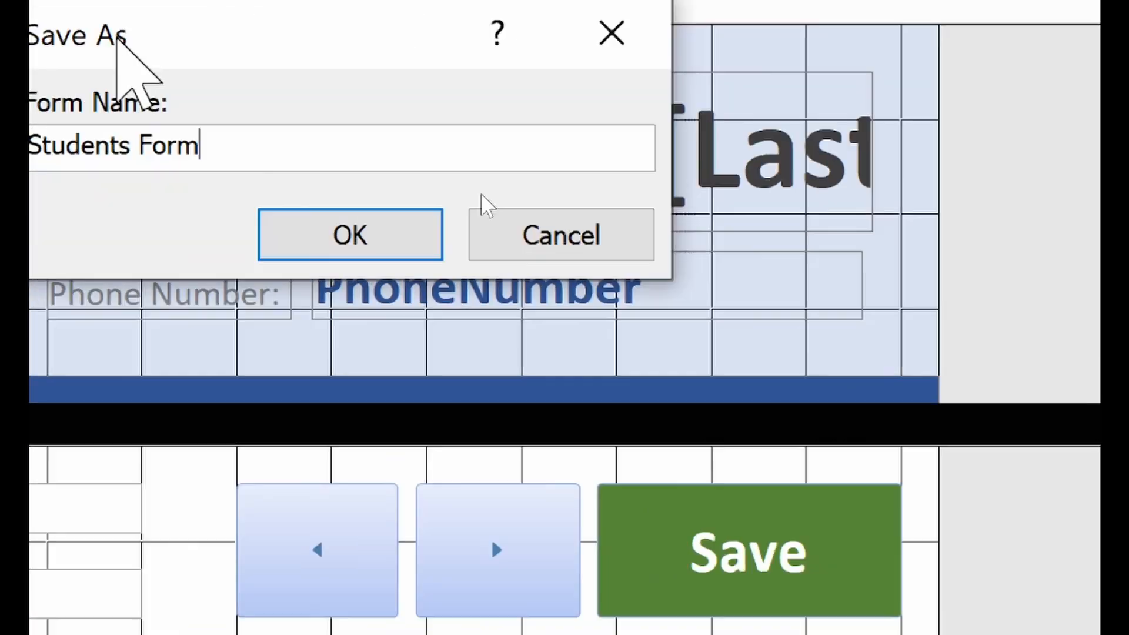
left_click(341, 241)
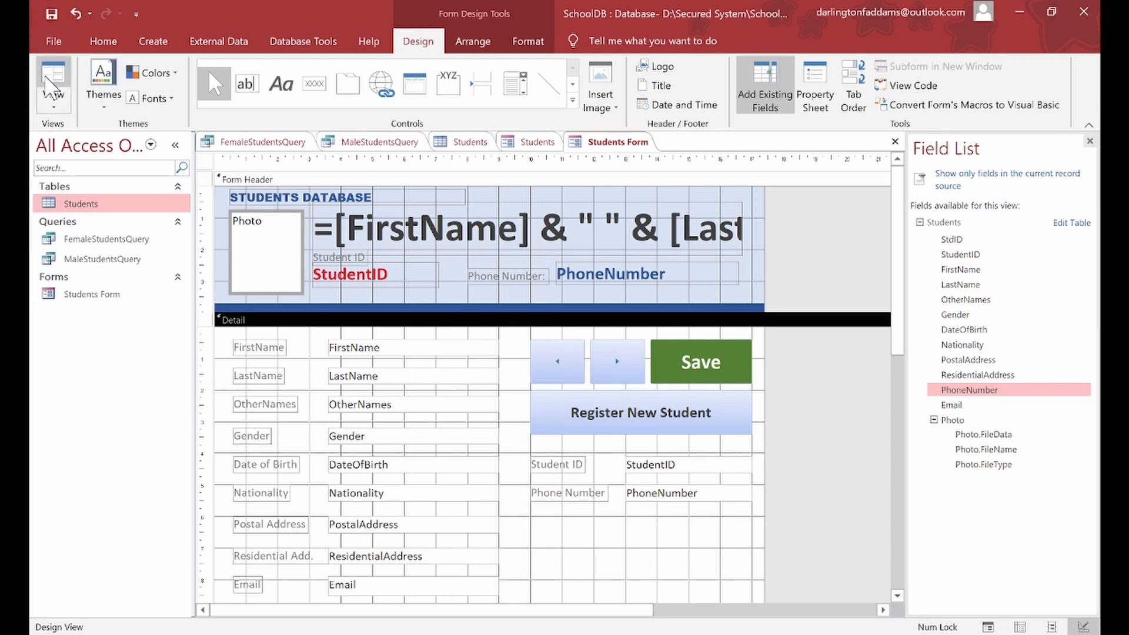
Step: Switch to Form View and browse the records forward and back, ending on record 2 of 9
left_click(55, 100)
left_click(83, 139)
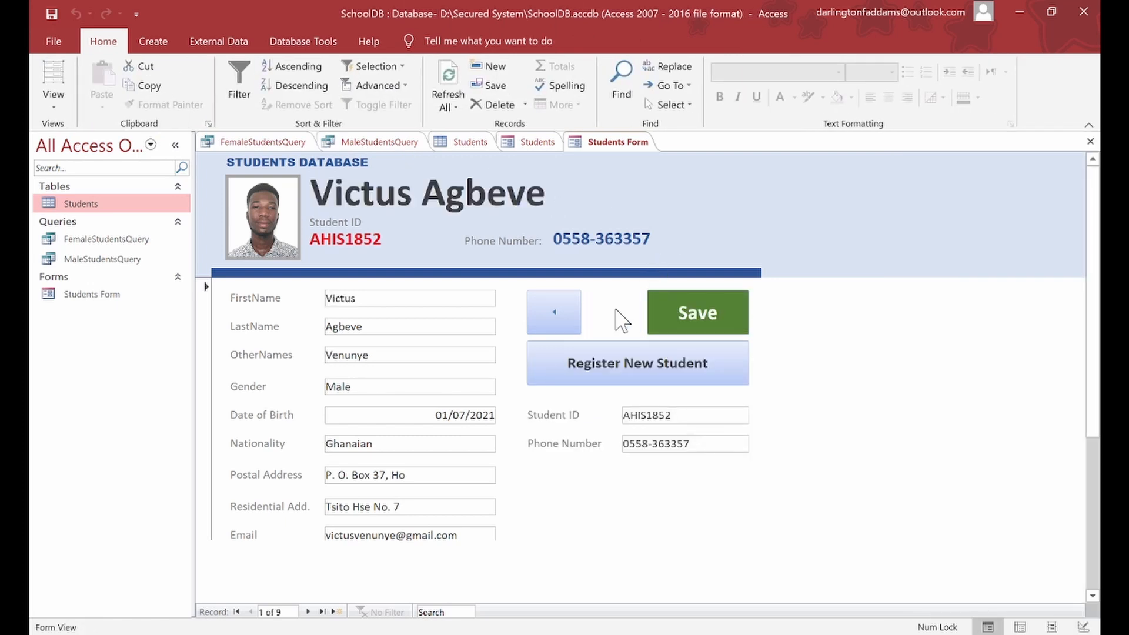
left_click(615, 315)
left_click(616, 314)
left_click(616, 315)
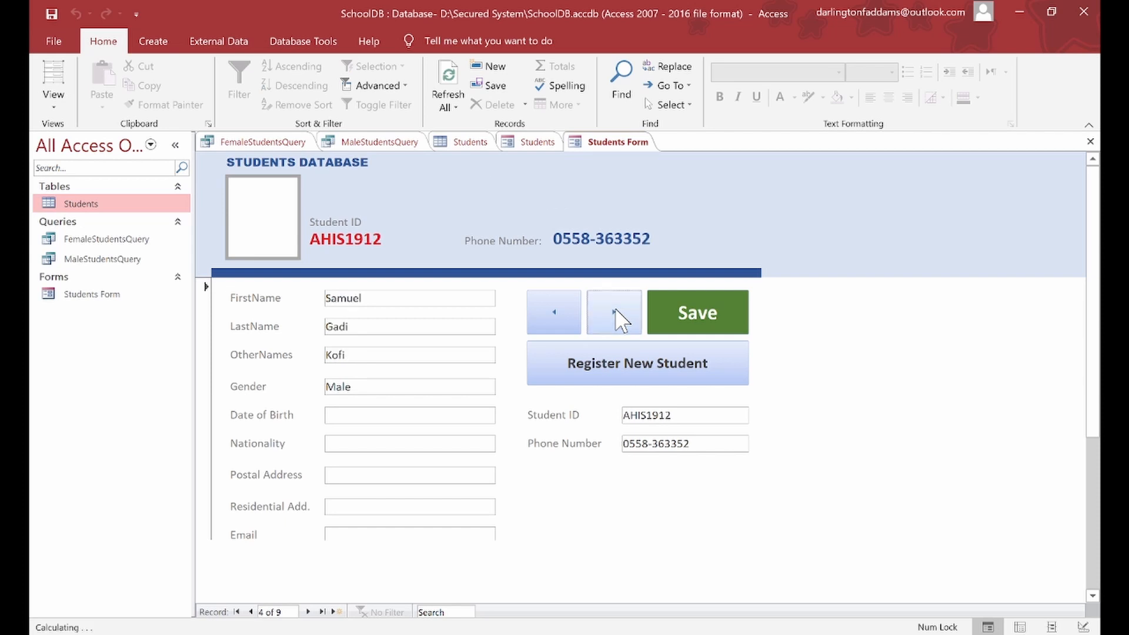
left_click(548, 317)
left_click(548, 317)
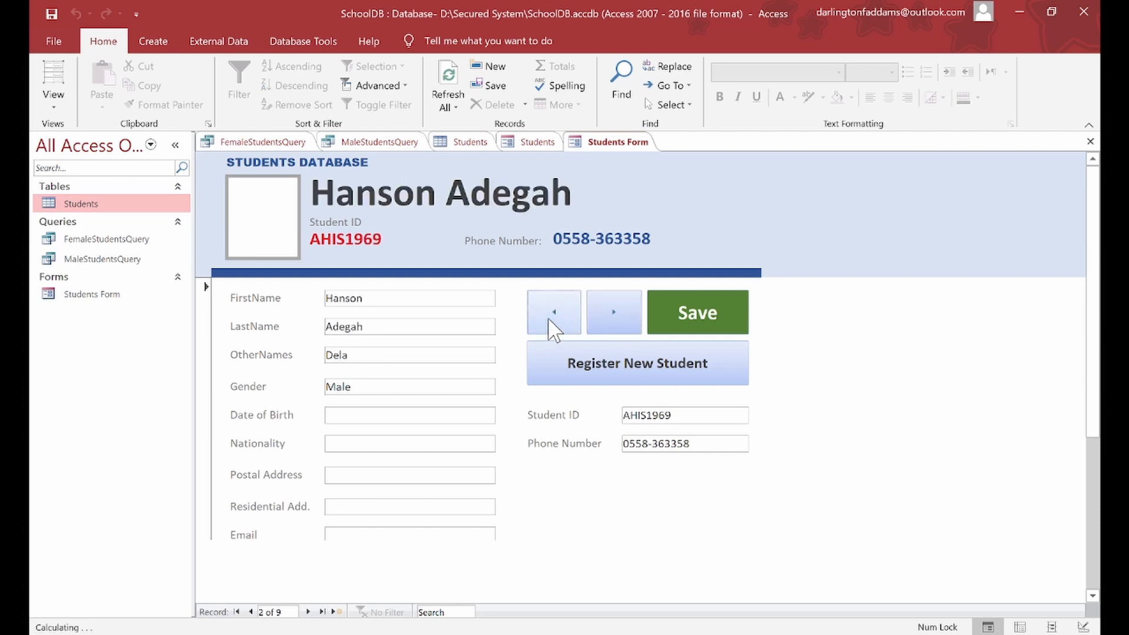
left_click(548, 317)
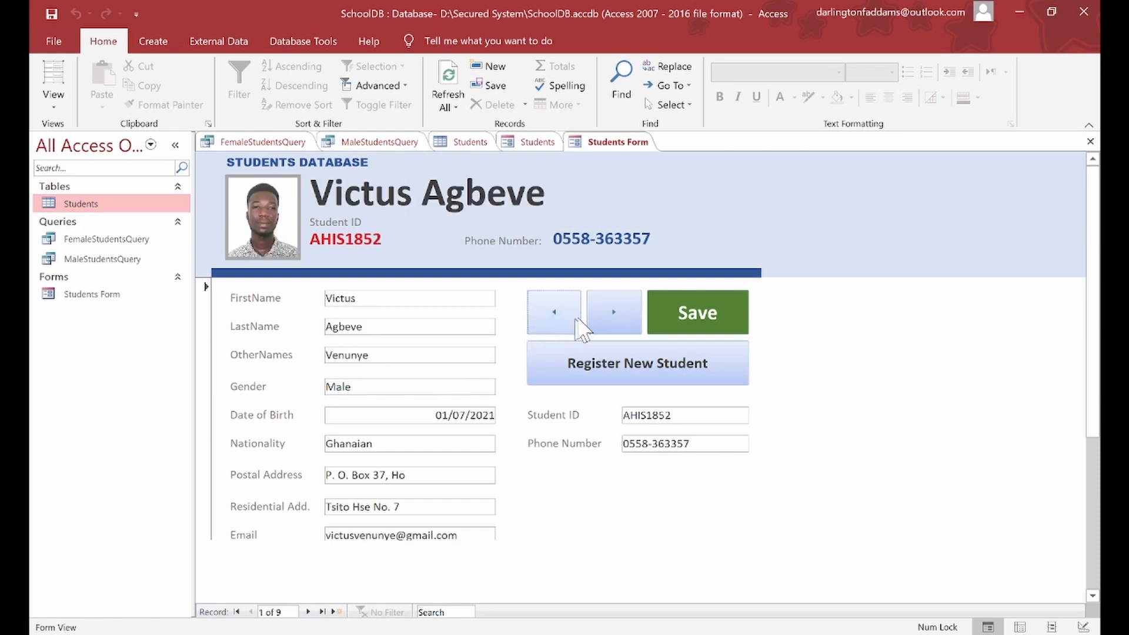
left_click(605, 315)
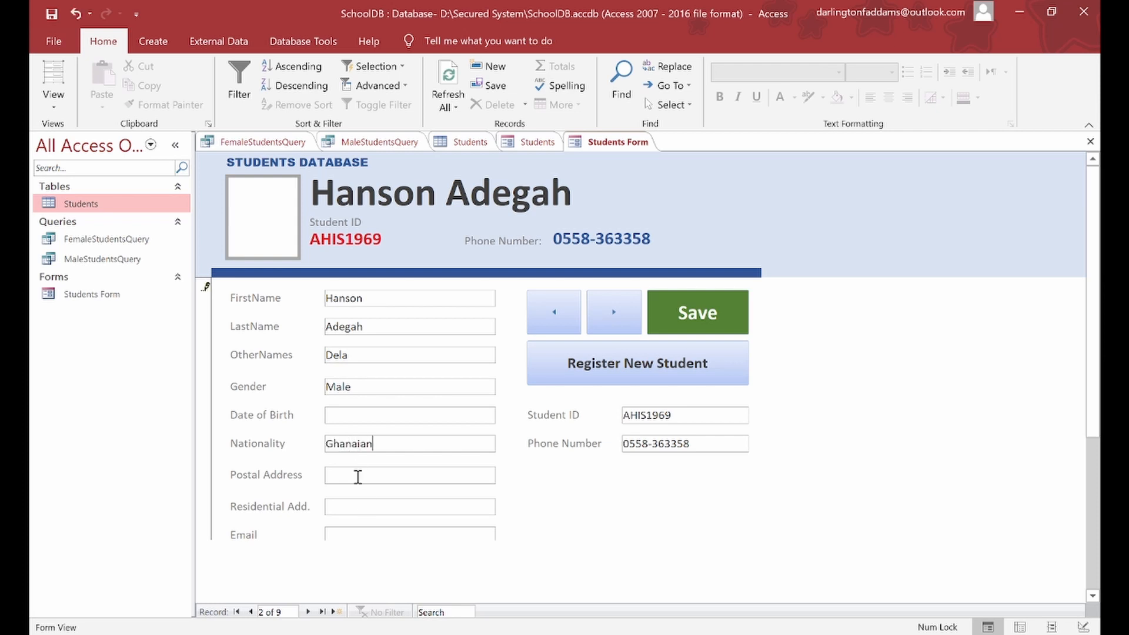
Step: Enter record 2's postal, residential and e-mail addresses, save it, and step back to record 1
left_click(355, 478)
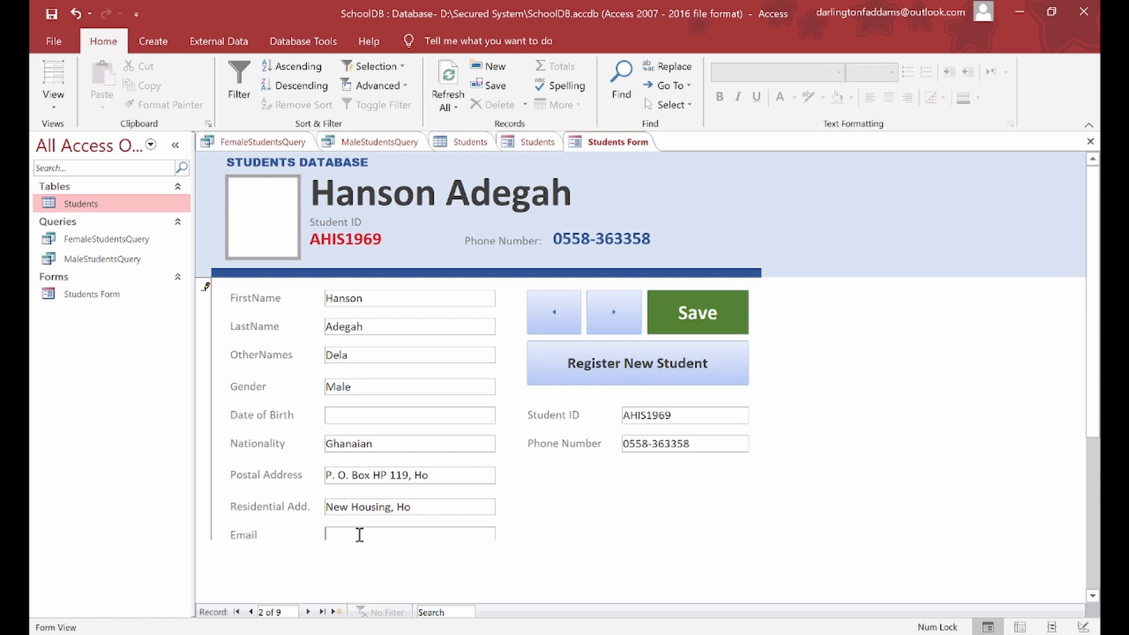
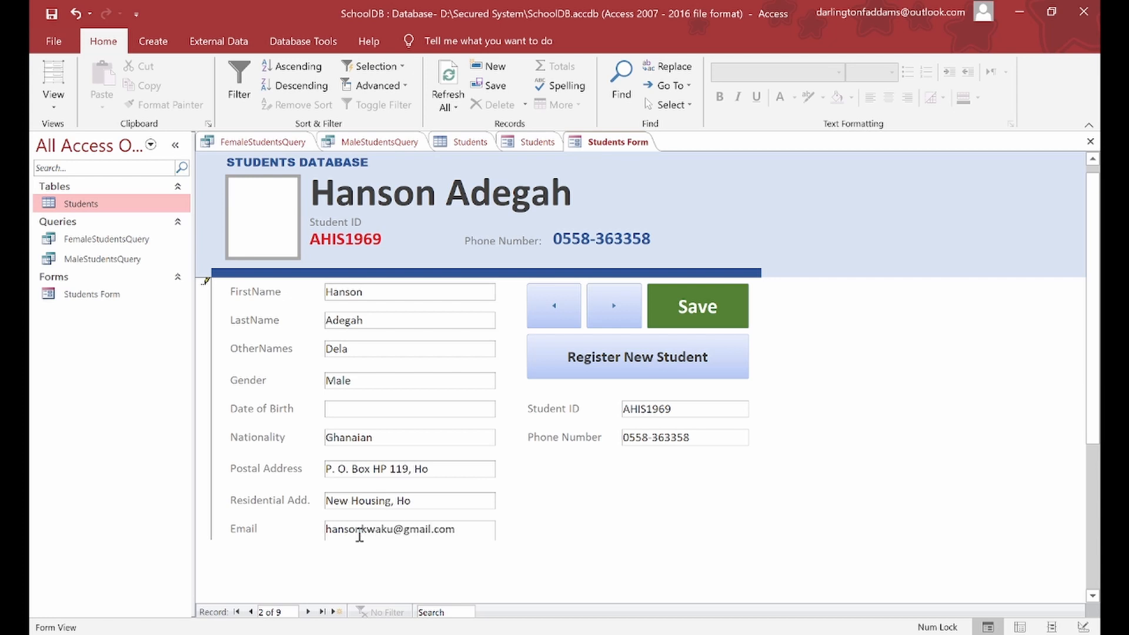
left_click(430, 468)
left_click(684, 313)
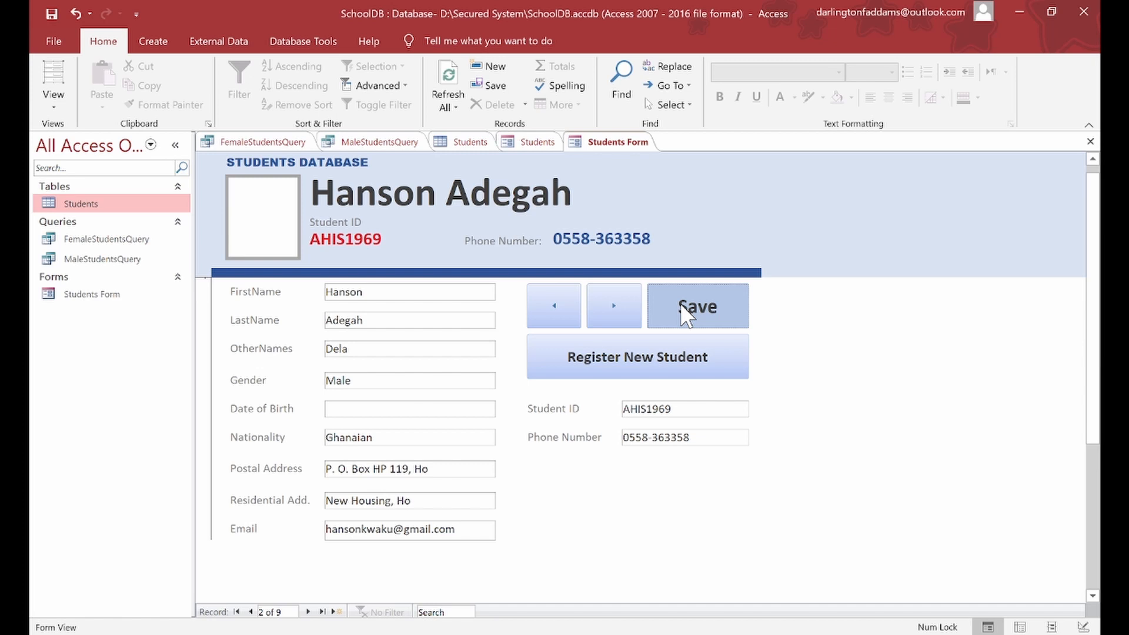
left_click(556, 302)
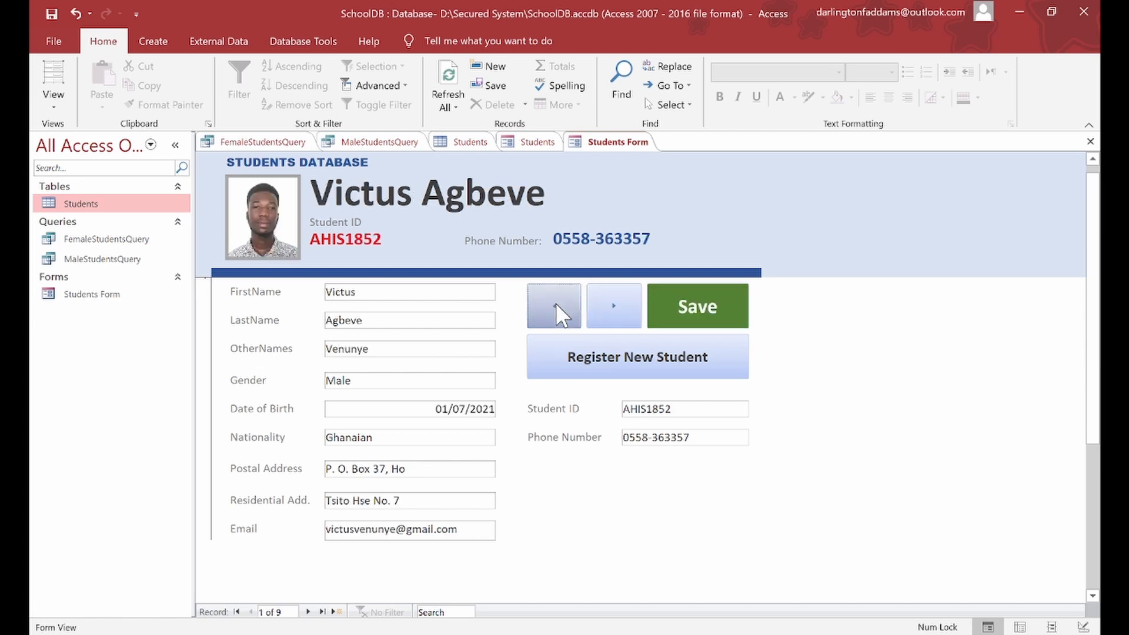
Step: Dismiss the can't-go-to-record message and browse forward to the last record, 9 of 9
left_click(556, 302)
left_click(564, 266)
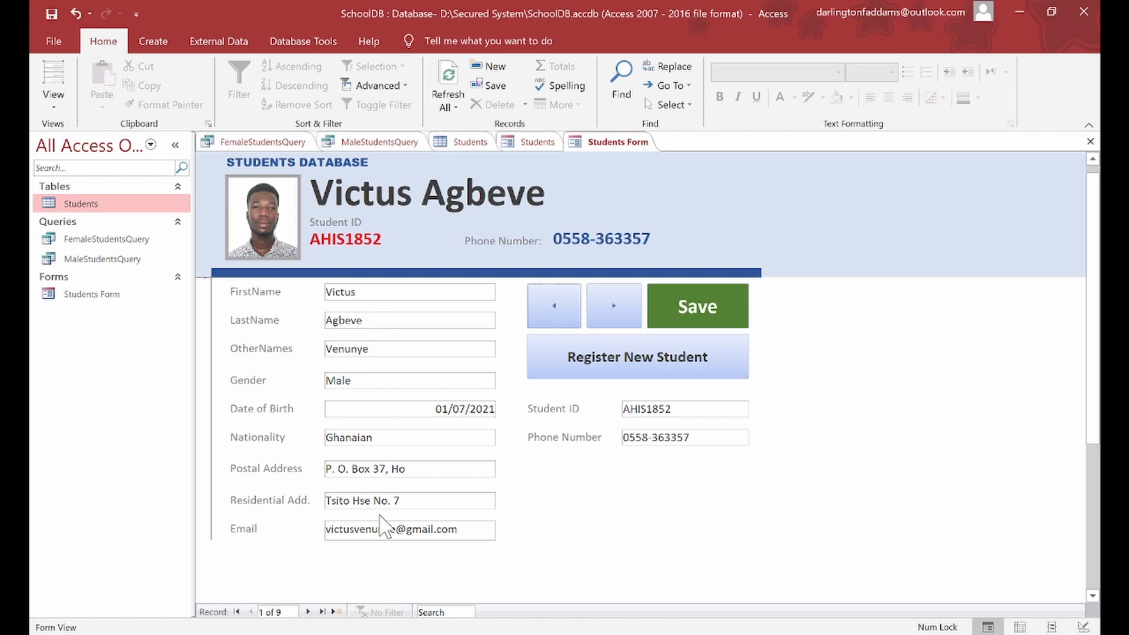
left_click(611, 314)
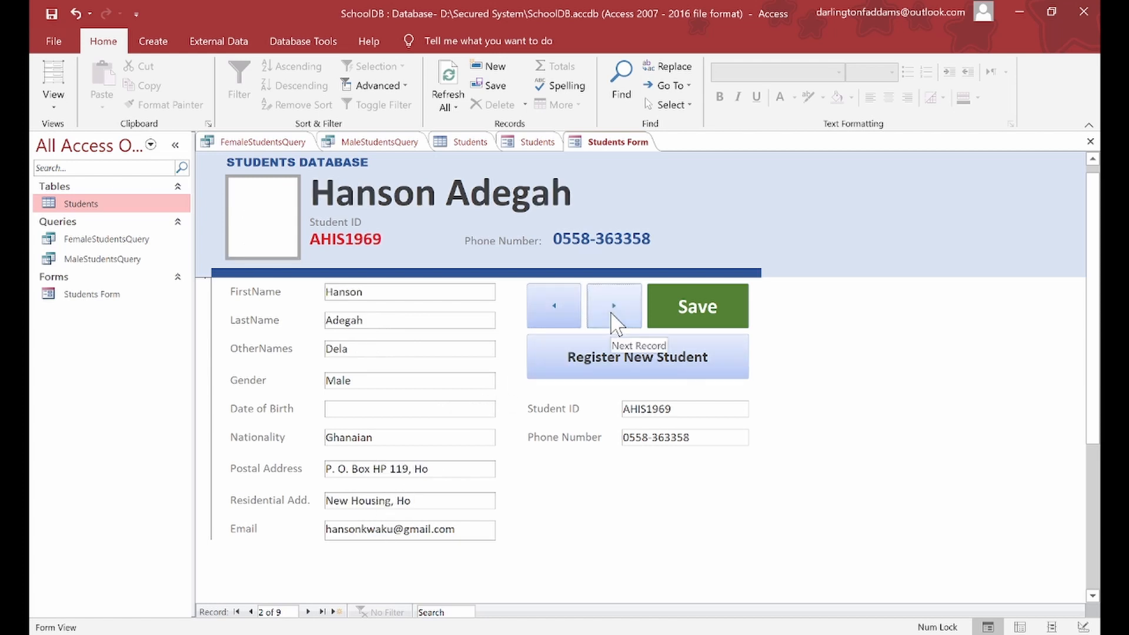
left_click(615, 318)
left_click(556, 314)
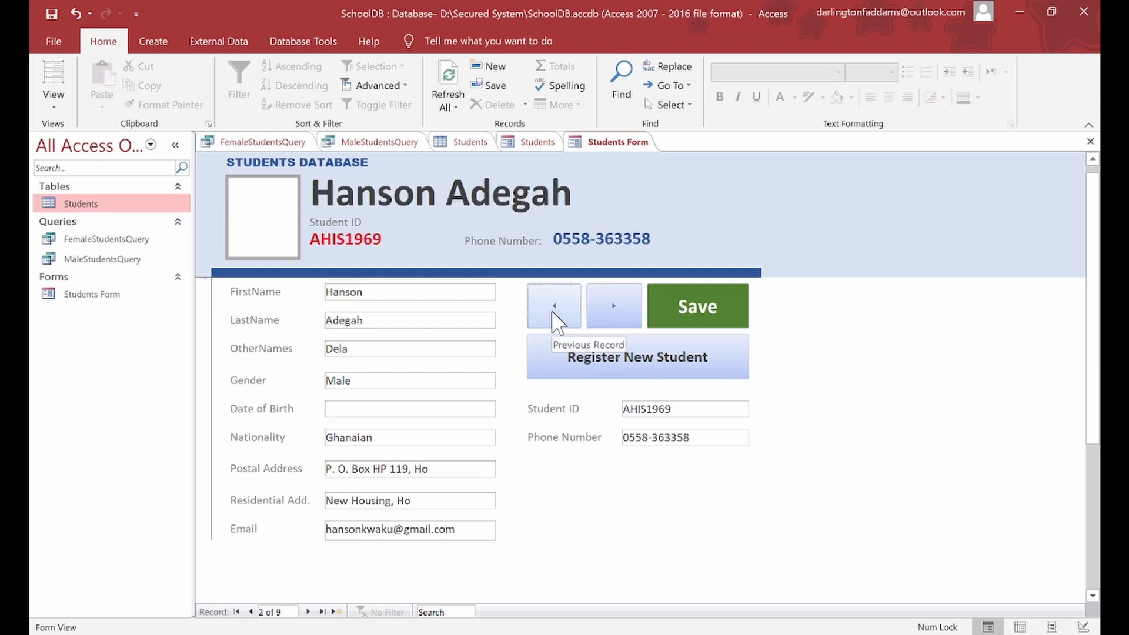
left_click(613, 315)
left_click(613, 316)
left_click(615, 321)
left_click(613, 315)
left_click(613, 315)
left_click(614, 315)
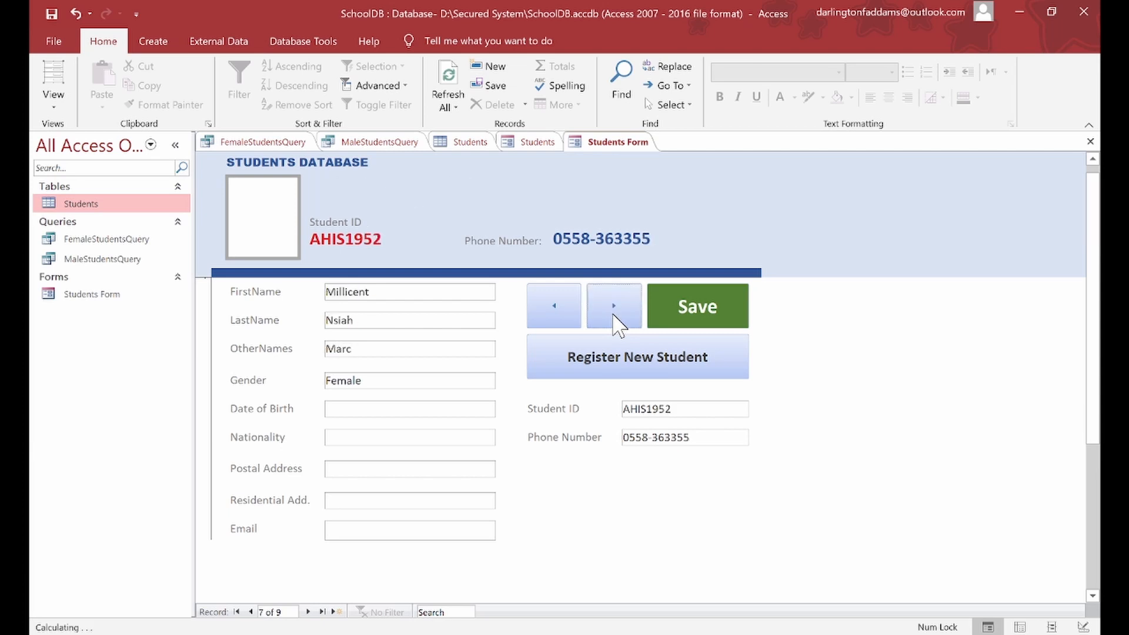
left_click(615, 317)
Step: Enter the ninth student's Student ID and phone number, and save the record
left_click(659, 412)
type("A")
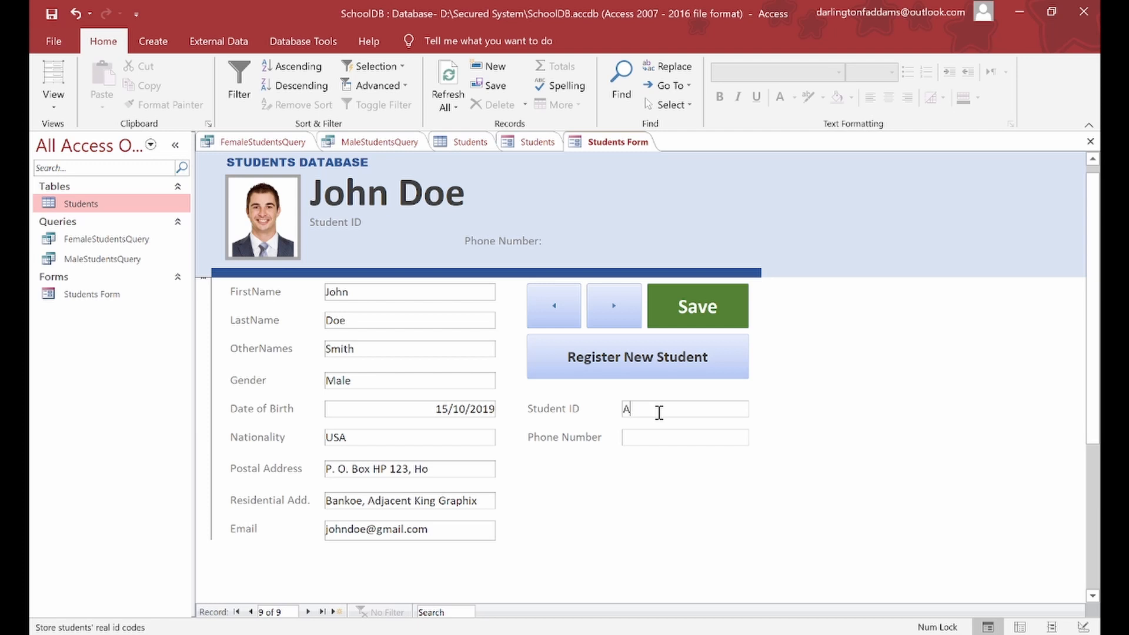
type("HIS1999")
left_click(659, 438)
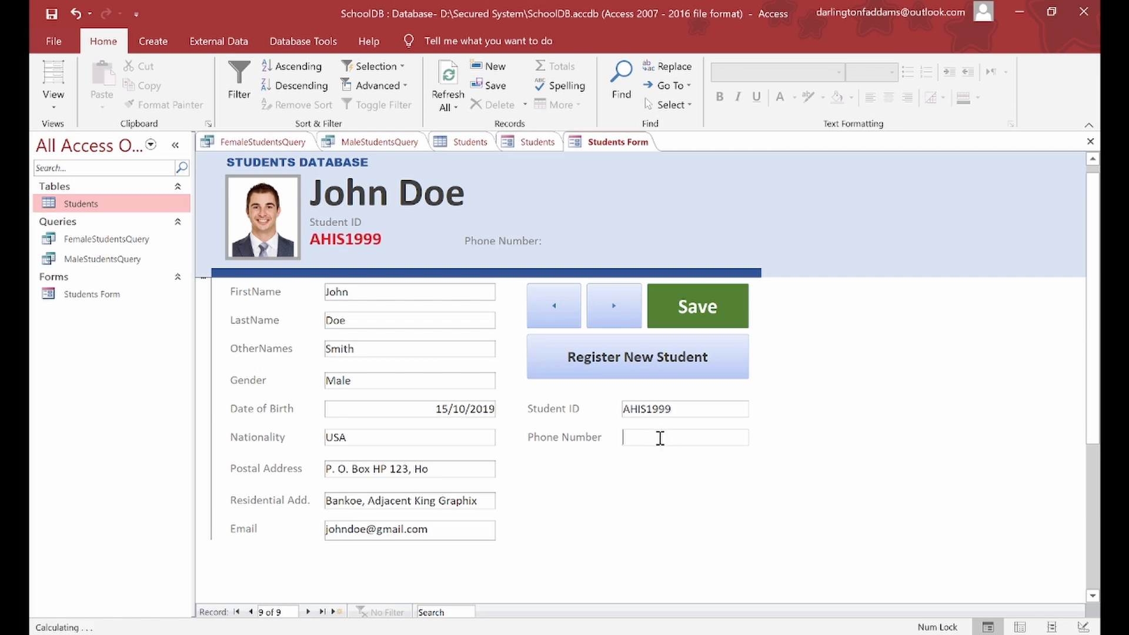
type("0244-444444")
left_click(703, 303)
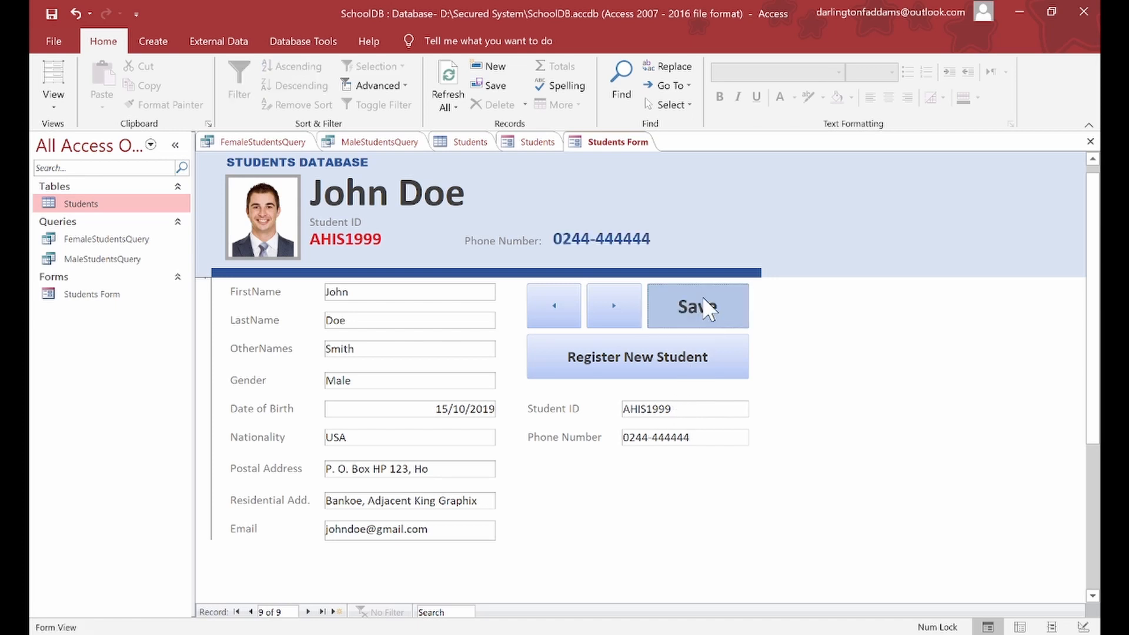
Step: Page back through the records to the first student, record 1 of 9
left_click(558, 310)
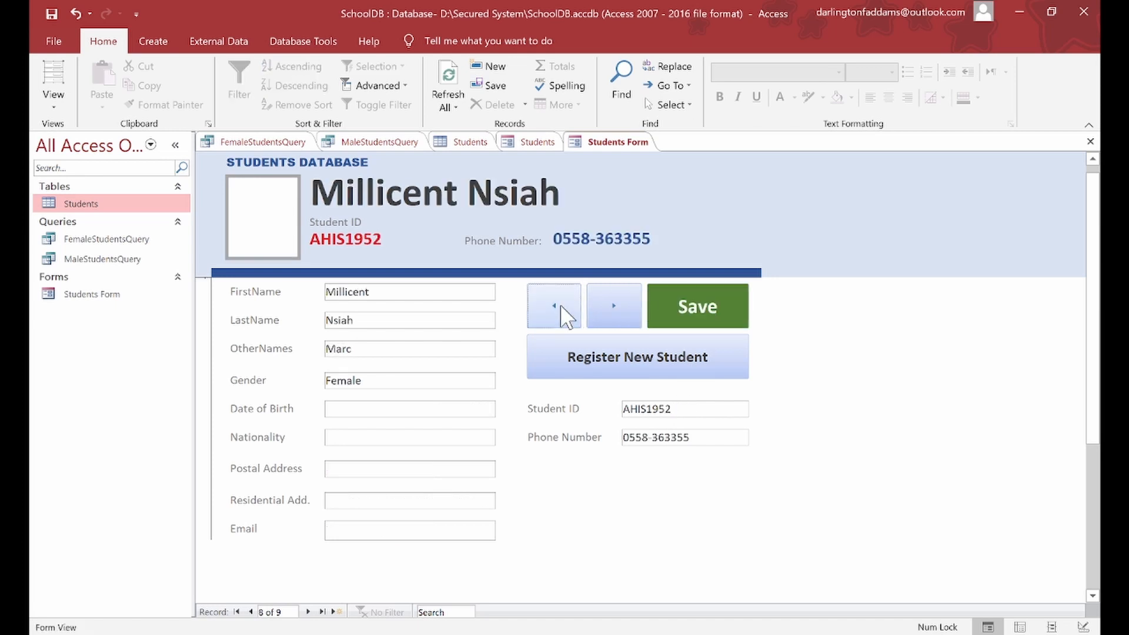
left_click(562, 311)
left_click(561, 311)
left_click(561, 312)
left_click(562, 312)
left_click(562, 312)
left_click(562, 312)
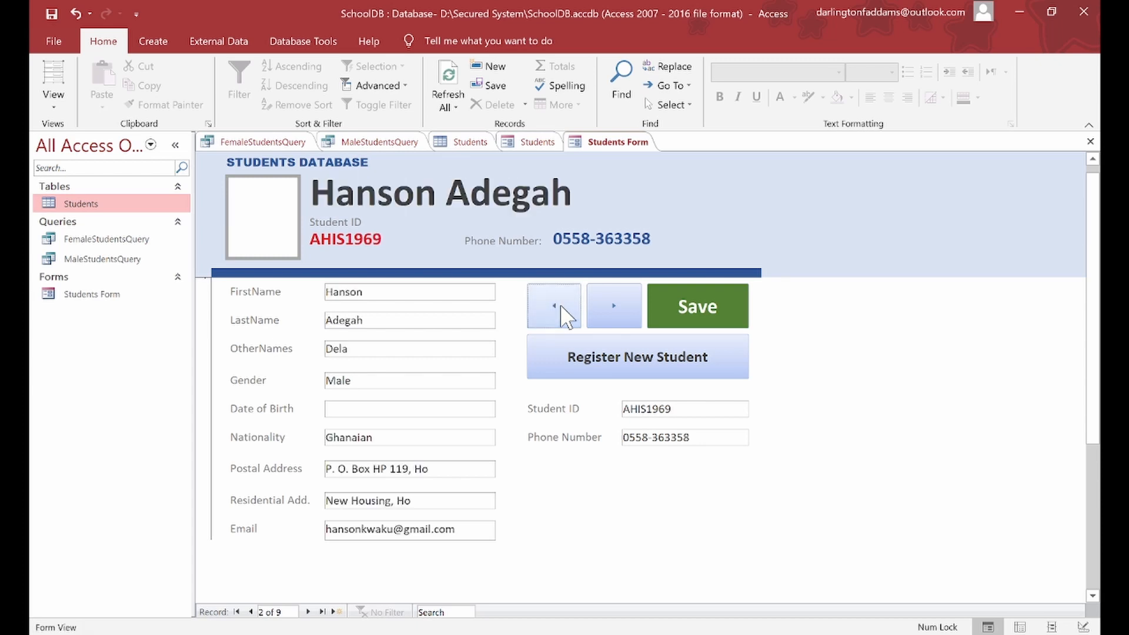
left_click(562, 312)
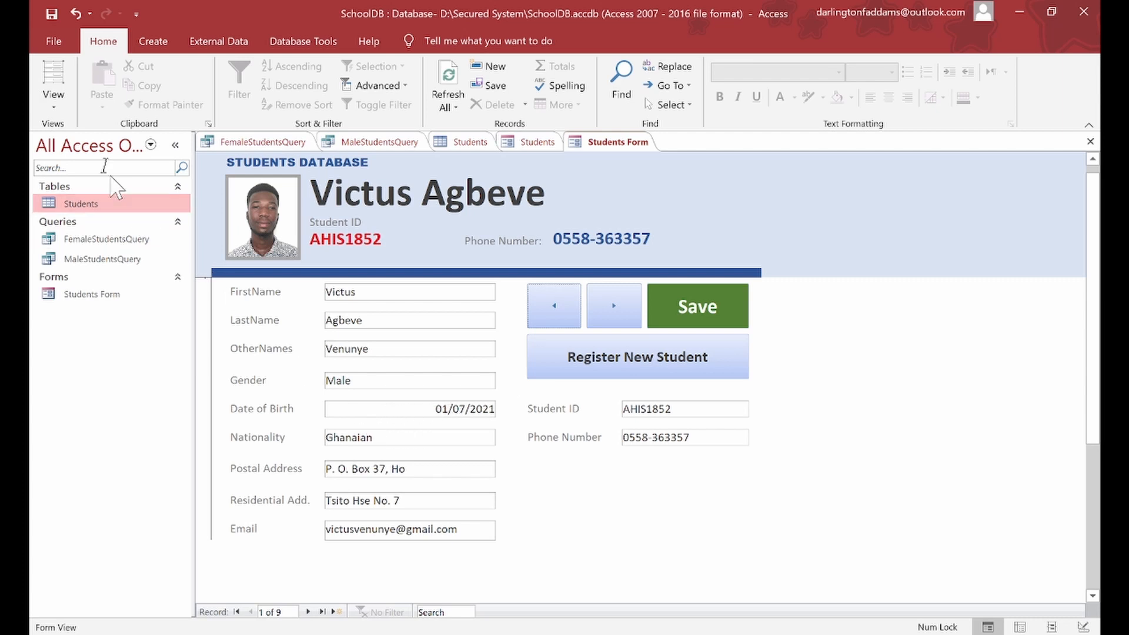
Step: In Design View, set the DateOfBirth box's Text Align to Left, then return to Form View
left_click(65, 114)
left_click(88, 243)
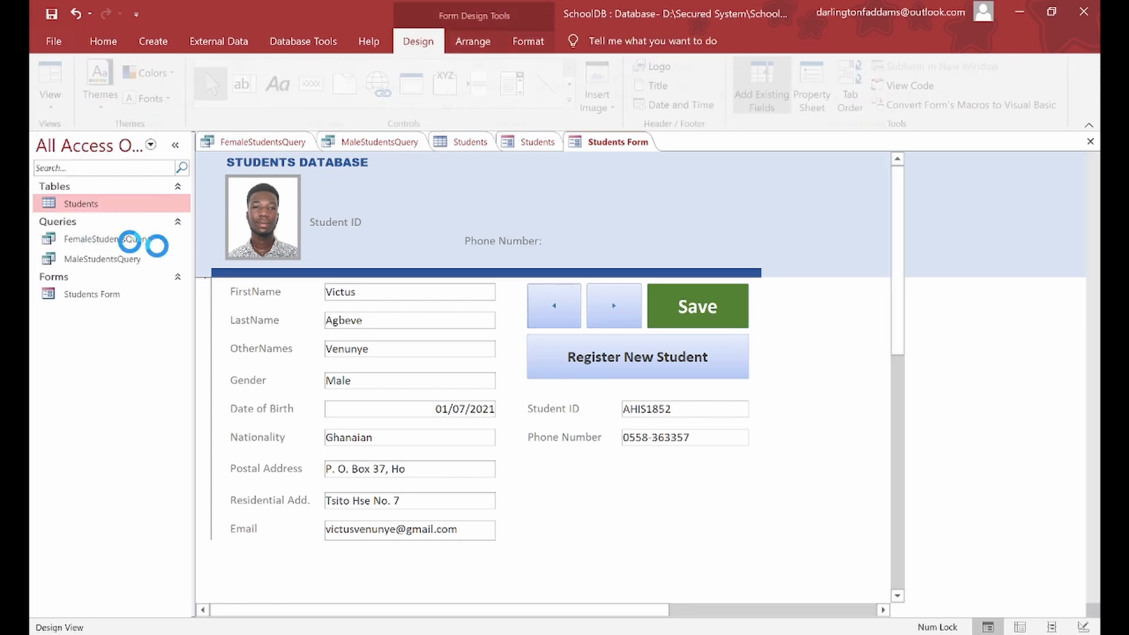
left_click(406, 467)
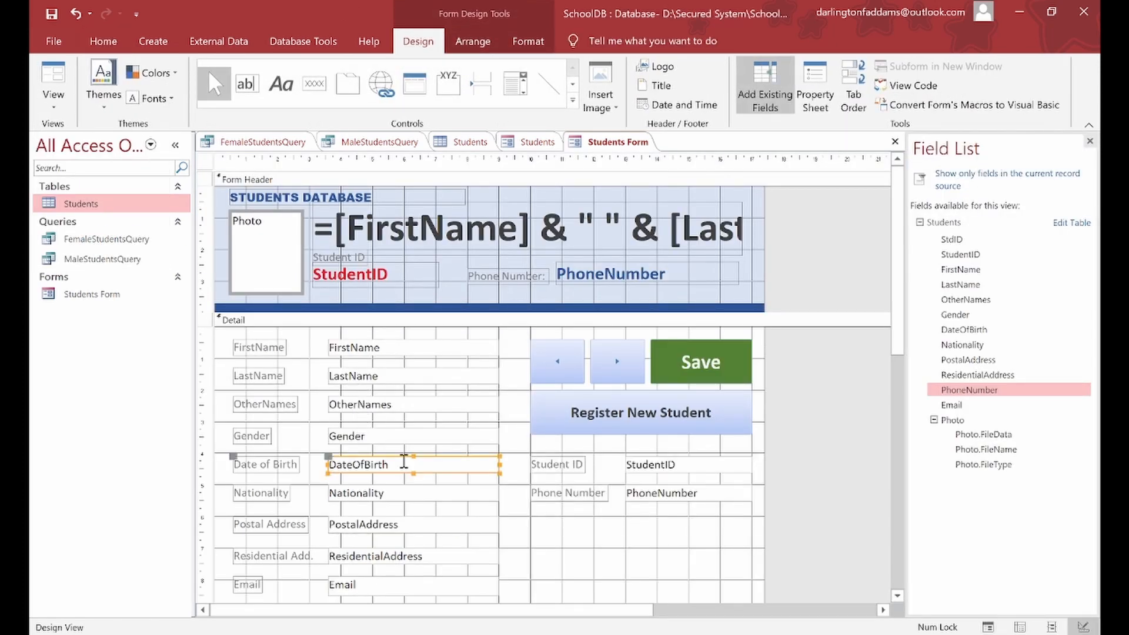
left_click(416, 478)
left_click(414, 465)
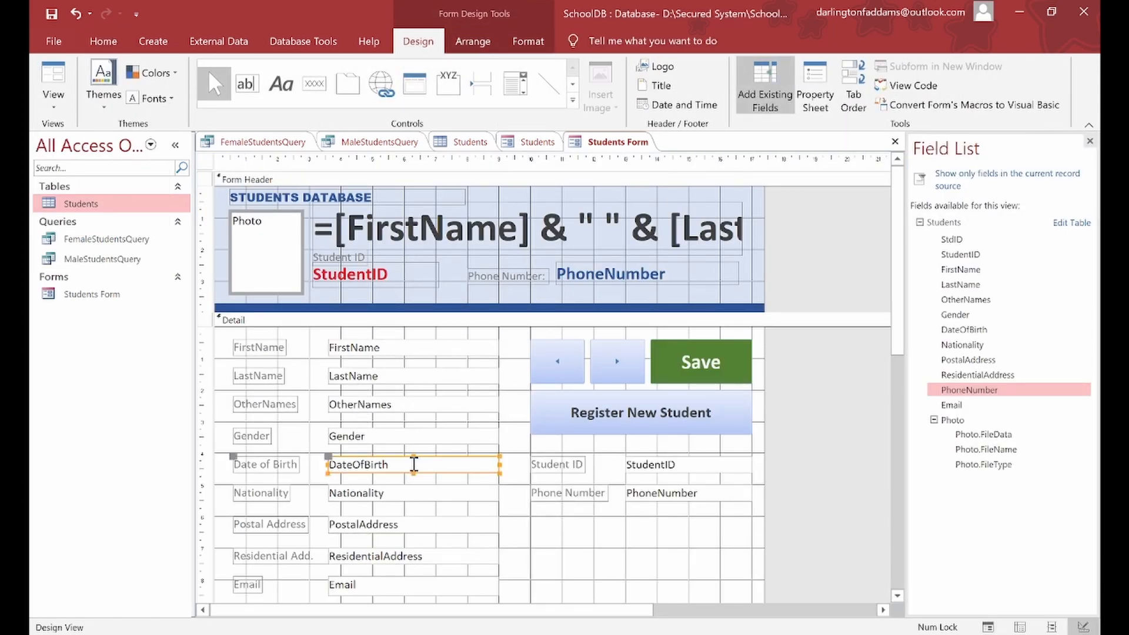
left_click(815, 88)
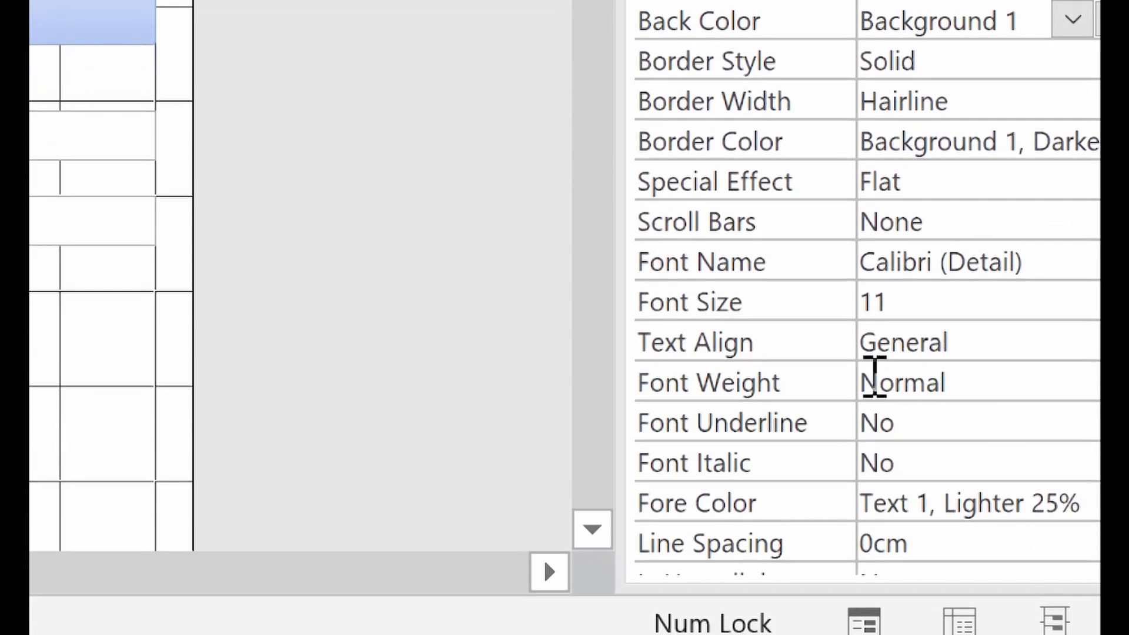
left_click(777, 355)
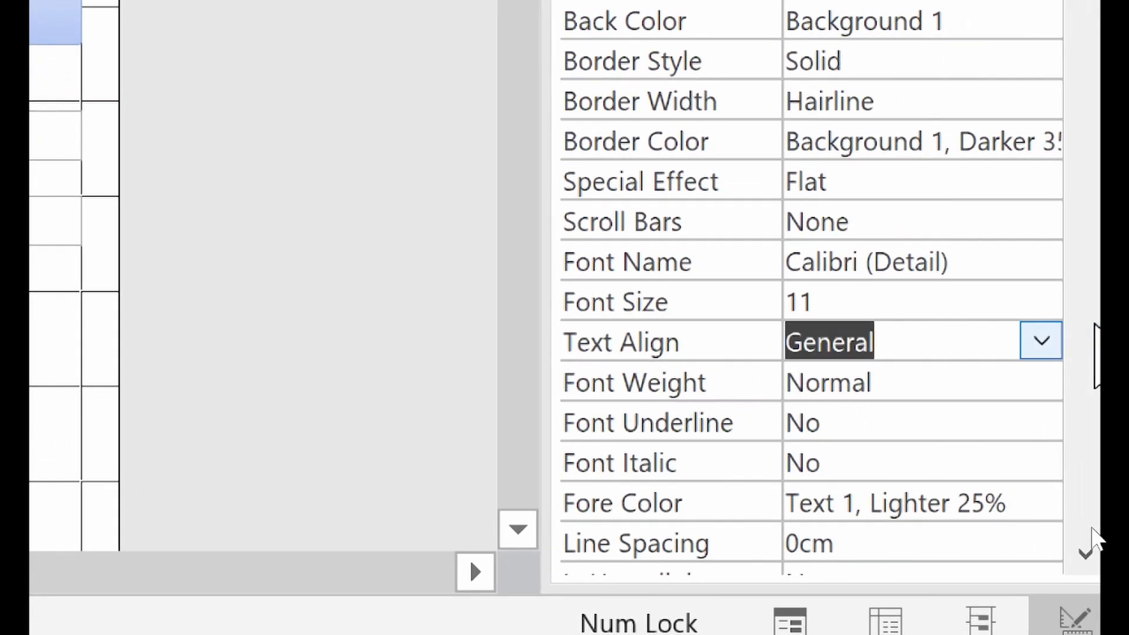
left_click(1041, 342)
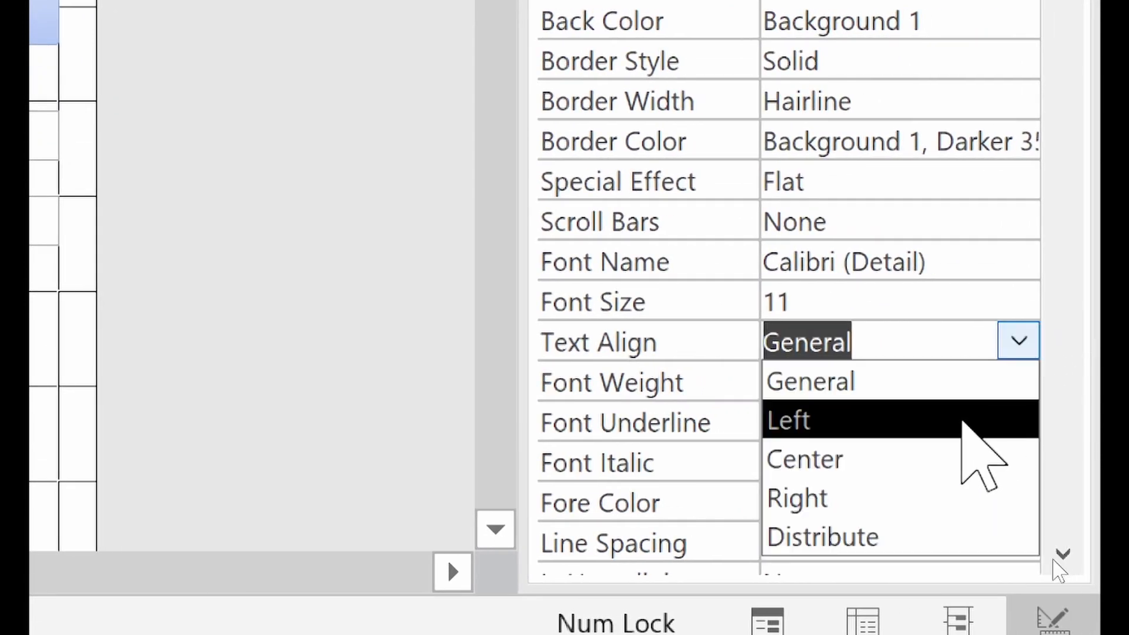
left_click(964, 420)
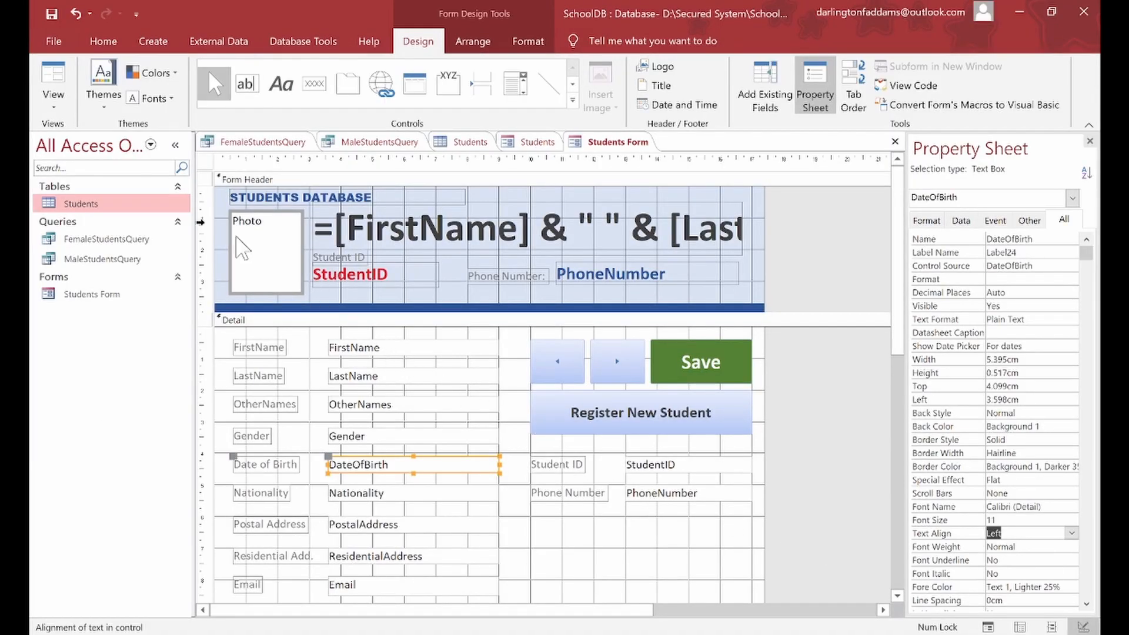
left_click(53, 79)
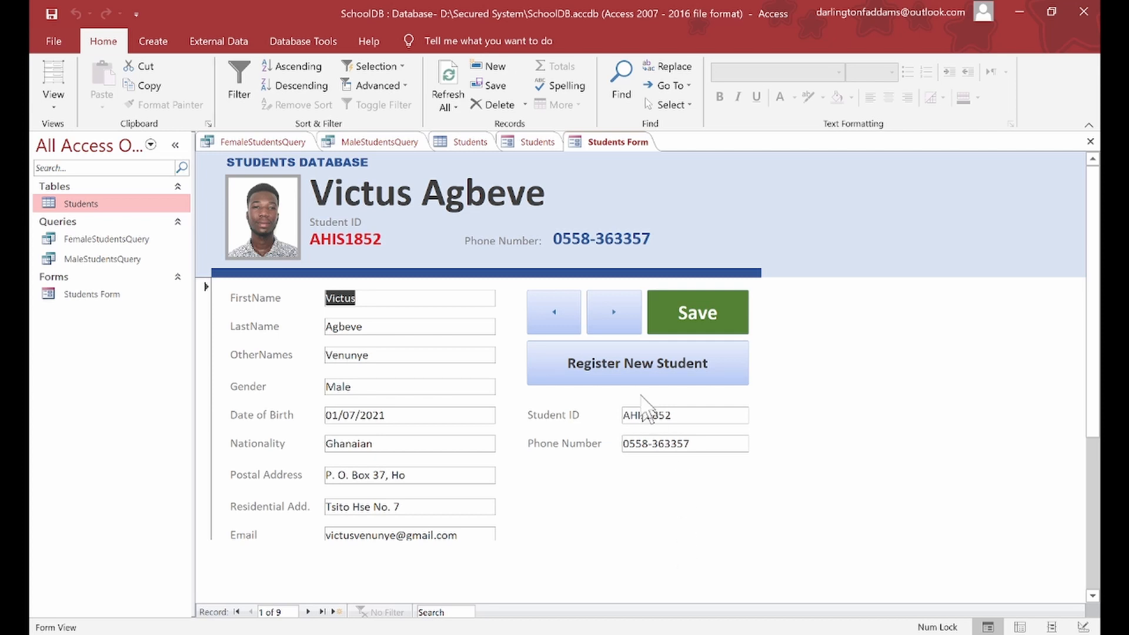
Step: Save the current record, then page forward and back through the first three records, ending on record 1
left_click(692, 326)
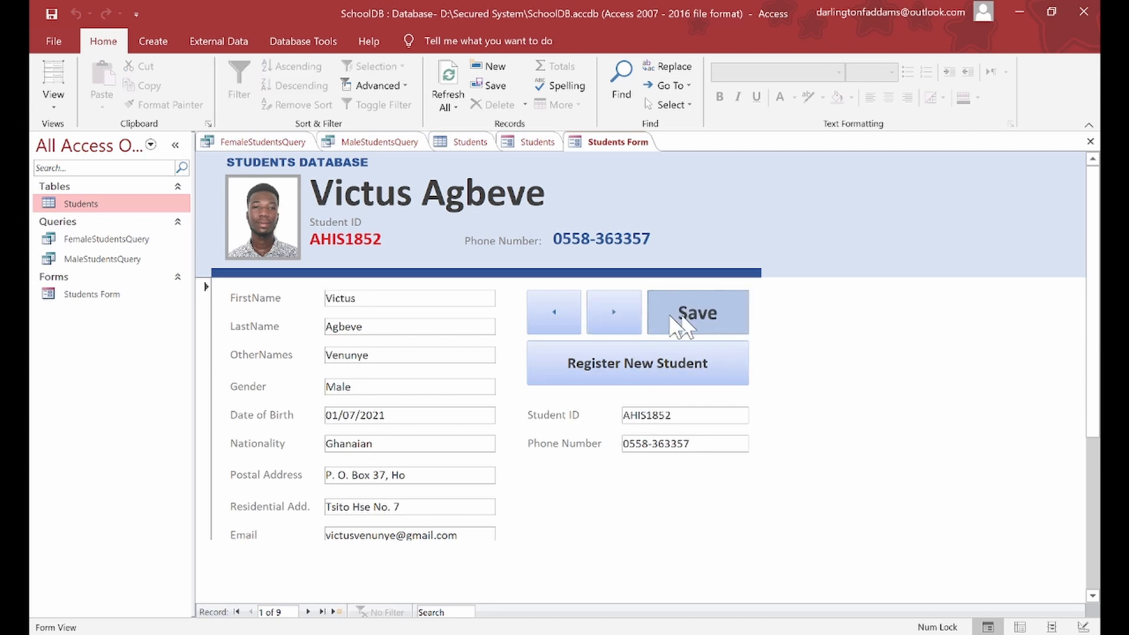
left_click(623, 303)
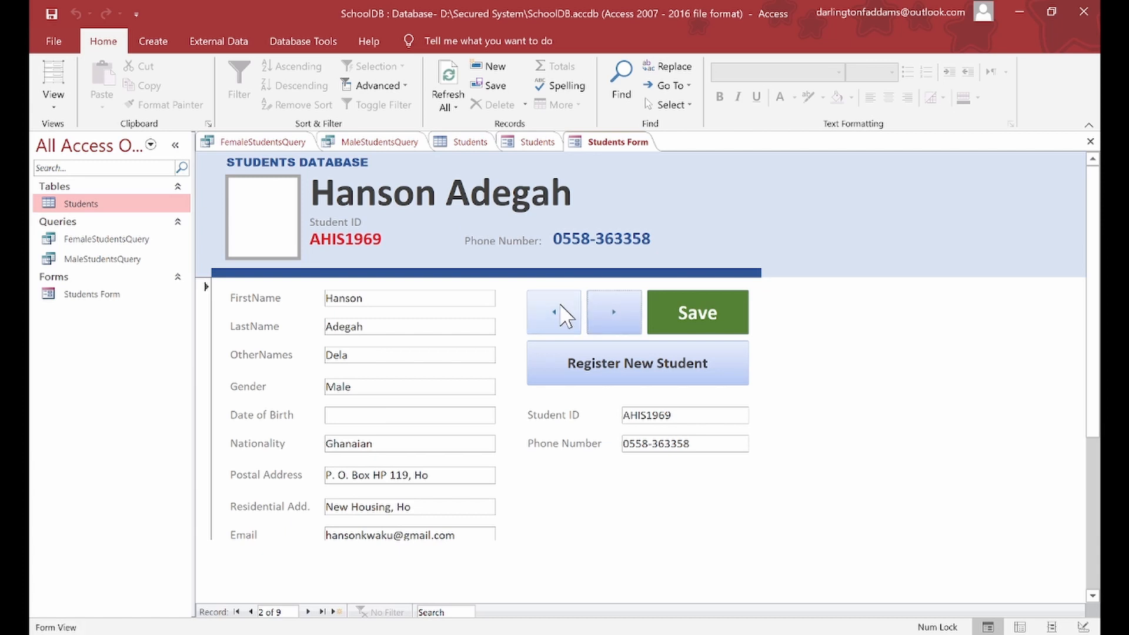
left_click(564, 311)
left_click(628, 315)
left_click(628, 314)
left_click(564, 316)
left_click(566, 318)
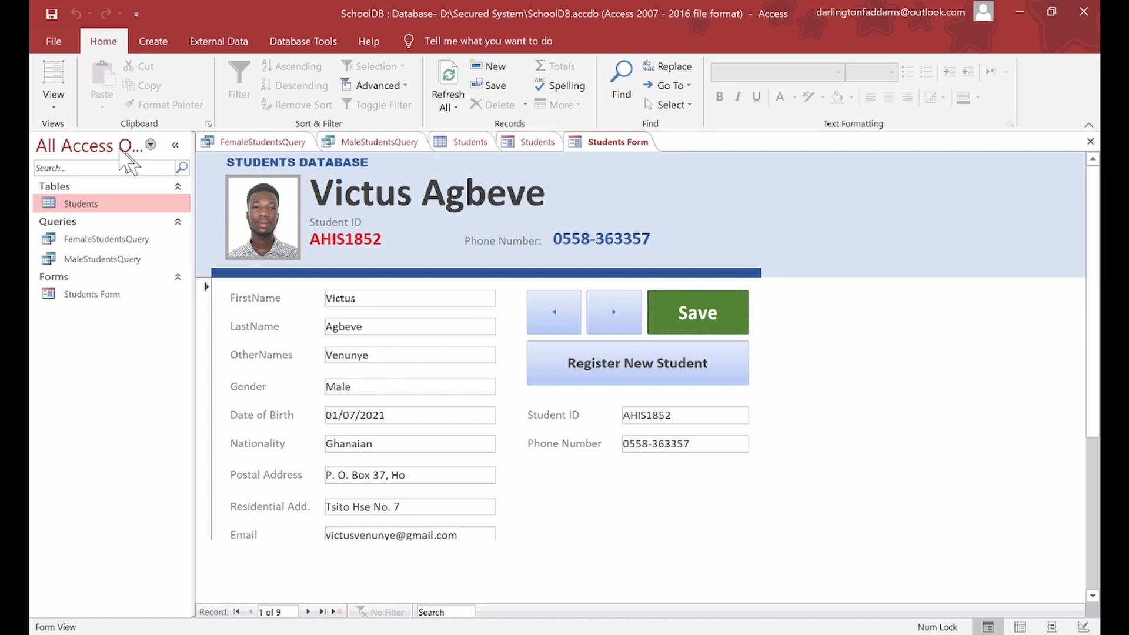
Step: Switch the Students Form back to Design View with the Property Sheet showing
left_click(54, 105)
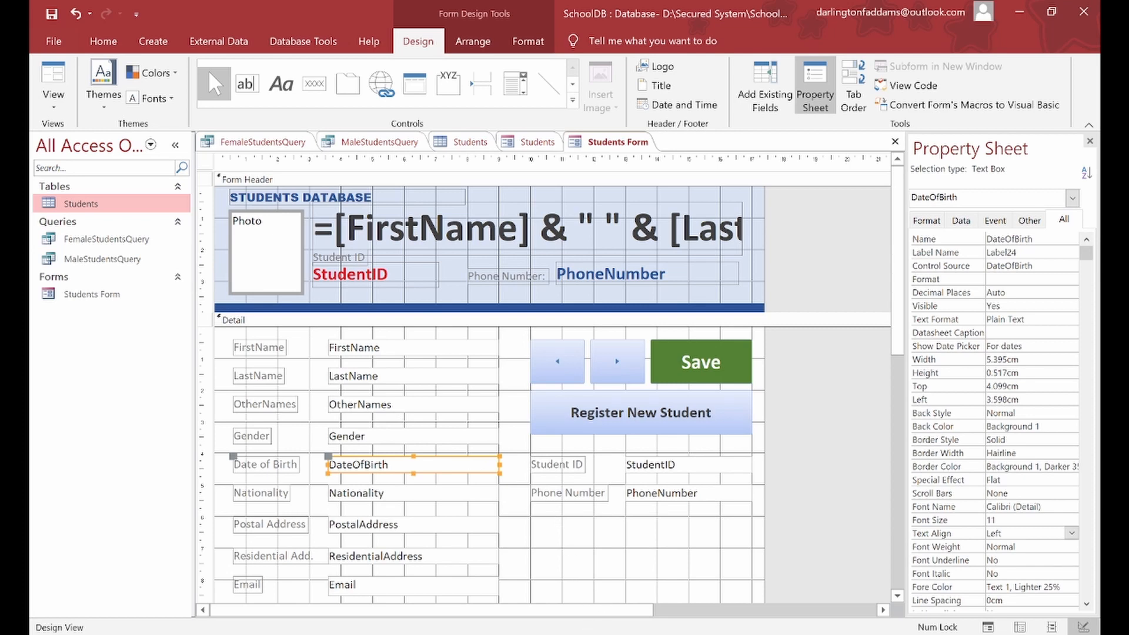
Step: Move the Email label and text box up slightly
scroll(688, 561, "down", 3)
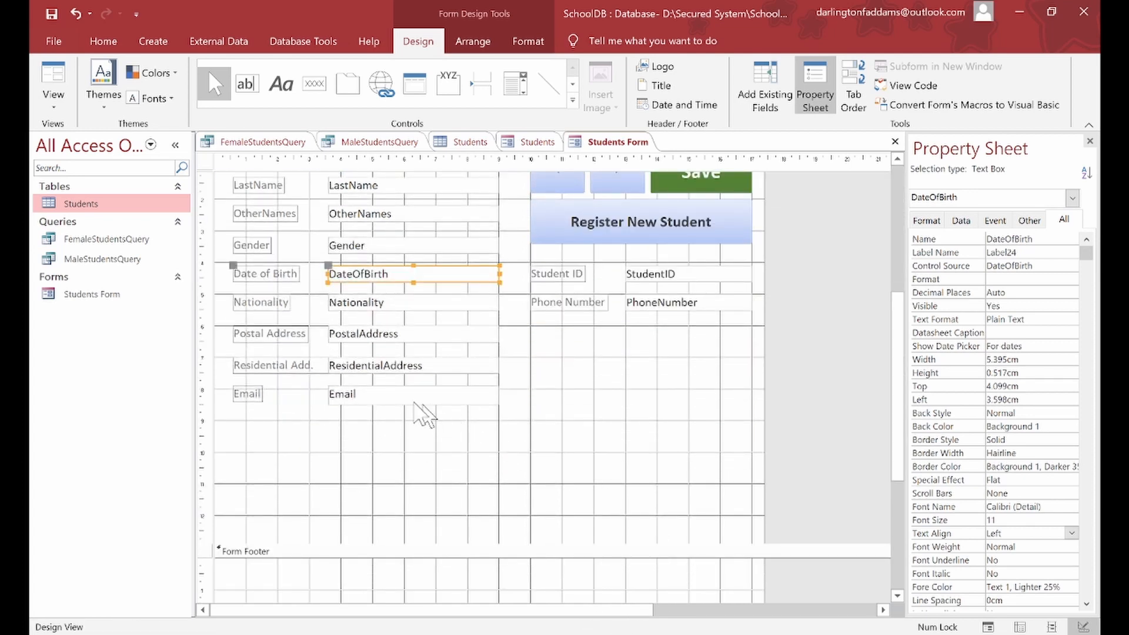
left_click(391, 396)
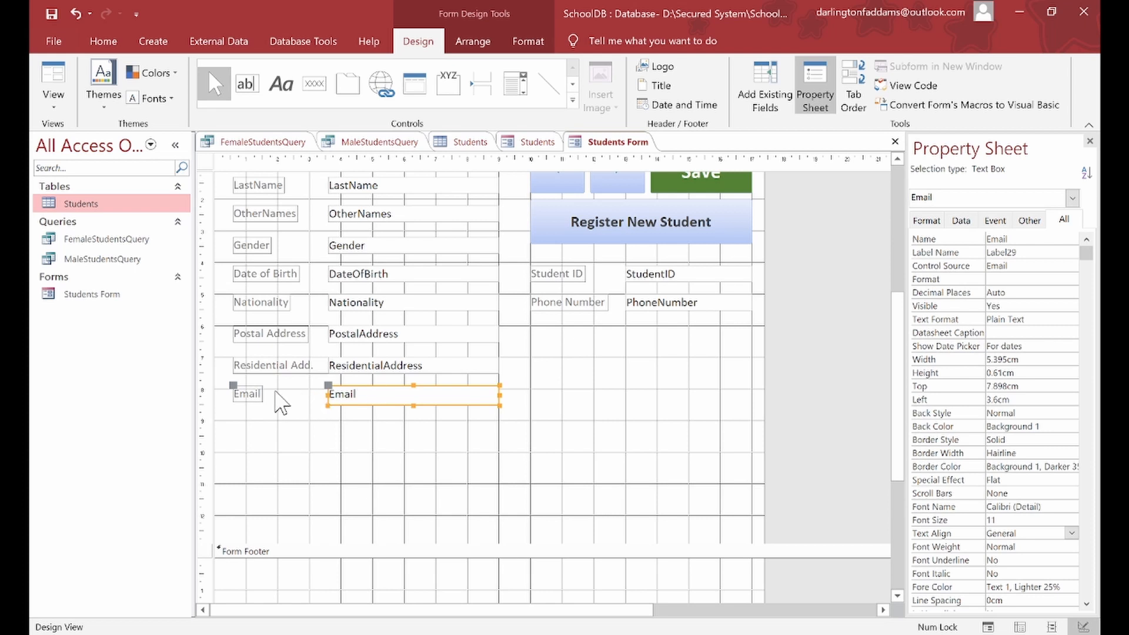
left_click(258, 393, "shift")
left_click_drag(259, 393, 259, 390)
Step: Move the Residential Address row up to Top 6.898cm and pick the Button control
left_click(281, 367)
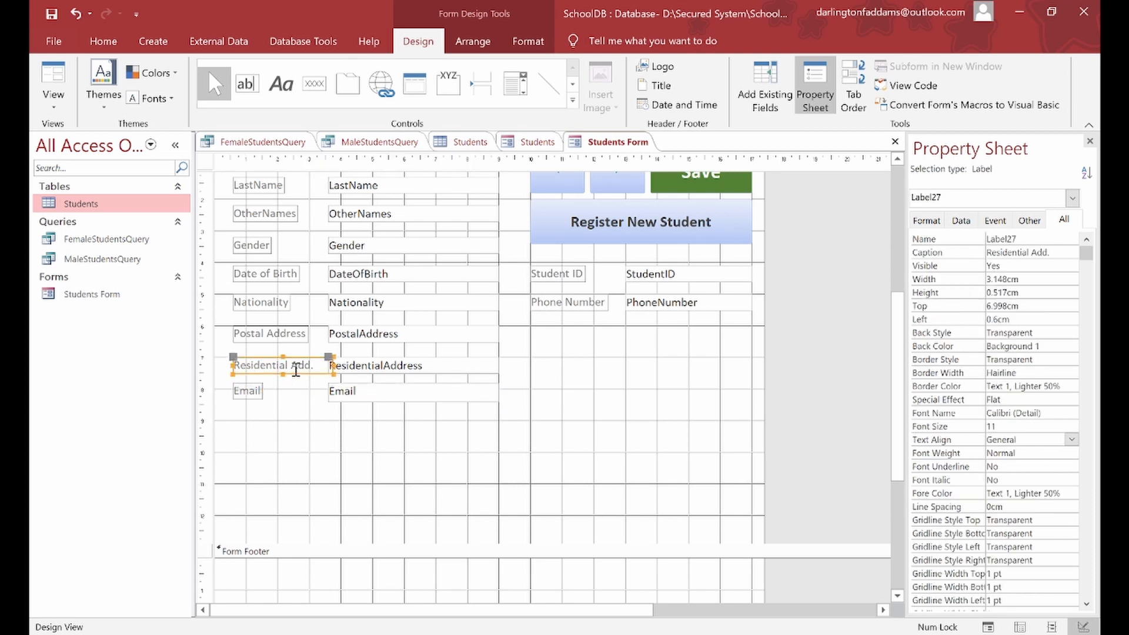
left_click(347, 369, "shift")
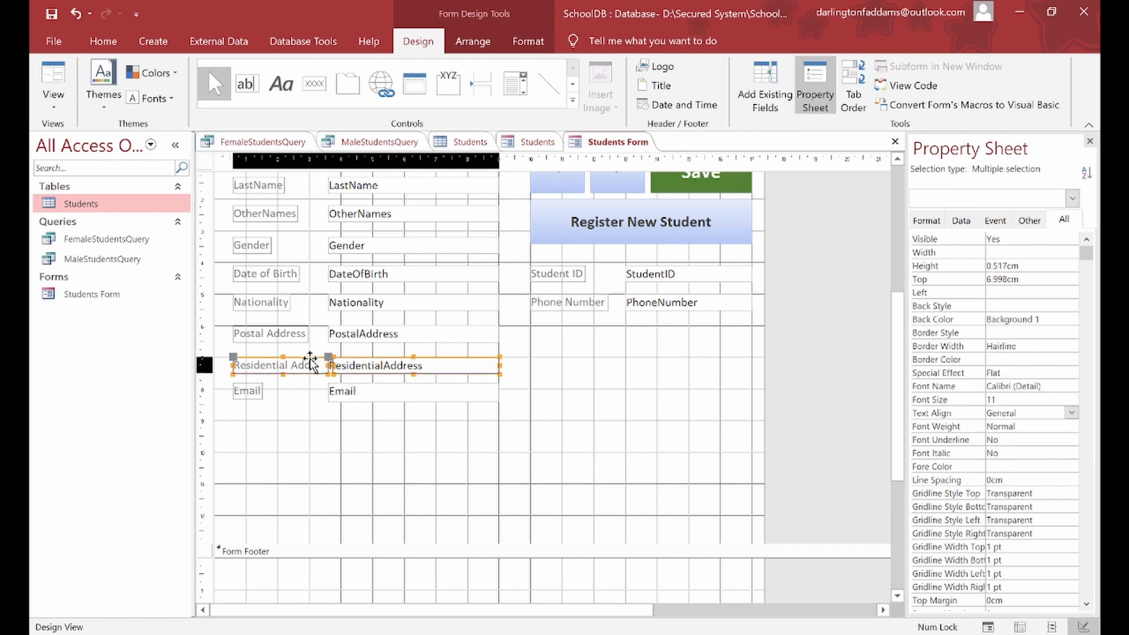
left_click_drag(309, 360, 309, 356)
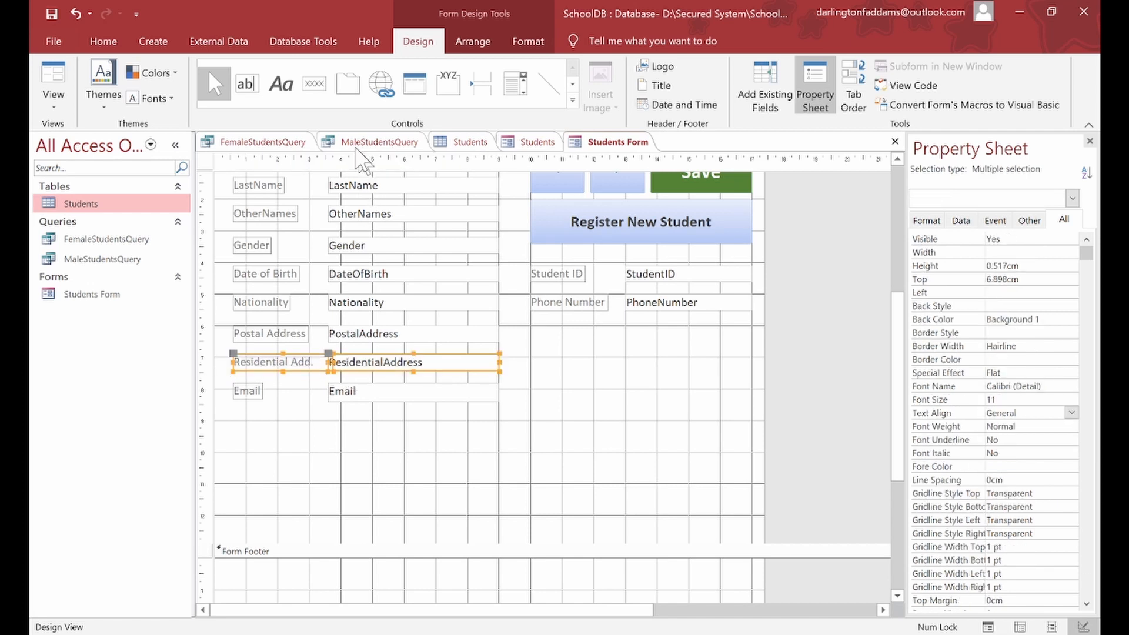
left_click(313, 88)
Step: Draw a new button below Phone Number and choose the Delete Record action
left_click_drag(672, 349, 751, 388)
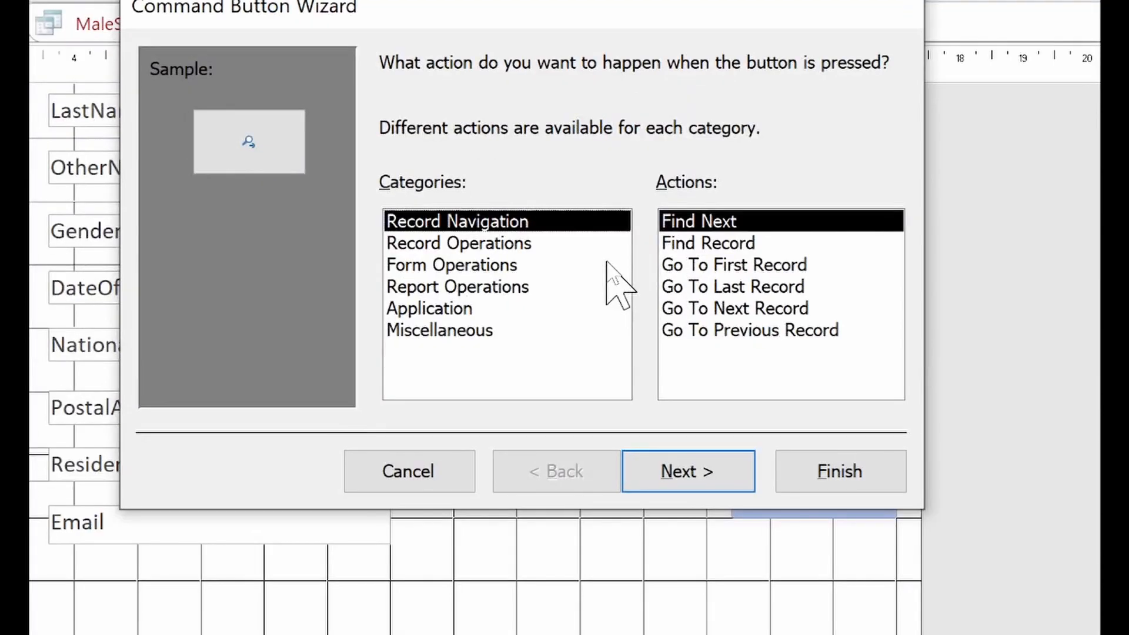
left_click(501, 242)
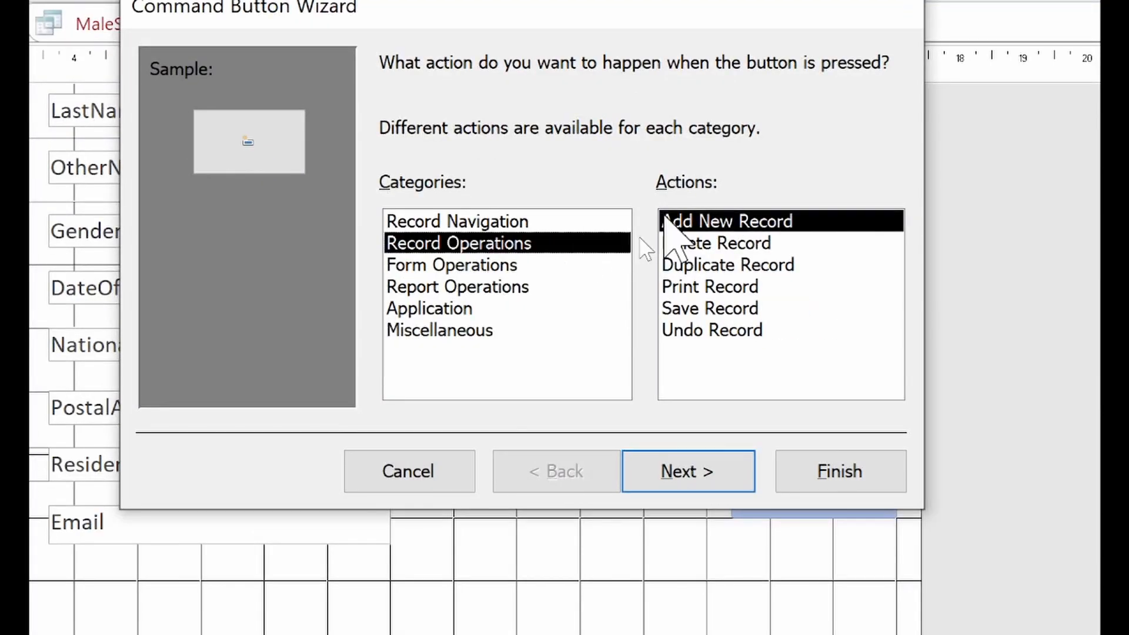
left_click(718, 242)
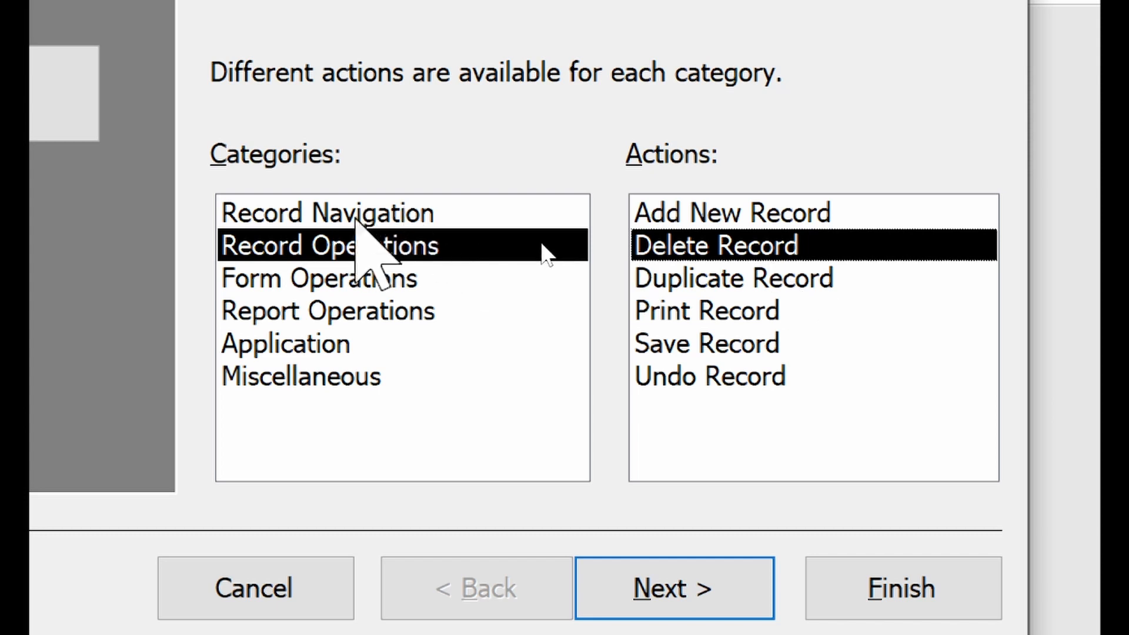
Step: Review the other action categories, then settle on Record Operations > Delete Record
left_click(352, 214)
left_click(359, 272)
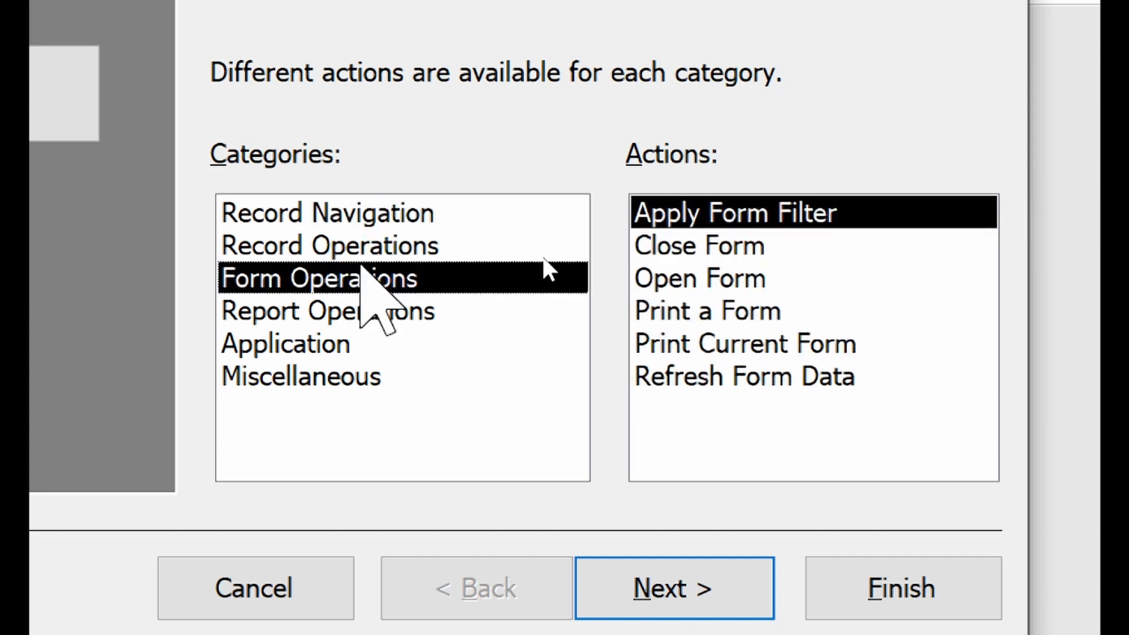
left_click(670, 276)
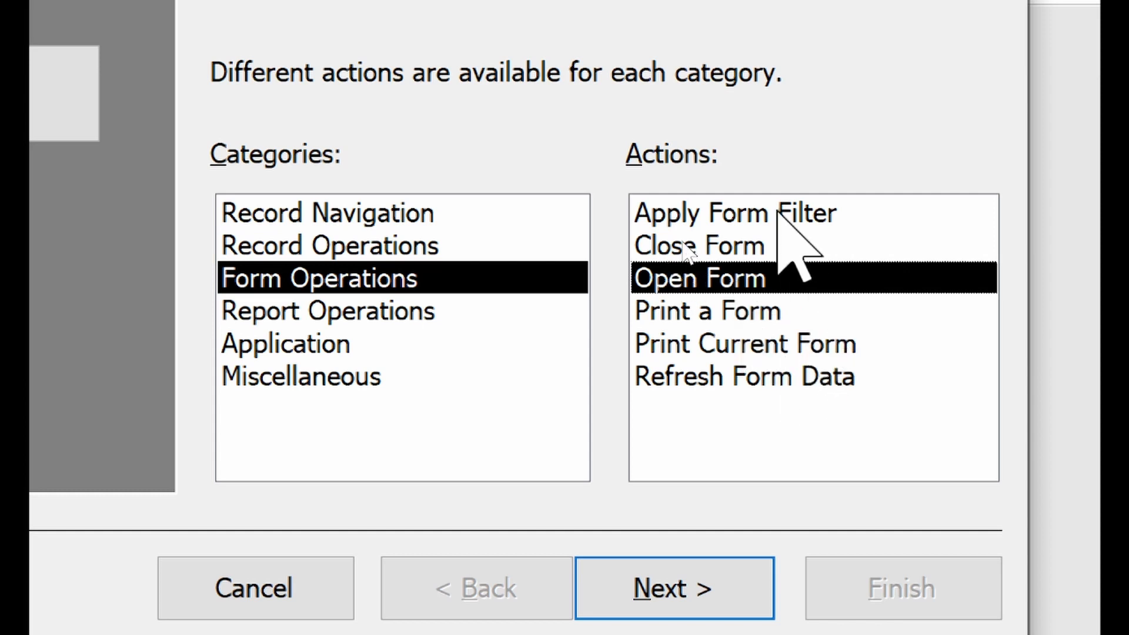
left_click(363, 283)
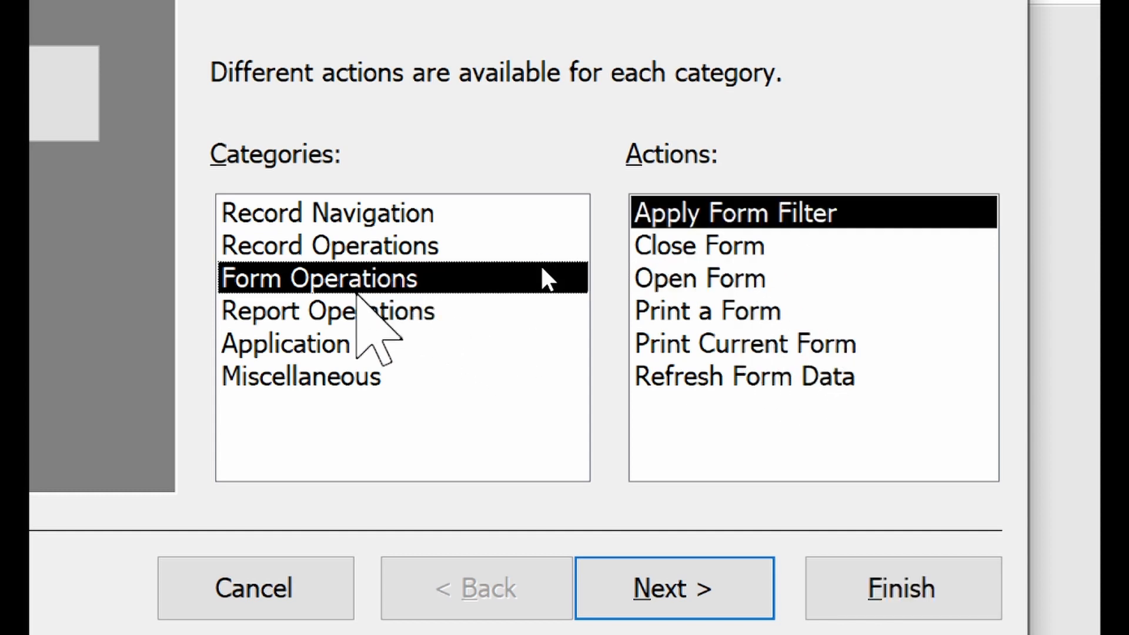
left_click(357, 317)
left_click(336, 347)
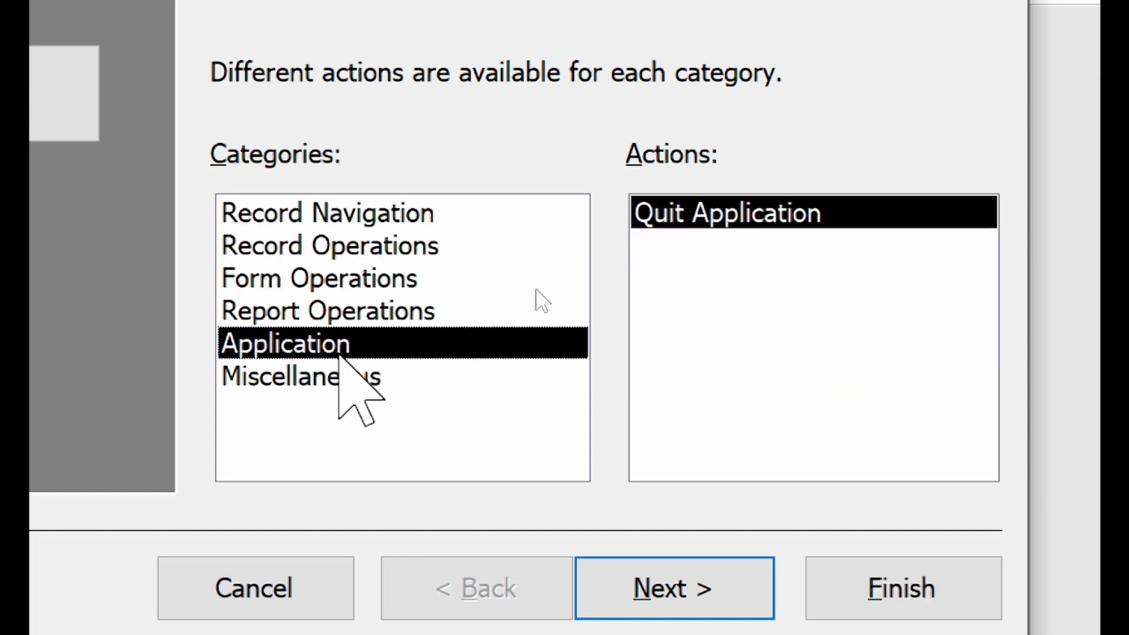
left_click(340, 372)
left_click(351, 338)
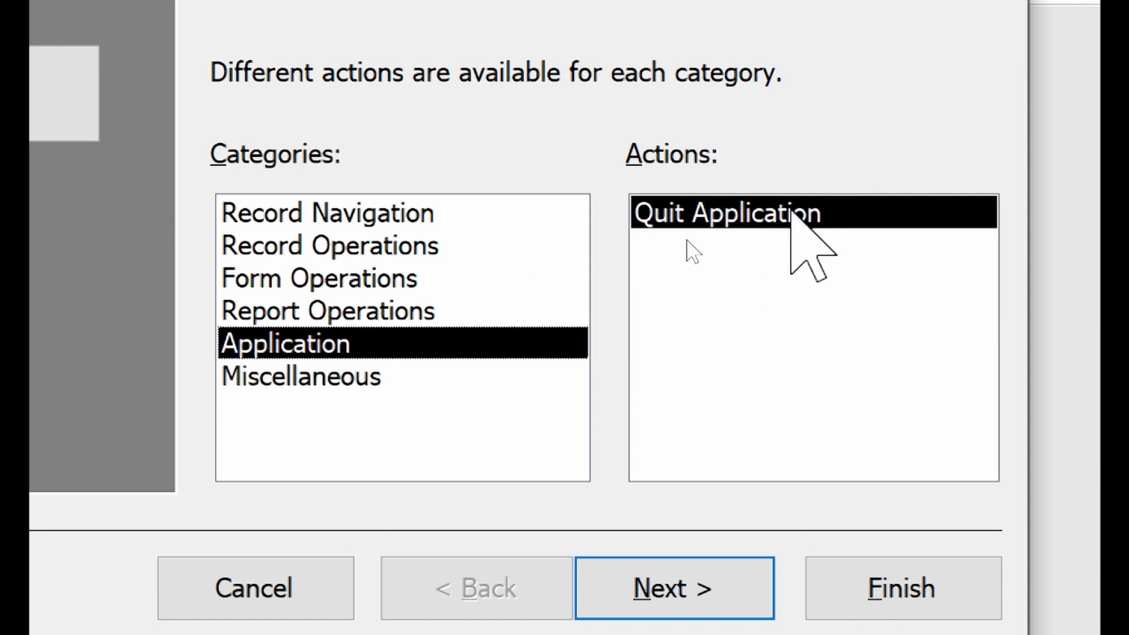
left_click(330, 251)
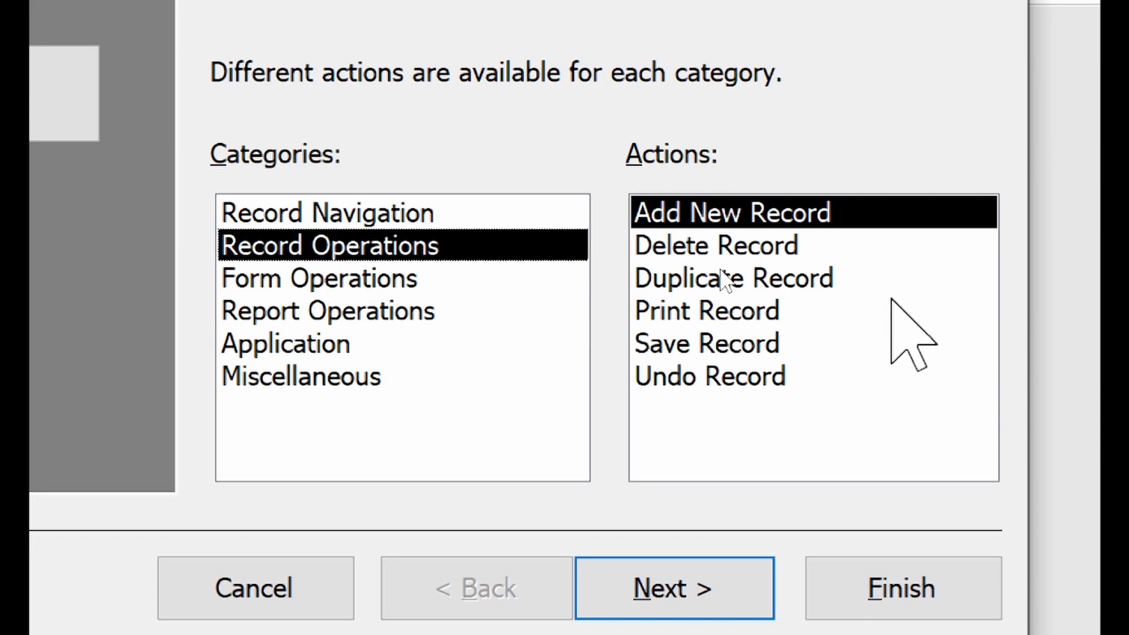
left_click(726, 244)
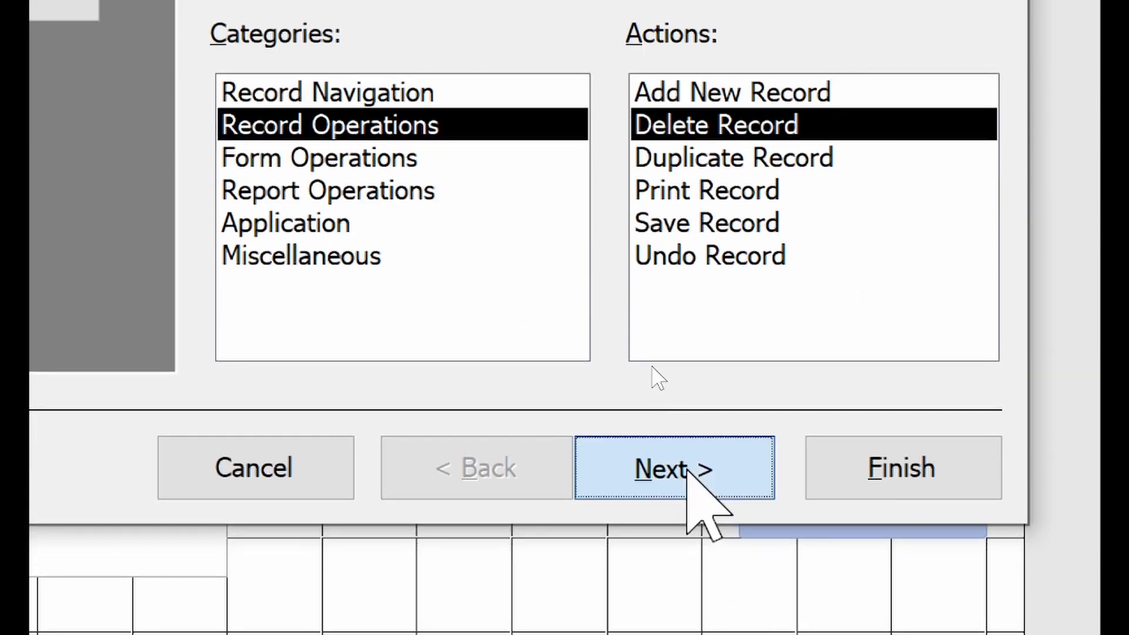
Step: Give the button the text caption 'Remove Student from Database'
left_click(687, 467)
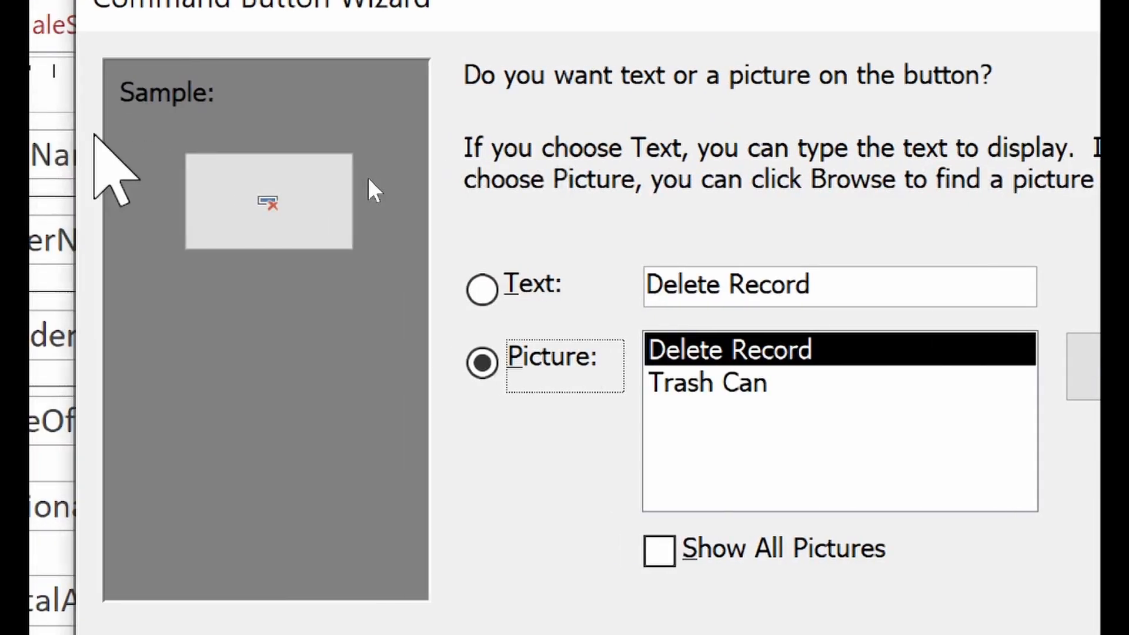
left_click(536, 286)
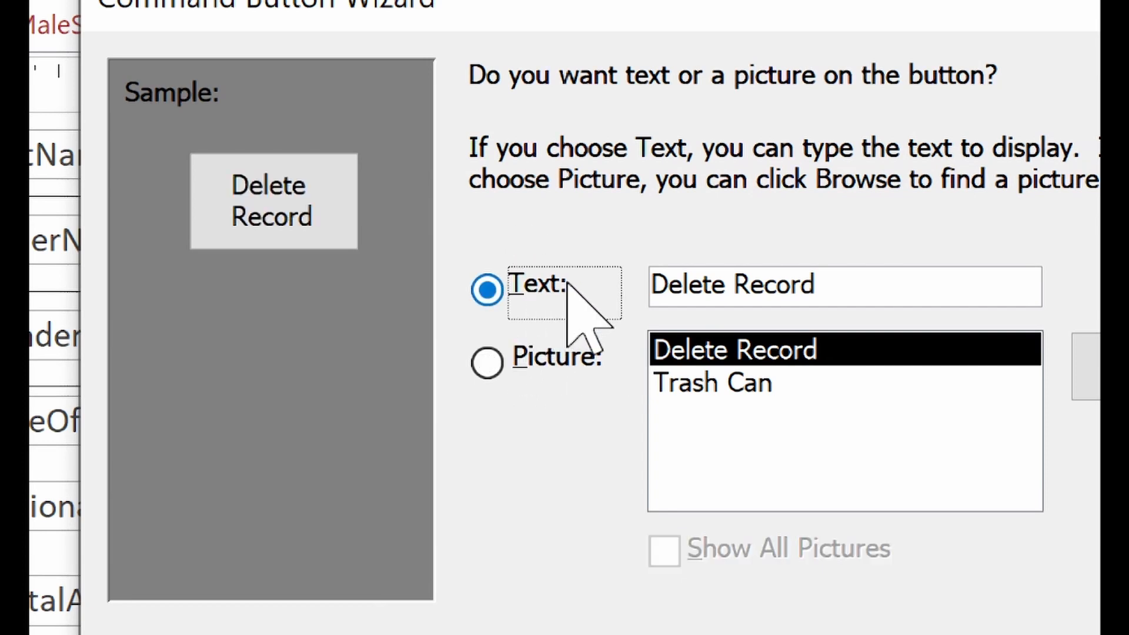
double_click(771, 286)
key("BackSpace")
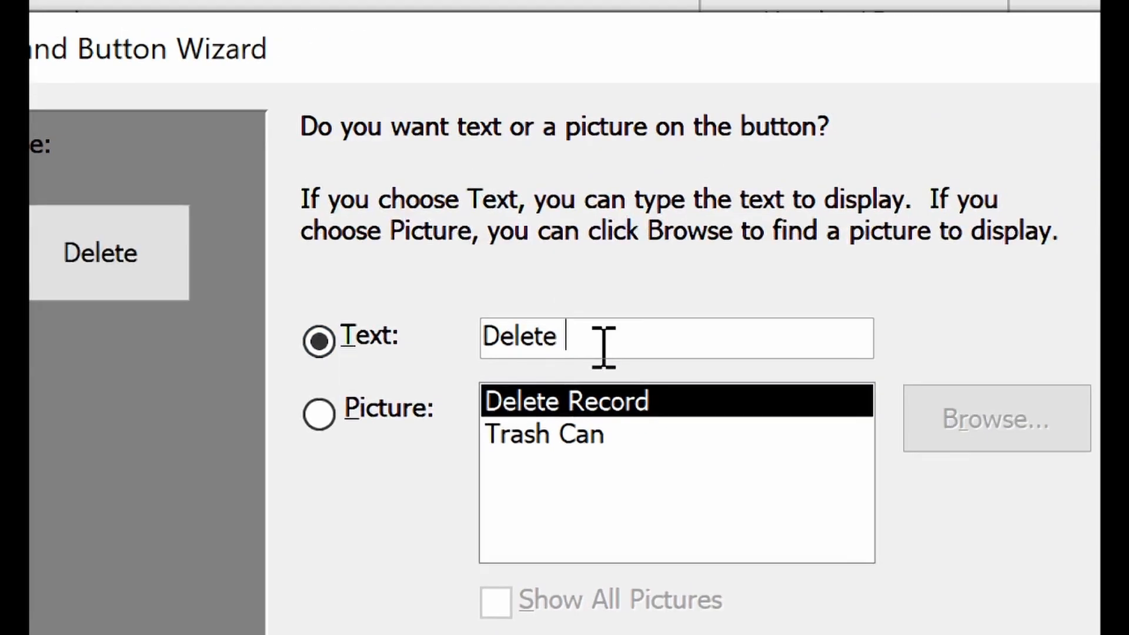
key("BackSpace")
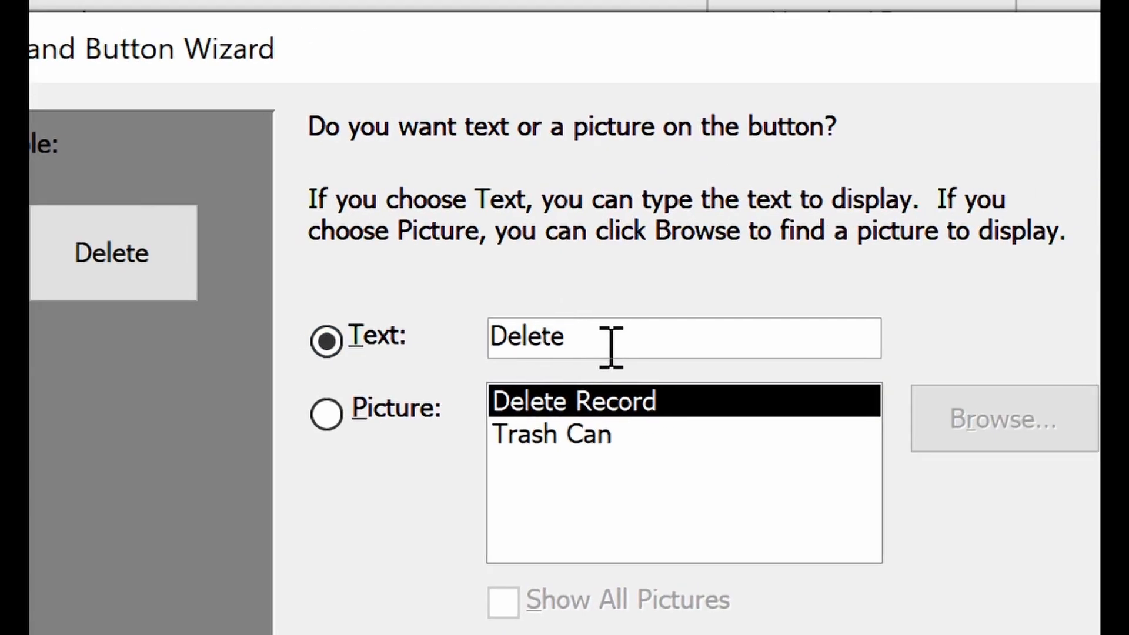
key("shift+Left")
key("shift+Left")
key("shift+Left")
key("shift+Left")
key("shift+Left")
key("shift+Left")
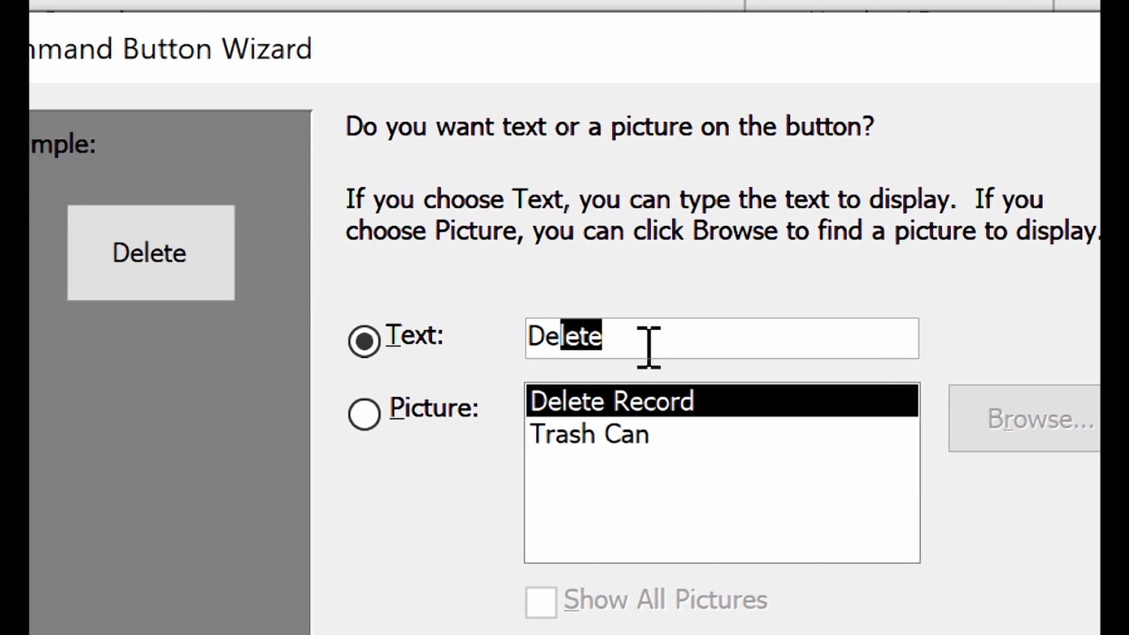
type("Remove Student")
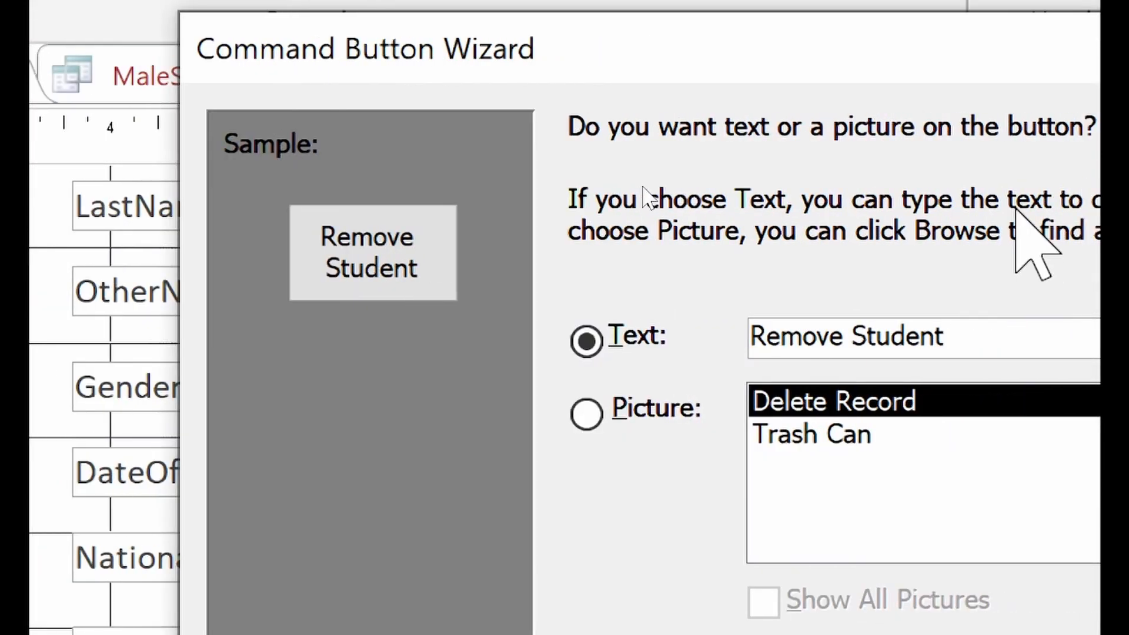
type("from Ddata")
key("BackSpace")
key("BackSpace")
key("BackSpace")
key("BackSpace")
type("atabase")
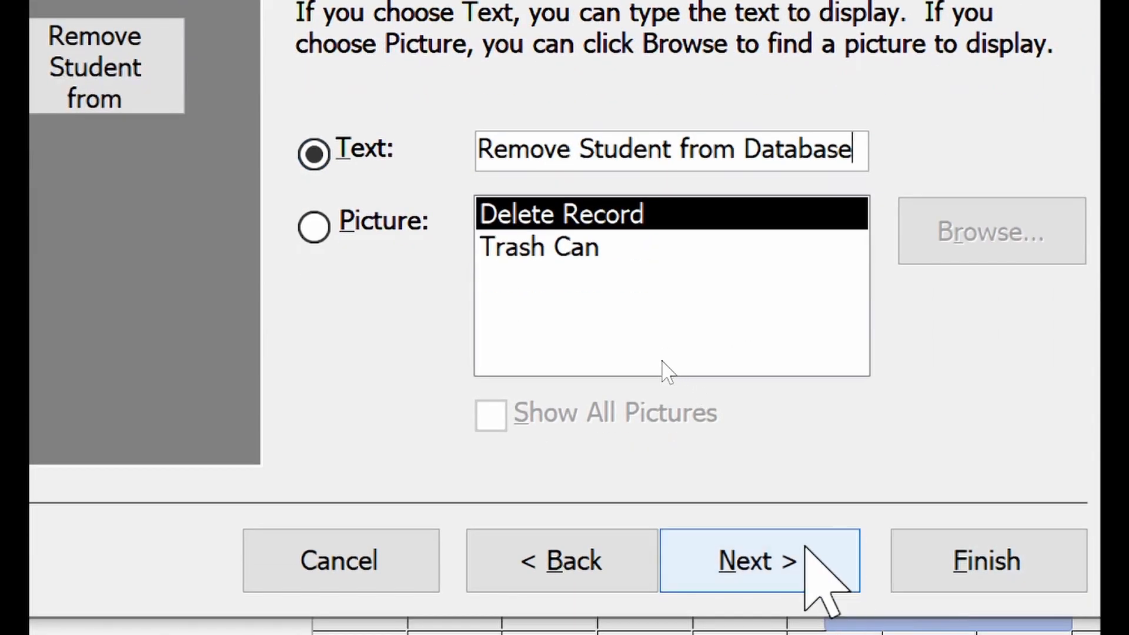
Step: Name the button btnRemove and finish the wizard
left_click(981, 582)
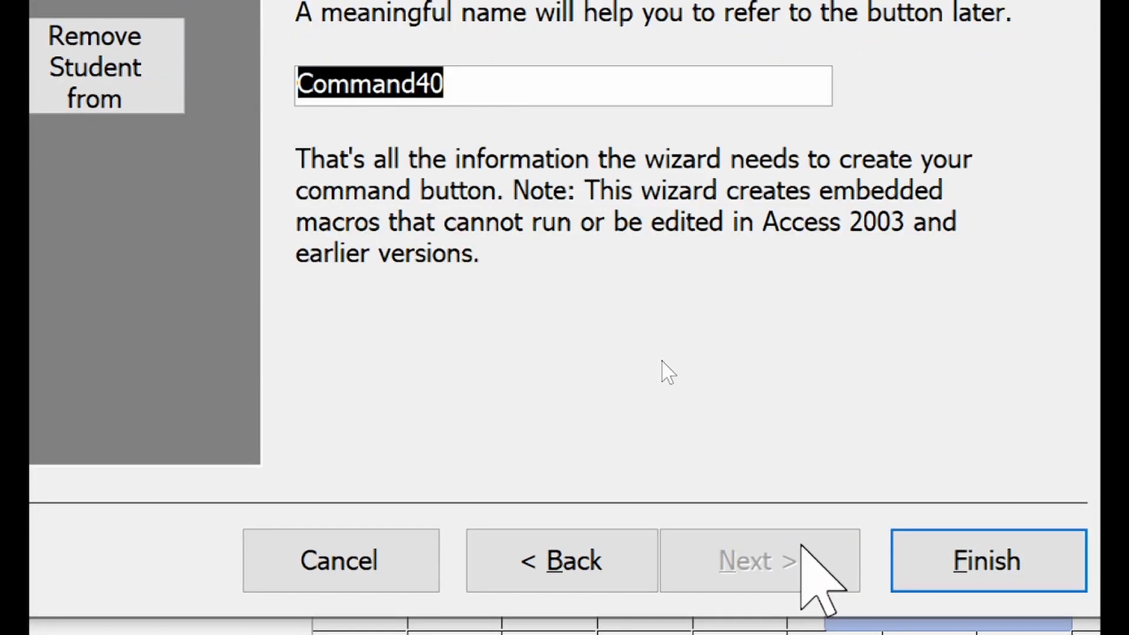
type("btnB")
key("BackSpace")
type("Remov")
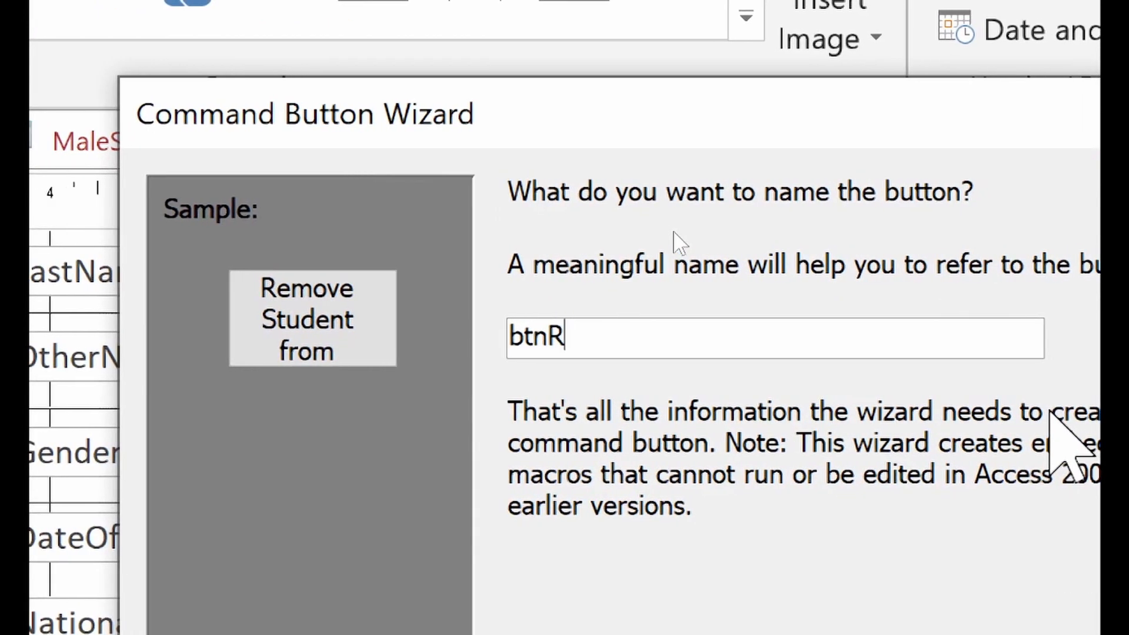
type("e")
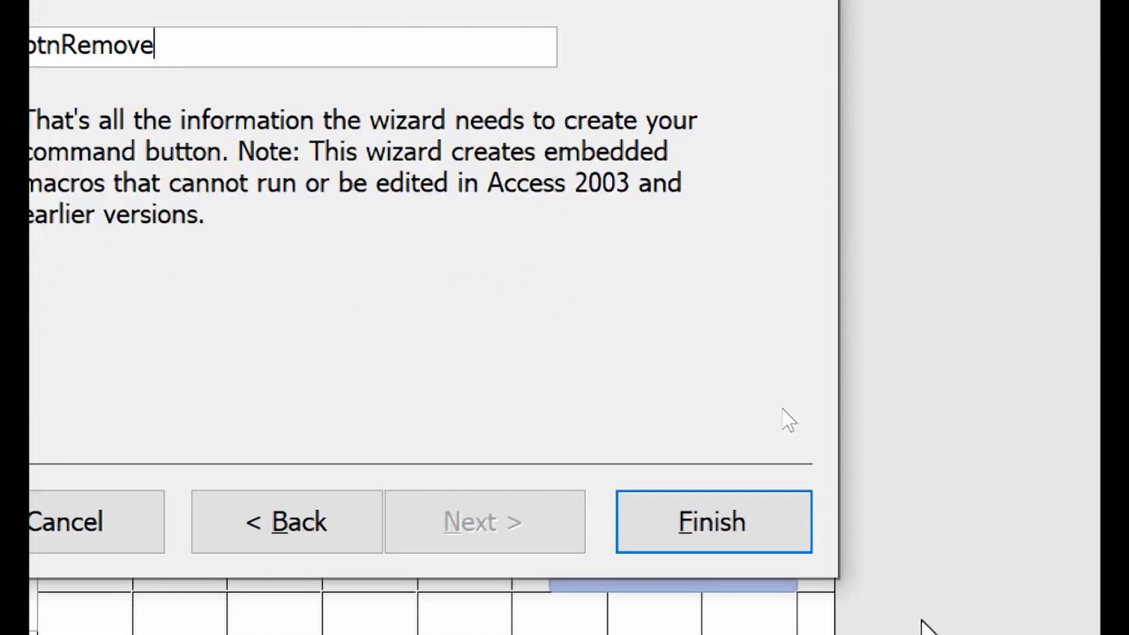
left_click(668, 491)
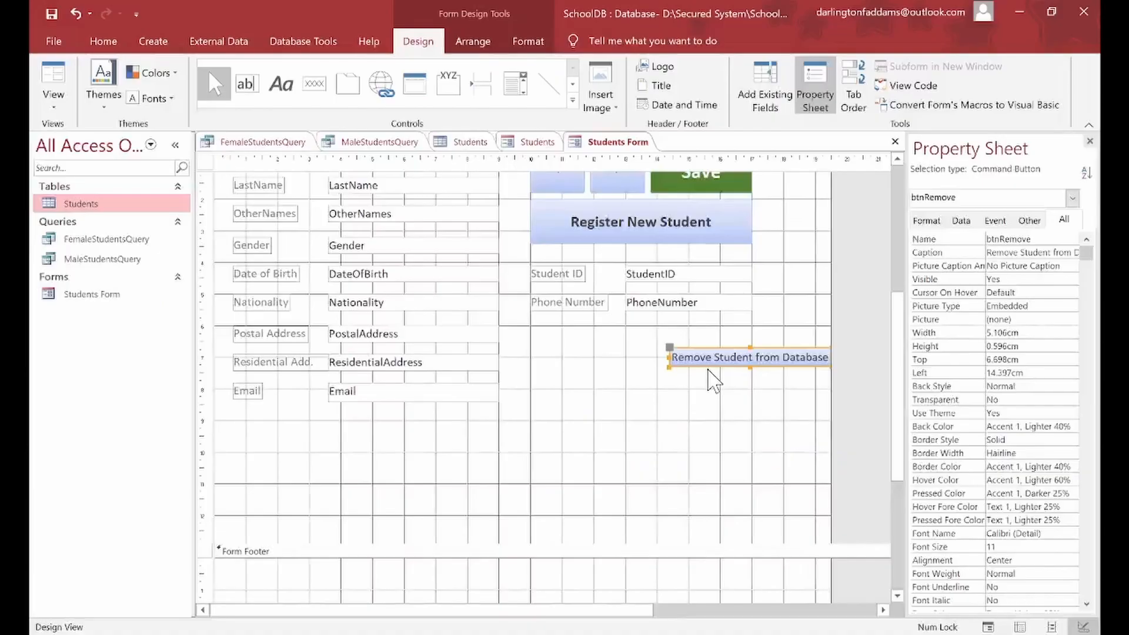
Step: Place the Remove Student button below Register New Student and enlarge it
left_click_drag(689, 368, 548, 360)
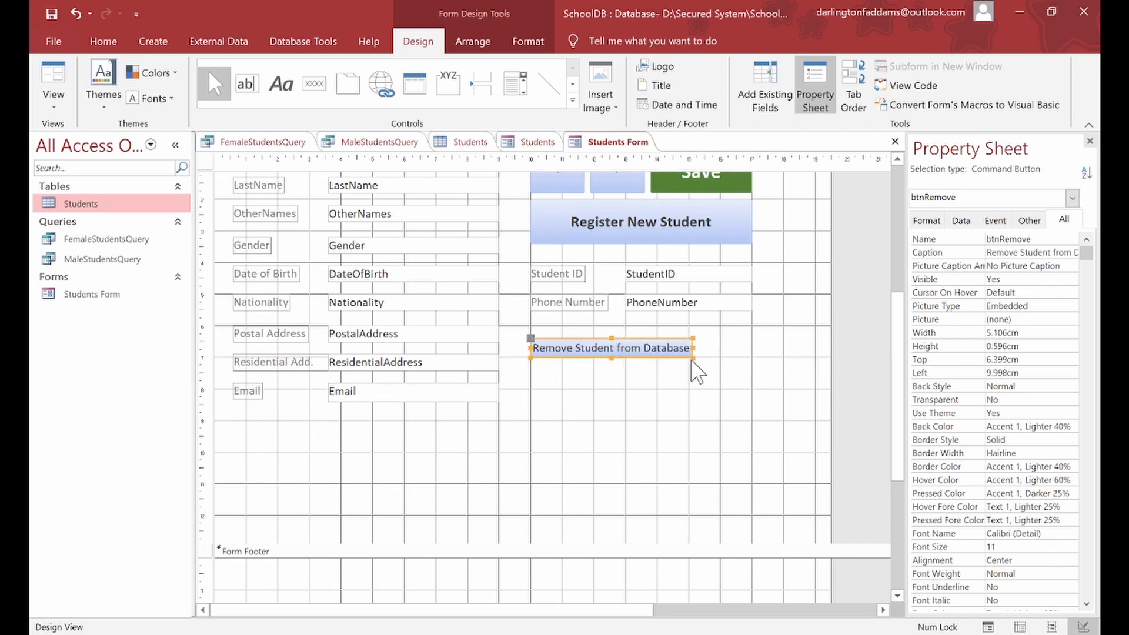
left_click_drag(693, 358, 752, 389)
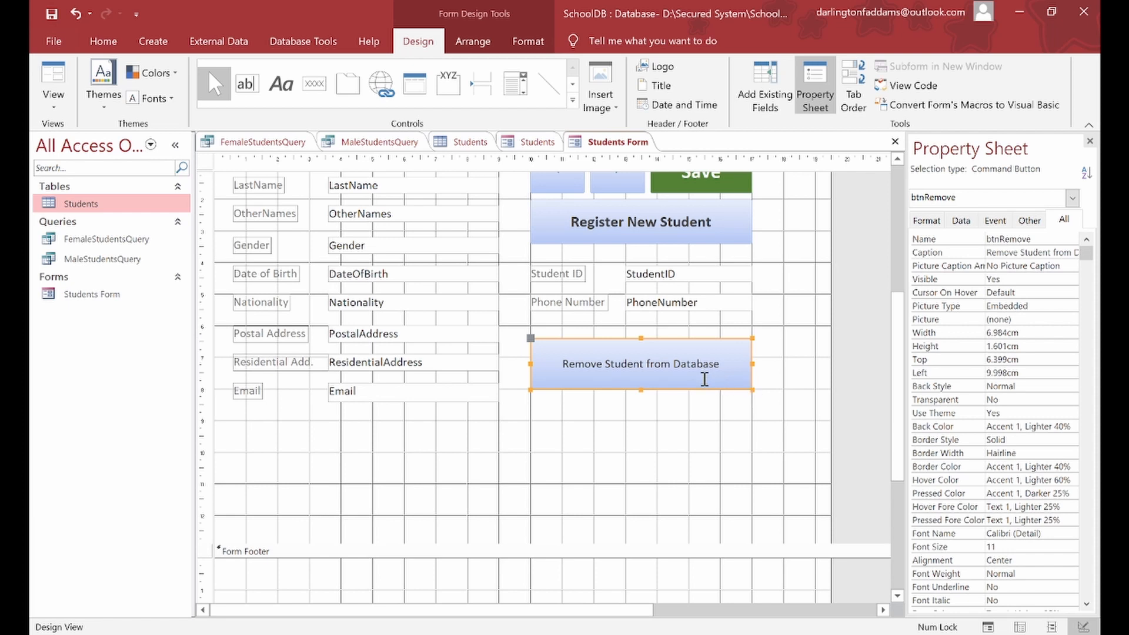
left_click_drag(704, 391, 705, 404)
Step: Shorten the detail section and narrow the form to end just past the button
left_click_drag(615, 544, 616, 452)
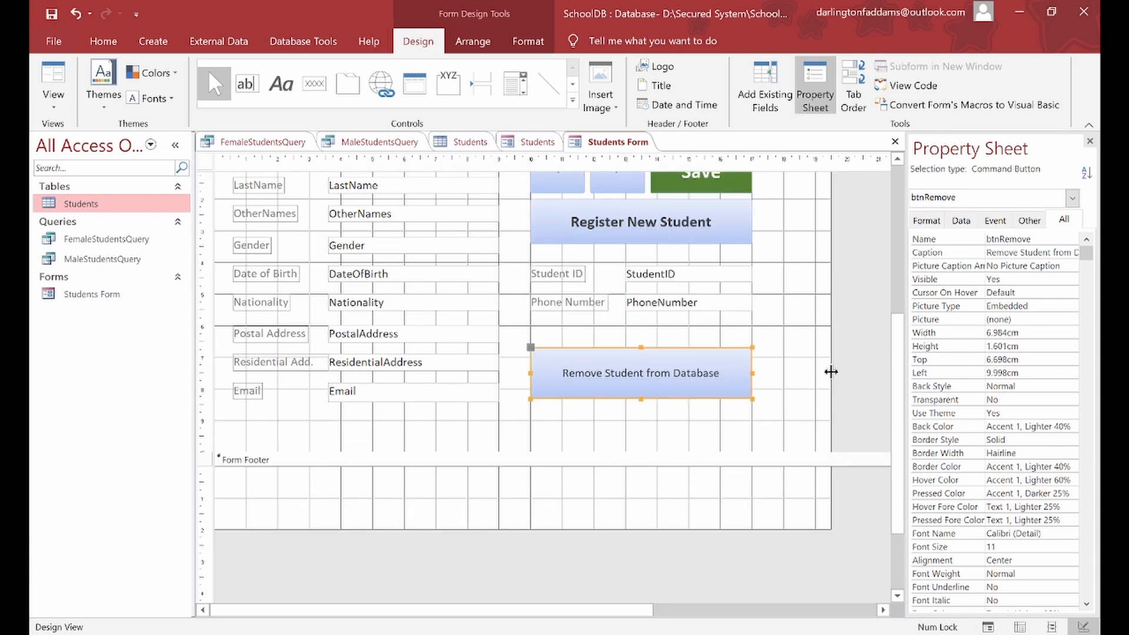
left_click_drag(831, 370, 773, 355)
scroll(822, 312, "up", 6)
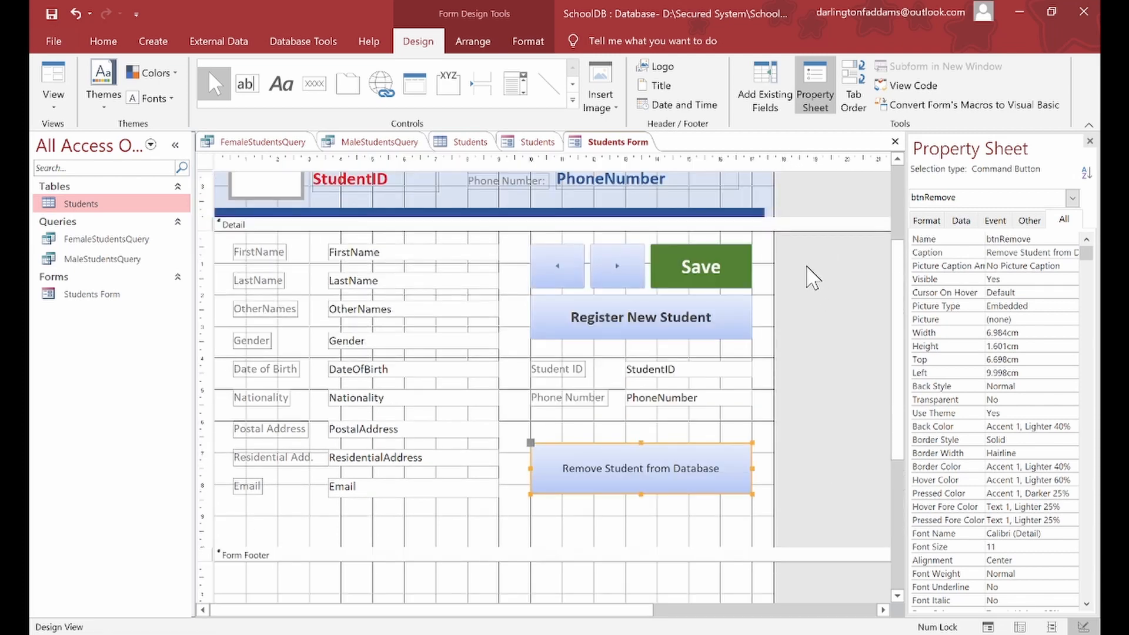
left_click_drag(774, 272, 764, 272)
scroll(747, 341, "down", 3)
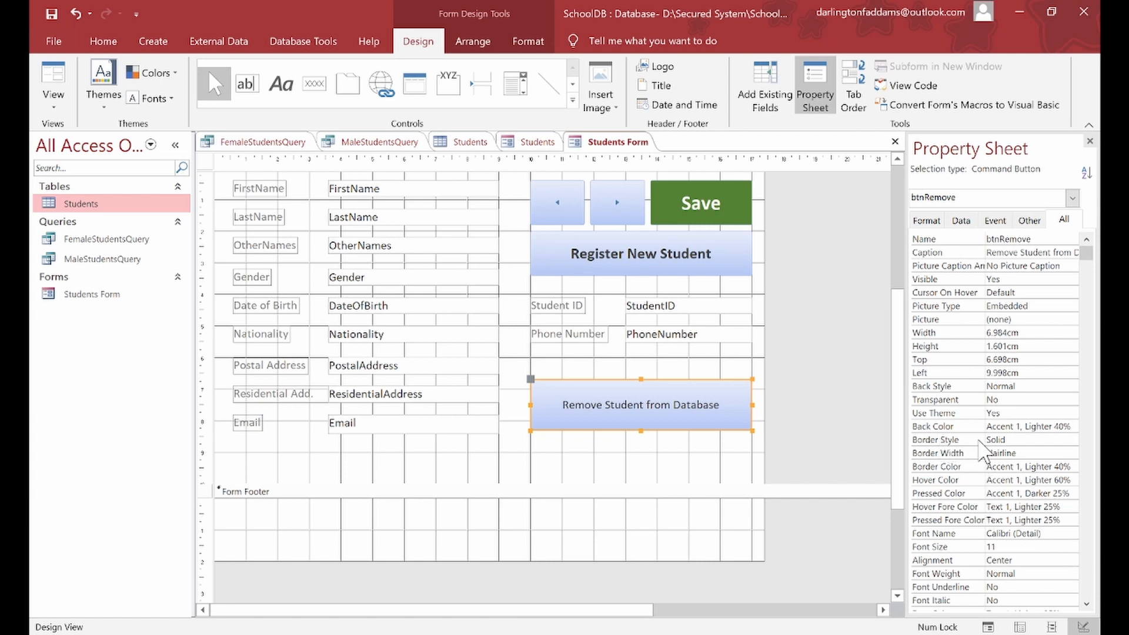
Step: Set the button's Back Color to red #ED1C24 and bring up the Hover Color choices
left_click(1038, 426)
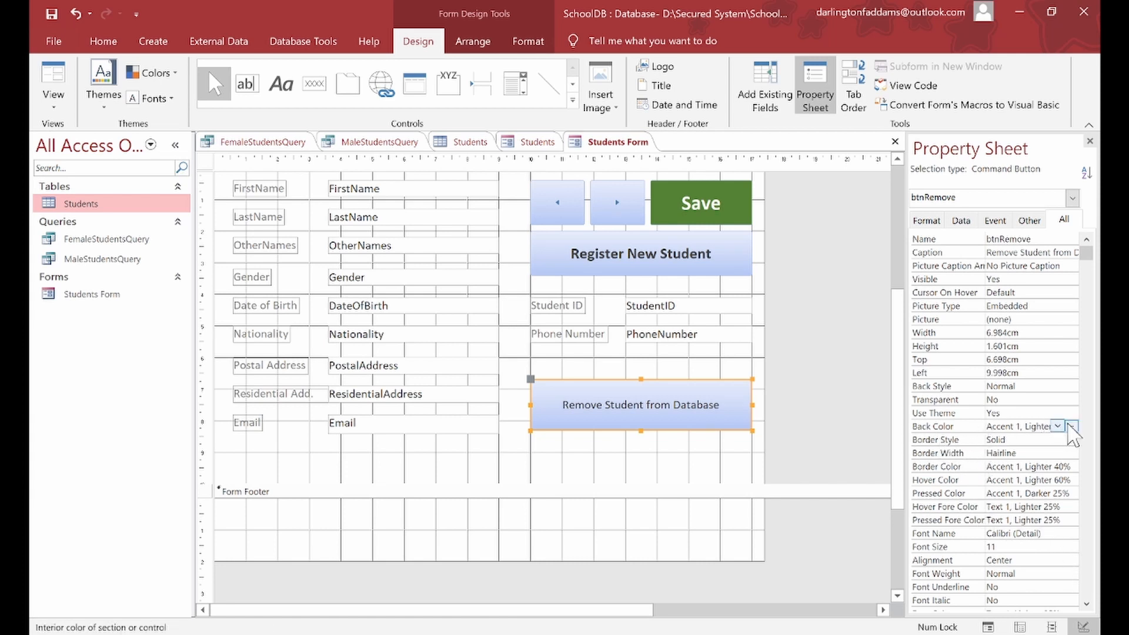
left_click(1057, 426)
left_click(975, 356)
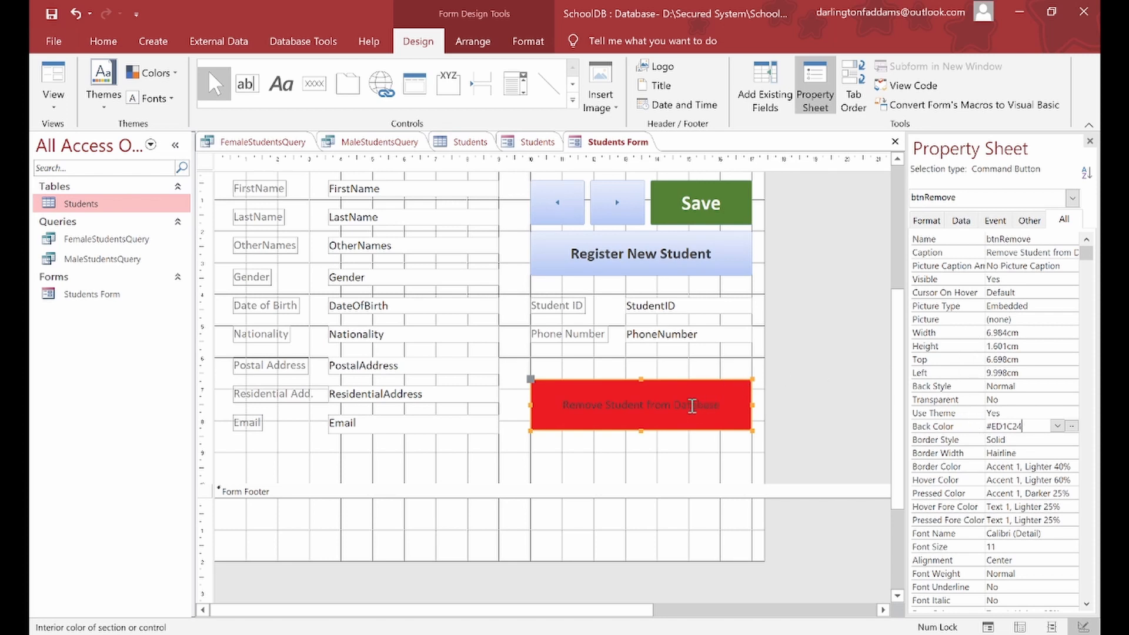
left_click(1037, 477)
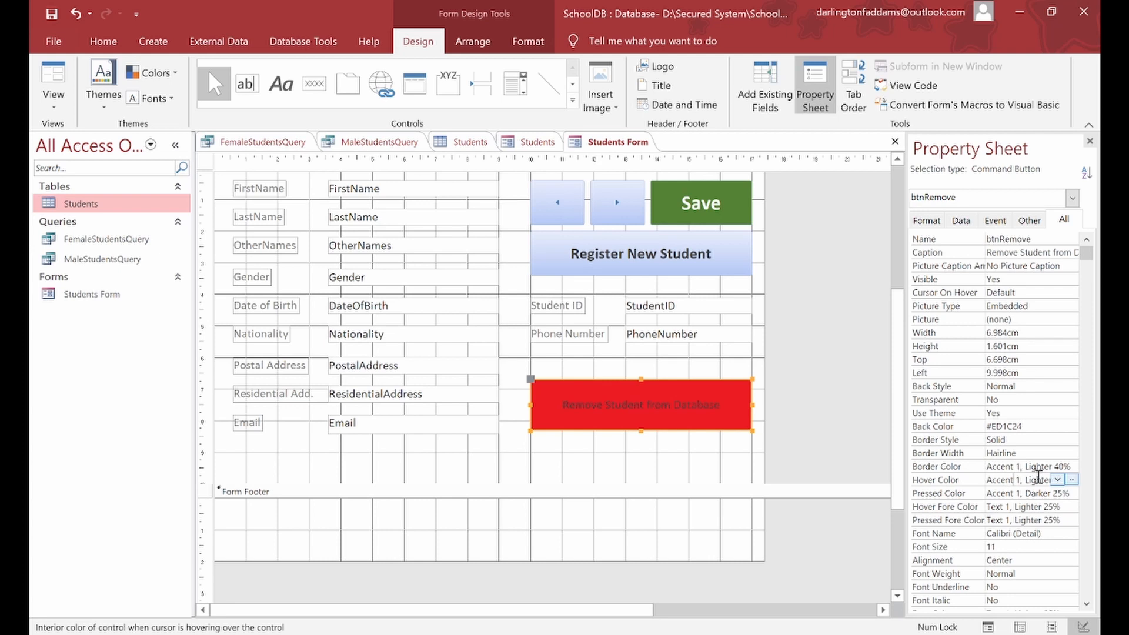
left_click(1070, 478)
left_click(1070, 475)
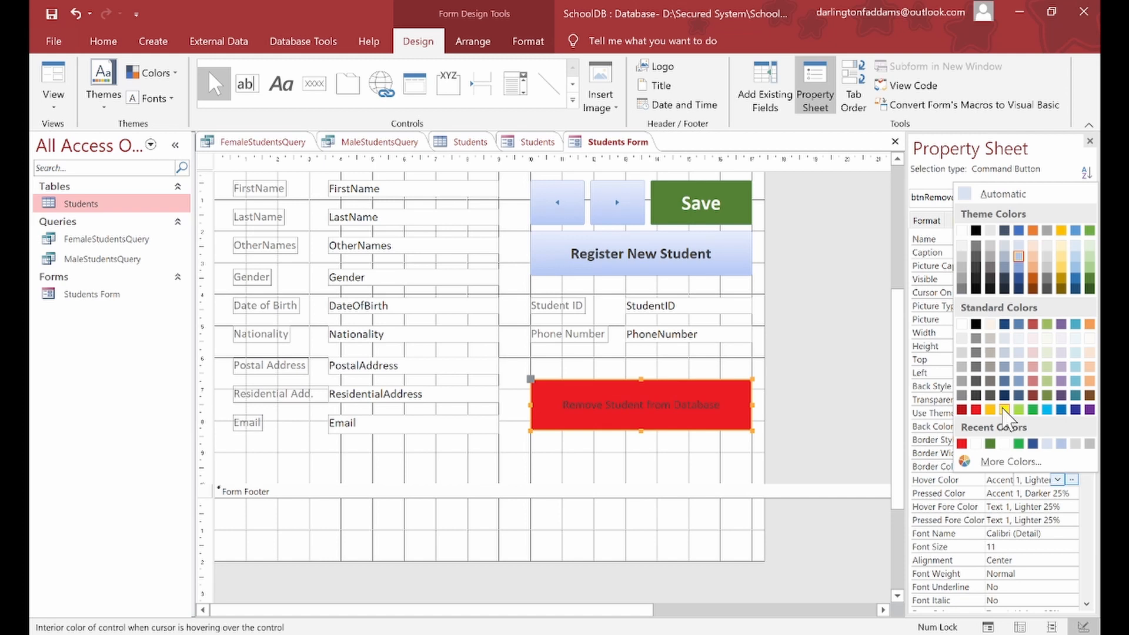
Step: Set the Remove Student button's Hover Color to yellow #FFC20E
left_click(1005, 410)
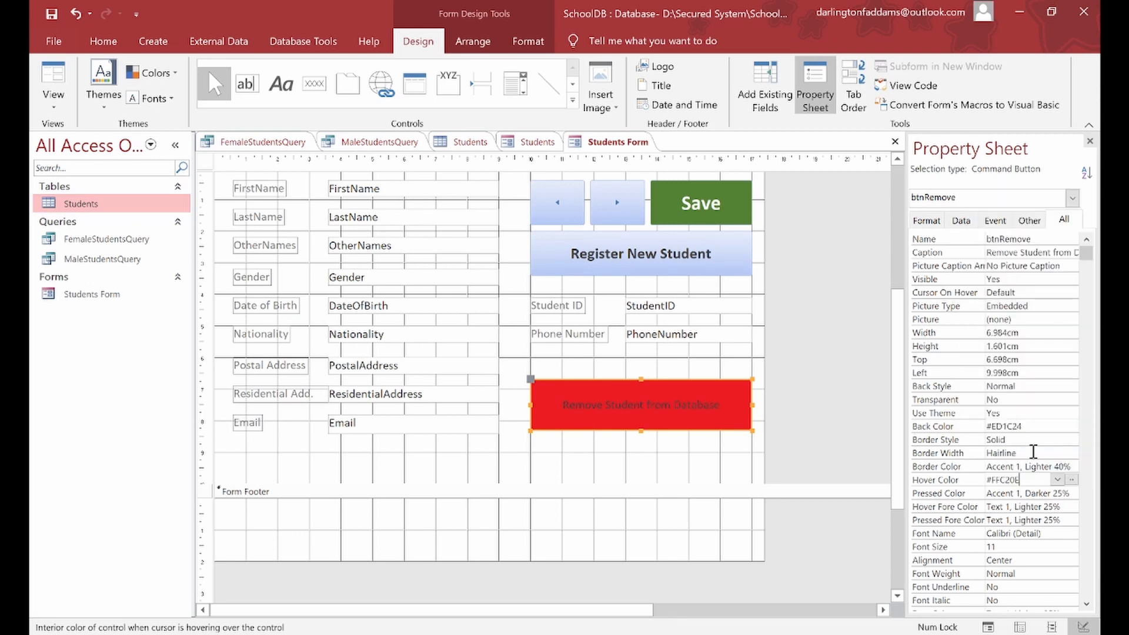
scroll(1033, 451, "down", 1)
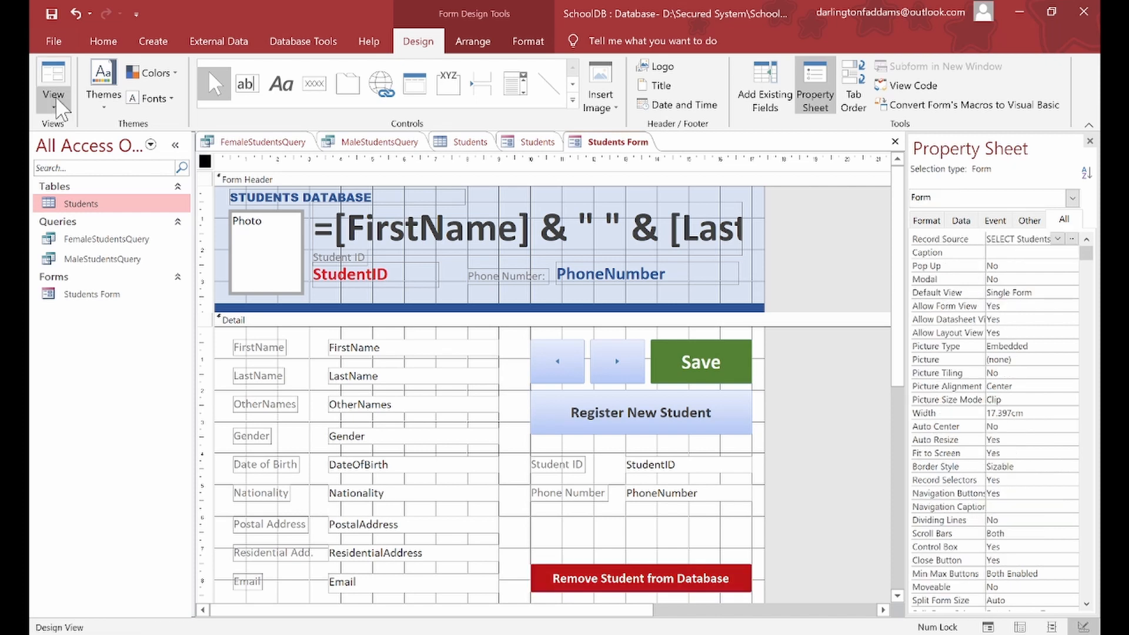
Step: Switch the Students Form to Form View, showing the first student's record and photo
left_click(57, 103)
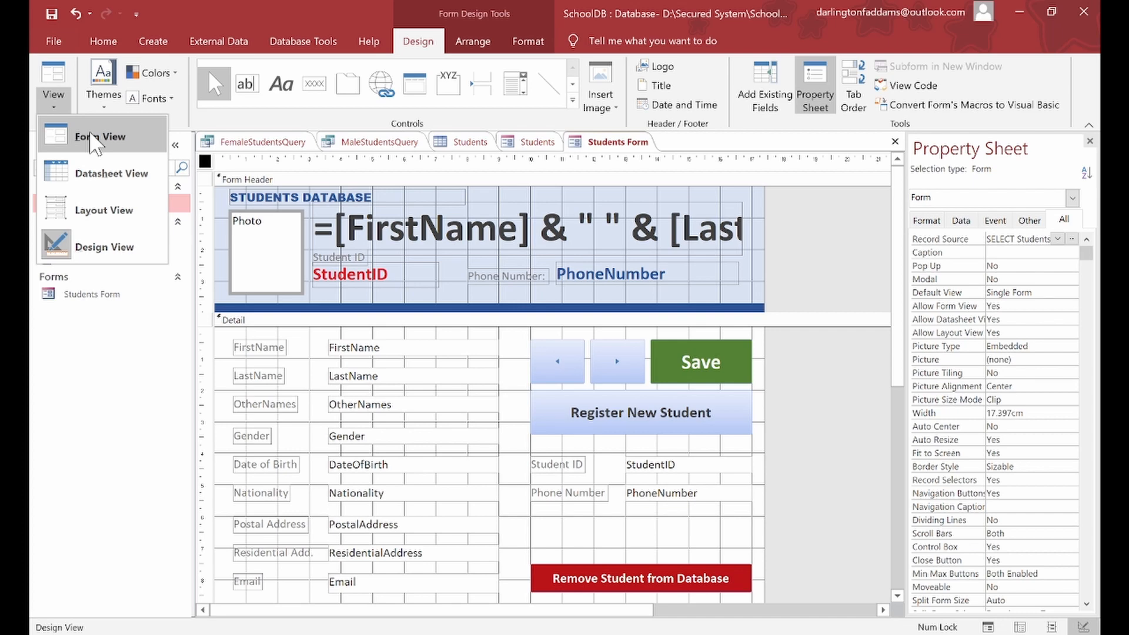
left_click(94, 138)
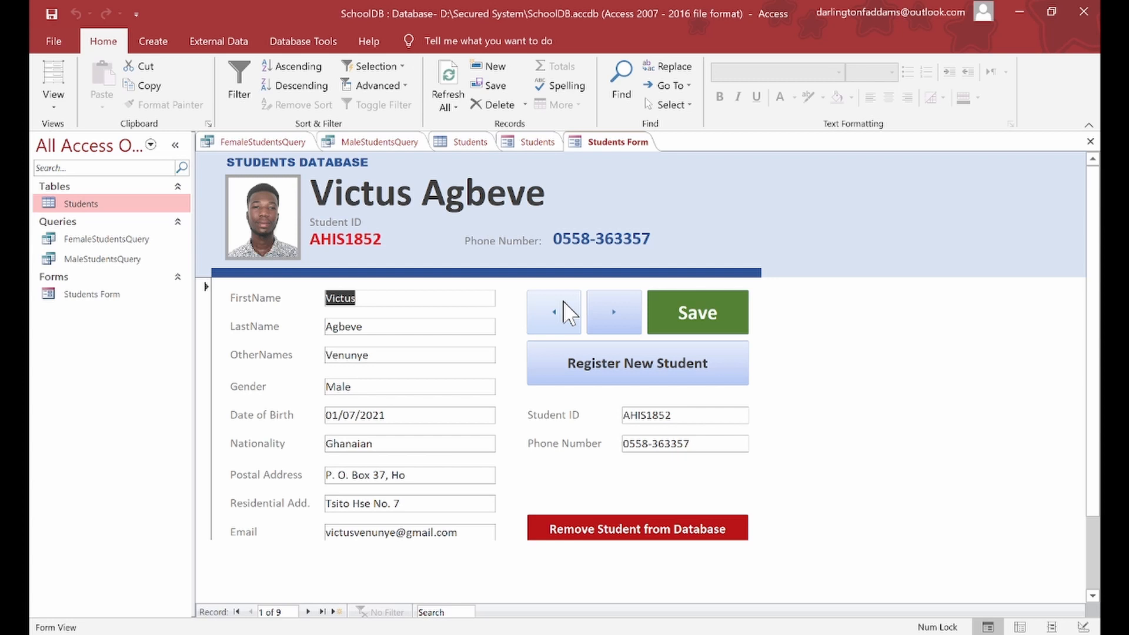
left_click(613, 302)
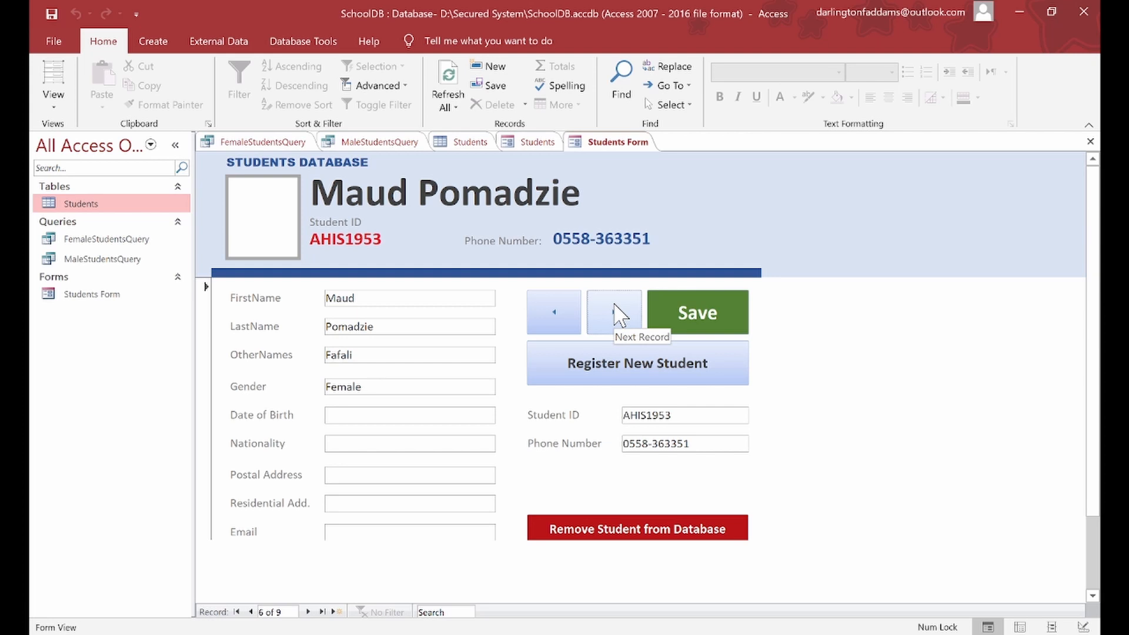
left_click(619, 314)
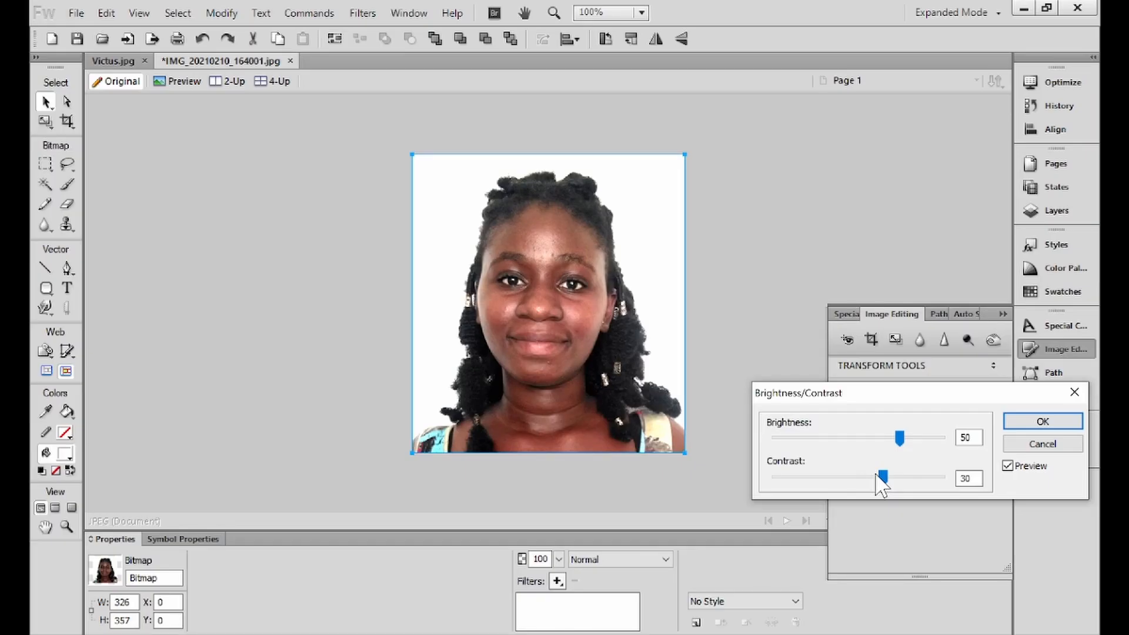
Step: Apply the brightness/contrast adjustment and save the photo as Aikins.jpg in D:\Secured System
key("Return")
left_click(560, 581)
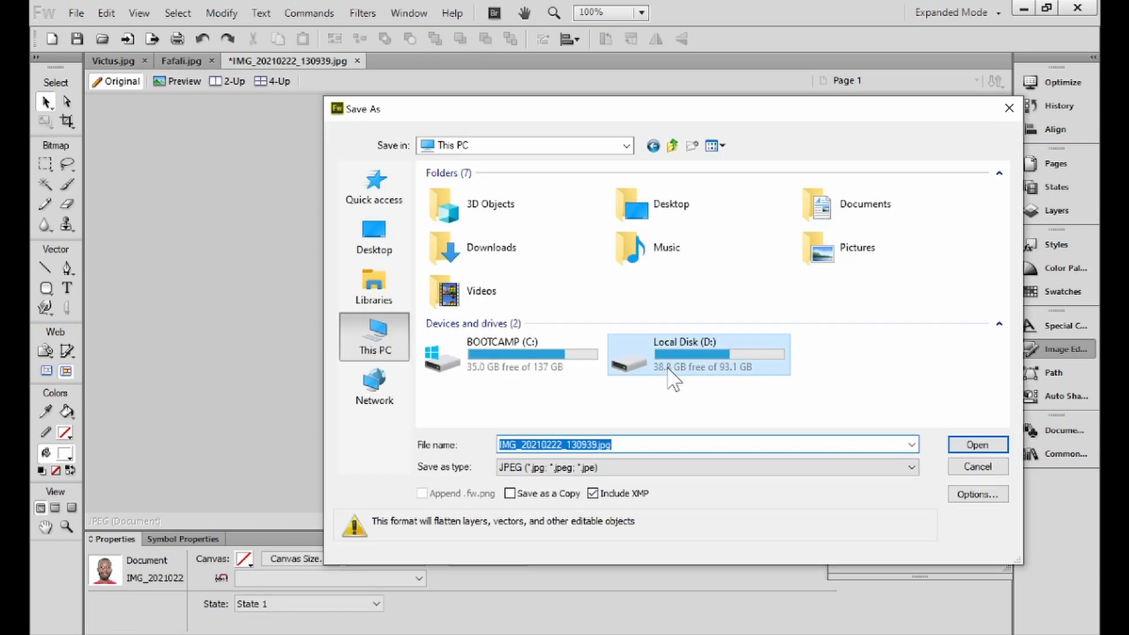
double_click(668, 370)
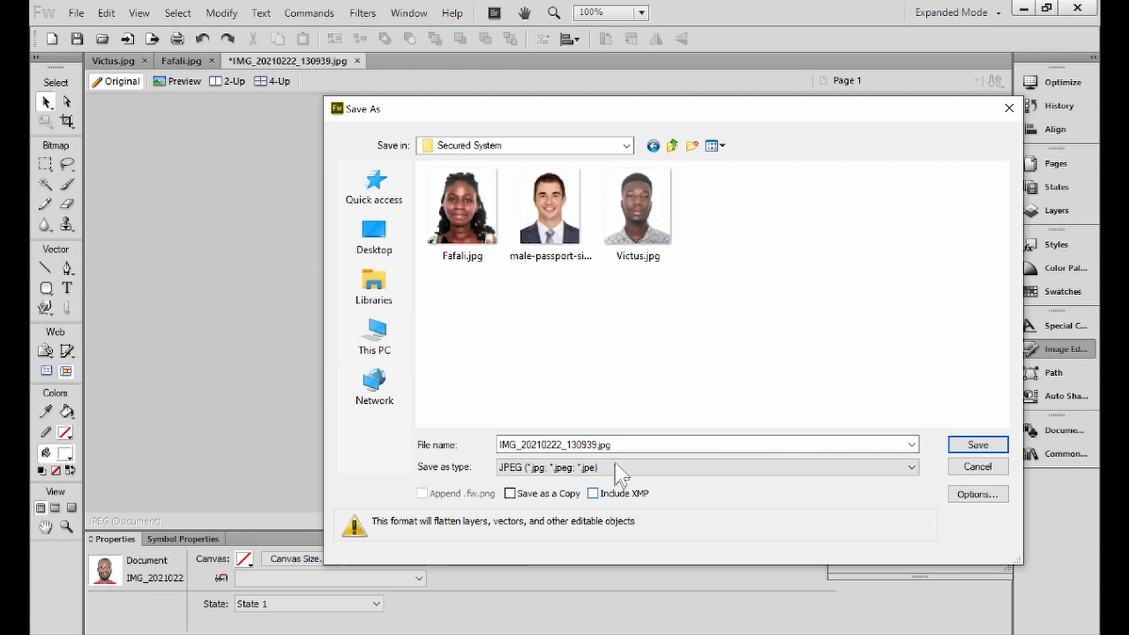
left_click(619, 448)
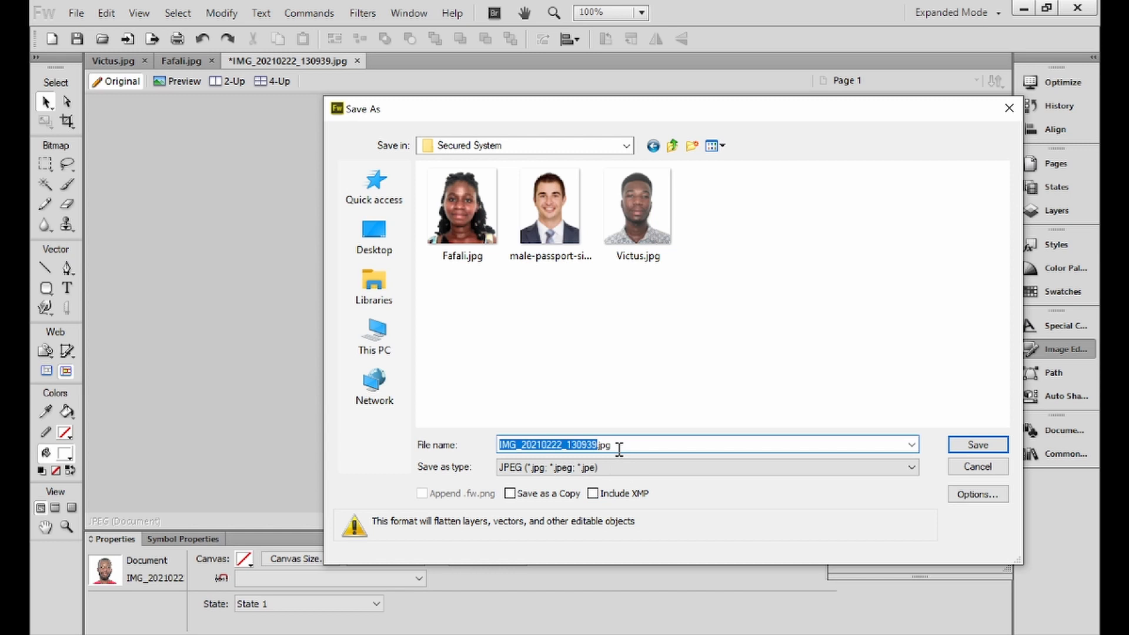
type("Aikins")
key("Return")
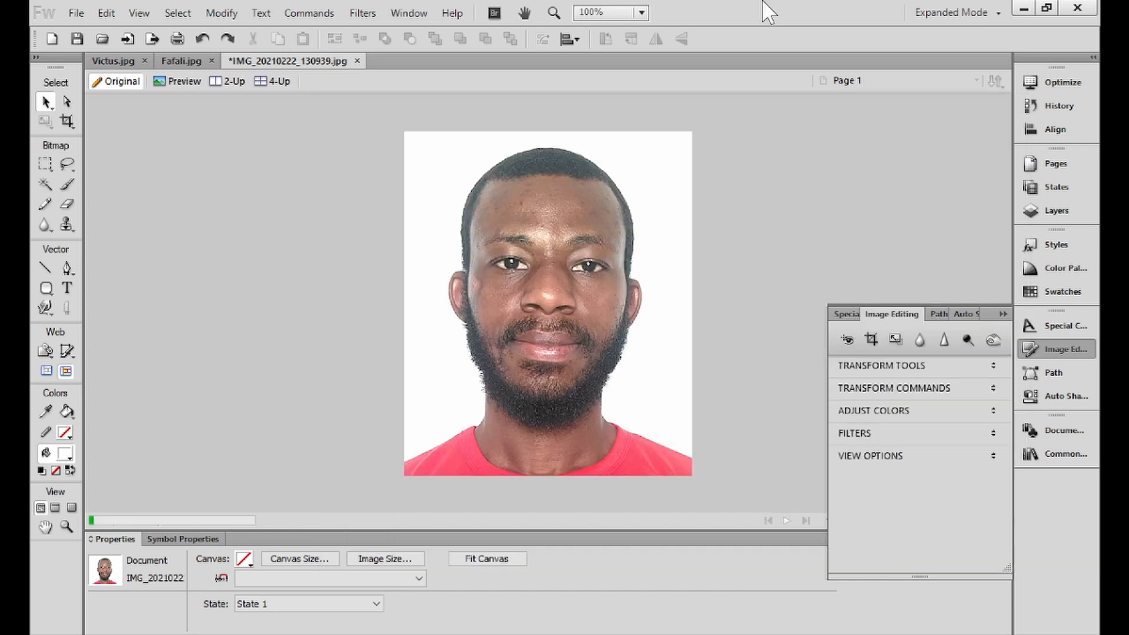
left_click(1027, 7)
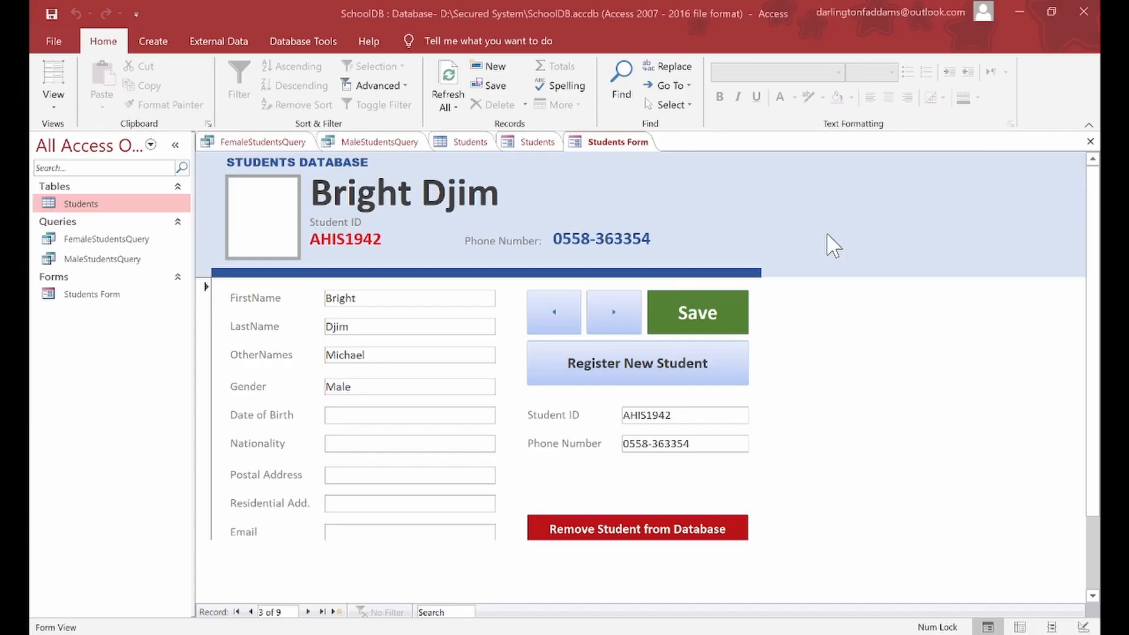
Step: Go to student record 5 of 9 and attach Aikins.jpg to its photo field
left_click(617, 315)
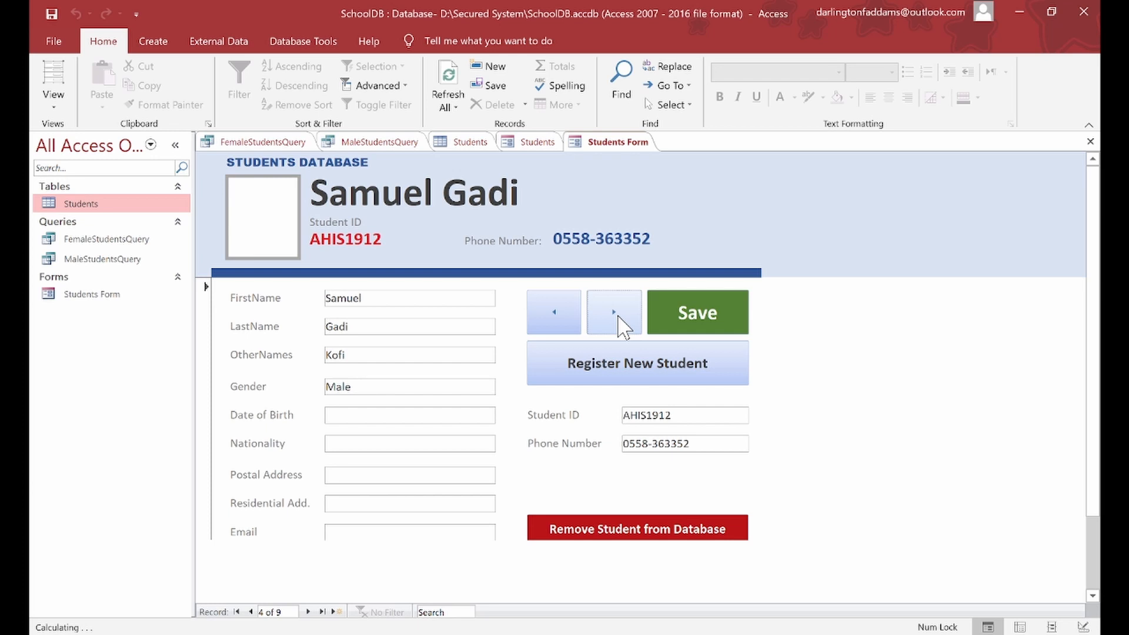
left_click(614, 315)
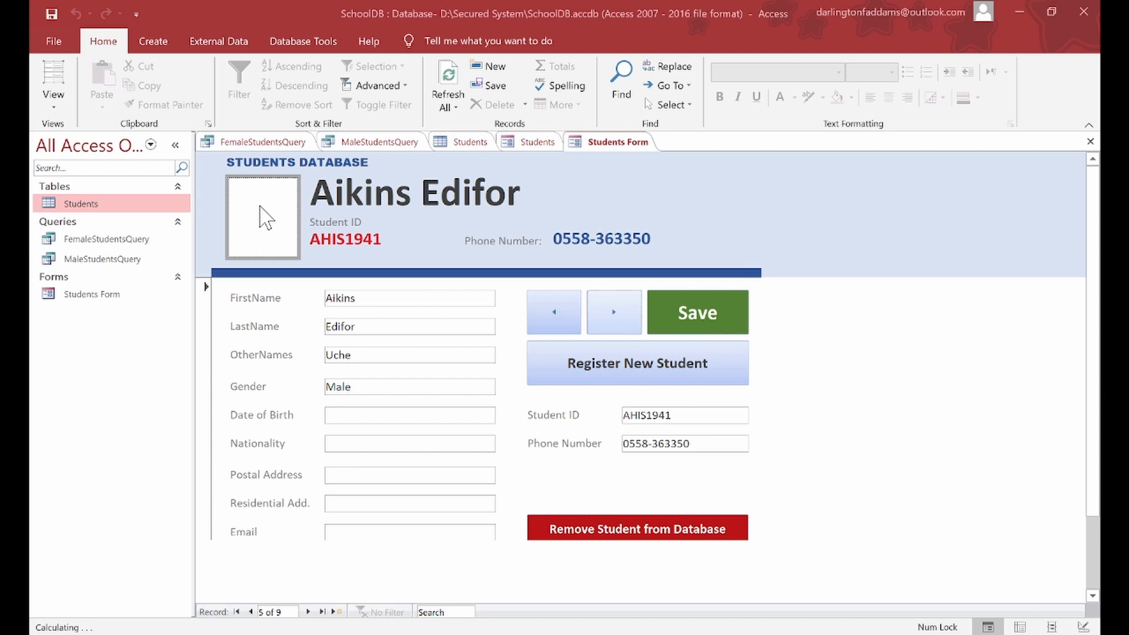
left_click(263, 218)
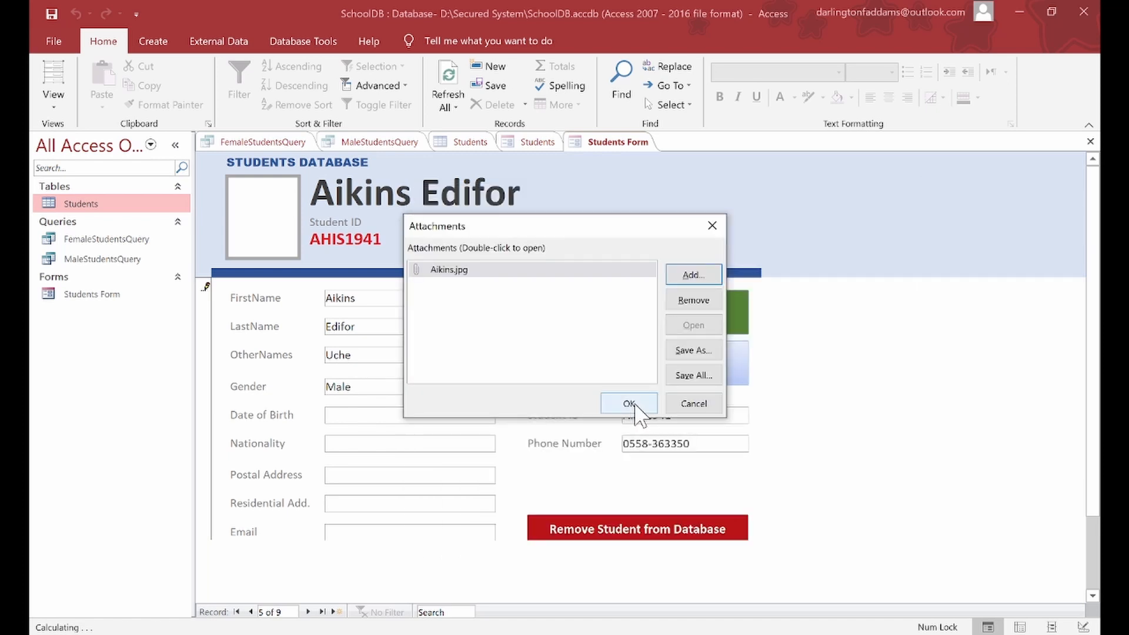
Step: Confirm record 5's new passport photo, save the record, and move to record 6
left_click(629, 404)
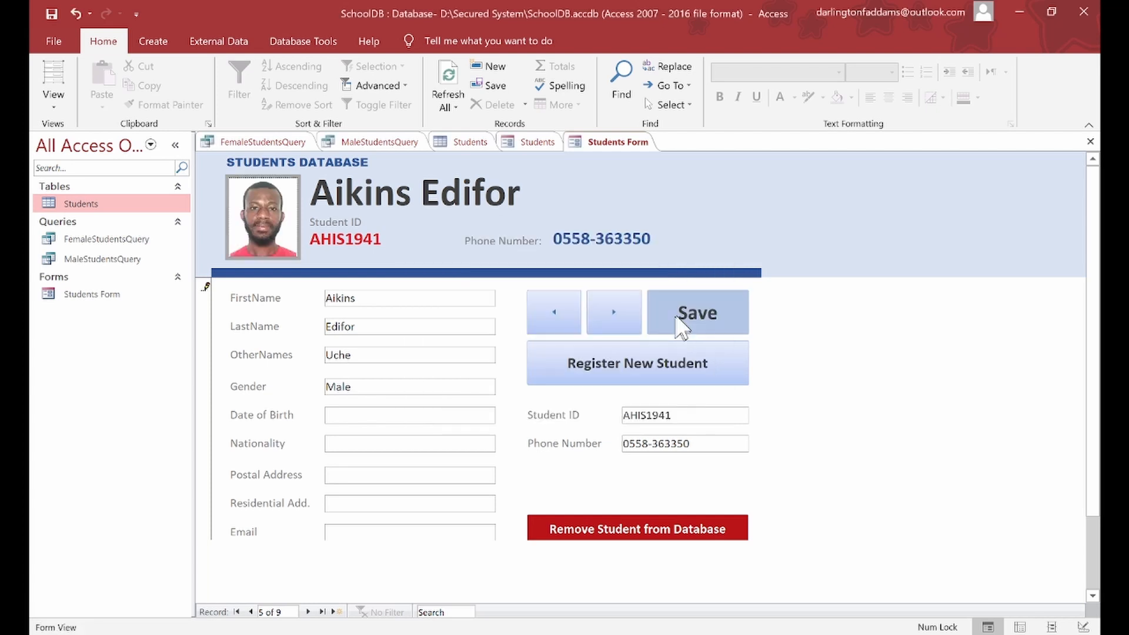
left_click(680, 313)
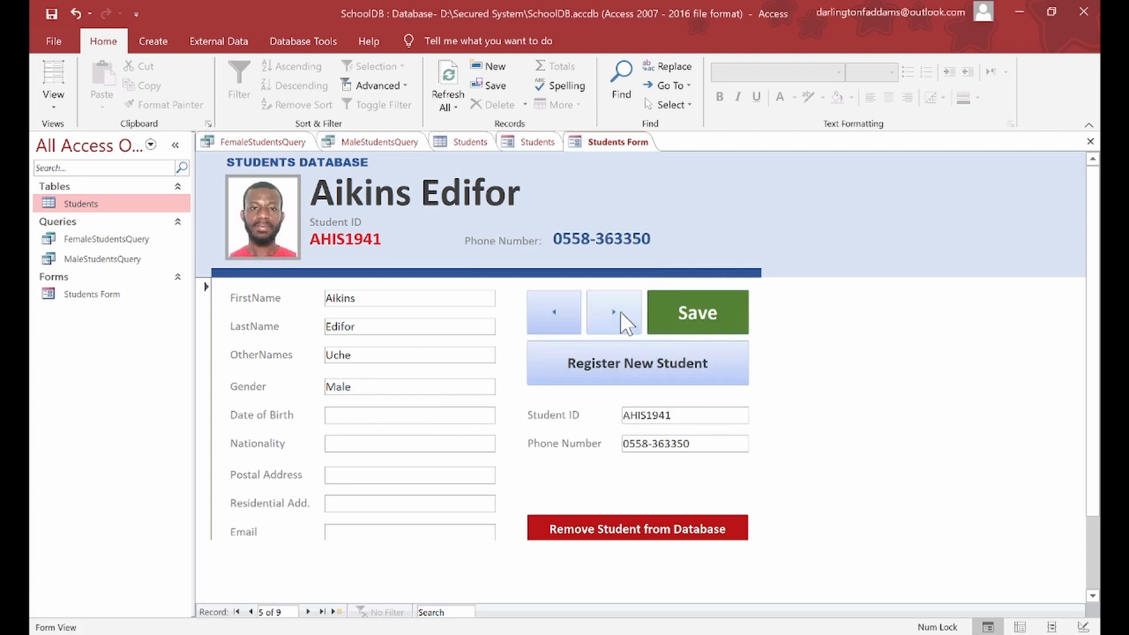
left_click(620, 310)
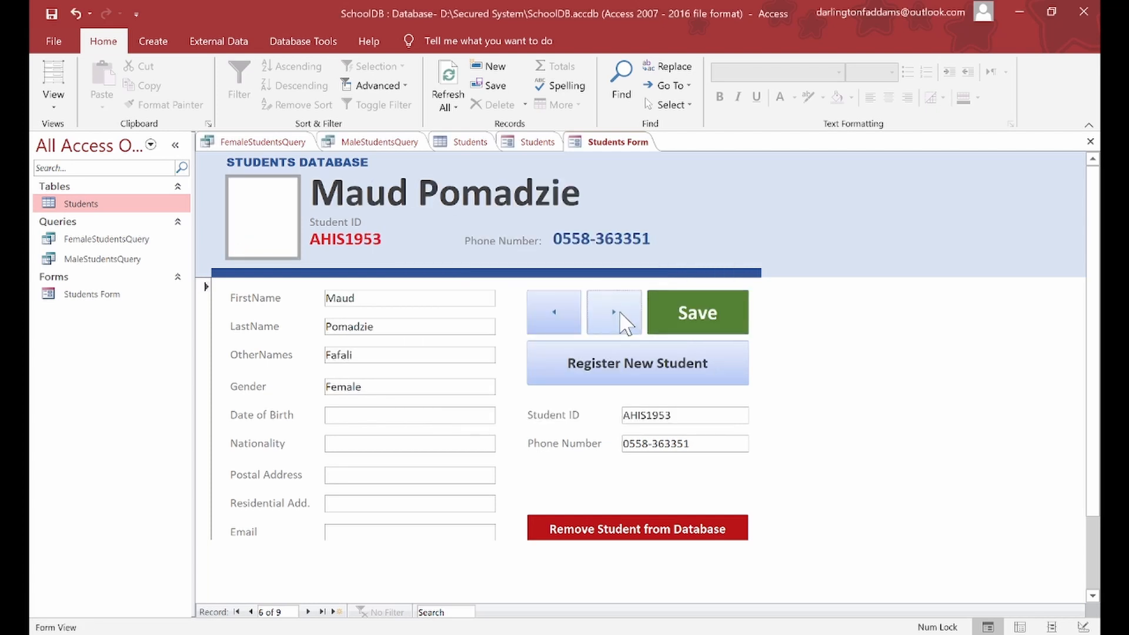
Step: Open record 6's photo attachments, close them unchanged, and return to record 3 of 9
double_click(276, 211)
left_click(689, 274)
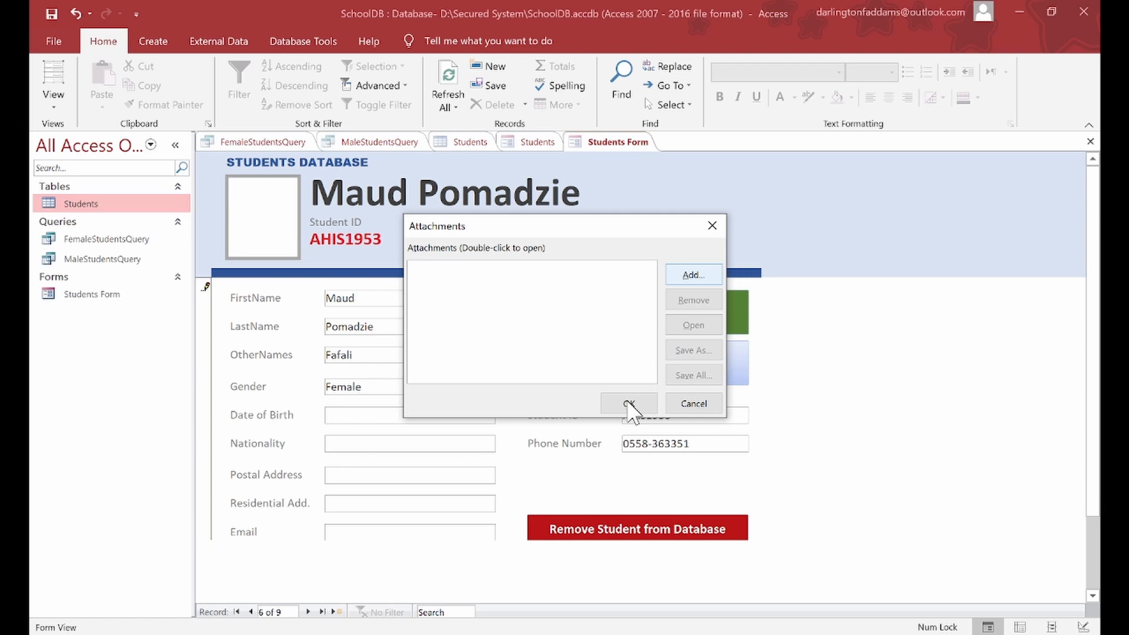
left_click(629, 406)
left_click(555, 312)
left_click(555, 312)
left_click(555, 312)
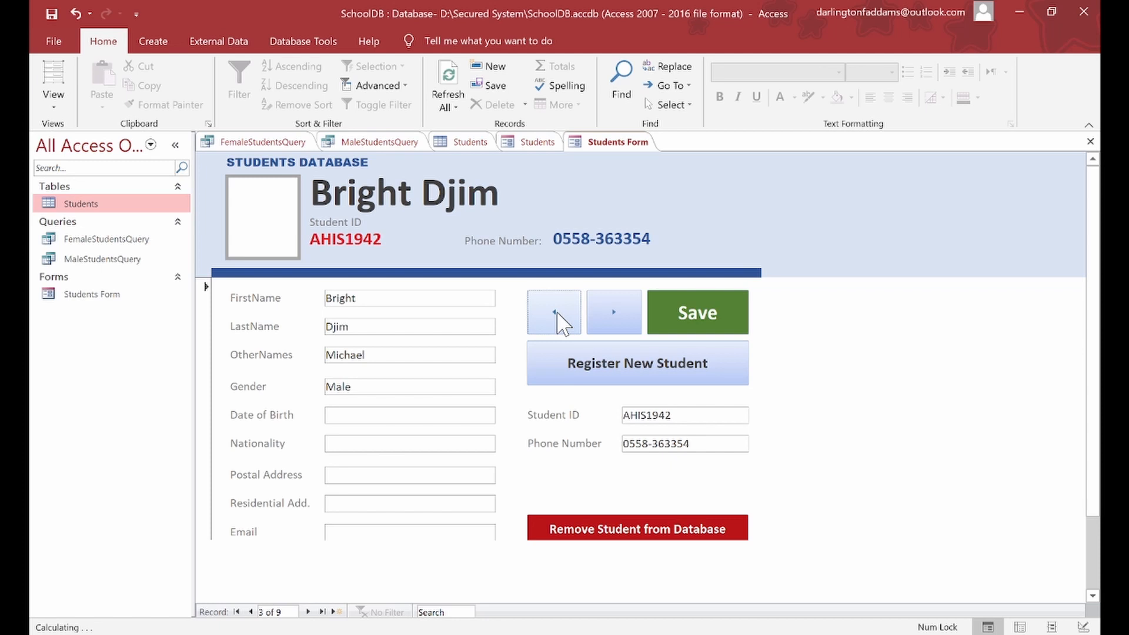
Step: From record 1, search the student records by a student's first name, landing on record 6
left_click(555, 311)
left_click(555, 312)
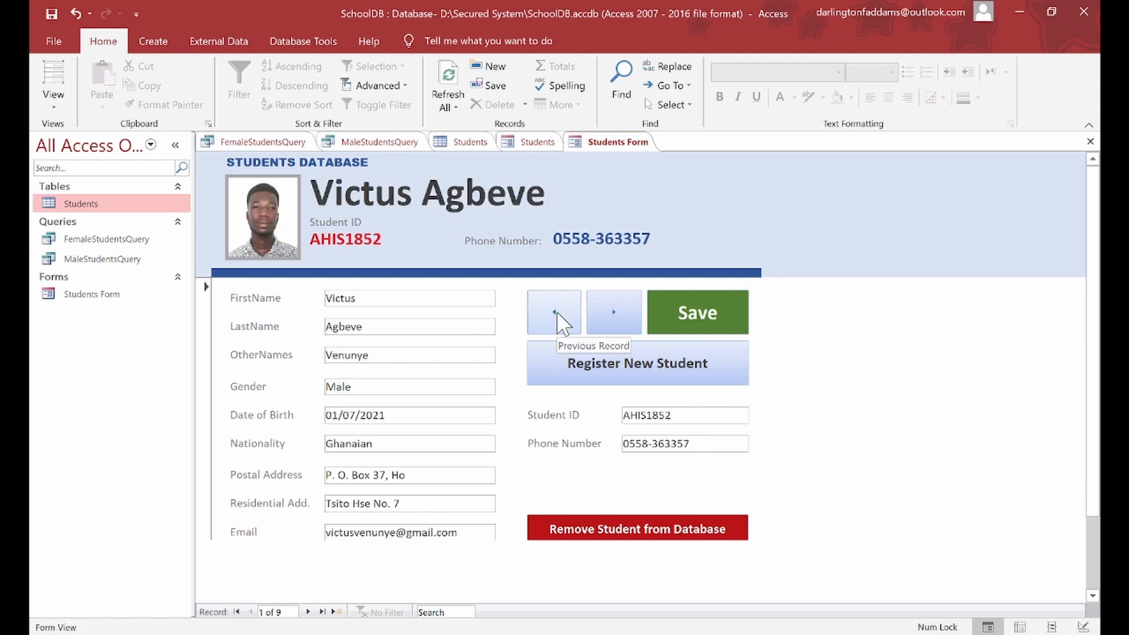
left_click(450, 614)
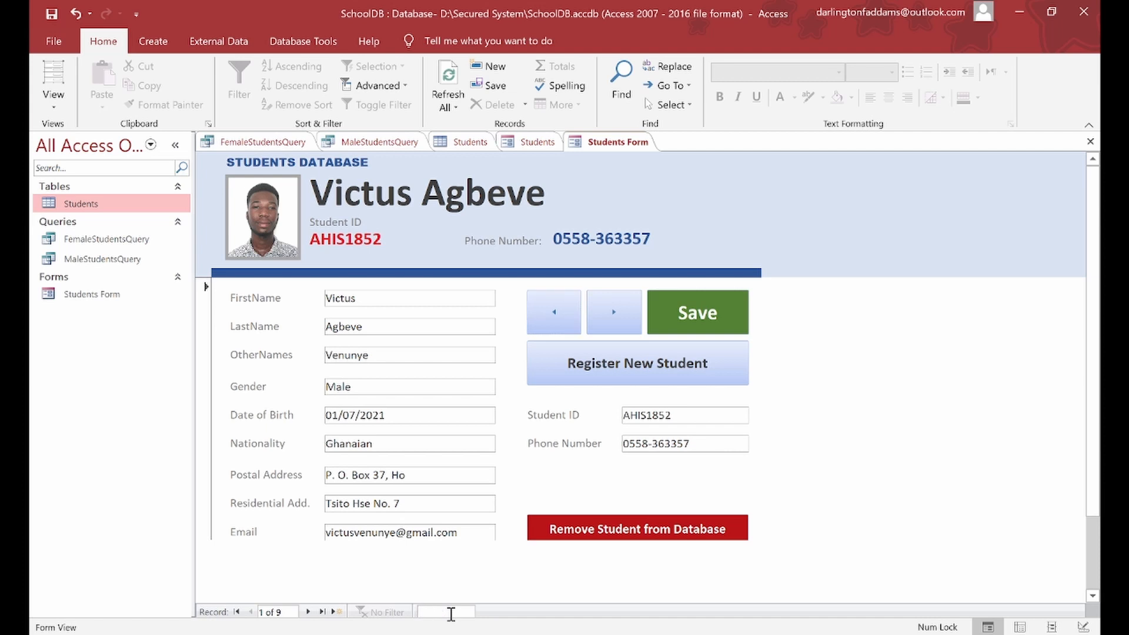
type("Maud")
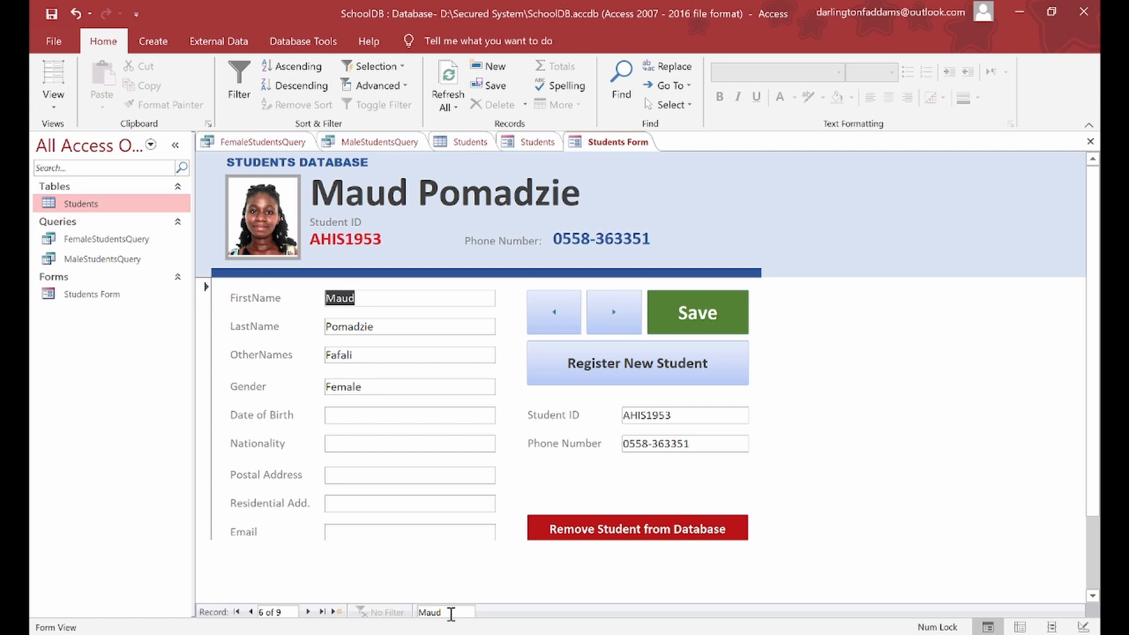
Step: Step back from record 5 through records 4, 3 and 2 to record 1 of 9
left_click(570, 320)
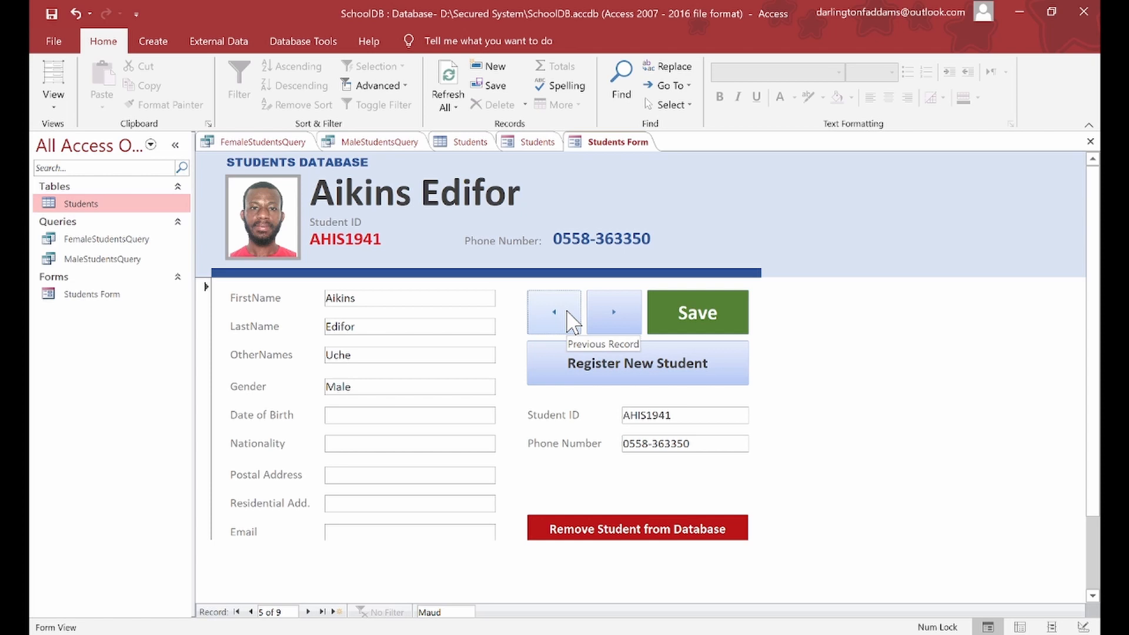
left_click(568, 313)
left_click(568, 313)
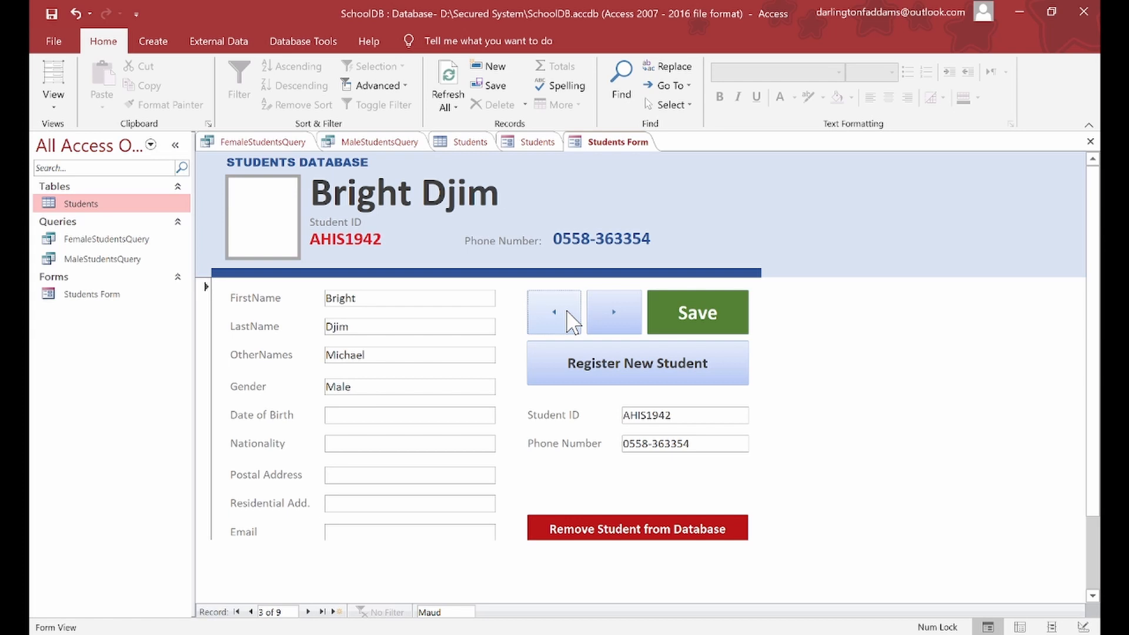
left_click(568, 313)
left_click(568, 313)
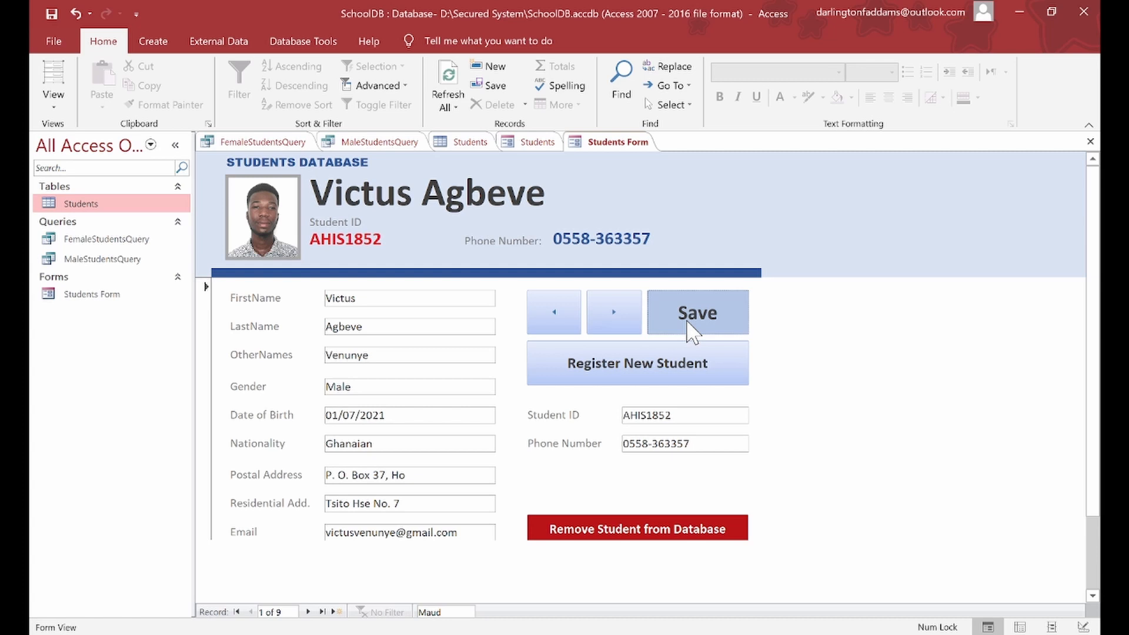
Step: Step forward one record at a time from record 2 to the last record, 9 of 9
left_click(614, 310)
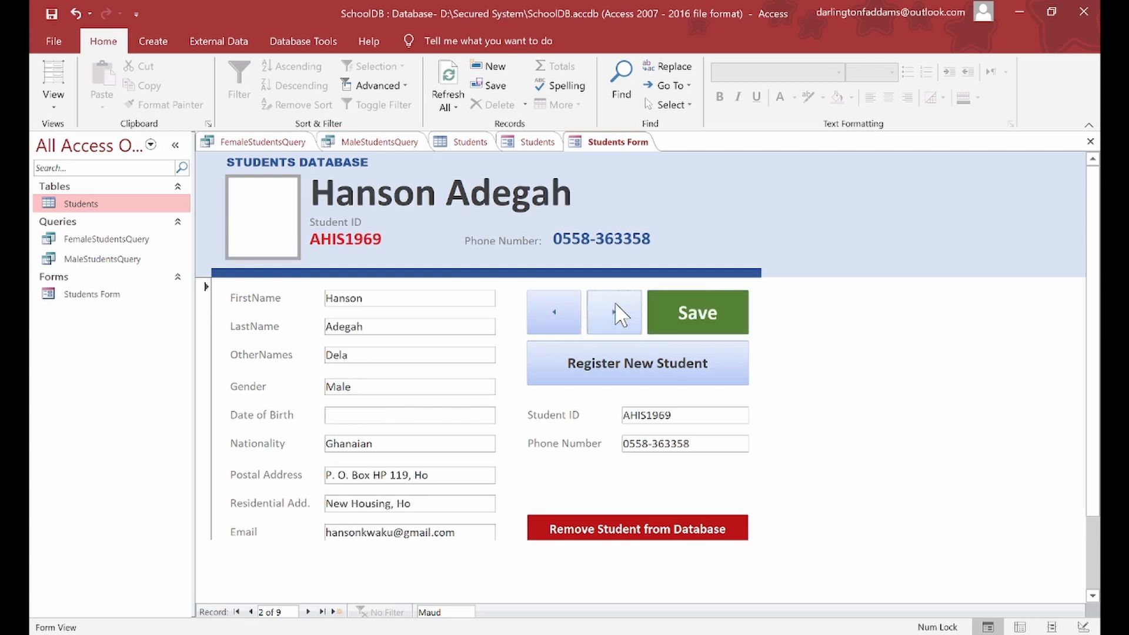
left_click(615, 306)
left_click(615, 306)
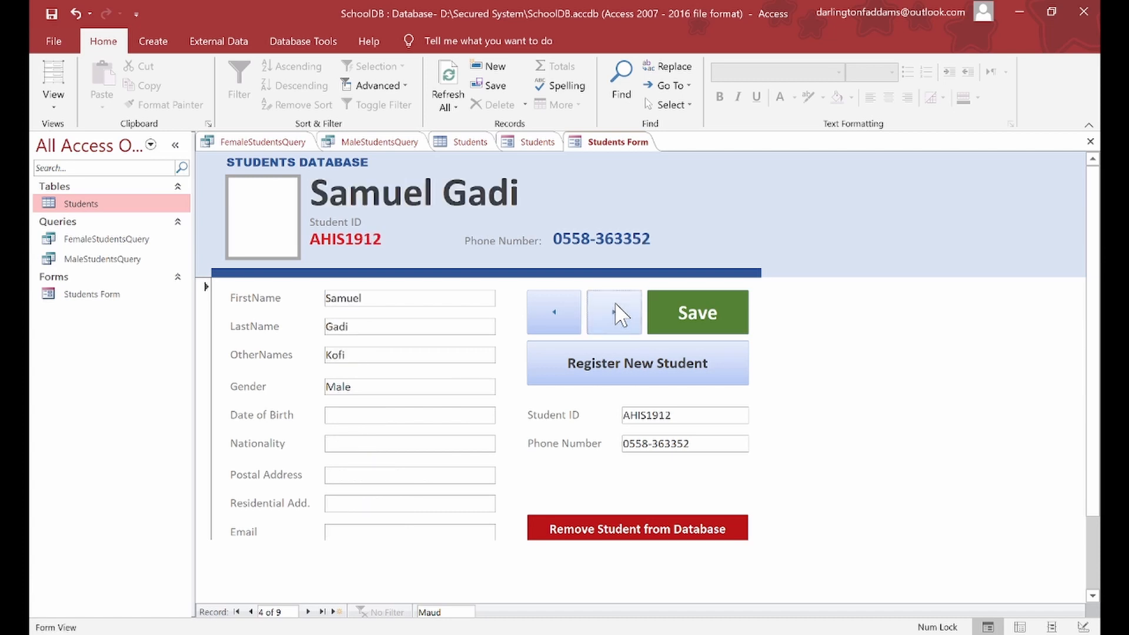
left_click(615, 306)
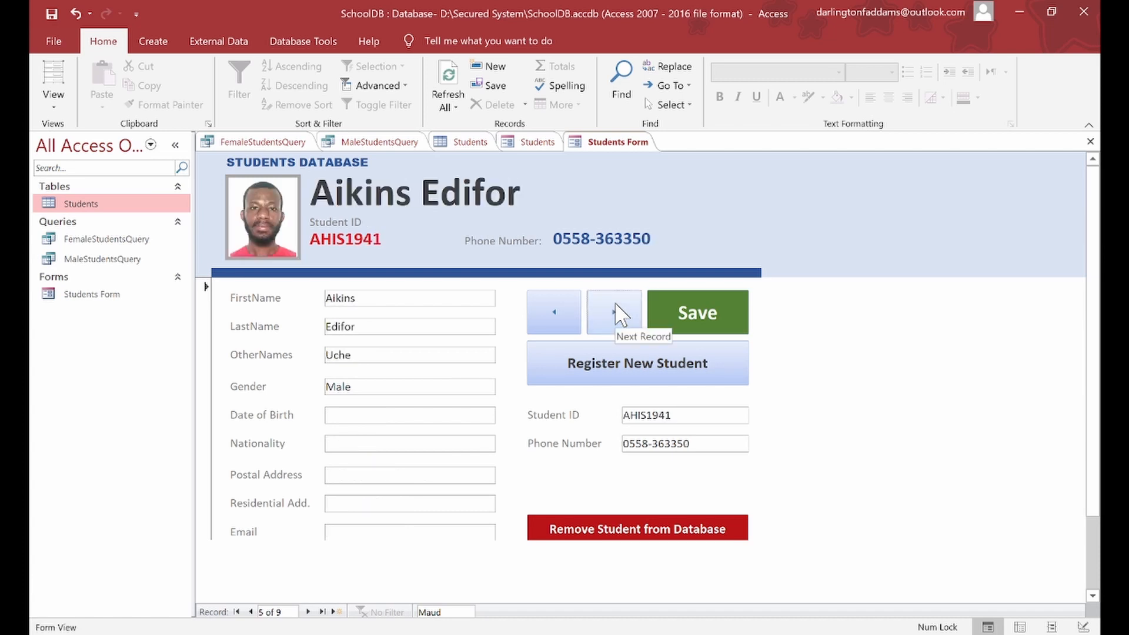
left_click(615, 303)
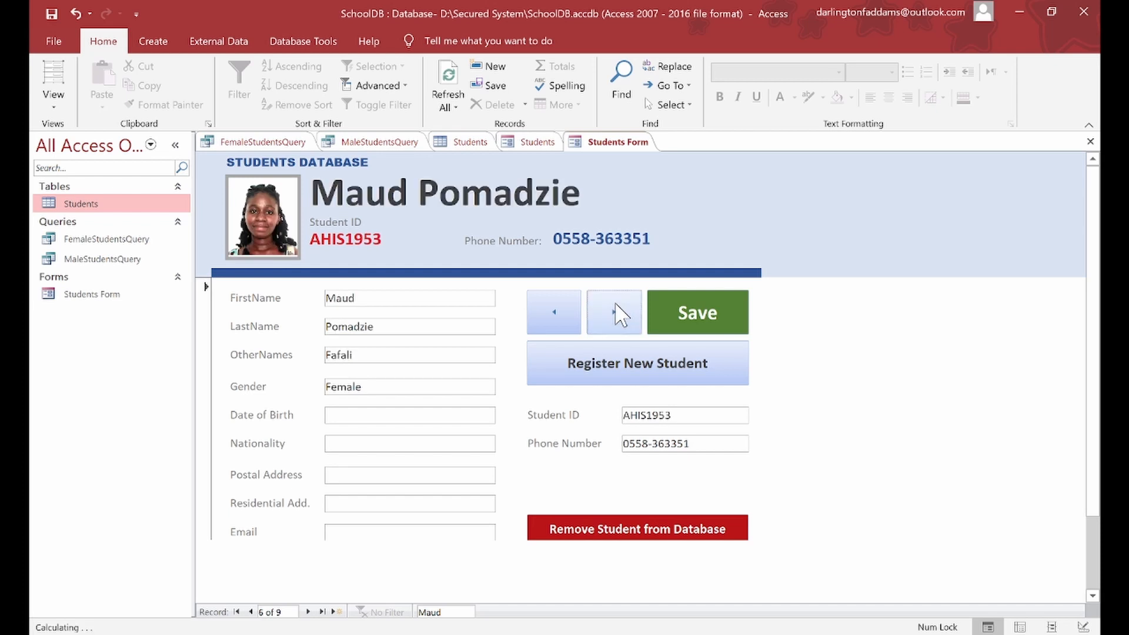
left_click(615, 303)
left_click(615, 305)
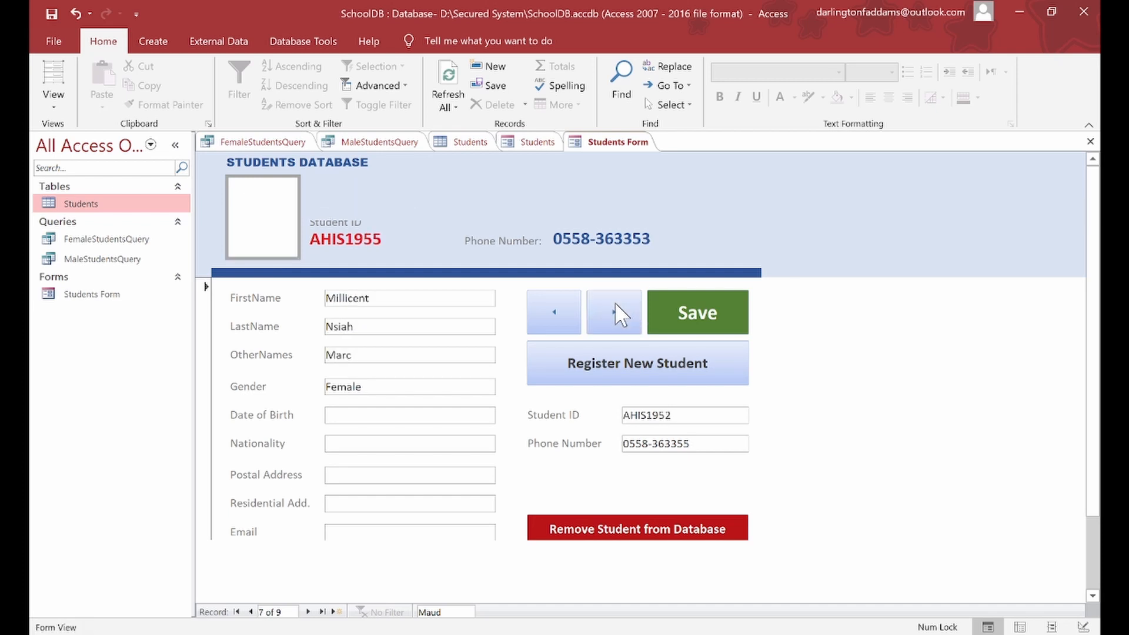
left_click(615, 302)
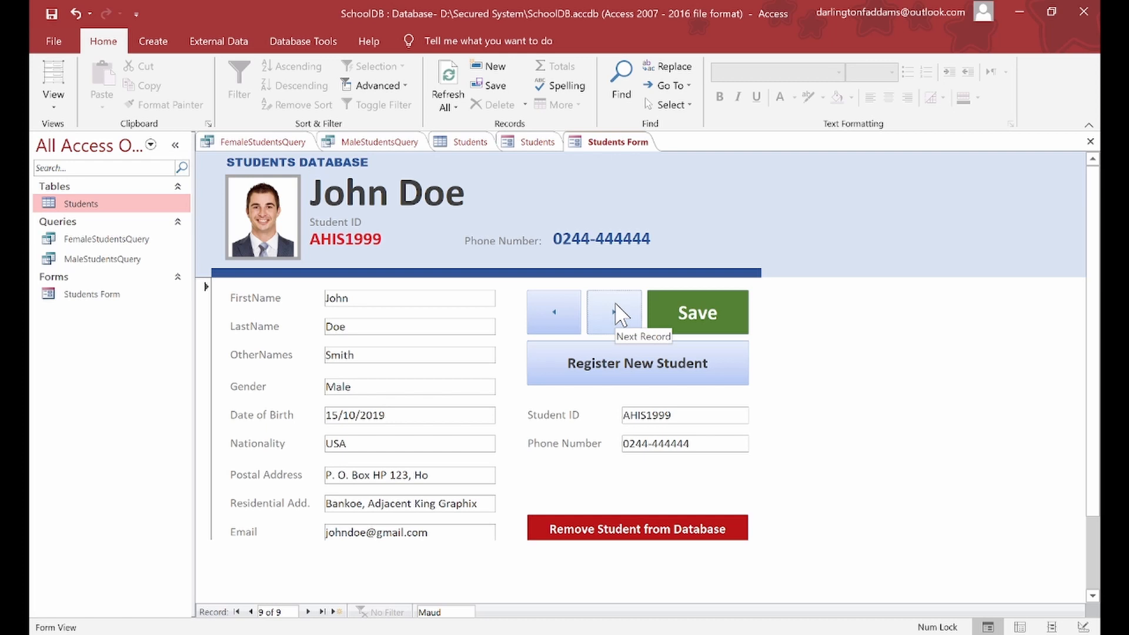
Step: Step back three records through 8 and 7 to record 6 of 9
left_click(559, 308)
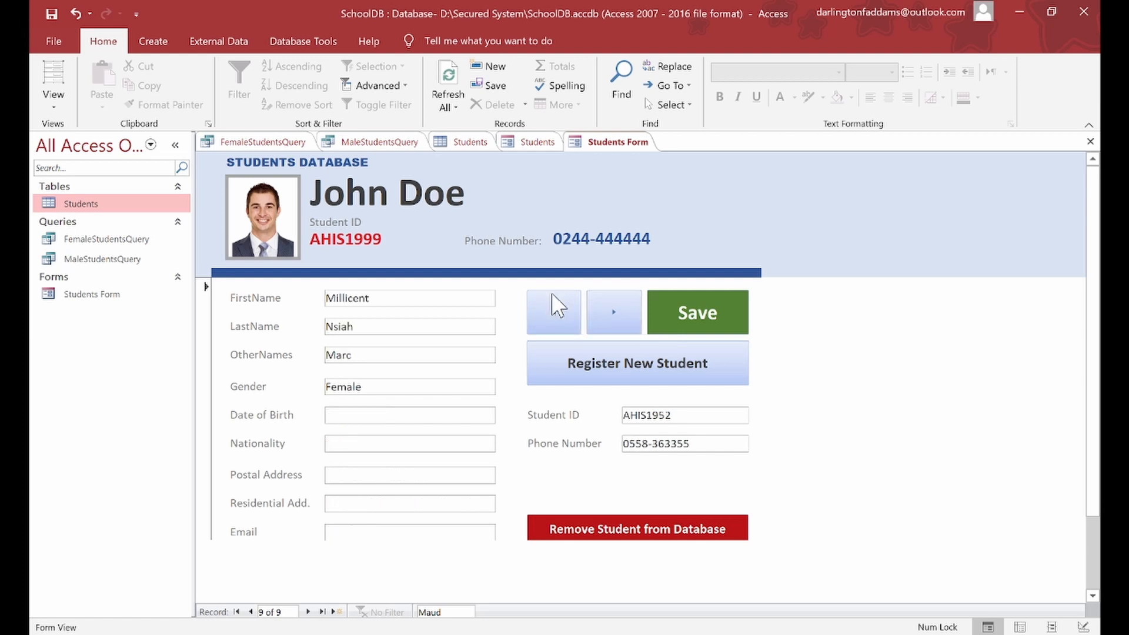
left_click(556, 306)
left_click(556, 306)
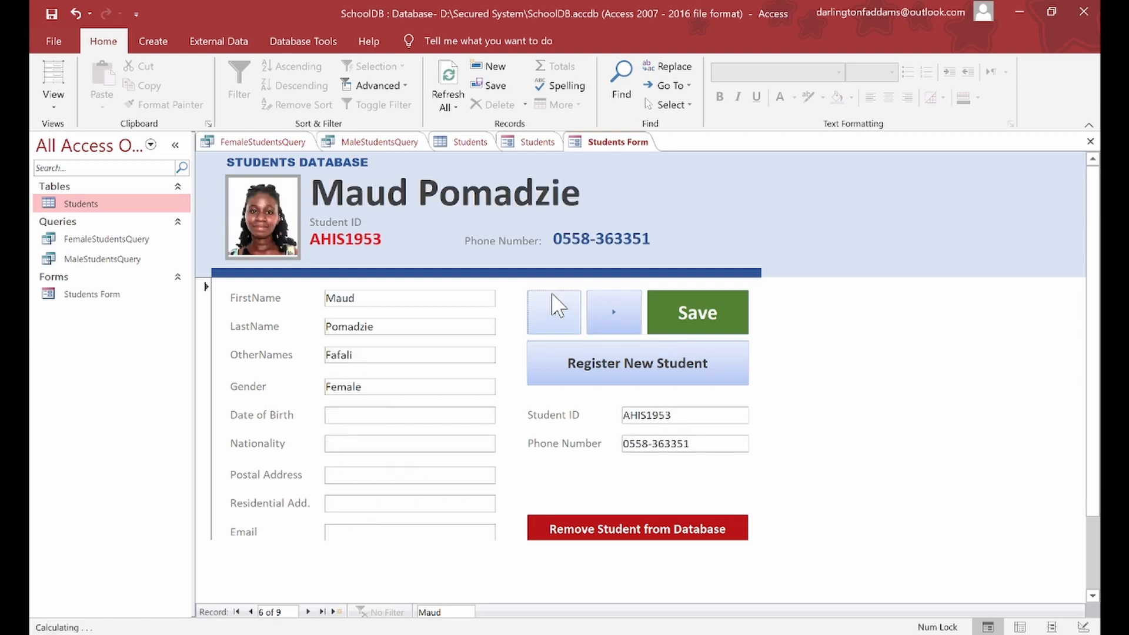